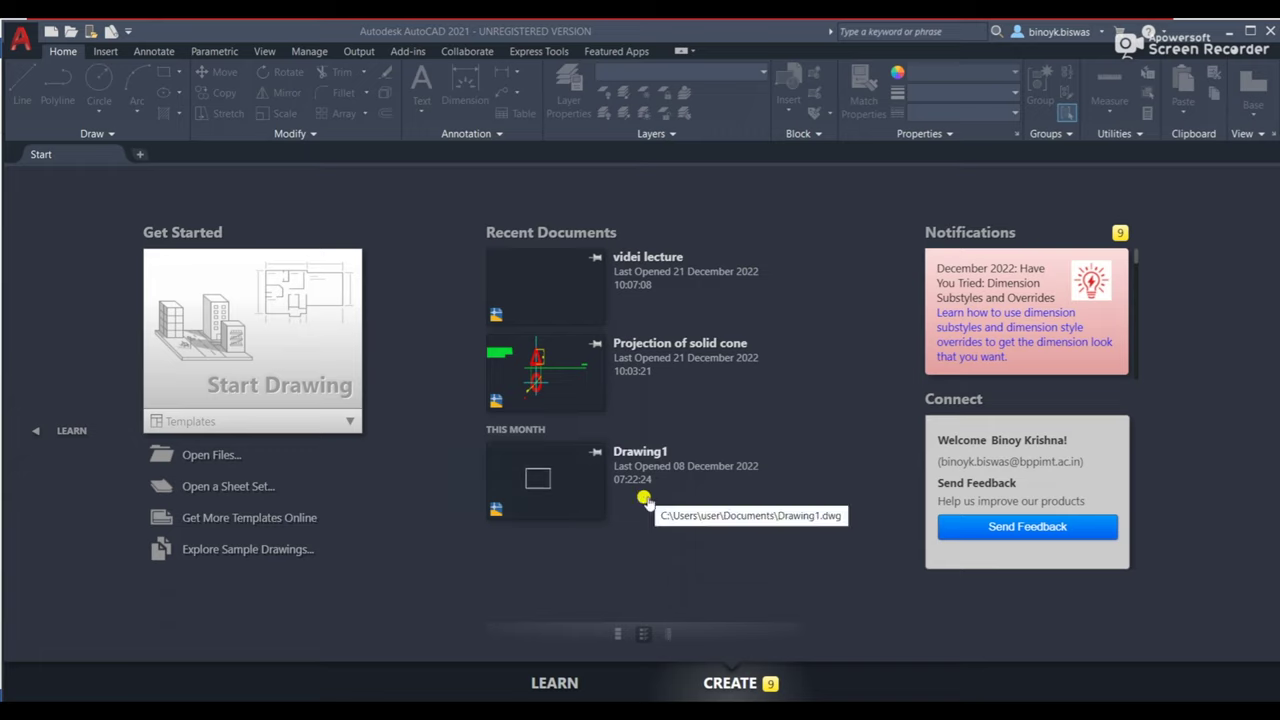
Start a blank Drawing1 and enter TEXT at the command line.
left_click(269, 341)
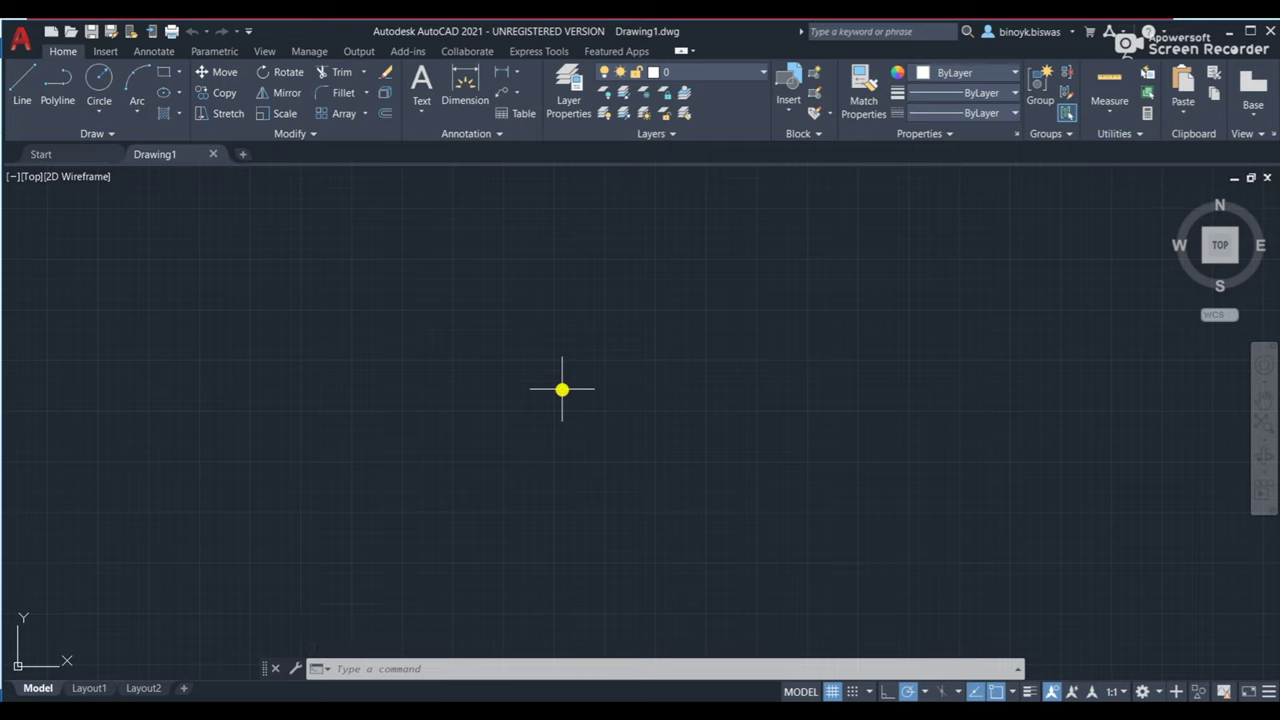
left_click(415, 667)
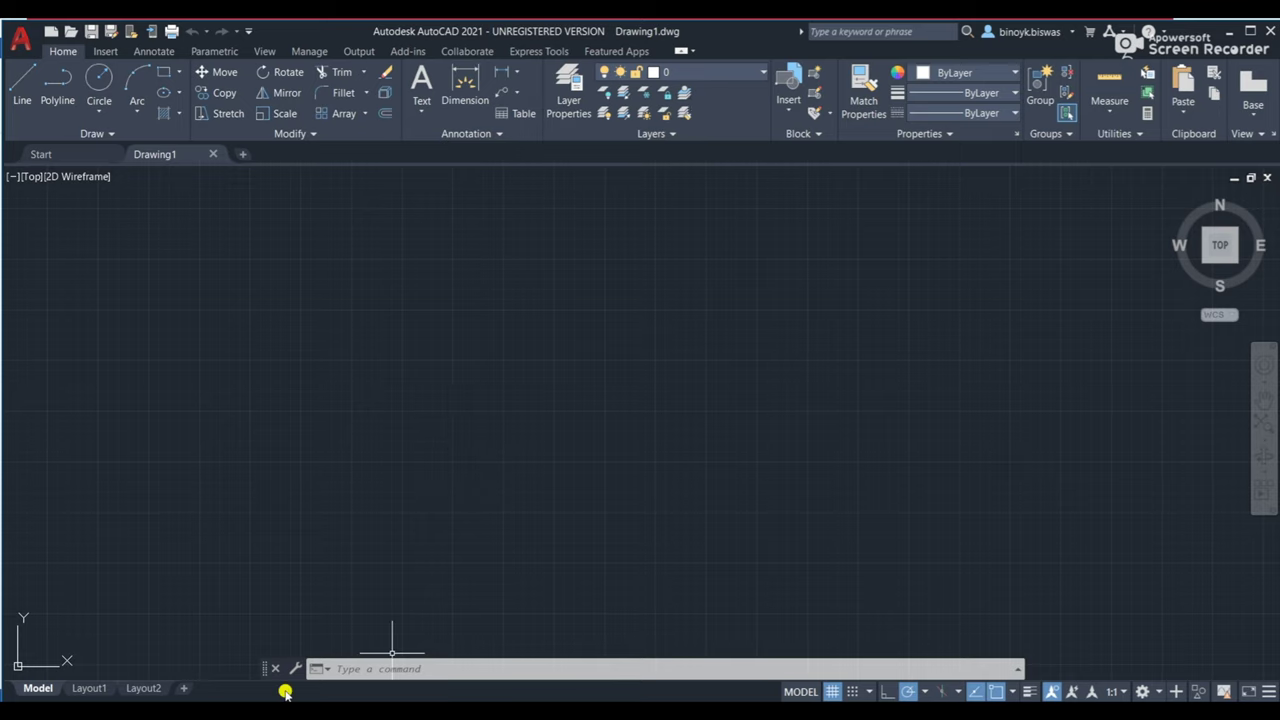
left_click(350, 665)
type("text")
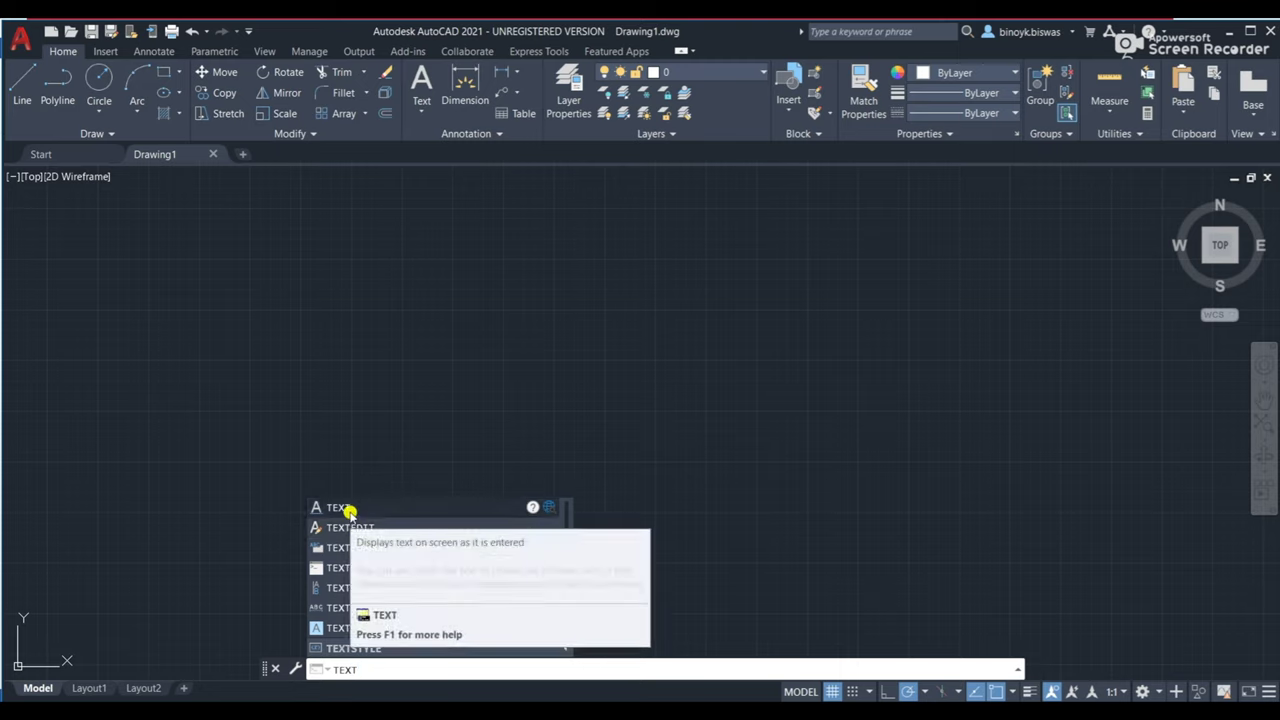
Start single-line text near the upper left with height 2 and rotation 0.
left_click(348, 510)
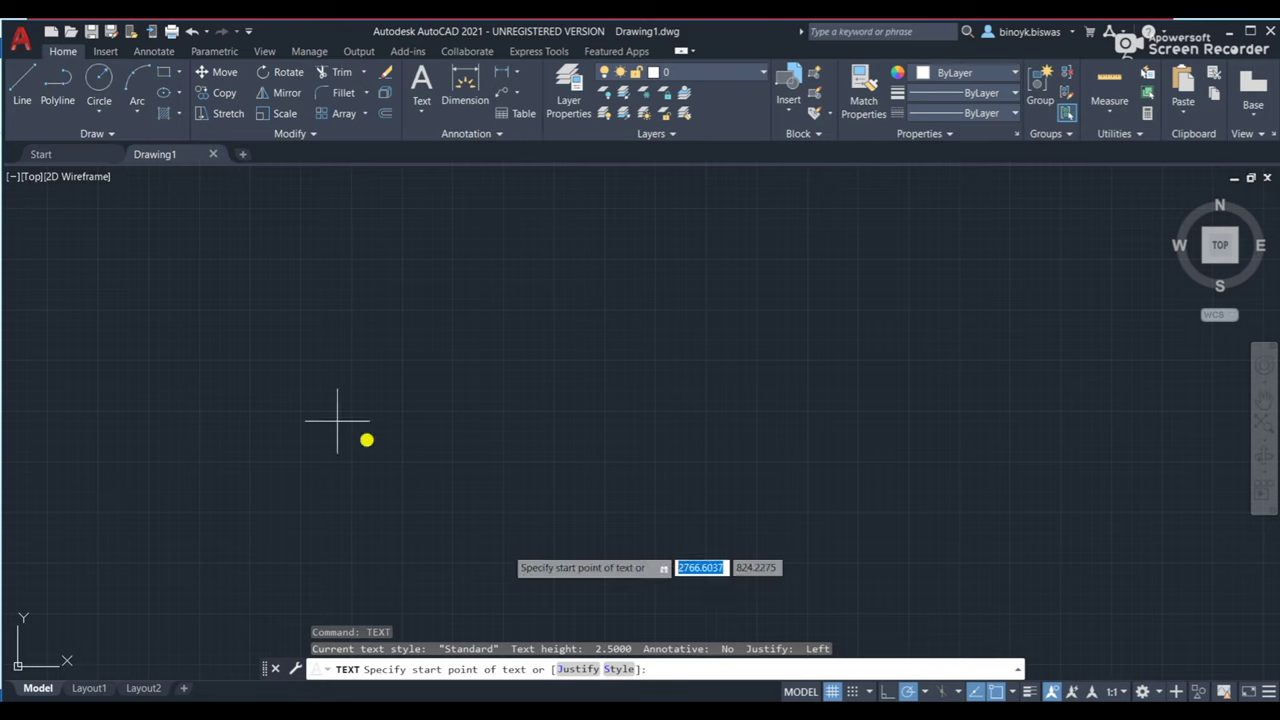
left_click(200, 215)
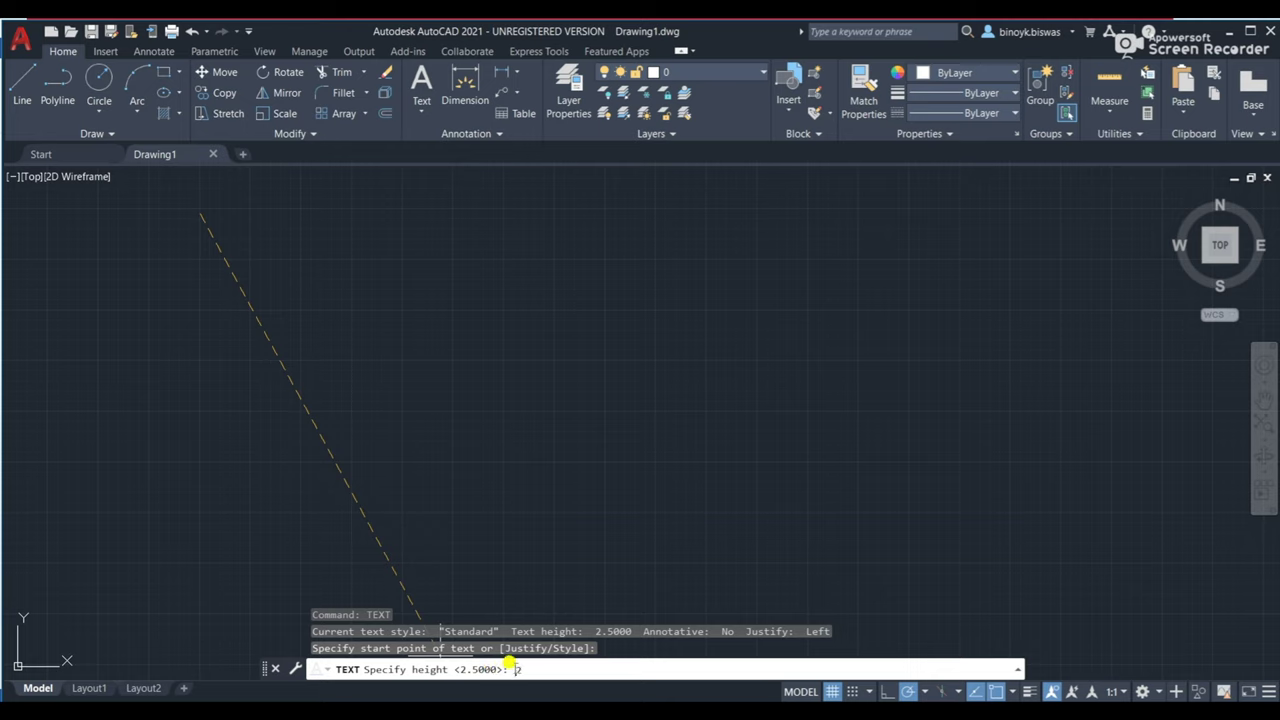
key("Return")
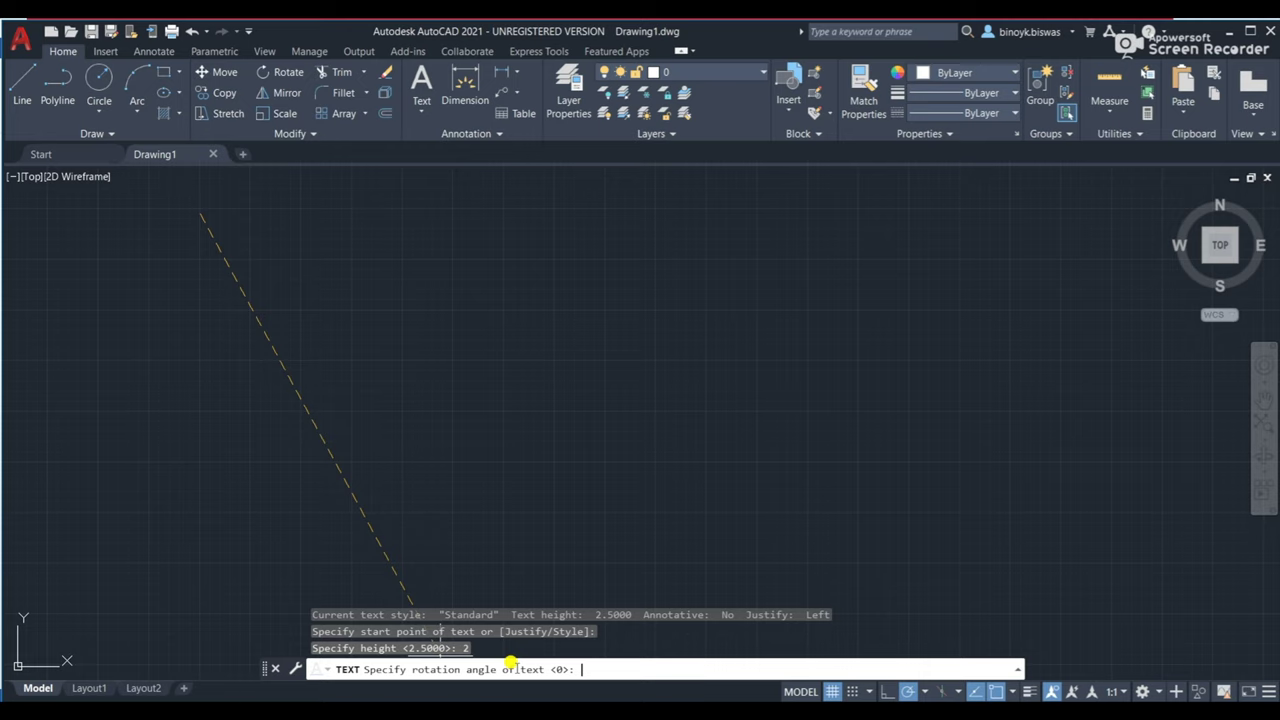
type("0")
key("Return")
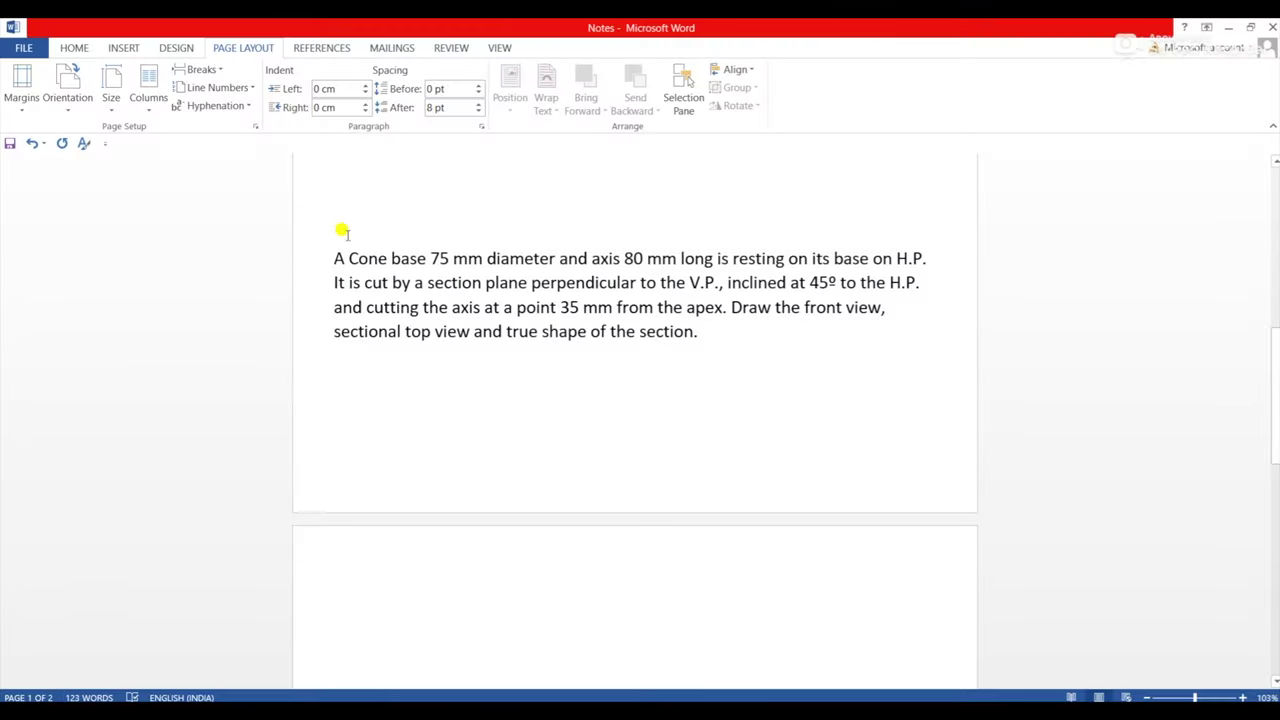
Select the cone problem paragraph in the Word Notes document and paste it into the text.
left_click_drag(326, 258, 767, 356)
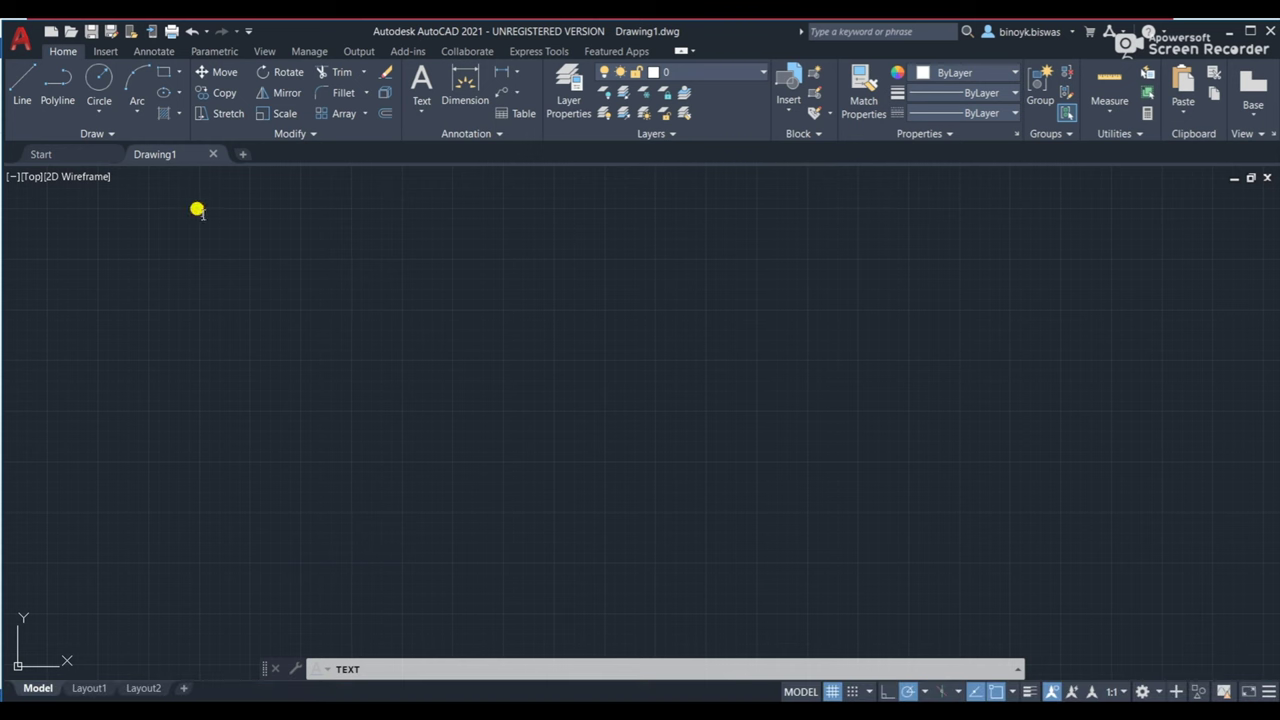
type("Cone base 75 mm diameter and axis 80 mm long is resting on its base on H.P. It is cut by a section plane perpendicular to the V.P., inclined at 45° to the H.P. and cutting the axis at a point 35 mm from the apex. Draw the front view, sectional top view and true shape of the section.")
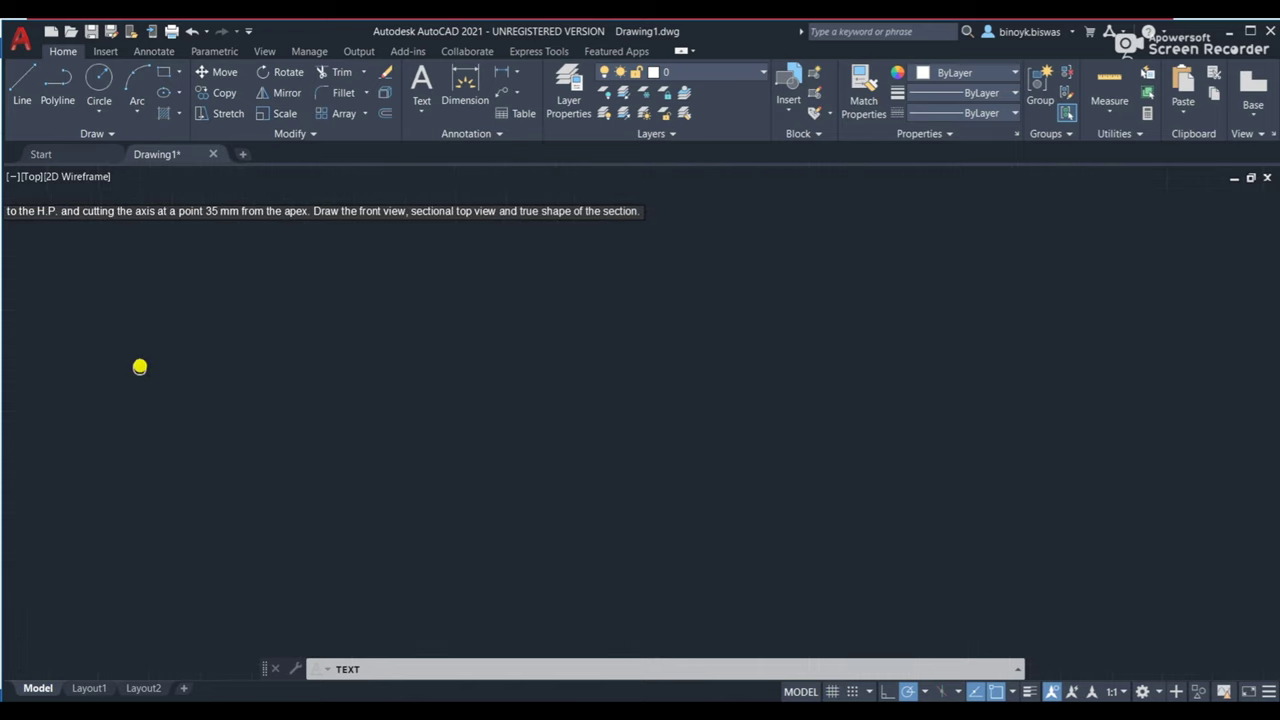
Turn on the grid and finish the single-line text entry.
key("F7")
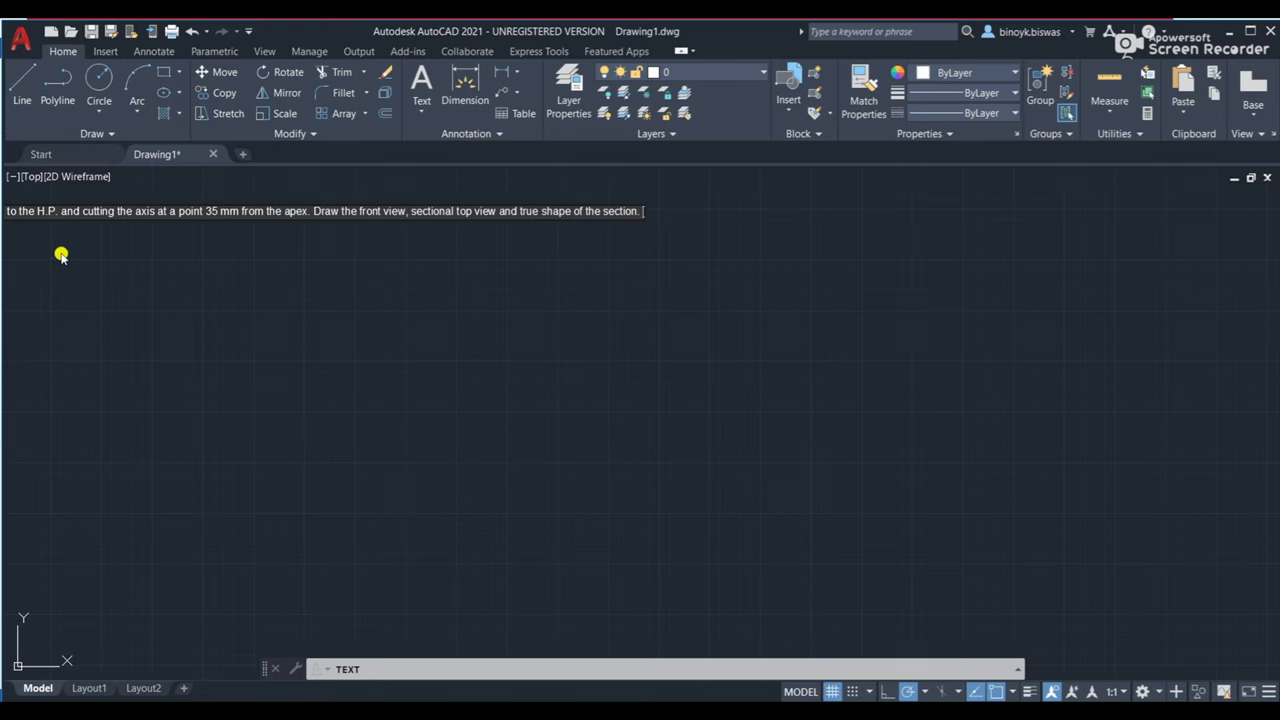
key("Return")
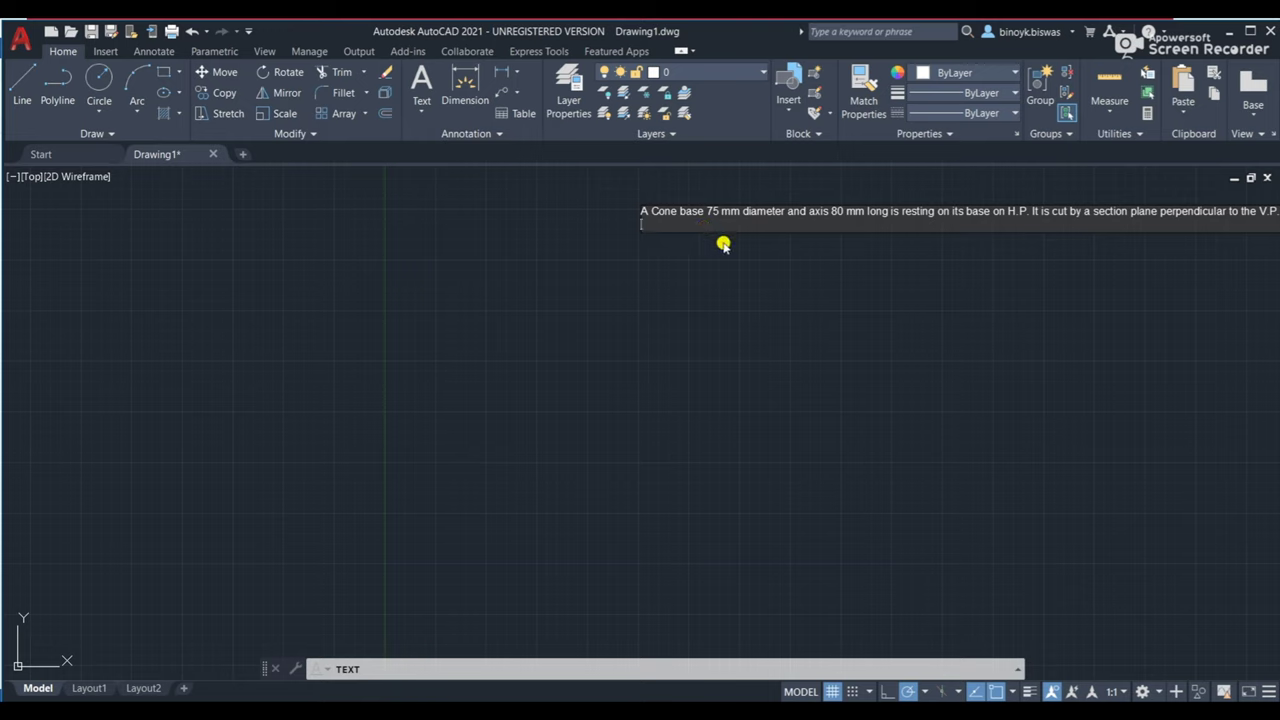
key("Return")
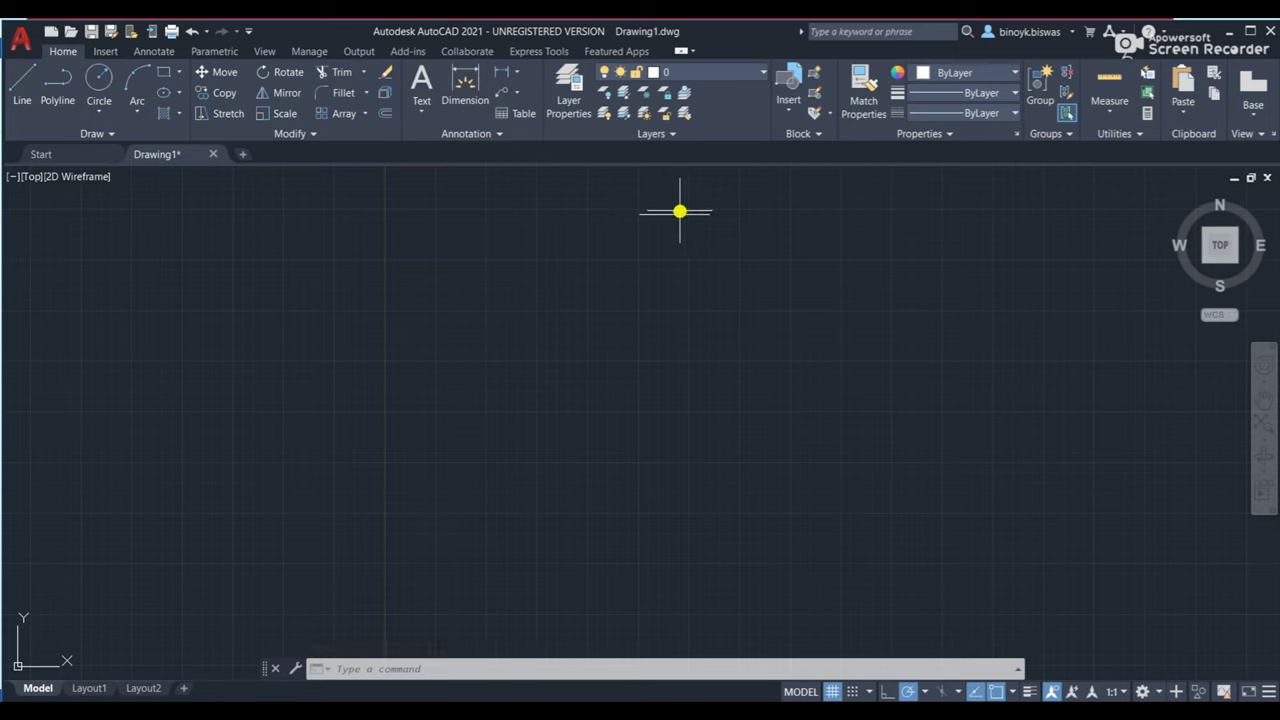
Paste the cone problem statement as one line across the upper drawing and check it.
key("ctrl+v")
left_click(680, 212)
scroll(653, 226, "up", 2)
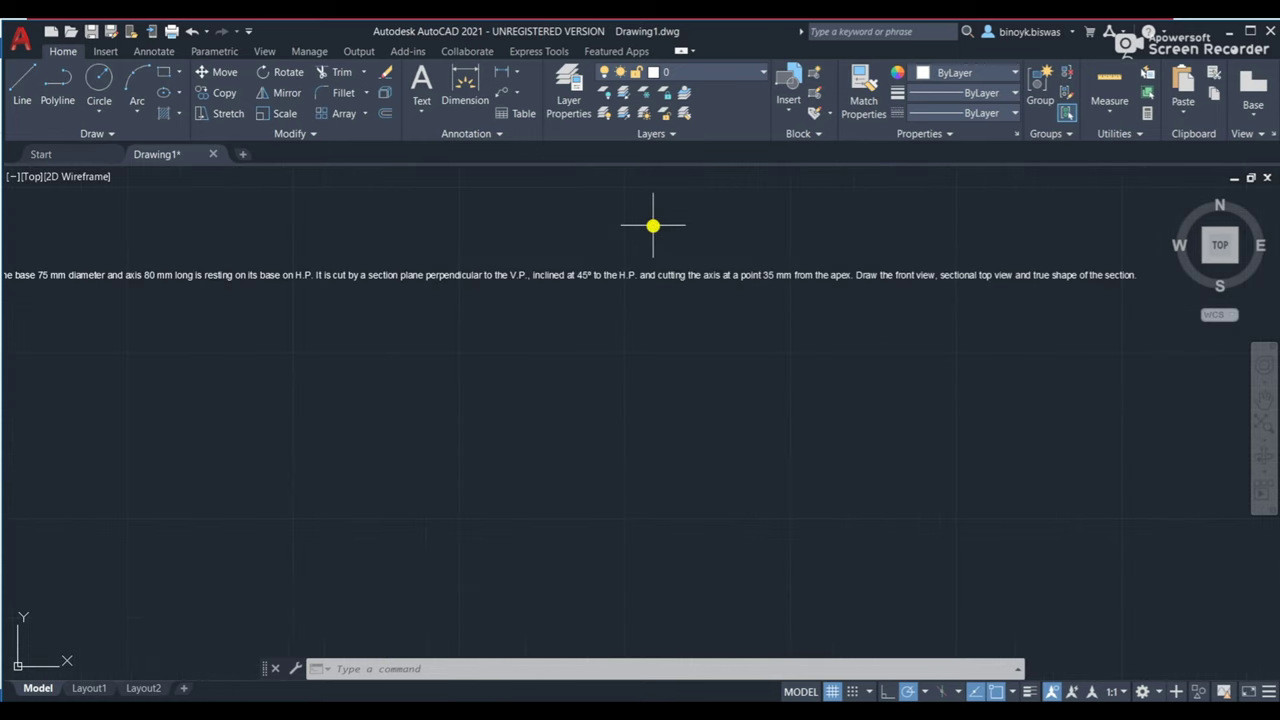
scroll(653, 226, "down", 2)
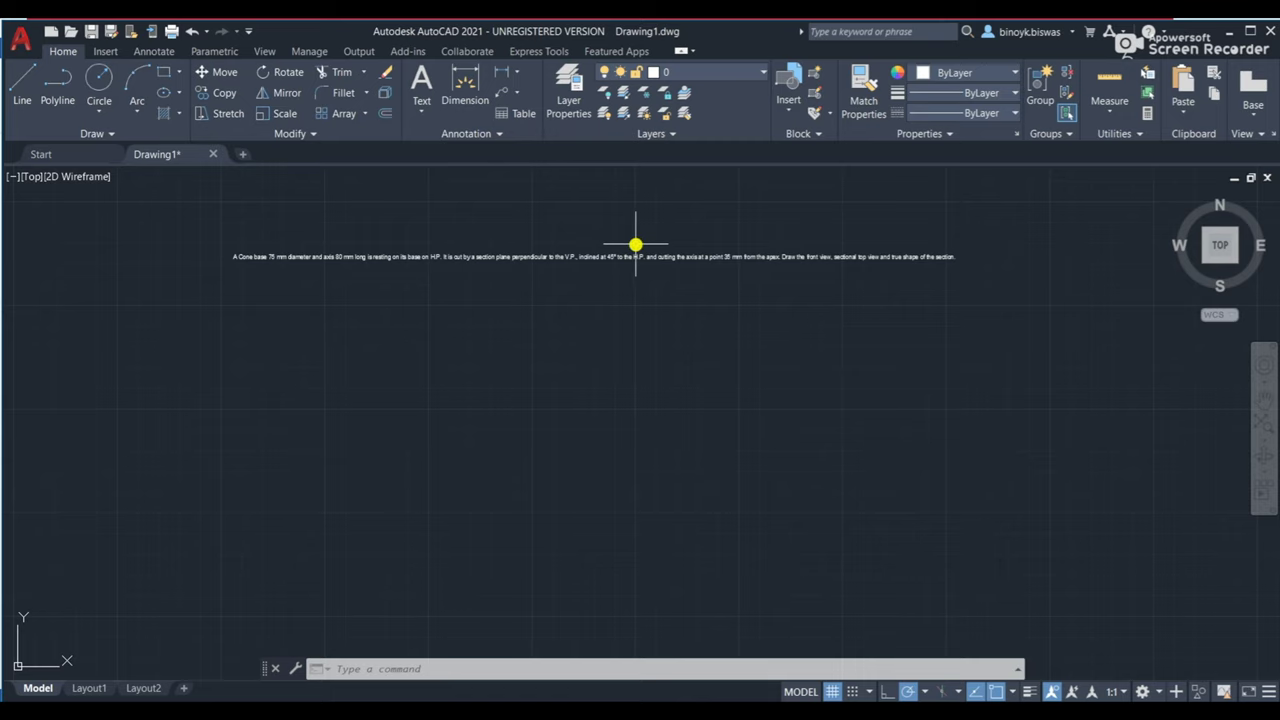
scroll(633, 245, "up", 2)
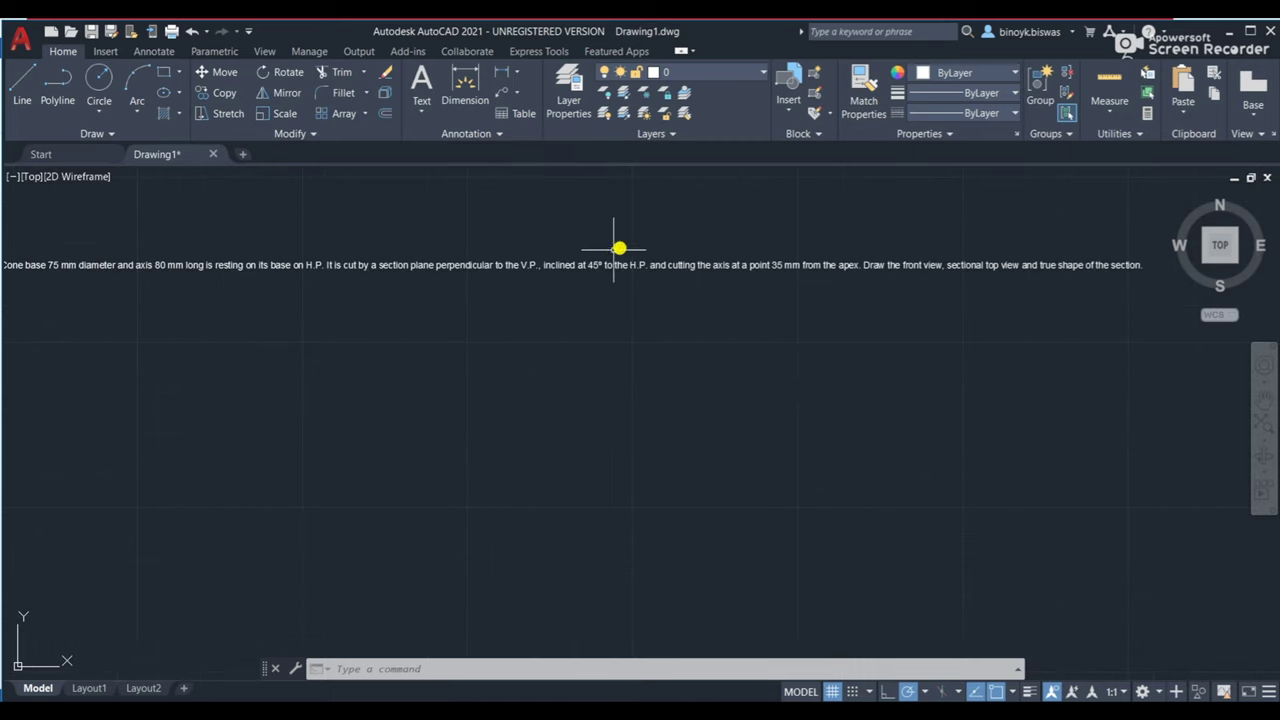
scroll(601, 255, "down", 2)
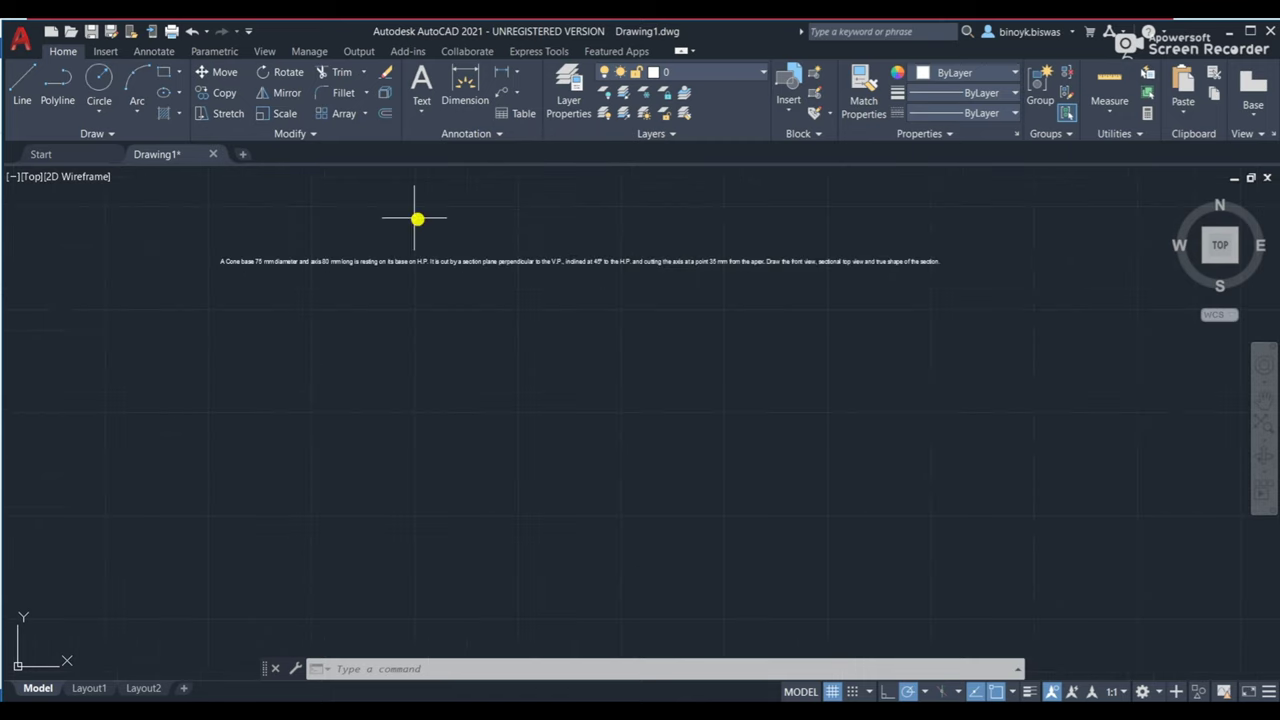
scroll(354, 220, "up", 2)
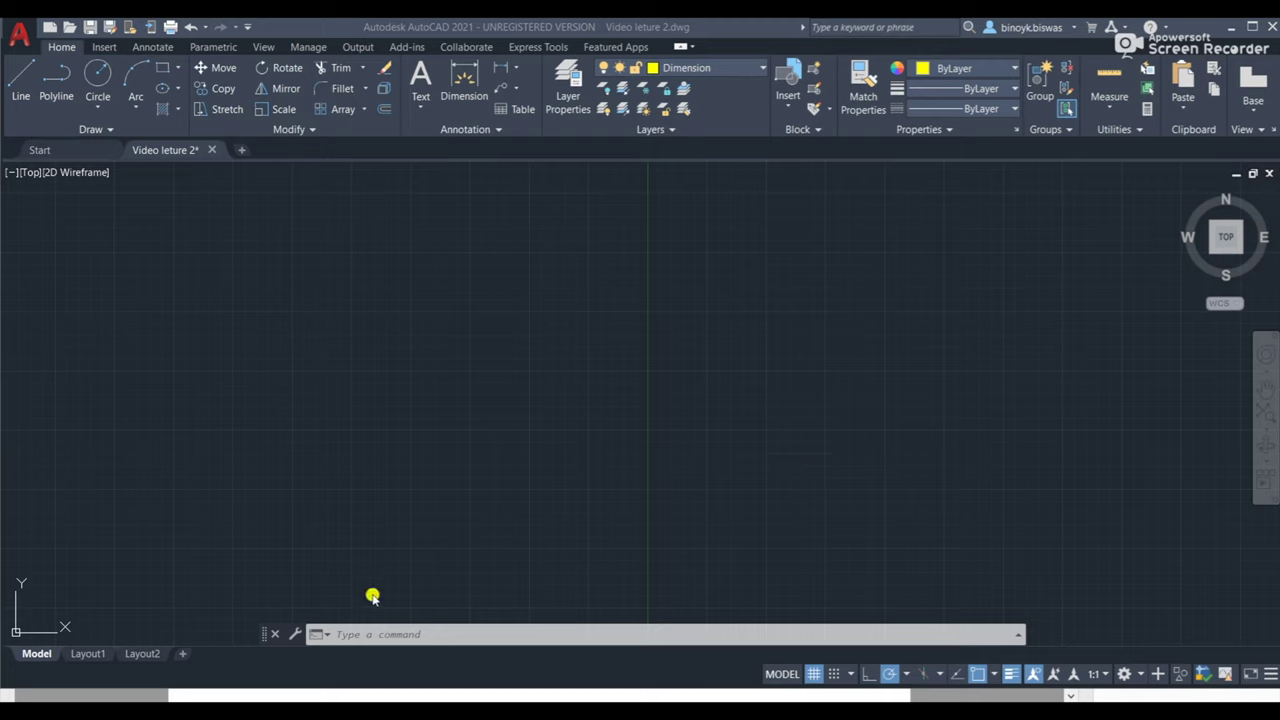
Start the LINE command and enter 10,10 as its first point.
left_click(397, 635)
type("L")
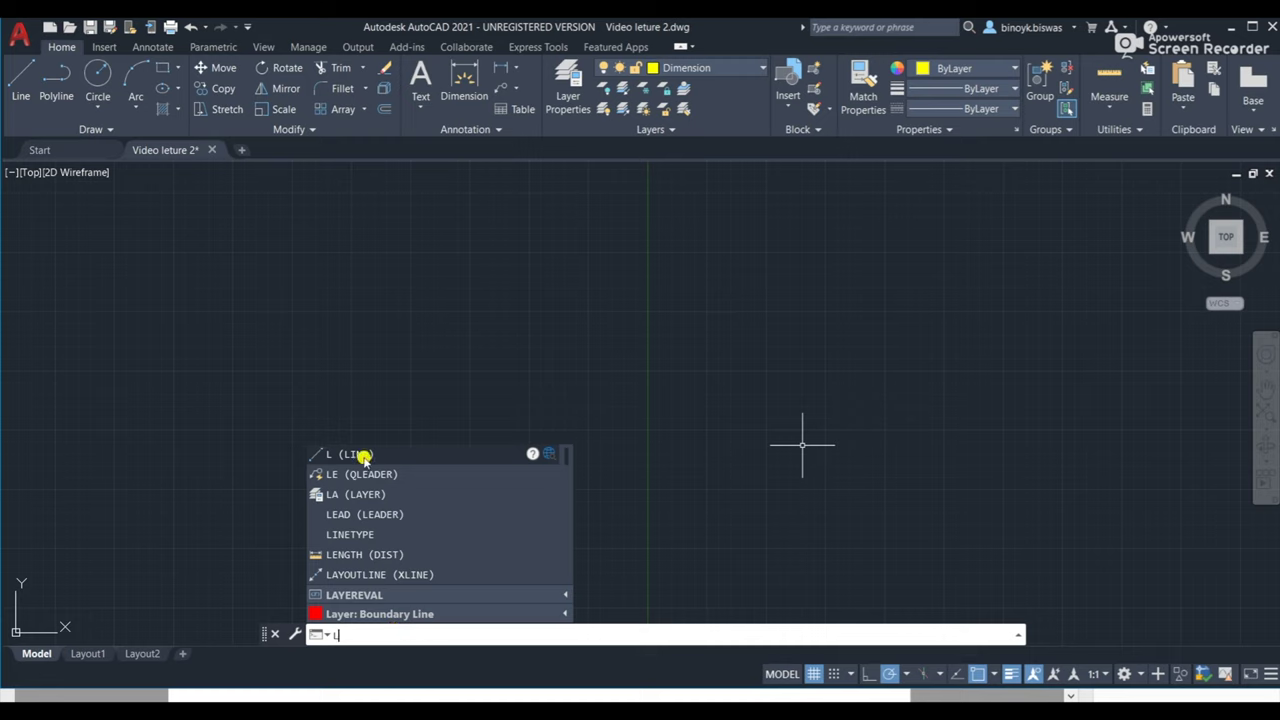
key("Escape")
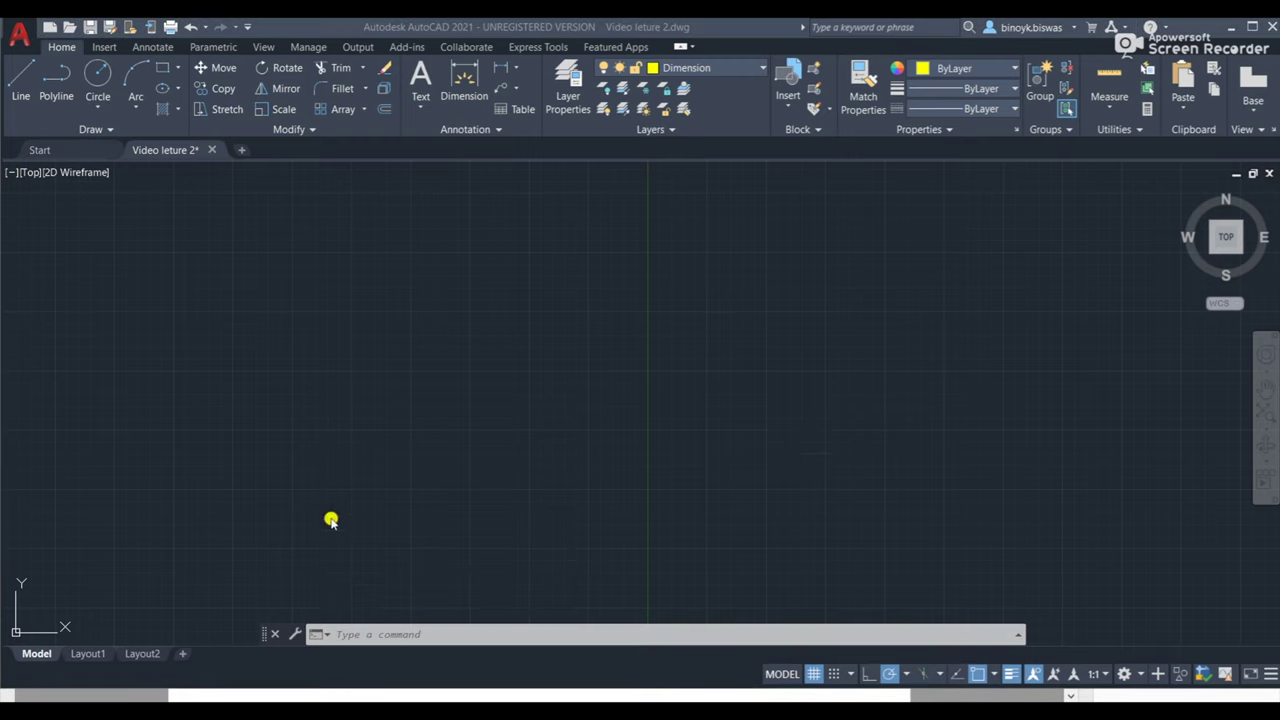
left_click(394, 633)
type("L")
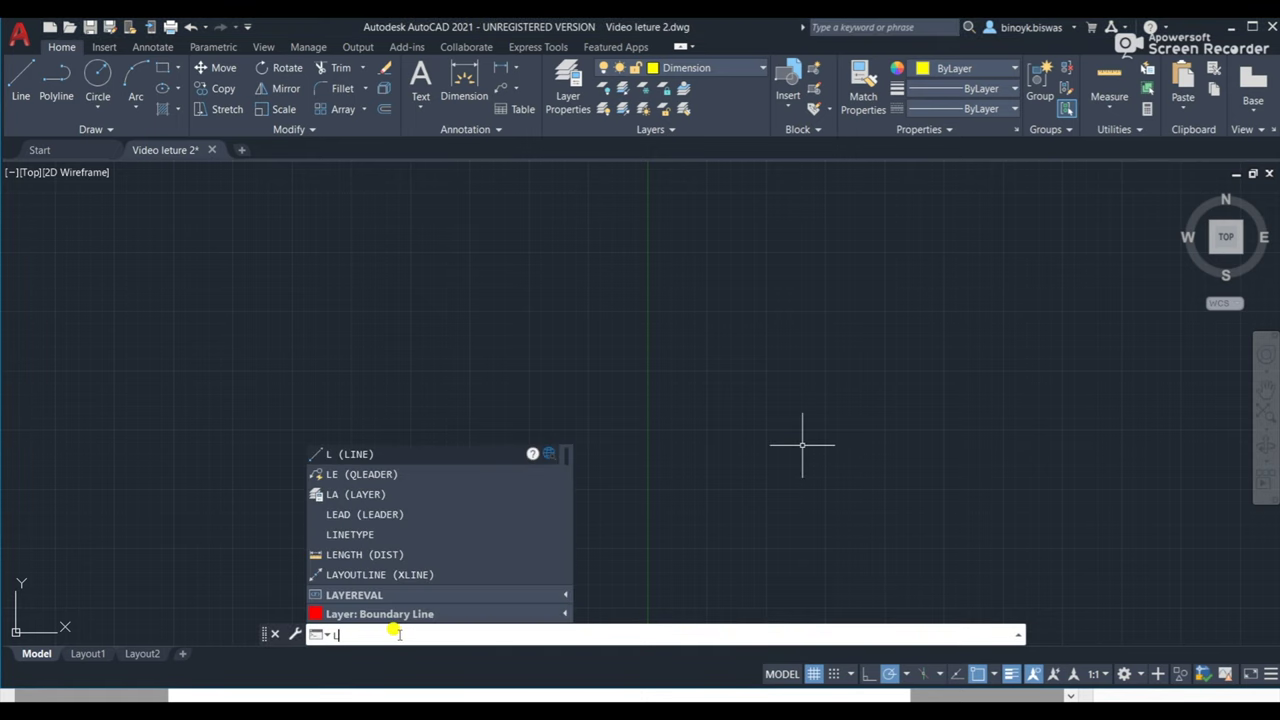
left_click(363, 456)
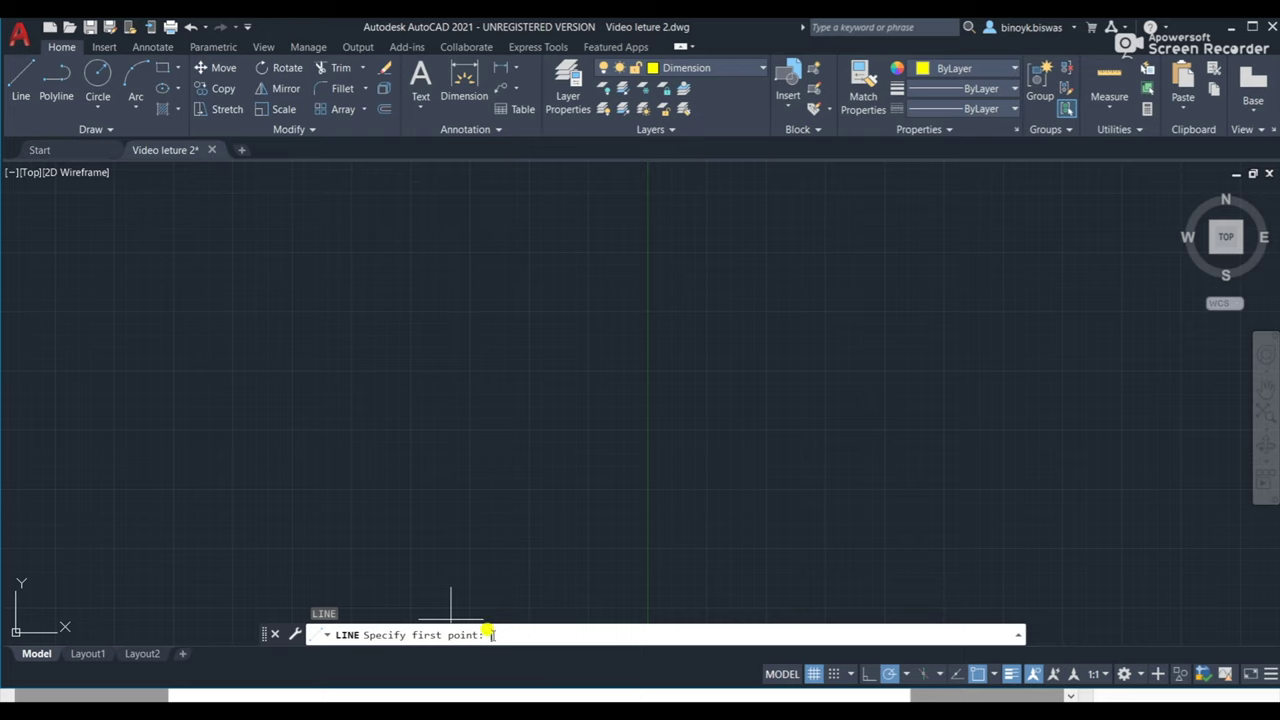
type("10,10")
Confirm the line start at 10,10 and centre it in the view.
key("Return")
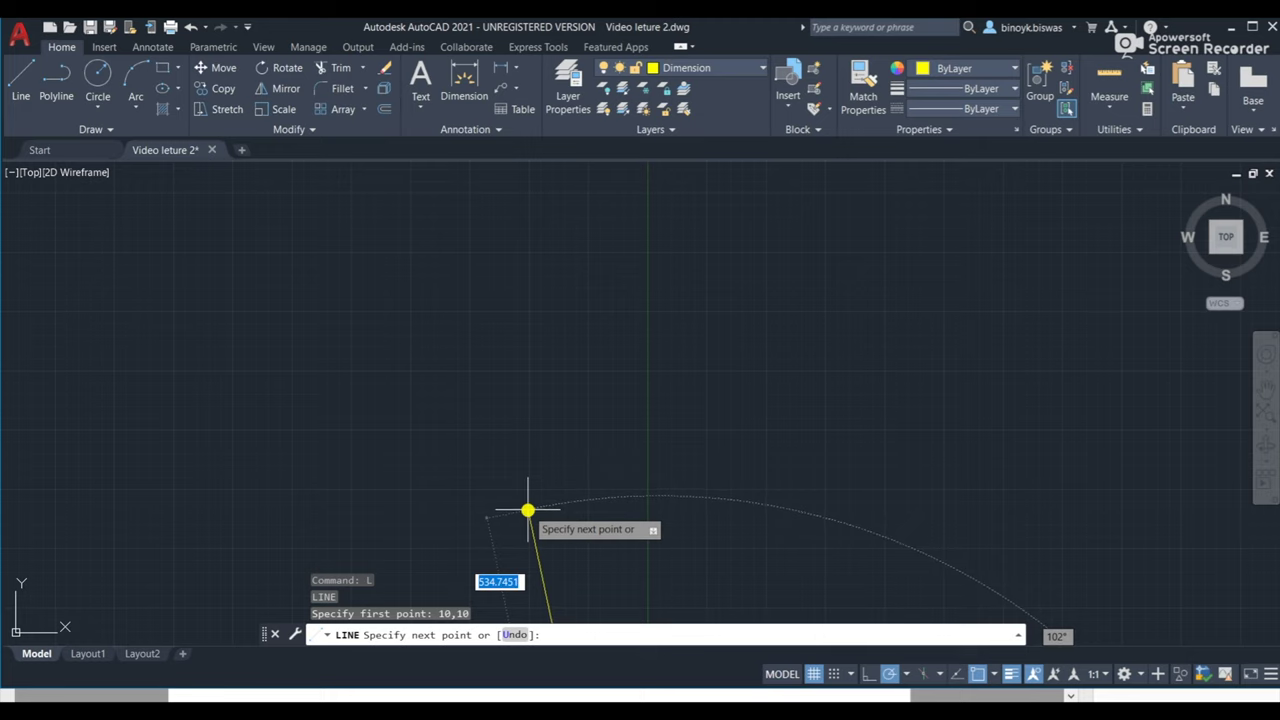
middle_click_drag(520, 517, 420, 160)
scroll(431, 200, "down", 1)
scroll(466, 322, "down", 5)
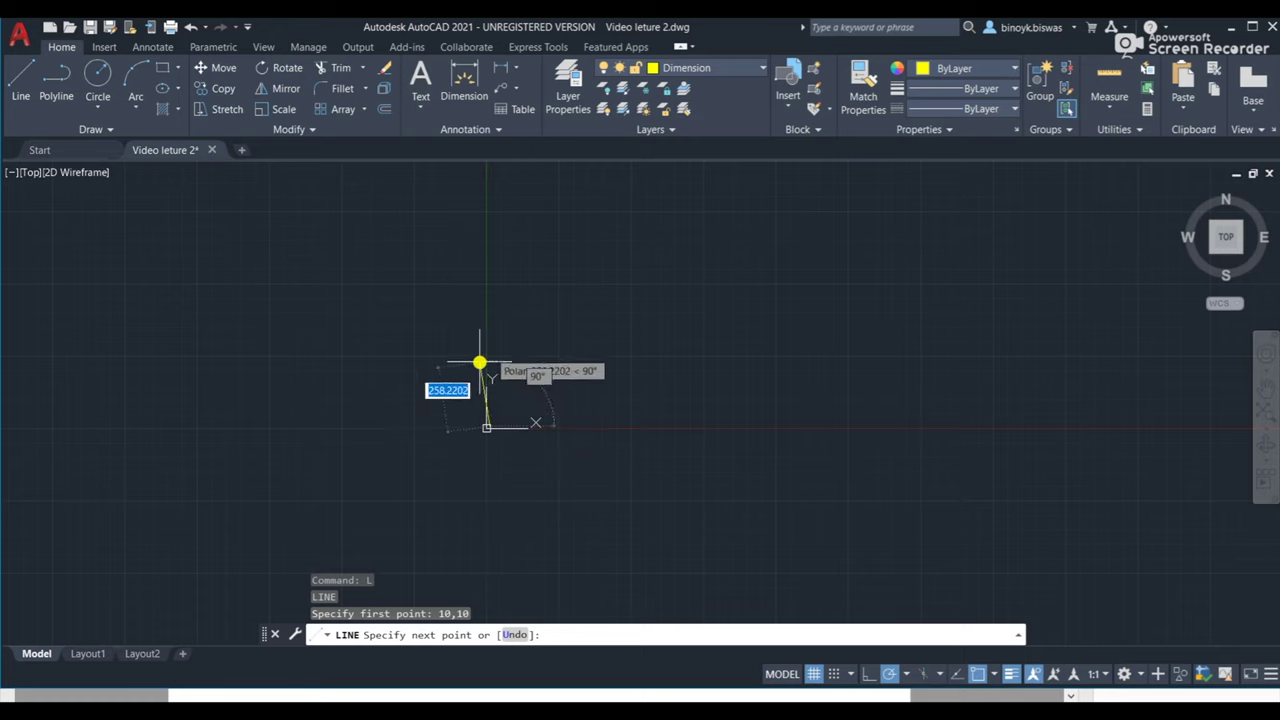
scroll(495, 370, "up", 6)
middle_click_drag(469, 500, 557, 291)
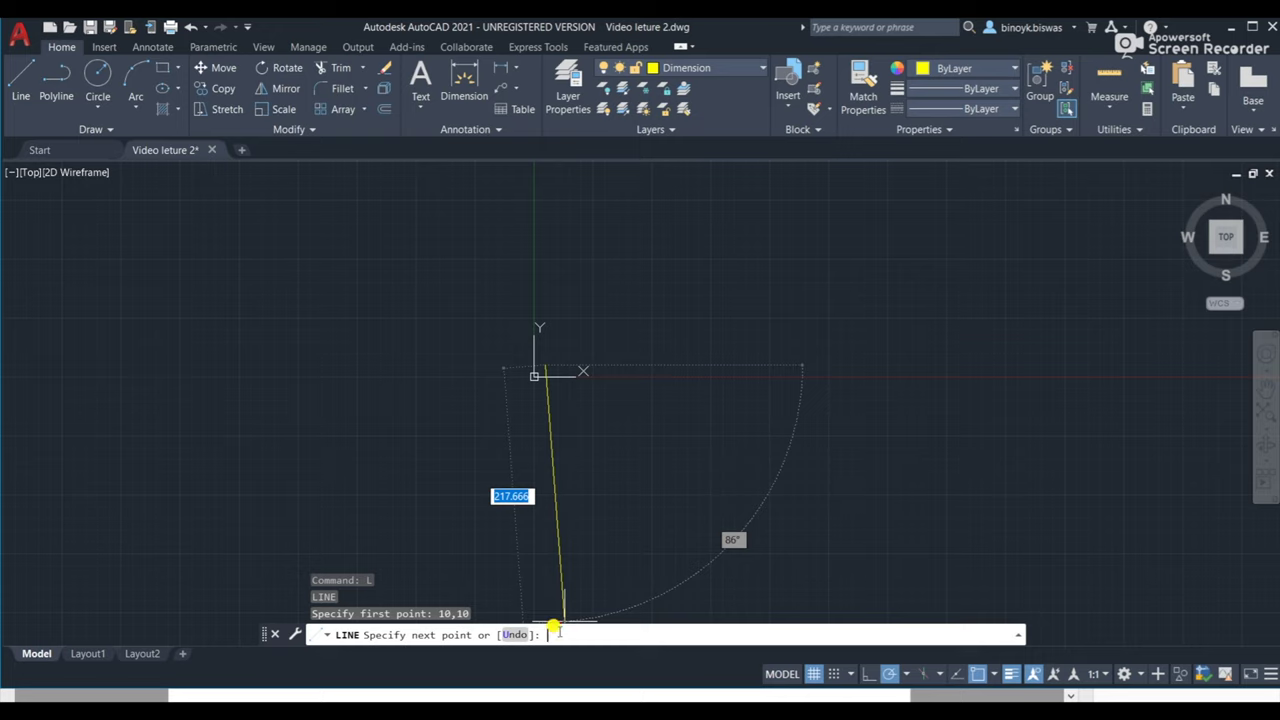
type("10")
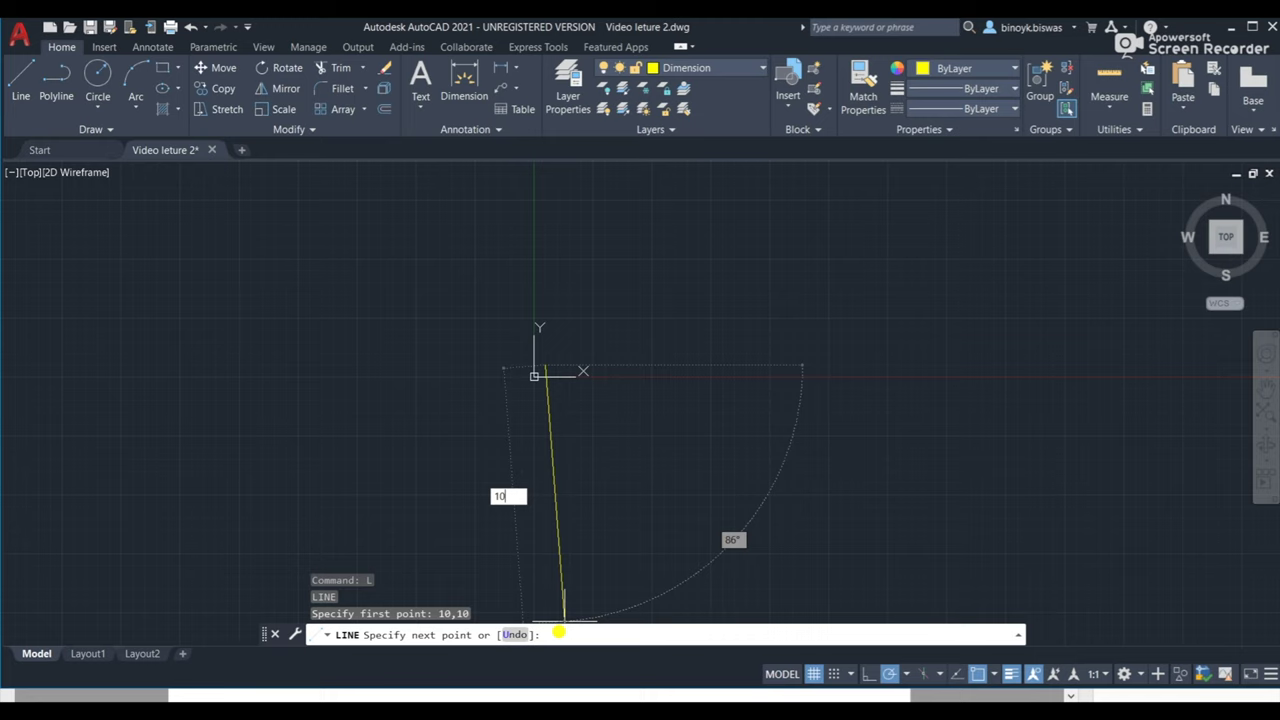
key("BackSpace")
key("BackSpace")
type("@")
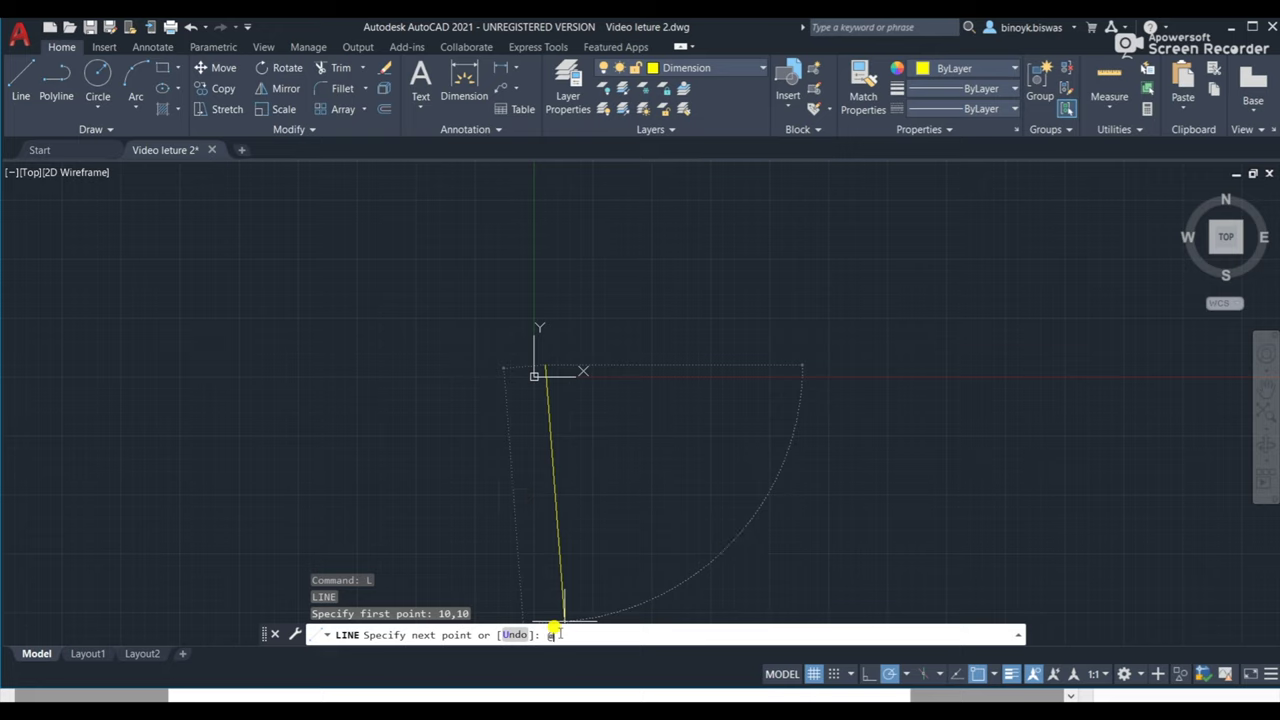
type("1")
type("100")
key("BackSpace")
key("BackSpace")
key("BackSpace")
type("00")
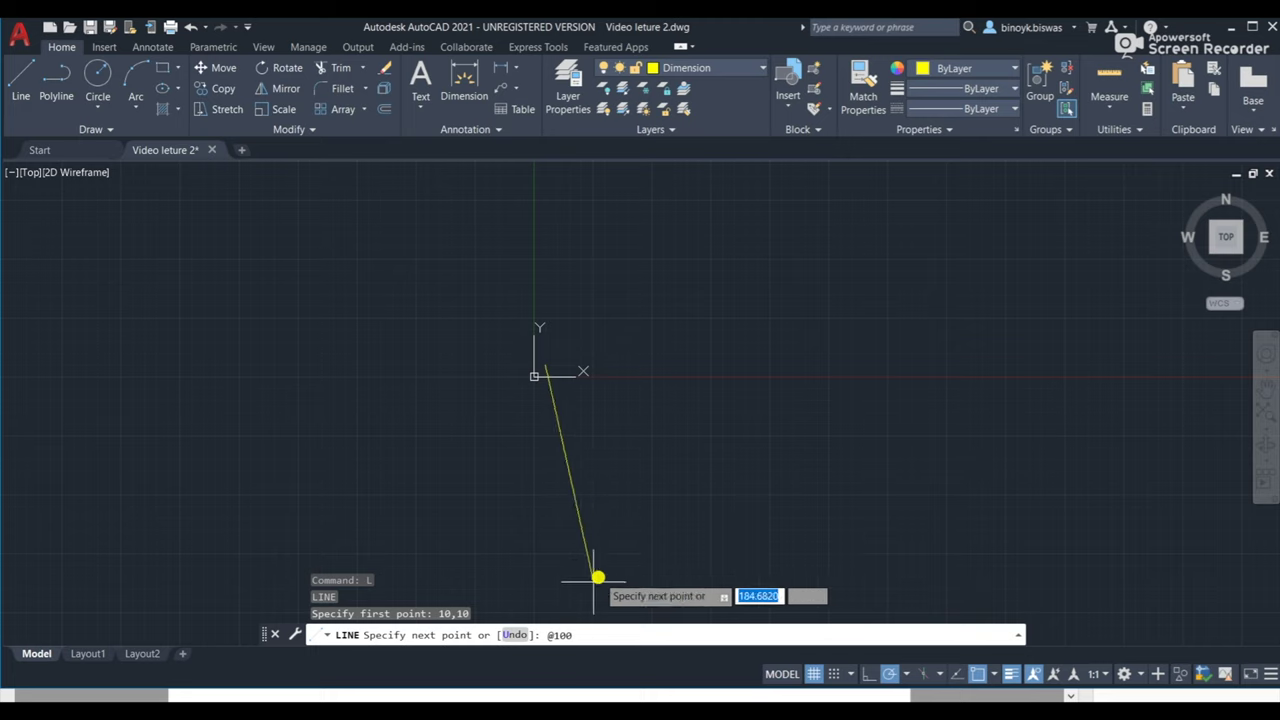
type(",")
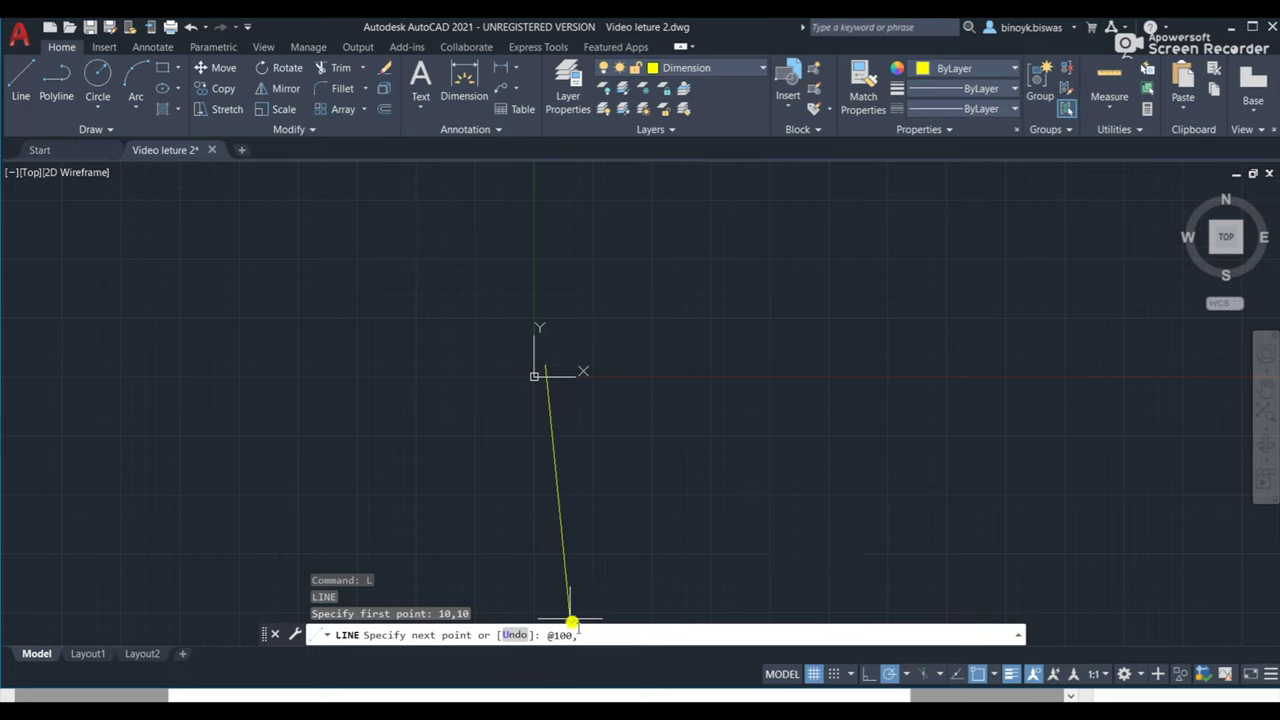
type("20")
key("Return")
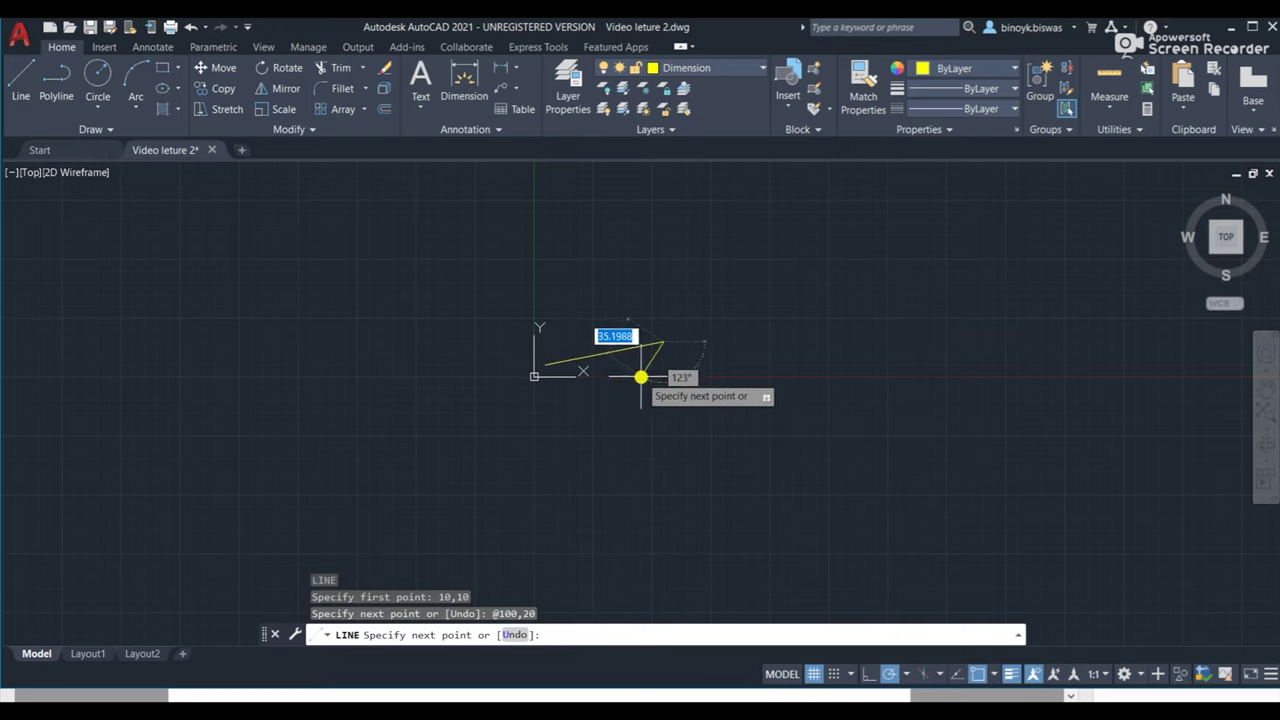
key("Return")
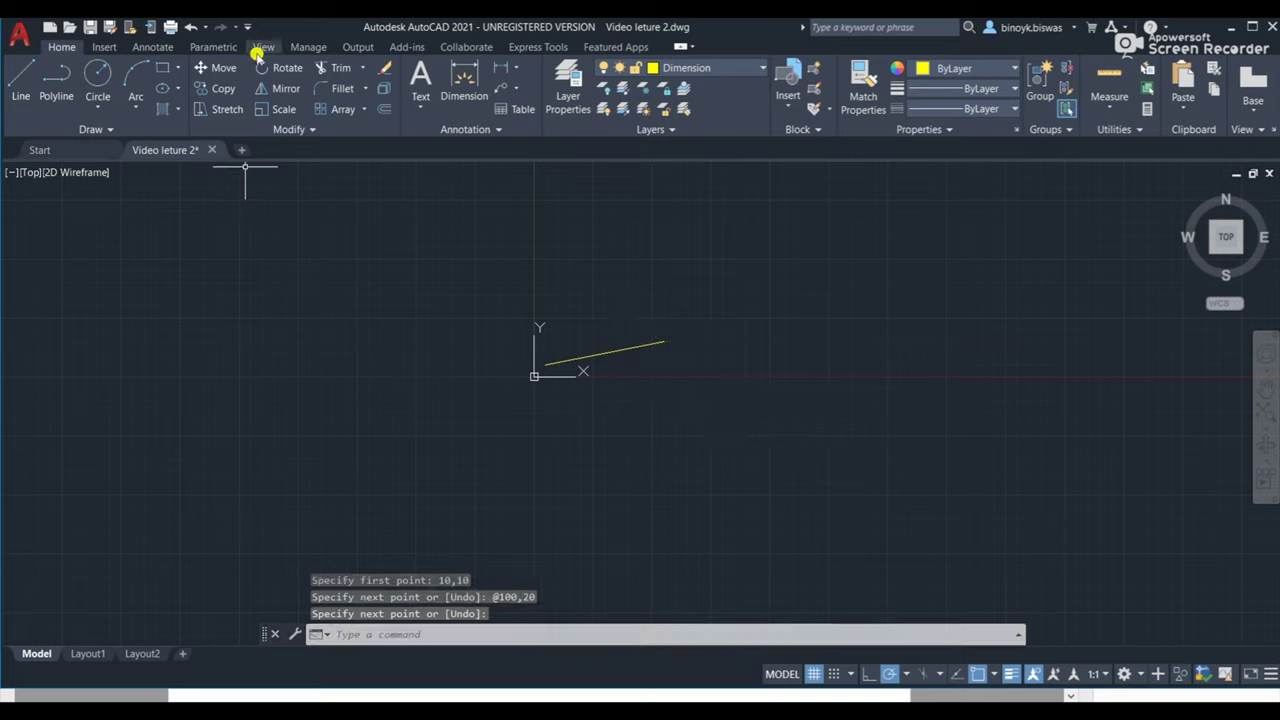
Draw a line from a point above the origin with 100-unit horizontal and vertical legs.
left_click(20, 80)
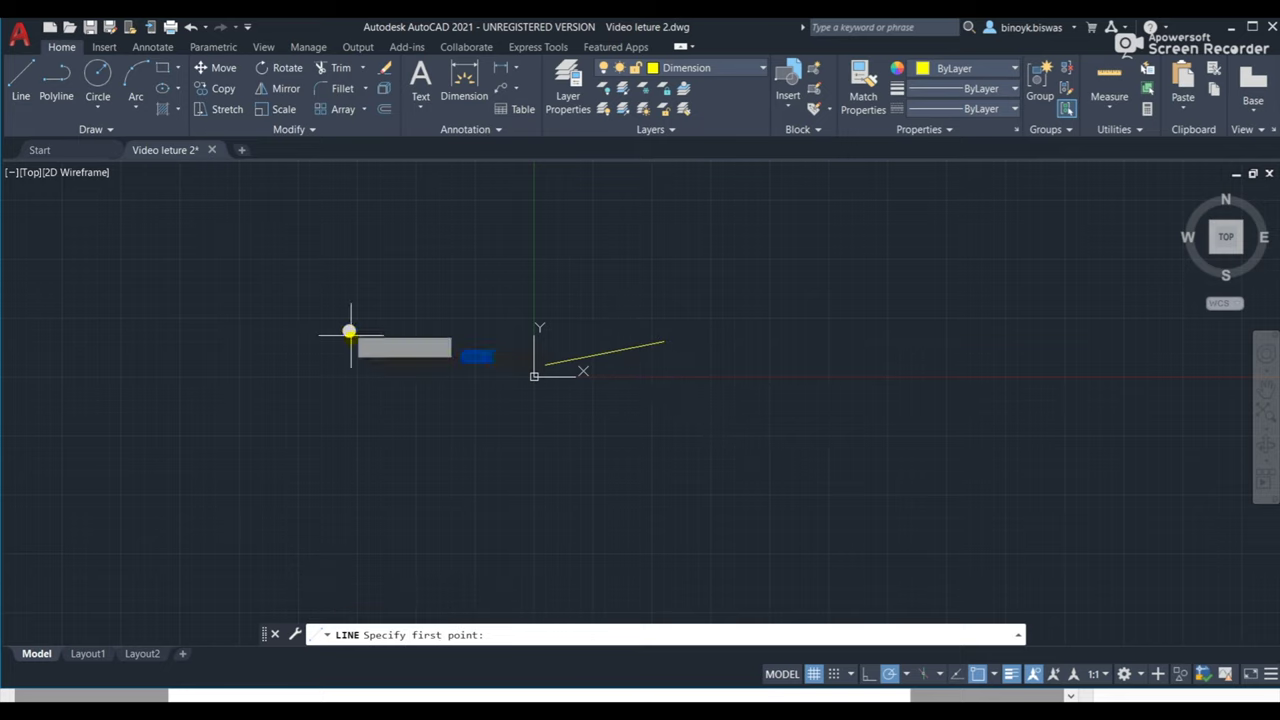
left_click(461, 203)
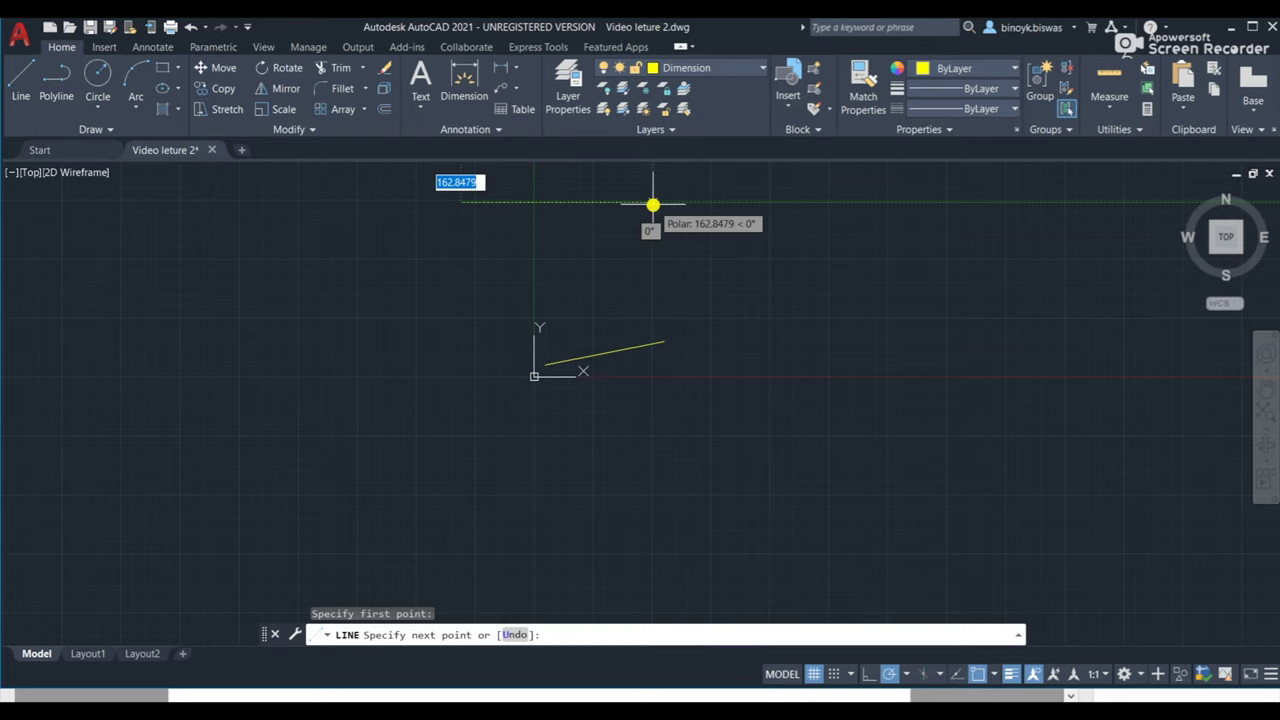
type("100")
key("Return")
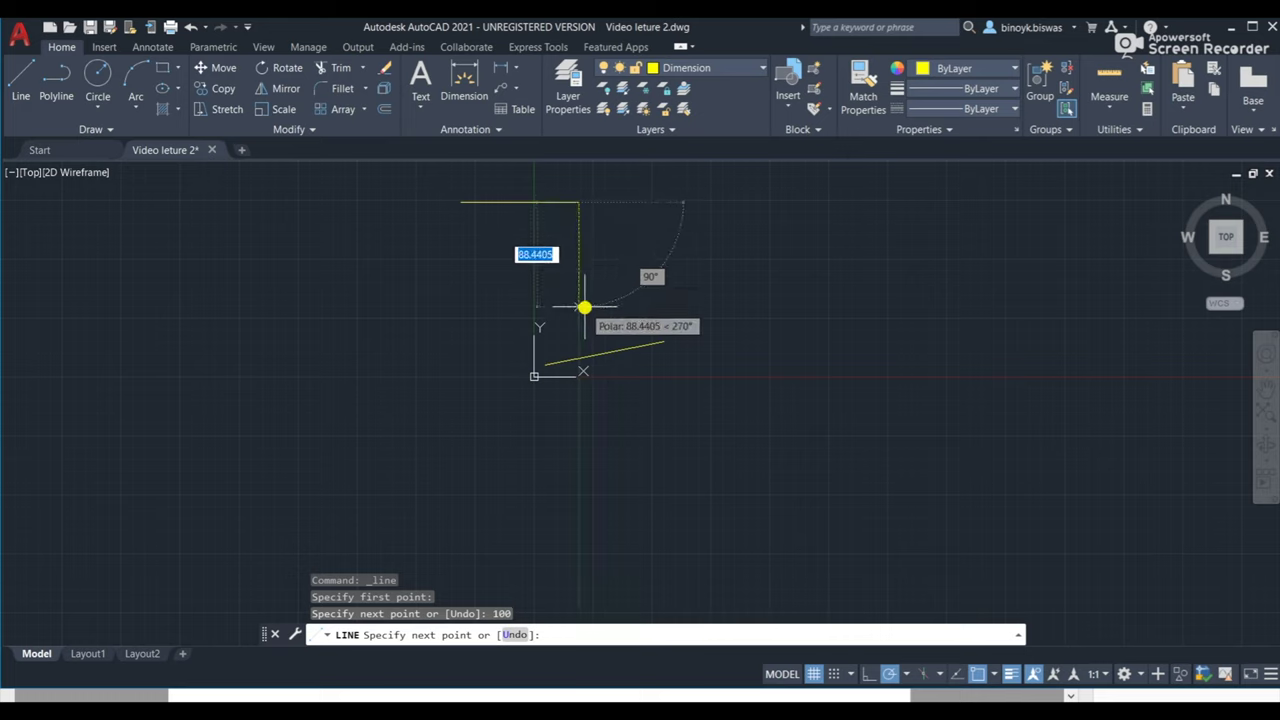
type("100")
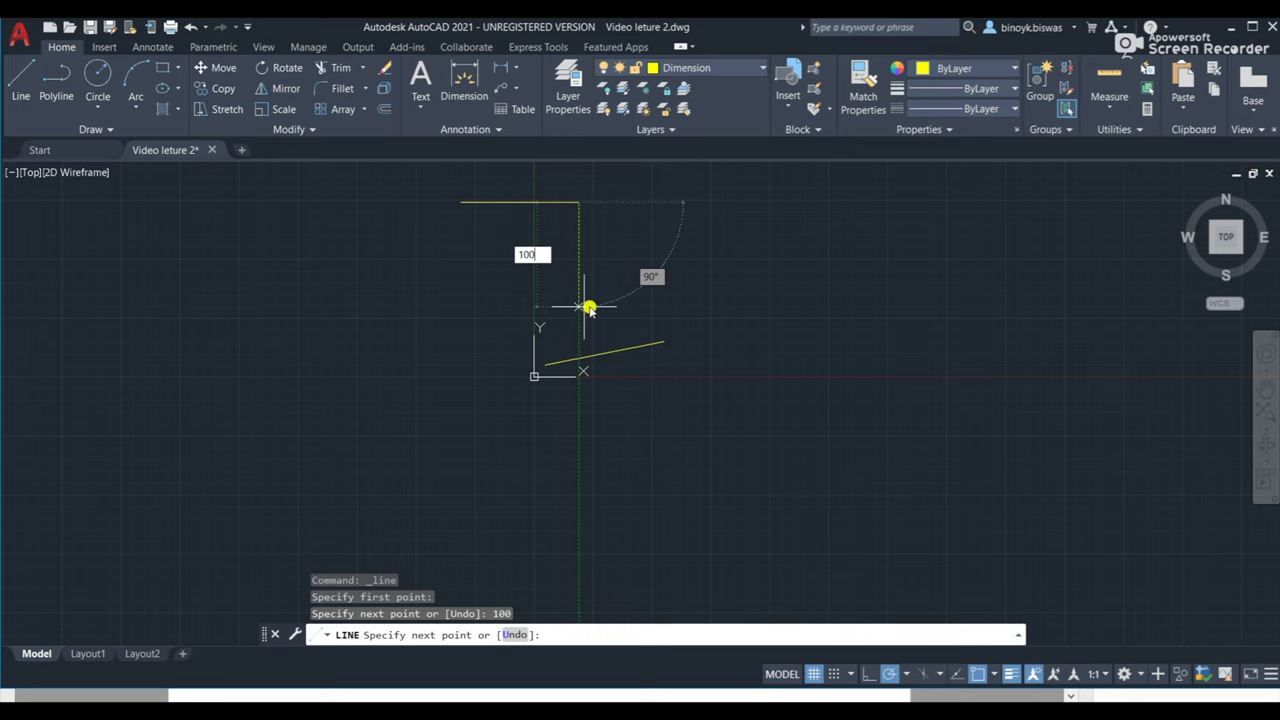
key("Return")
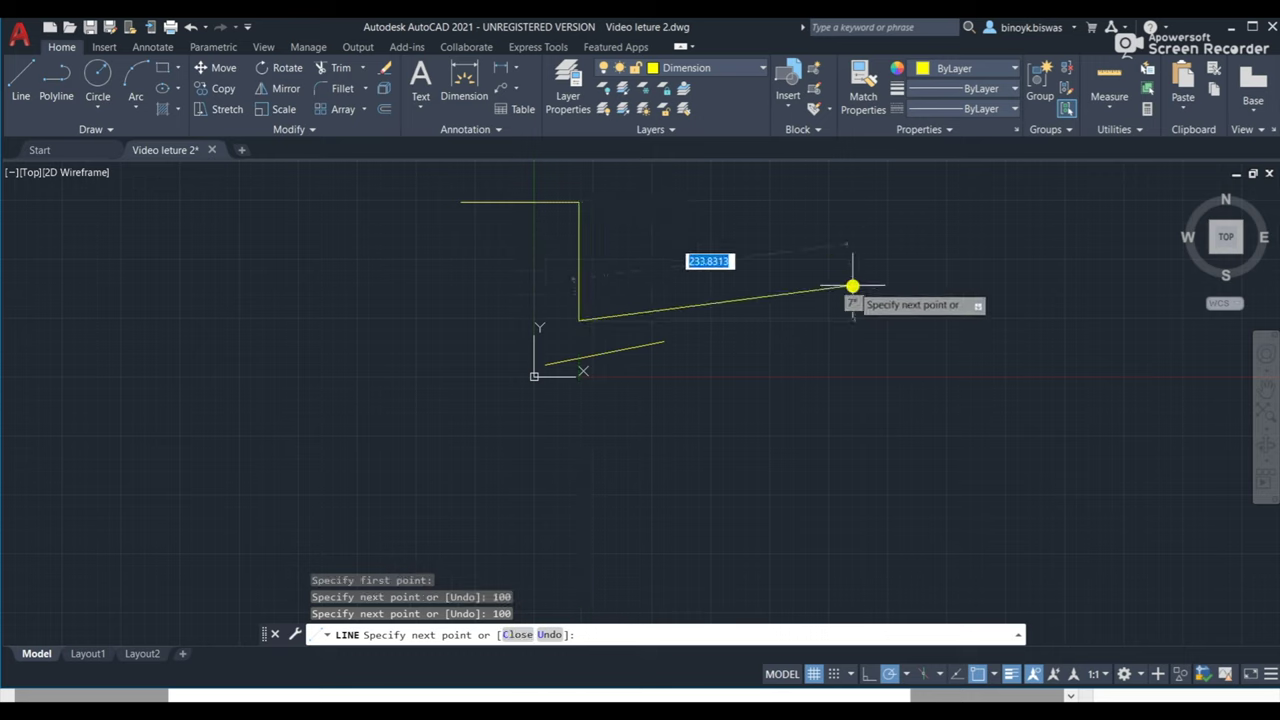
key("Return")
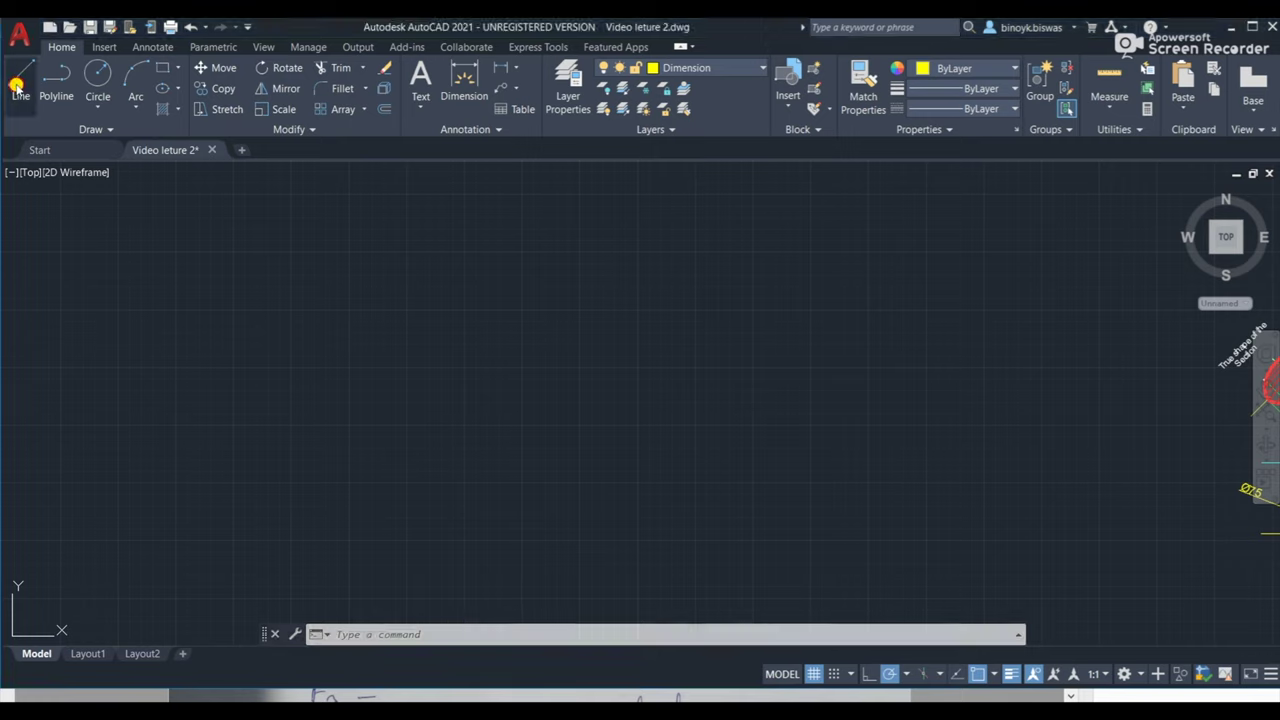
Draw a line from 10,10 to a picked point down and left of the origin.
left_click(425, 633)
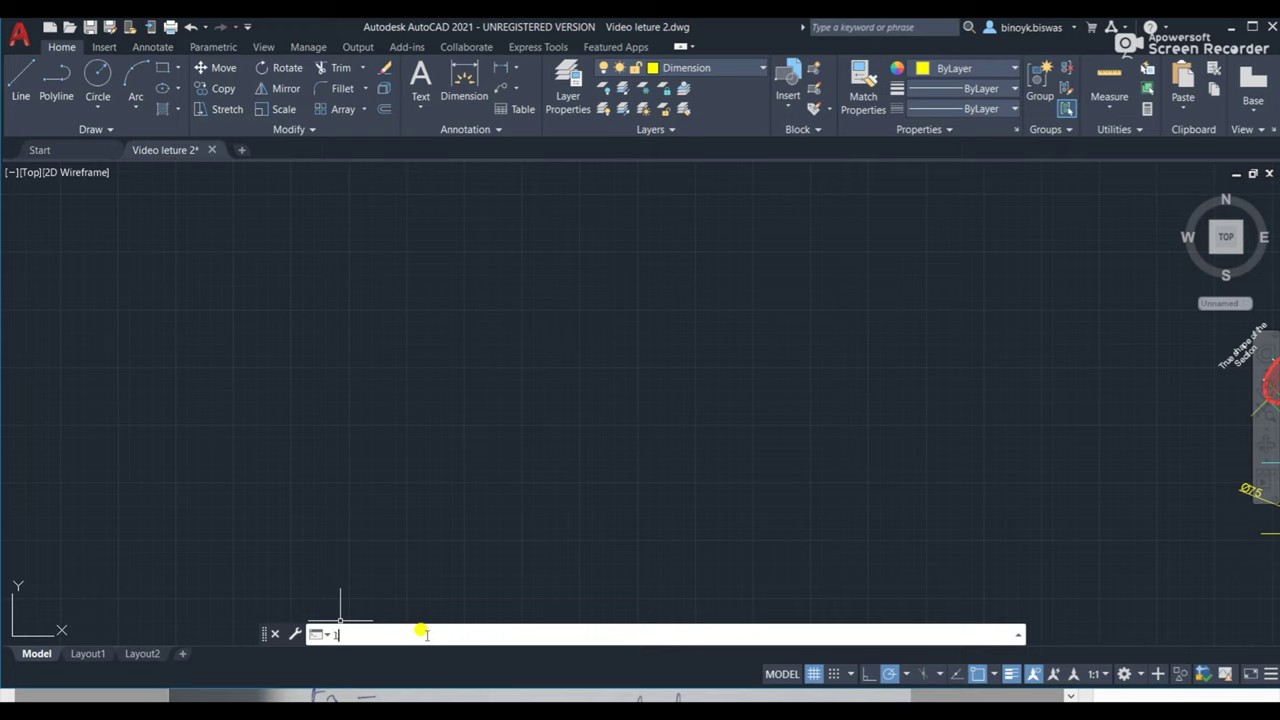
type("L")
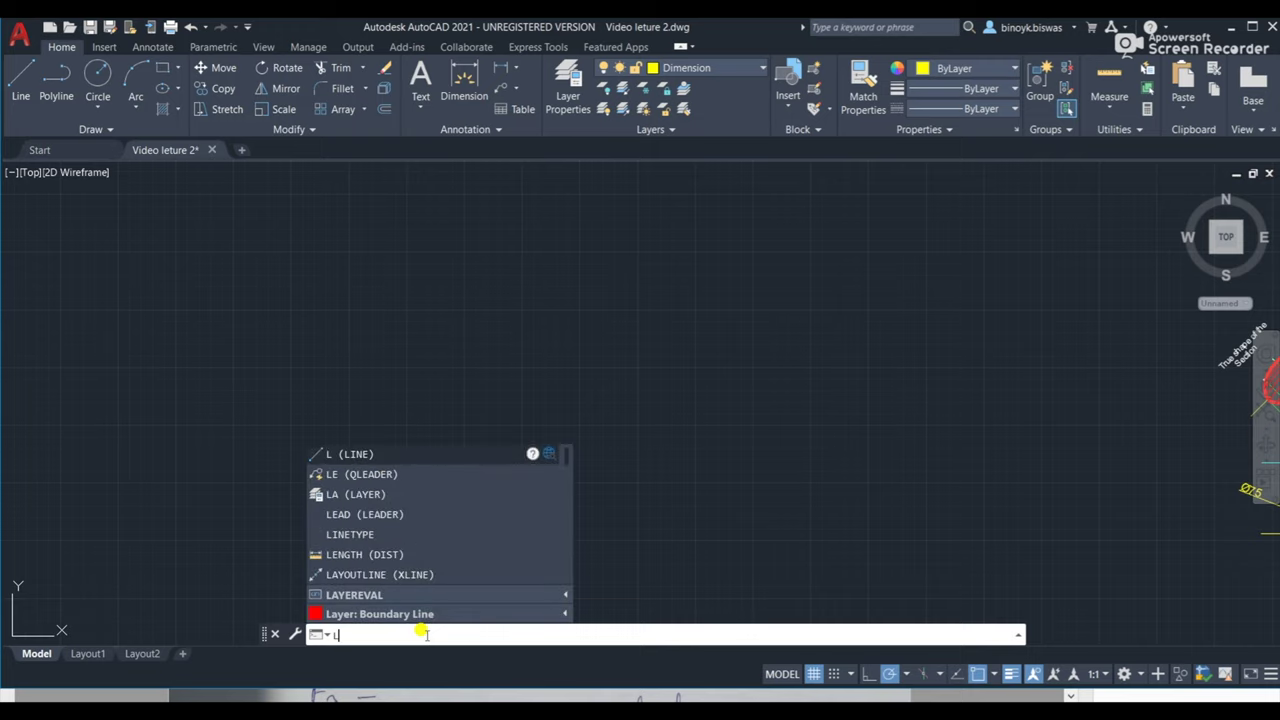
left_click(370, 456)
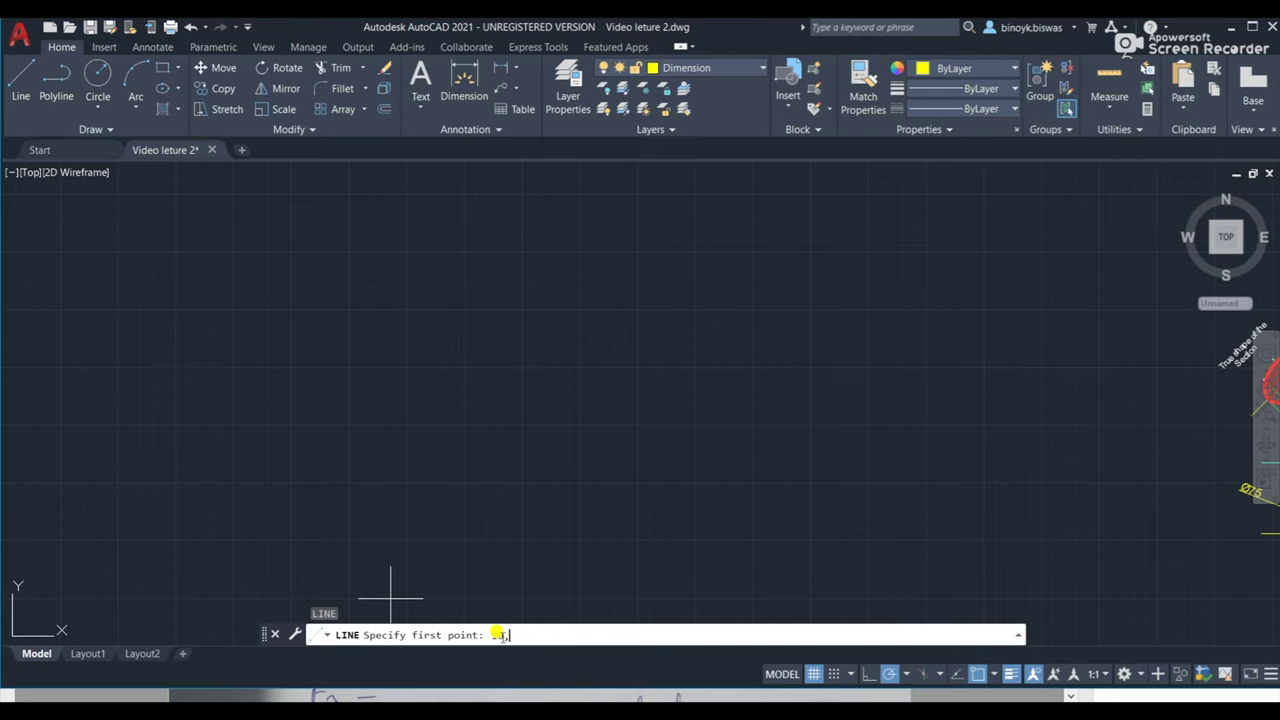
type("10,10")
key("Return")
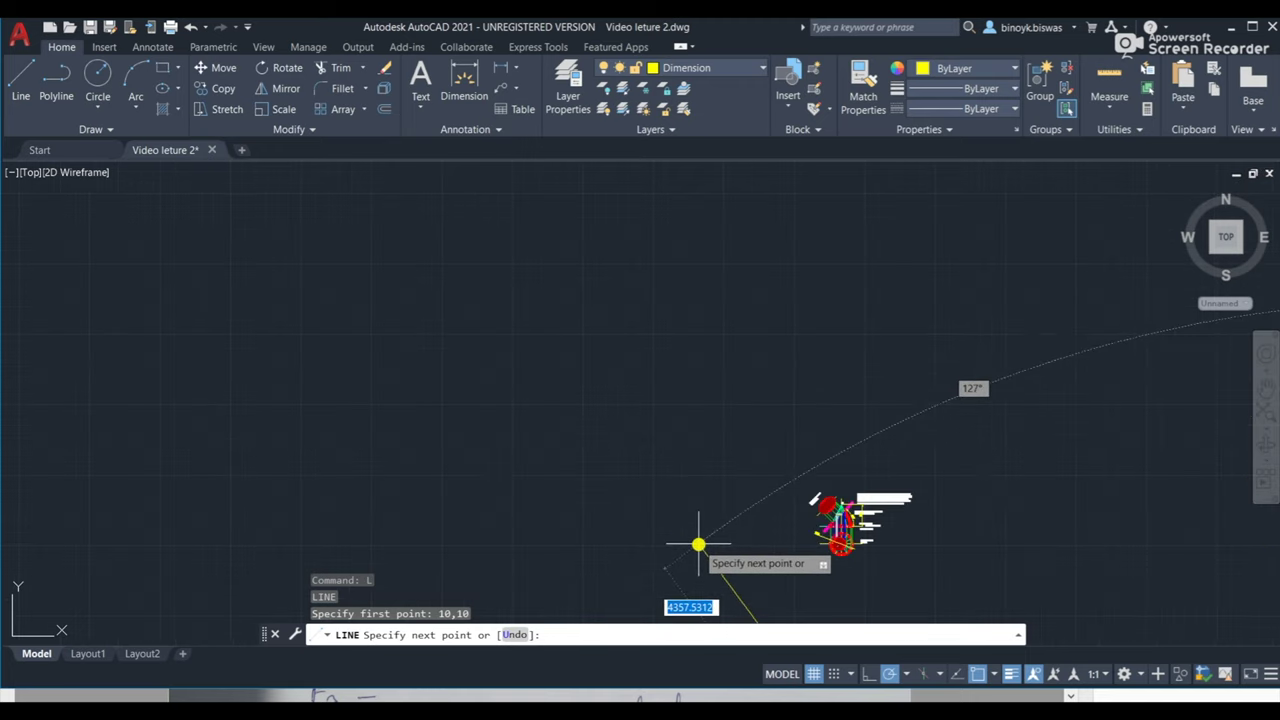
middle_click_drag(837, 606, 606, 211)
scroll(666, 334, "down", 5)
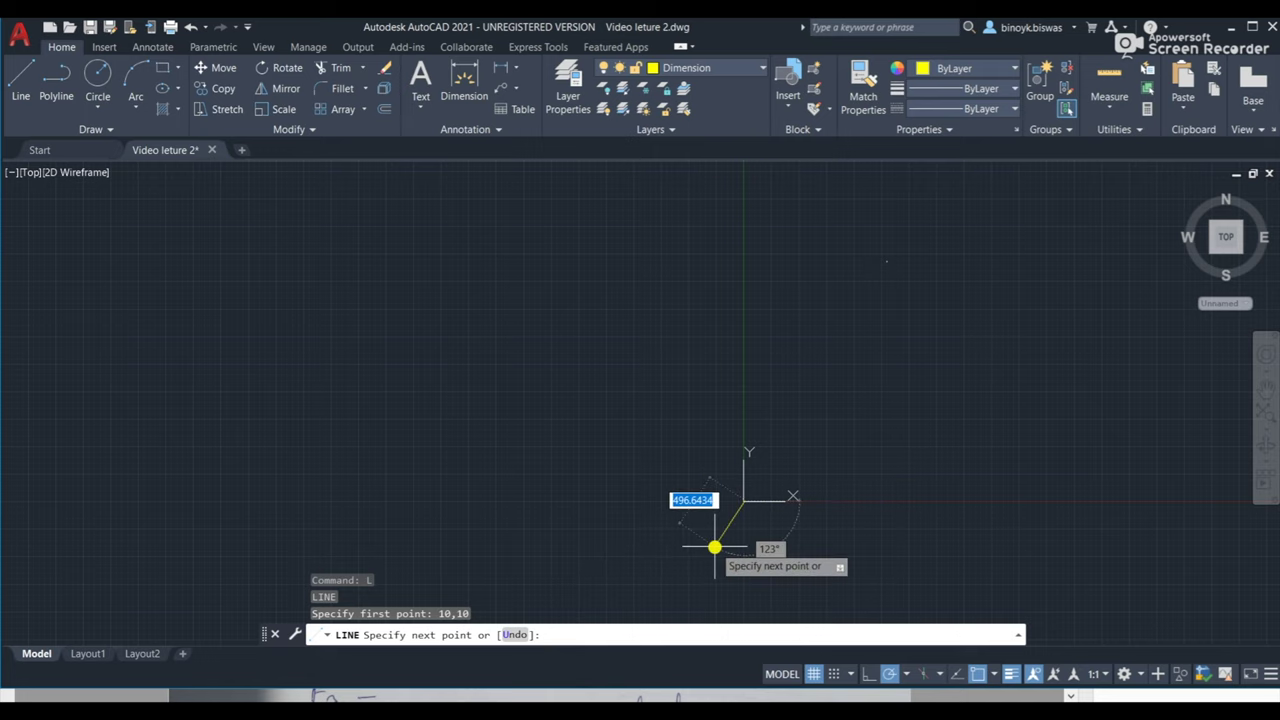
left_click(630, 543)
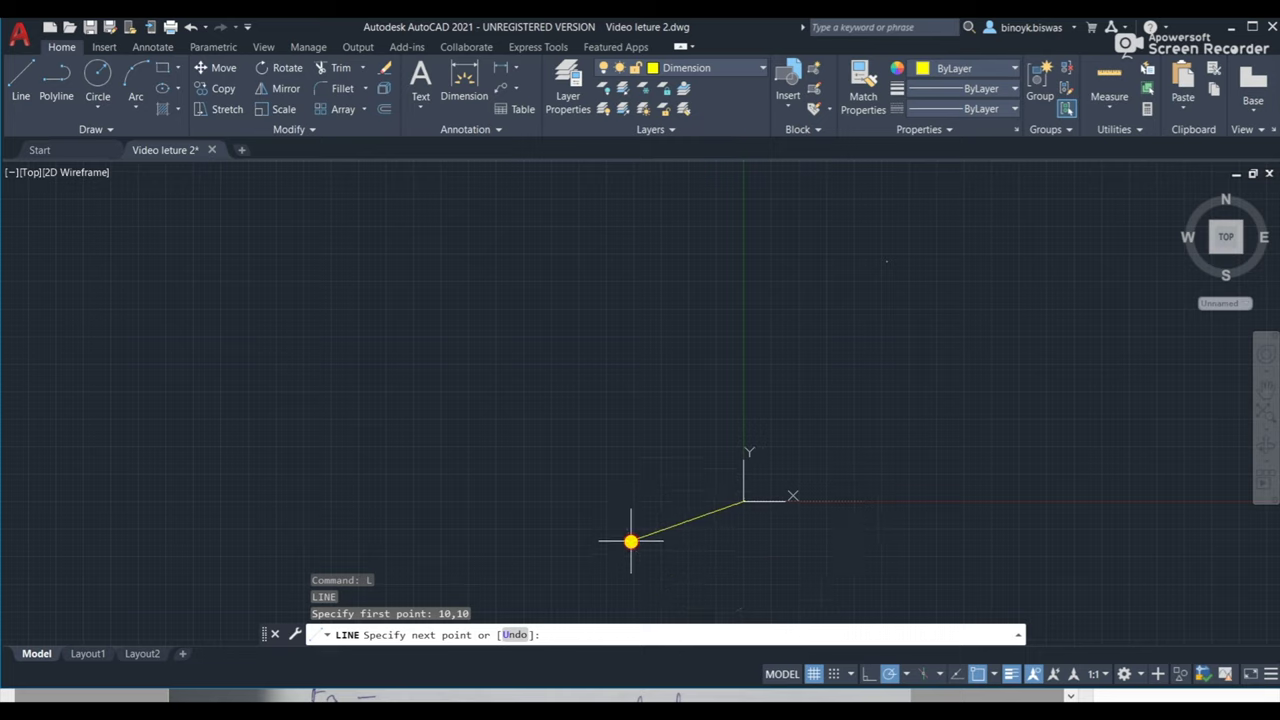
key("Return")
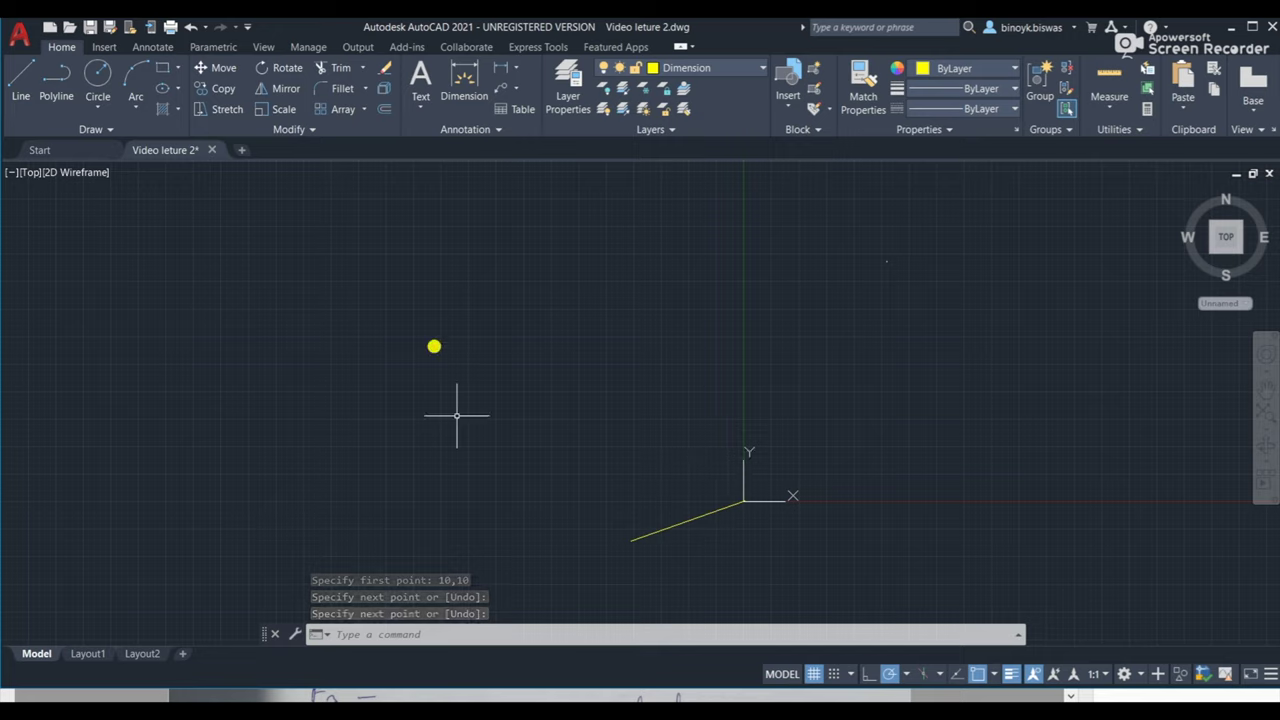
Move the UCS origin to a point at the left, keeping X horizontal.
left_click(399, 633)
type("u")
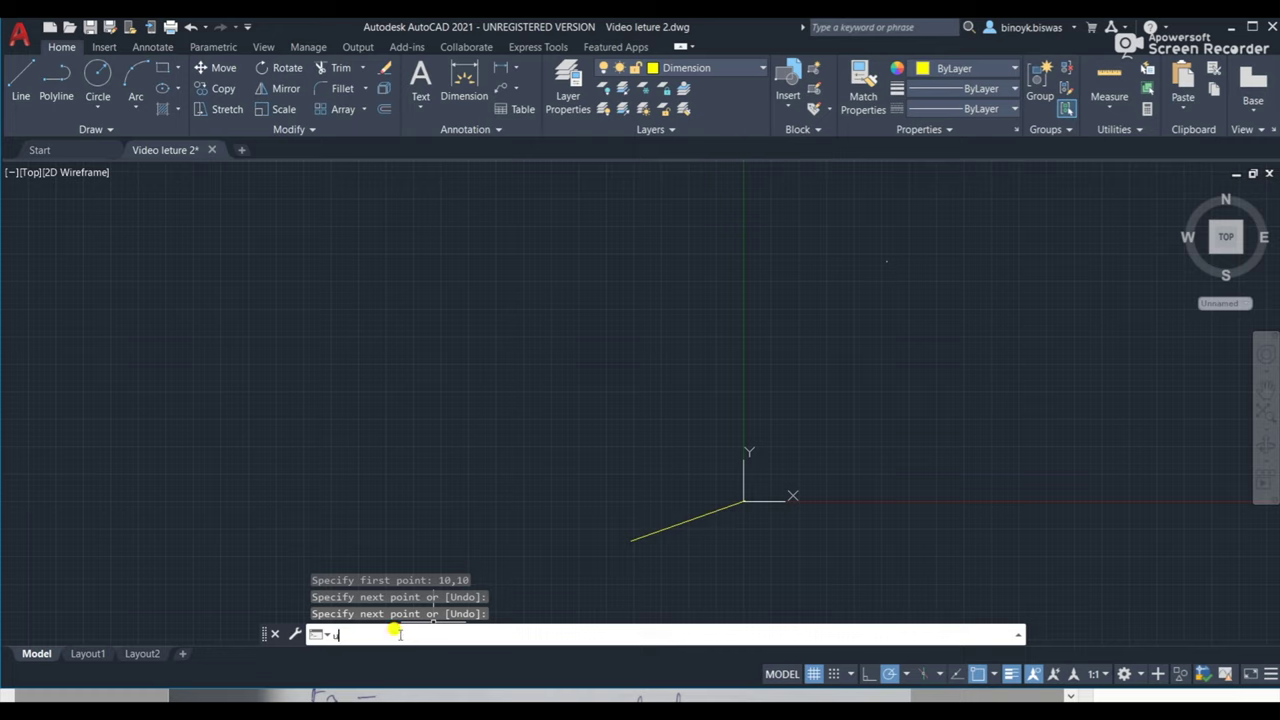
type("c")
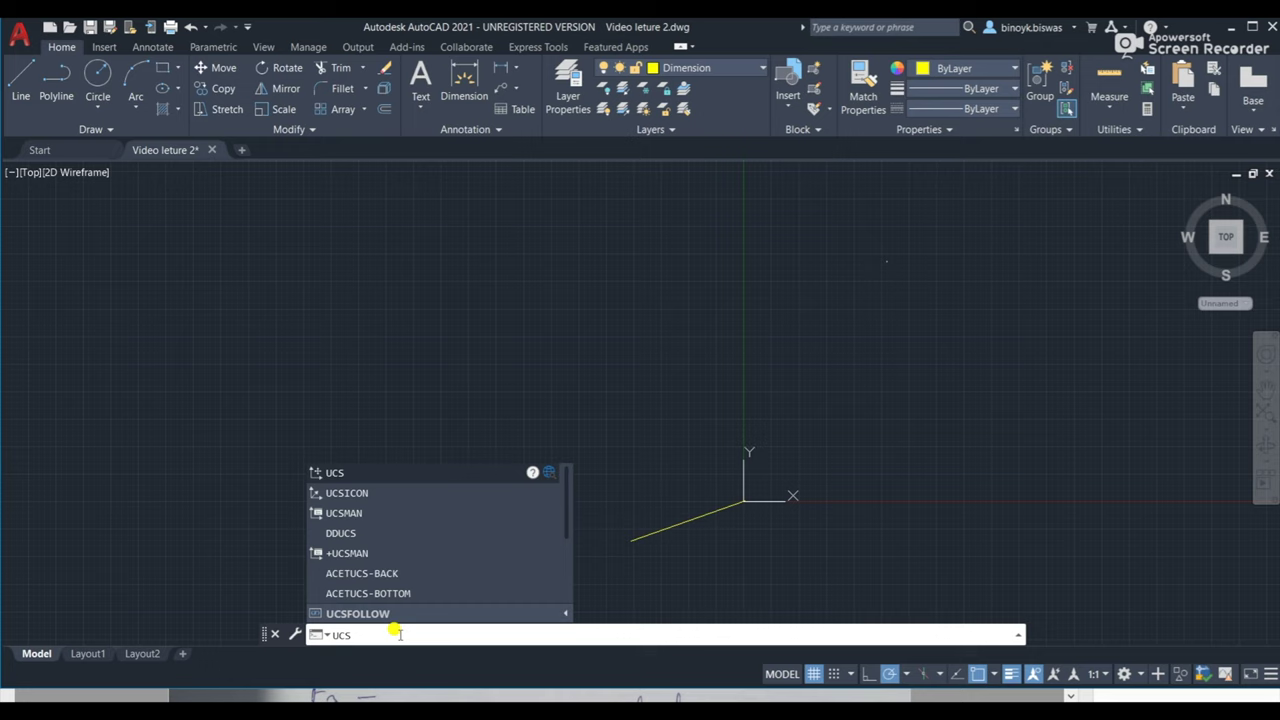
type("s")
key("Return")
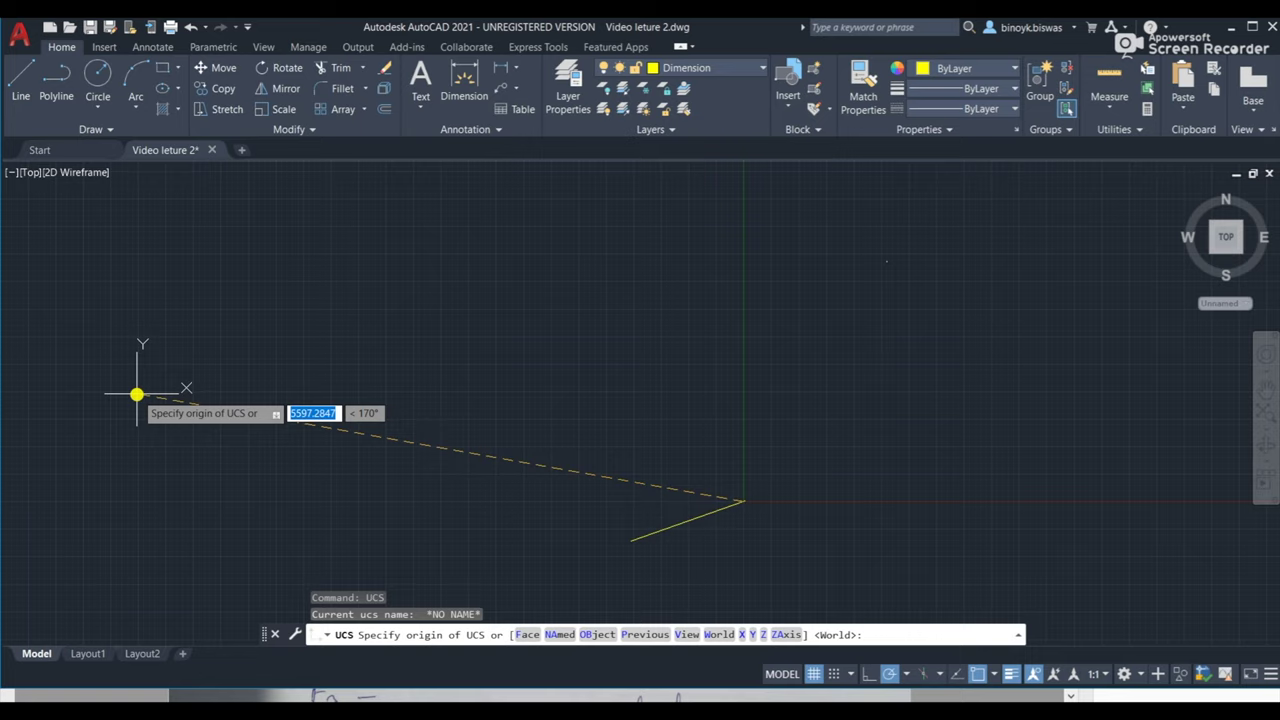
left_click(137, 394)
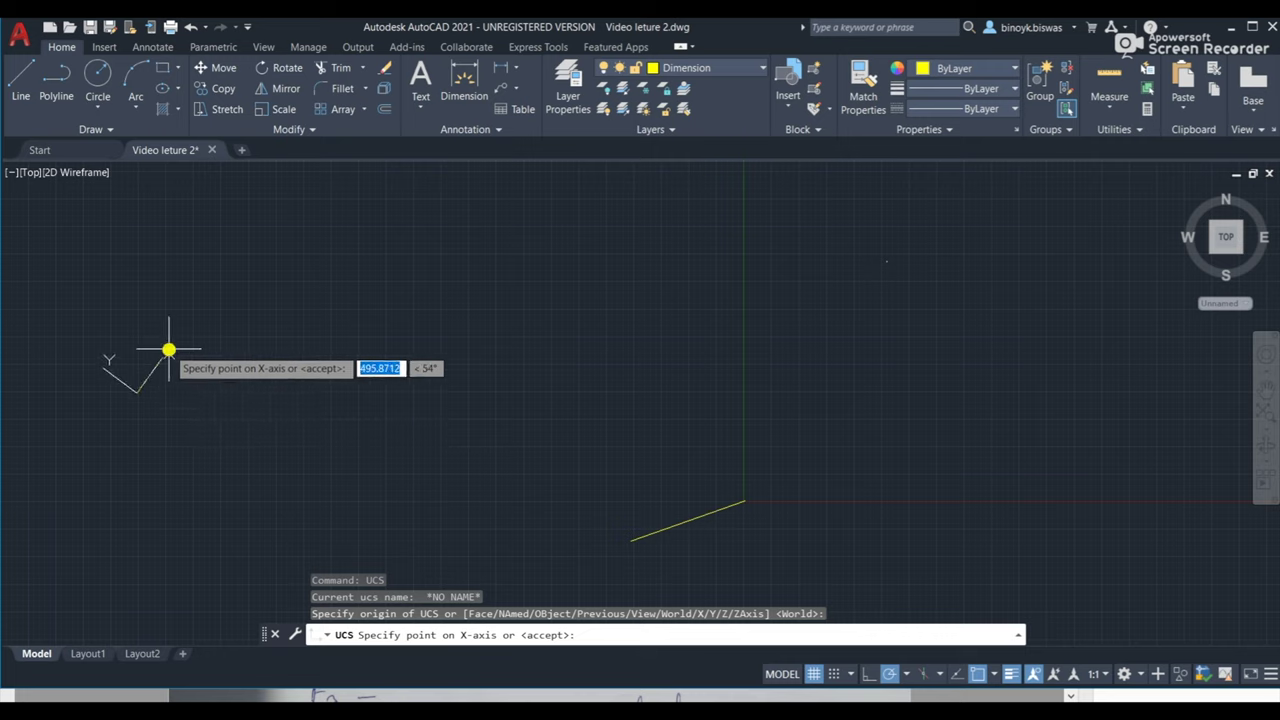
left_click(190, 396)
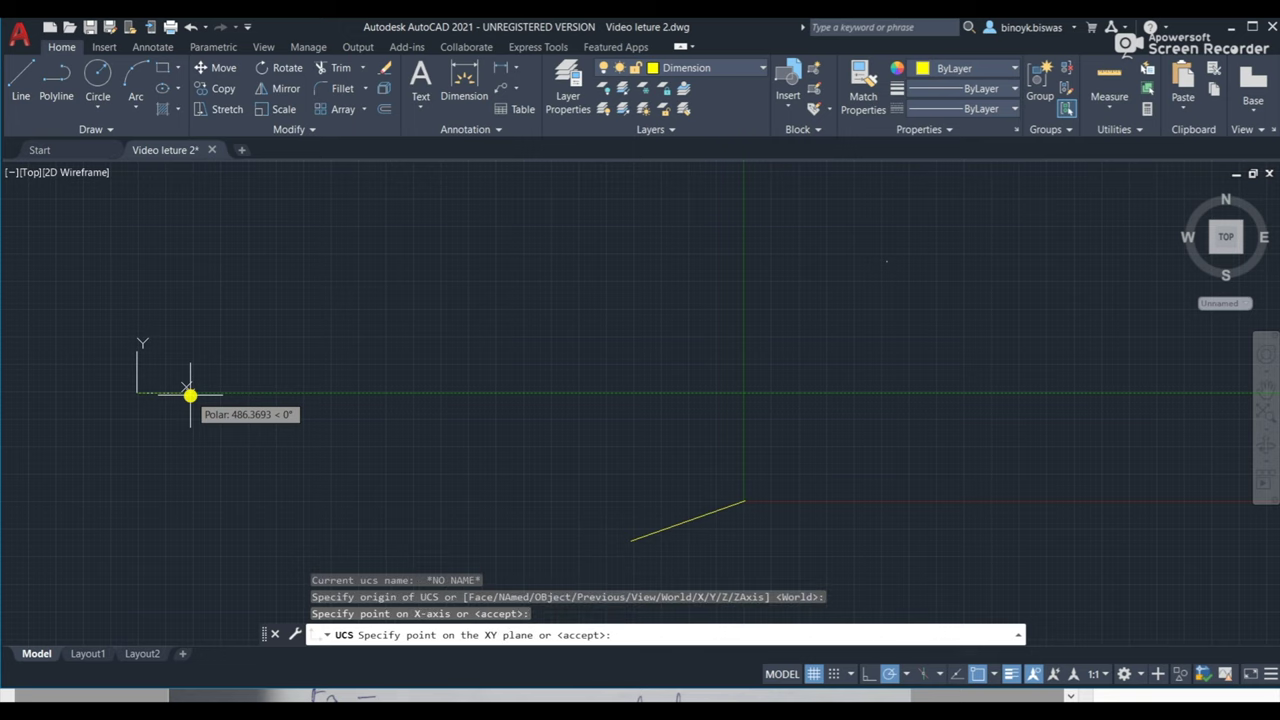
key("Return")
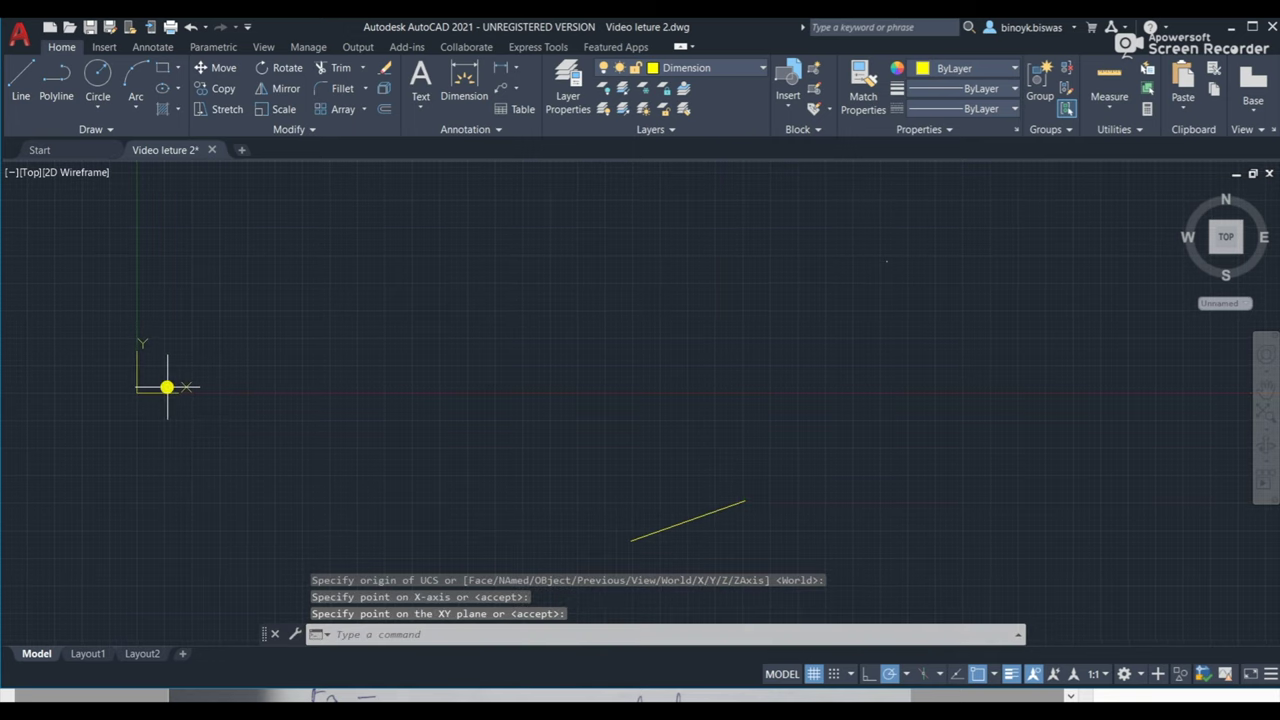
Start a new line at 0,0 of the relocated coordinate system.
left_click(22, 72)
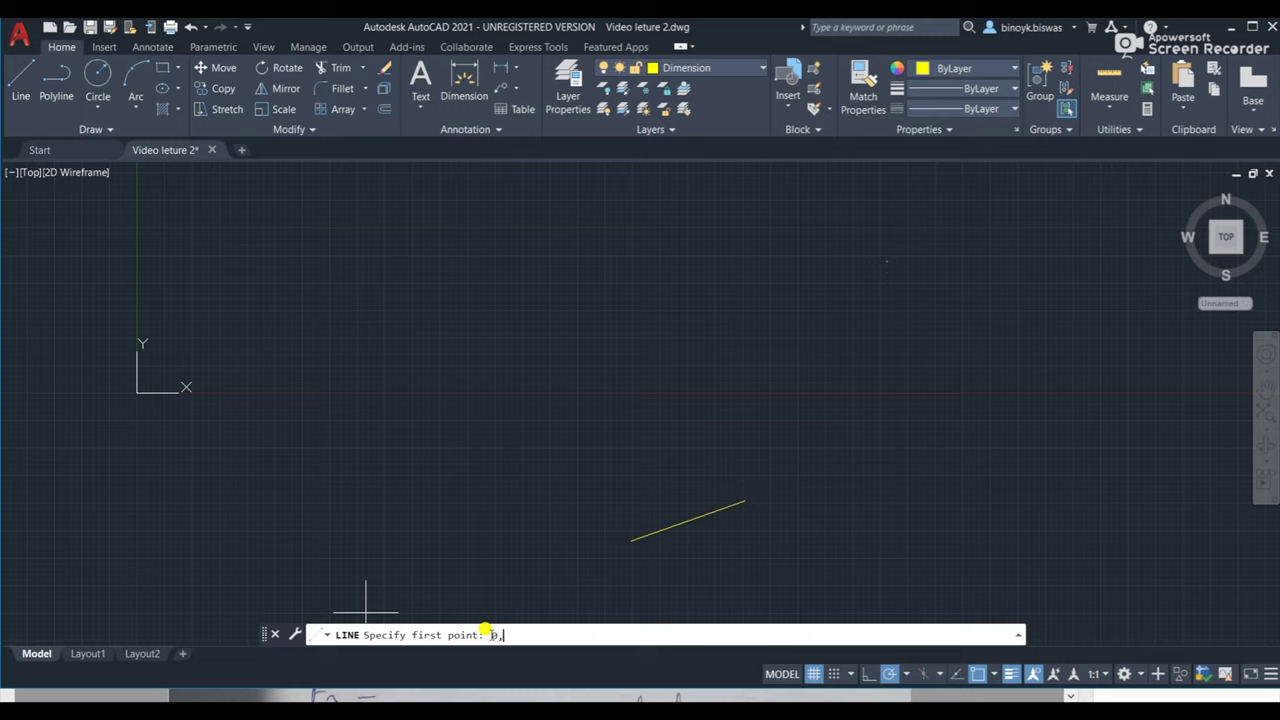
type("0,0")
key("Return")
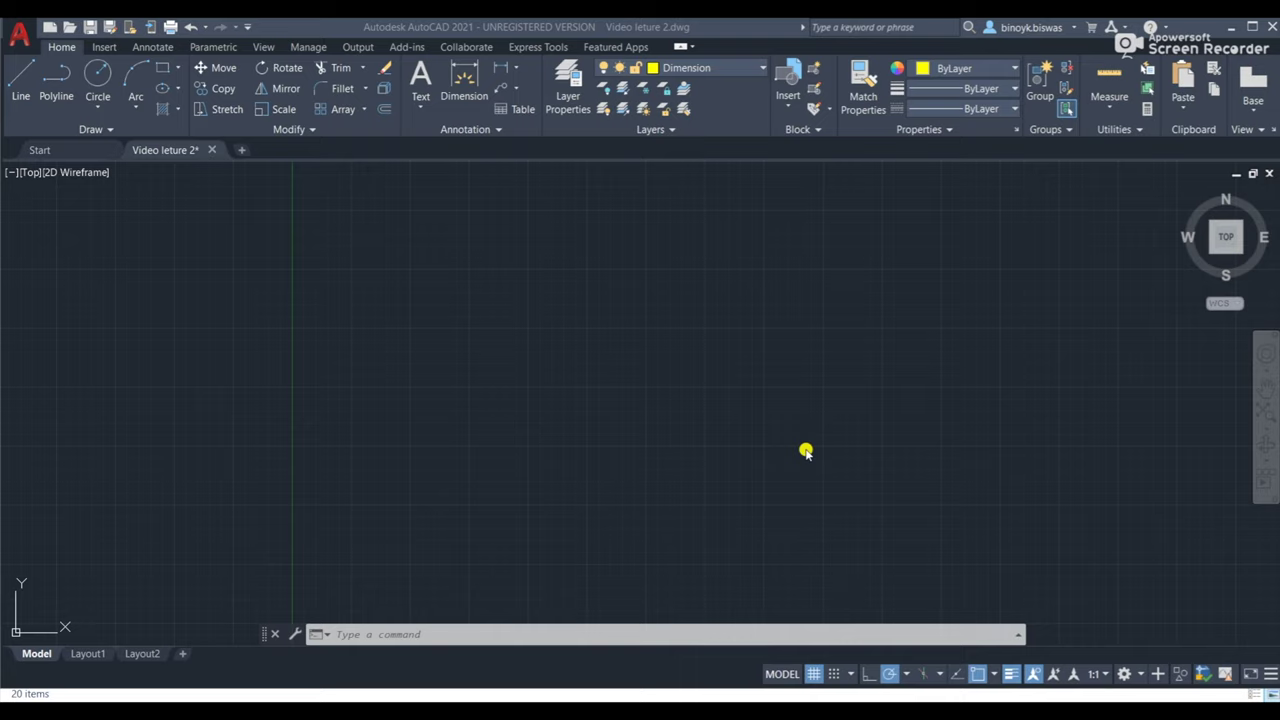
left_click(426, 633)
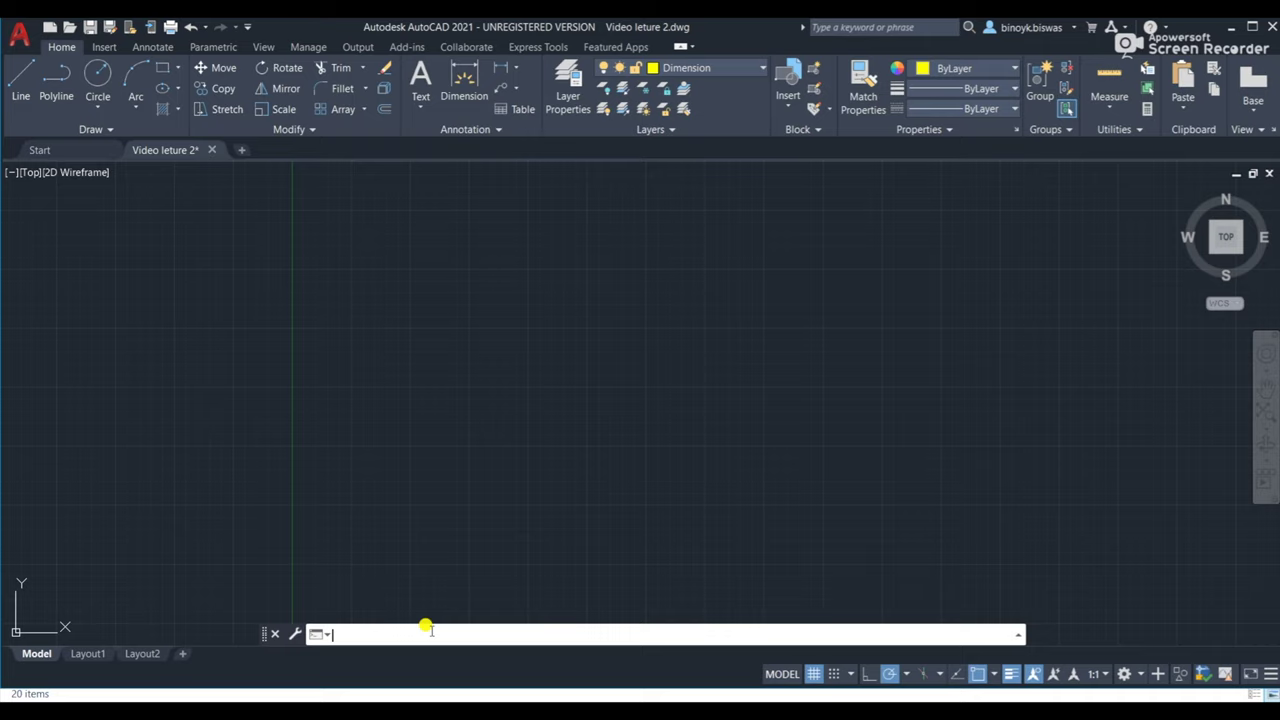
Keep the drawing units at Decimal length type and Millimeters insertion scale using UN.
type("UN")
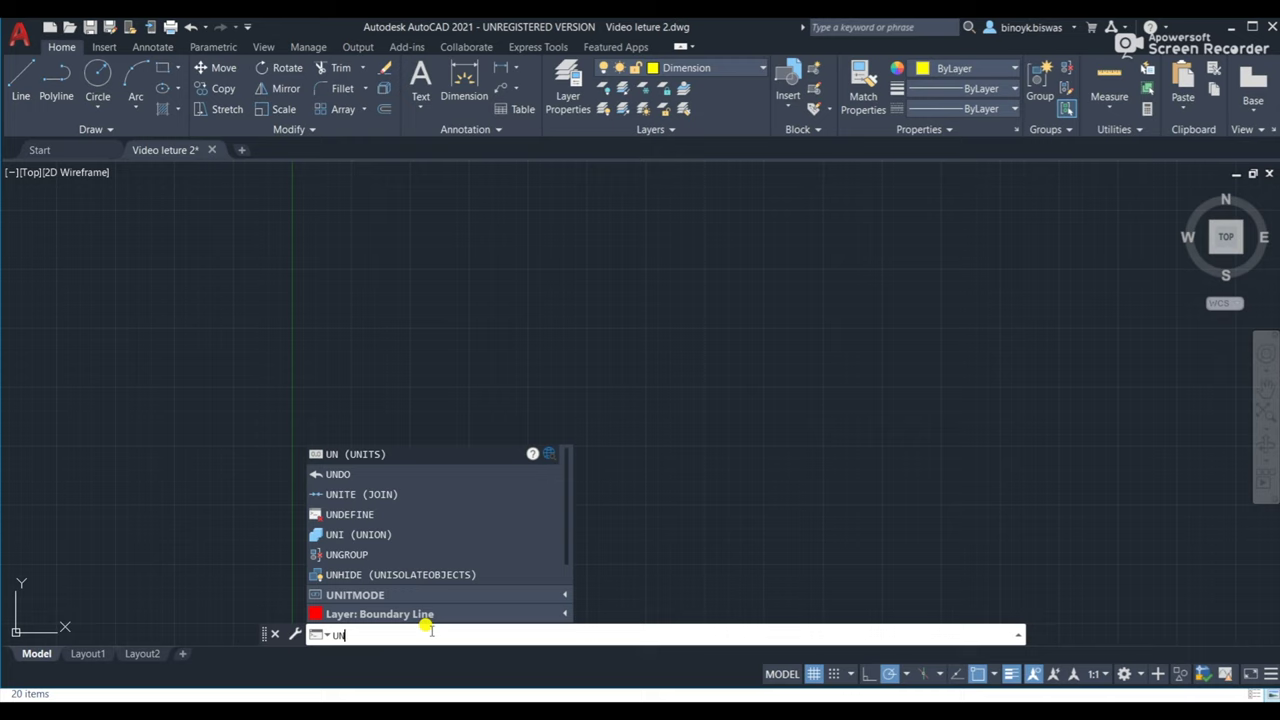
key("Return")
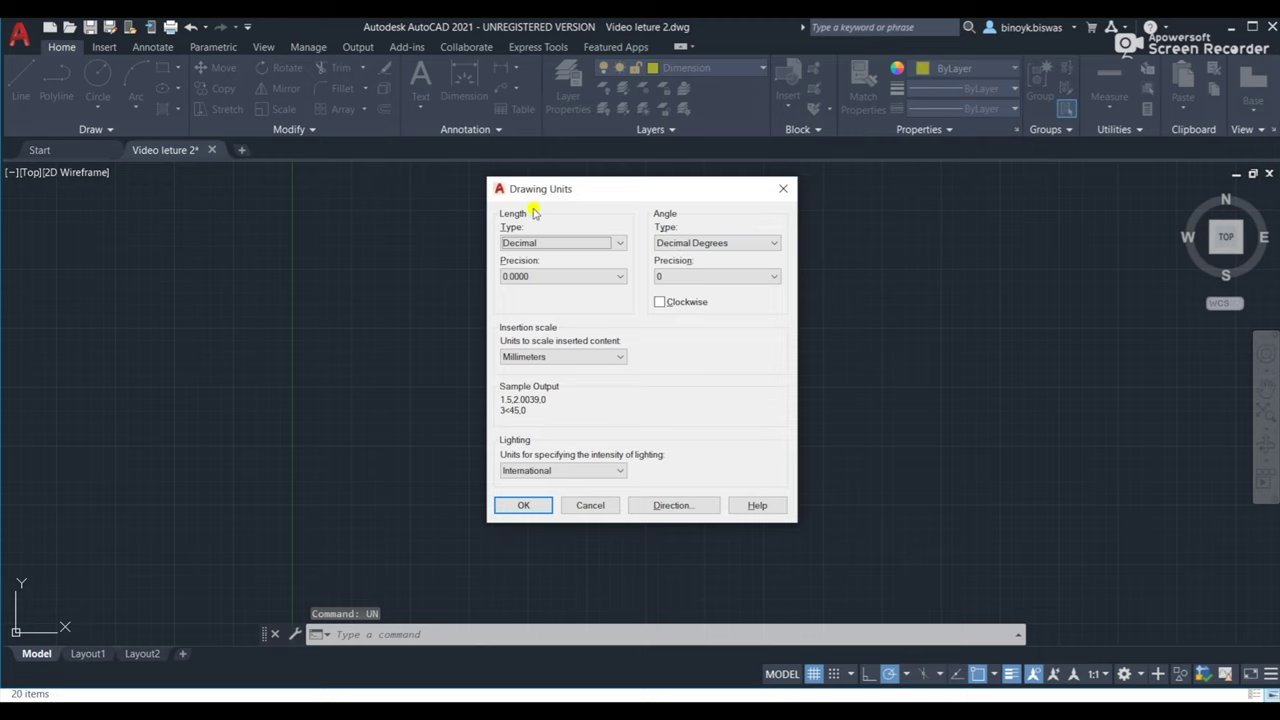
left_click(617, 246)
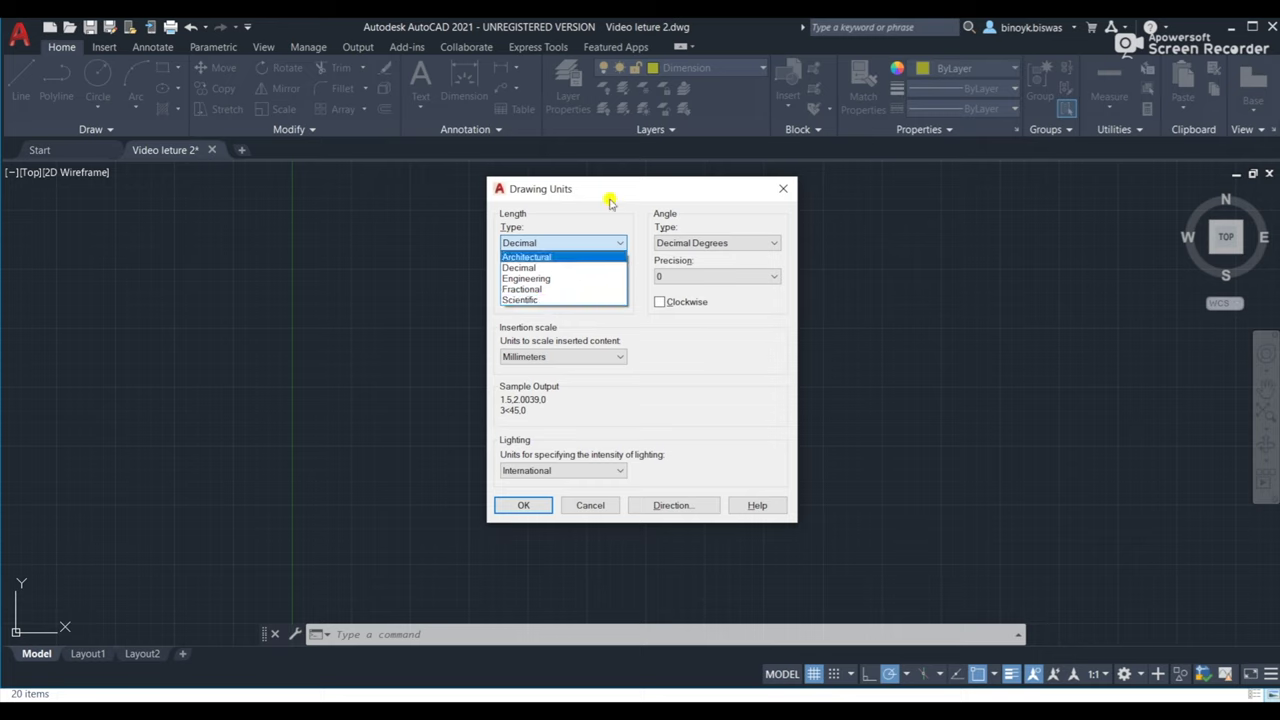
left_click(727, 352)
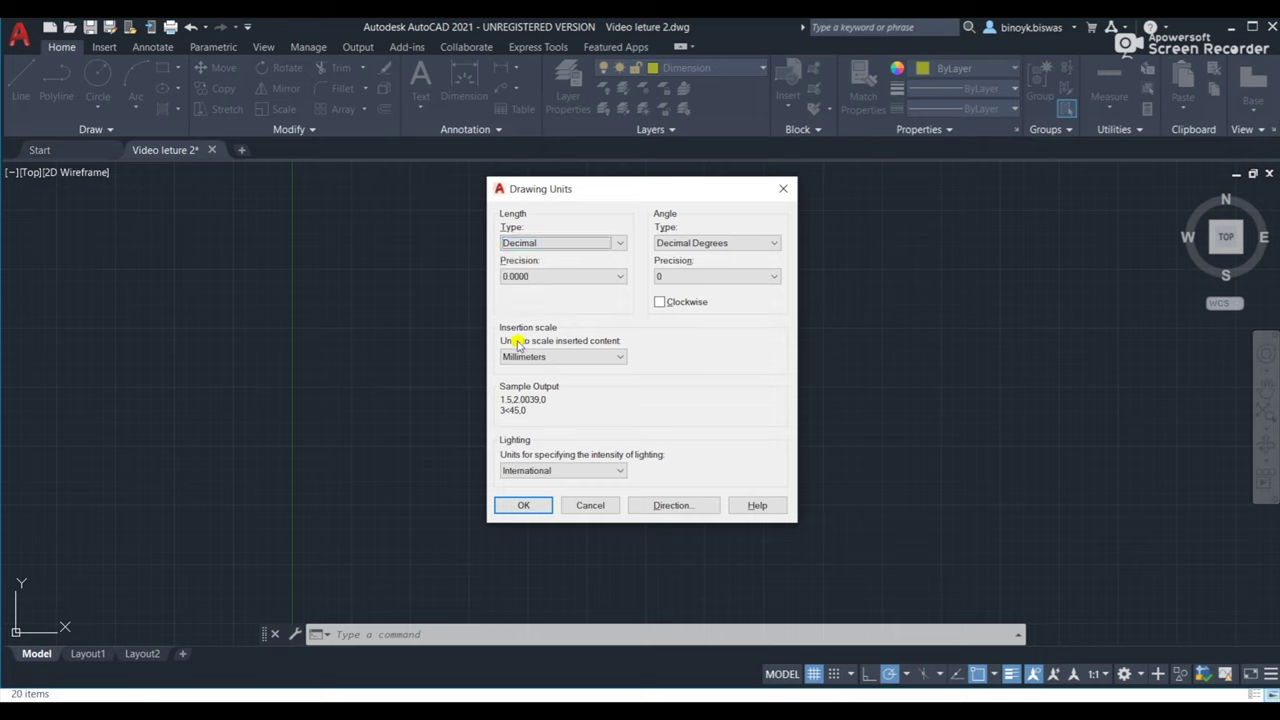
left_click(621, 360)
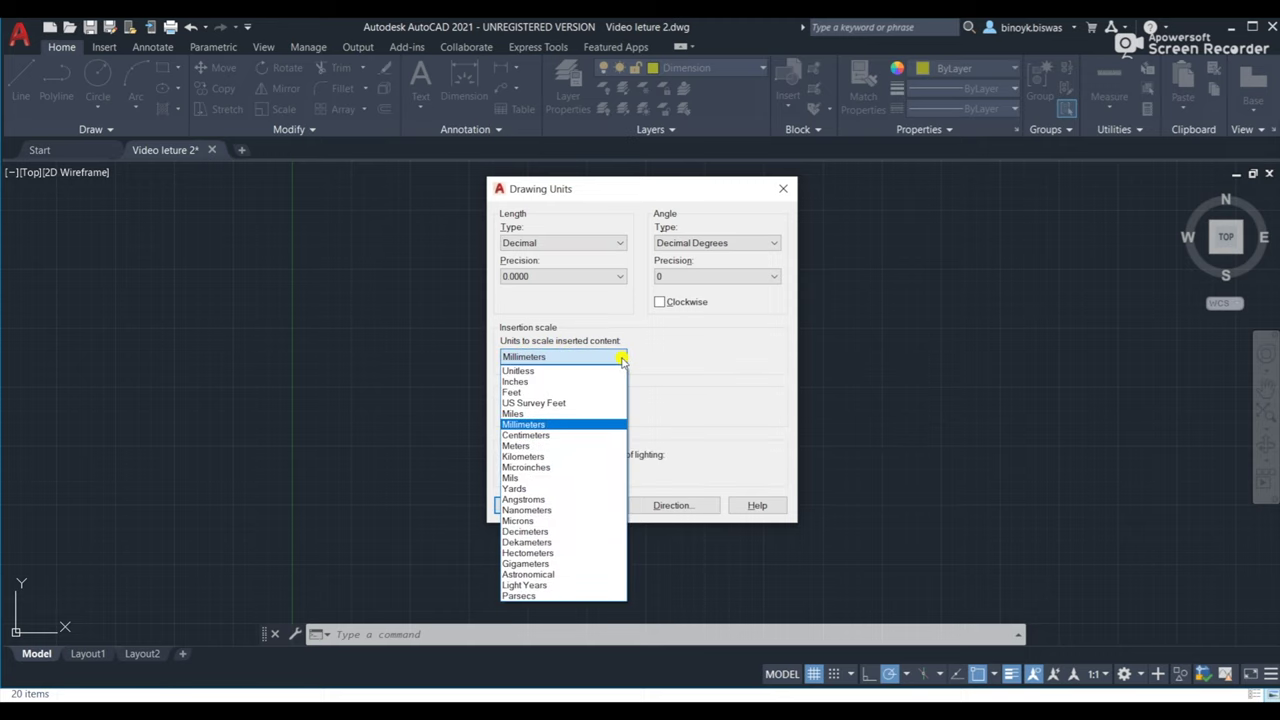
left_click(558, 424)
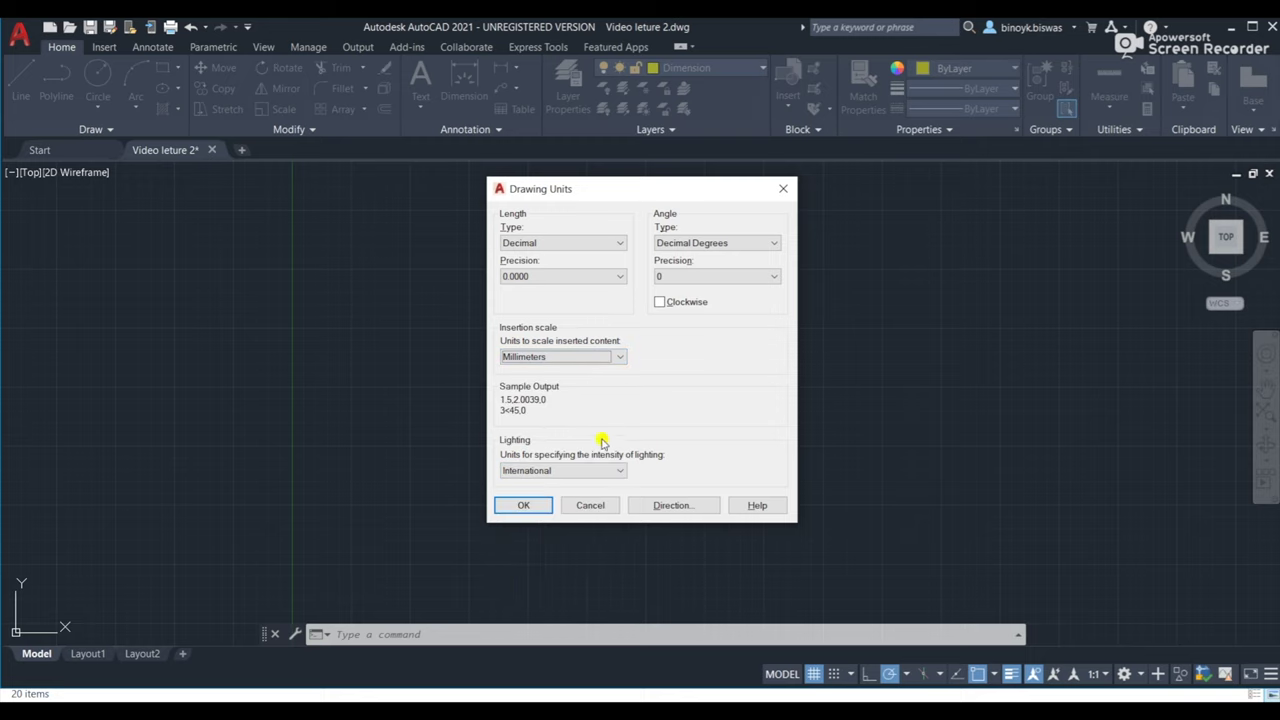
left_click(524, 505)
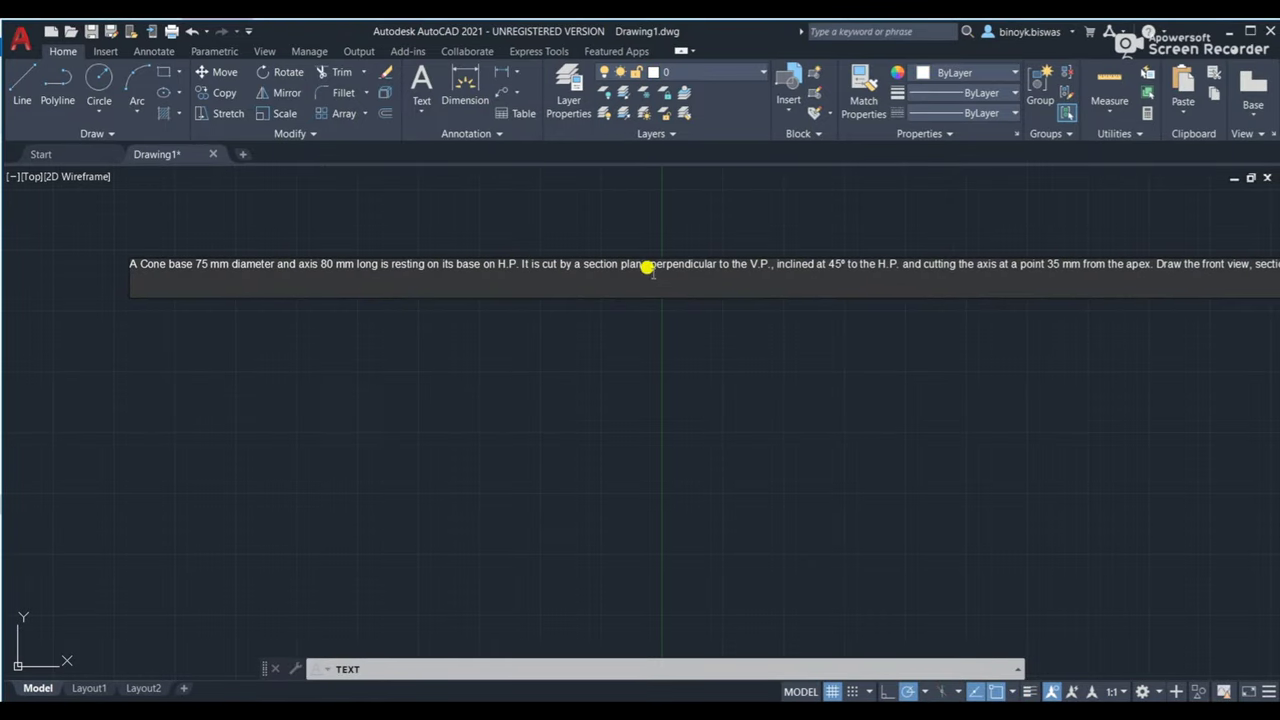
Break the cone statement after 'H.P.', 'and' and 'sectional top', then close the editor.
left_click(519, 264)
key("Return")
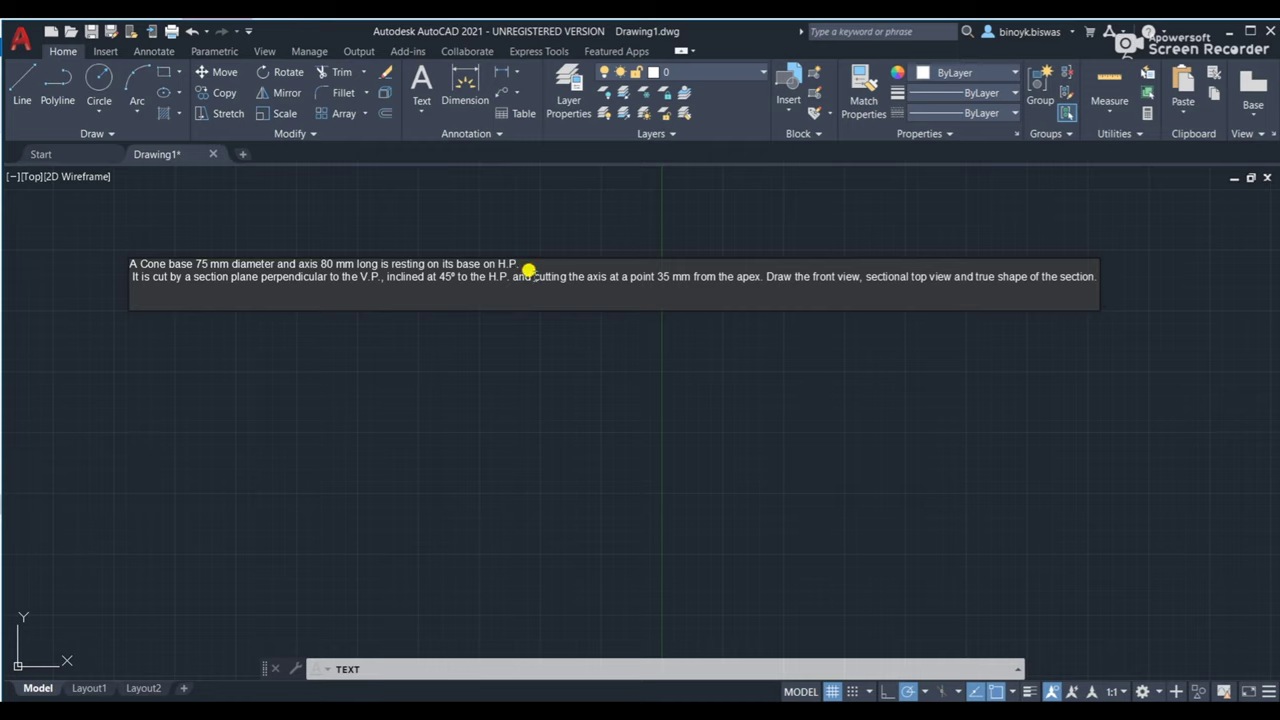
left_click(533, 276)
key("Return")
left_click(519, 288)
key("Return")
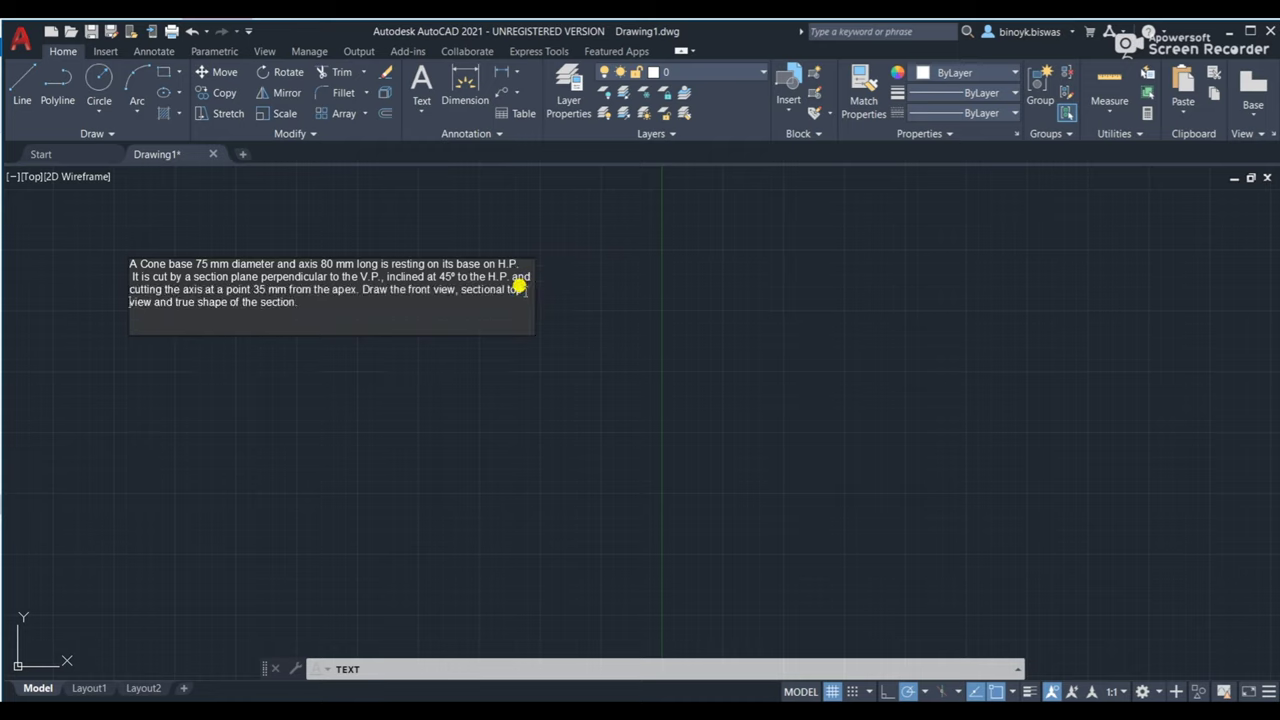
left_click(298, 349)
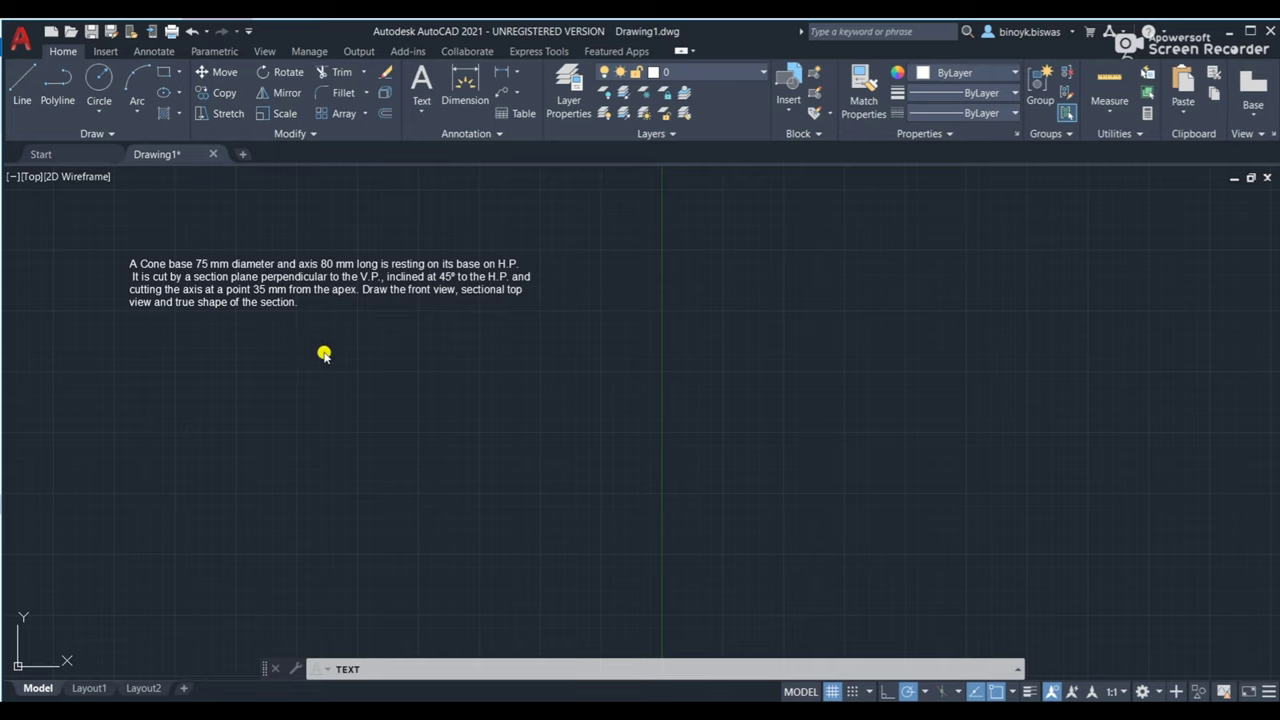
key("Return")
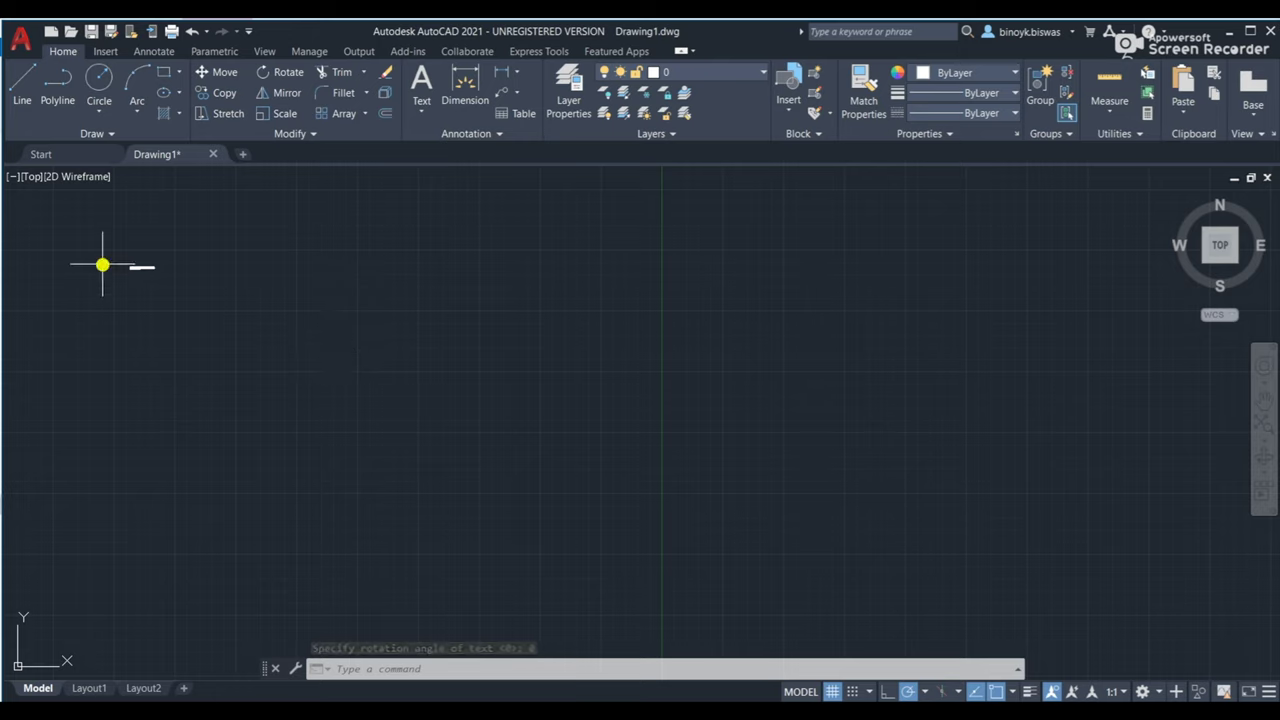
Paste the four-line cone statement as MText, fit it in view, and open Layer Properties.
key("ctrl+v")
left_click(234, 233)
scroll(234, 233, "up", 3)
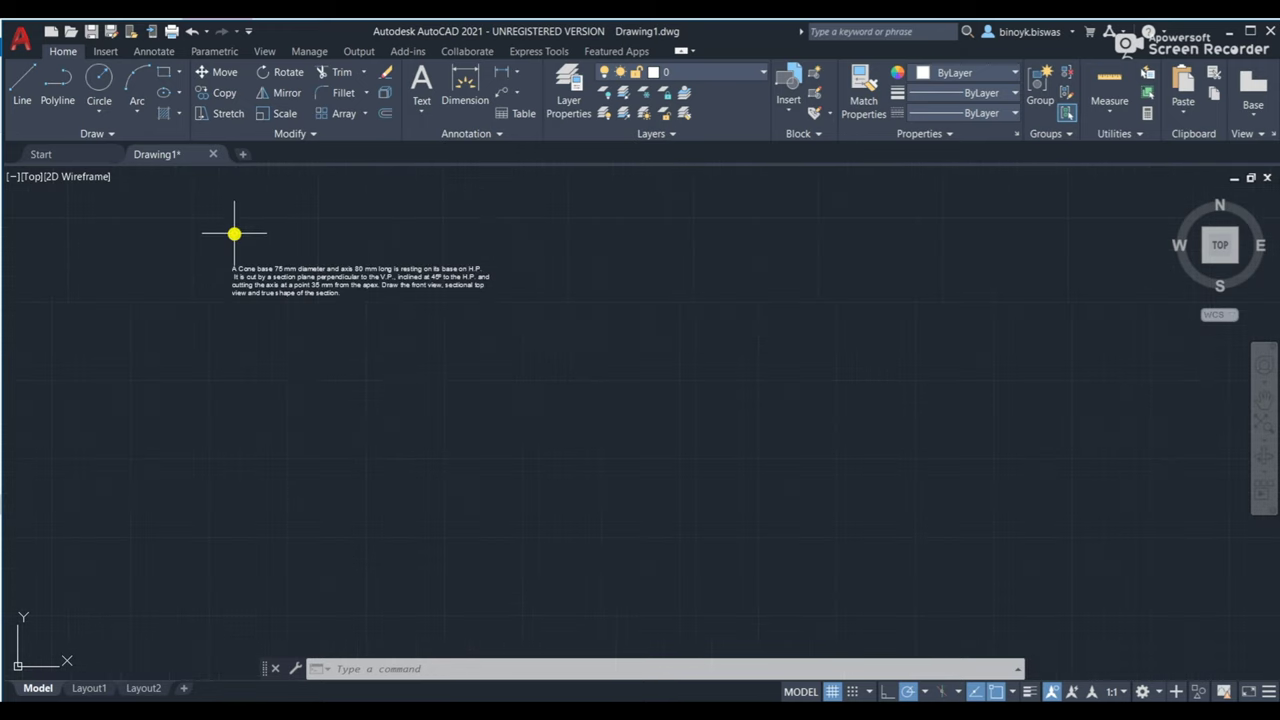
scroll(192, 273, "up", 3)
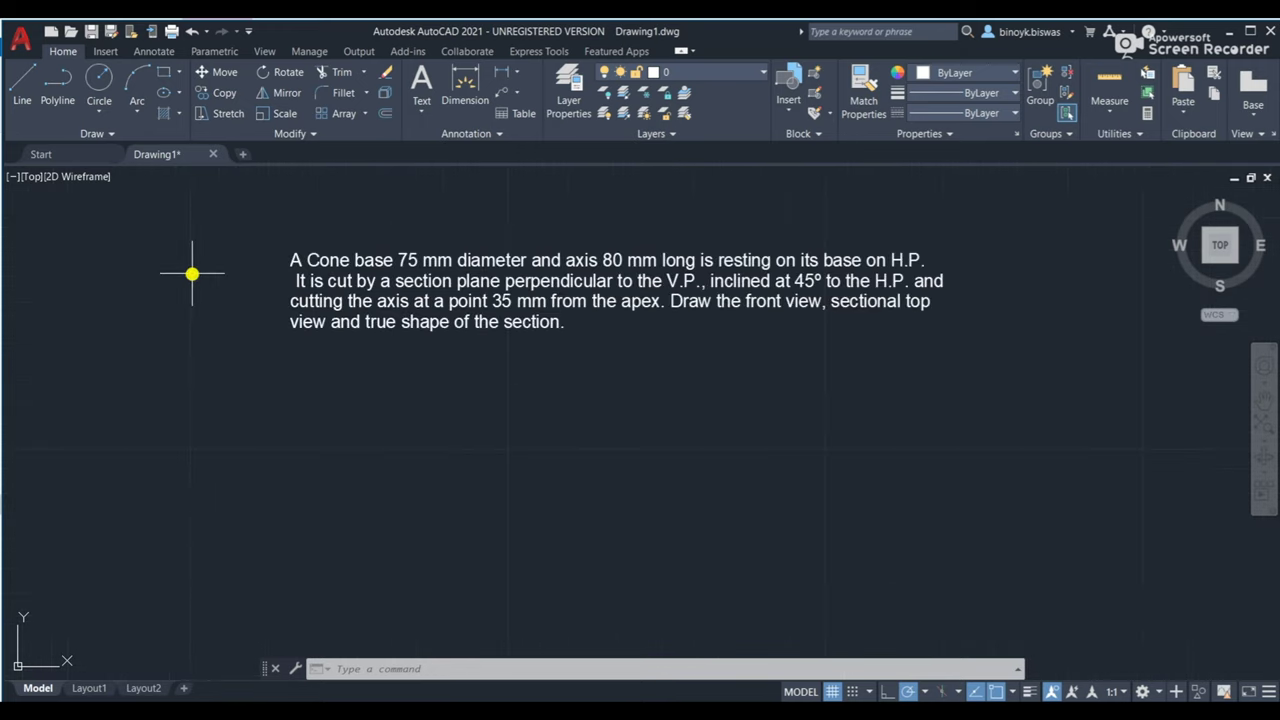
scroll(437, 352, "down", 2)
middle_click_drag(418, 365, 470, 296)
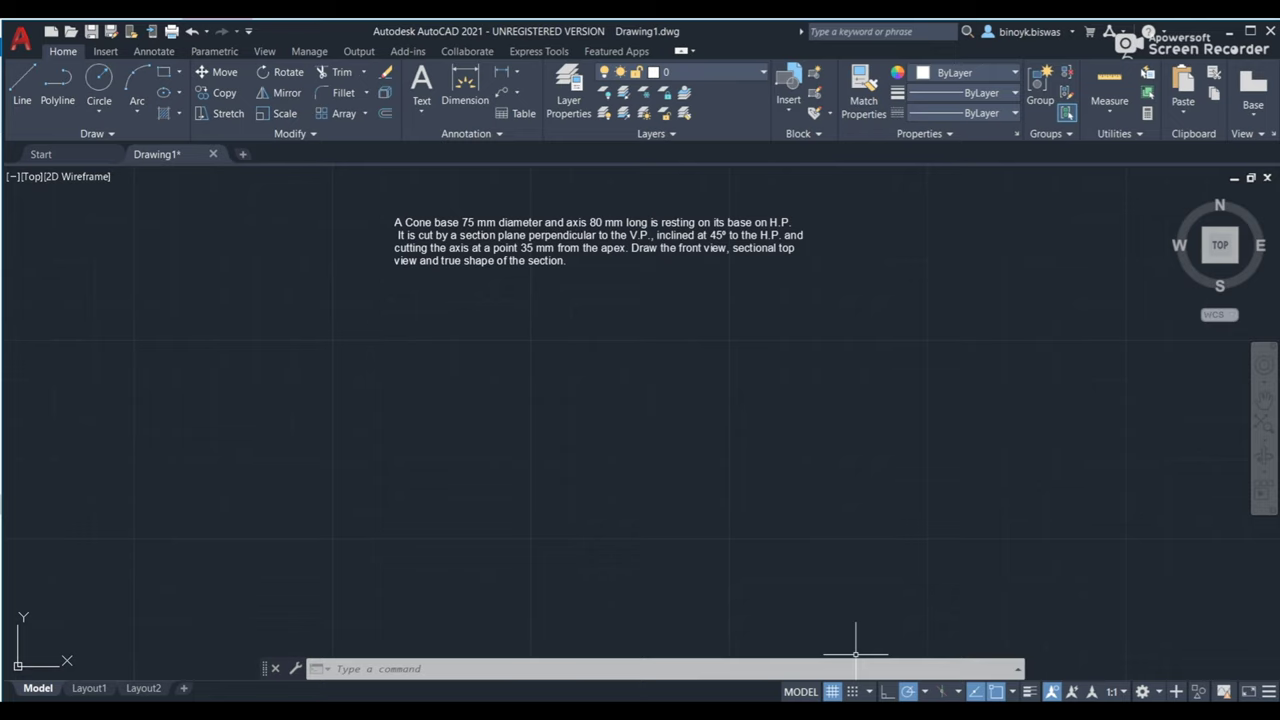
left_click(855, 459)
left_click(575, 82)
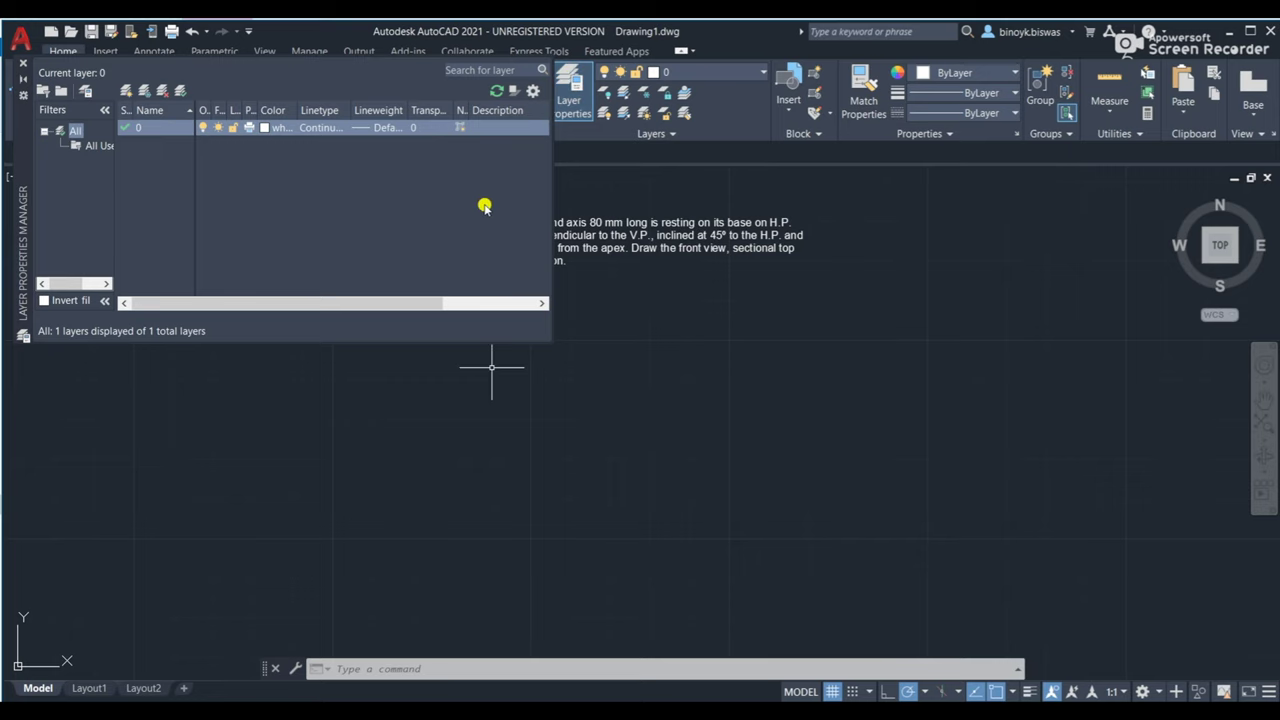
Create a new layer named 'Boundary Line' through the LAYER command.
left_click(23, 63)
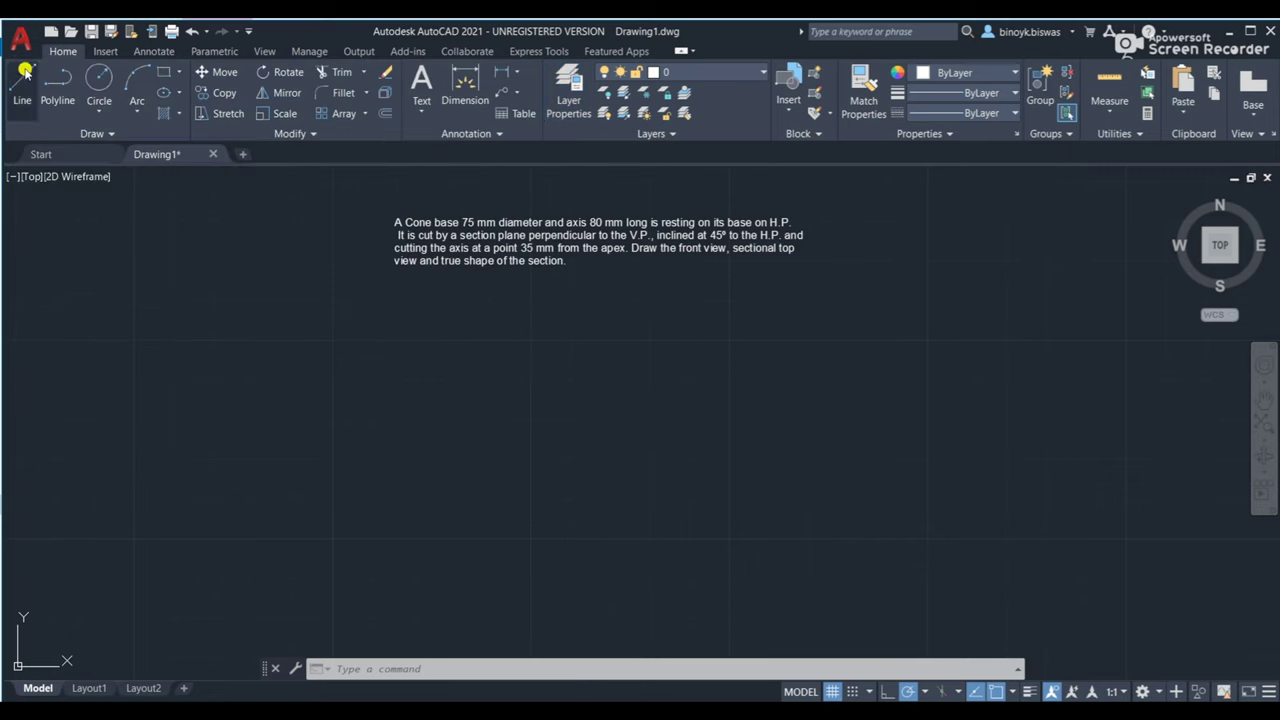
left_click(469, 664)
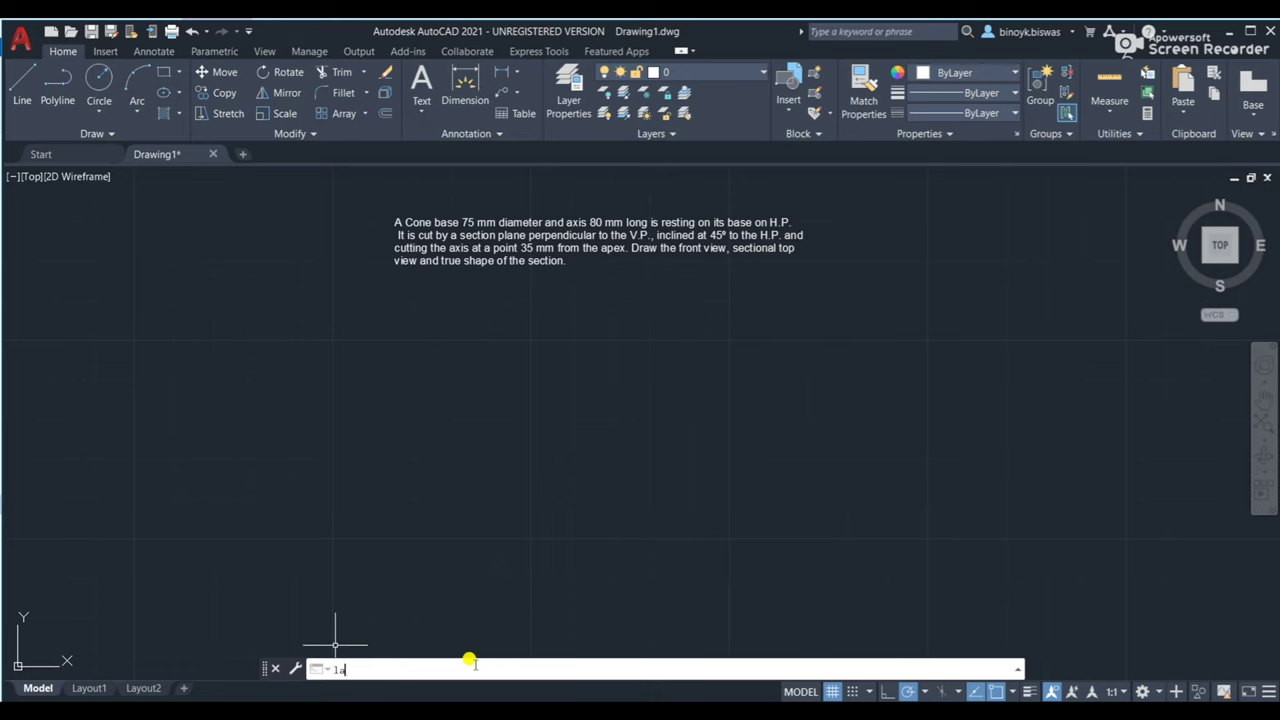
type("layer")
key("Return")
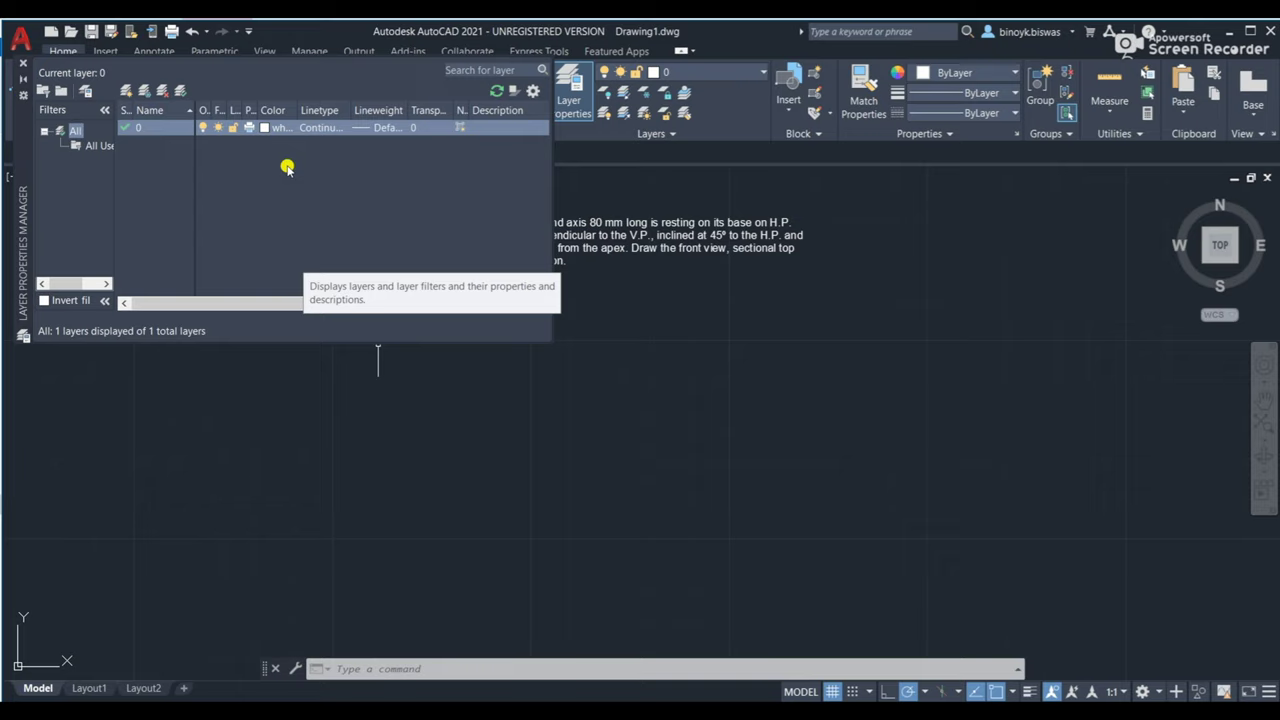
left_click(125, 91)
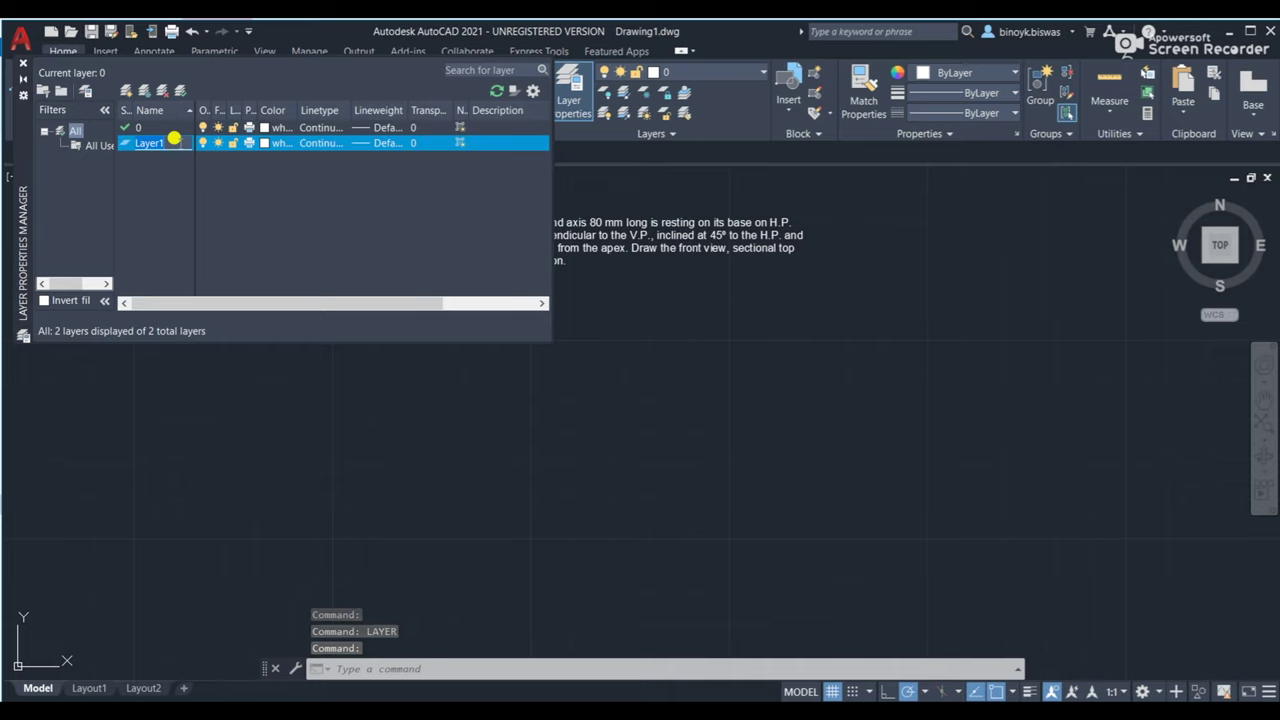
type("Cont")
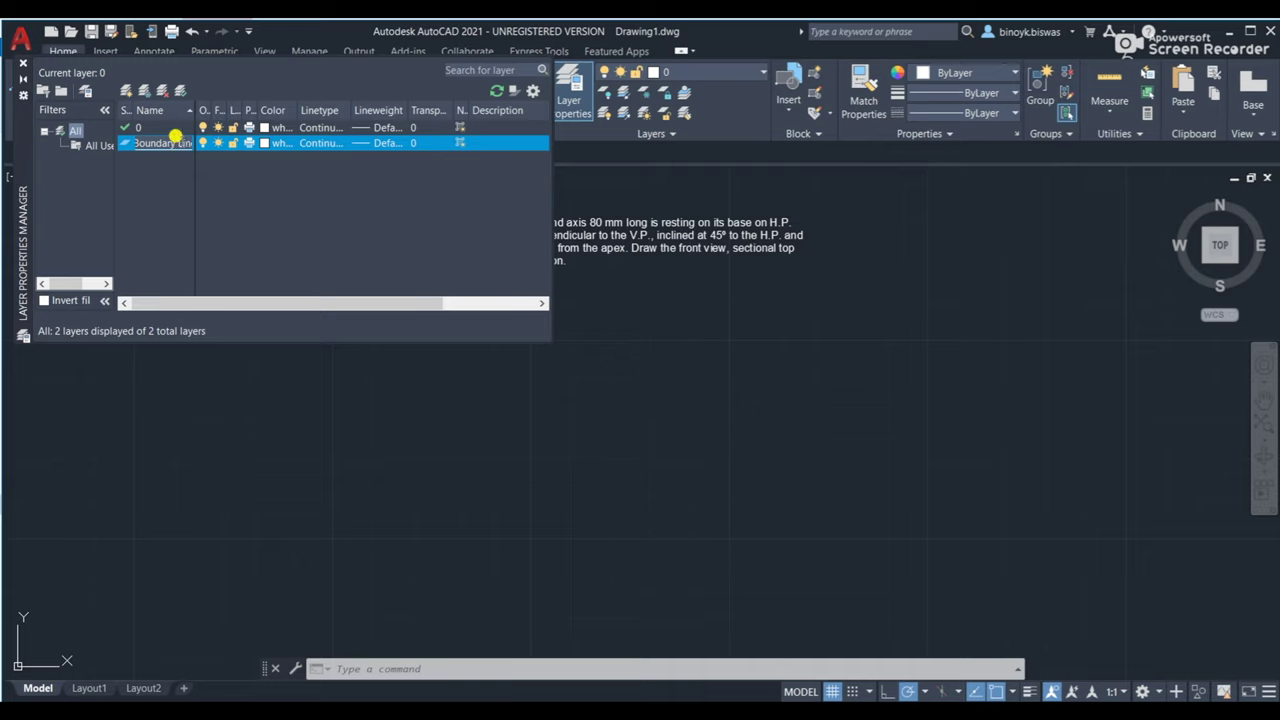
key("Return")
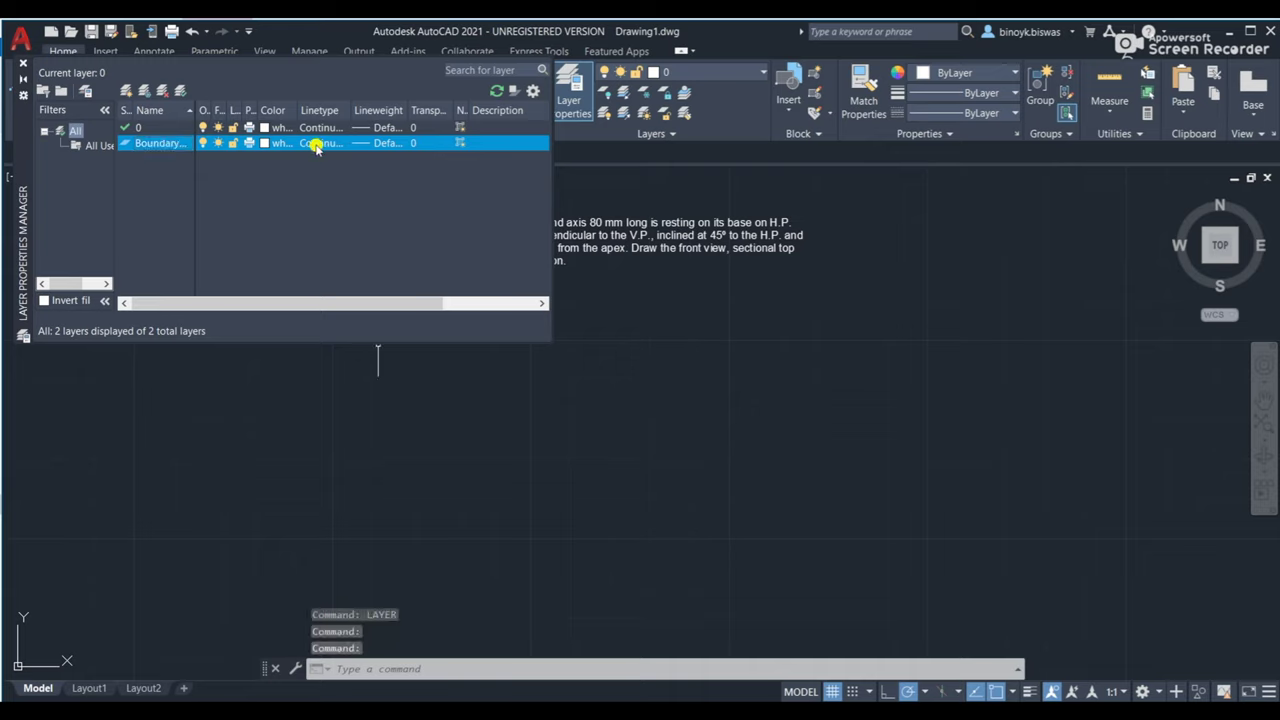
Give the Boundary Line layer Continuous linetype and a 0.50 mm lineweight.
left_click(320, 143)
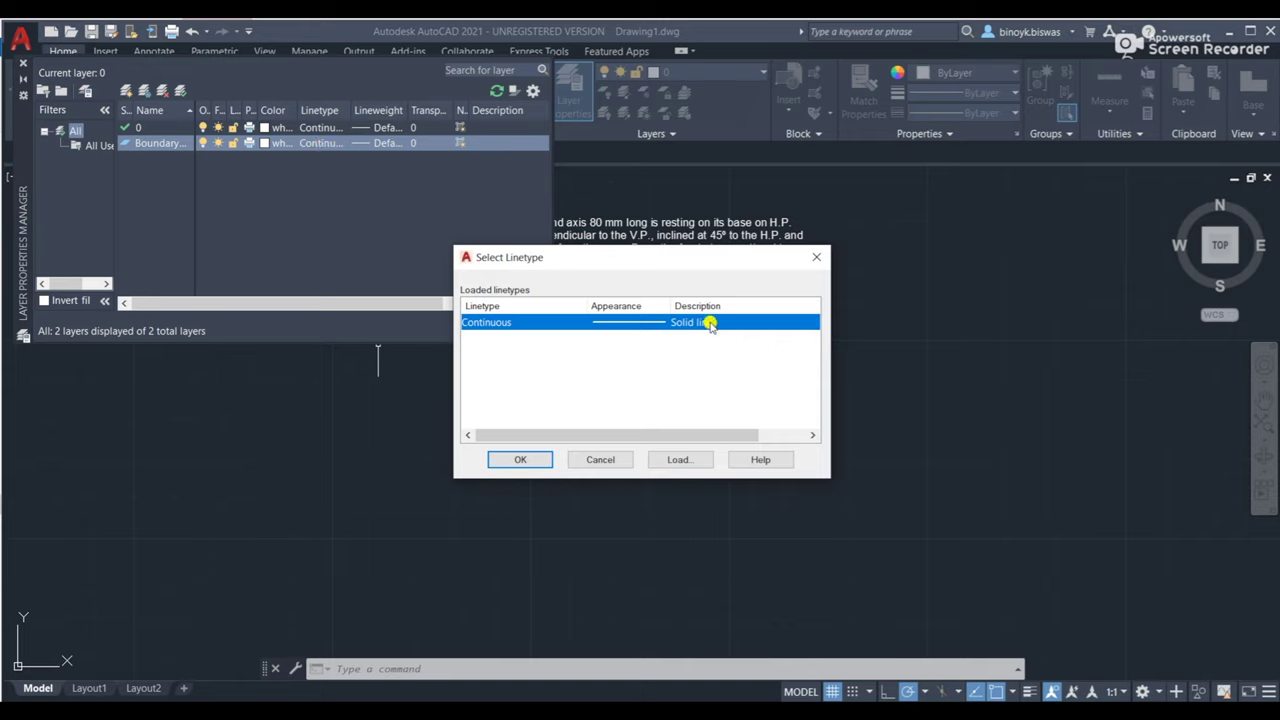
left_click(512, 459)
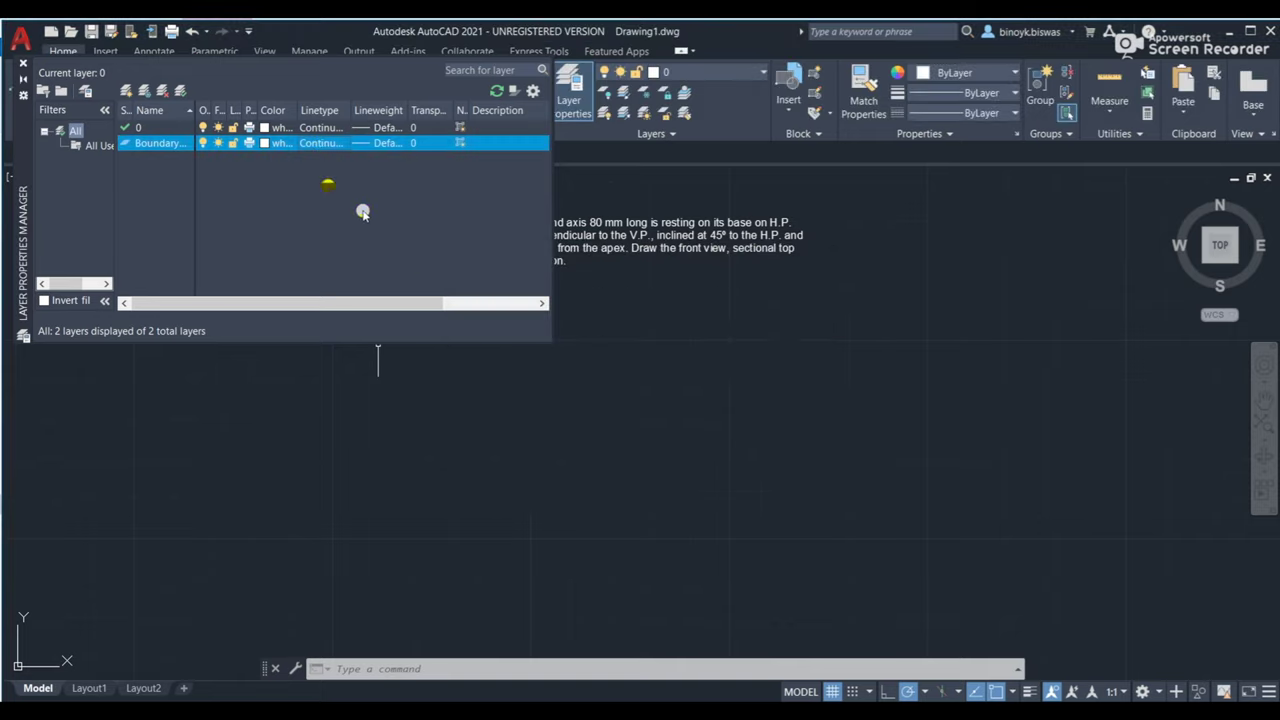
left_click(363, 145)
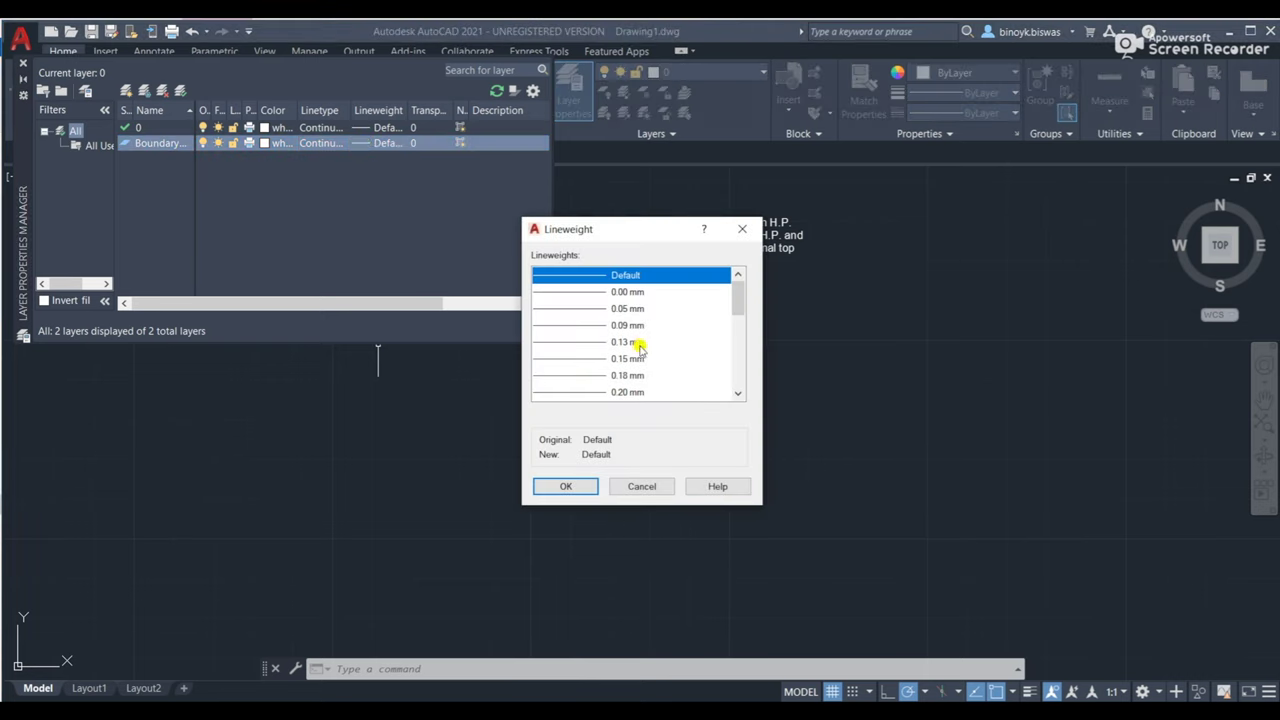
left_click_drag(737, 298, 737, 334)
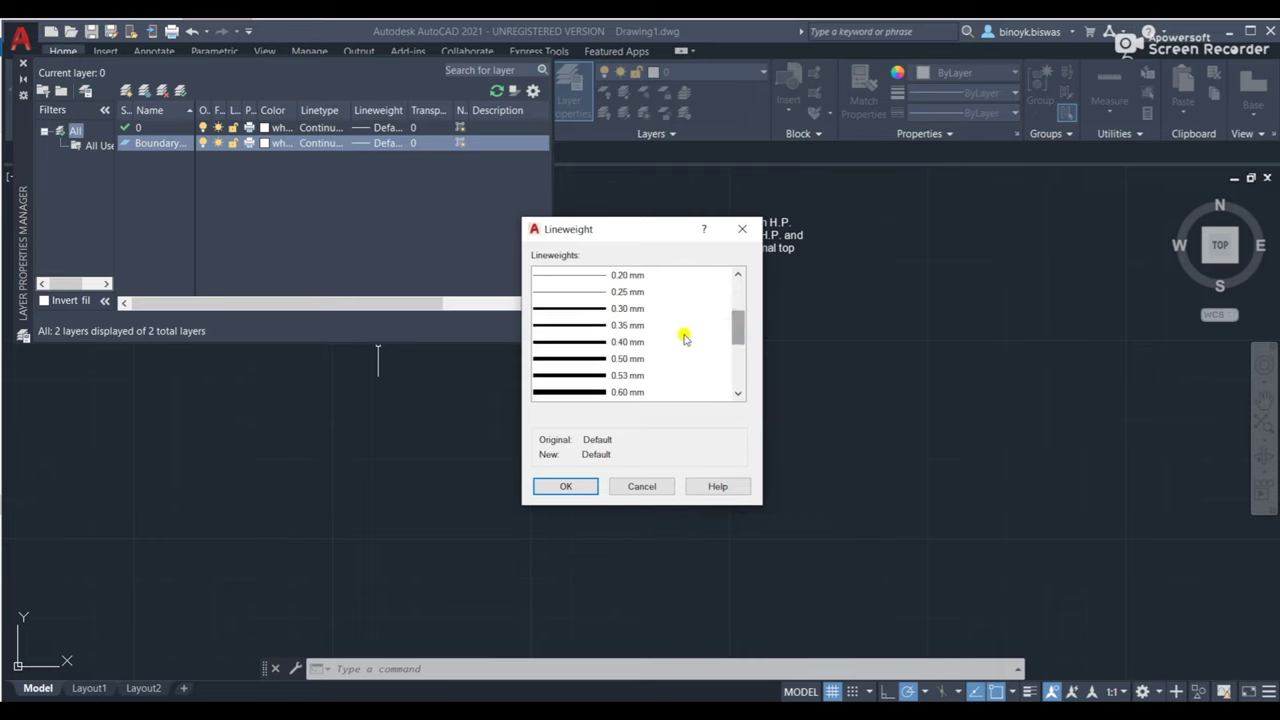
left_click(601, 342)
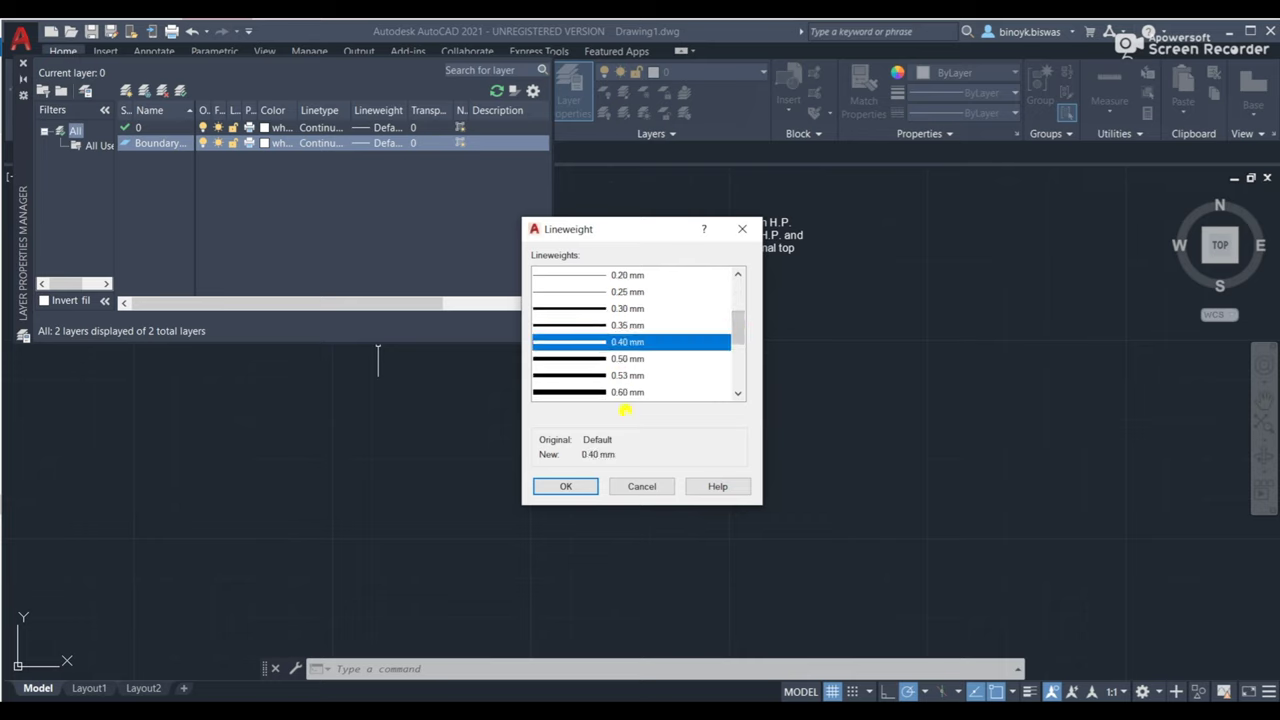
left_click(612, 360)
left_click(580, 486)
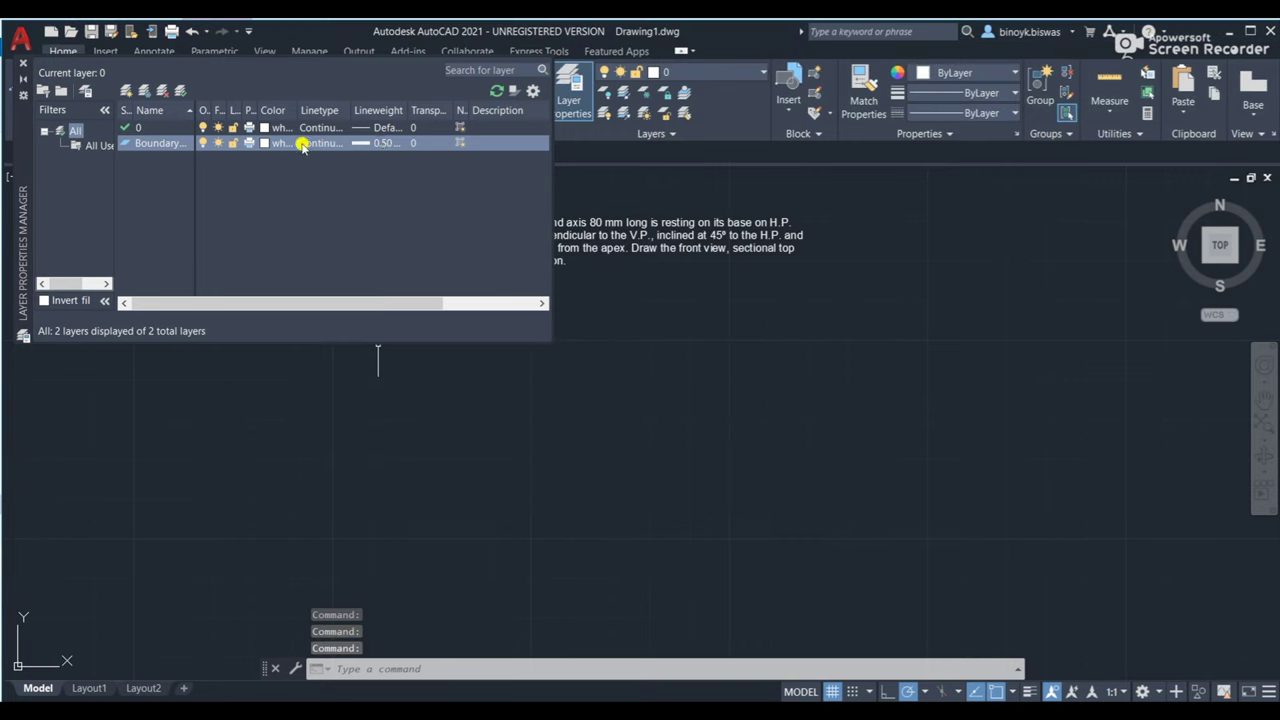
left_click(267, 145)
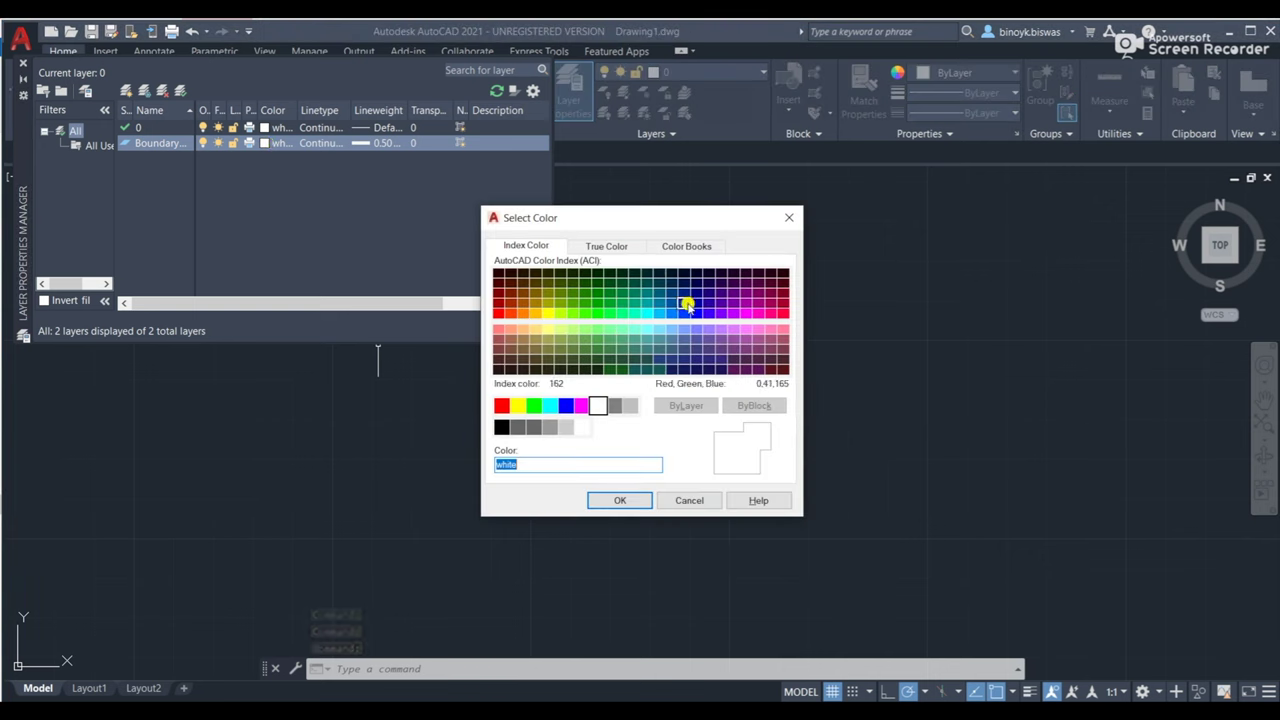
Make the Boundary layer red and add a new layer named 'Projection Line'.
left_click(502, 406)
left_click(626, 501)
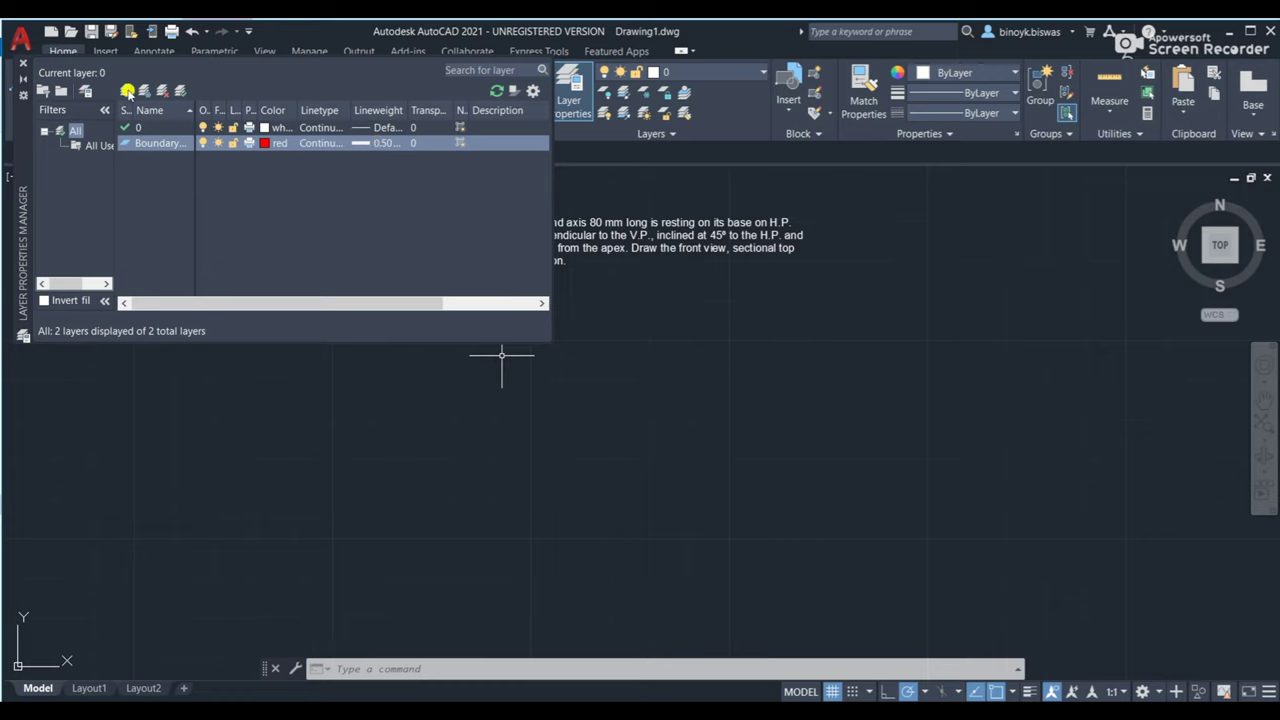
left_click(128, 92)
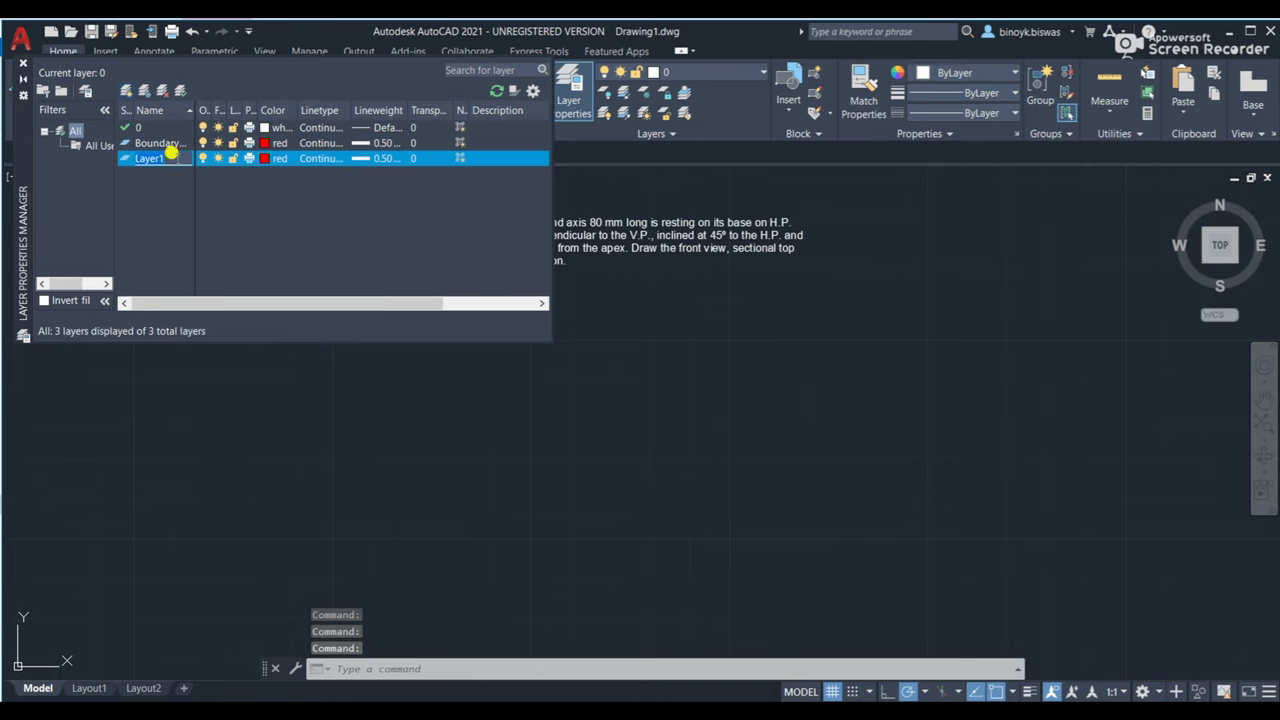
type("Projection lin")
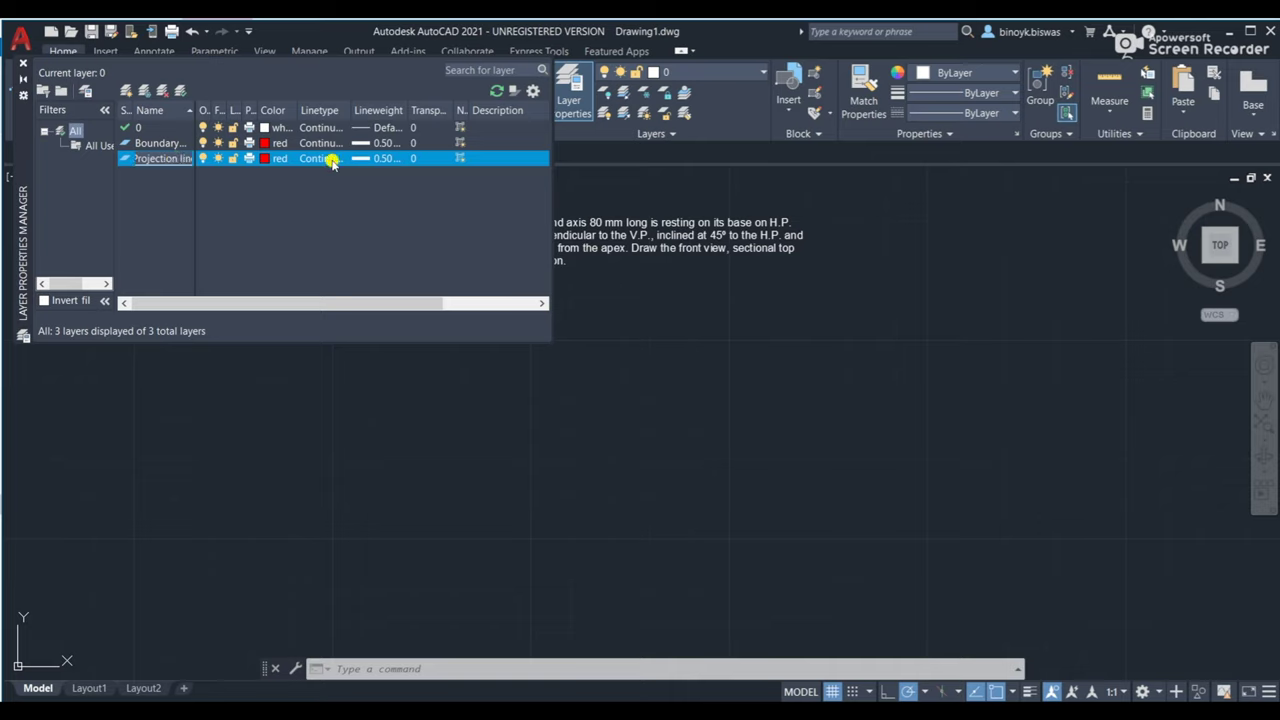
left_click(360, 158)
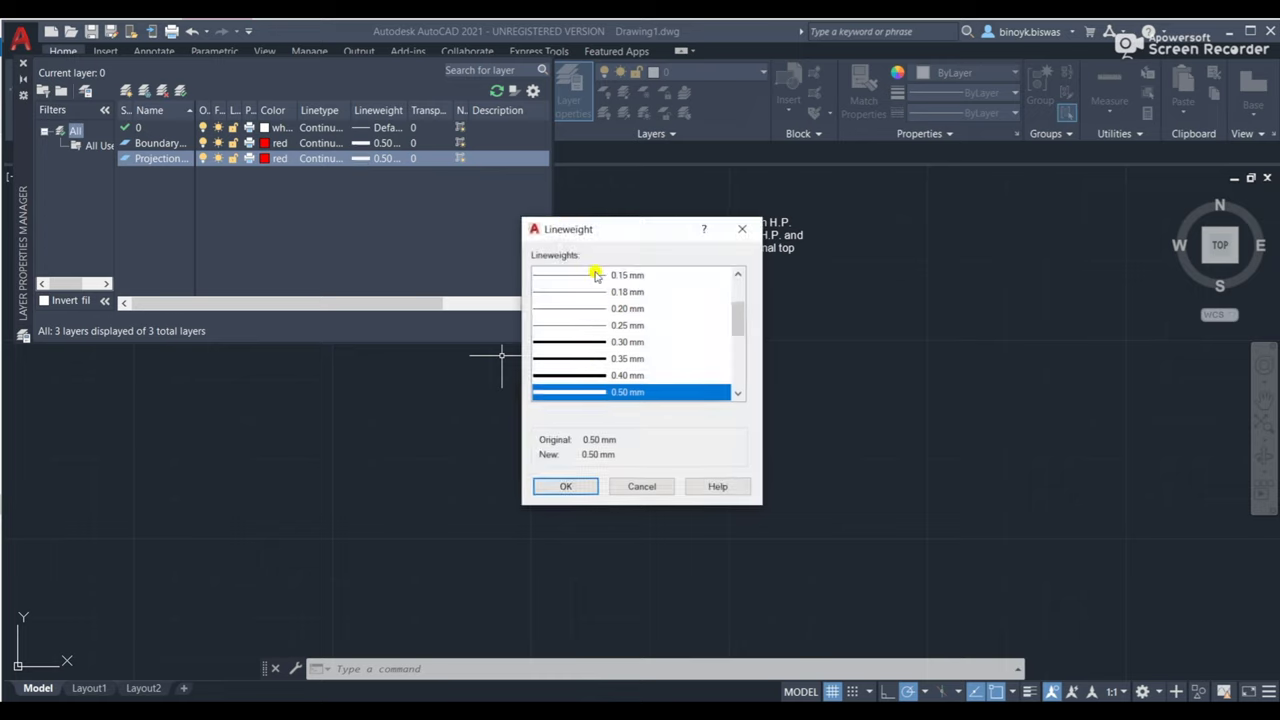
Give the Projection Line layer a 0.13 mm lineweight, green colour and Continuous linetype.
left_click_drag(737, 309, 737, 302)
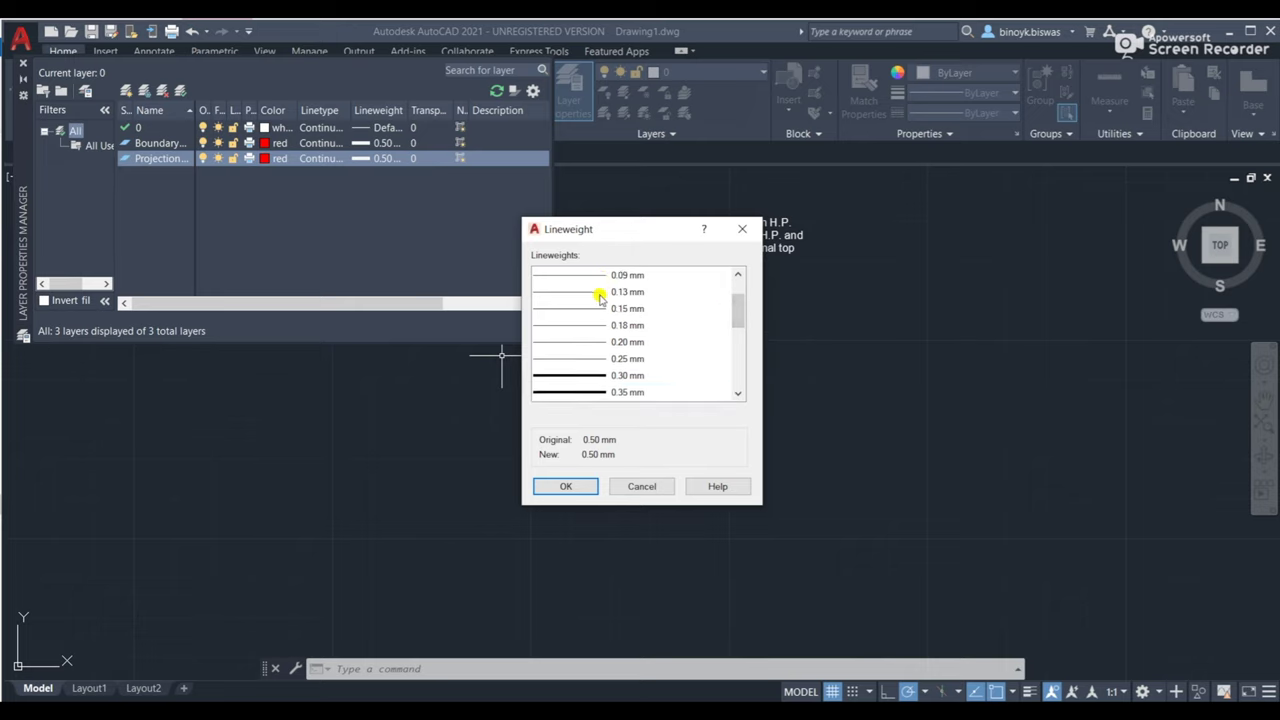
left_click(600, 296)
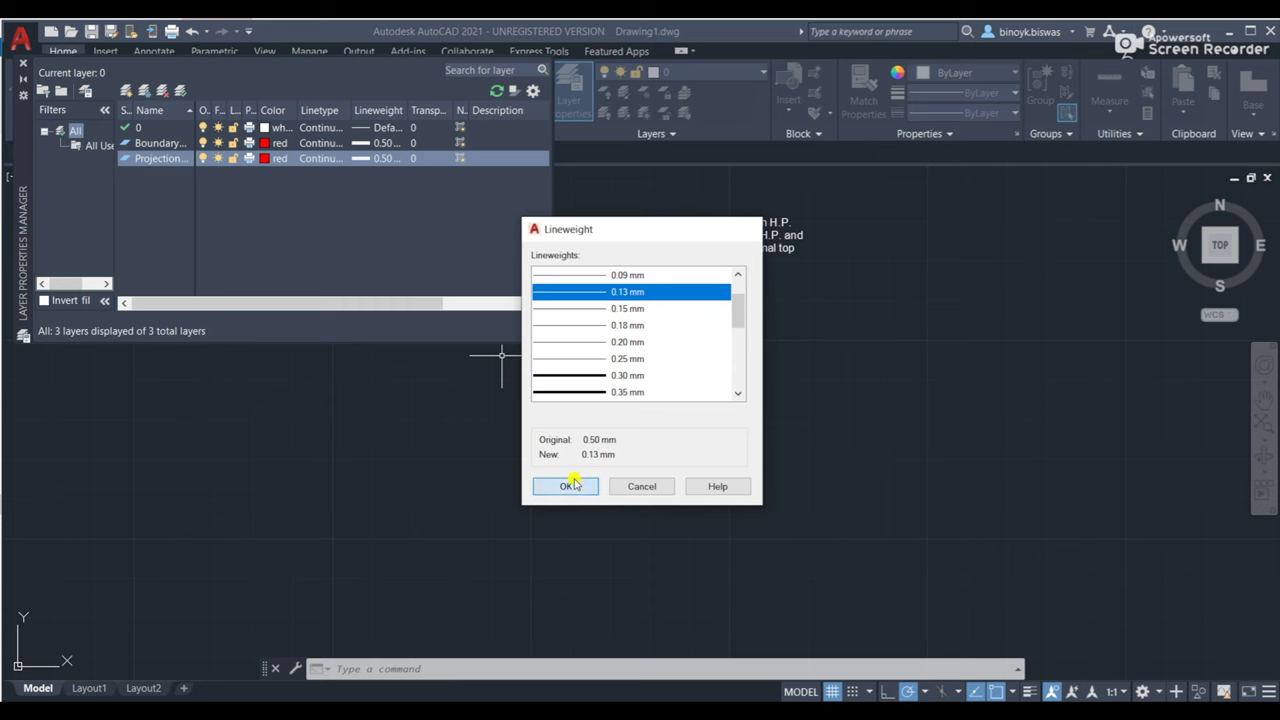
left_click(568, 486)
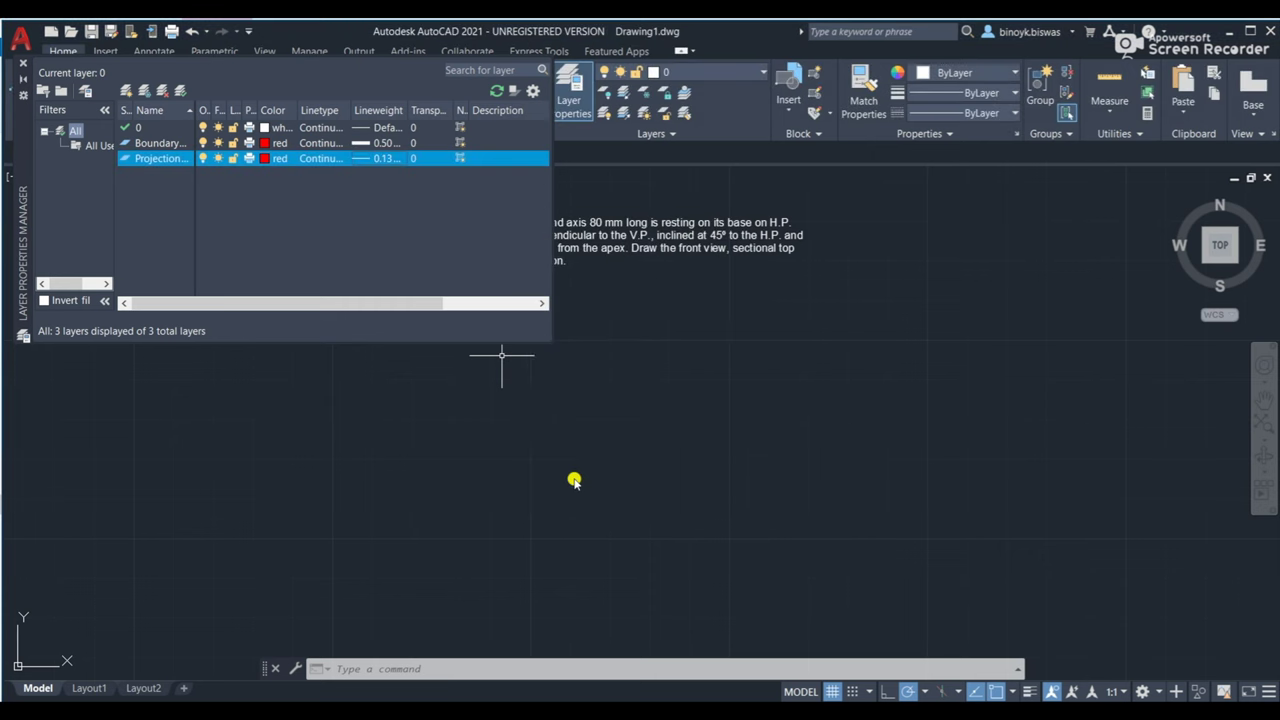
left_click(268, 162)
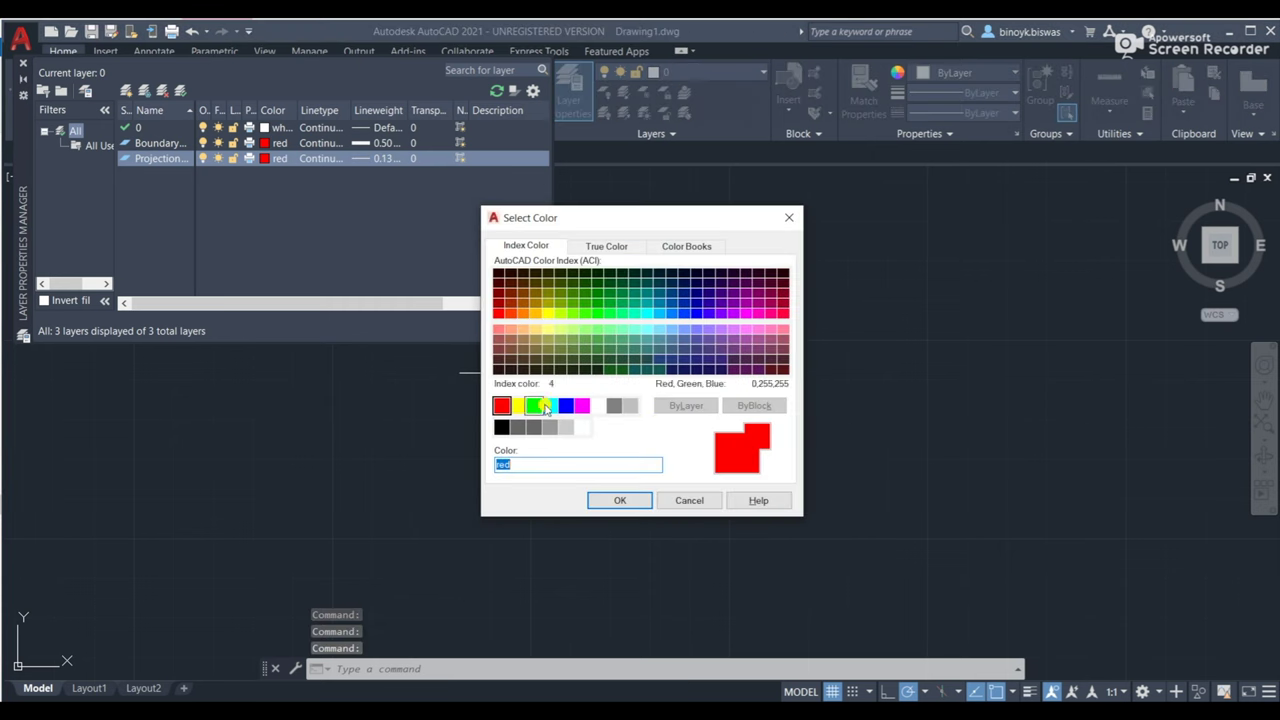
left_click(534, 405)
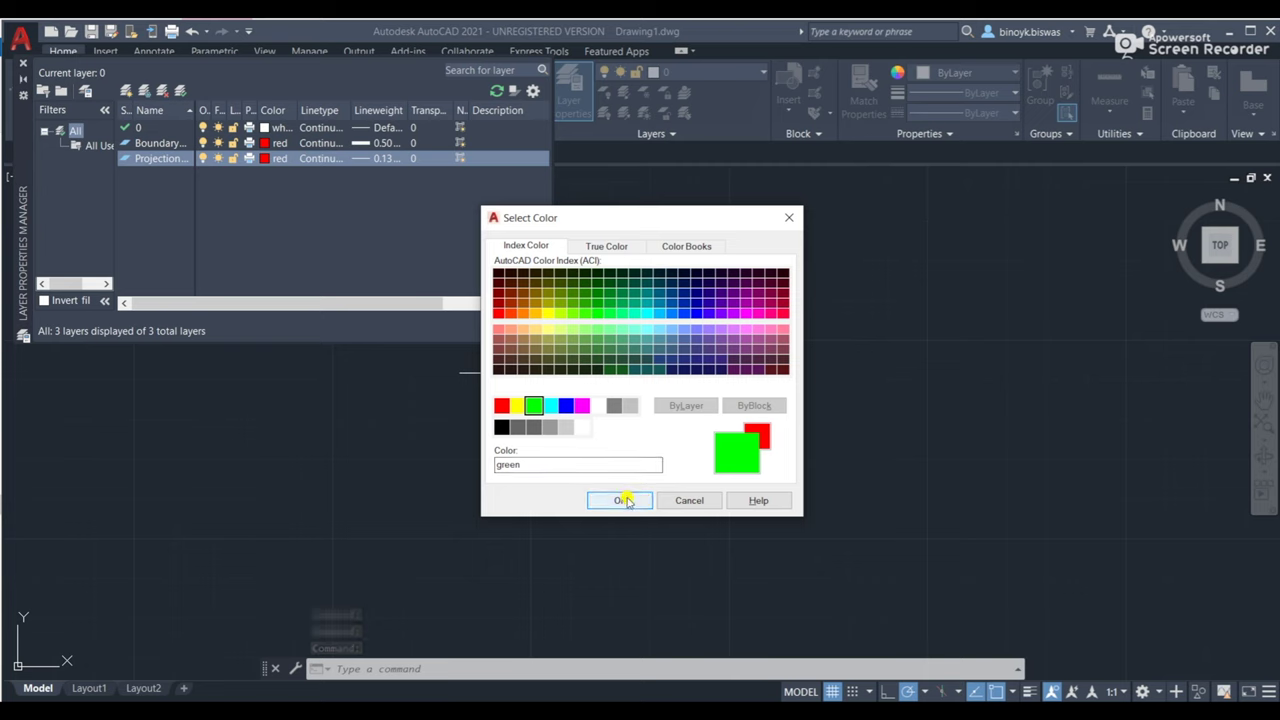
left_click(624, 500)
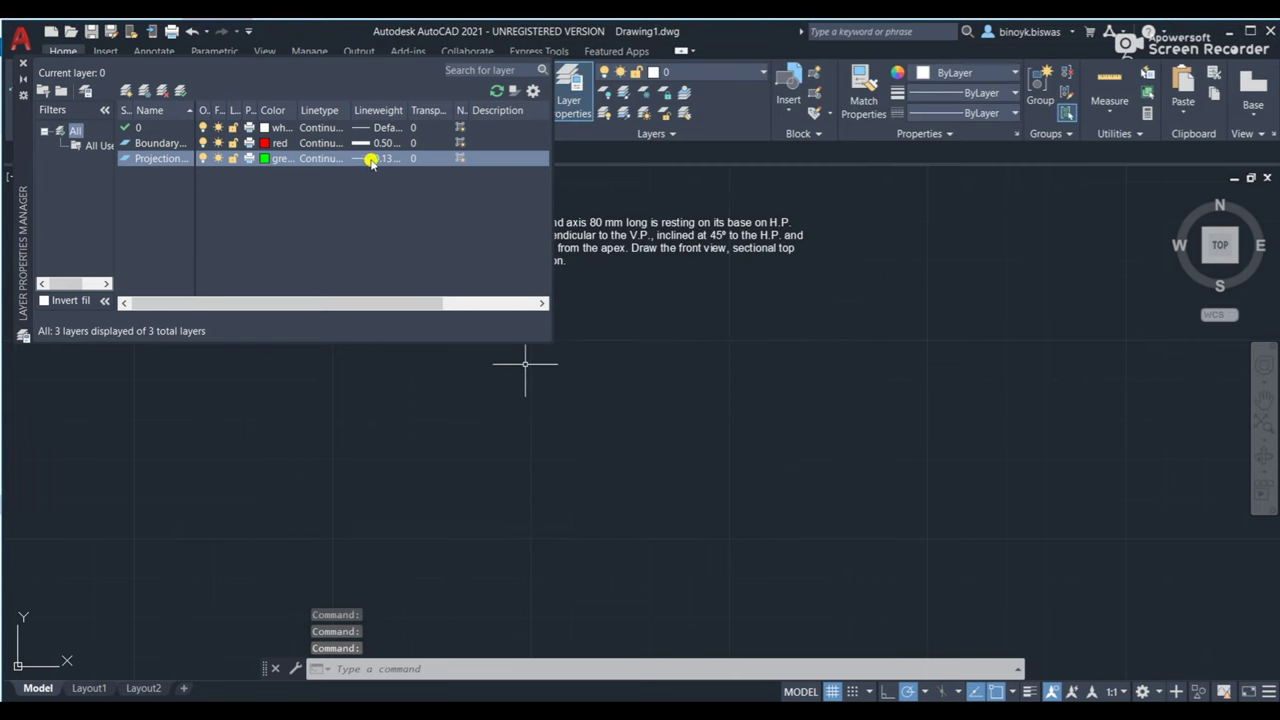
left_click(365, 160)
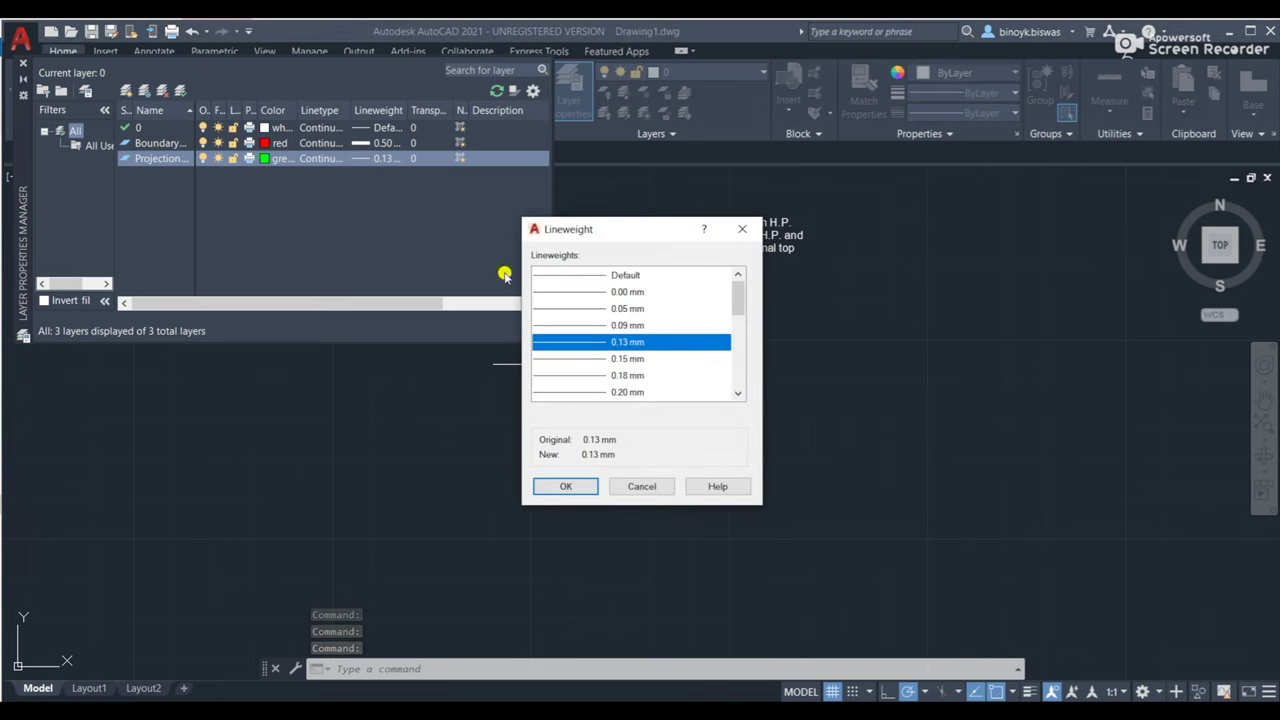
left_click(741, 230)
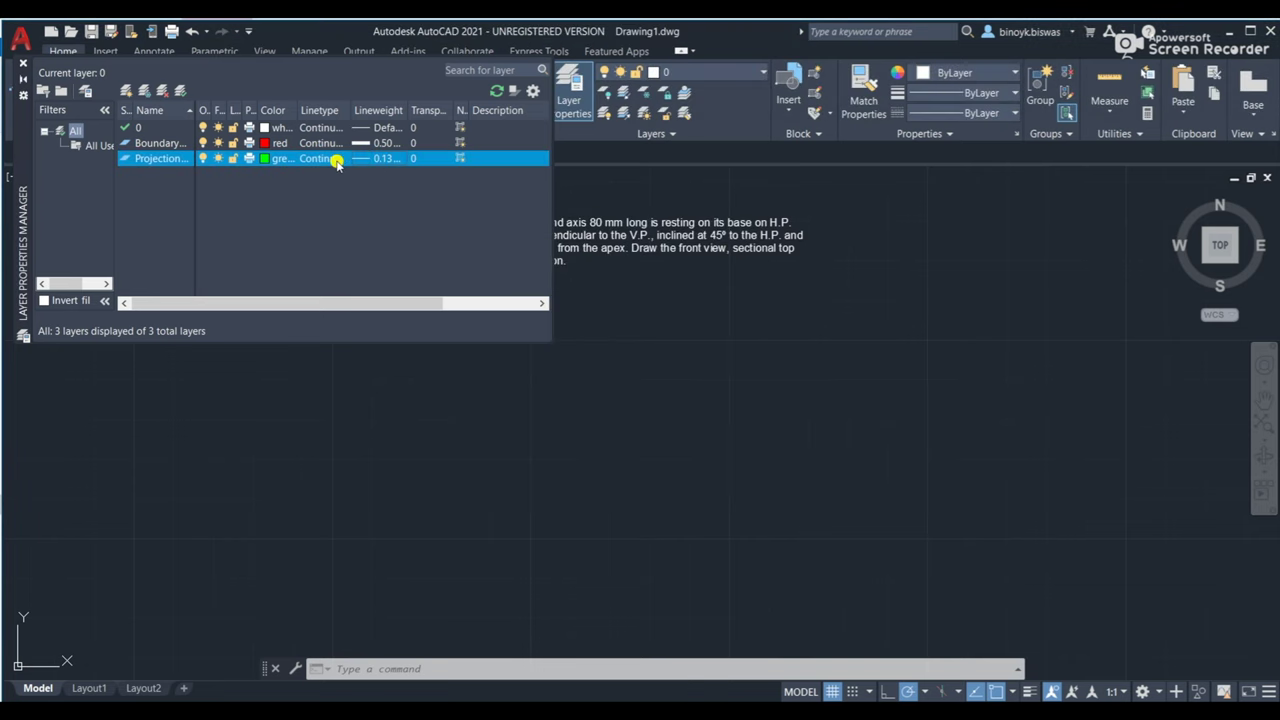
left_click(335, 161)
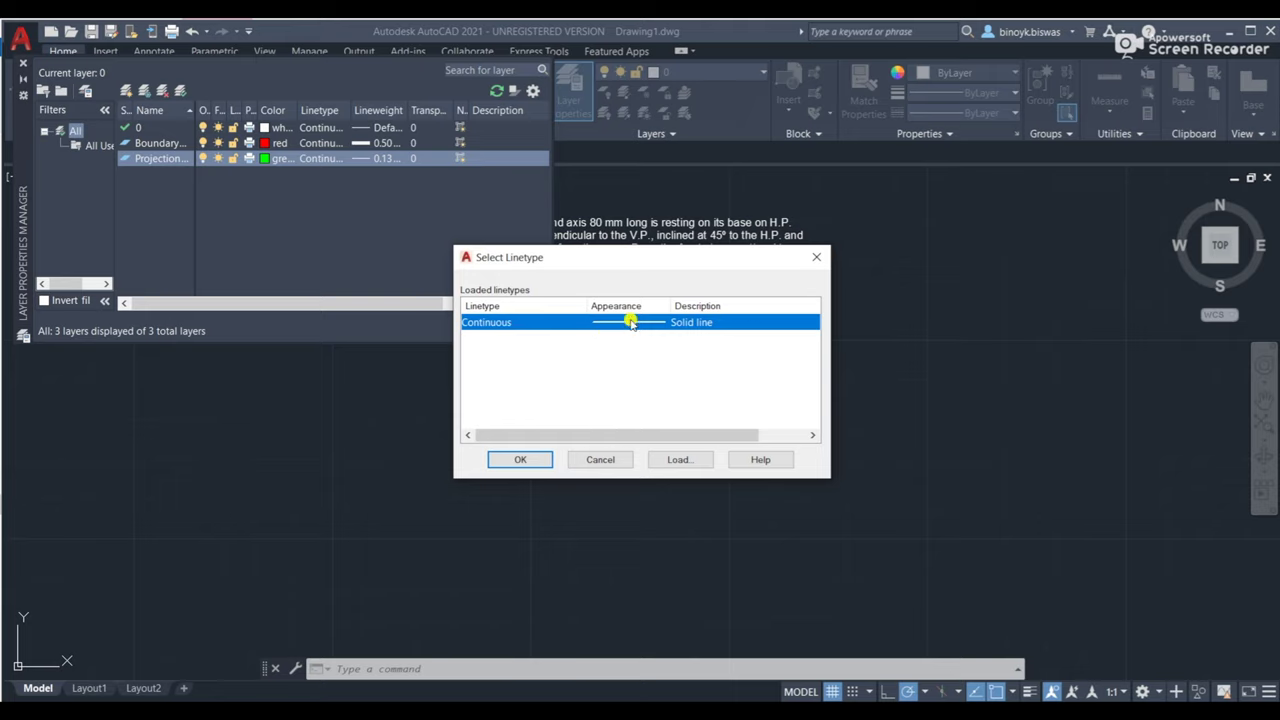
left_click(521, 459)
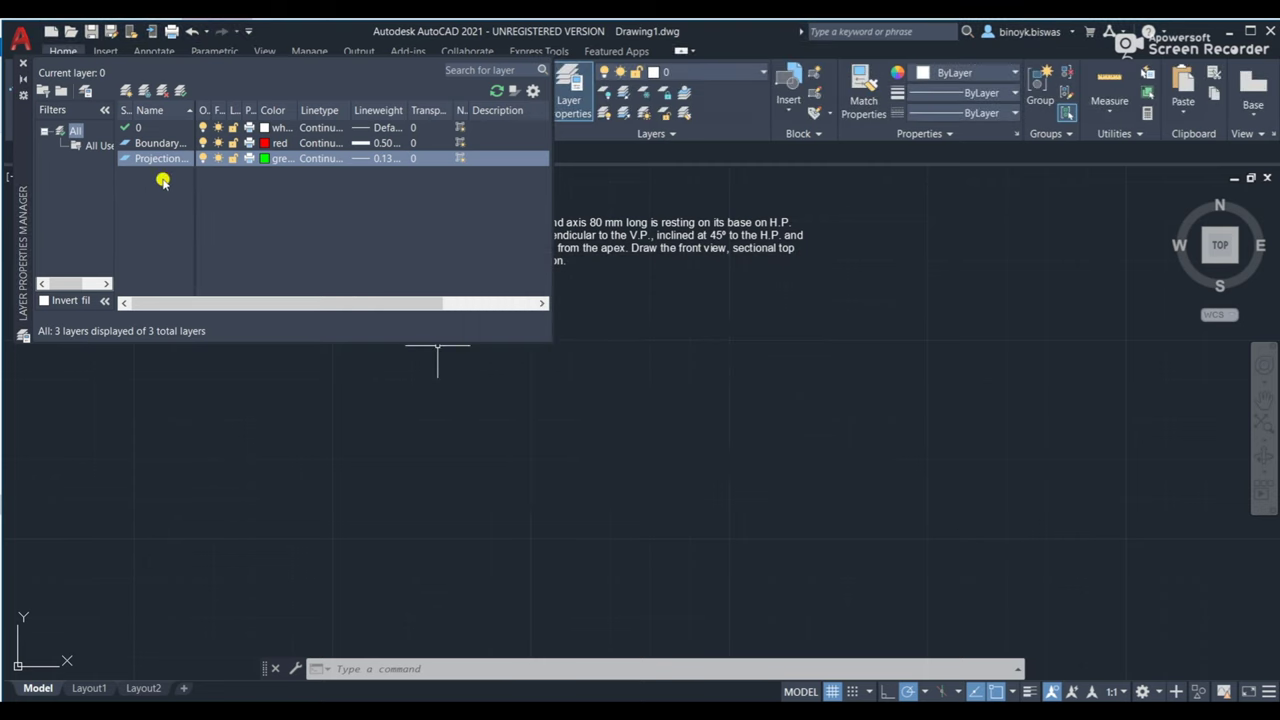
left_click(125, 92)
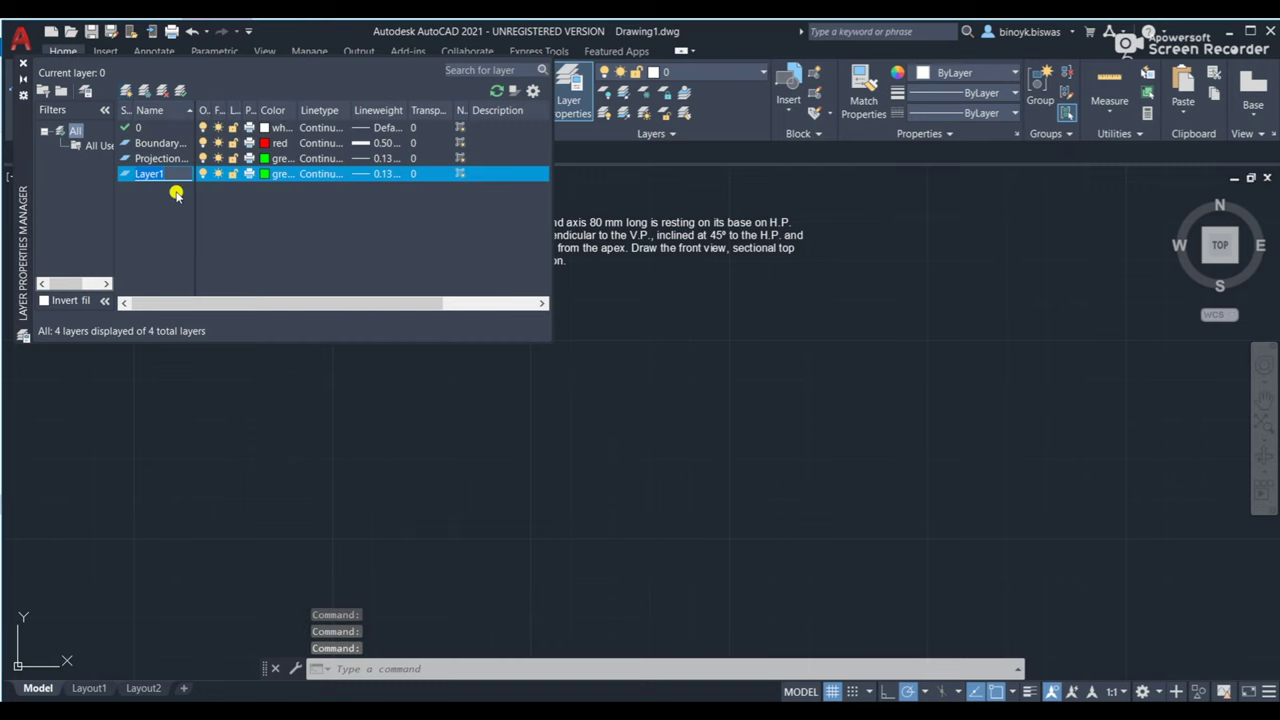
Name the new layer 'Centre Line' and start loading a different linetype for it.
type("Centre Li")
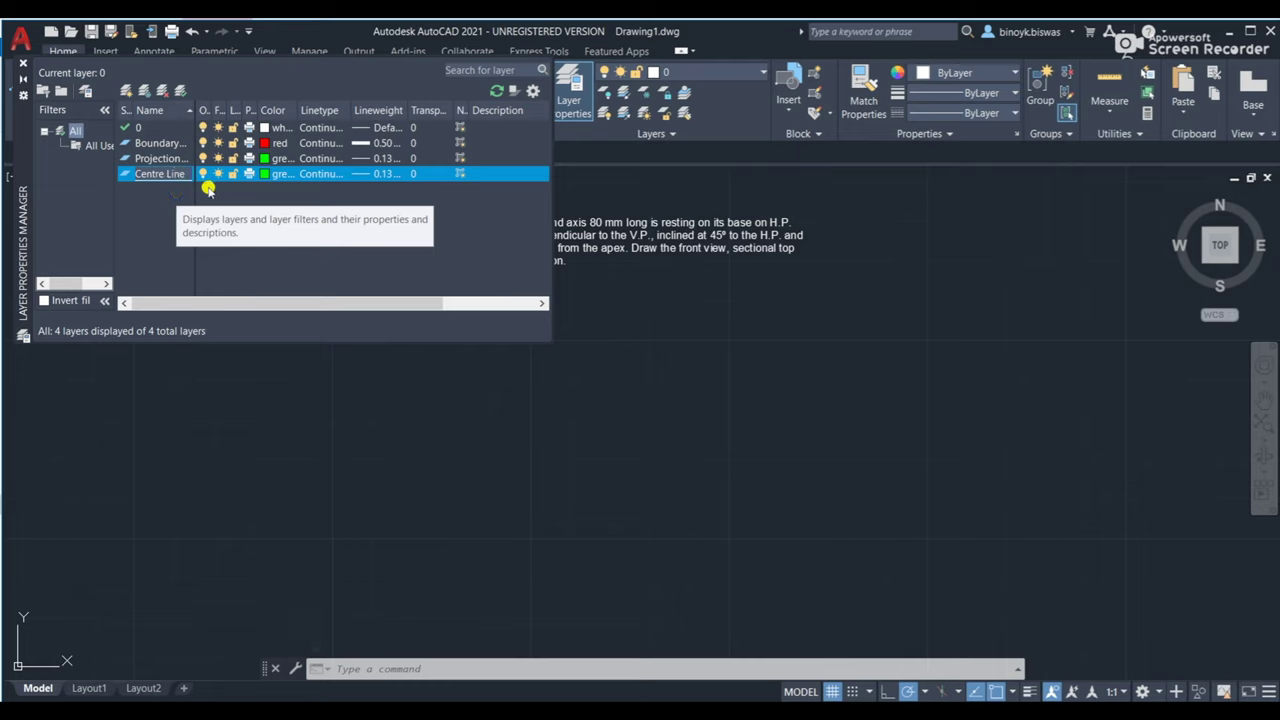
type("ne")
key("Return")
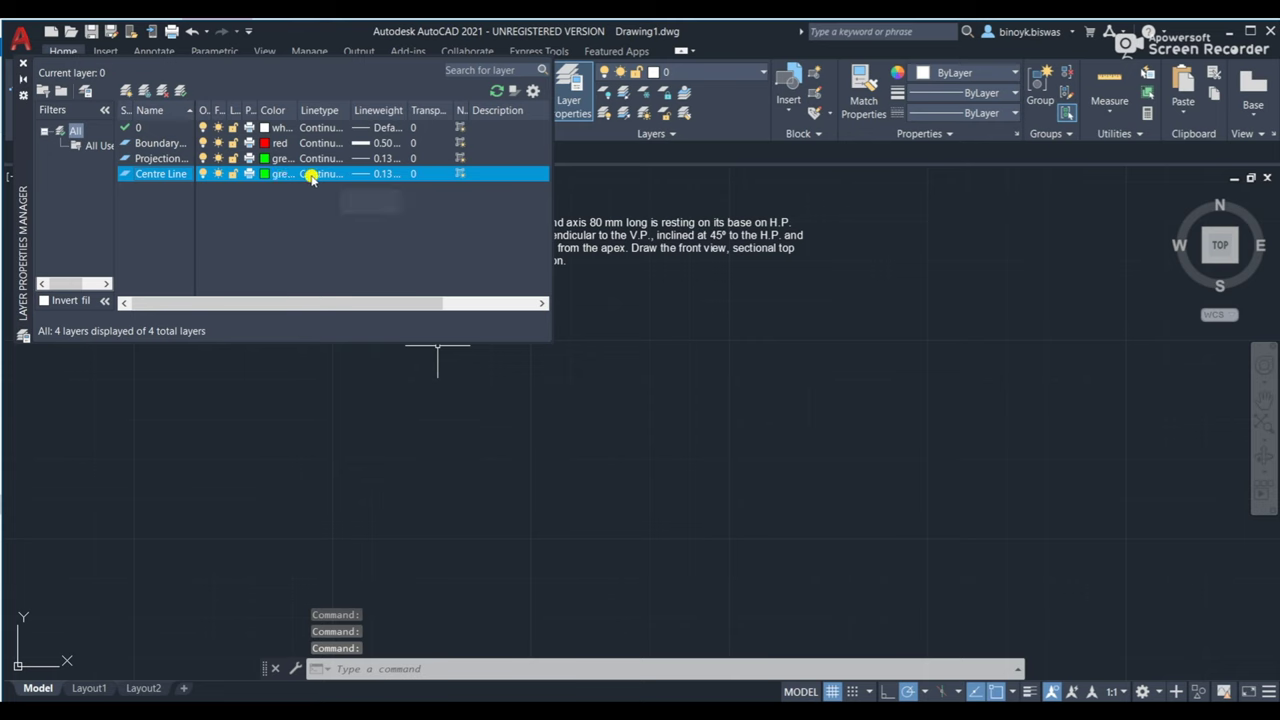
left_click(312, 175)
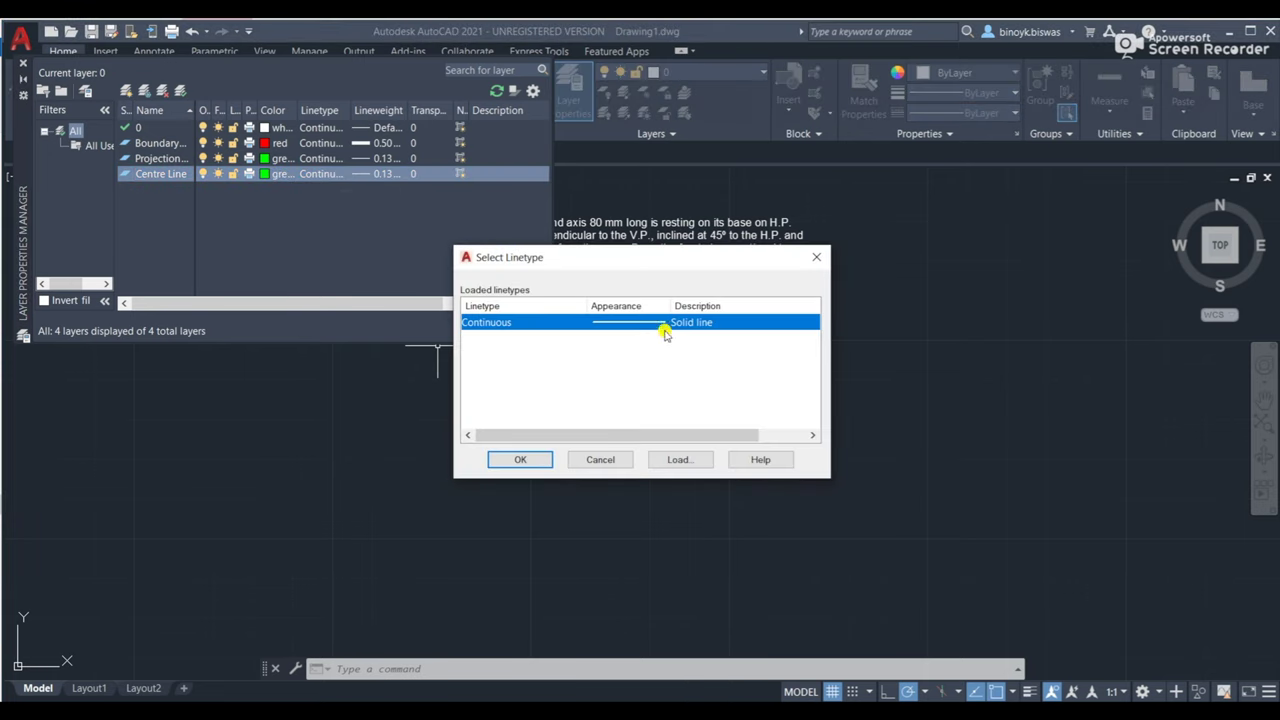
left_click(662, 459)
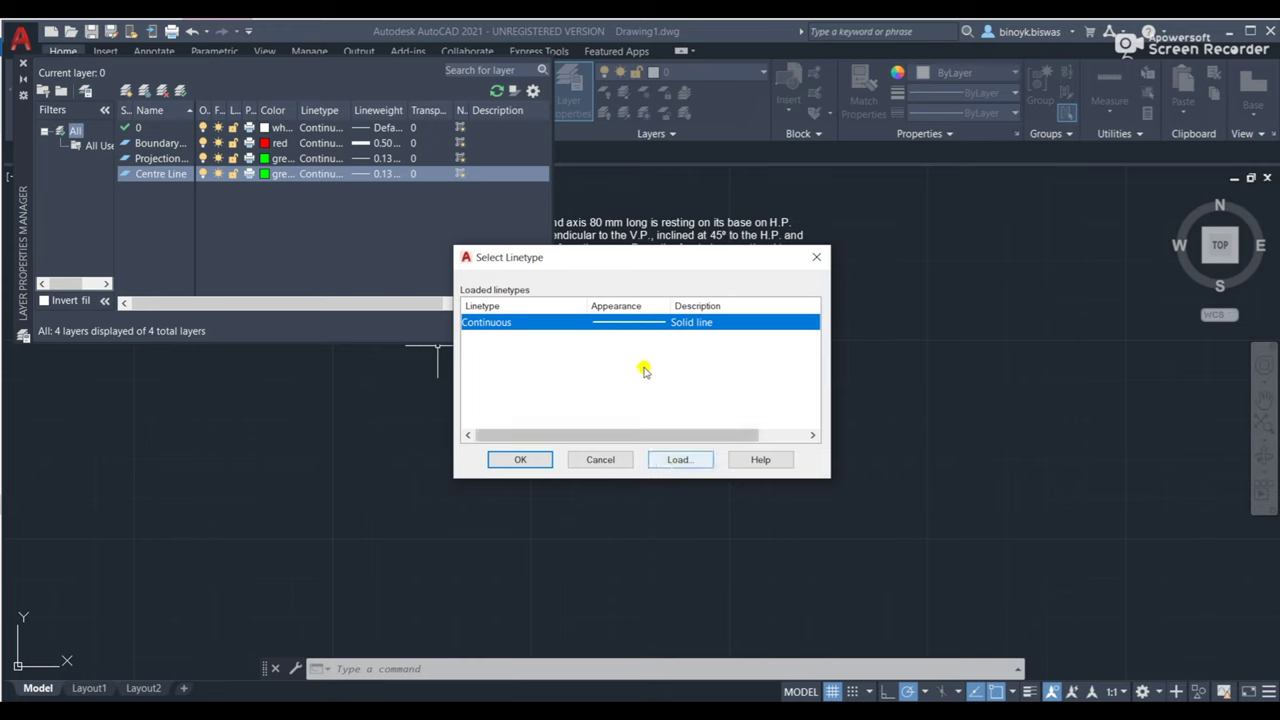
left_click(674, 459)
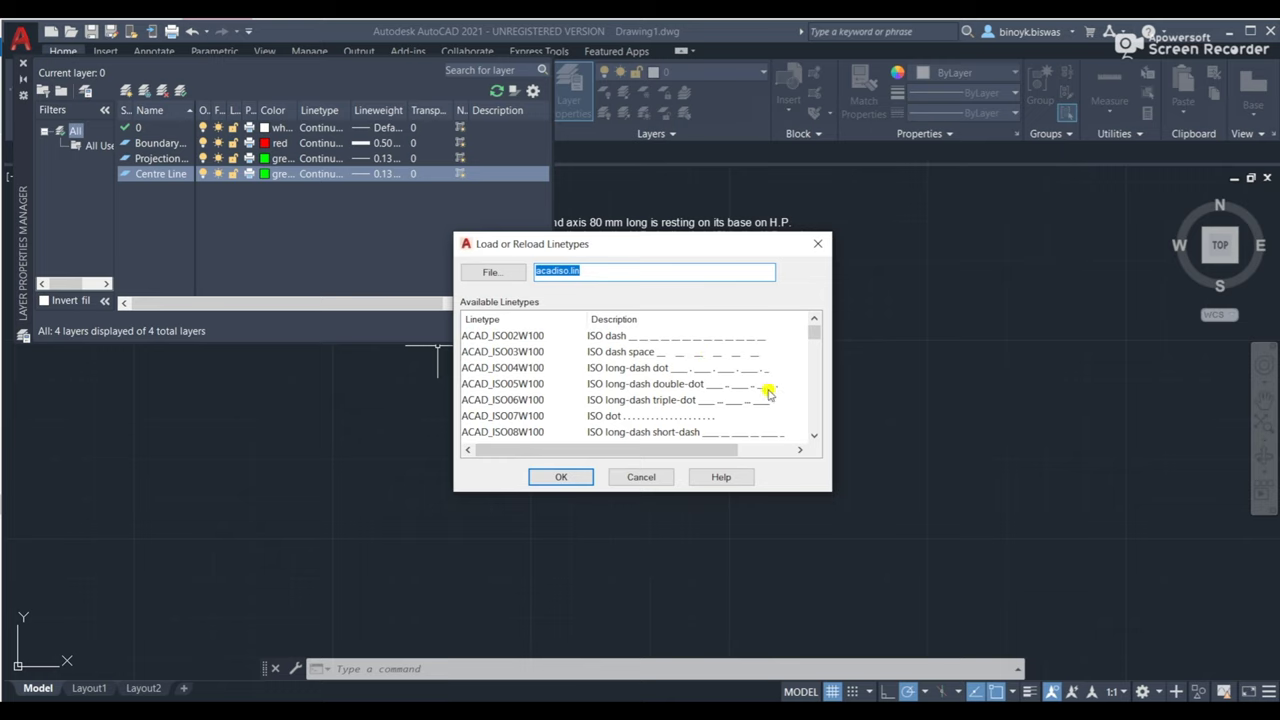
Load the CENTER2 linetype from the linetype list for the Centre Line layer.
left_click(813, 439)
left_click(813, 439)
left_click(813, 439)
left_click(813, 440)
left_click(813, 440)
left_click(813, 440)
left_click(813, 440)
left_click(813, 440)
left_click(813, 440)
left_click(813, 440)
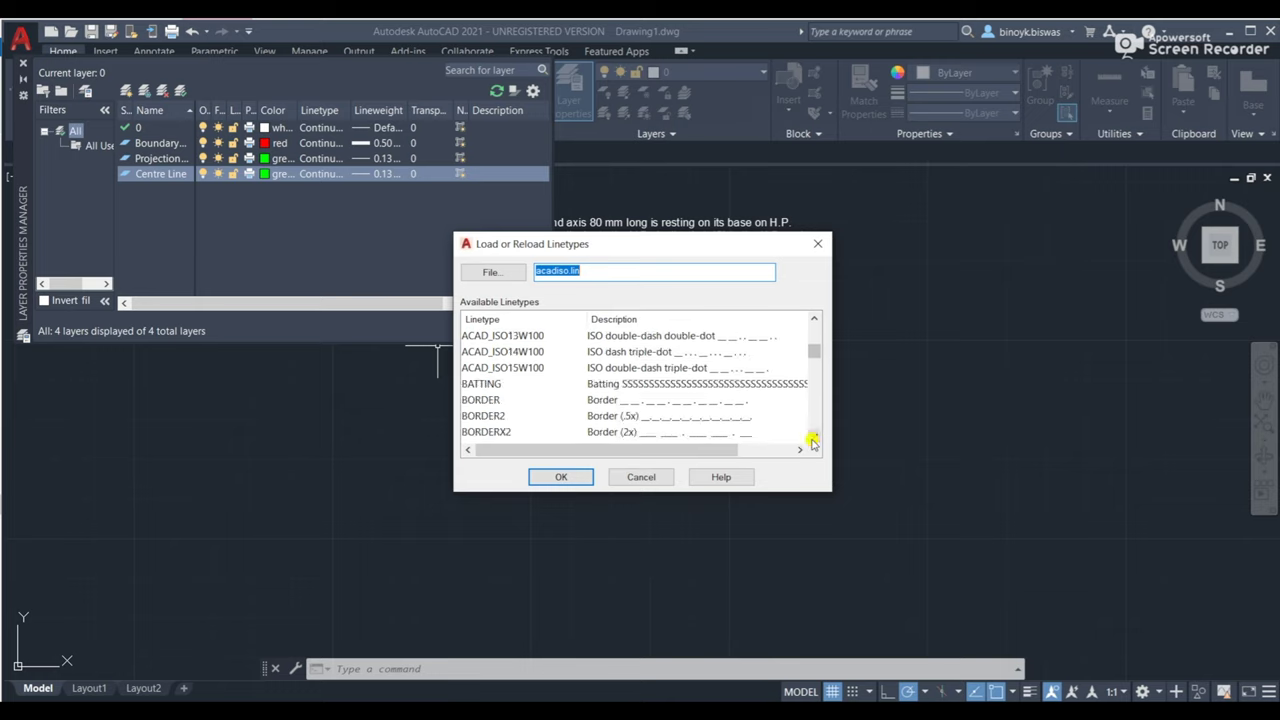
left_click(813, 437)
left_click(813, 437)
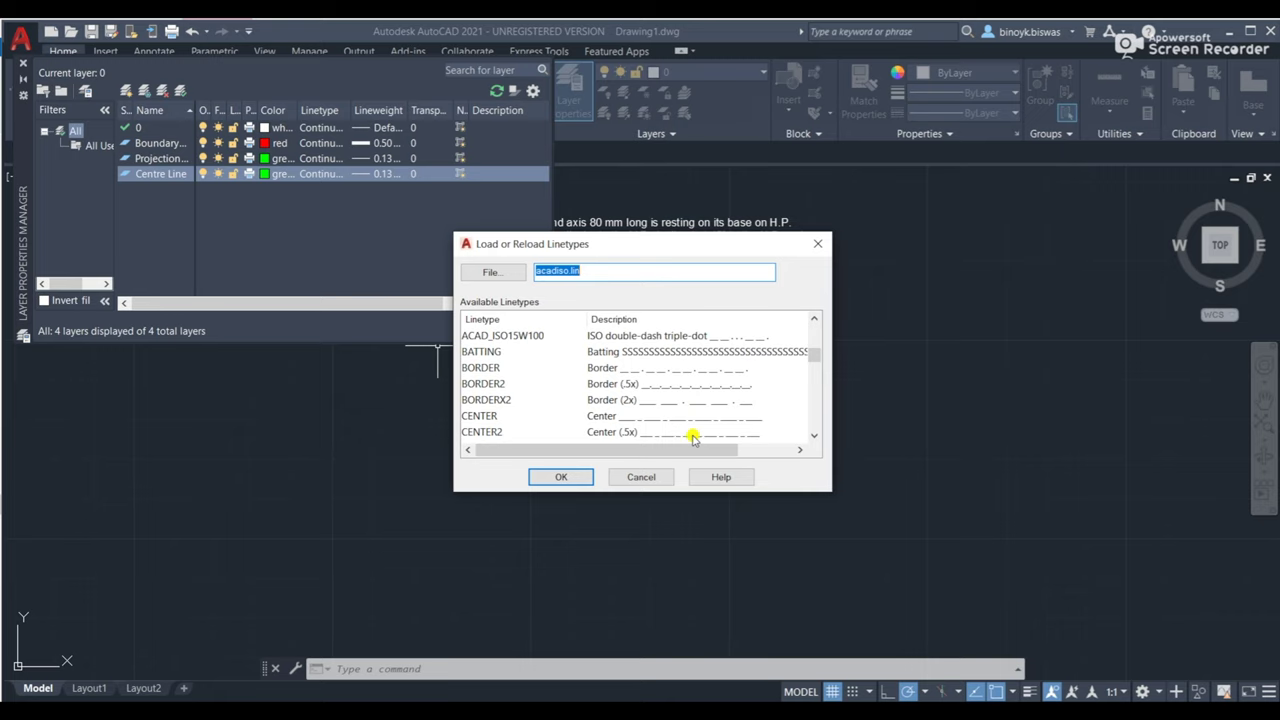
left_click(813, 439)
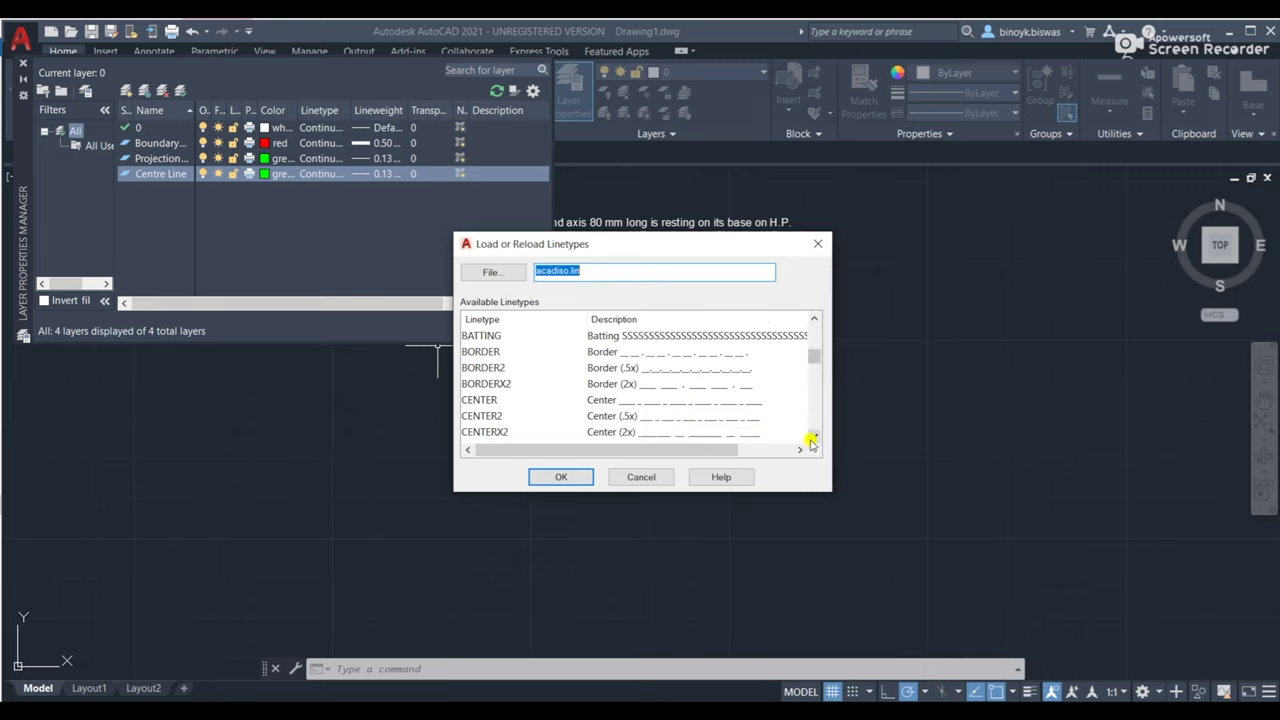
left_click(716, 420)
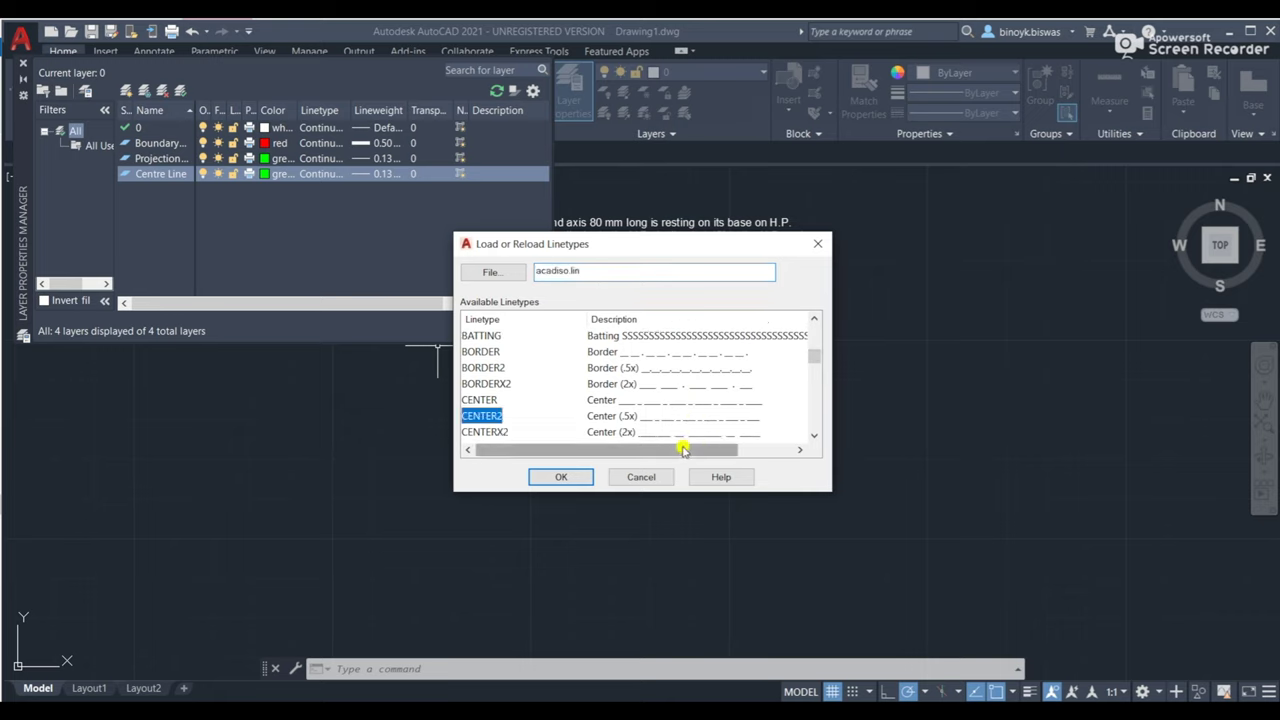
left_click(550, 479)
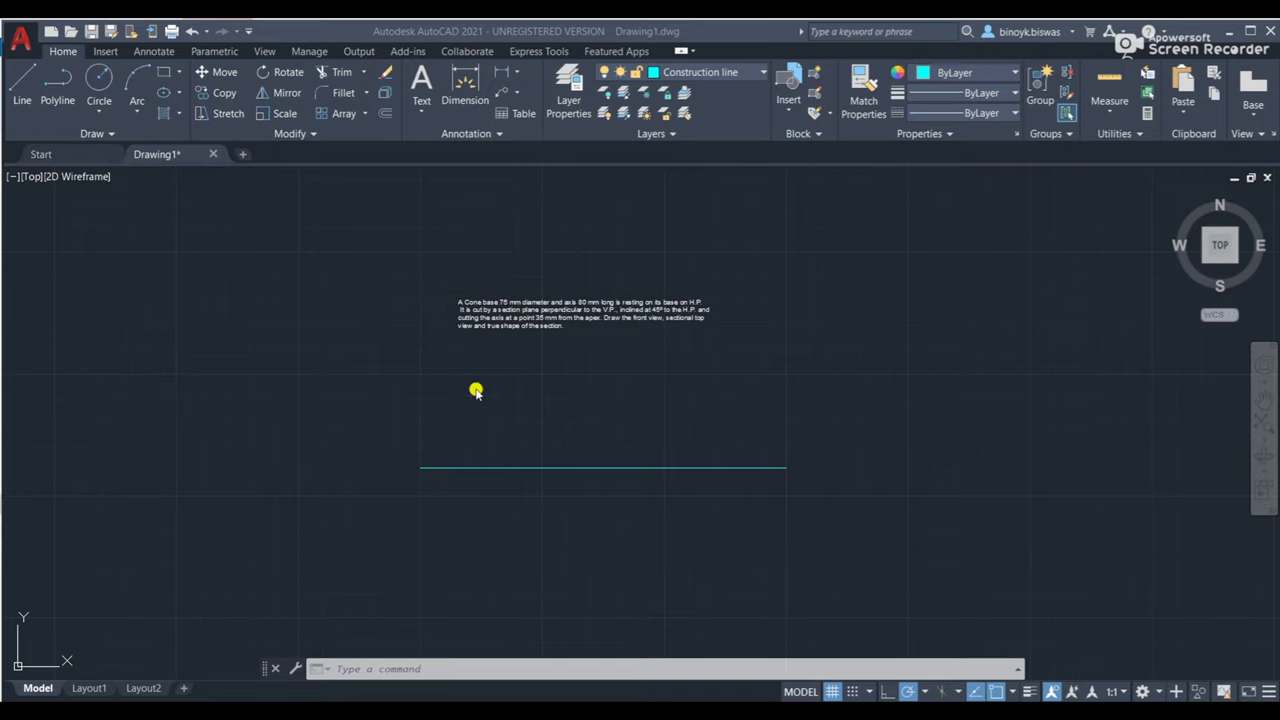
Select the problem statement text and MOVE it up near the top, above the cyan line.
left_click(414, 397)
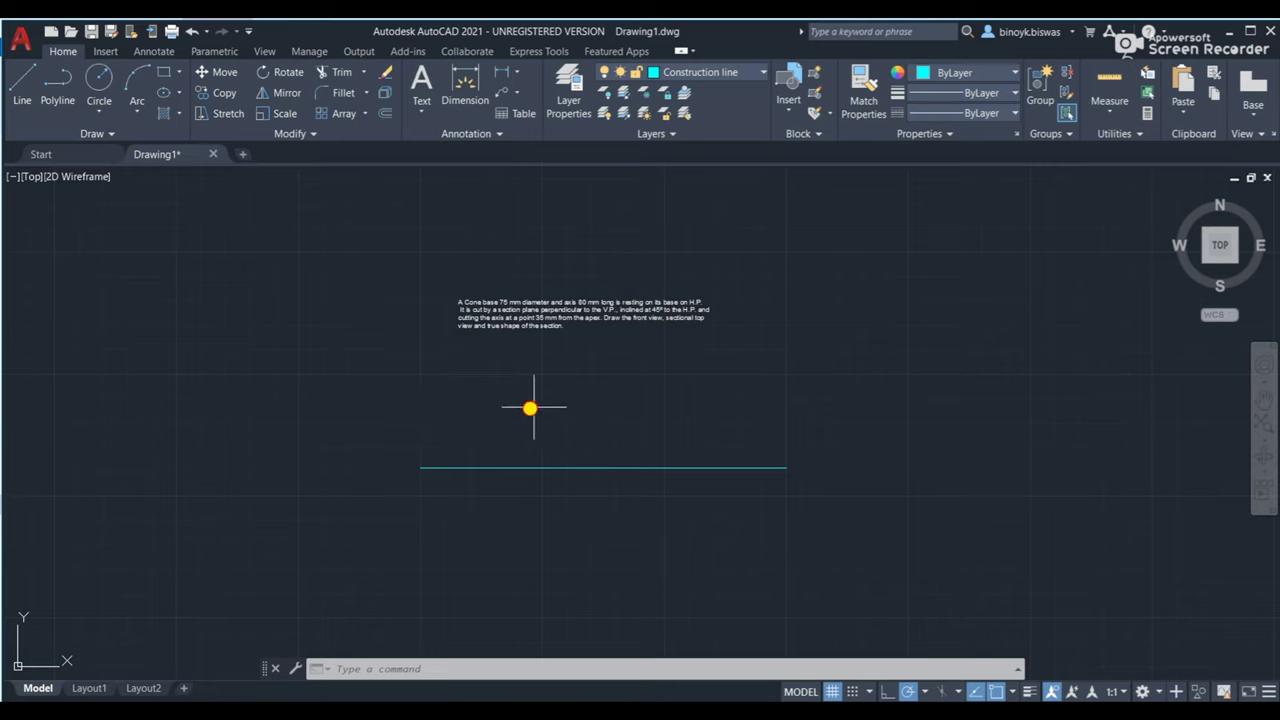
left_click(378, 400)
mouse_move(401, 411)
left_mouse_down()
mouse_move(600, 420)
mouse_move(726, 374)
mouse_move(771, 334)
mouse_move(751, 279)
mouse_move(651, 234)
mouse_move(506, 214)
mouse_move(444, 237)
left_mouse_up()
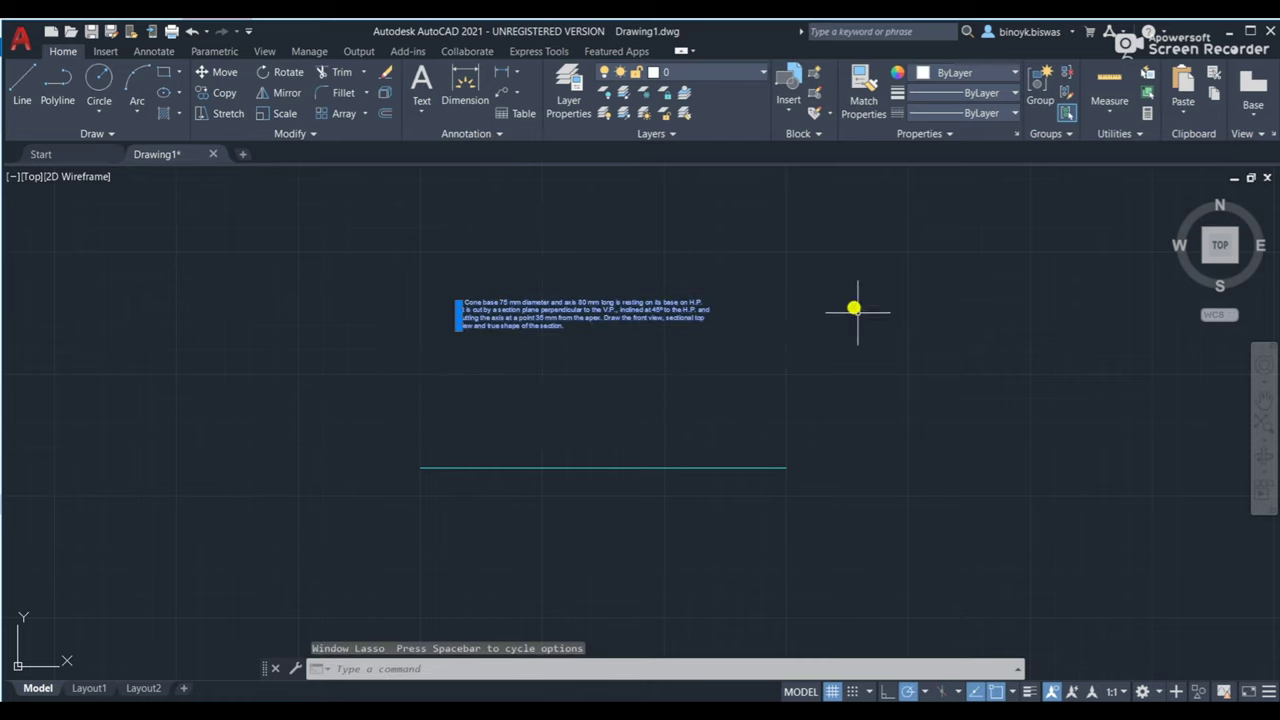
left_click(370, 668)
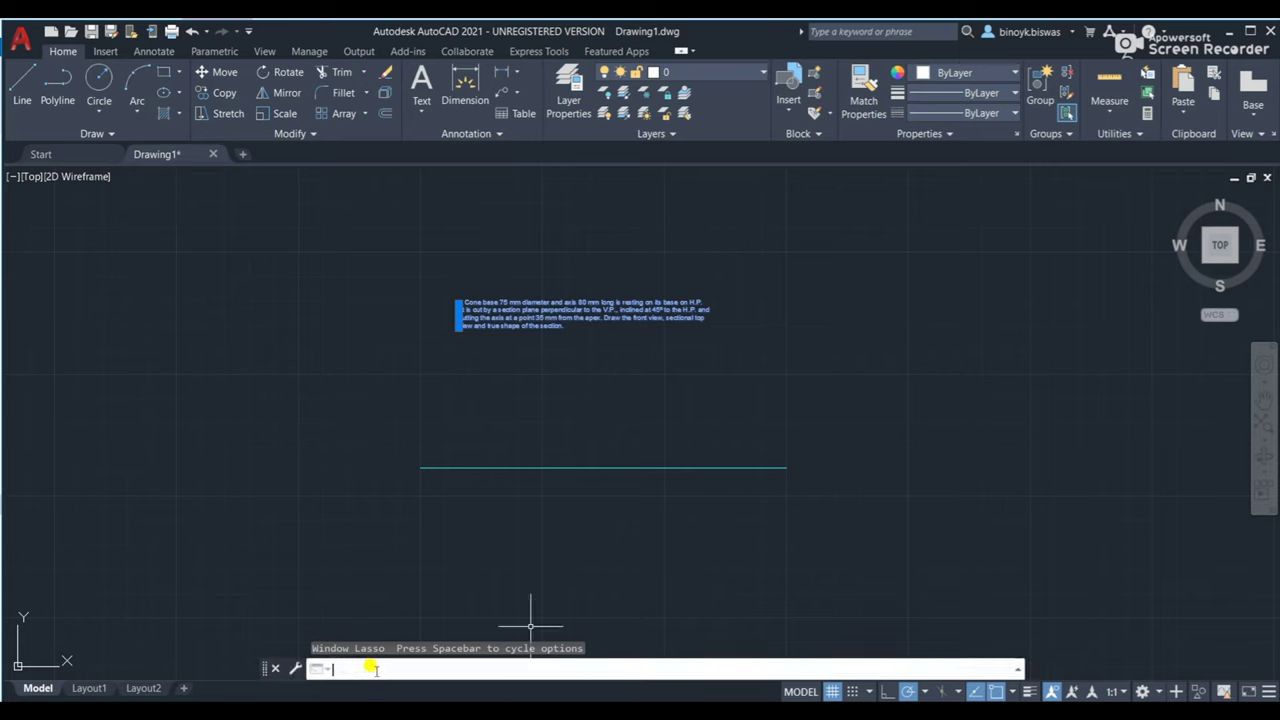
type("move")
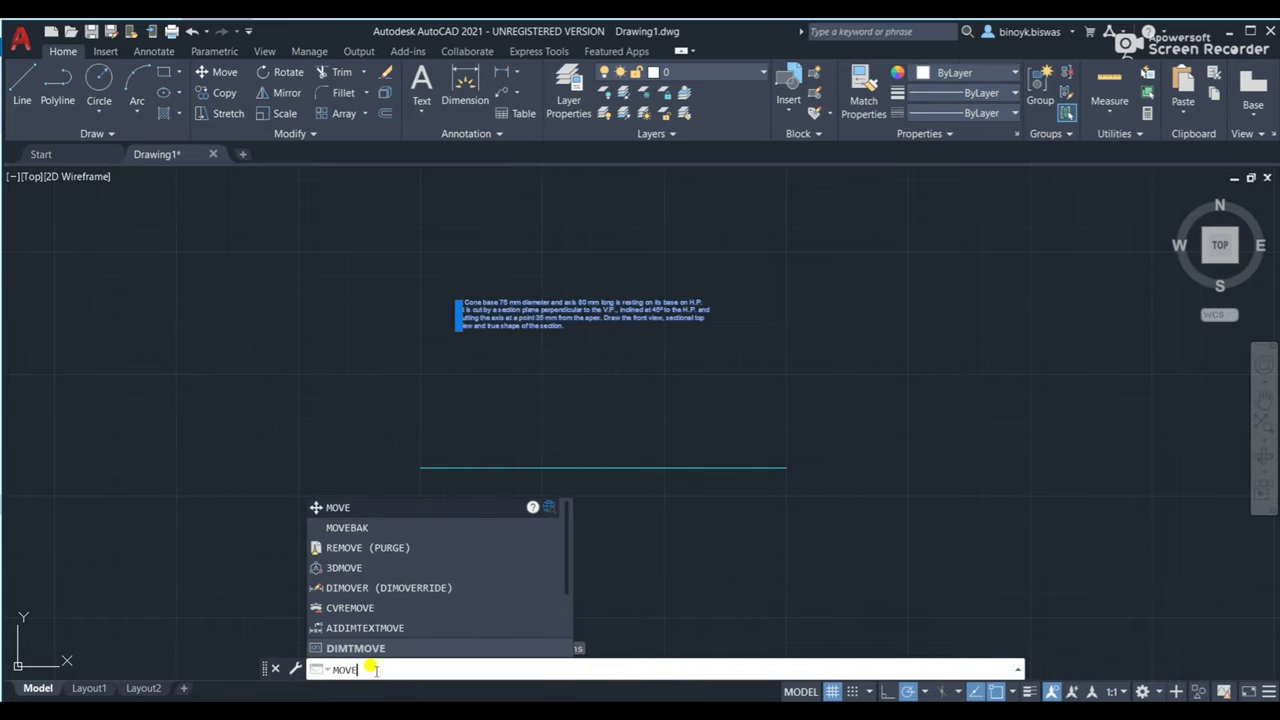
left_click(330, 506)
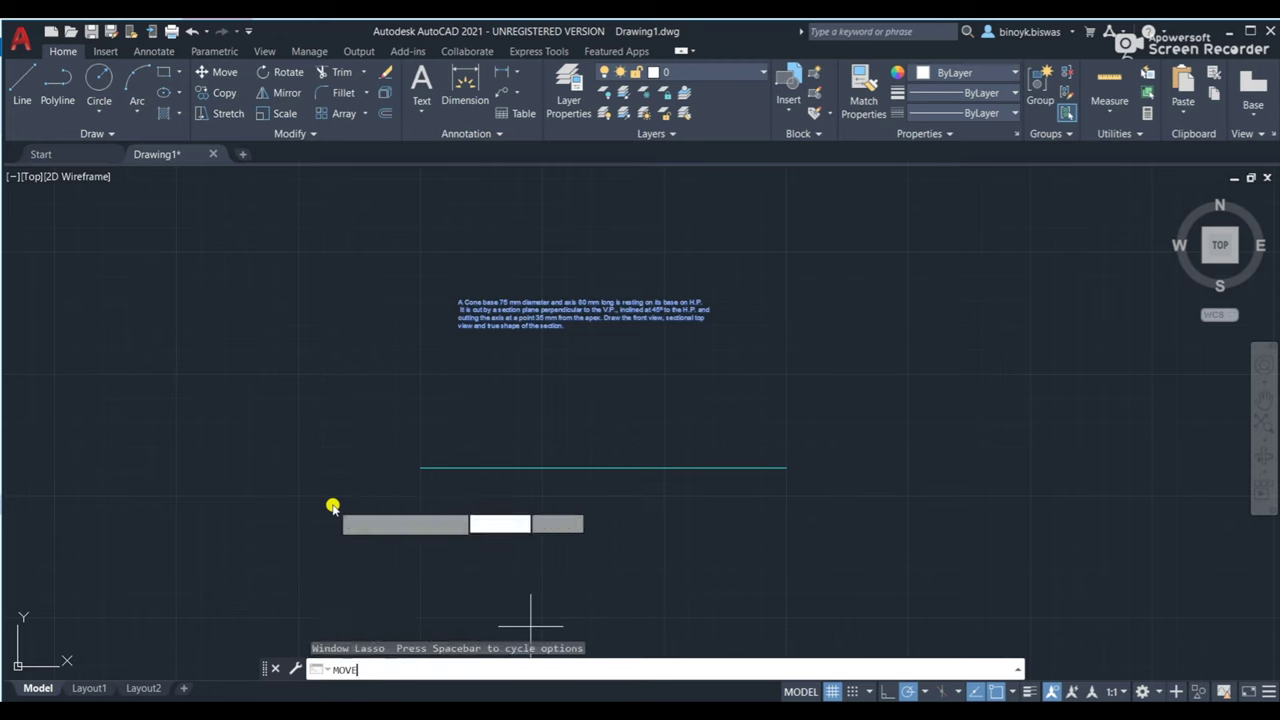
left_click(516, 318)
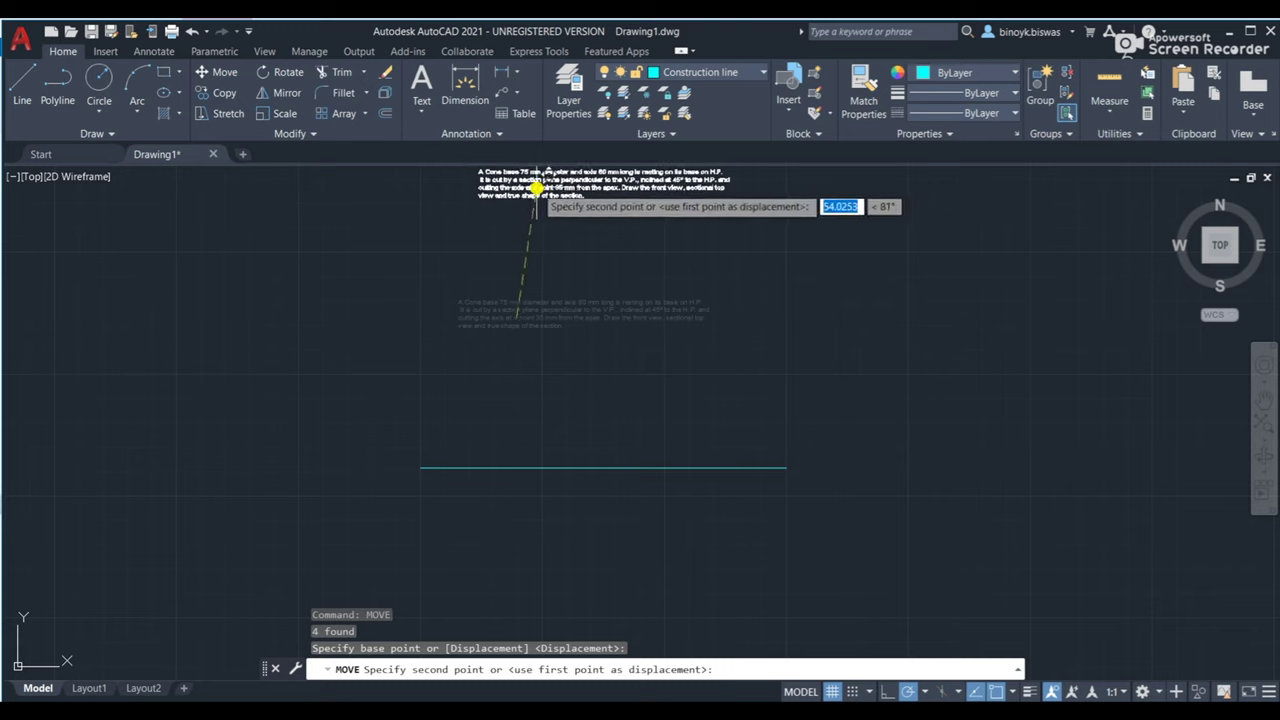
left_click(611, 186)
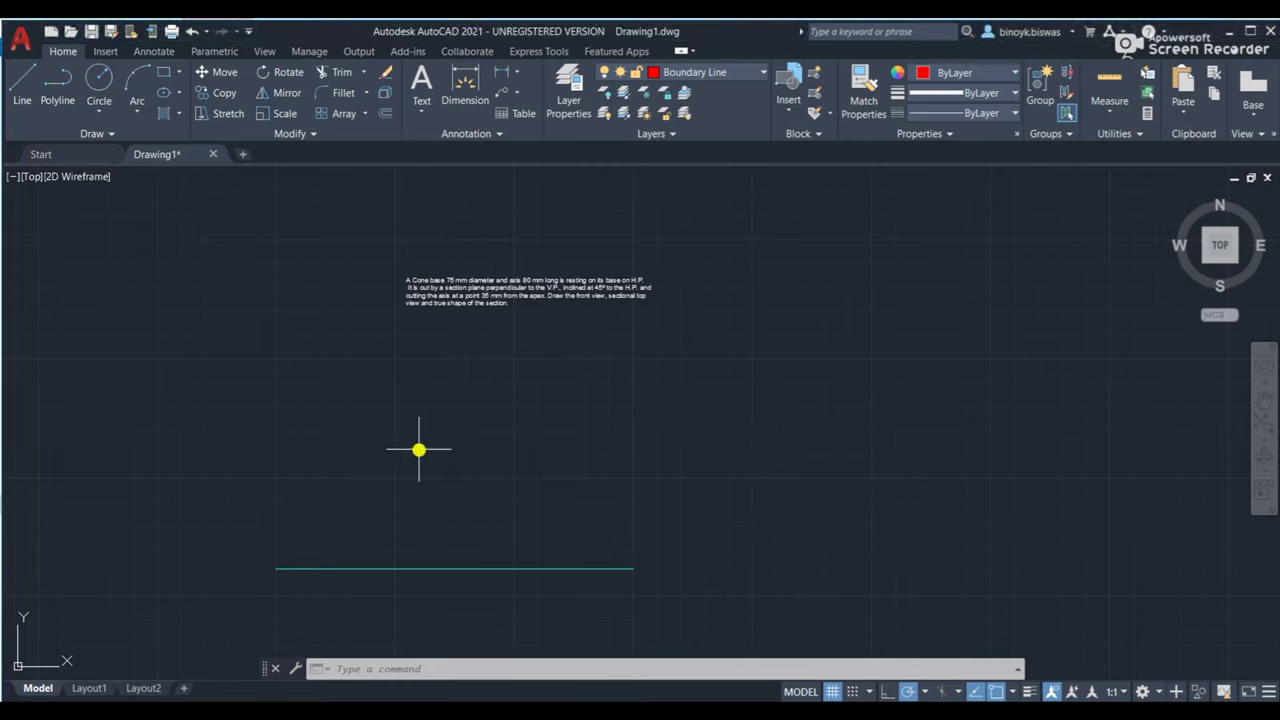
mouse_move(420, 449)
middle_mouse_down()
mouse_move(566, 291)
mouse_move(563, 257)
middle_mouse_up()
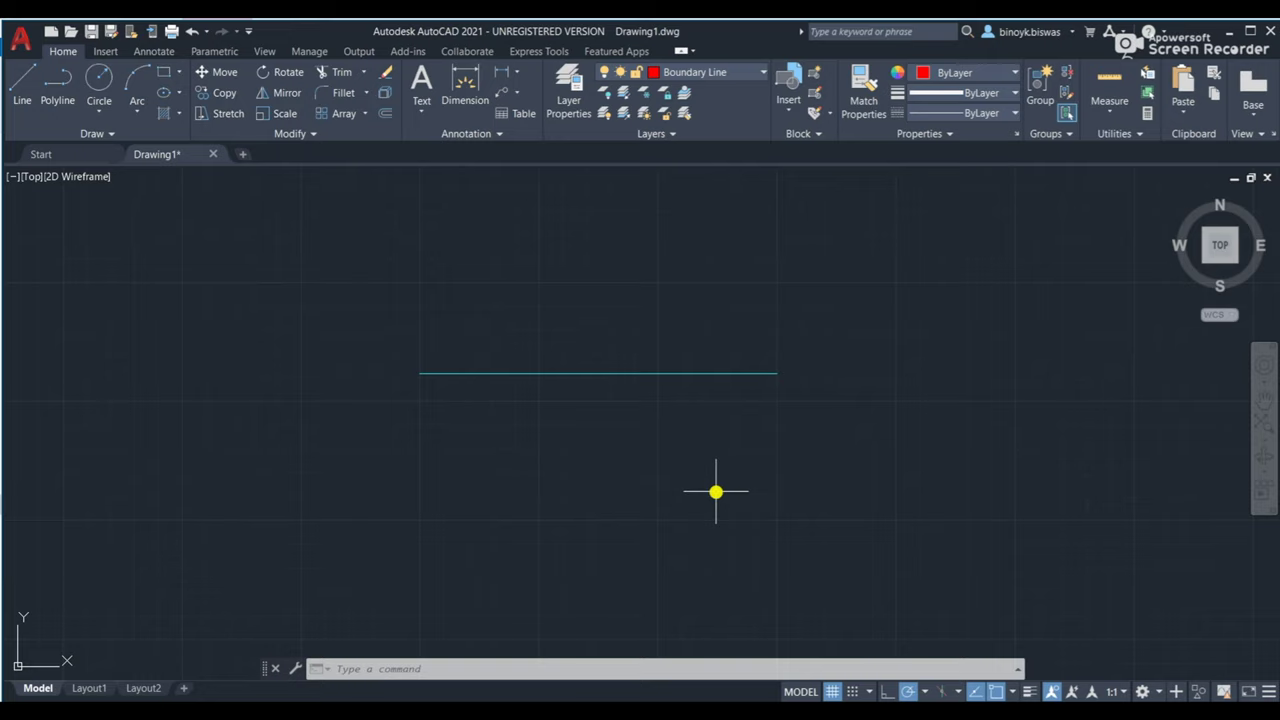
left_click(482, 666)
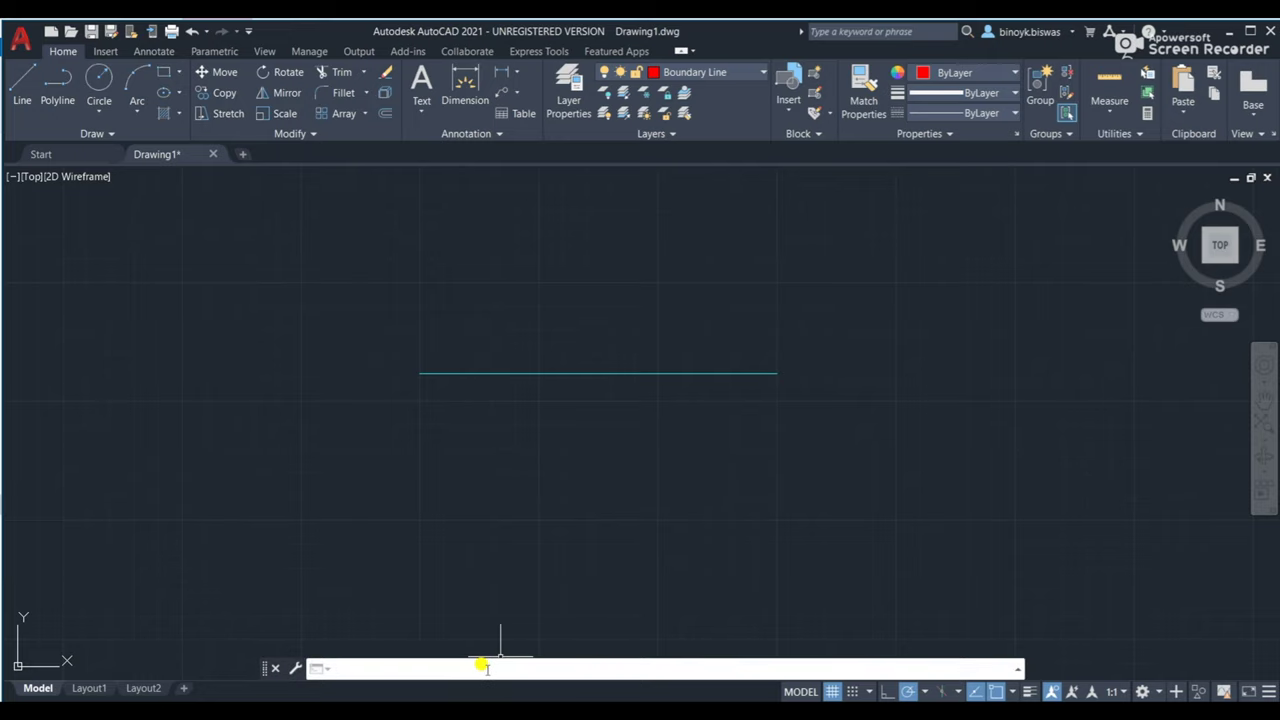
type("text")
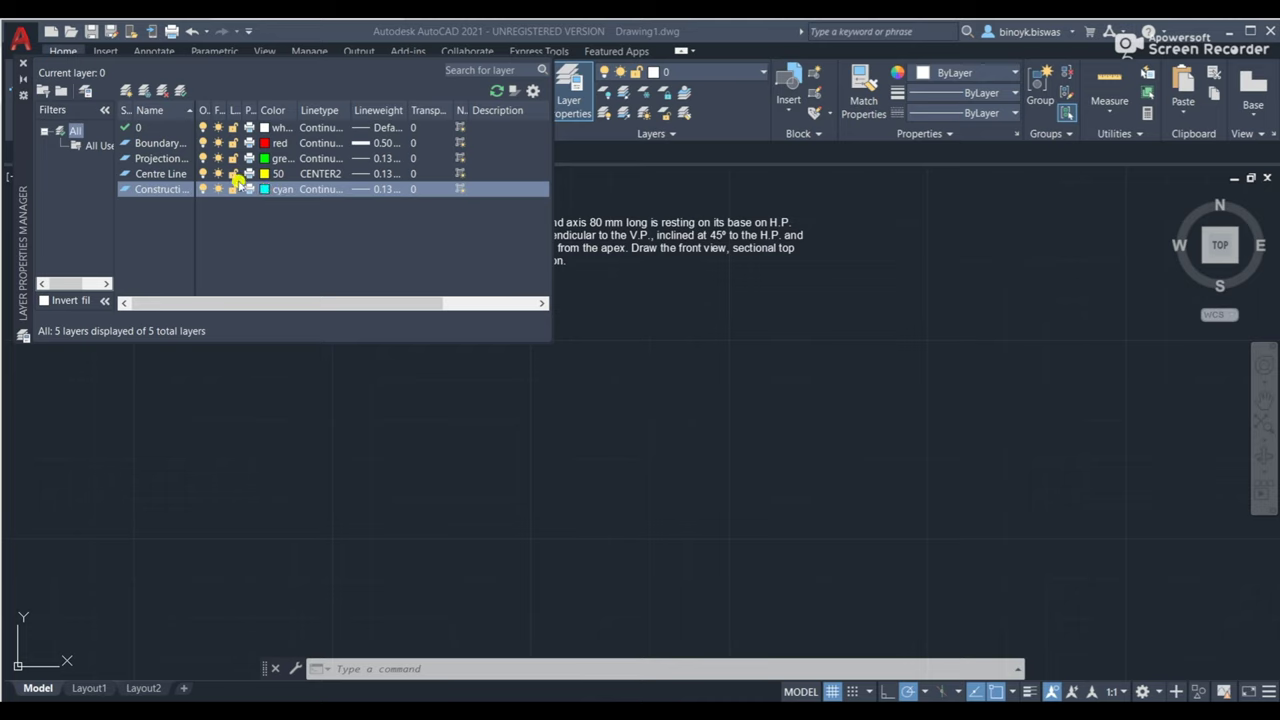
Set Construction line as the current layer and close the layer manager.
left_click(143, 190)
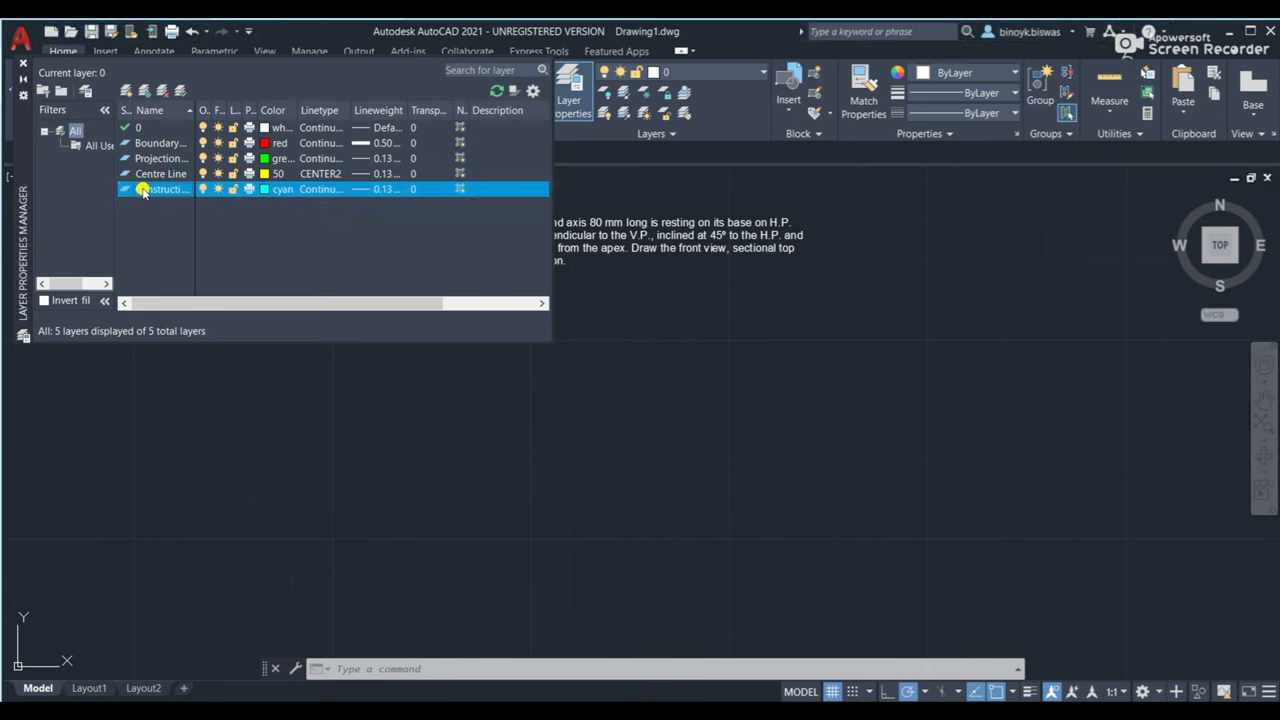
left_click(180, 91)
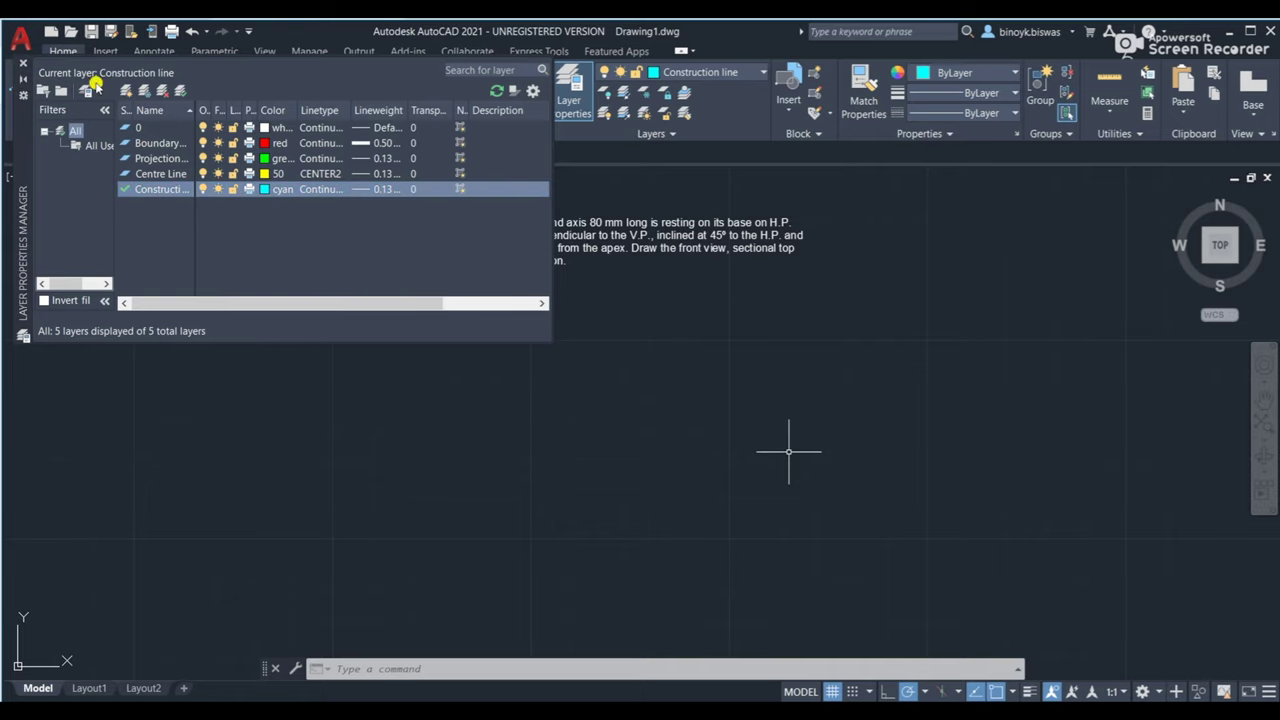
left_click(23, 63)
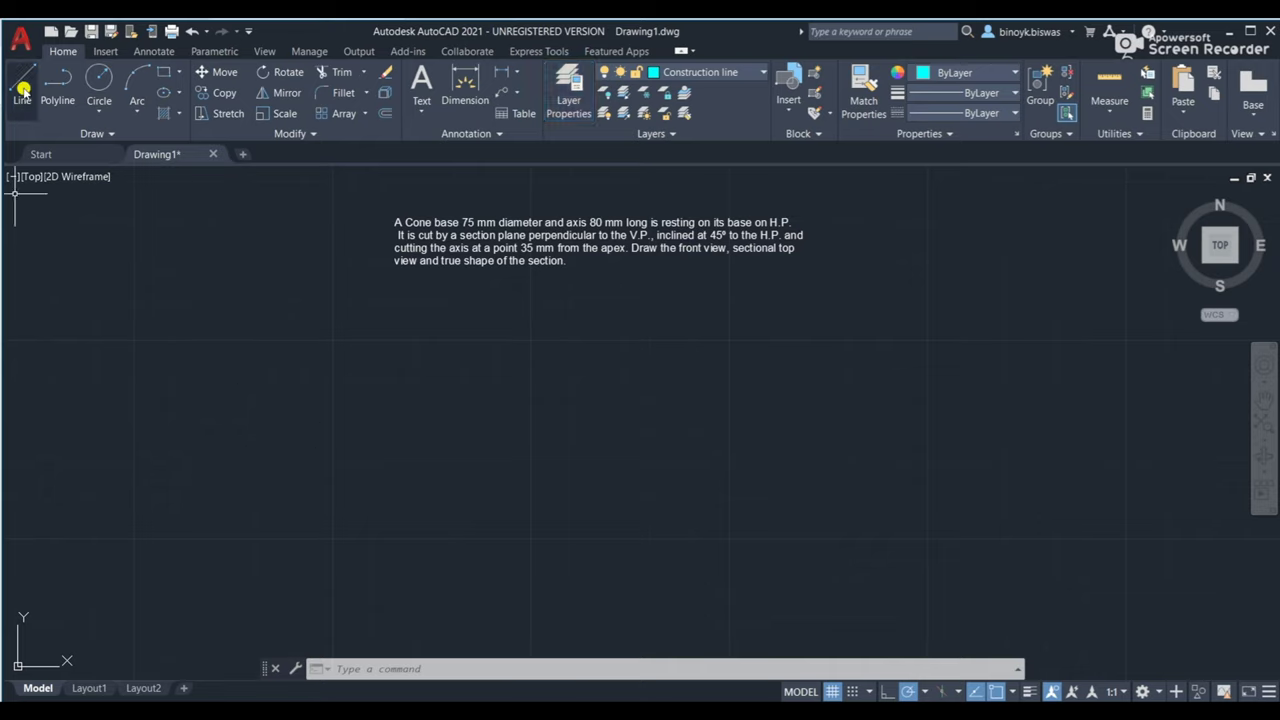
Draw a 150-long horizontal line from a picked start point below the statement.
left_click(400, 669)
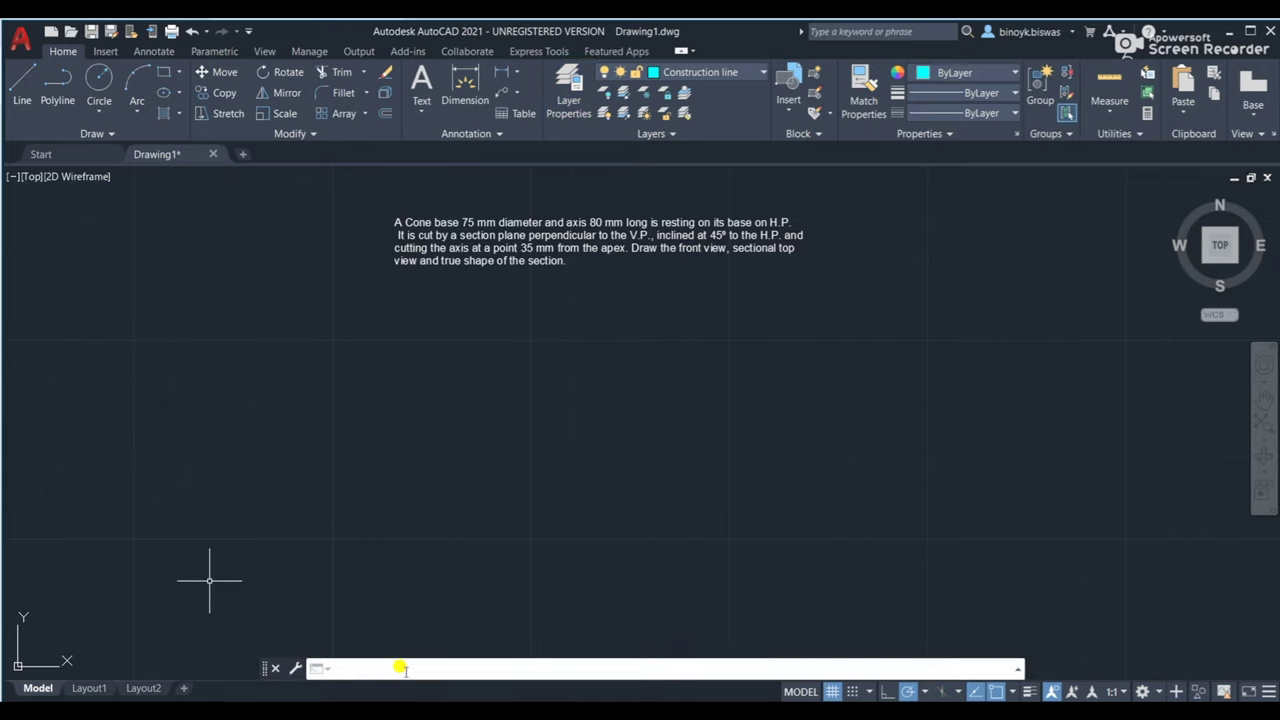
type("li")
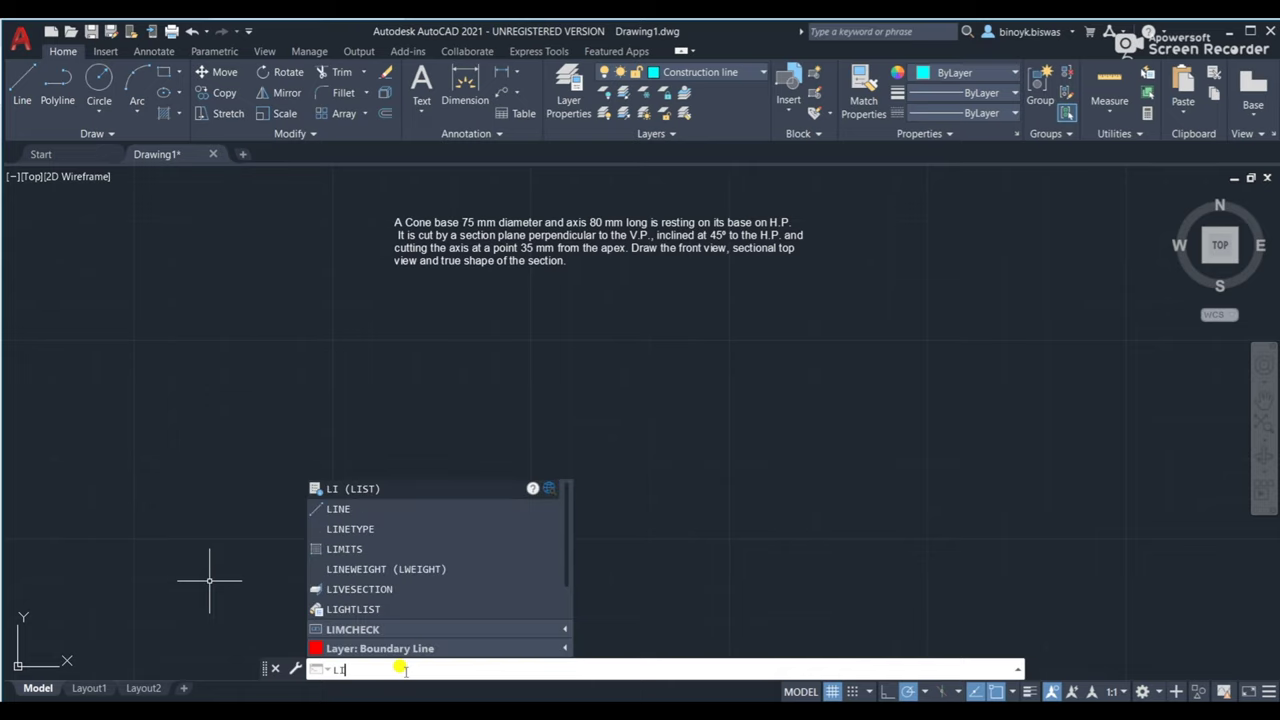
type("n")
key("Return")
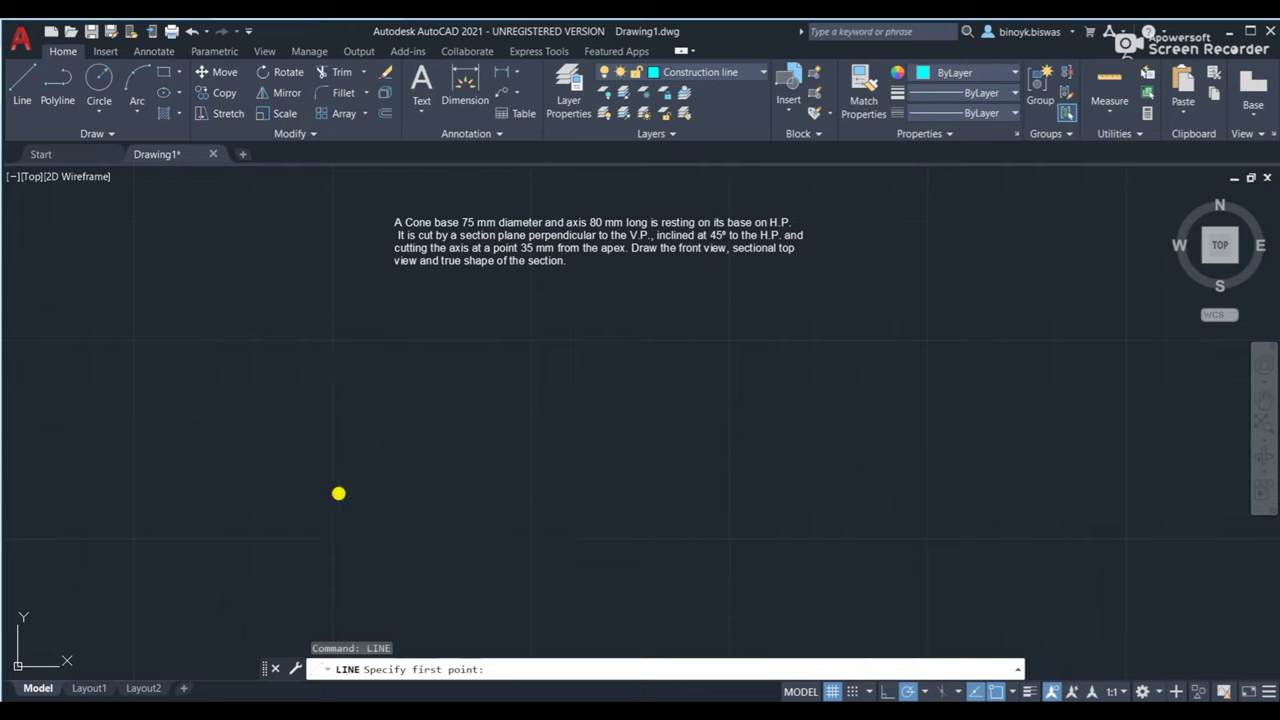
left_click(332, 492)
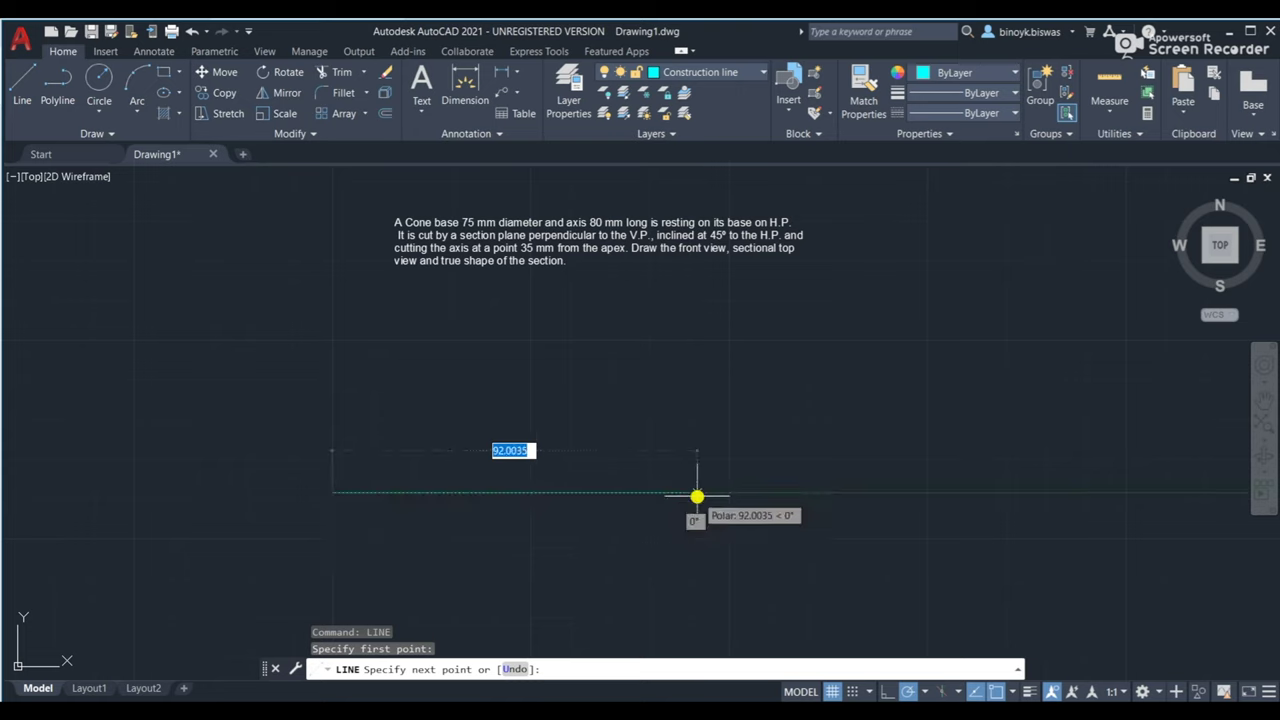
type("150")
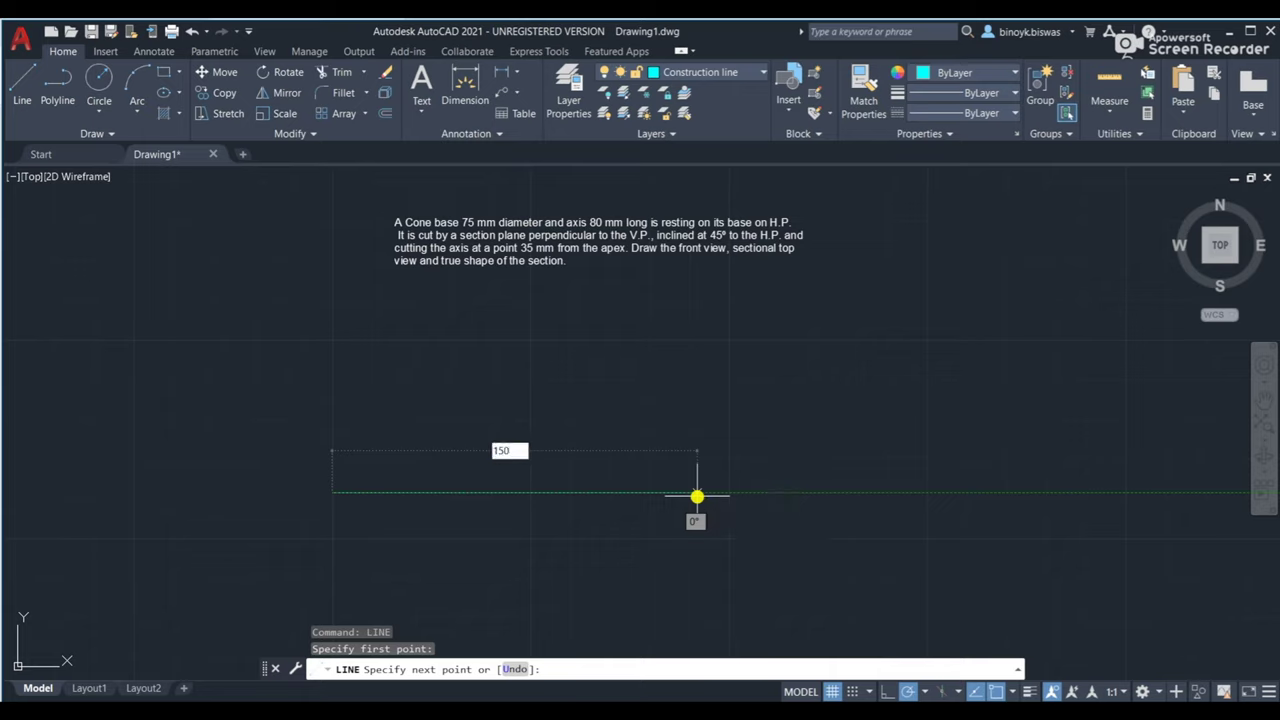
key("Return")
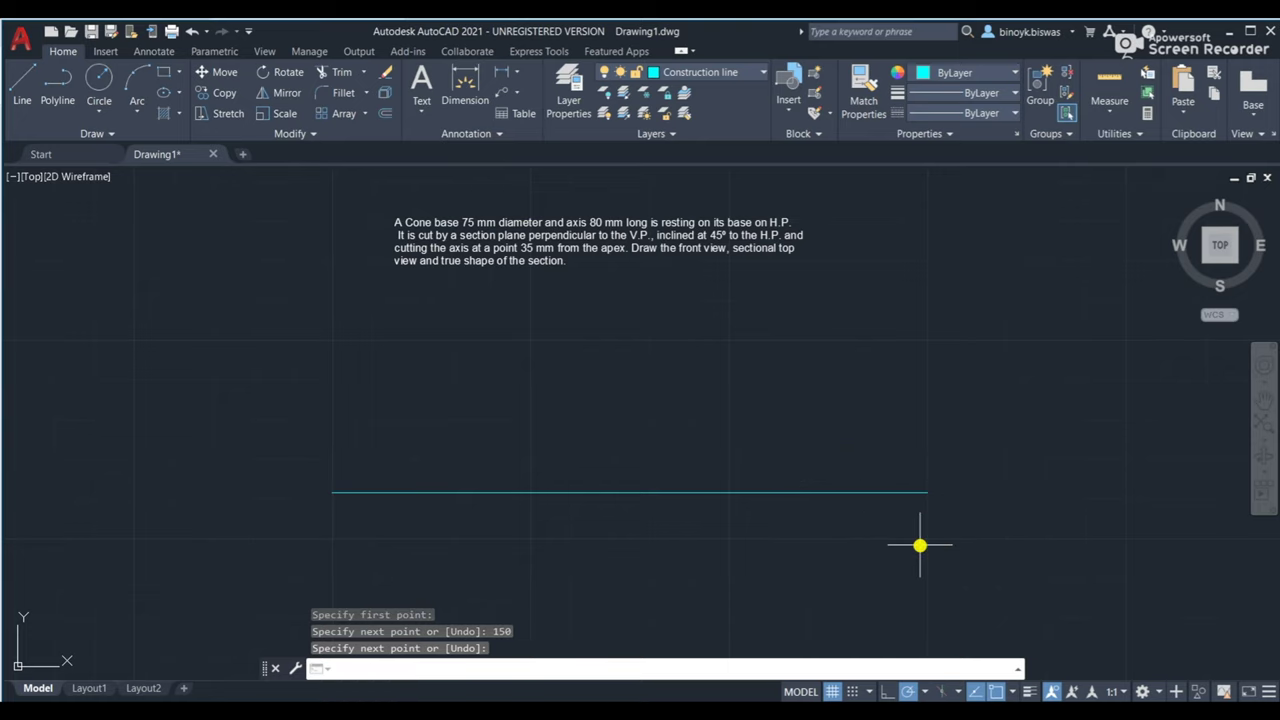
key("Return")
scroll(701, 436, "down", 2)
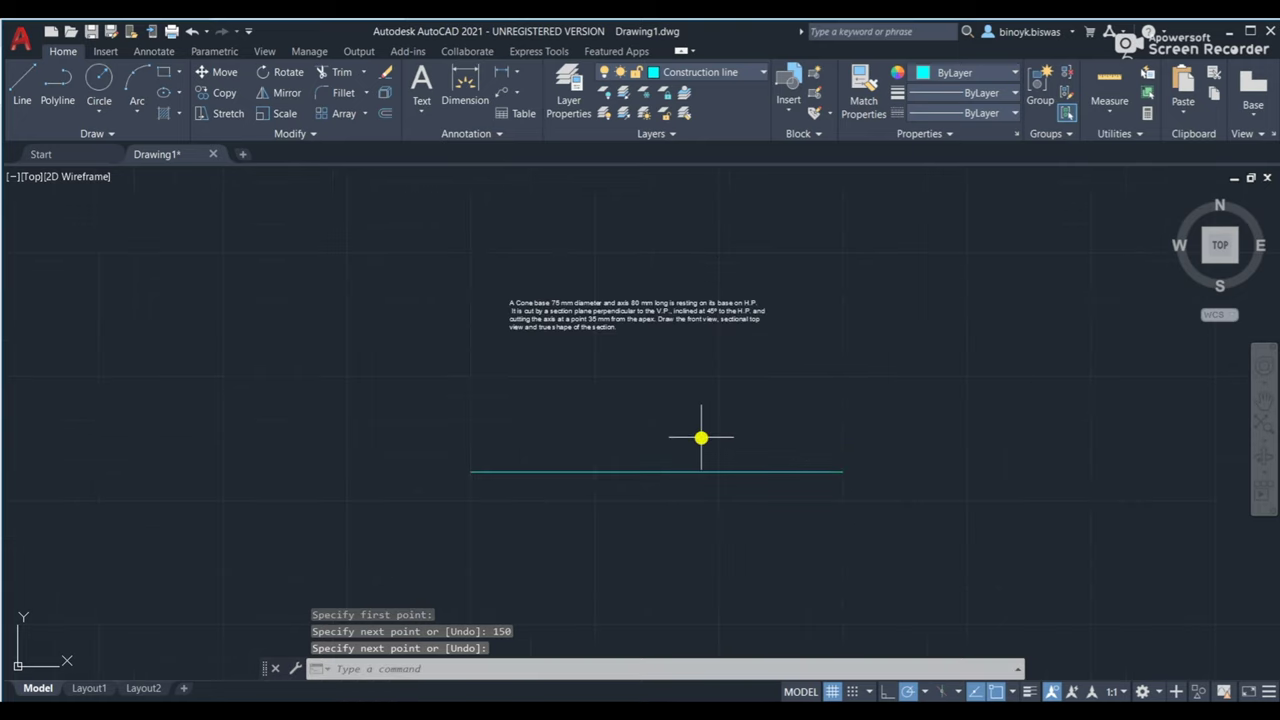
scroll(702, 436, "up", 2)
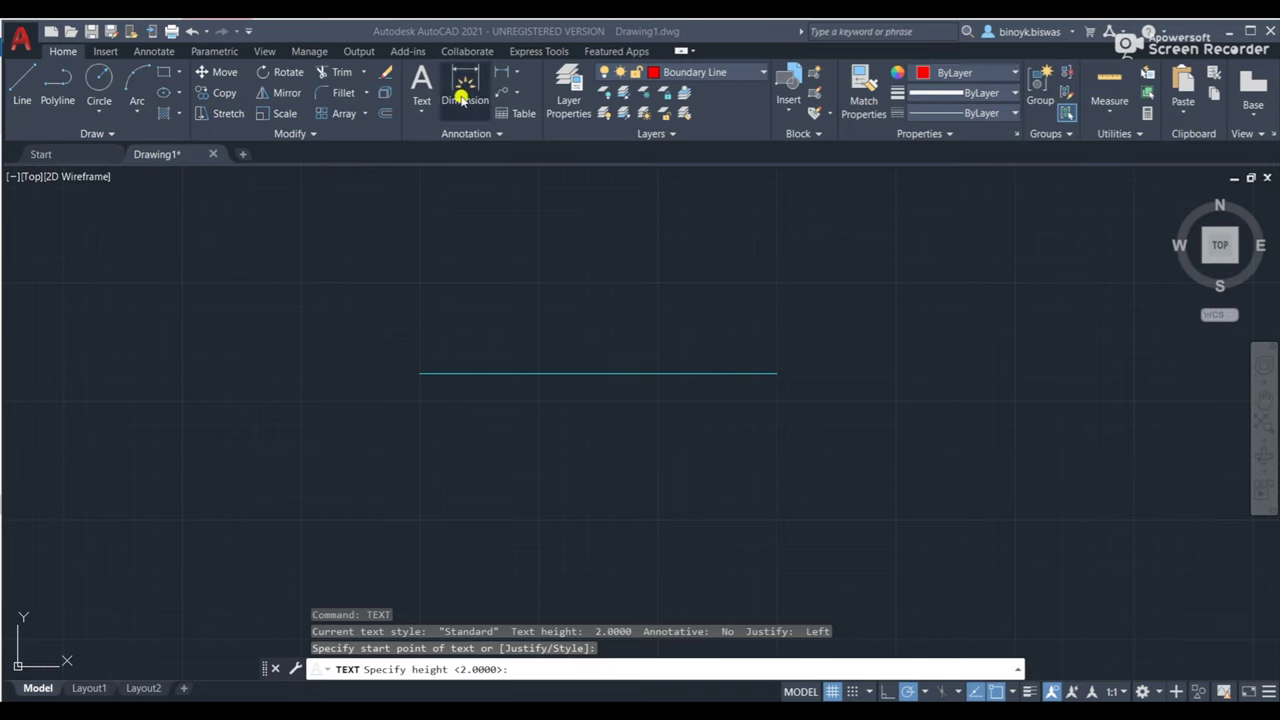
left_click(578, 80)
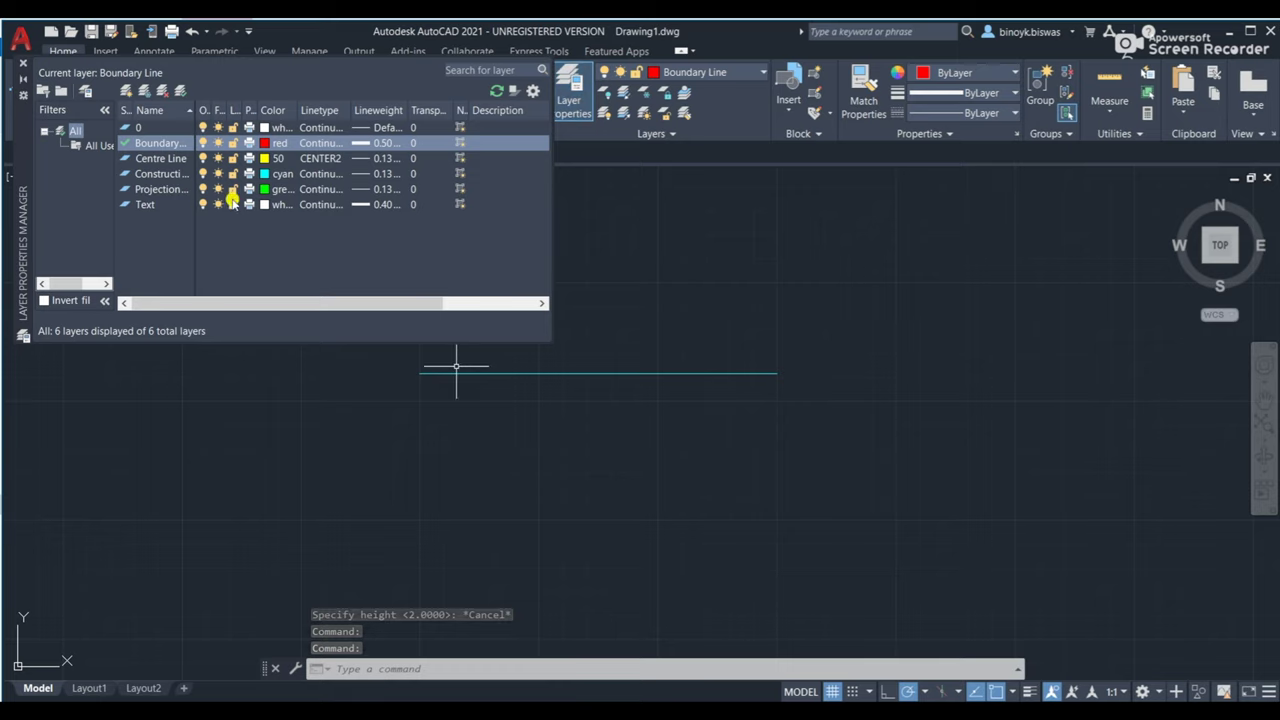
Make Text the current layer and close the layer manager.
left_click(147, 205)
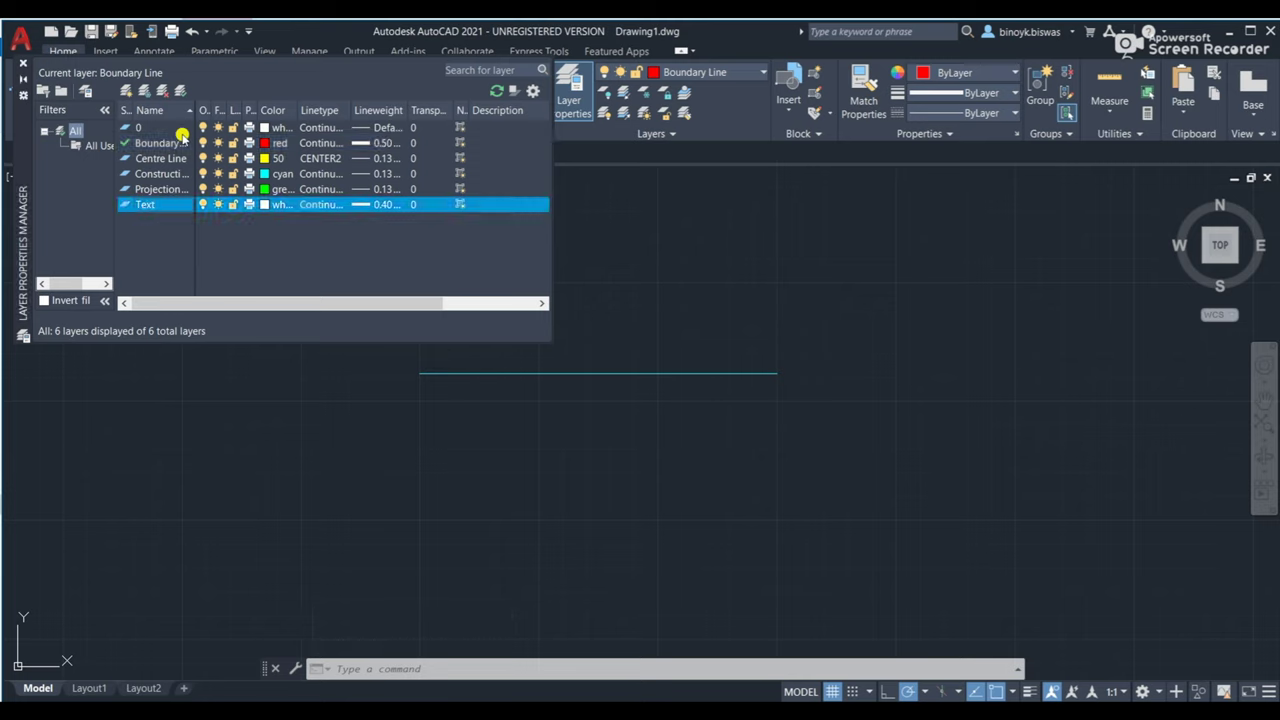
left_click(181, 91)
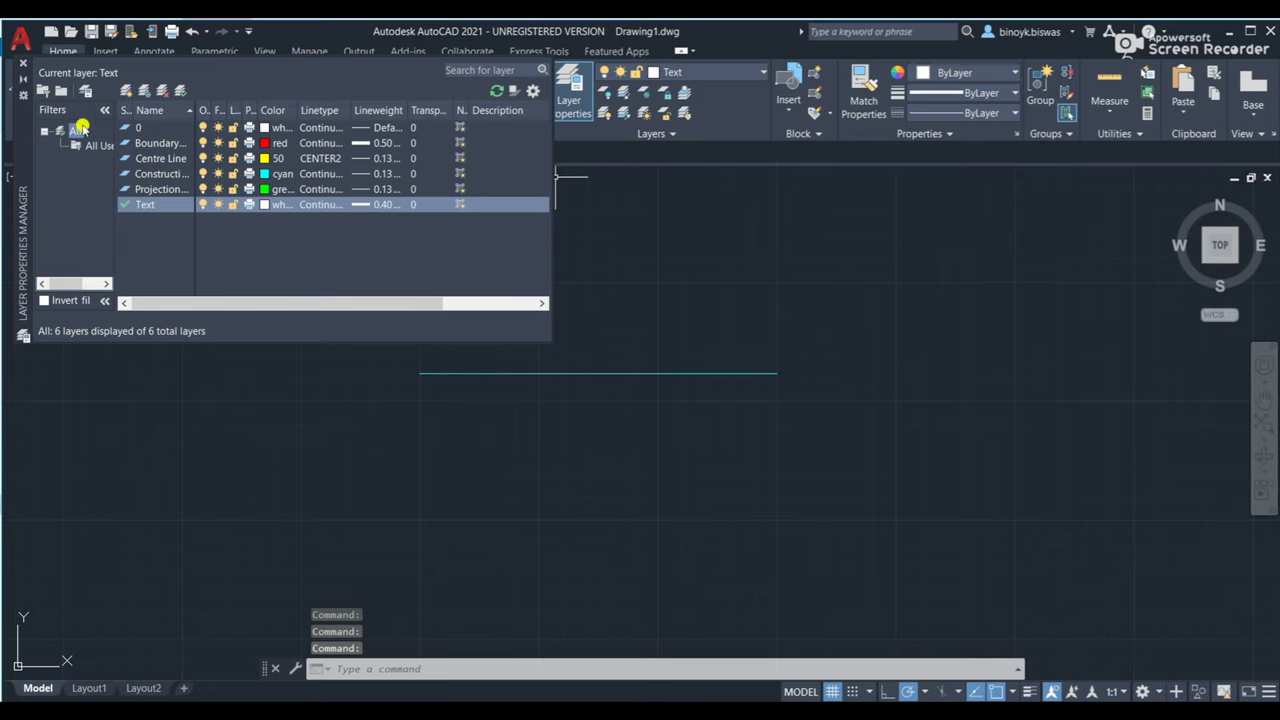
left_click(23, 62)
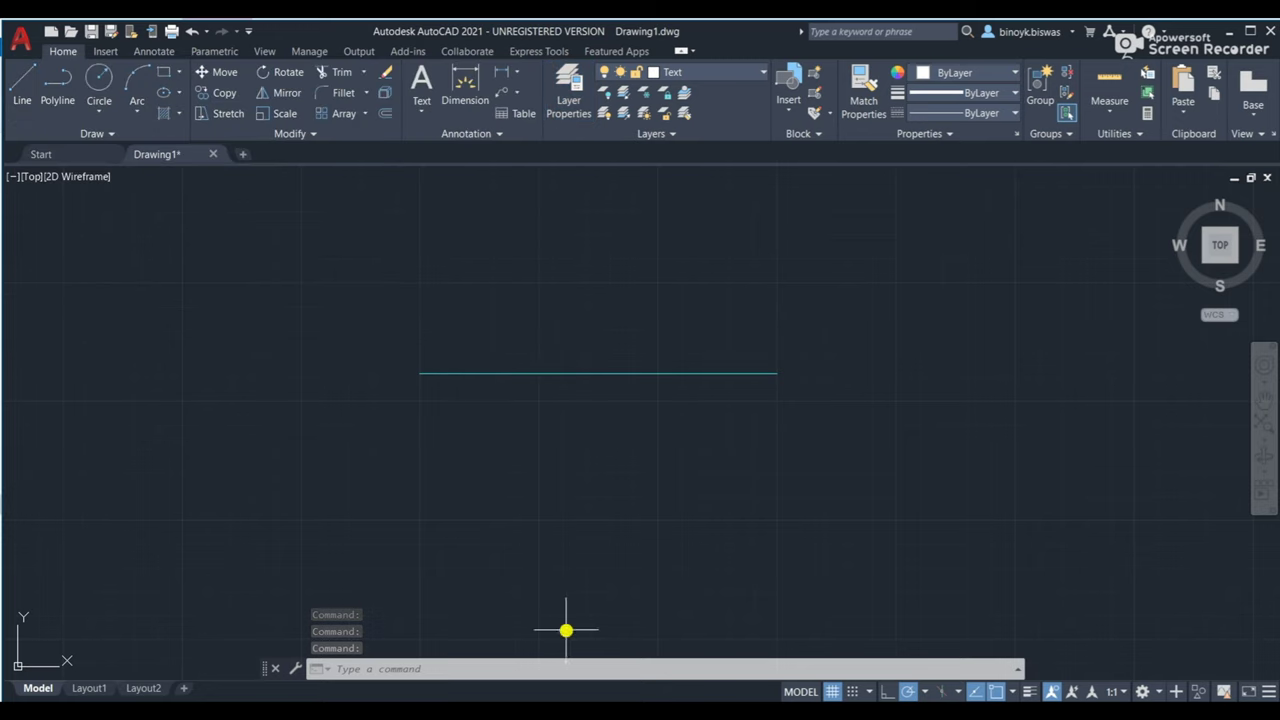
Add the 'VP' label at height 5, rotation 0, above the line's right end.
left_click(388, 668)
type("text")
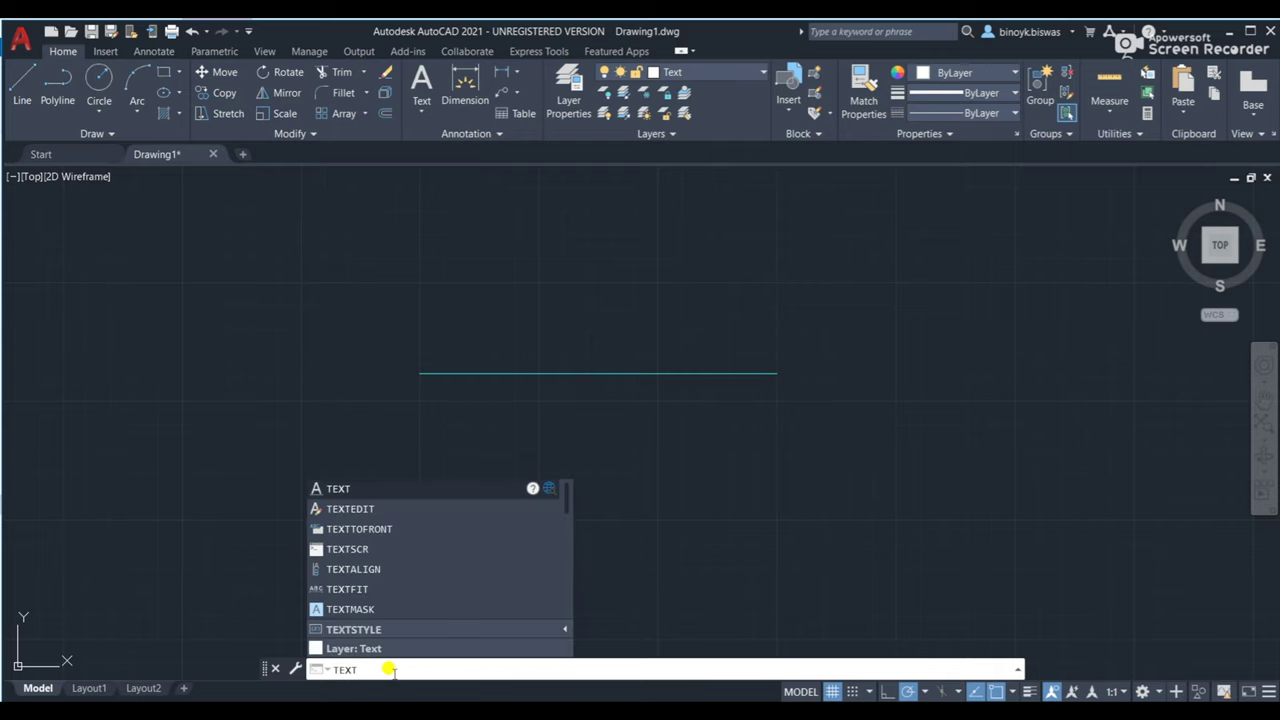
key("Return")
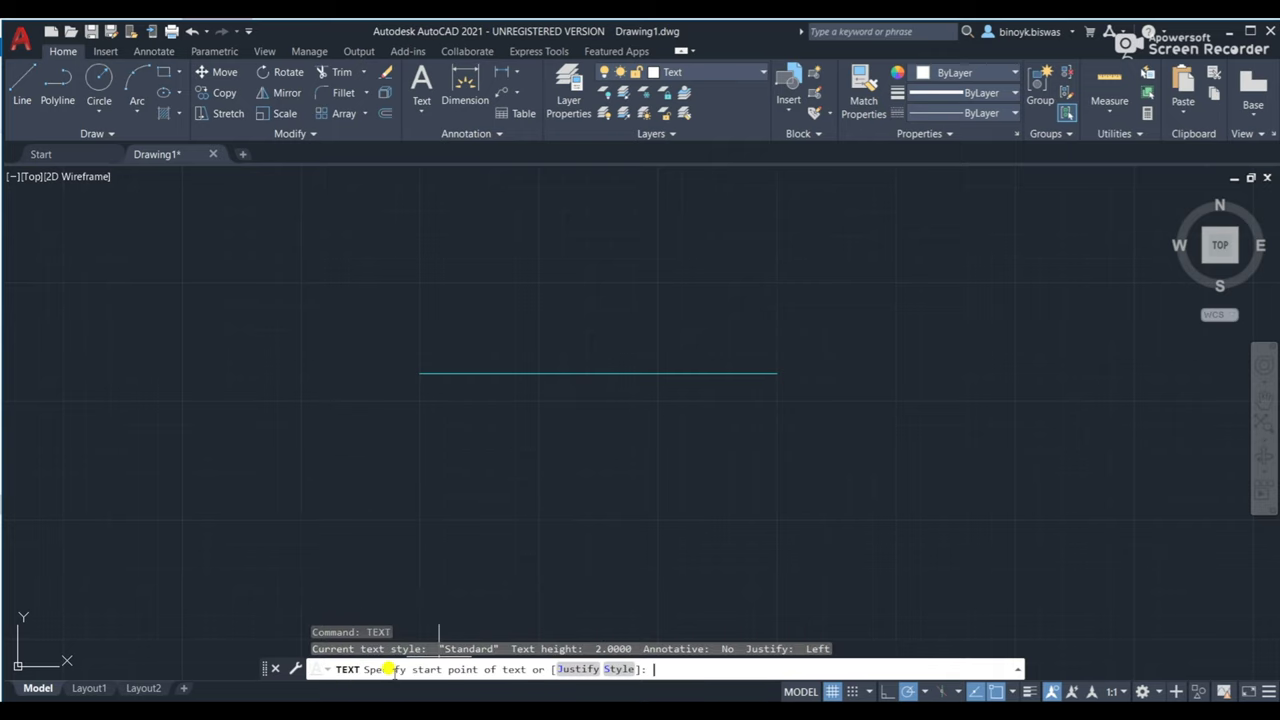
left_click(754, 356)
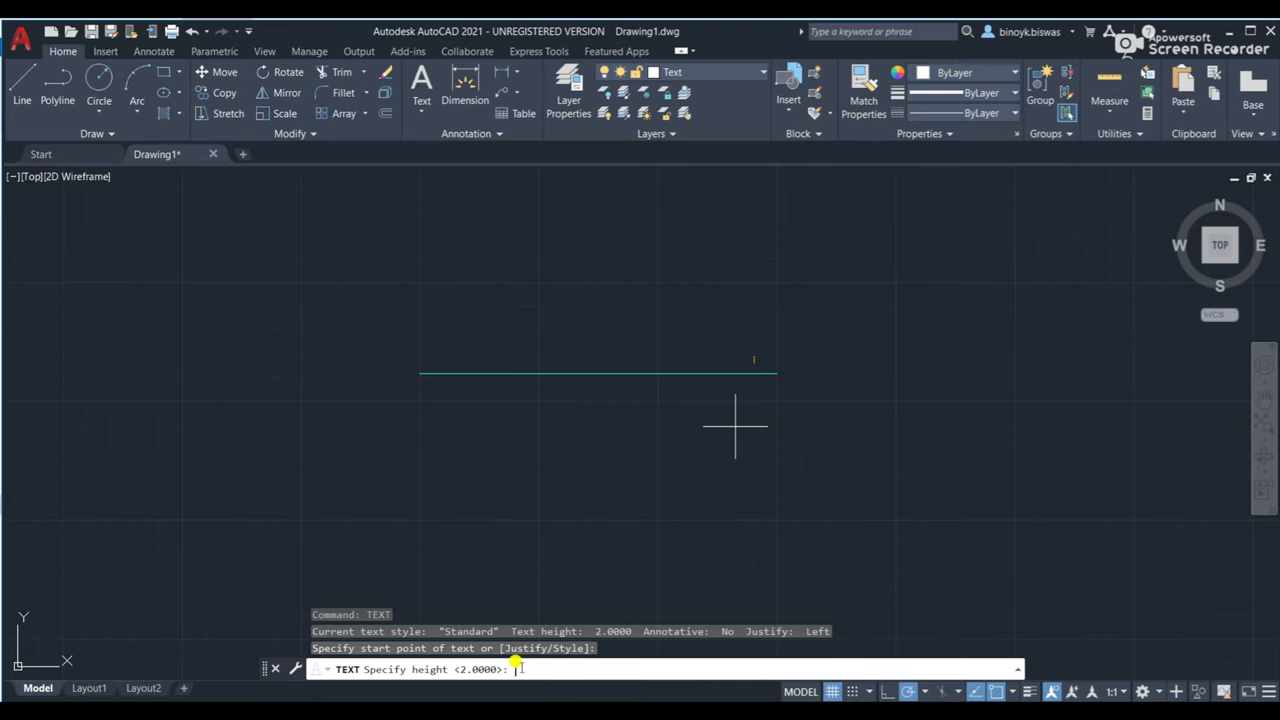
key("Return")
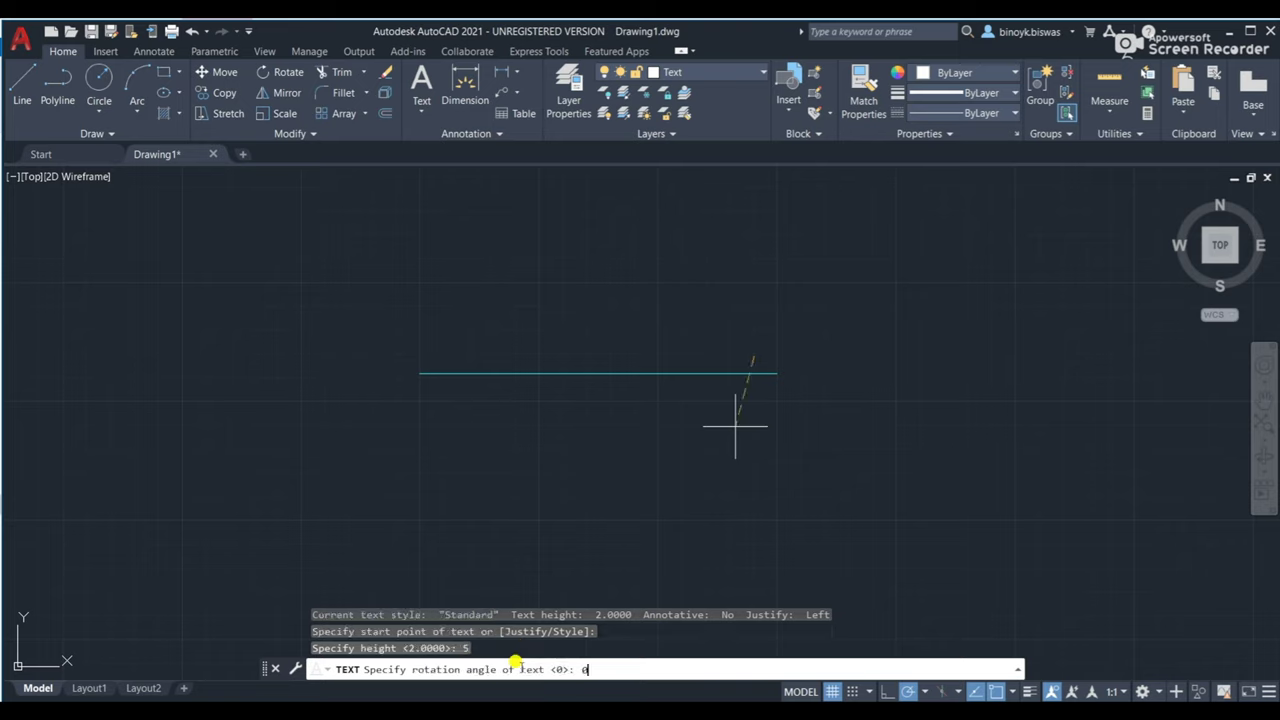
key("Return")
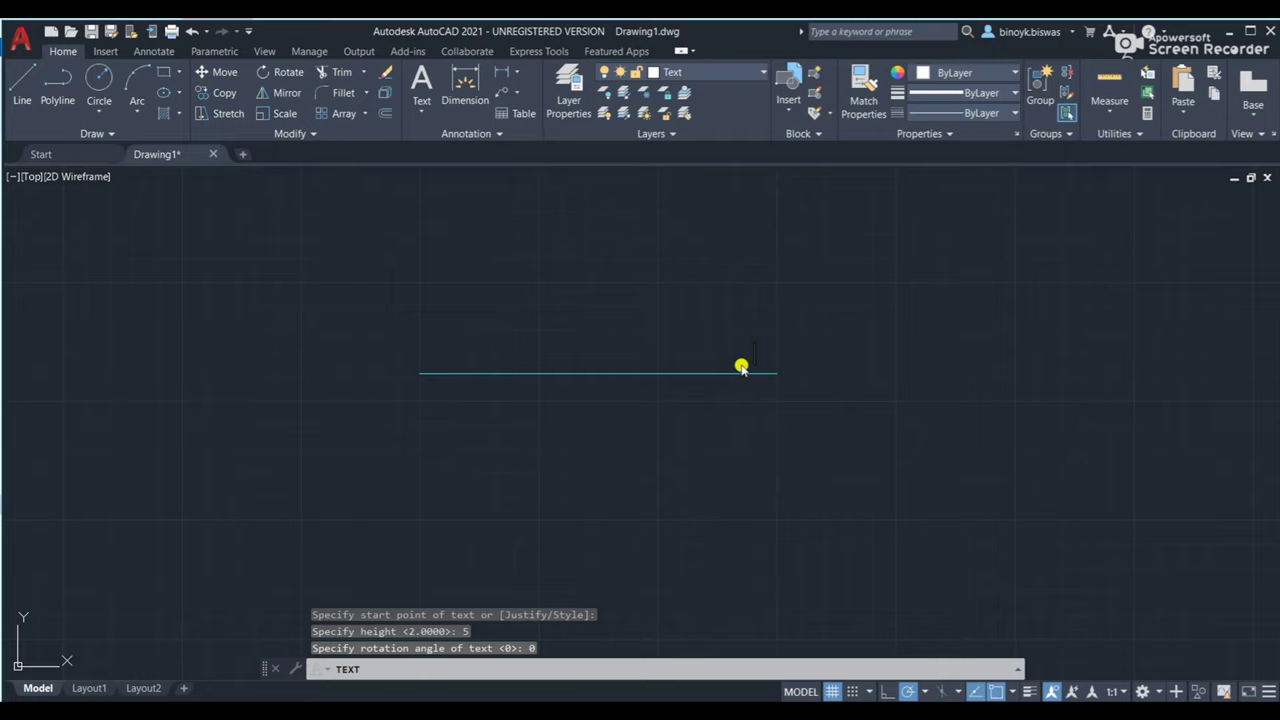
type("M")
type("P")
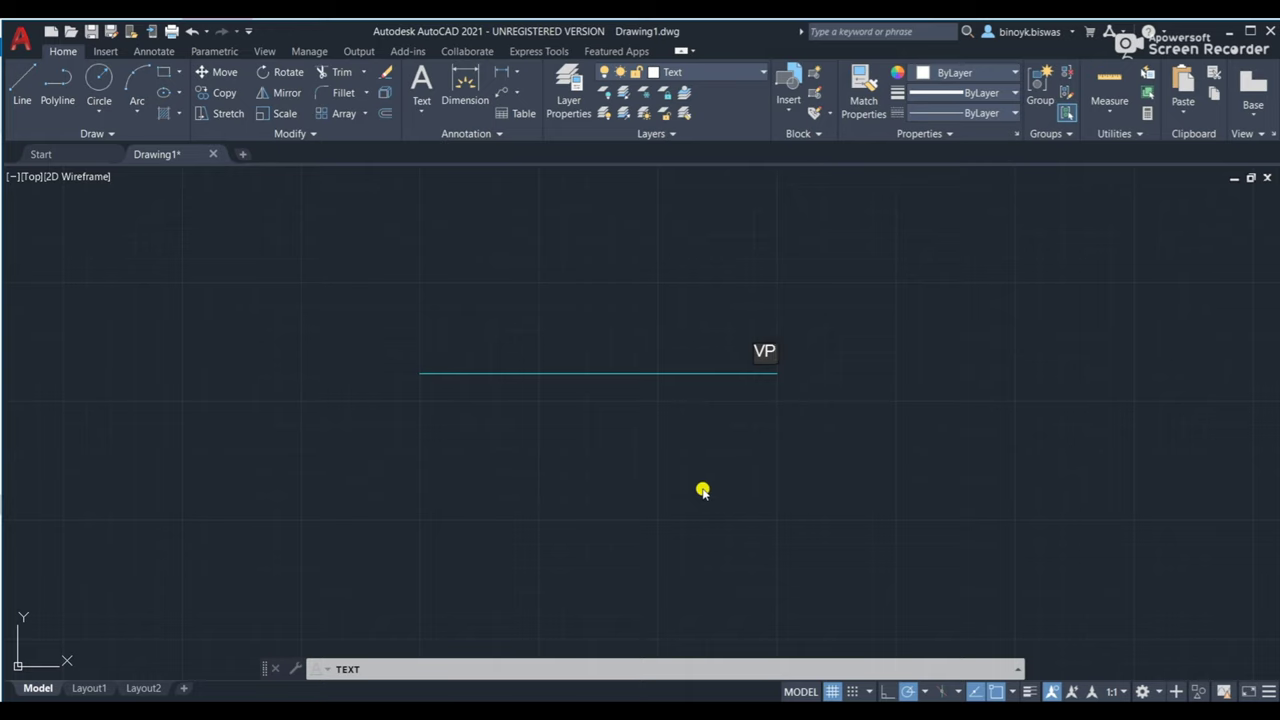
left_click(774, 378)
left_click(366, 669)
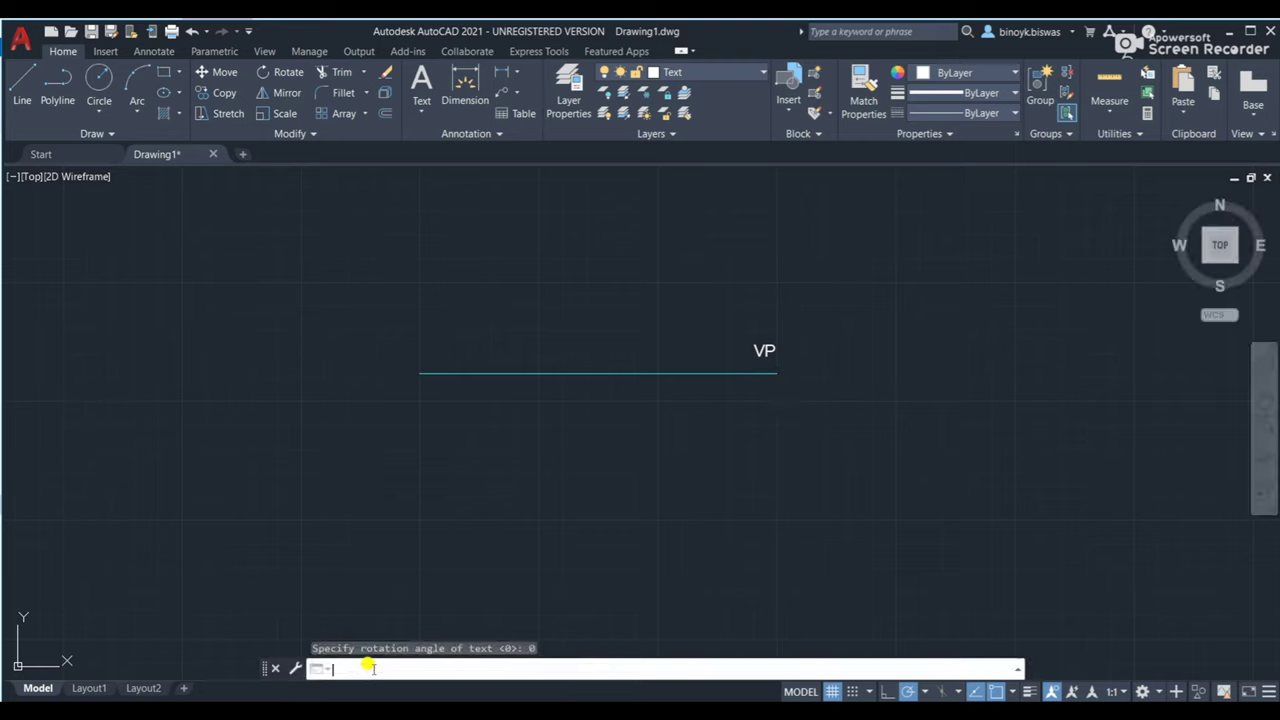
Place an 'HP' text label at height 5, rotation 0, below the reference line's right end.
type("text")
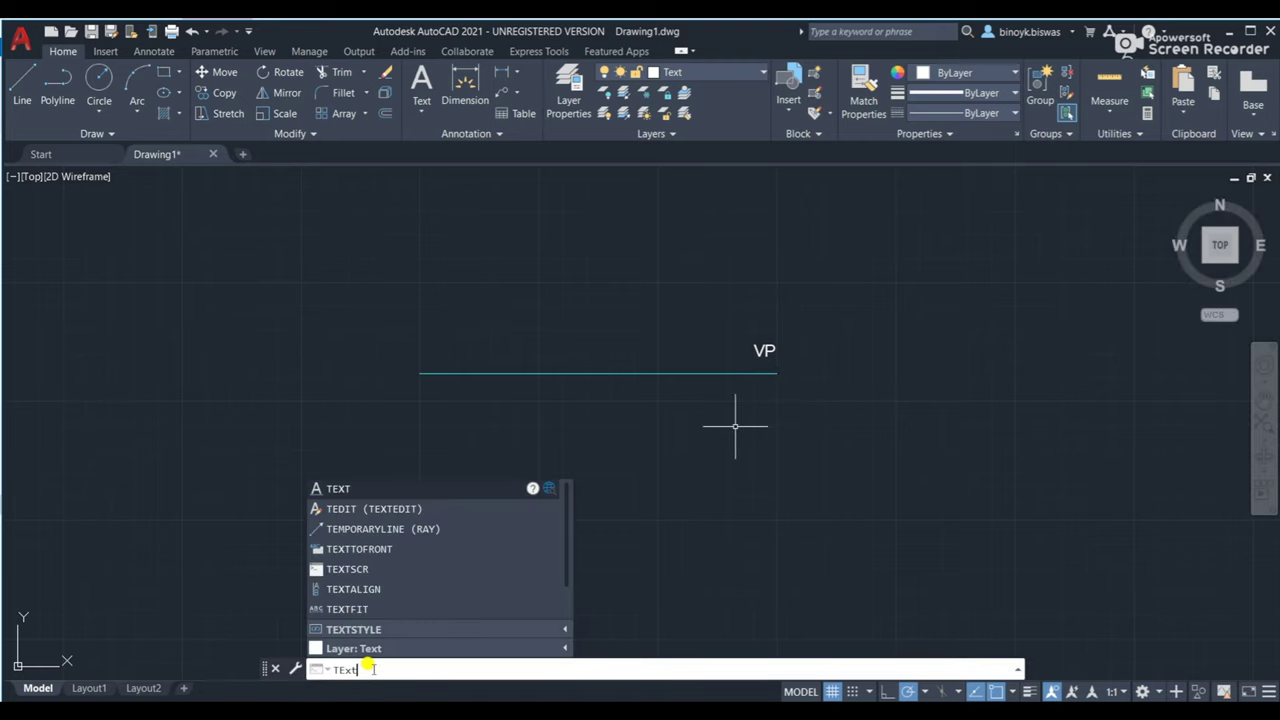
left_click(341, 489)
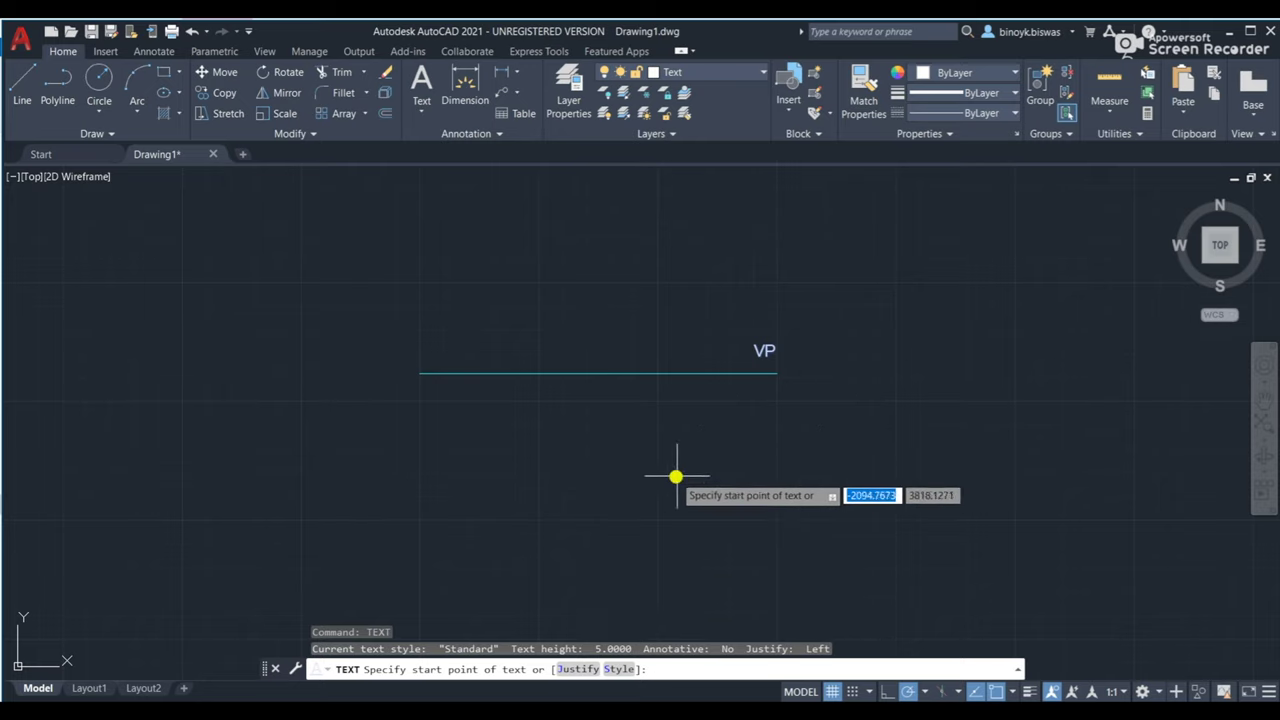
left_click(759, 403)
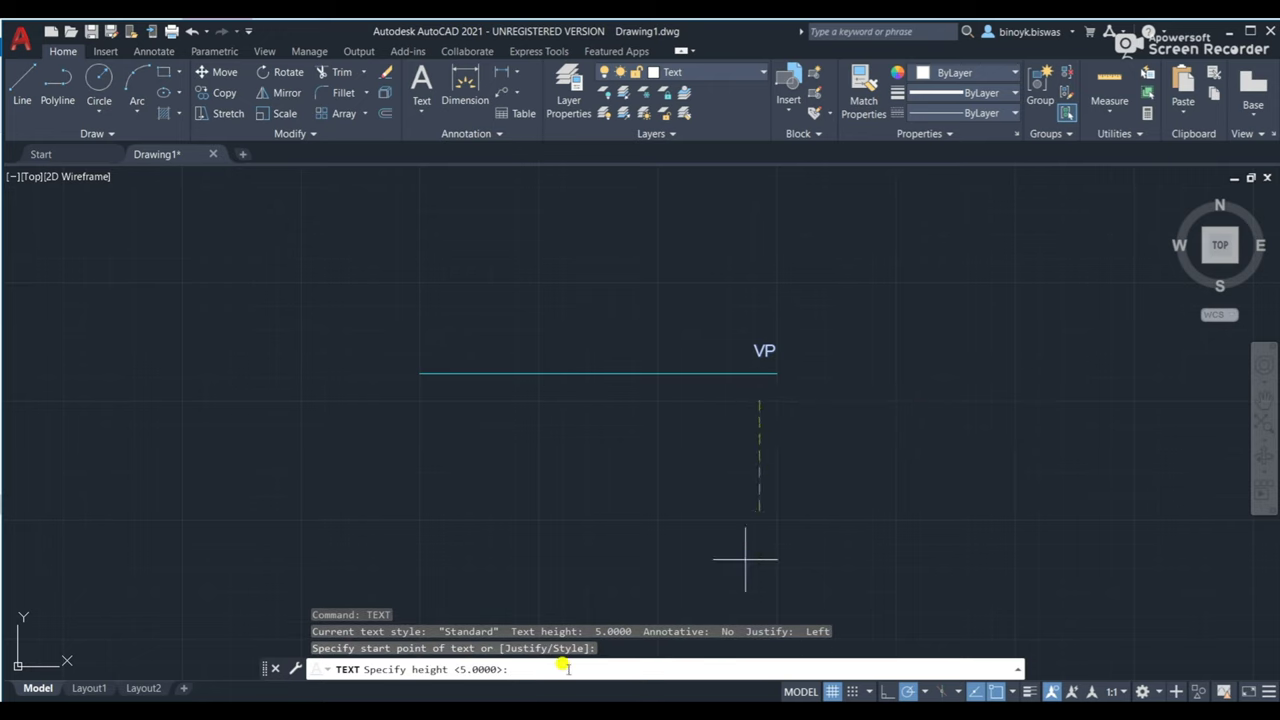
type("5")
key("Return")
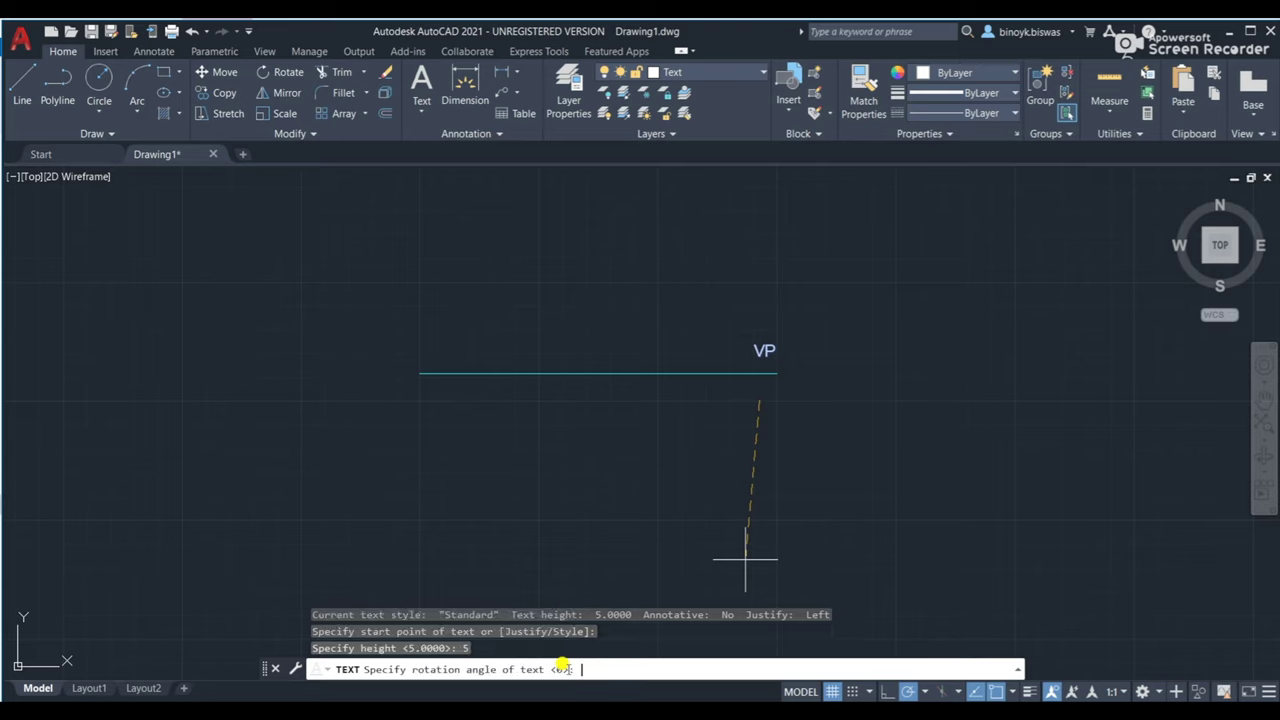
key("Return")
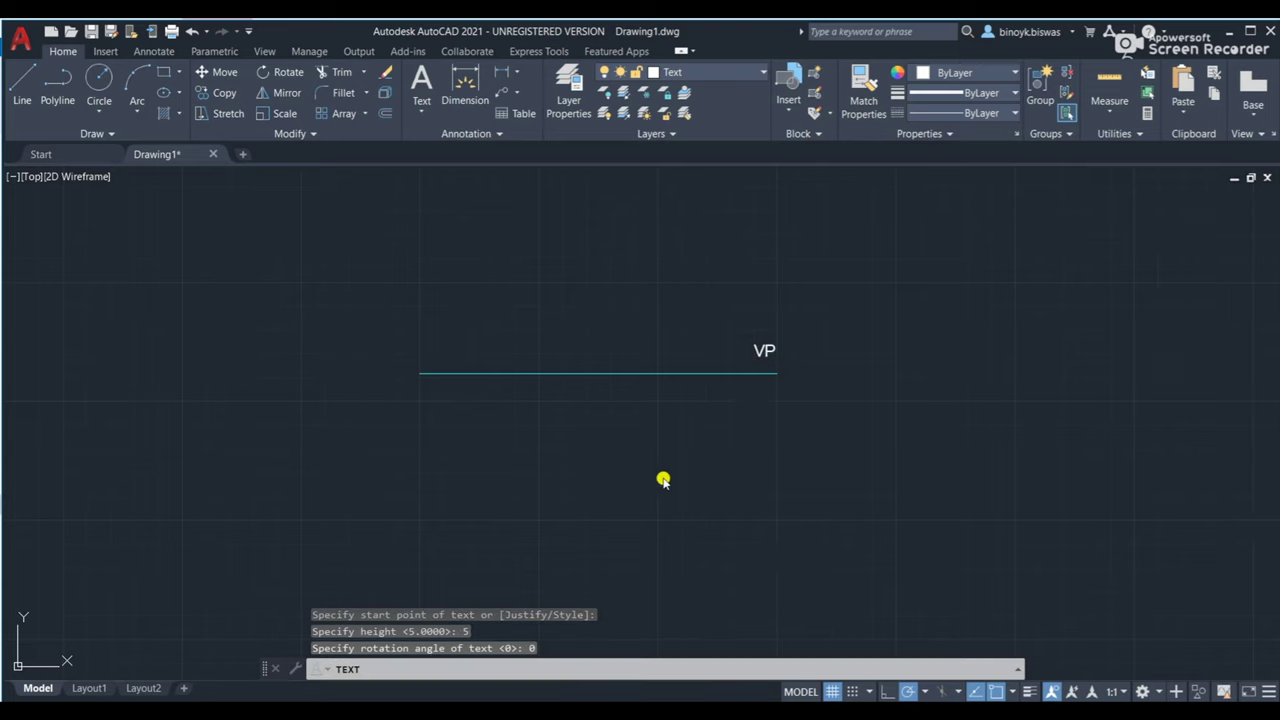
type("HP")
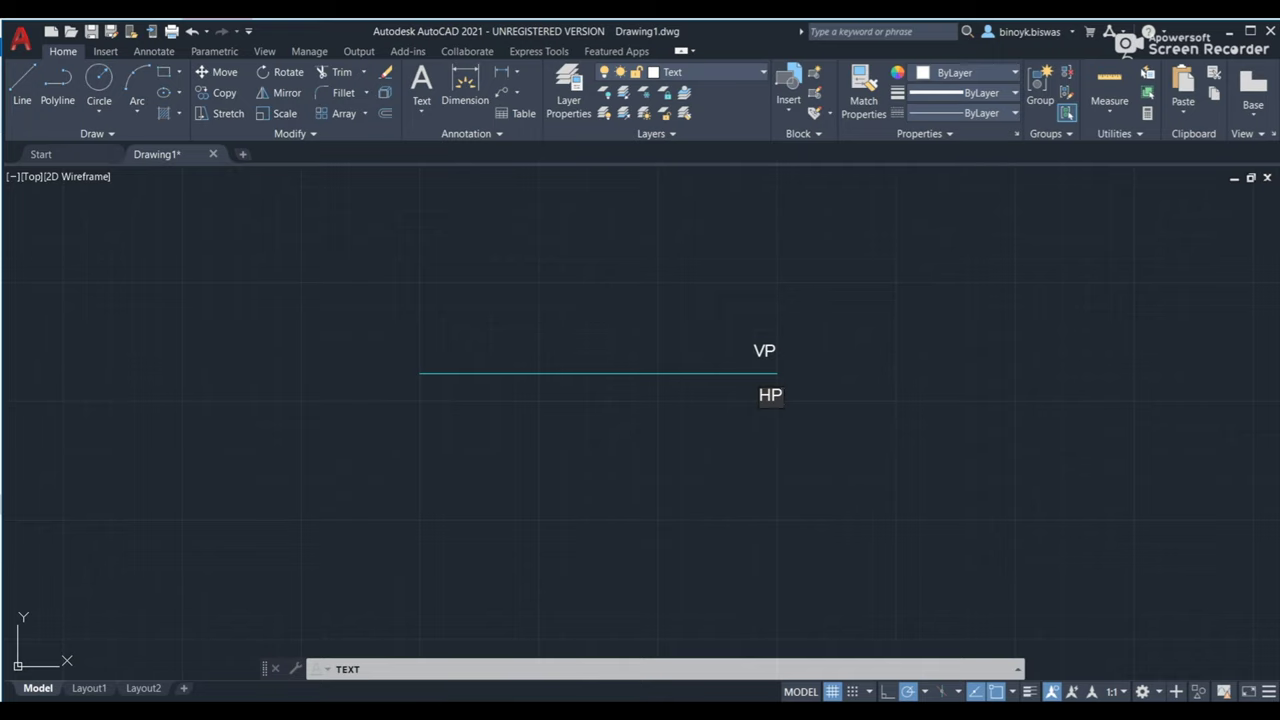
mouse_move(391, 715)
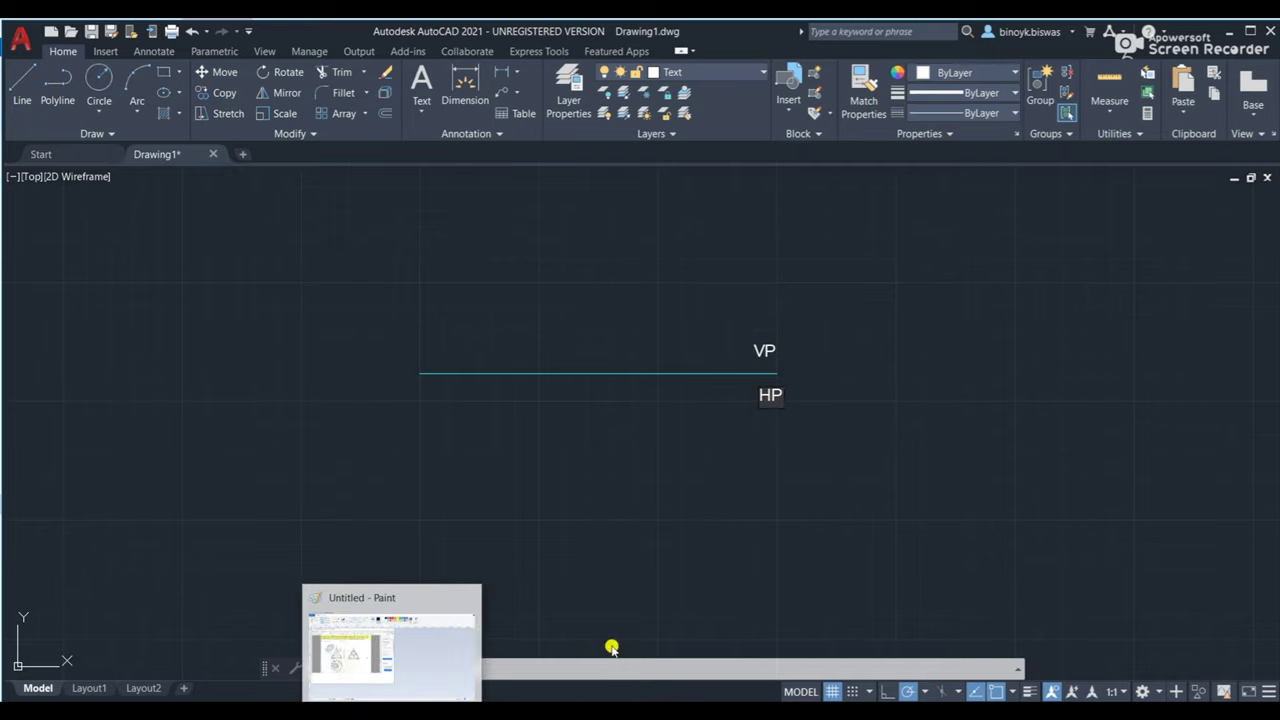
left_click(616, 608)
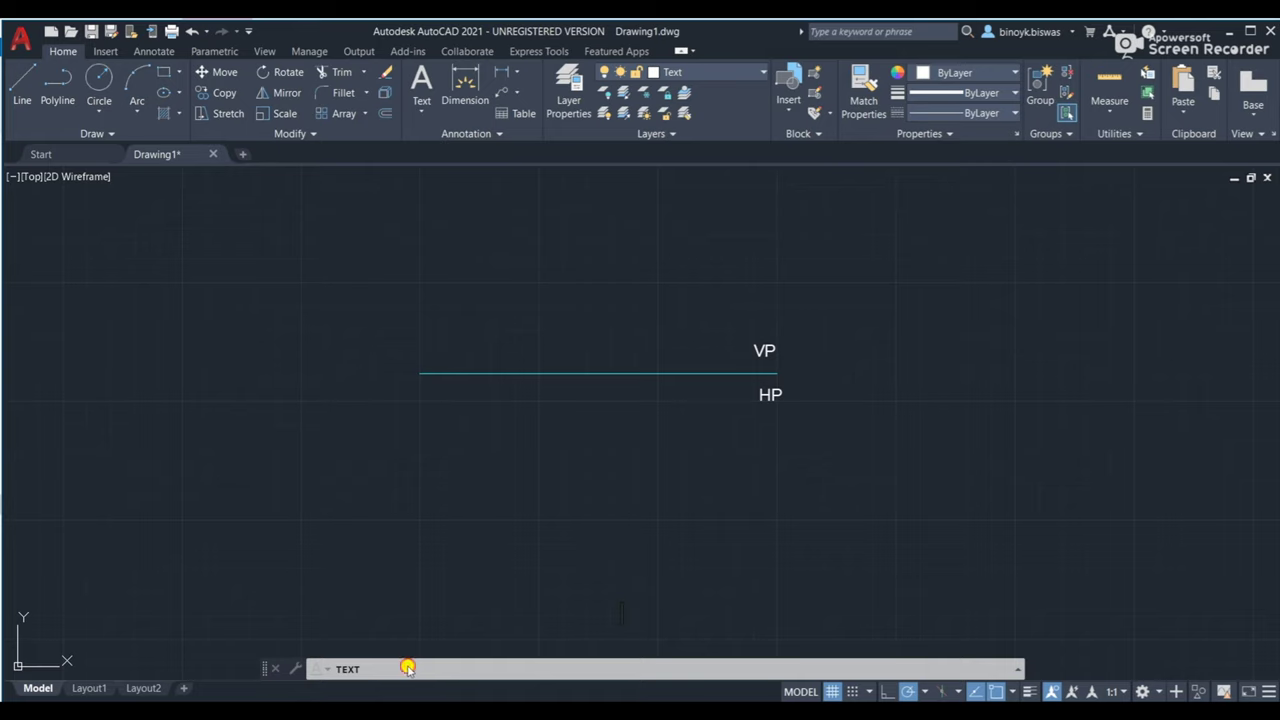
key("Return")
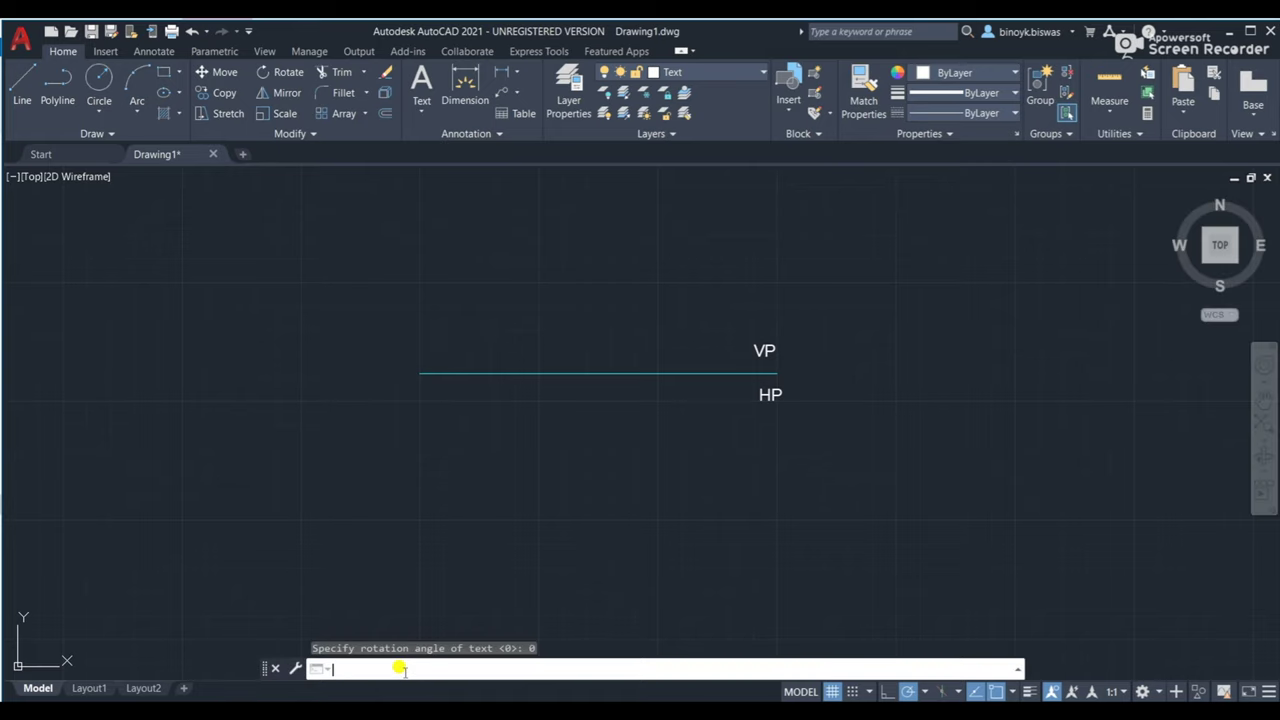
Start a 'Reference Line' text label at the VP/HP line's right end, height 5, rotation 0.
type("R")
type("te")
type("xt")
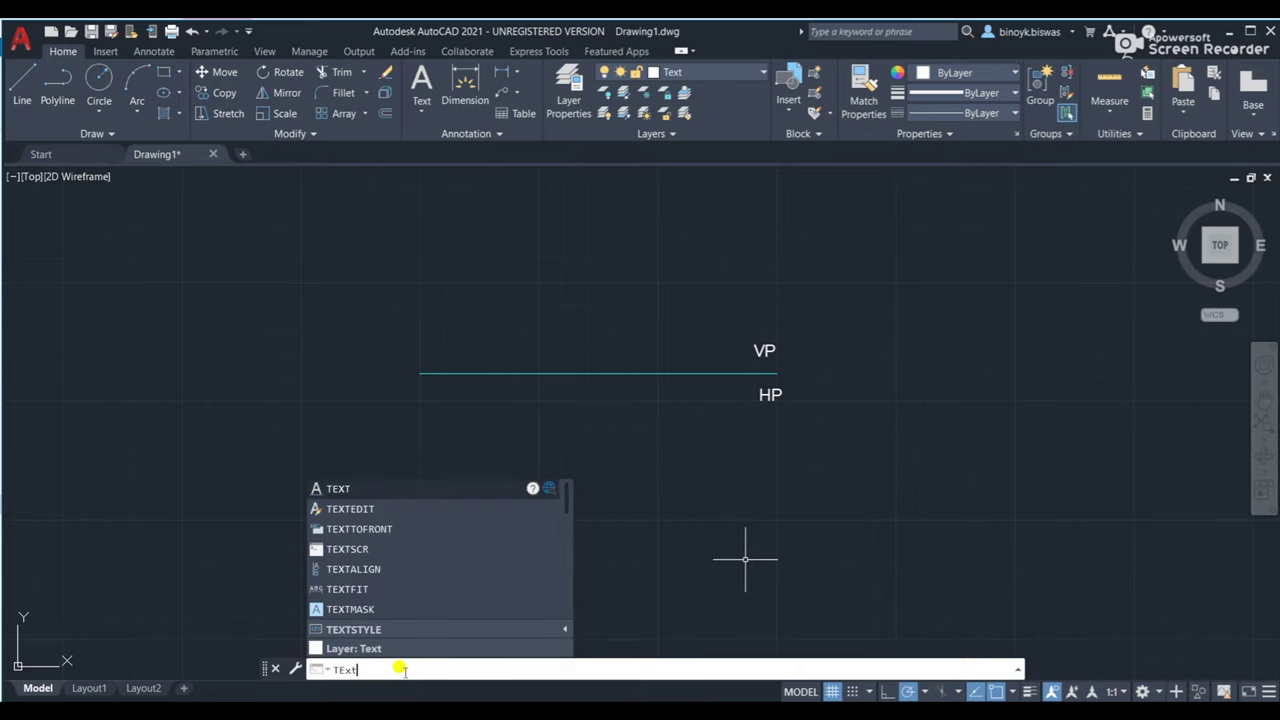
left_click(349, 489)
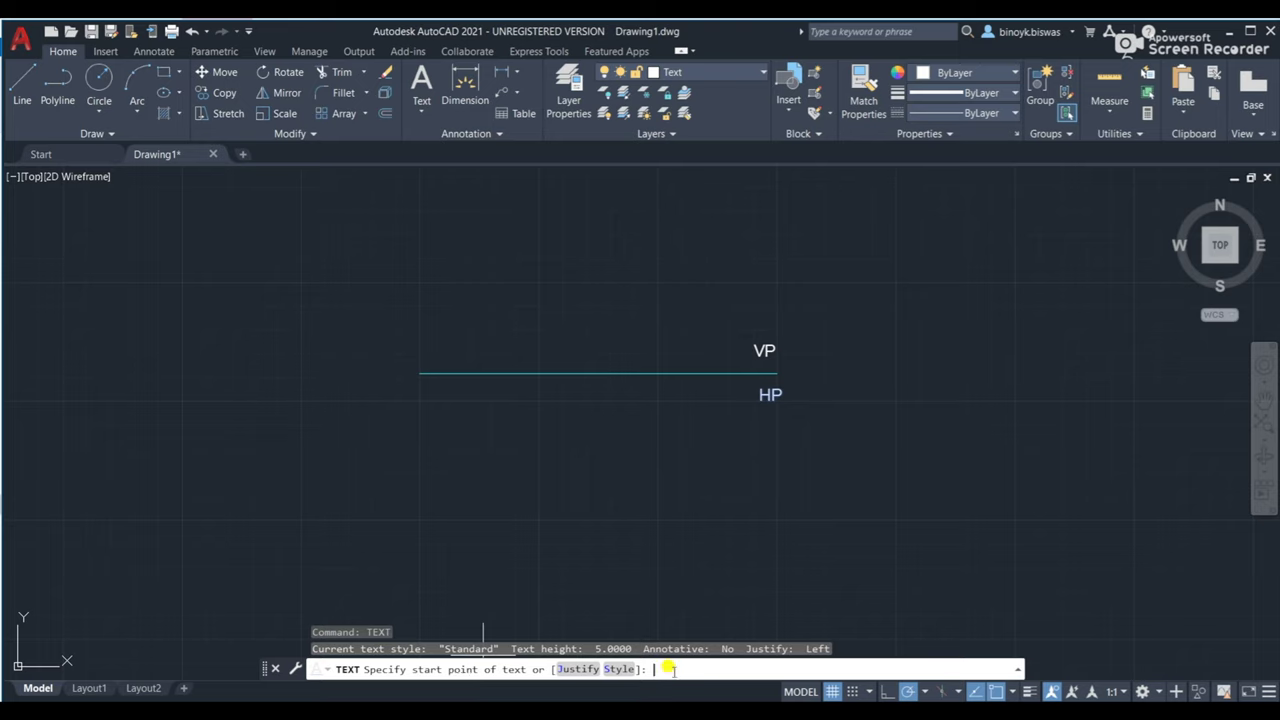
left_click(806, 373)
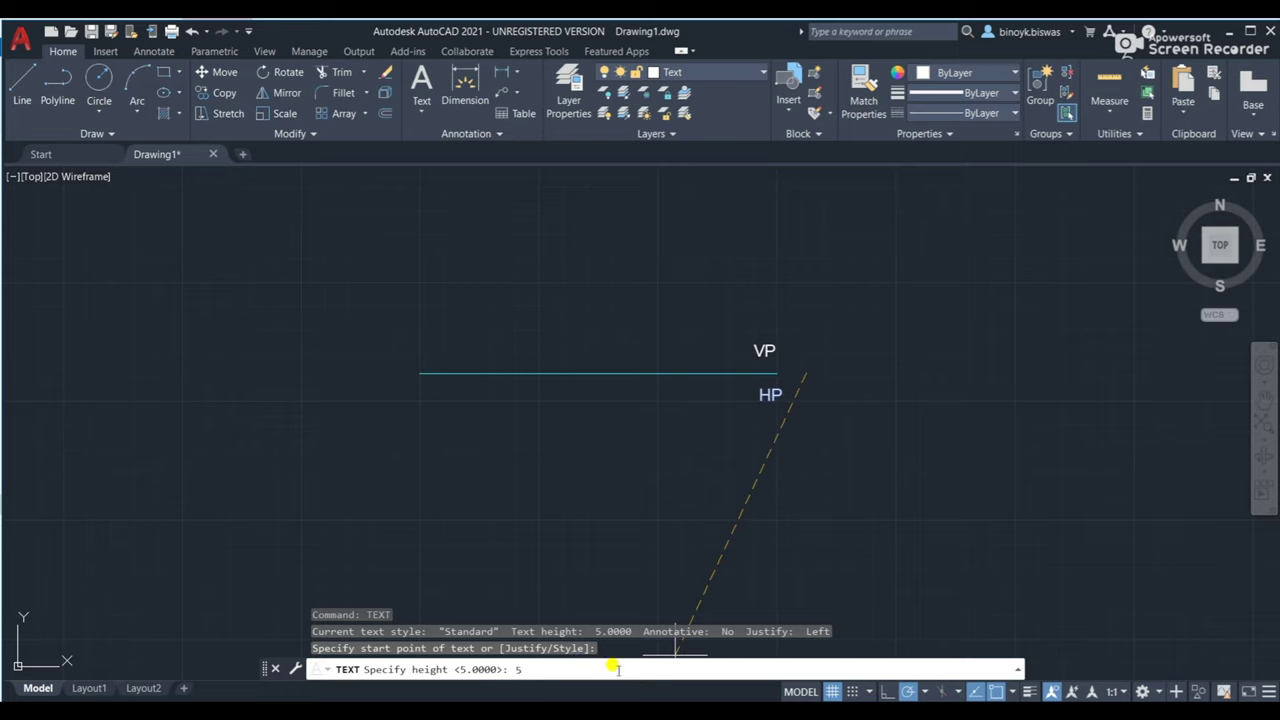
key("Return")
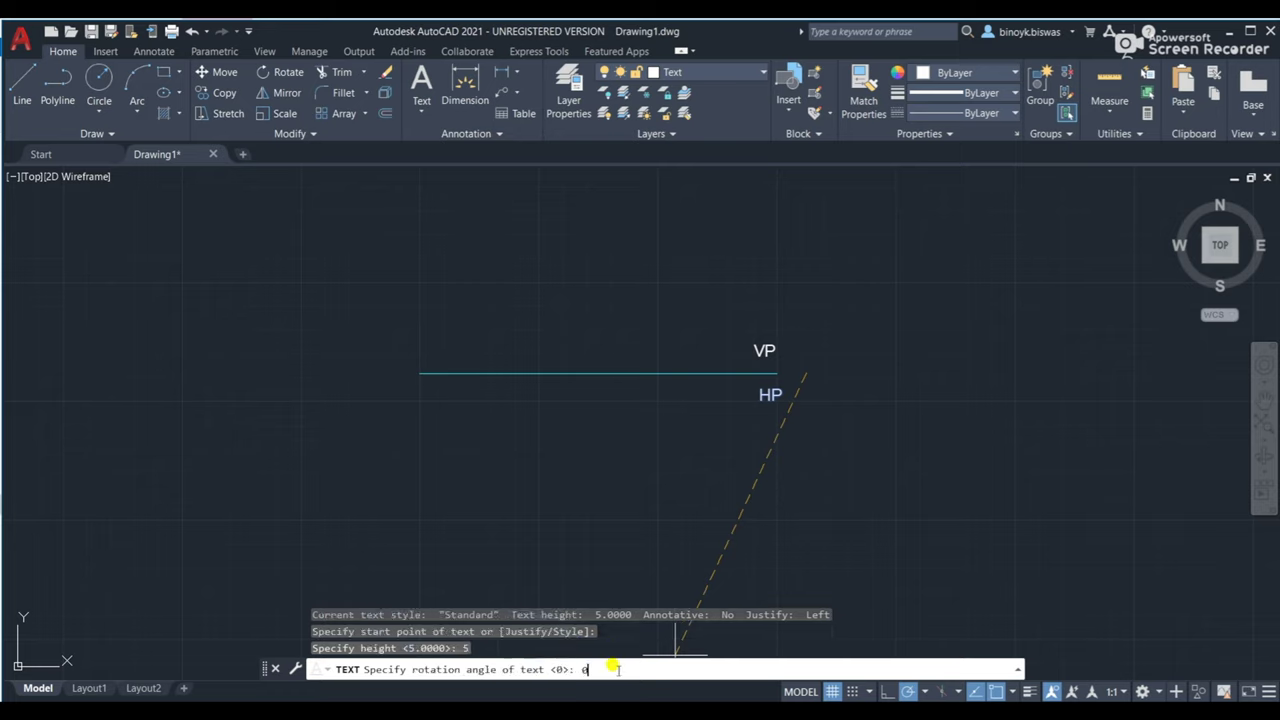
type("0")
key("Return")
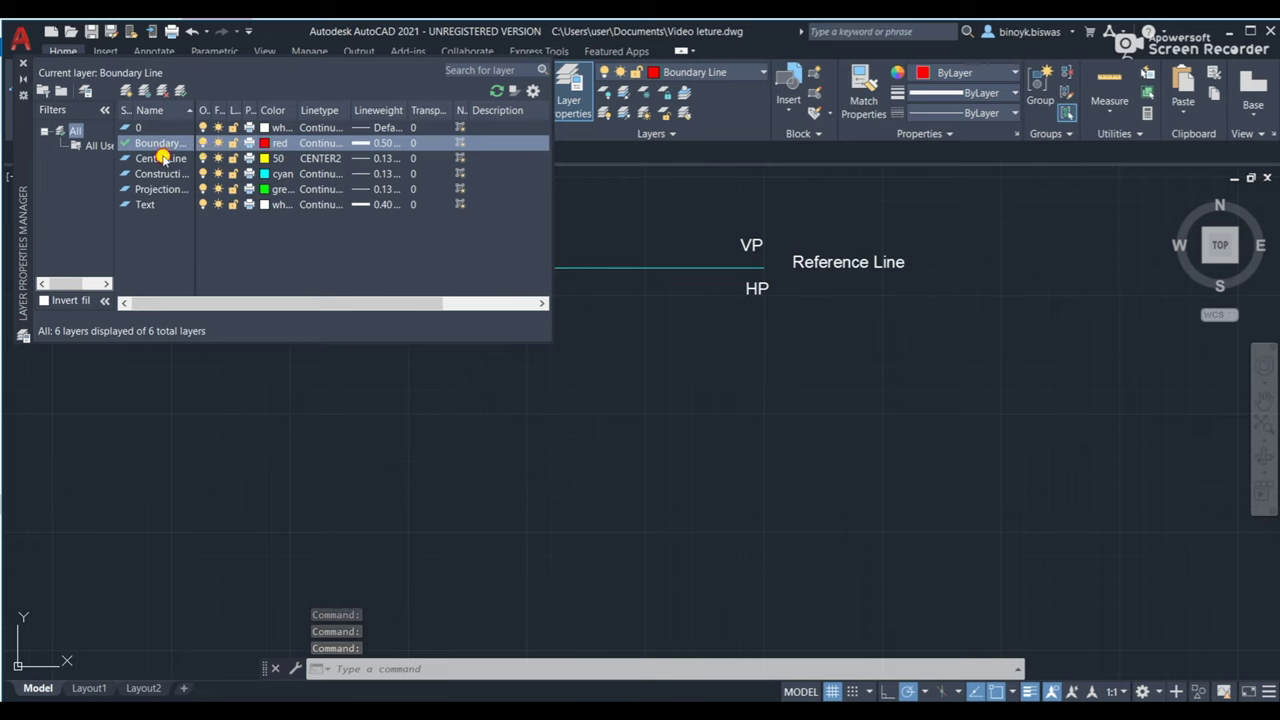
Make Centre Line the current layer and draw a 150-unit horizontal centre line below the reference line.
left_click(164, 158)
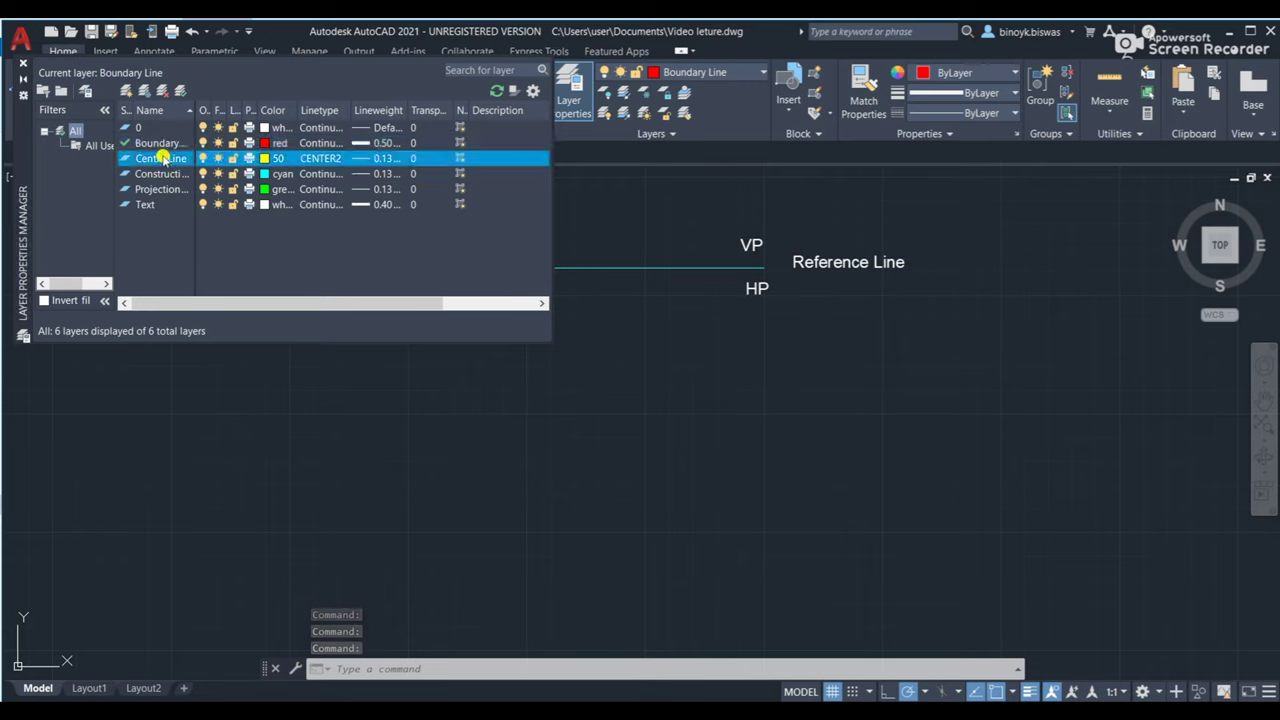
left_click(179, 90)
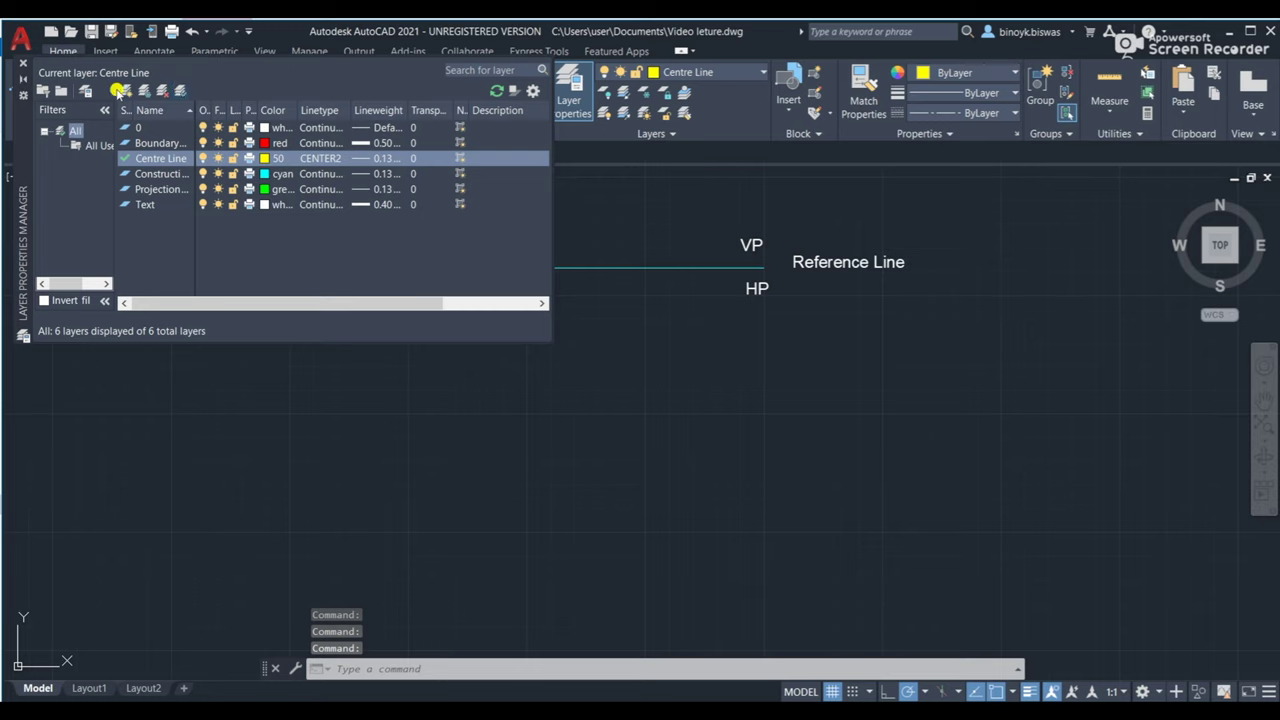
left_click(23, 63)
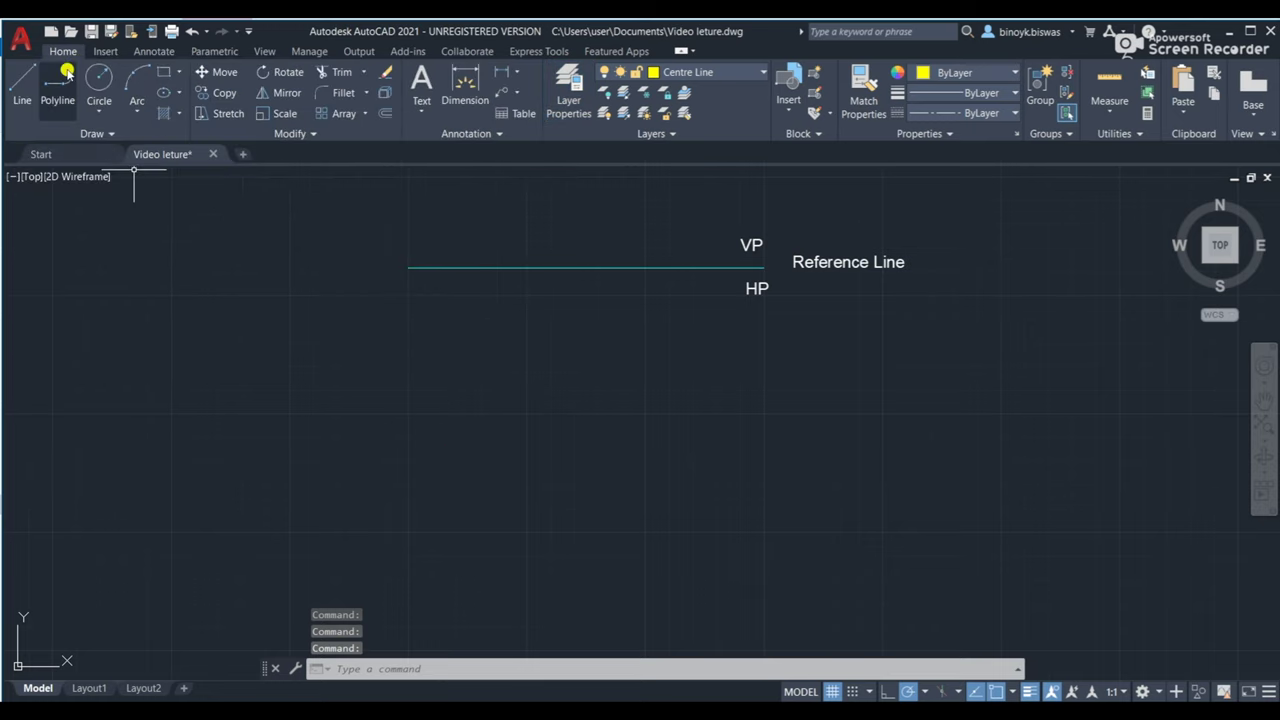
left_click(22, 82)
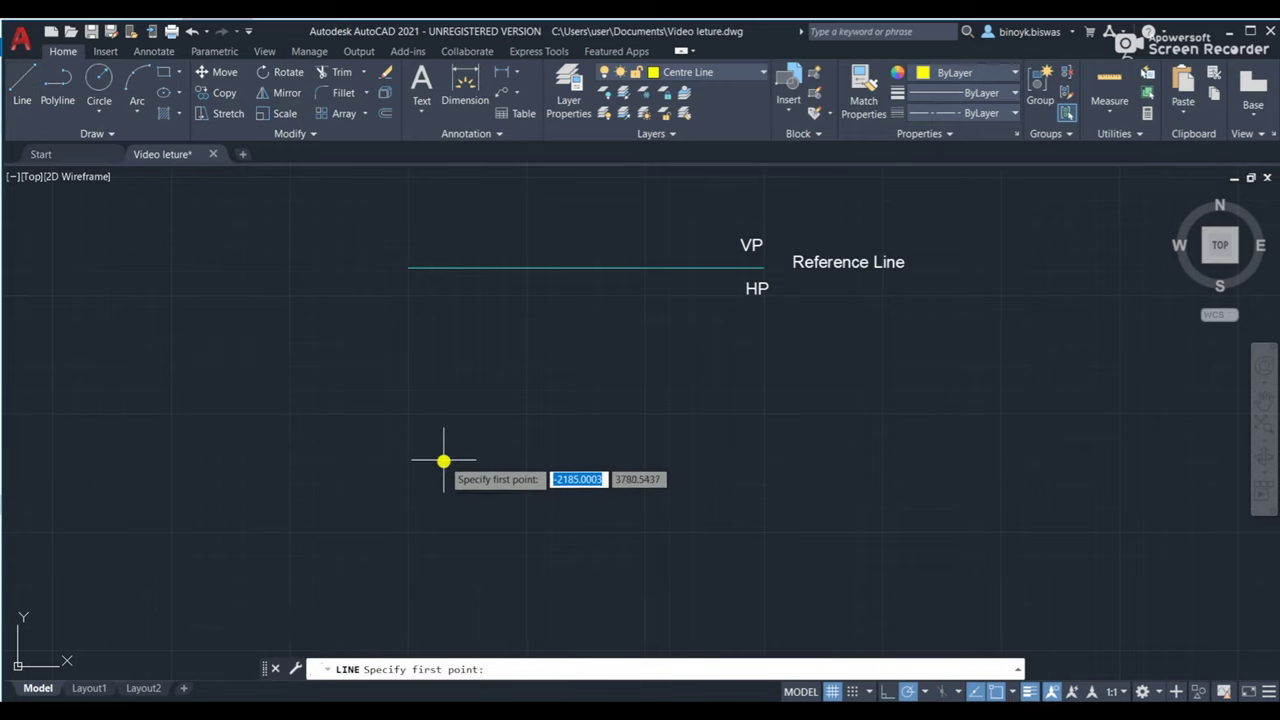
left_click(407, 412)
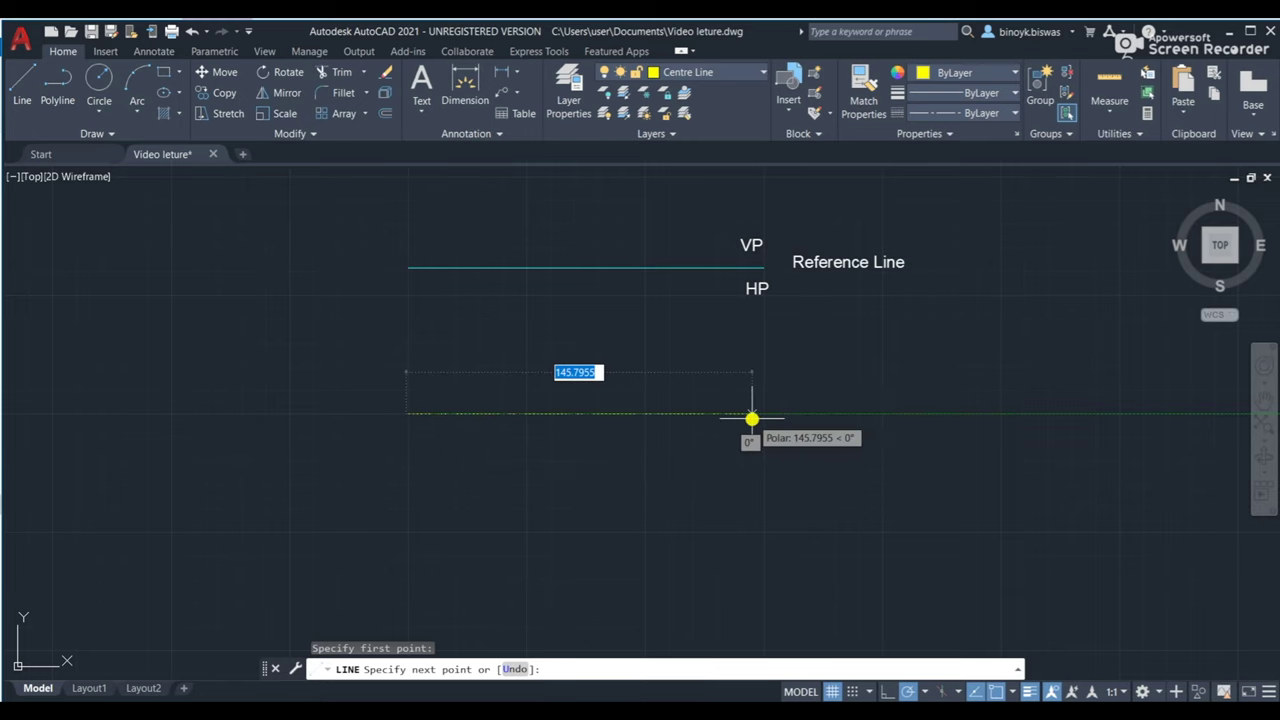
type("150")
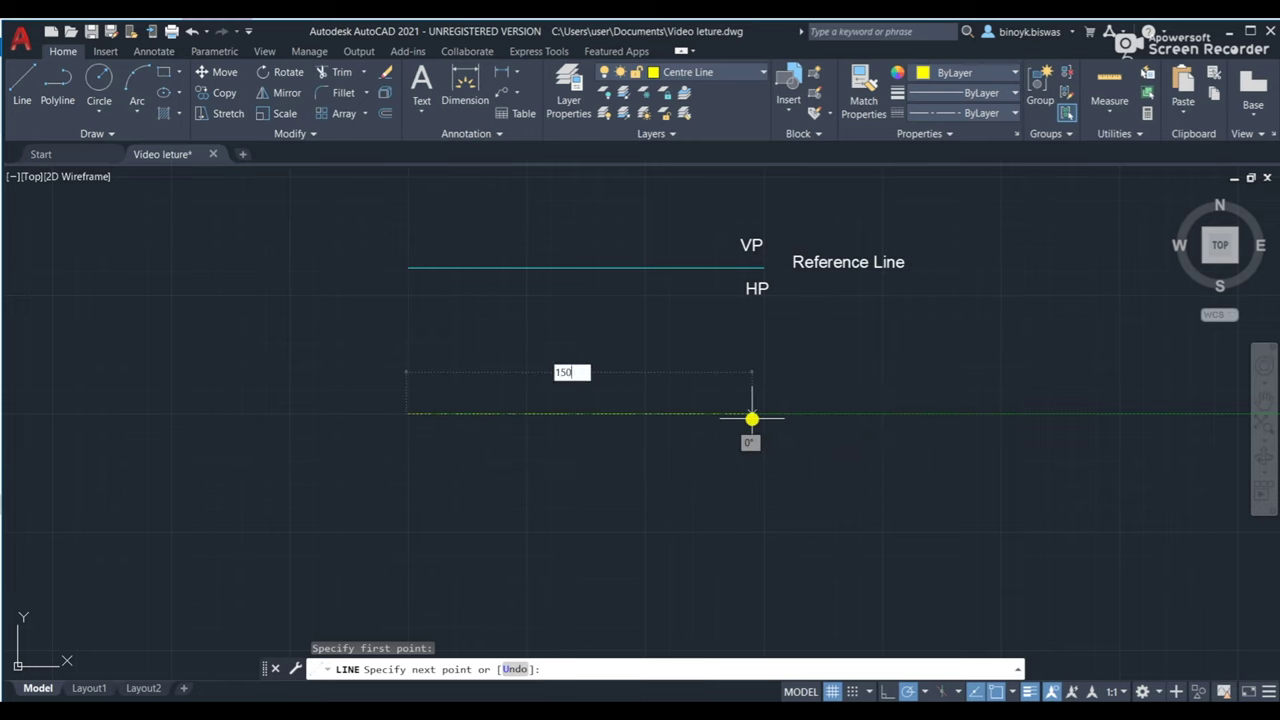
key("Return")
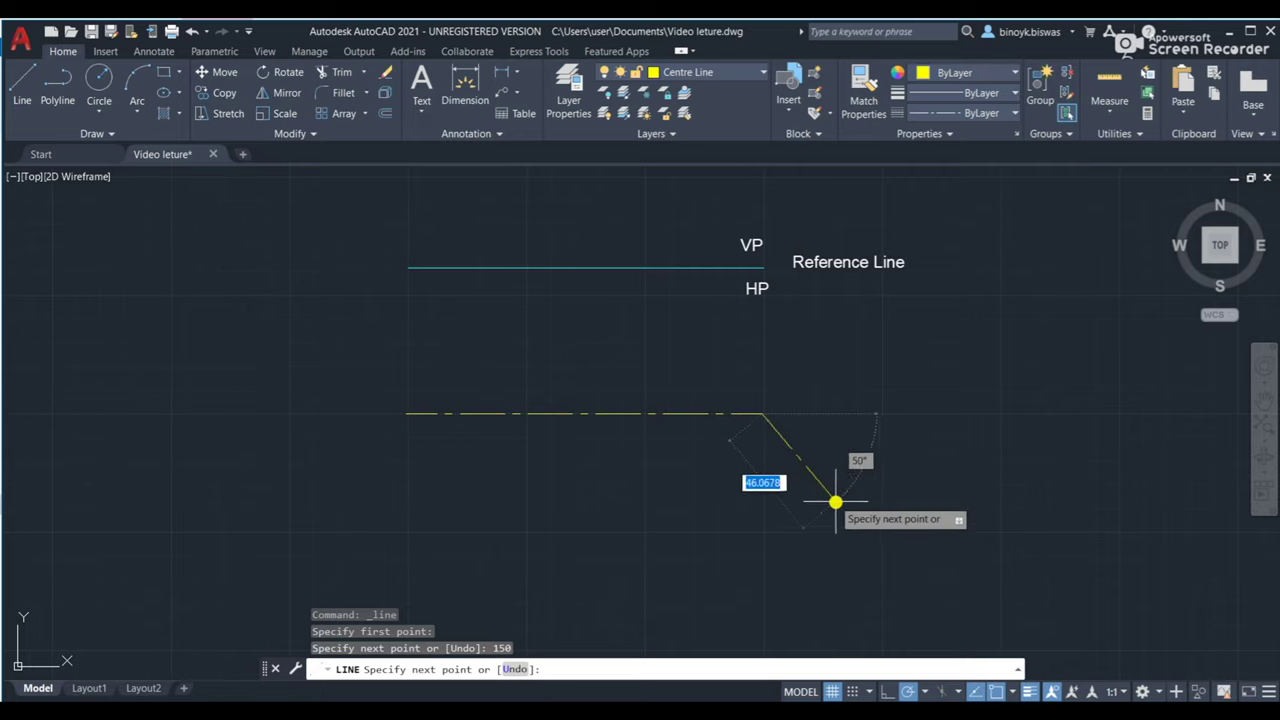
key("Return")
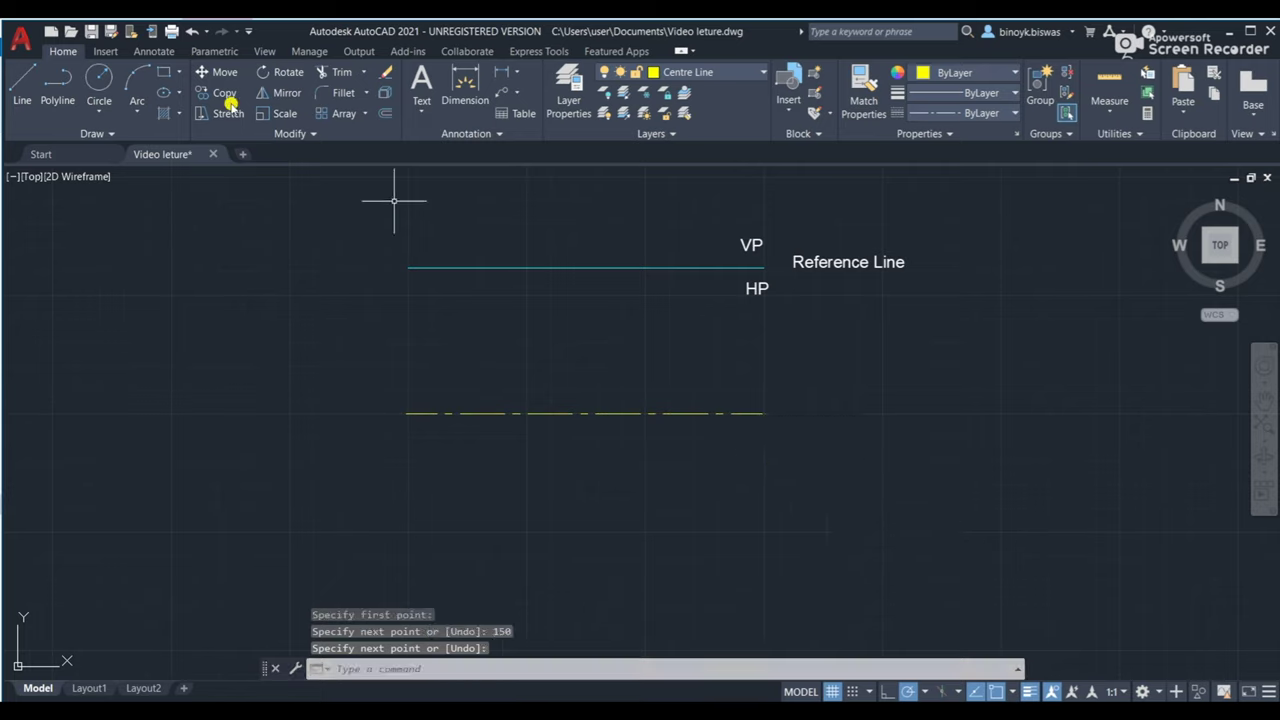
Draw a vertical centre line from the base centre up past the reference line.
left_click(26, 86)
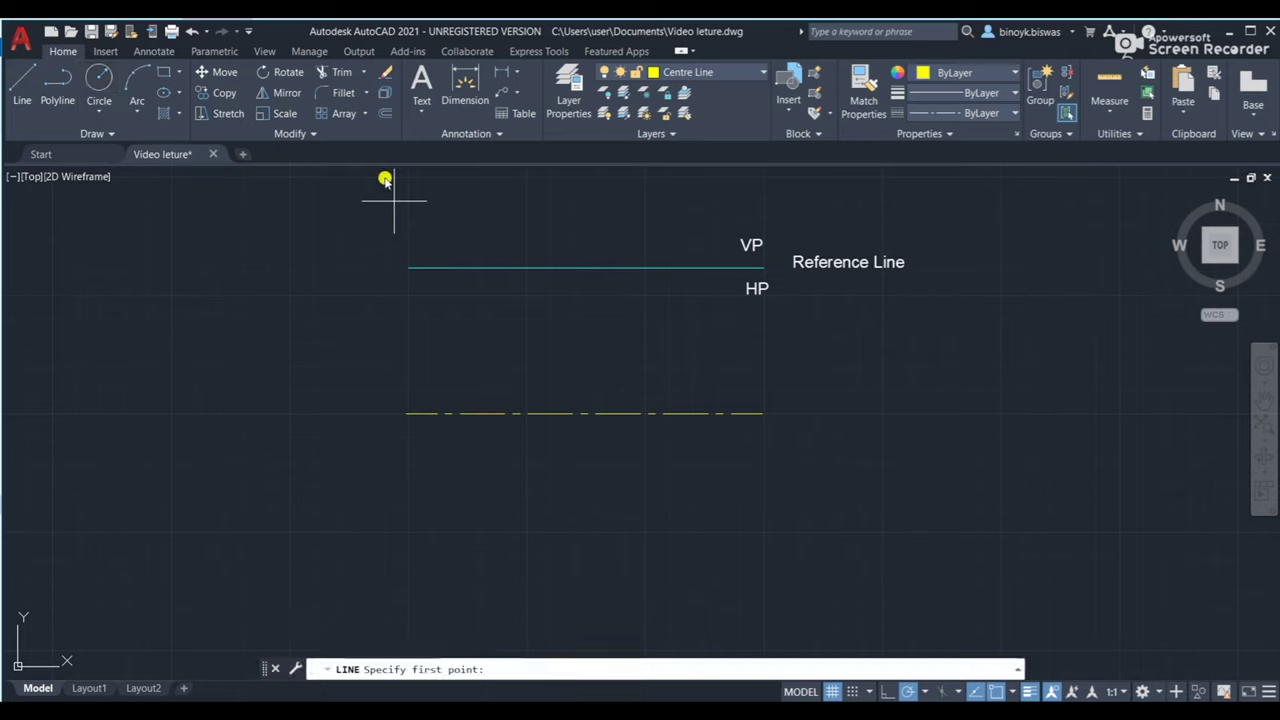
left_click(589, 507)
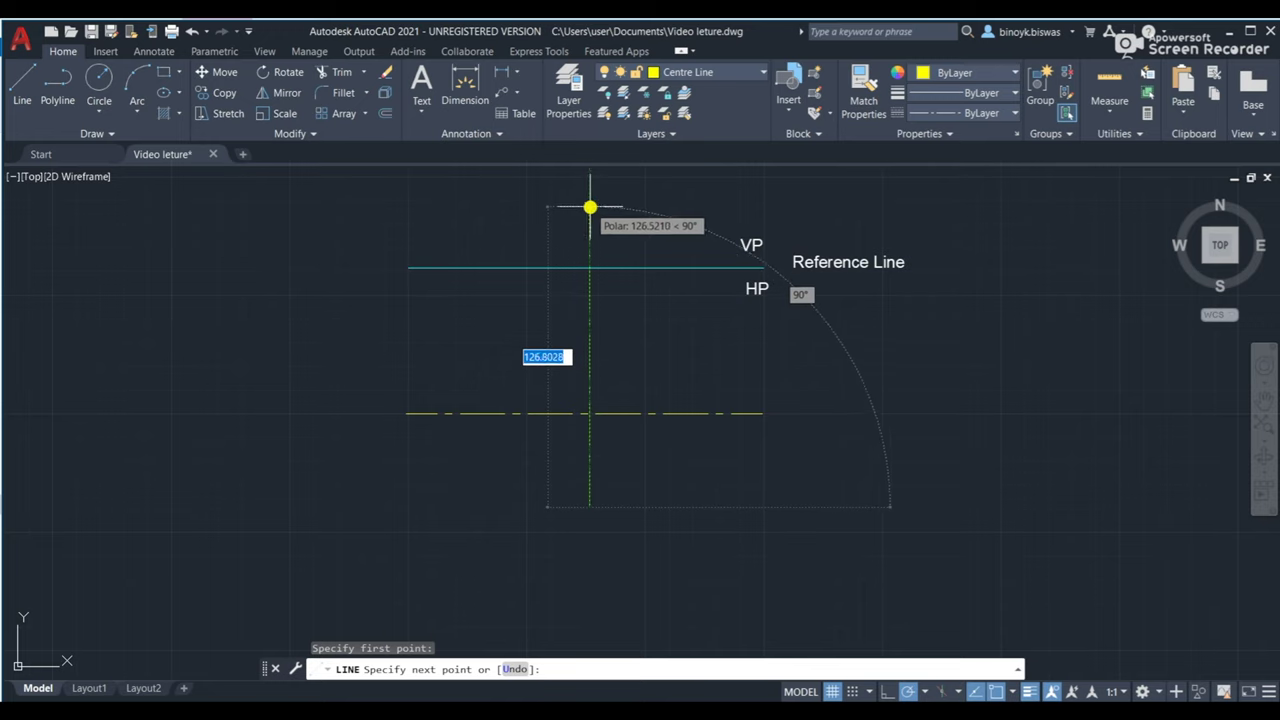
middle_click_drag(589, 200, 586, 486)
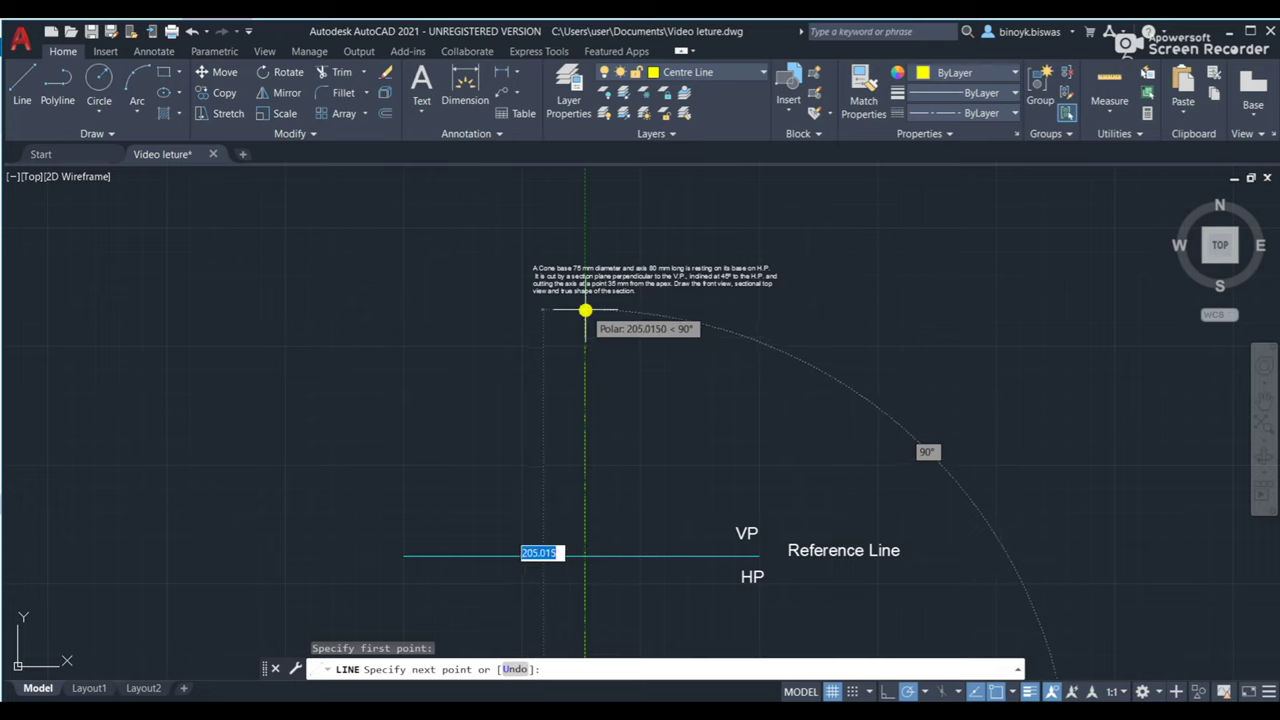
type("2")
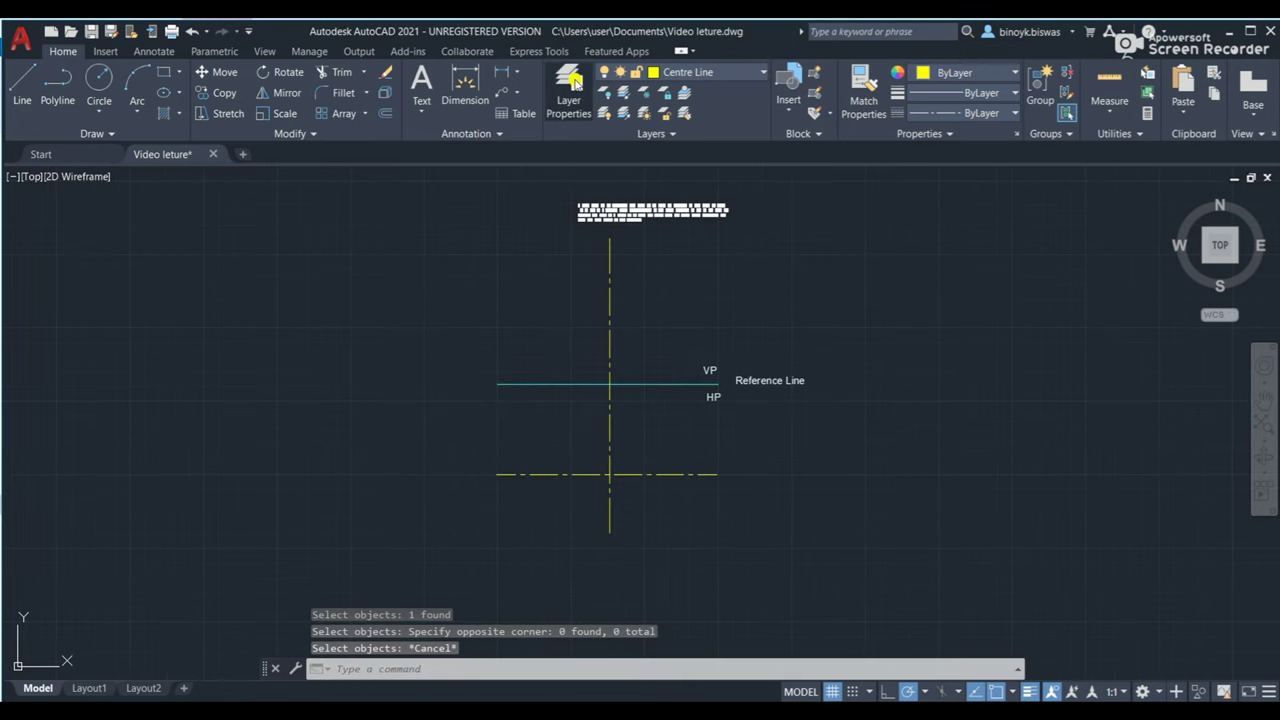
left_click(569, 79)
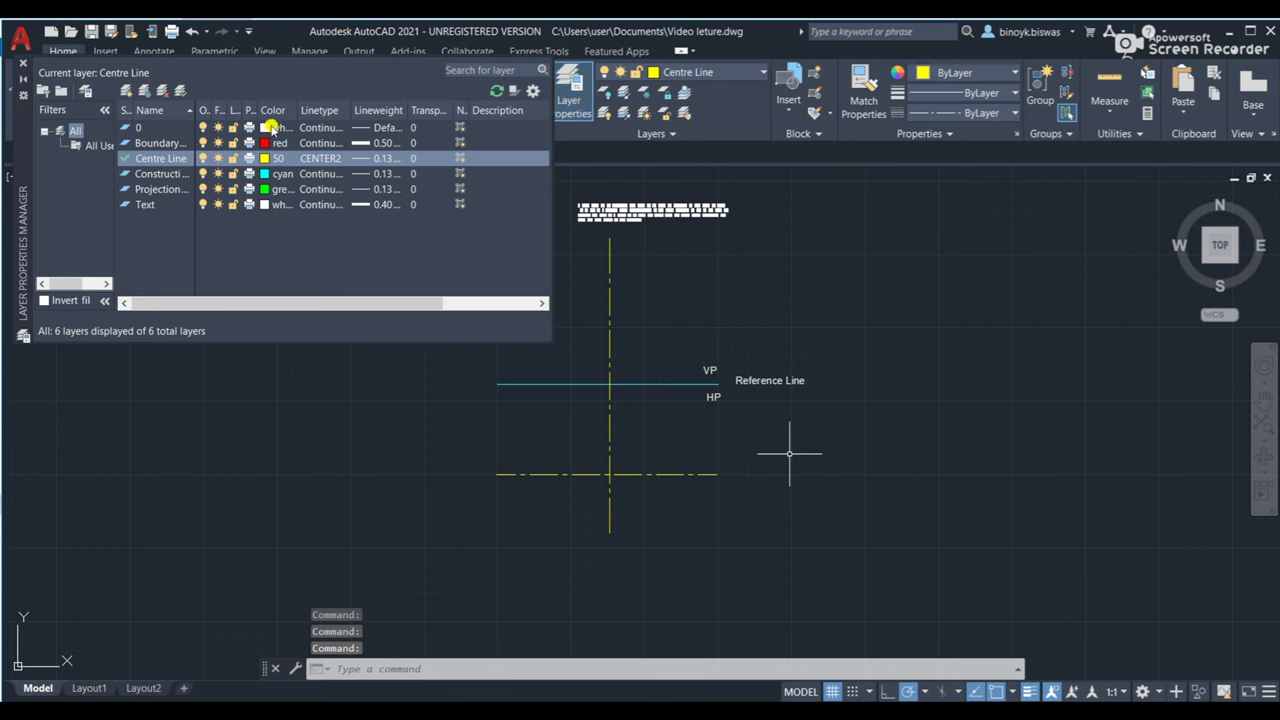
Set the Boundary Line layer colour to red and make it current.
left_click(275, 143)
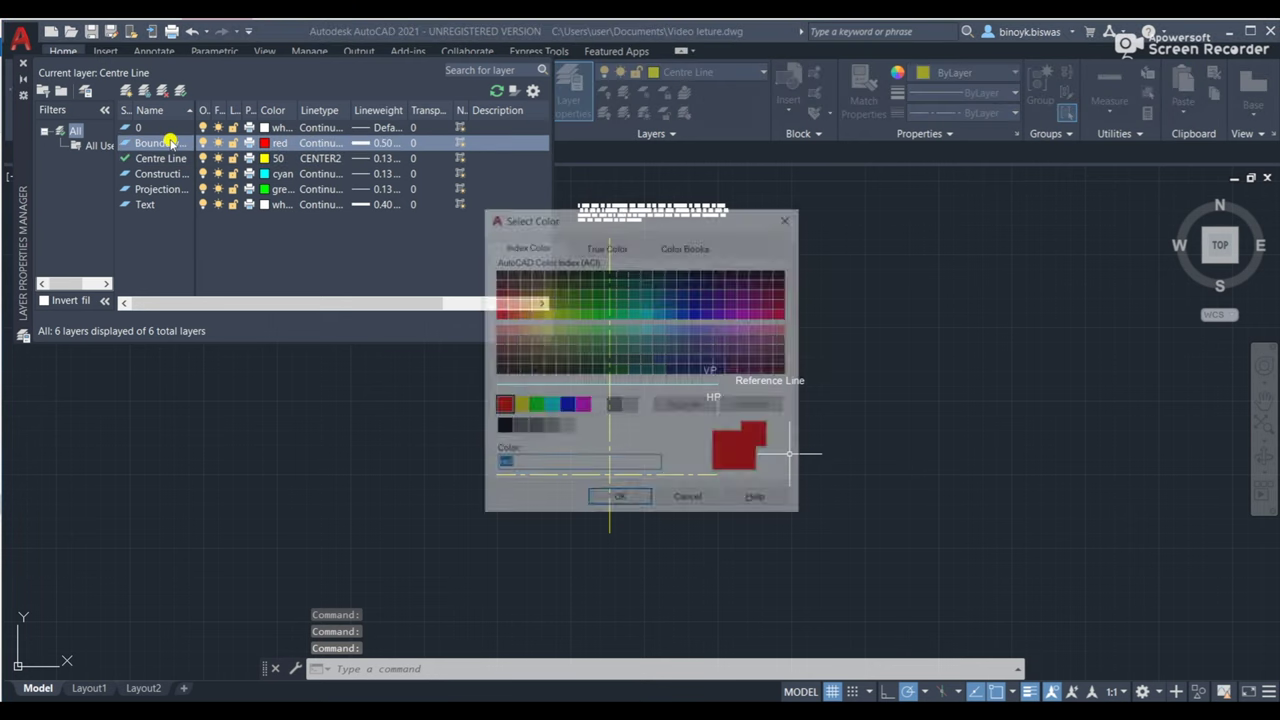
left_click(792, 216)
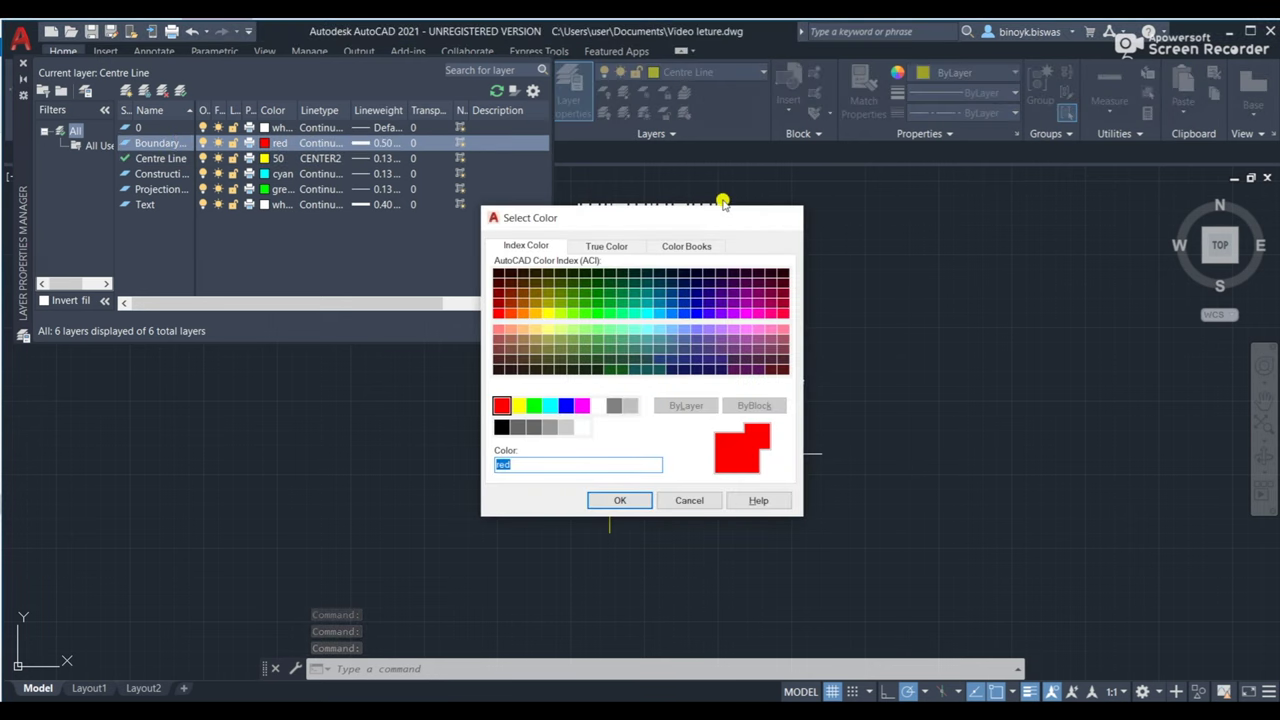
left_click(165, 91)
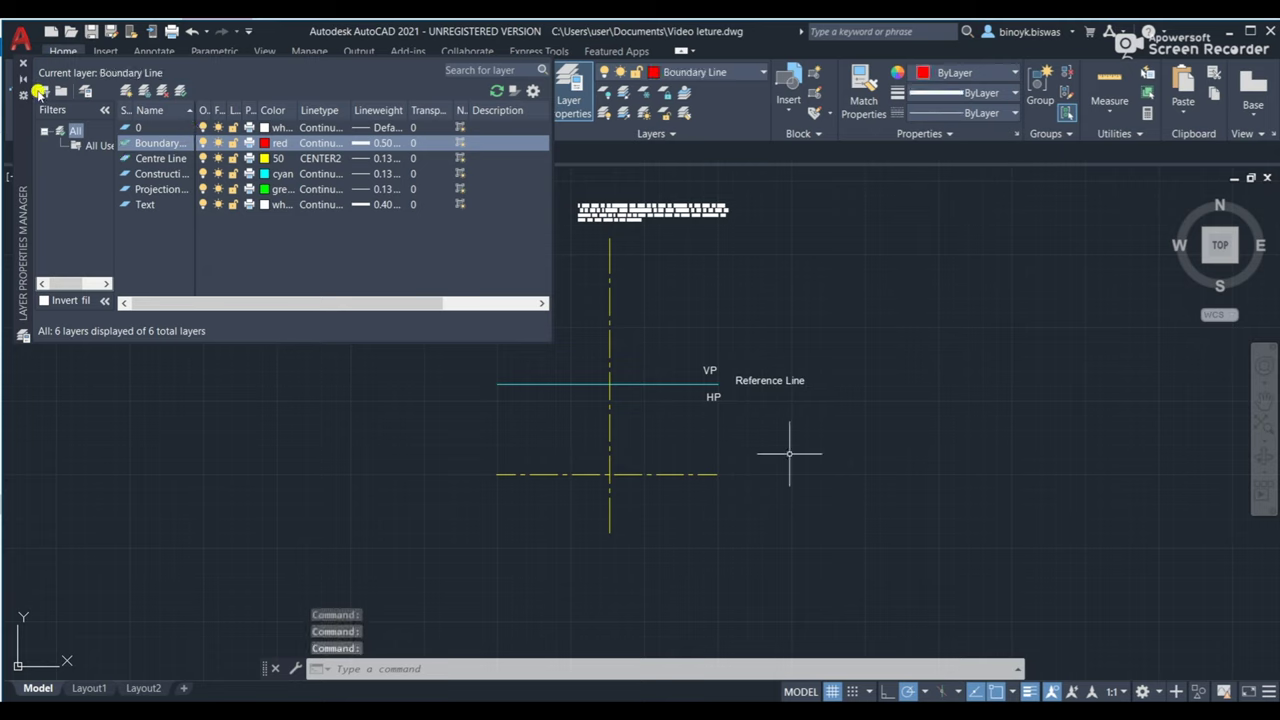
left_click(23, 63)
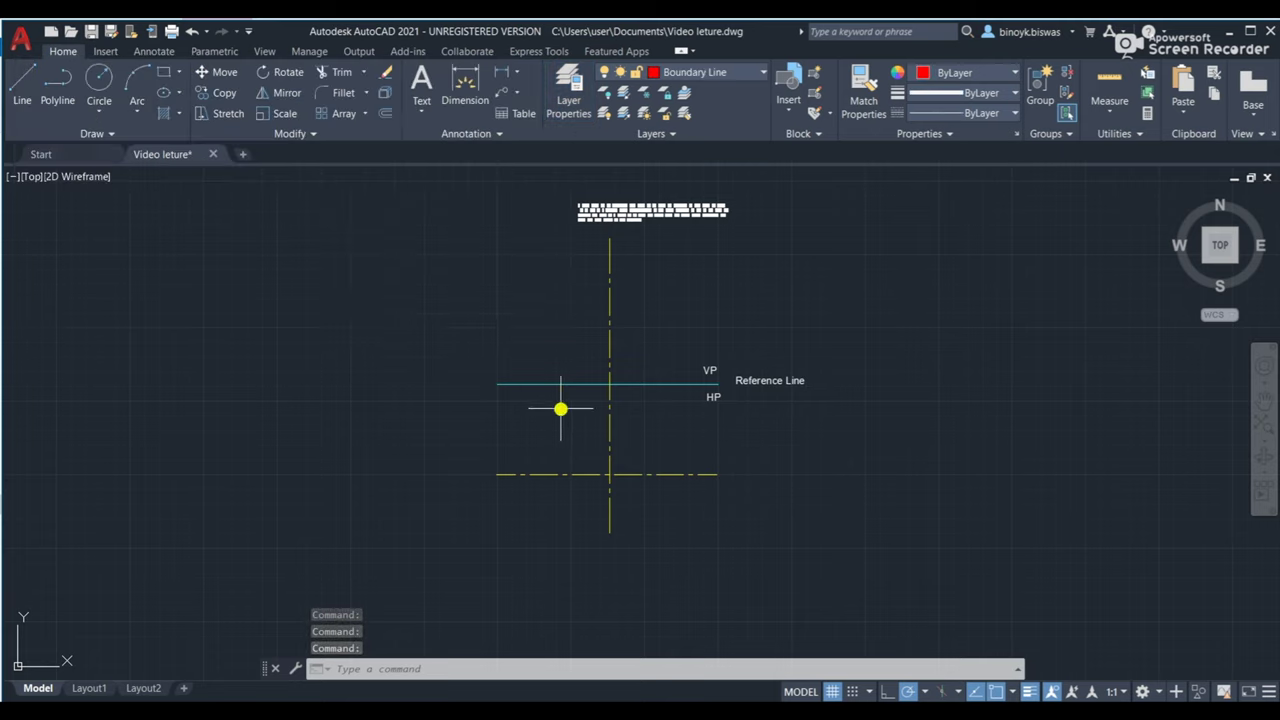
Draw a circle of radius 37.5 centred at the centre-line intersection.
left_click(101, 86)
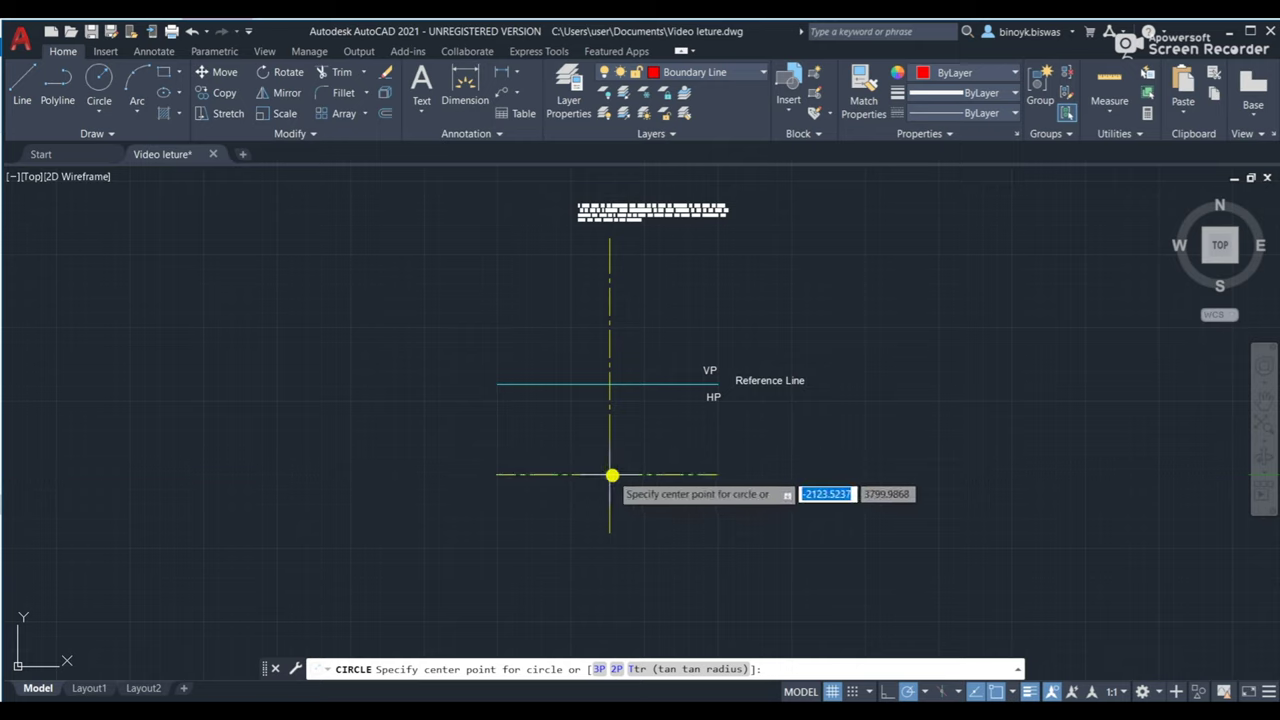
left_click(612, 475)
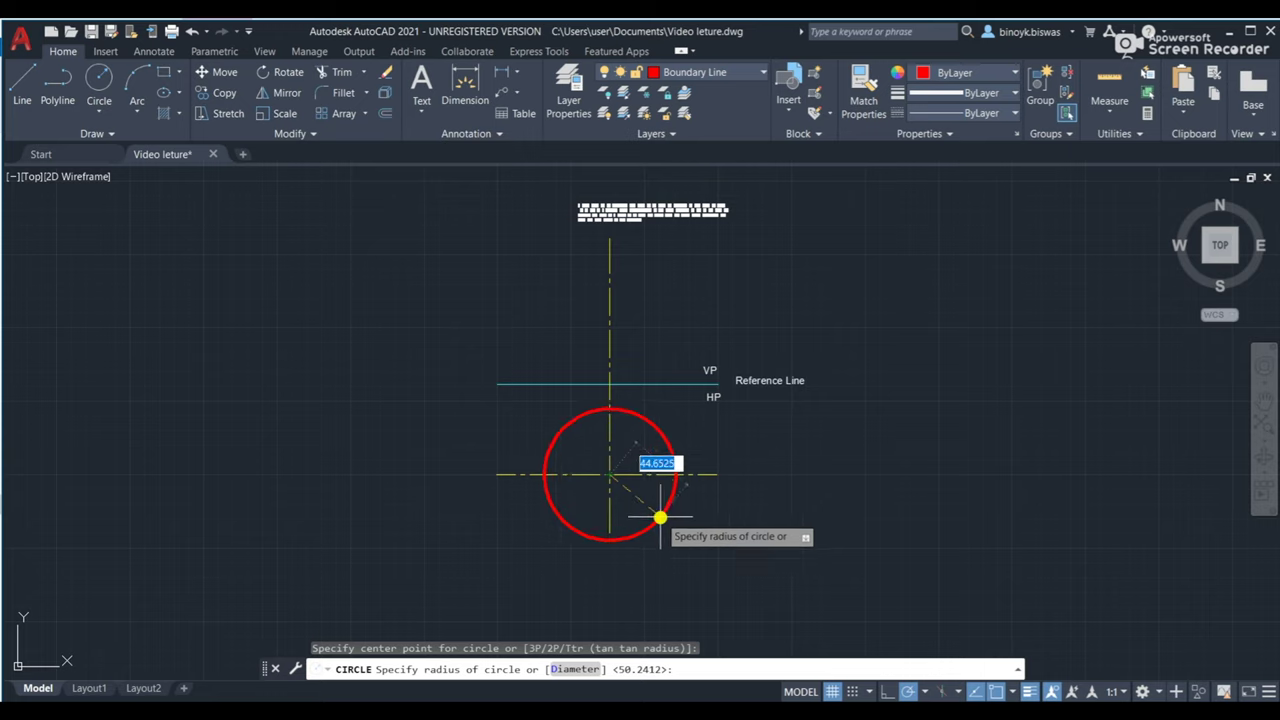
type("37.5")
key("Return")
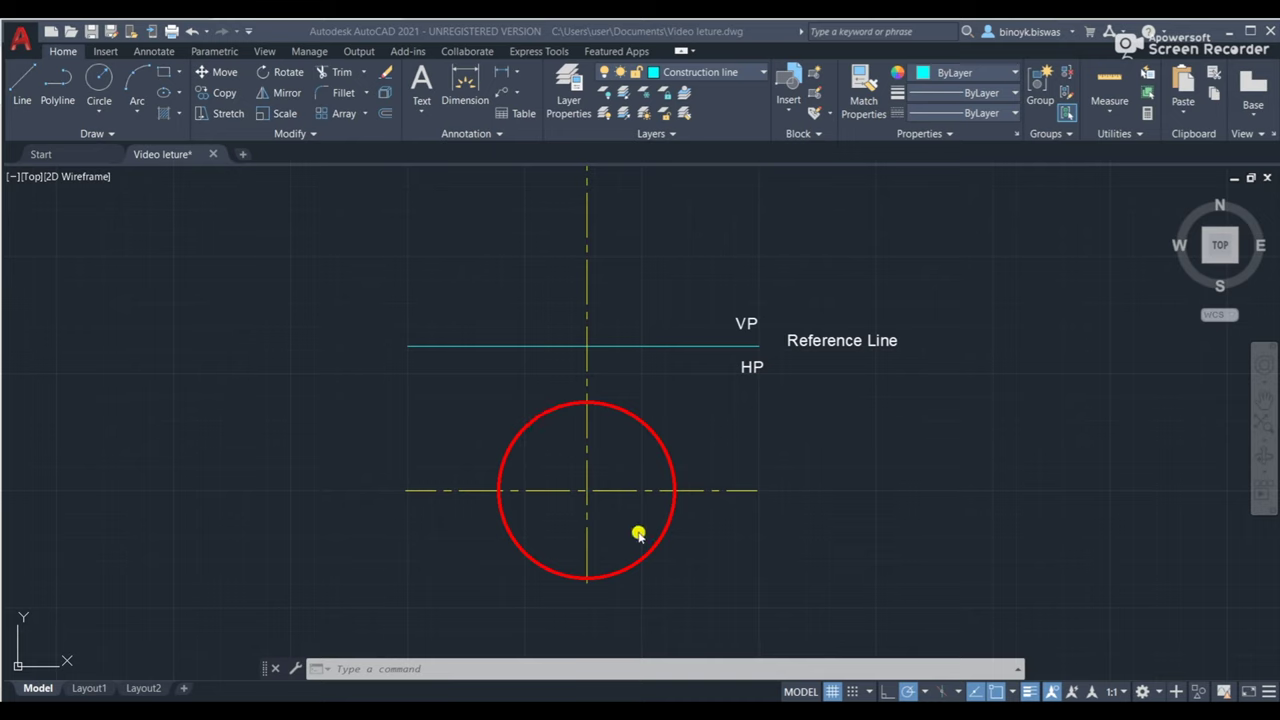
left_click(568, 75)
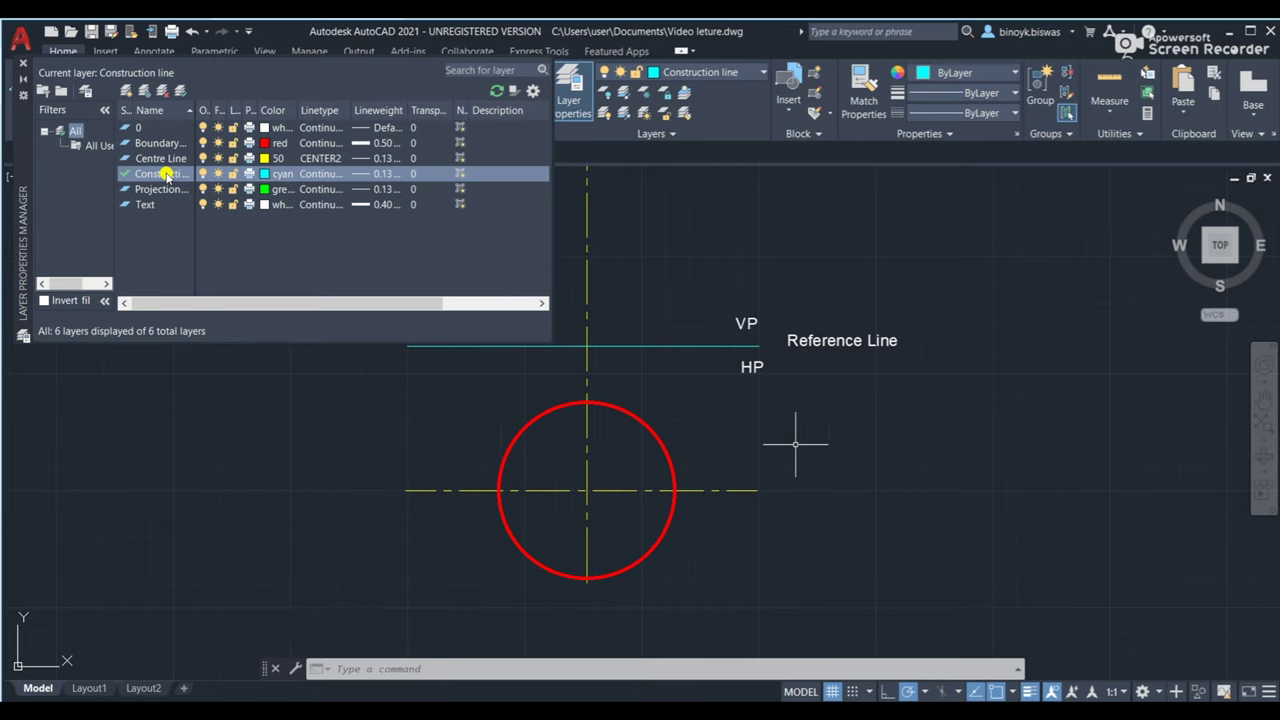
Draw cyan radial lines from the circle centre at 30° intervals, including the 120° line.
left_click(23, 62)
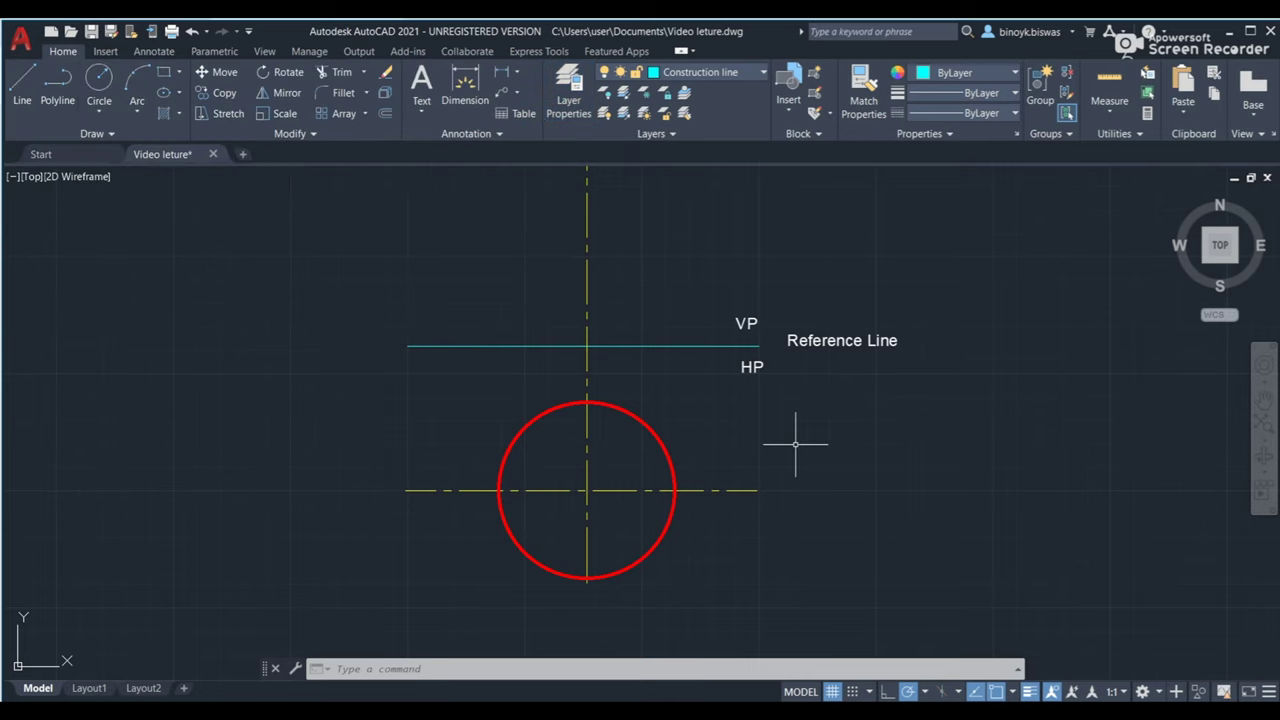
left_click(19, 79)
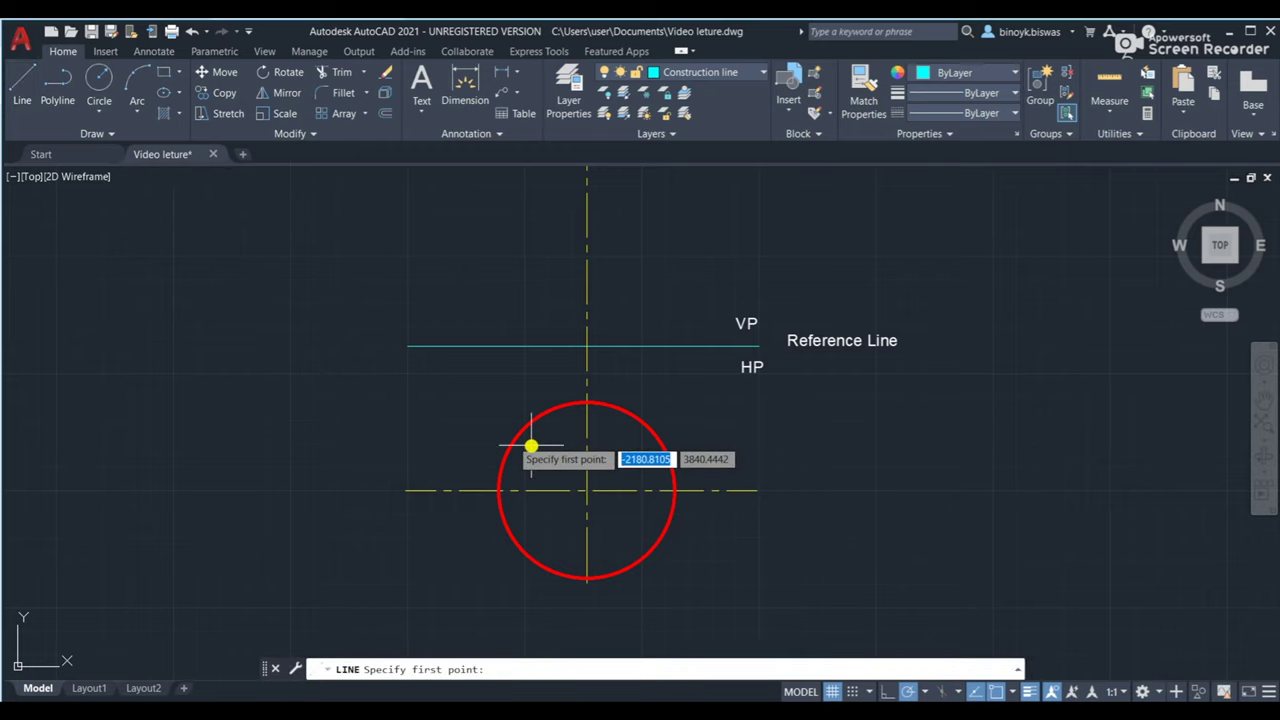
left_click(584, 489)
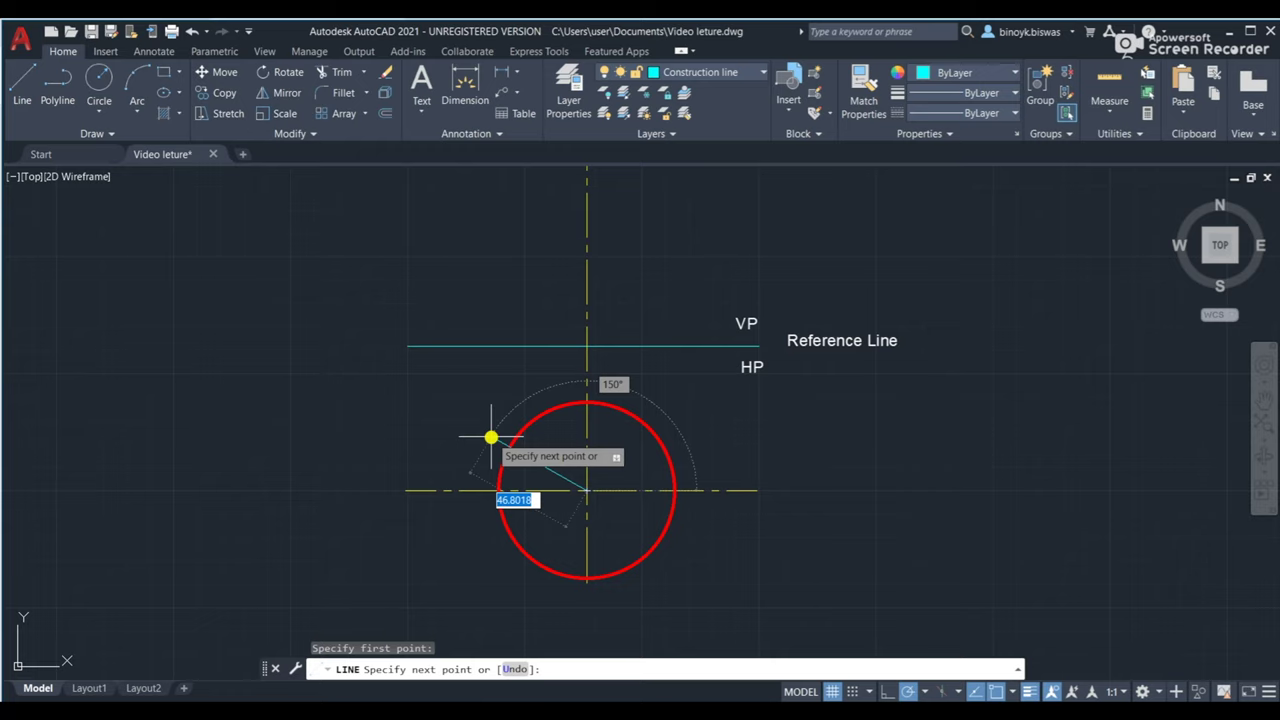
left_click(490, 437)
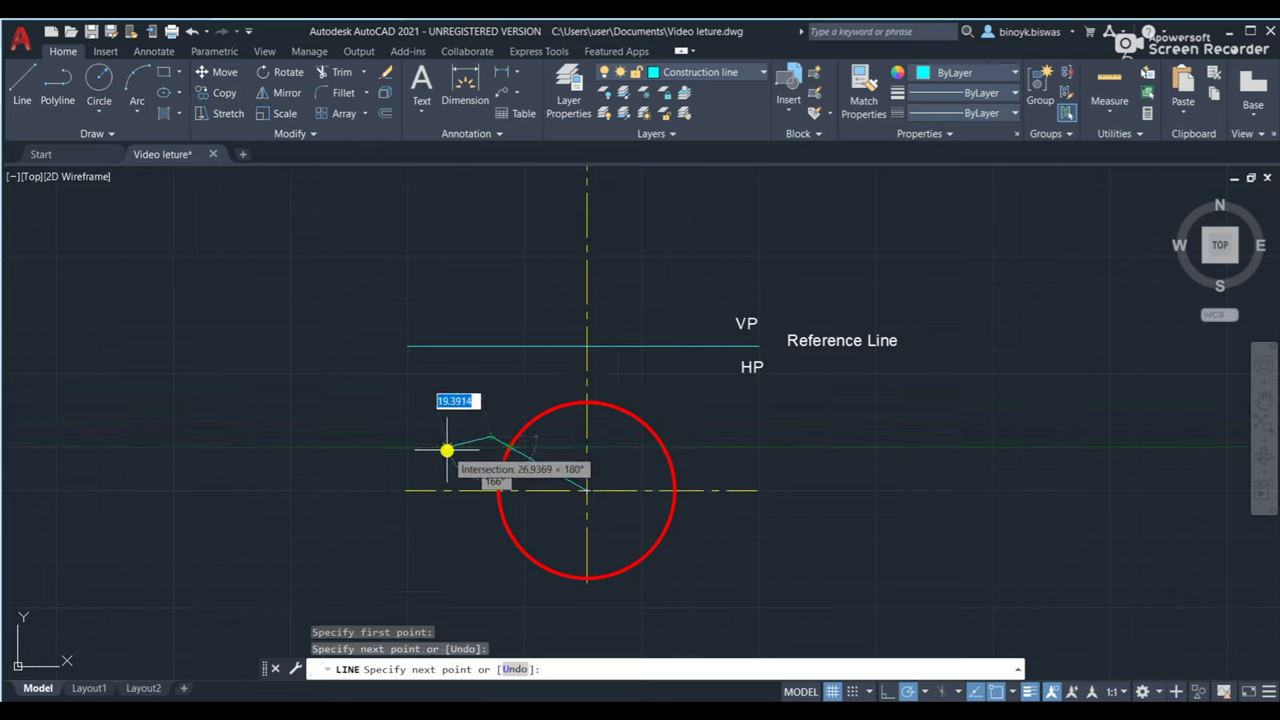
key("Return")
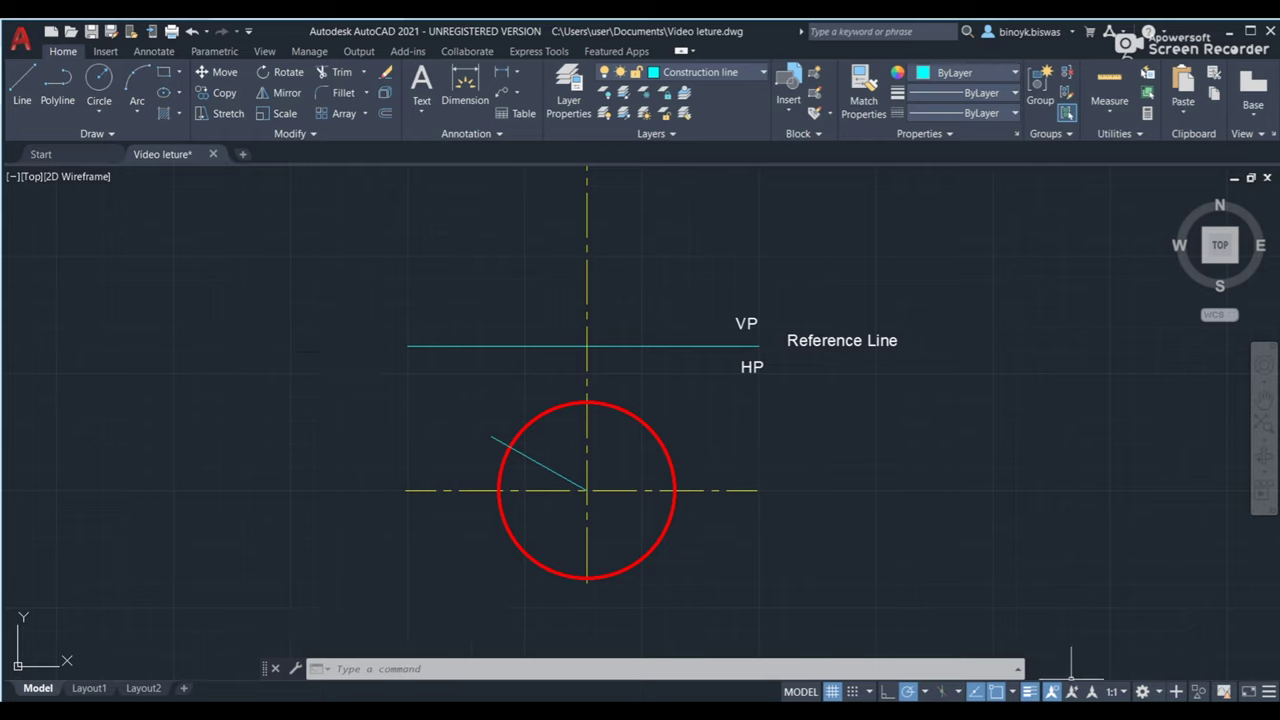
left_click(22, 85)
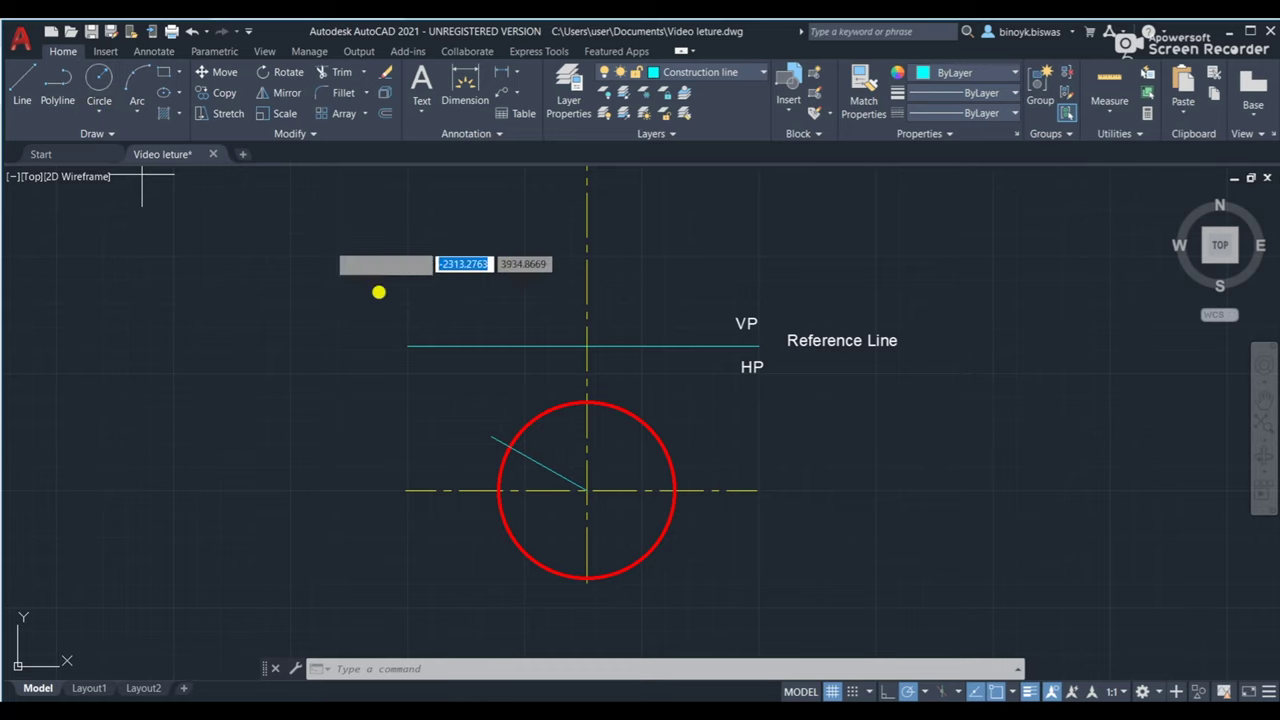
left_click(585, 489)
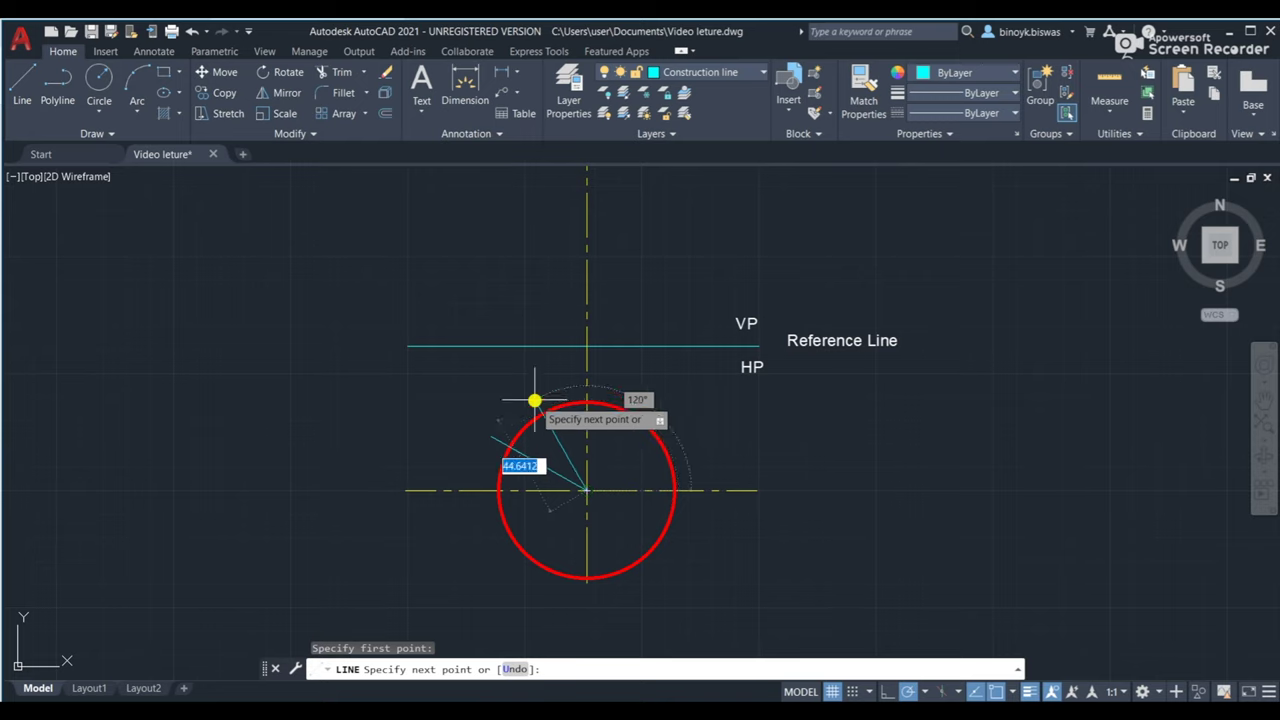
left_click(537, 410)
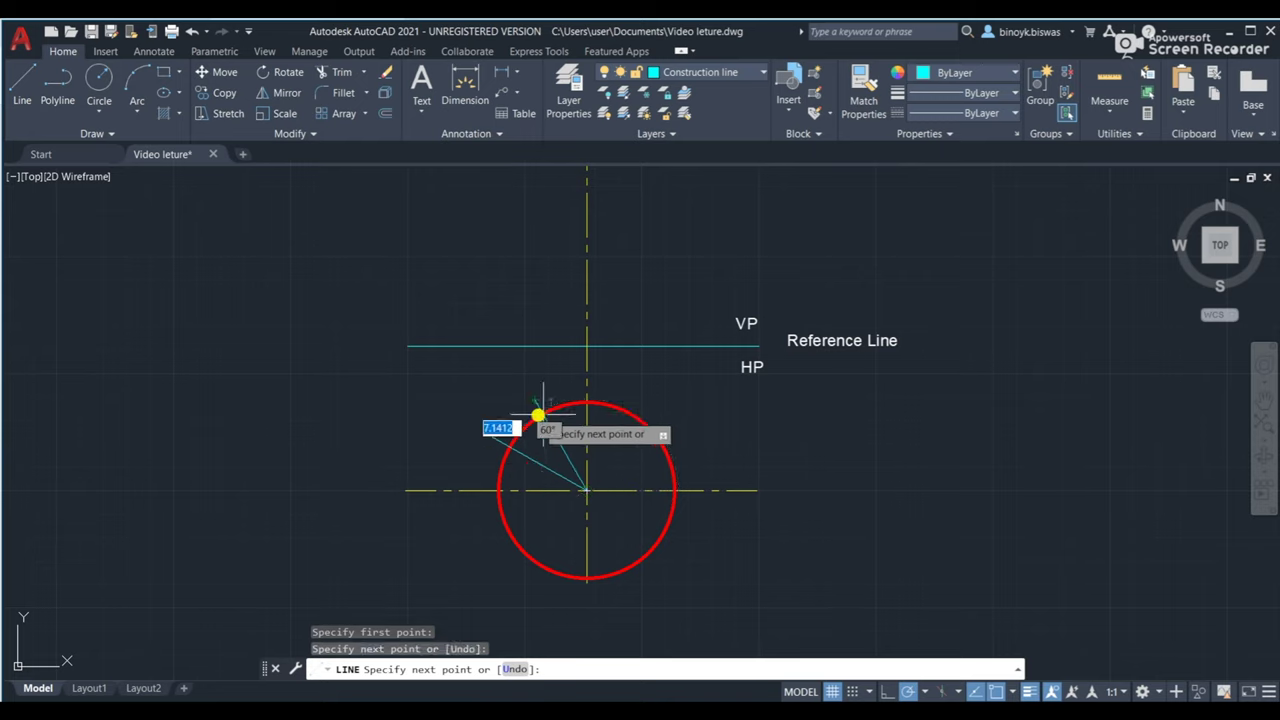
key("Return")
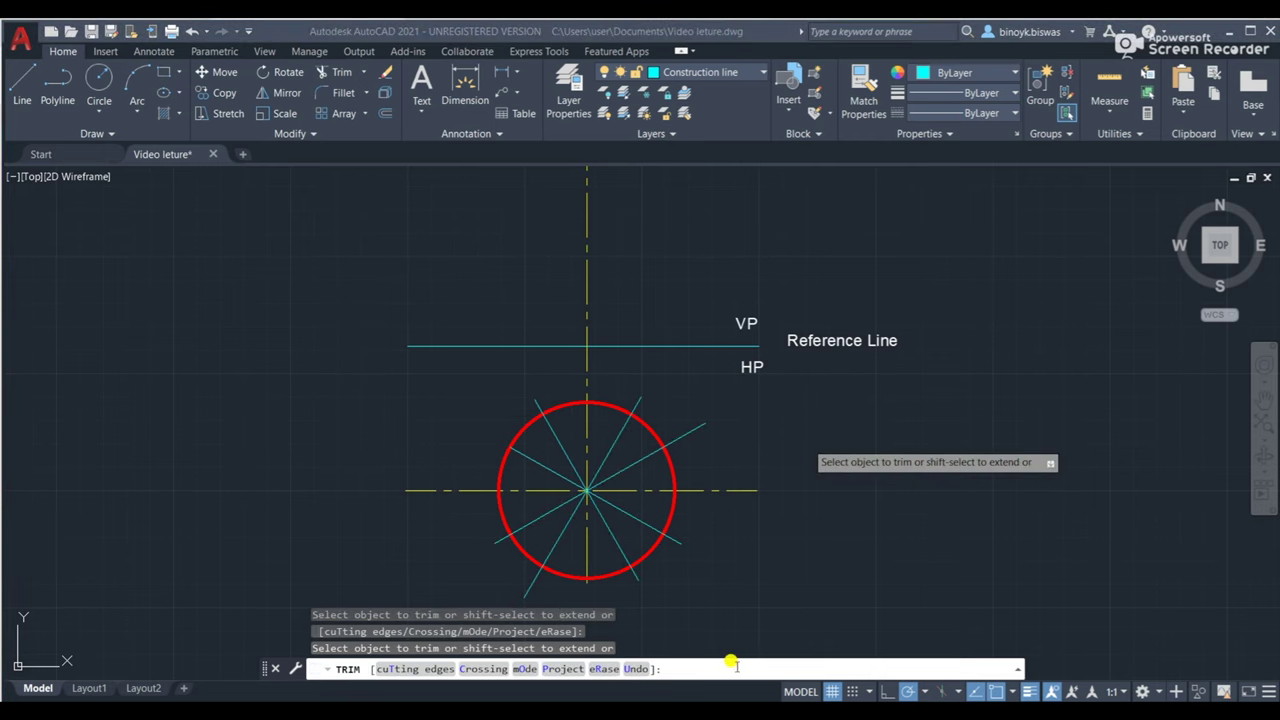
Trim the radial line ends sticking out beyond the red circle, lower-left and lower-right.
key("Escape")
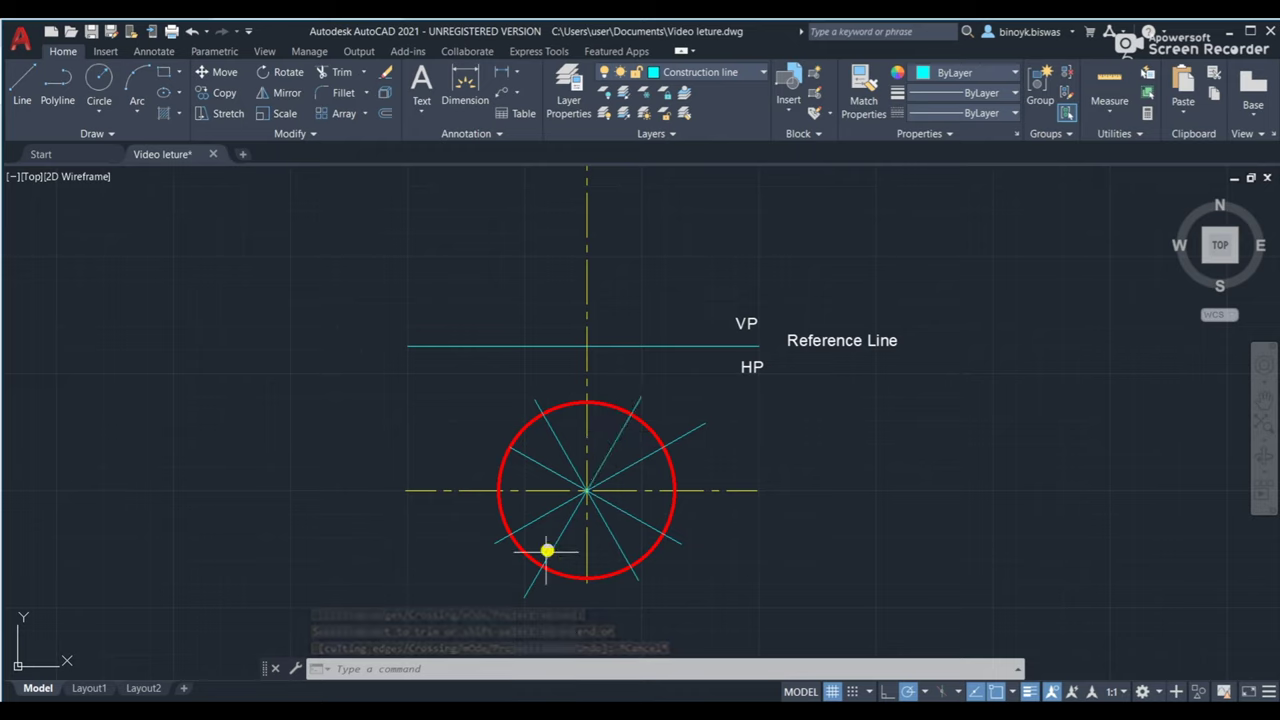
left_click(385, 669)
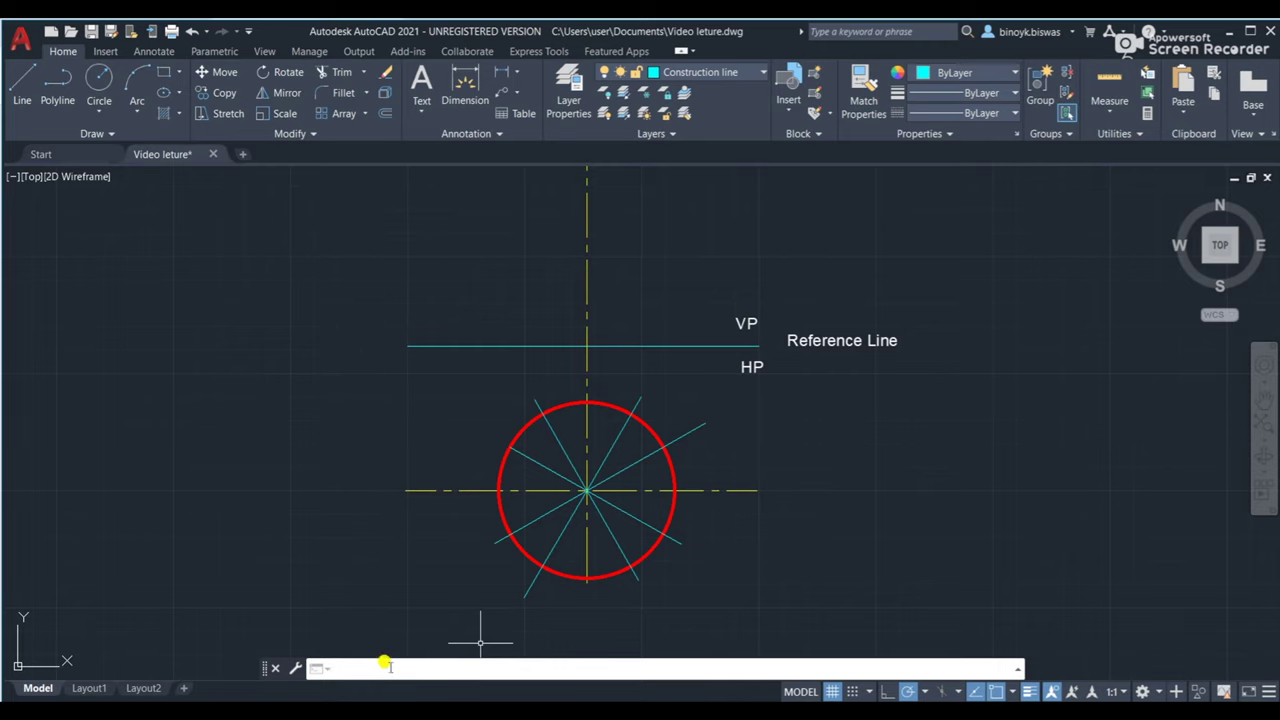
type("trim")
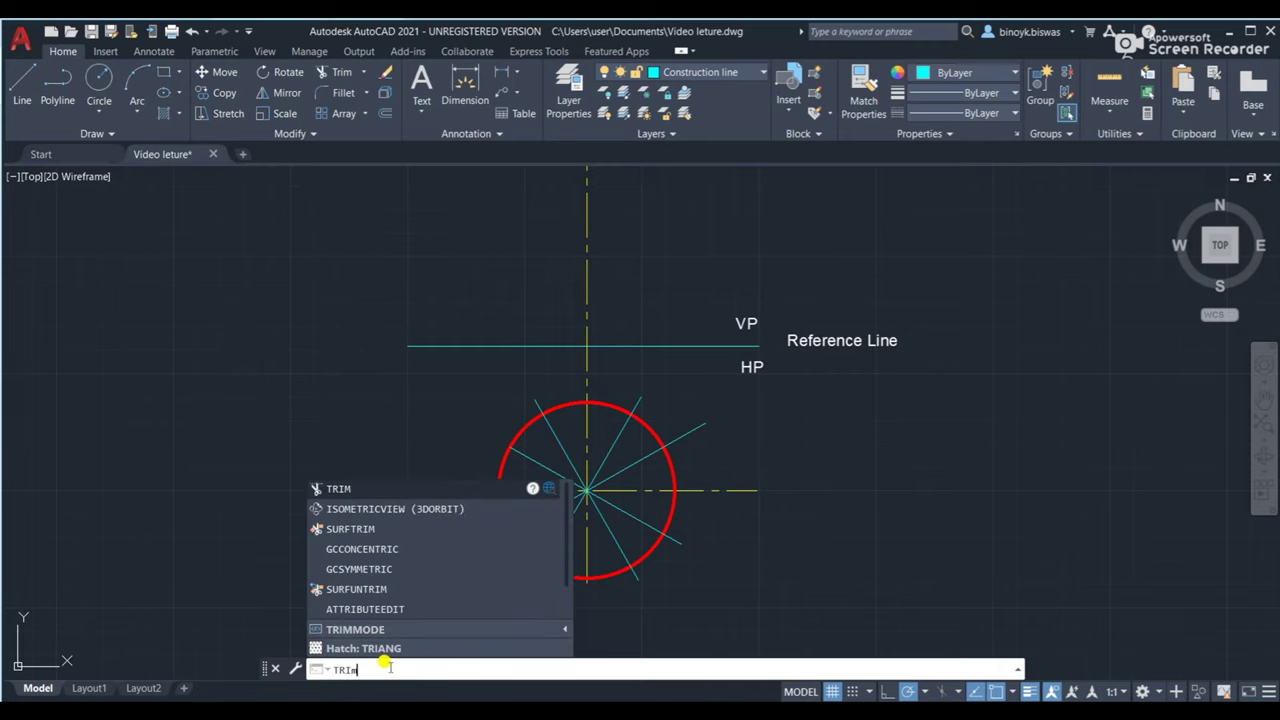
key("Return")
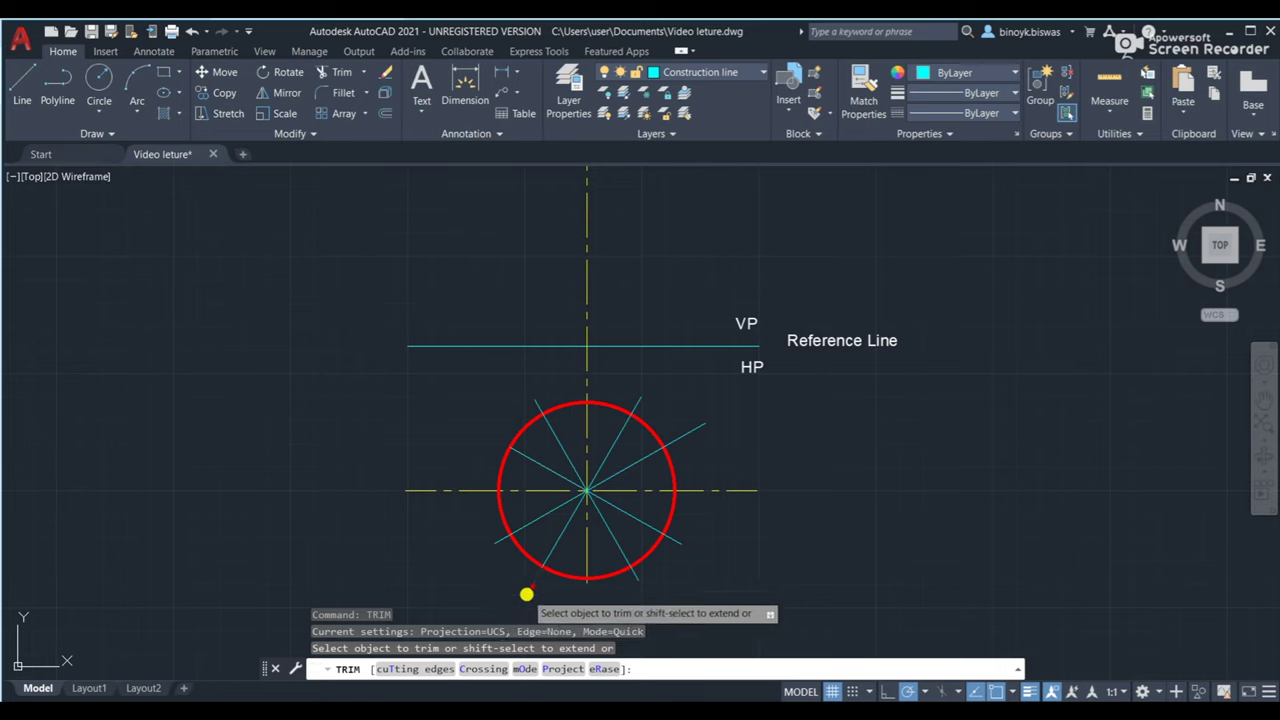
left_click(525, 592)
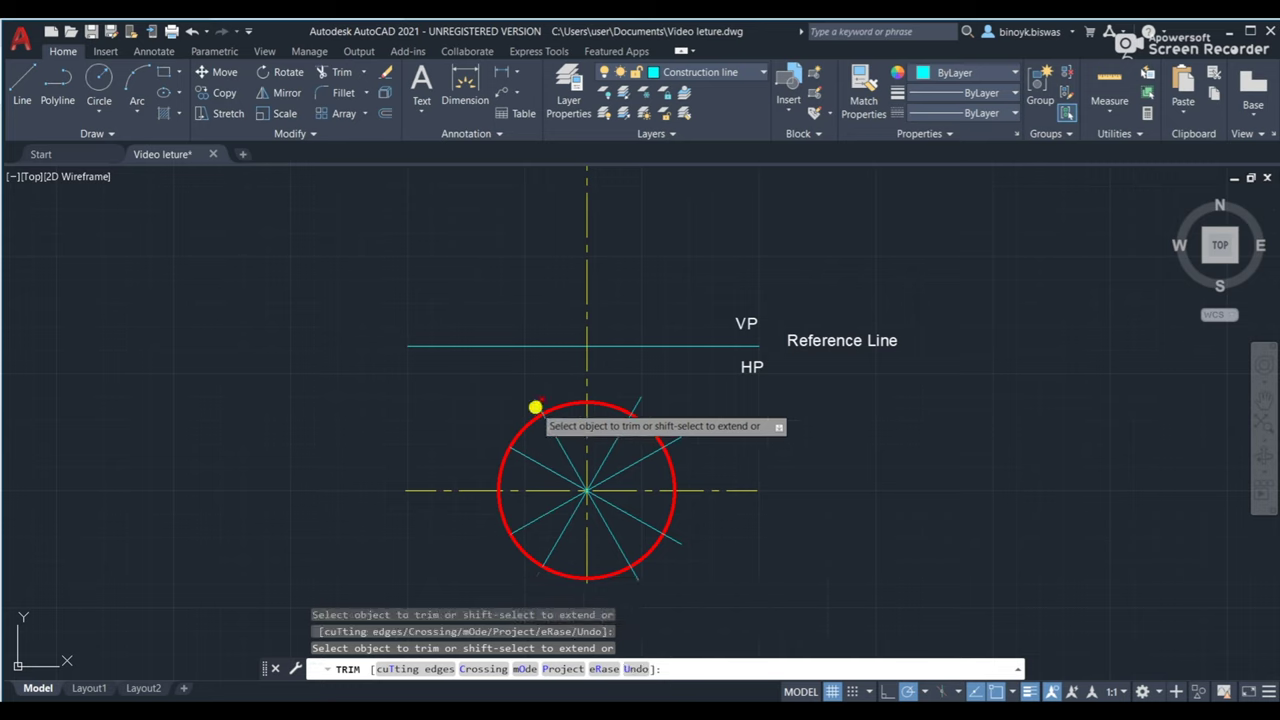
left_click_drag(600, 391, 661, 583)
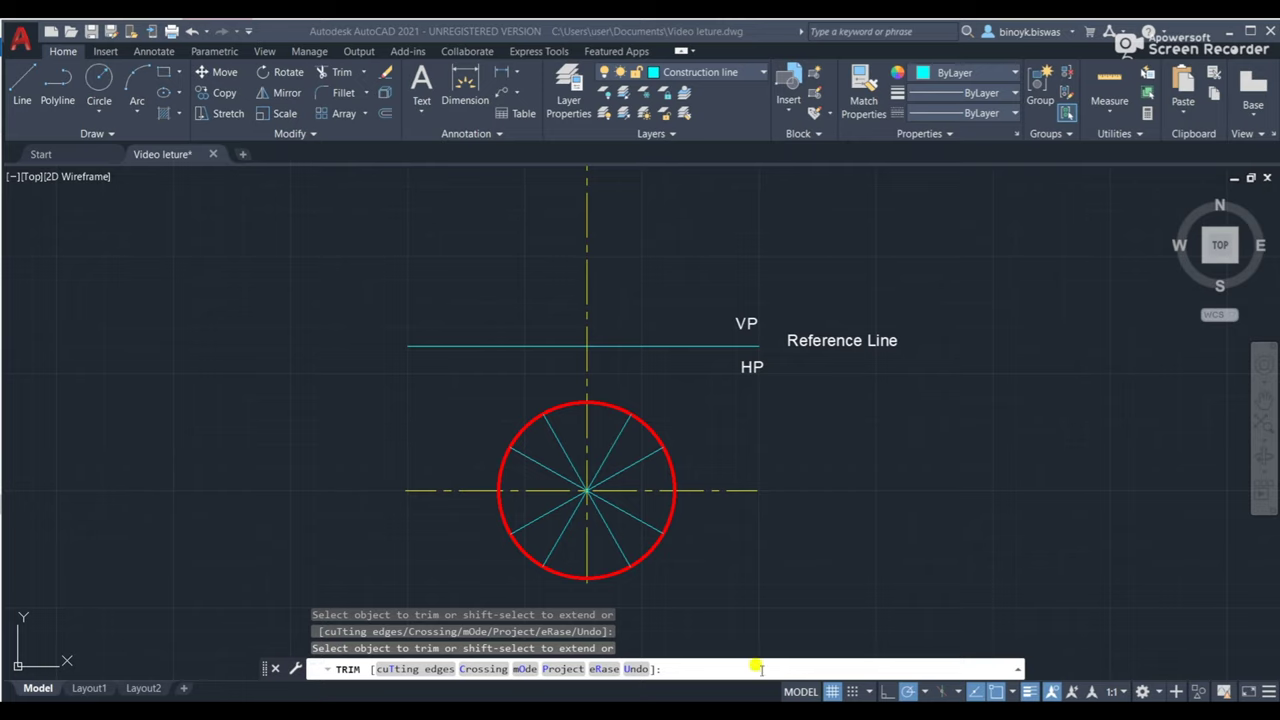
key("Escape")
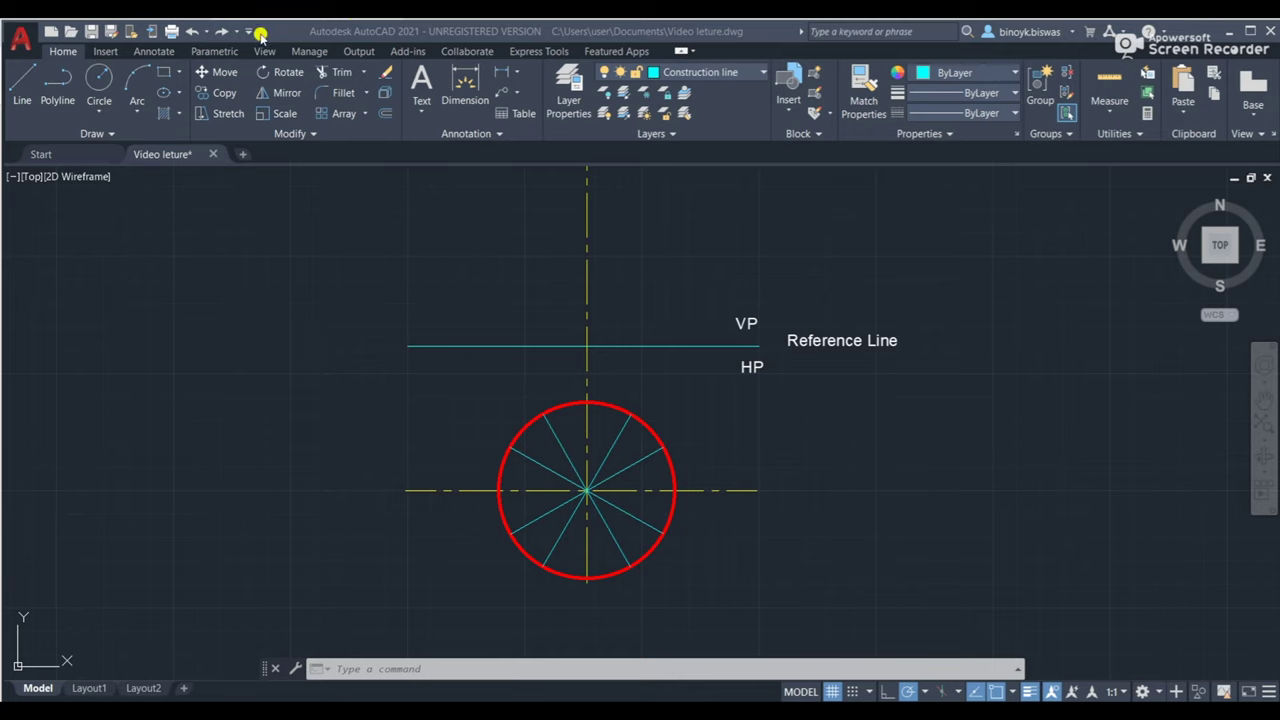
left_click(570, 84)
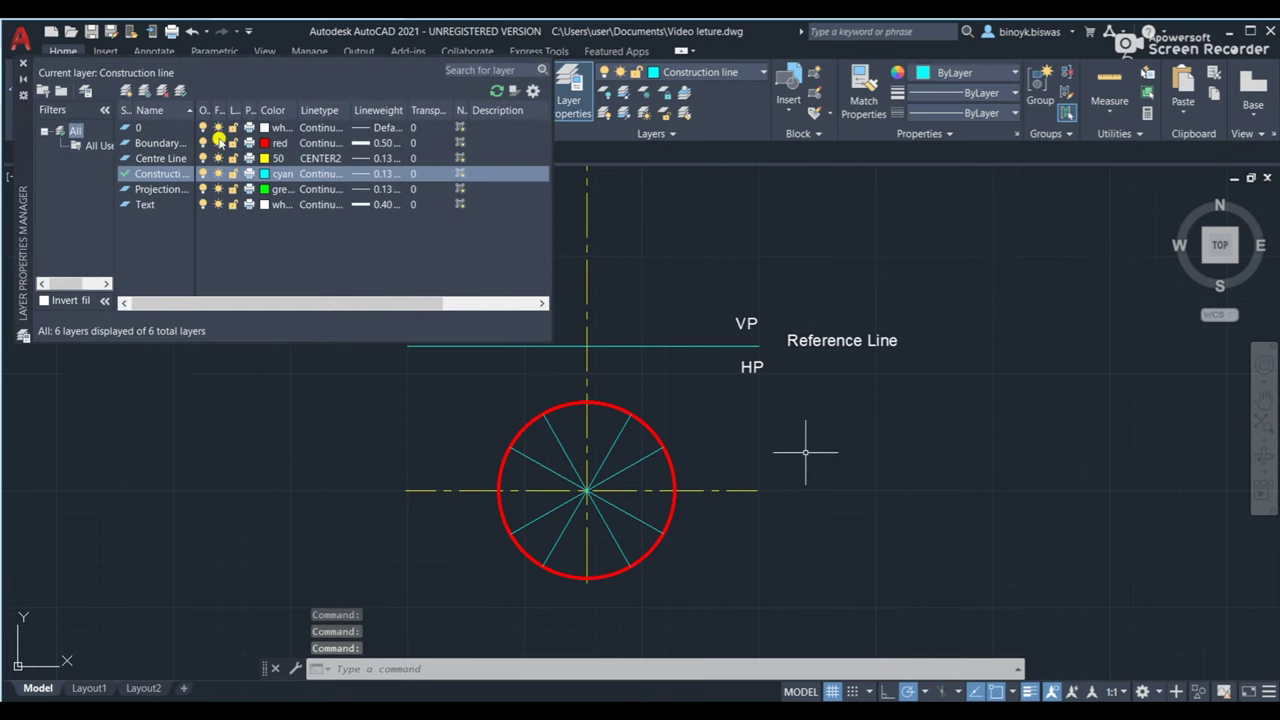
Make Text the current layer.
left_click(143, 204)
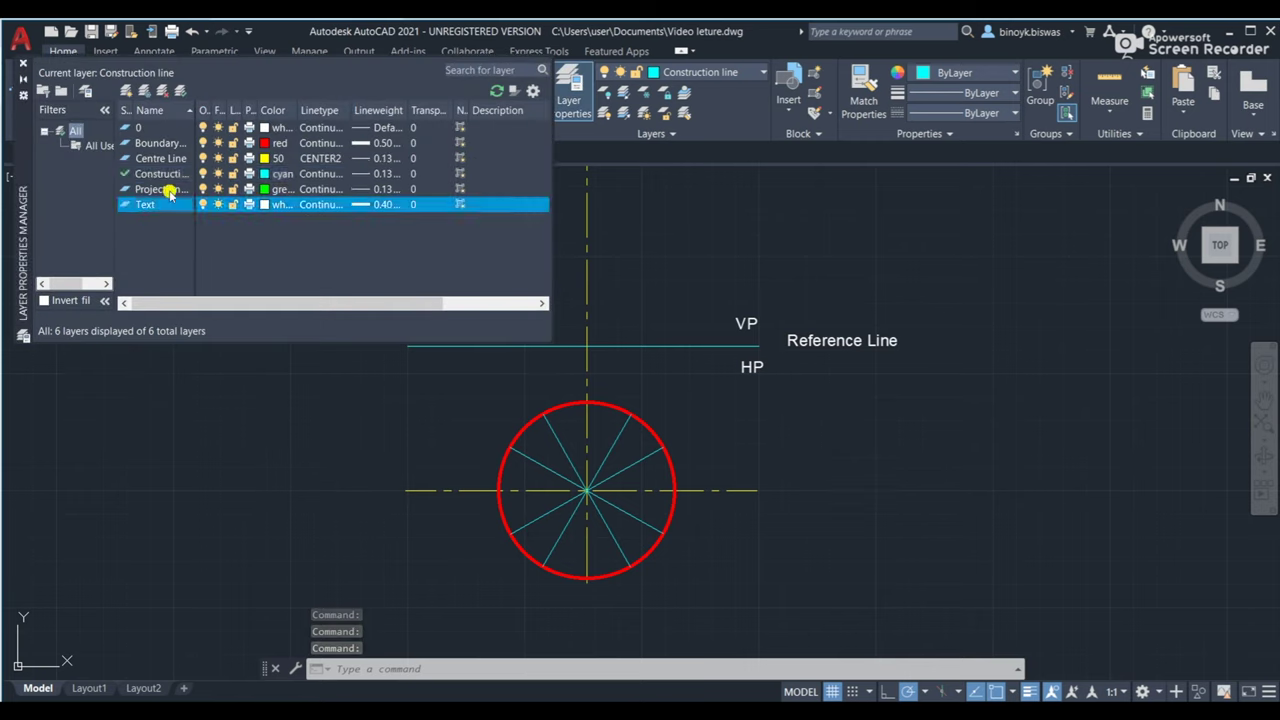
left_click(183, 91)
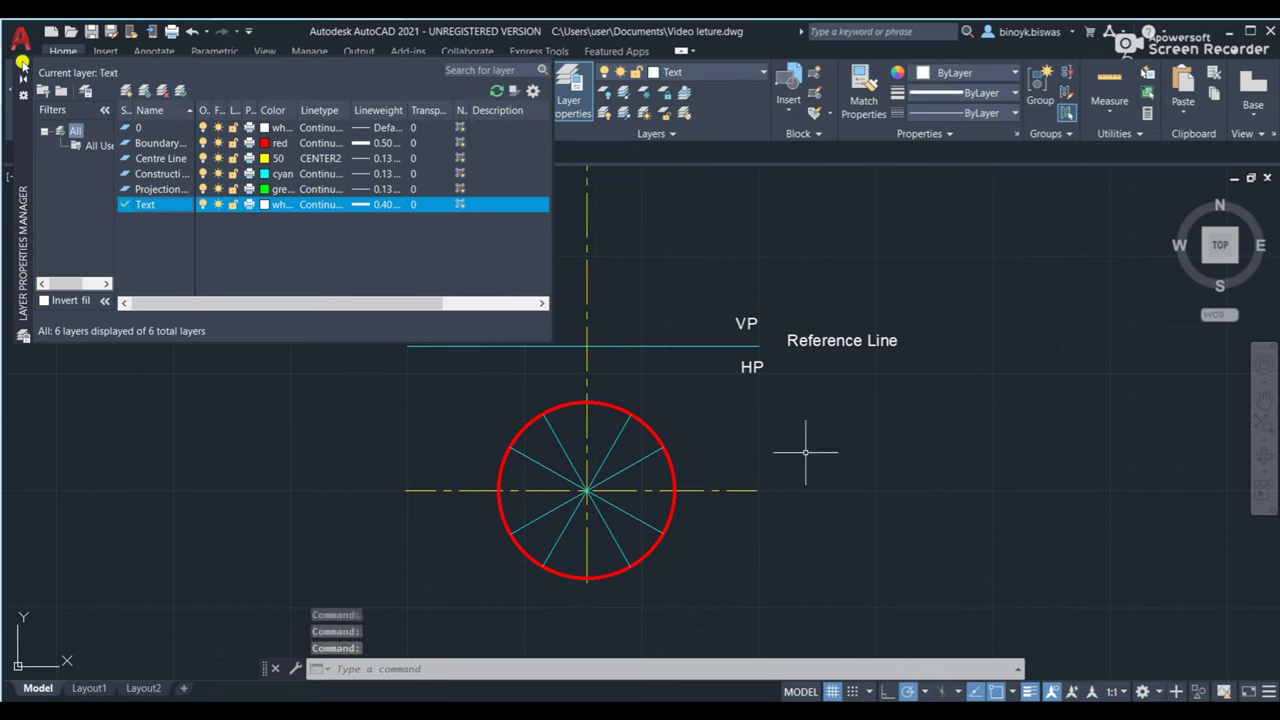
left_click(23, 62)
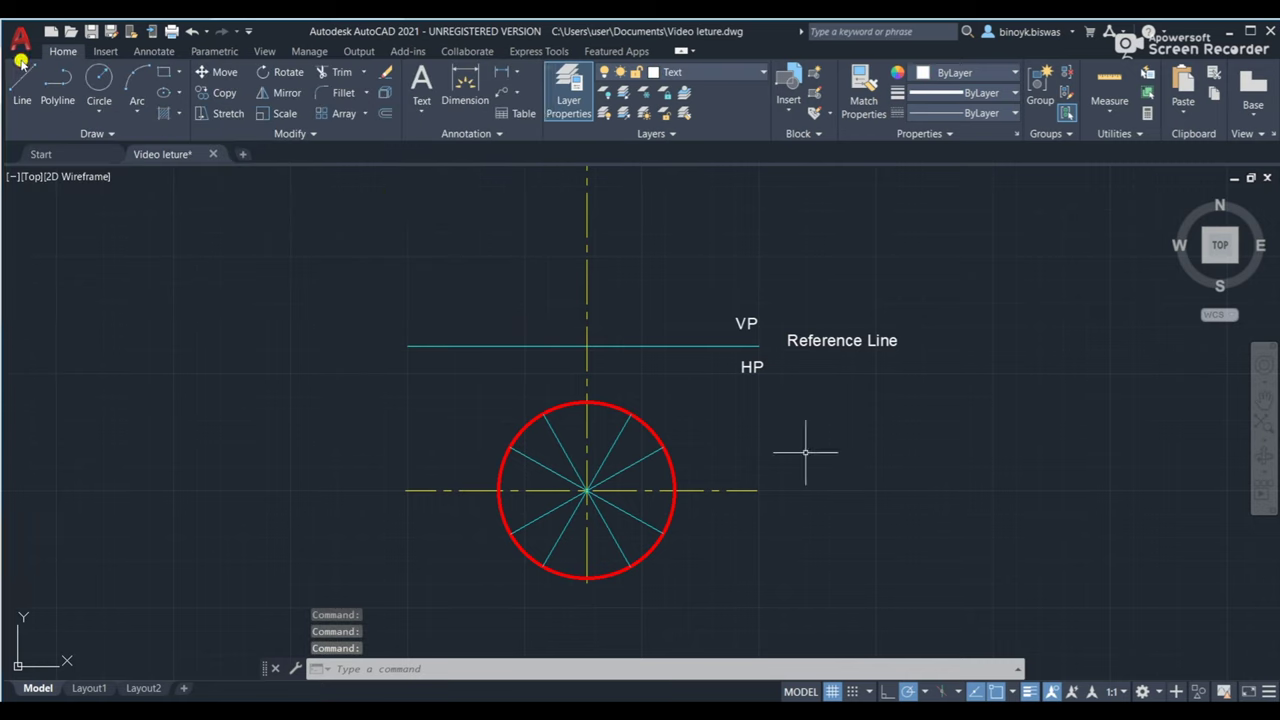
Add point-number text beside the division points at height 2 and rotation 0.
left_click(400, 664)
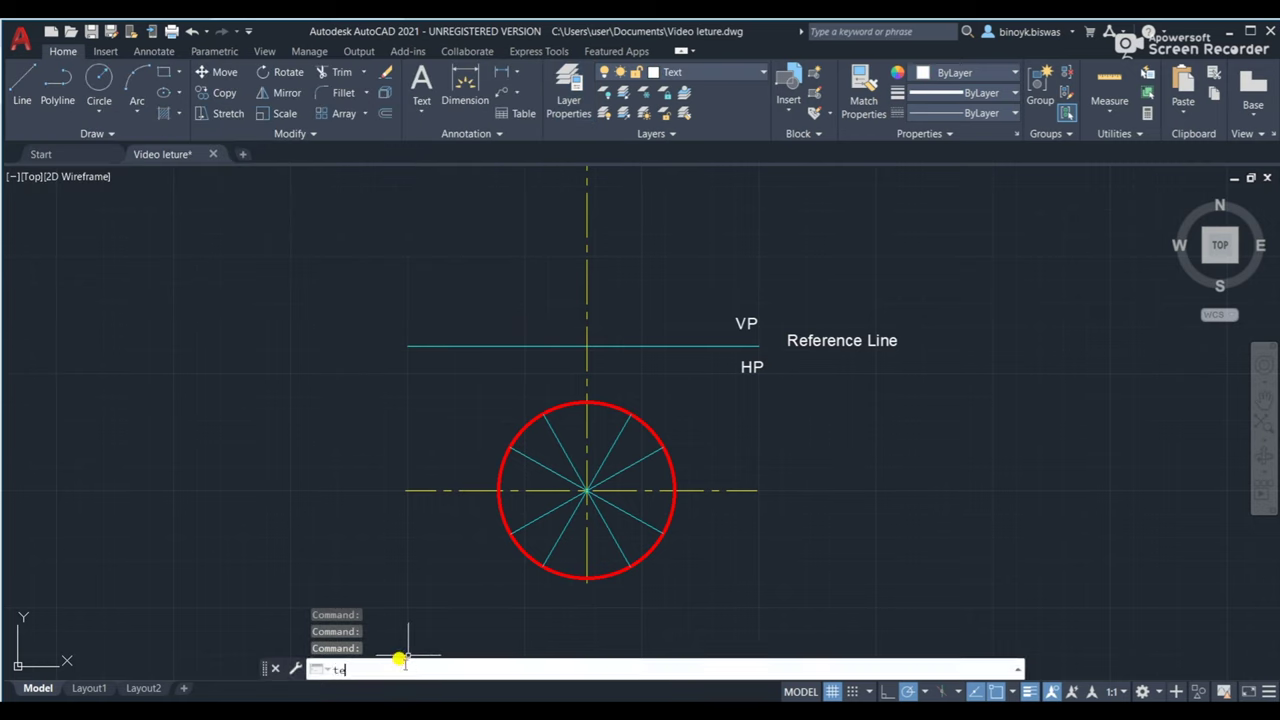
type("text")
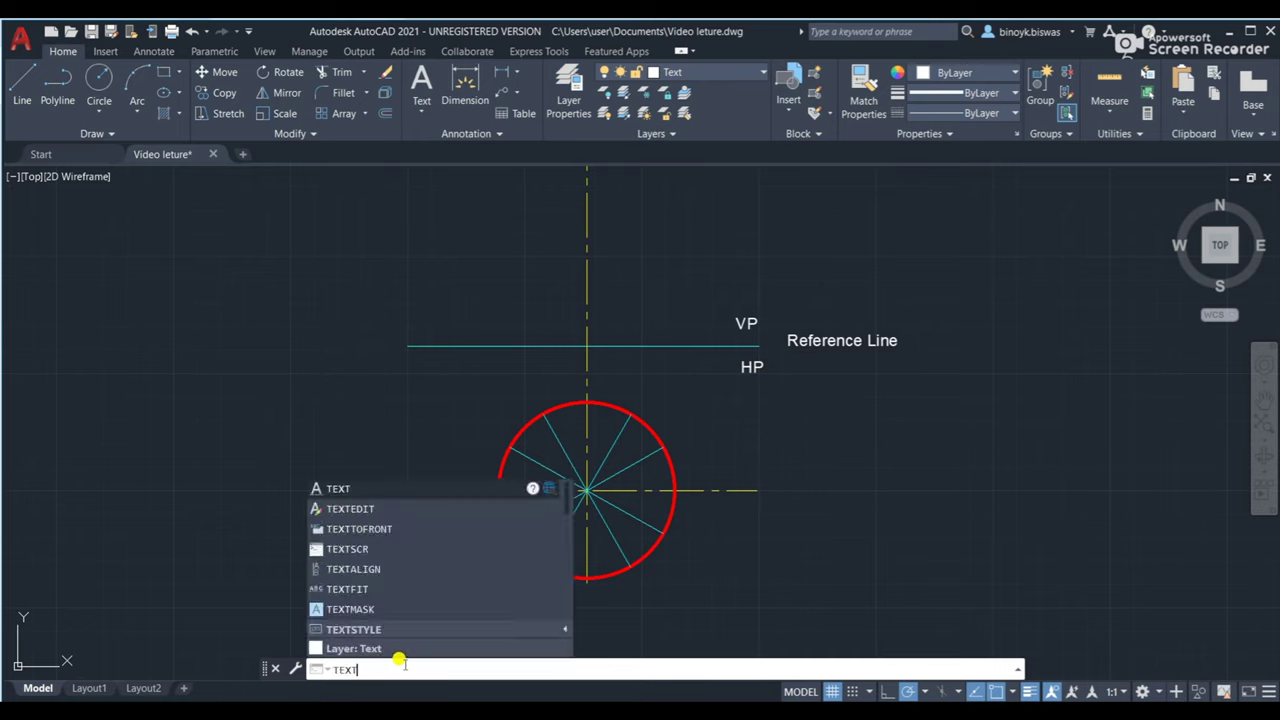
key("Return")
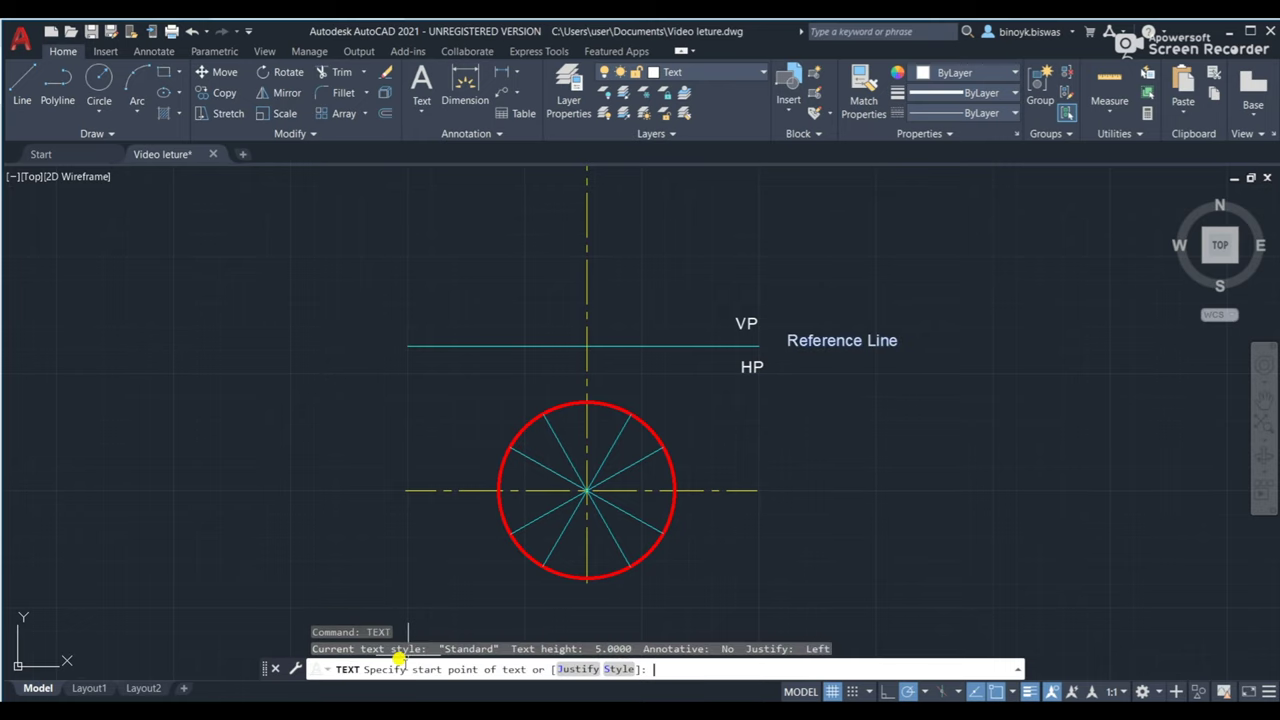
left_click(497, 539)
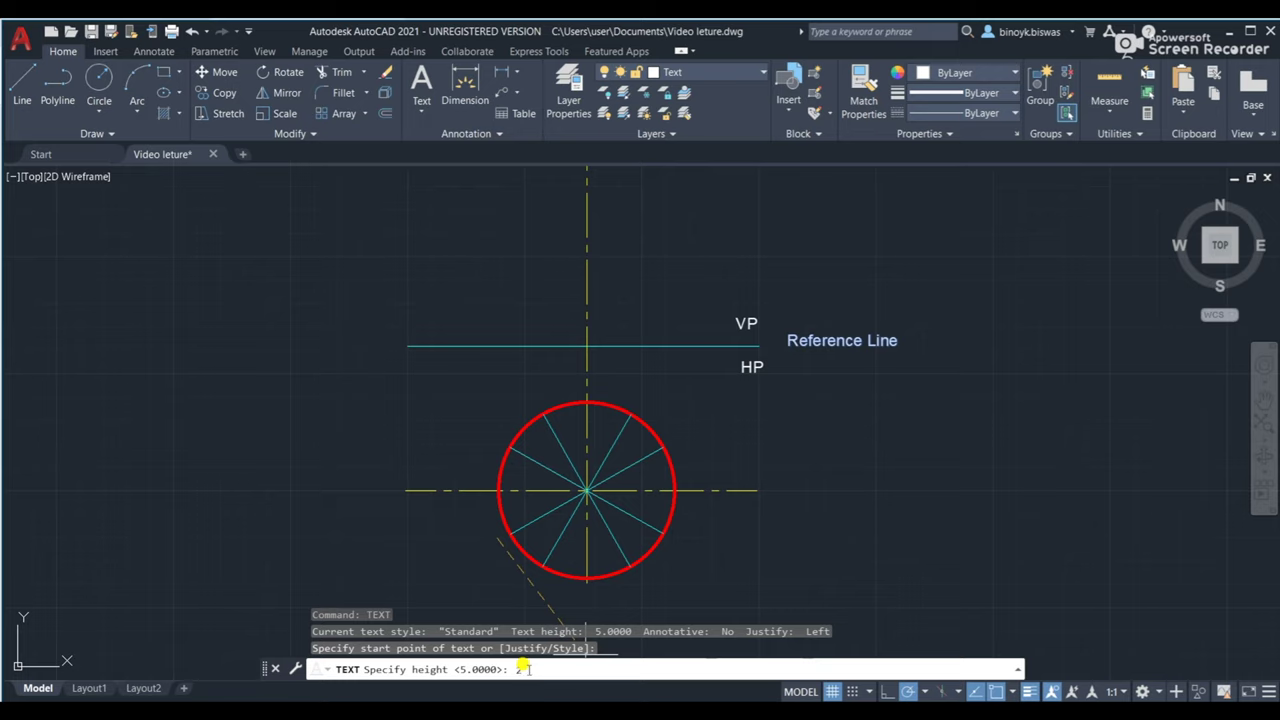
key("Return")
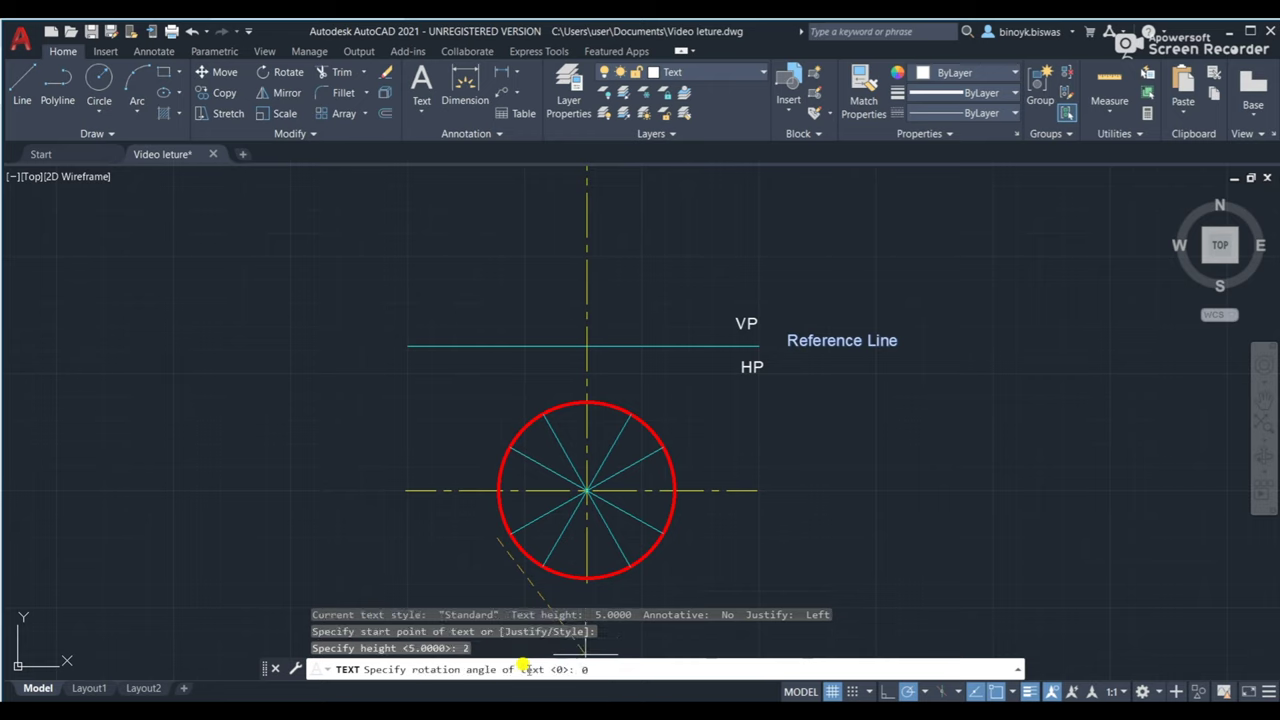
type("0")
key("Return")
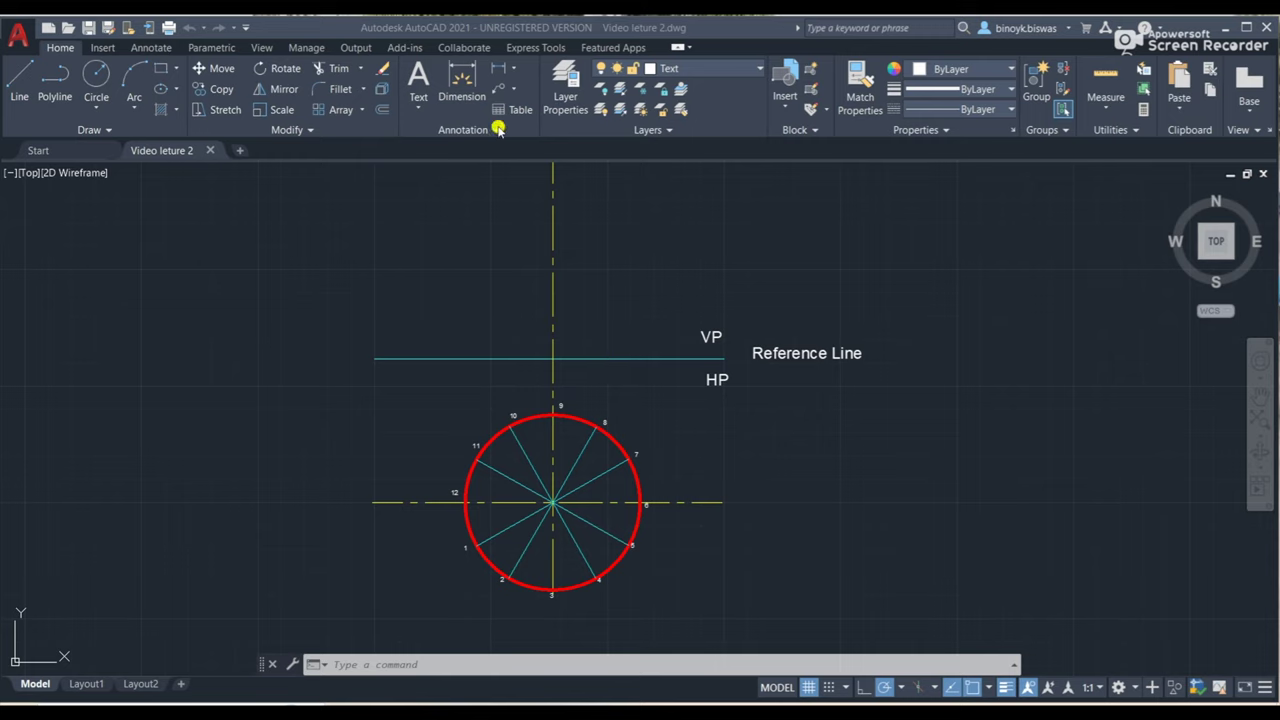
left_click(569, 75)
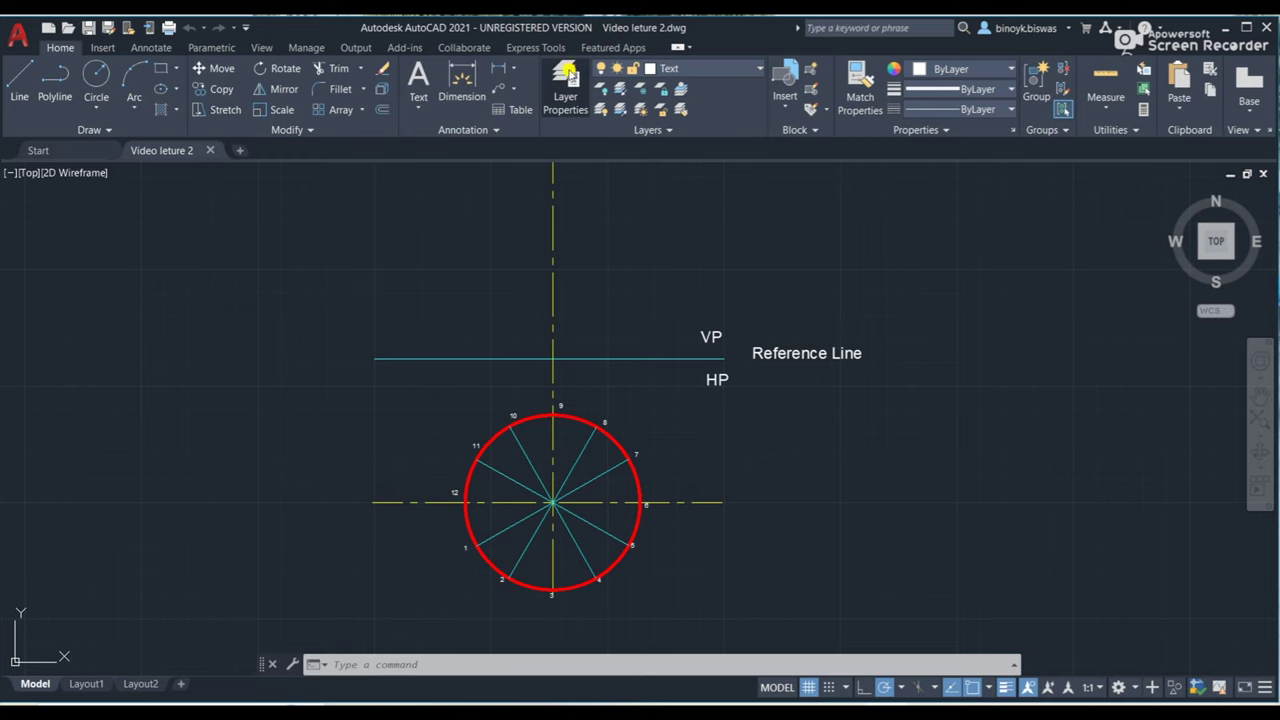
Make Projection line the current layer.
left_click(566, 75)
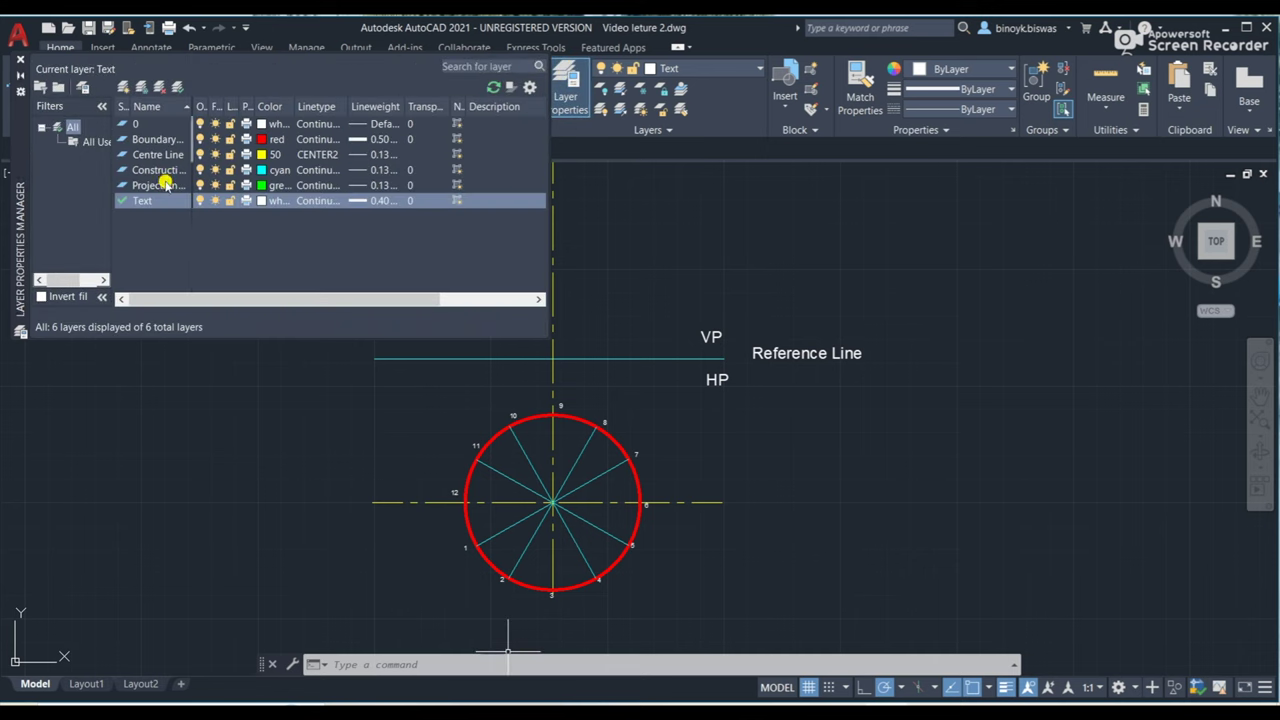
left_click(164, 184)
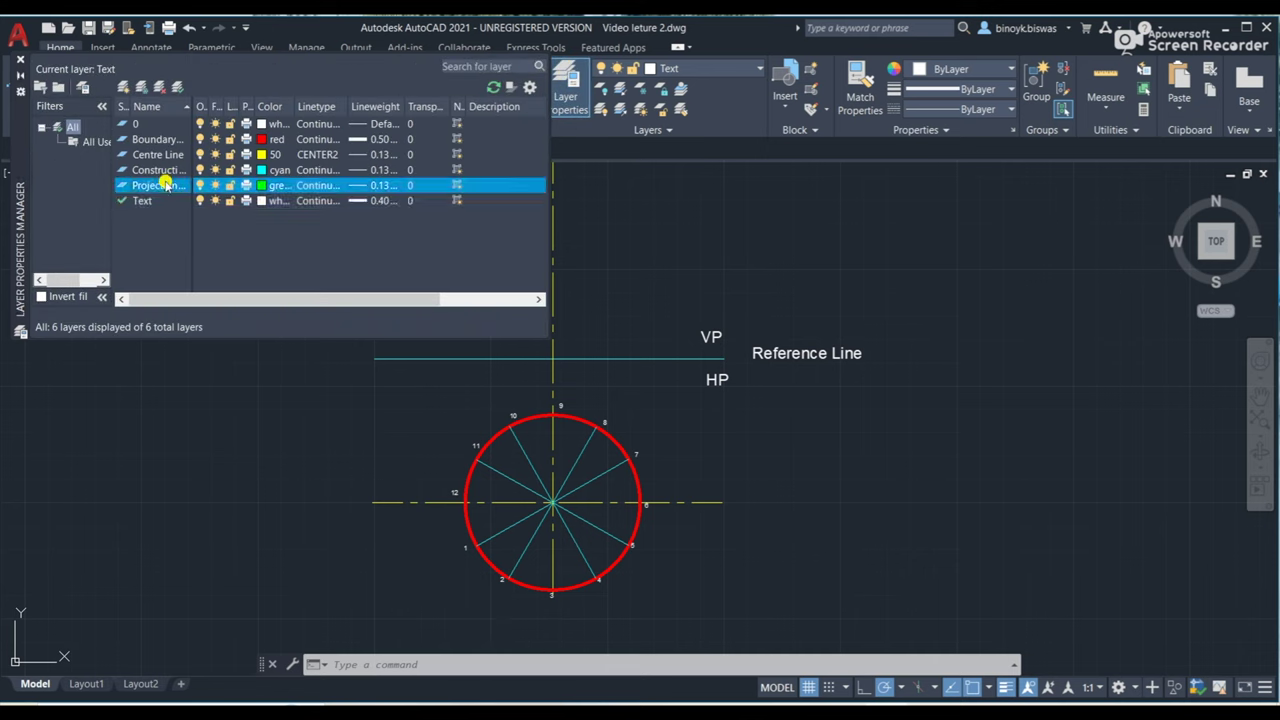
left_click(175, 86)
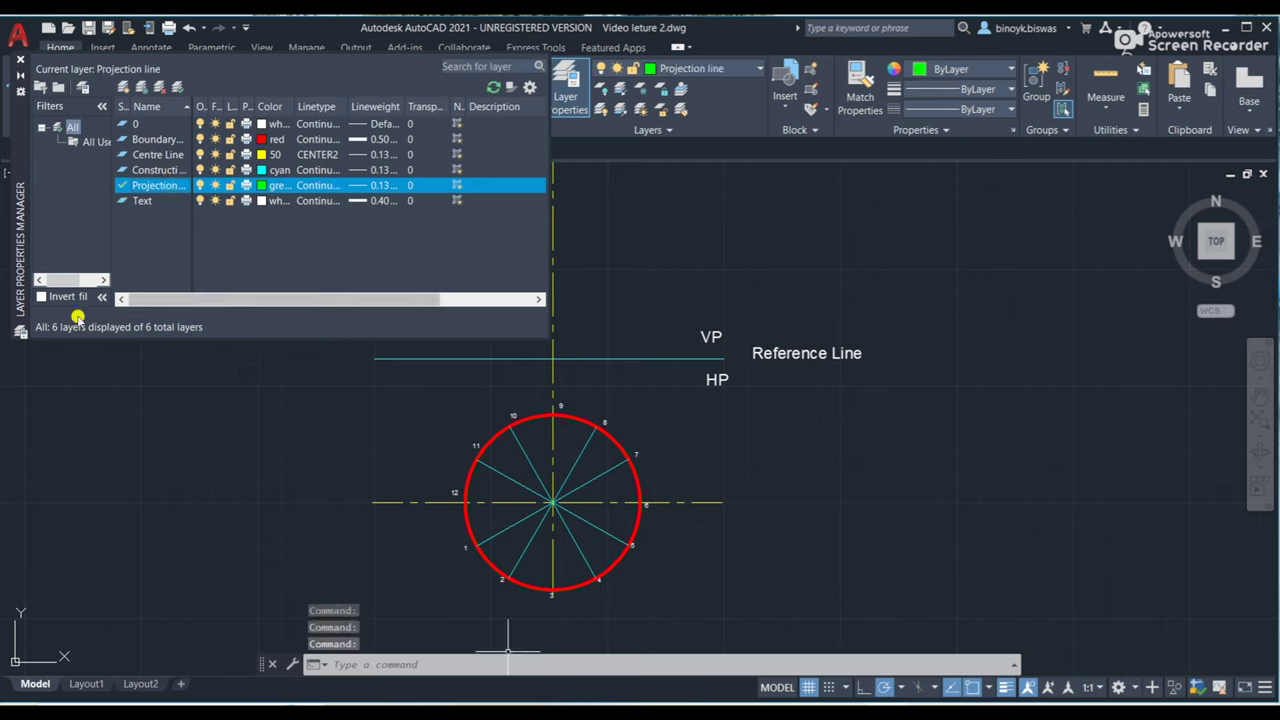
left_click(20, 60)
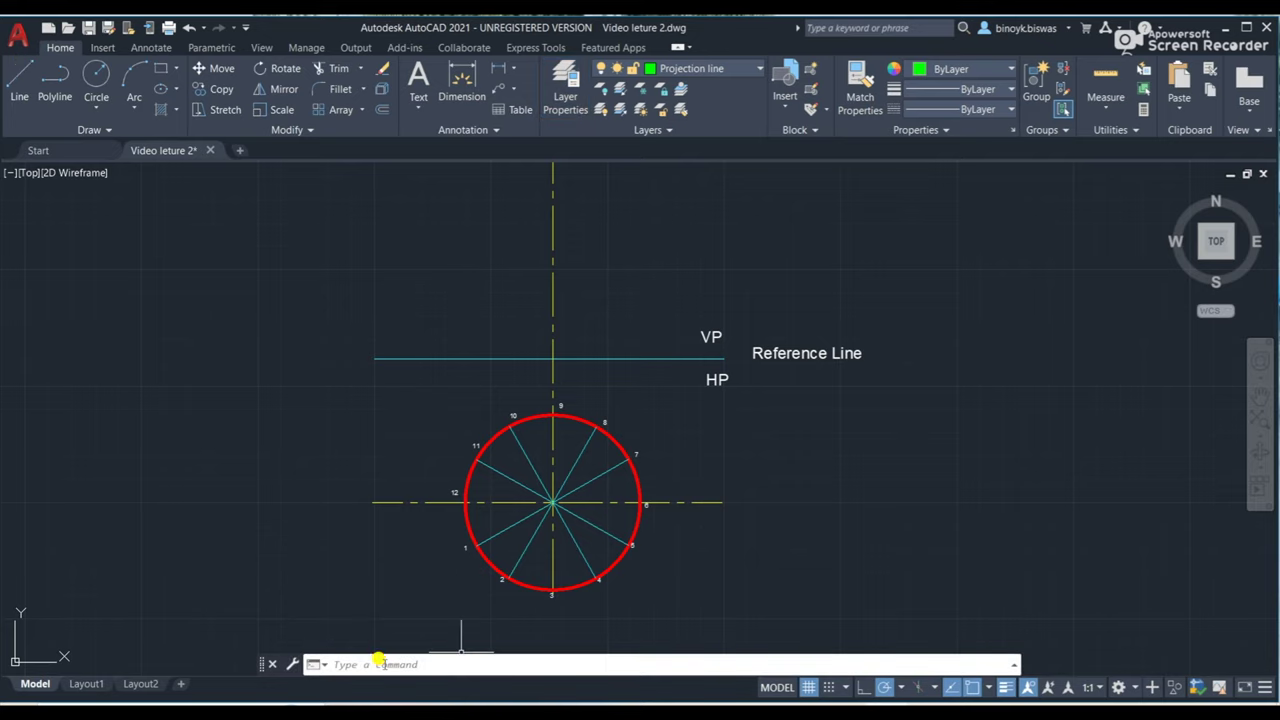
Draw vertical projectors from circle points 12 and 1 up to the reference line.
left_click(21, 88)
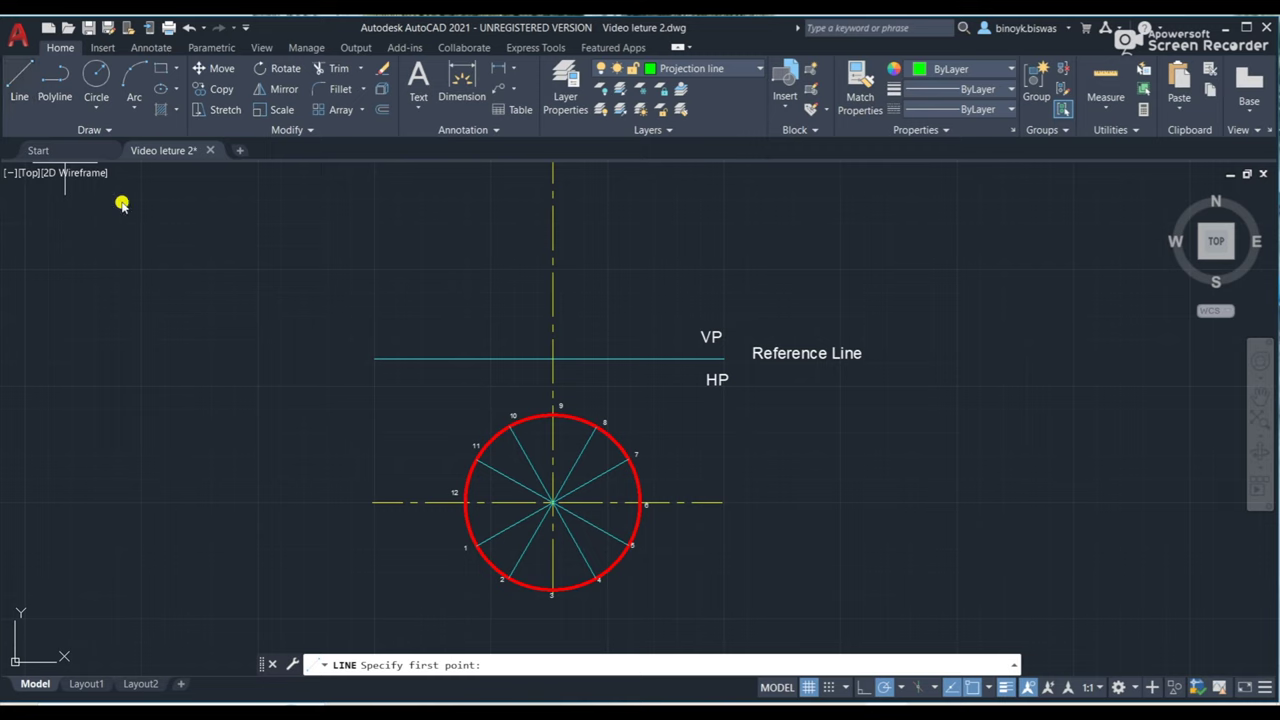
left_click(466, 502)
left_click(465, 357)
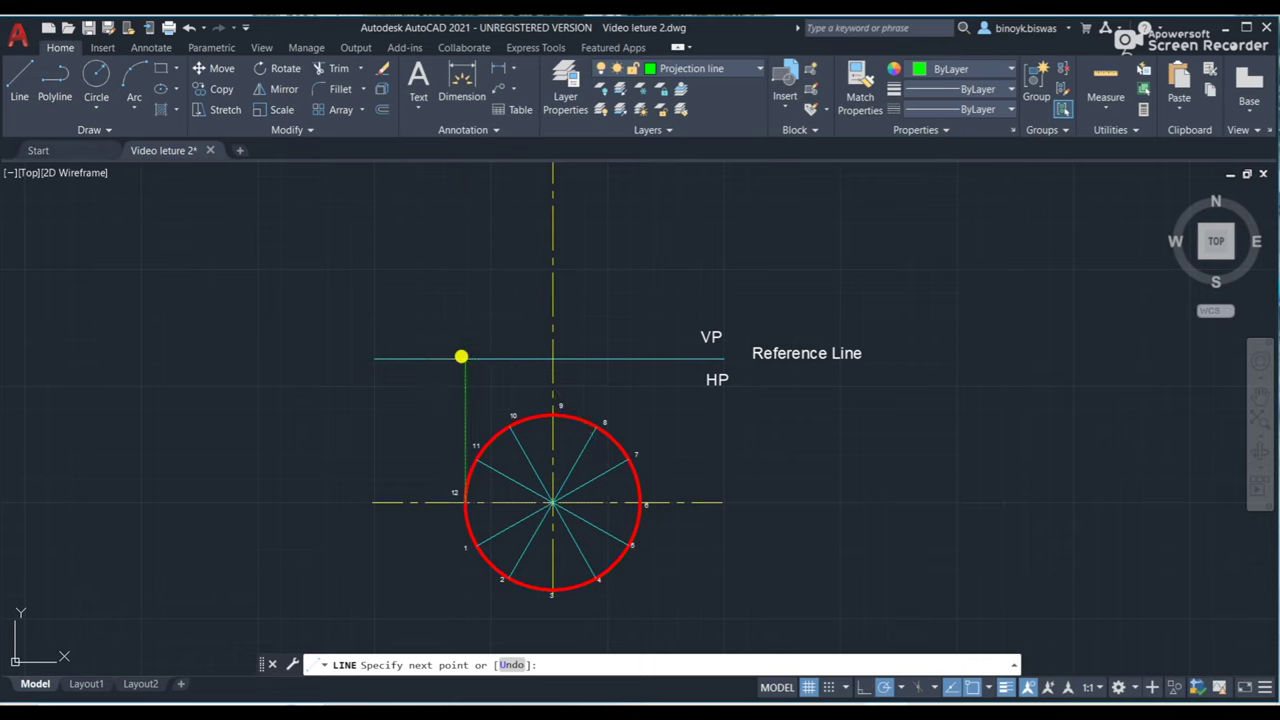
key("Escape")
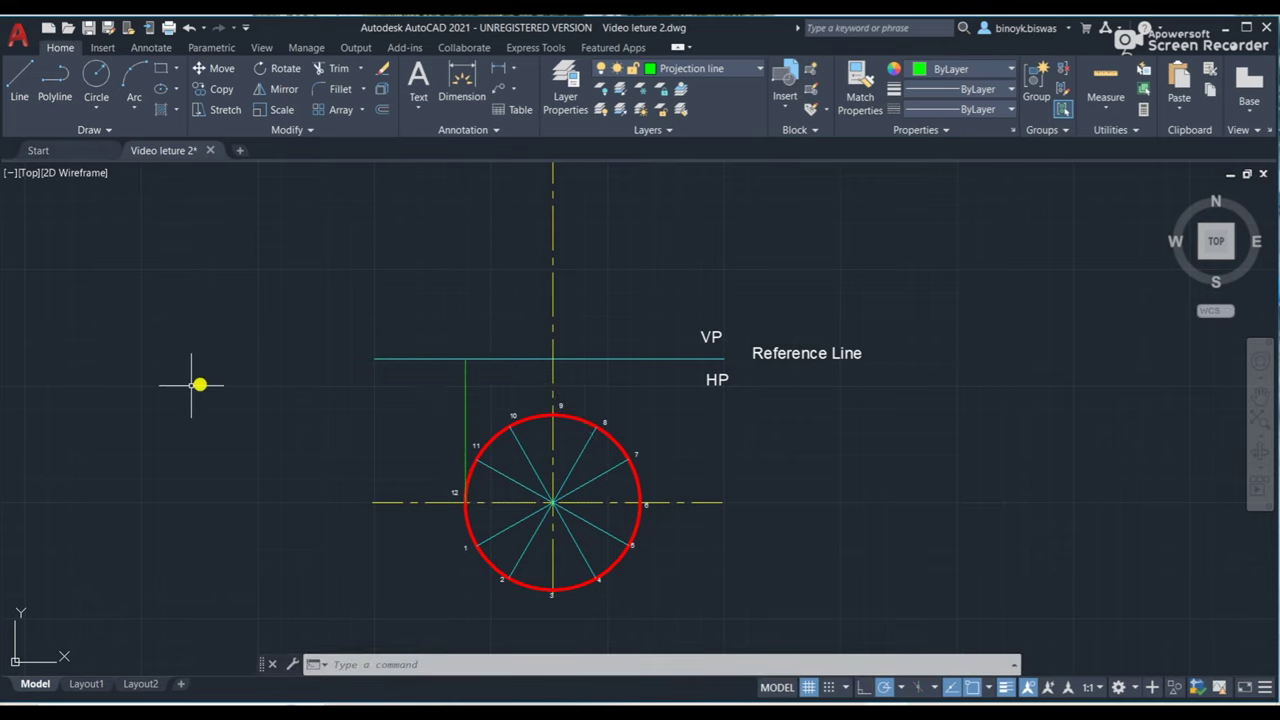
left_click(478, 545)
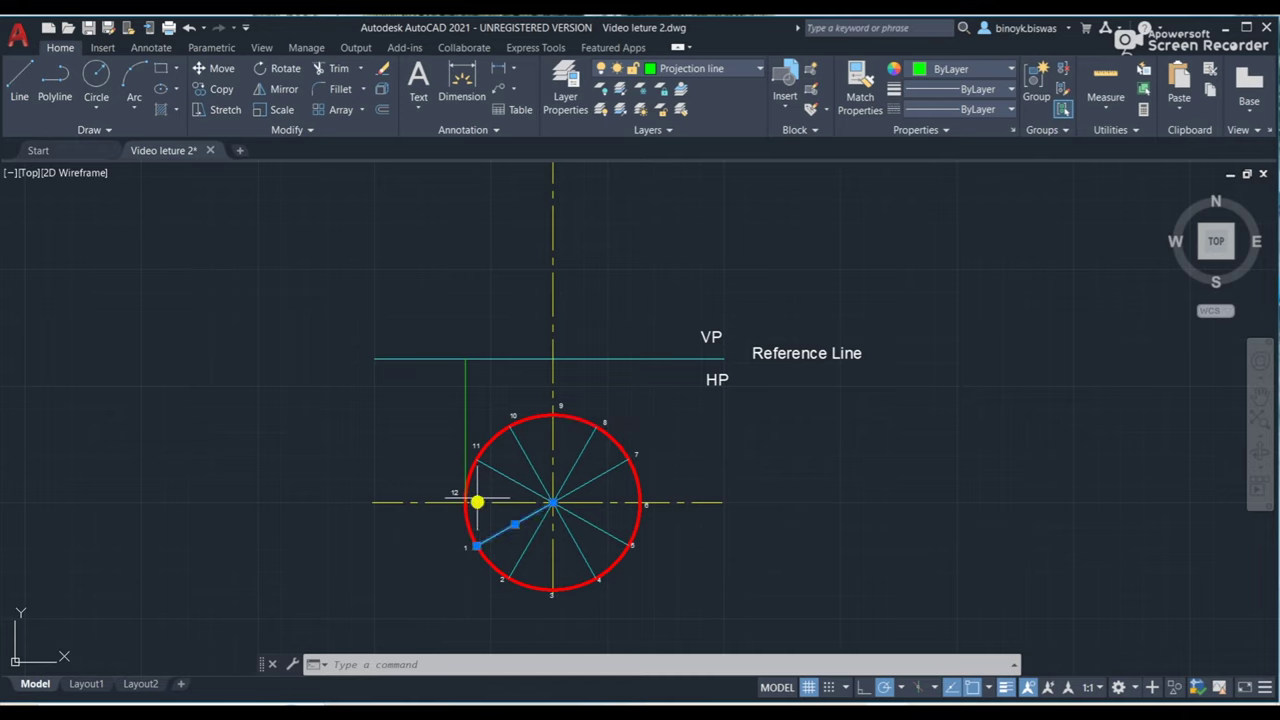
left_click(19, 80)
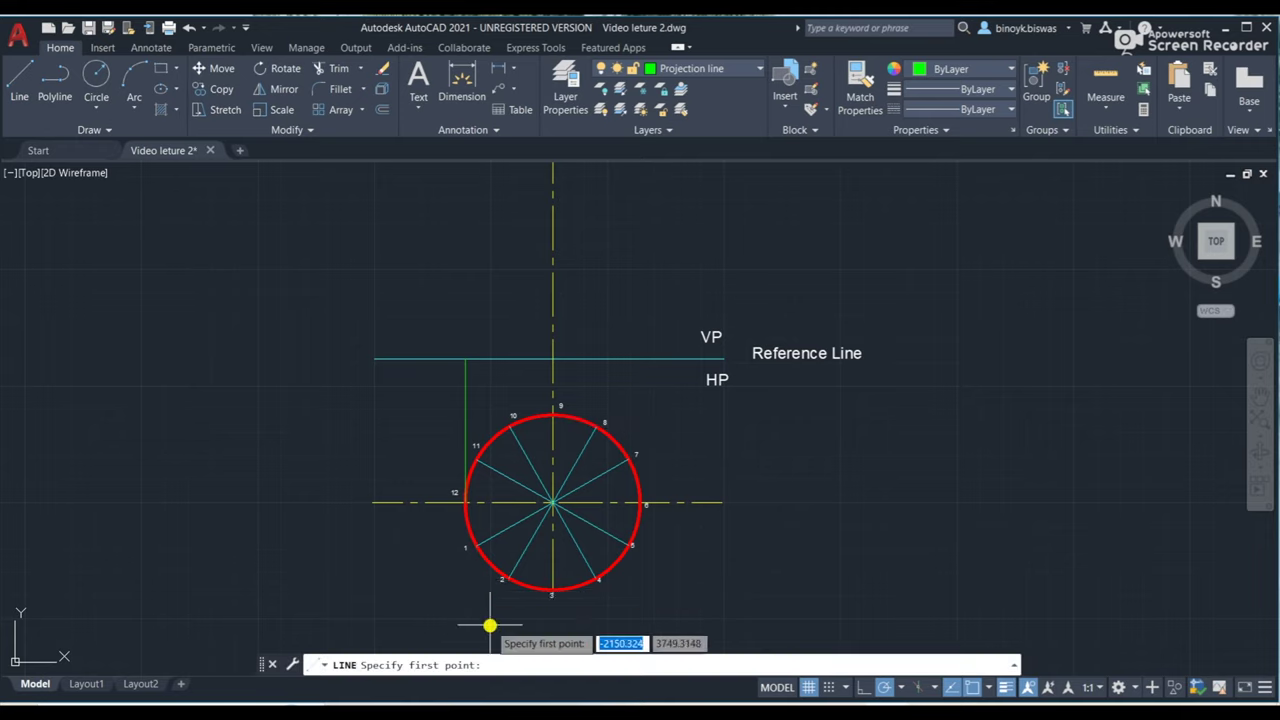
left_click(473, 545)
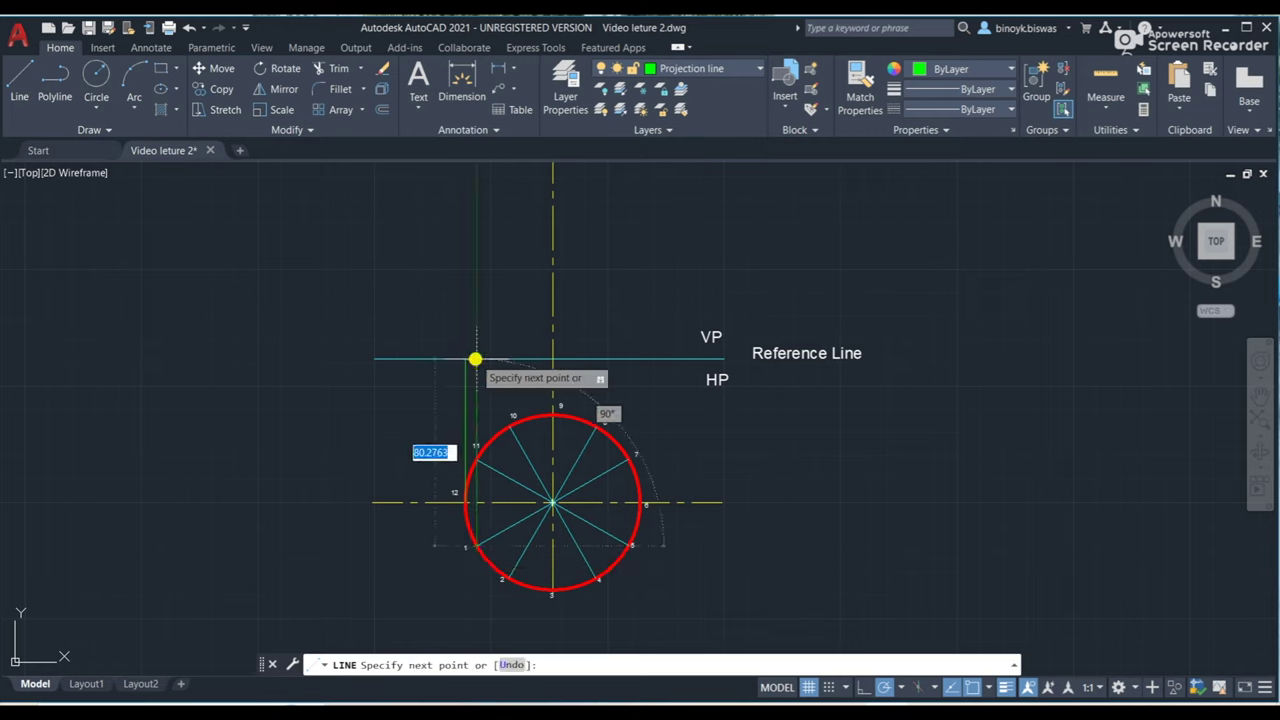
left_click(475, 359)
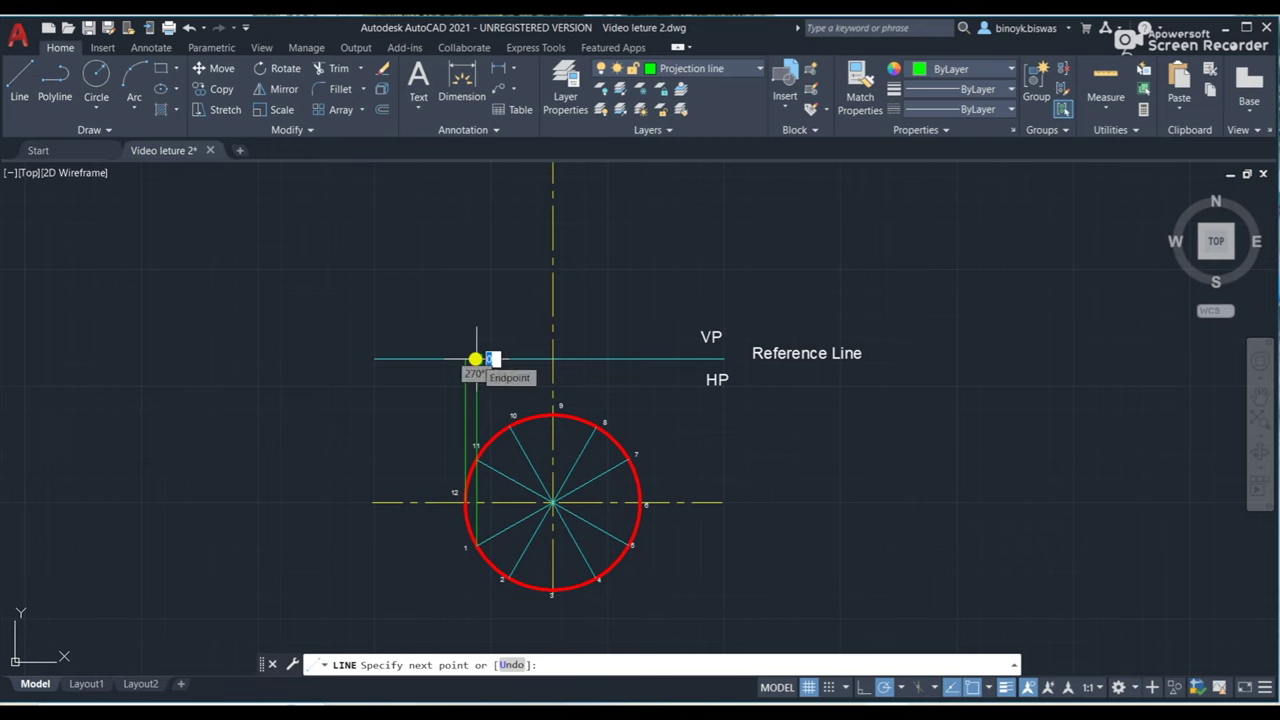
key("Escape")
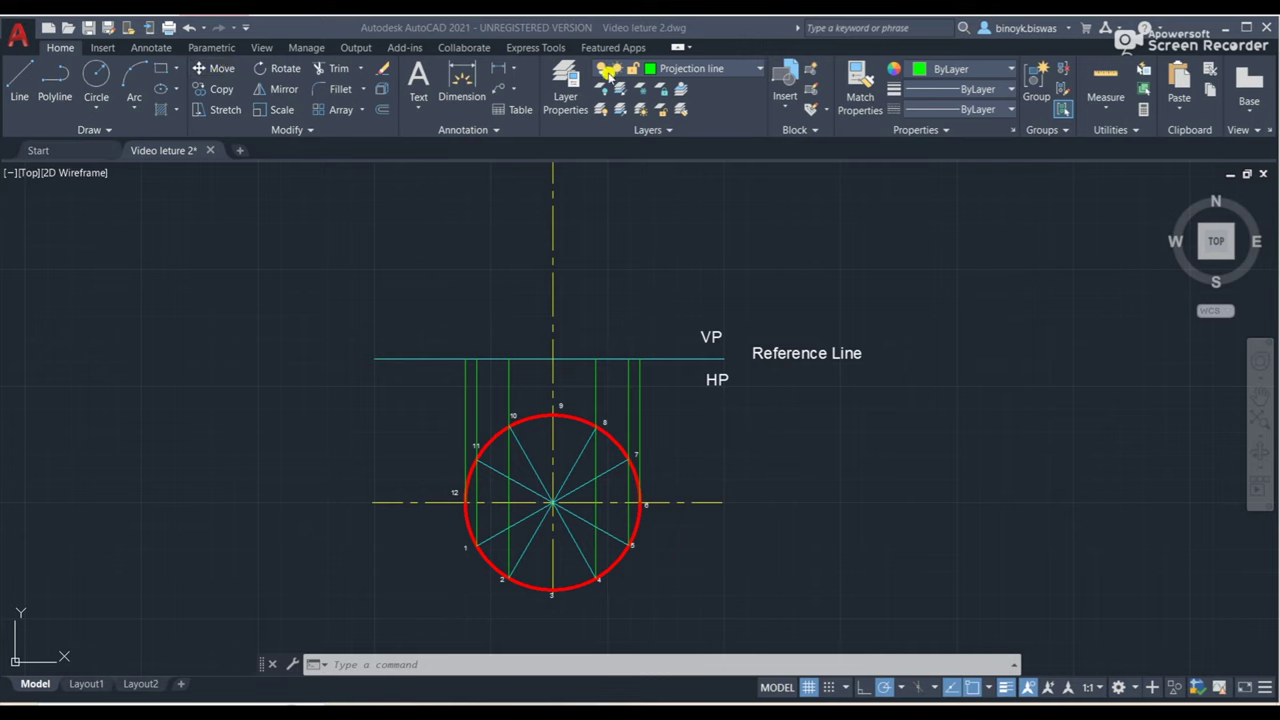
left_click(563, 73)
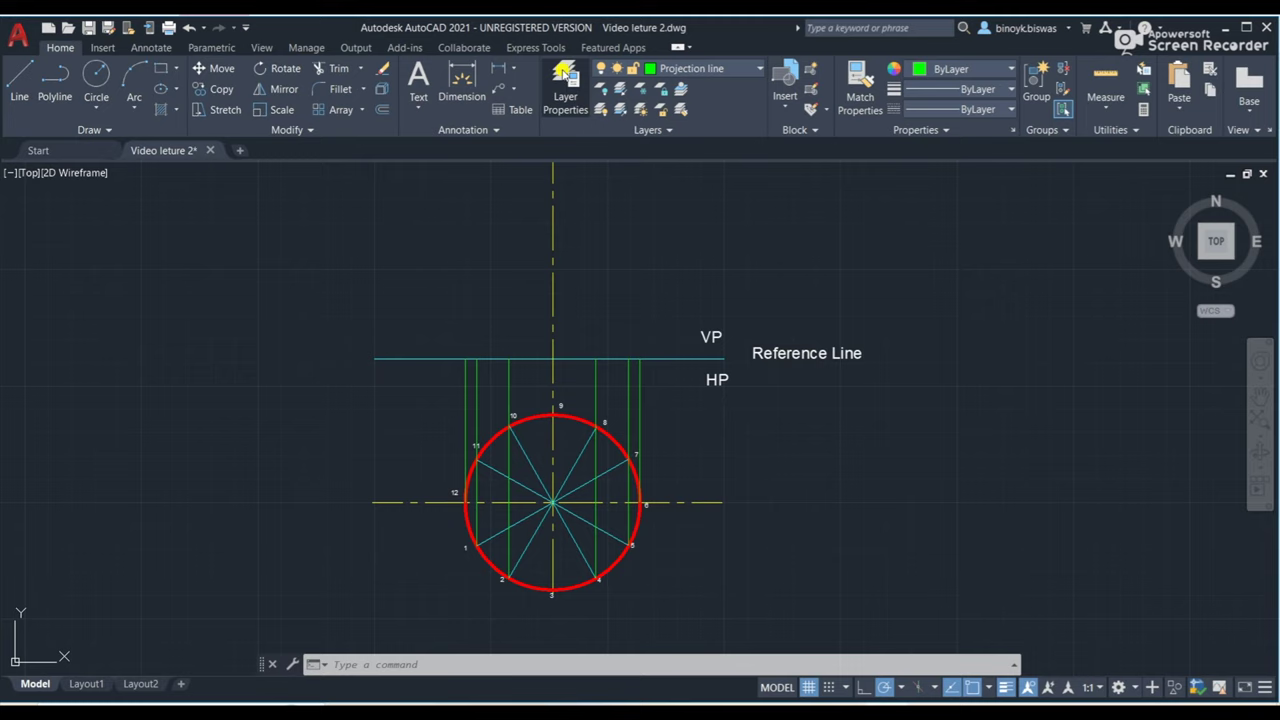
Make Boundary Line the current layer.
left_click(564, 78)
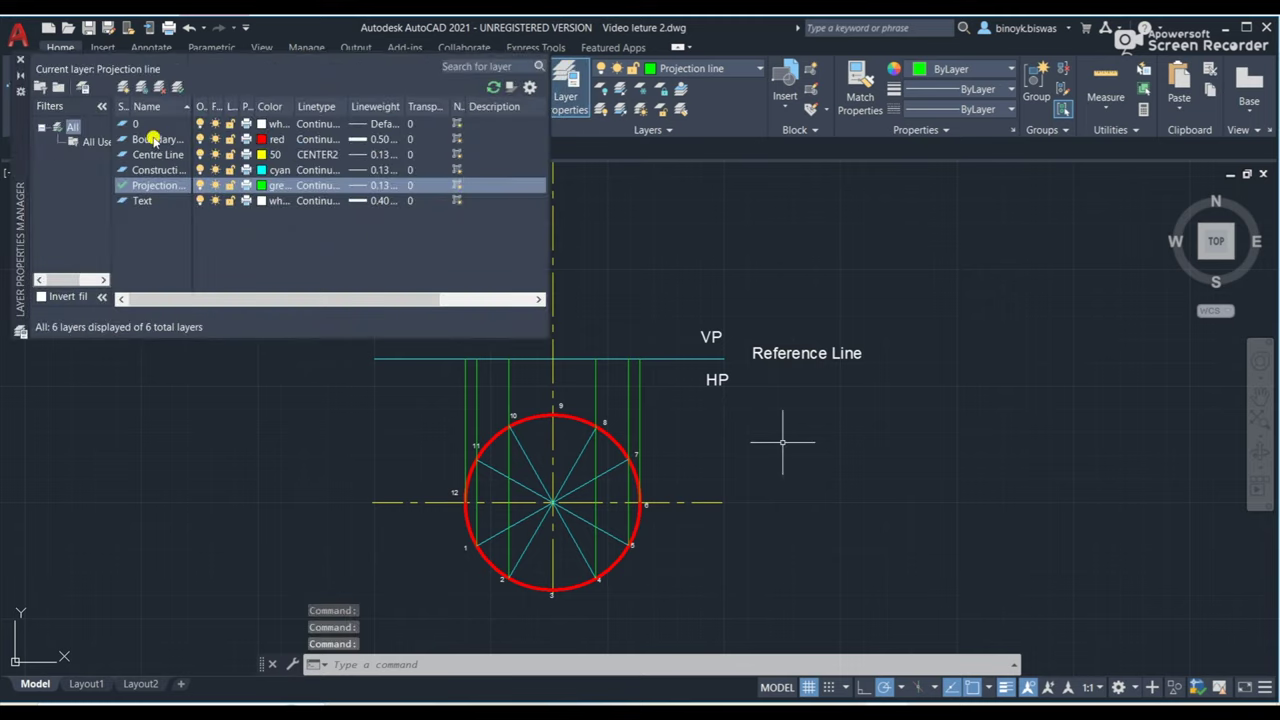
left_click(153, 139)
left_click(176, 89)
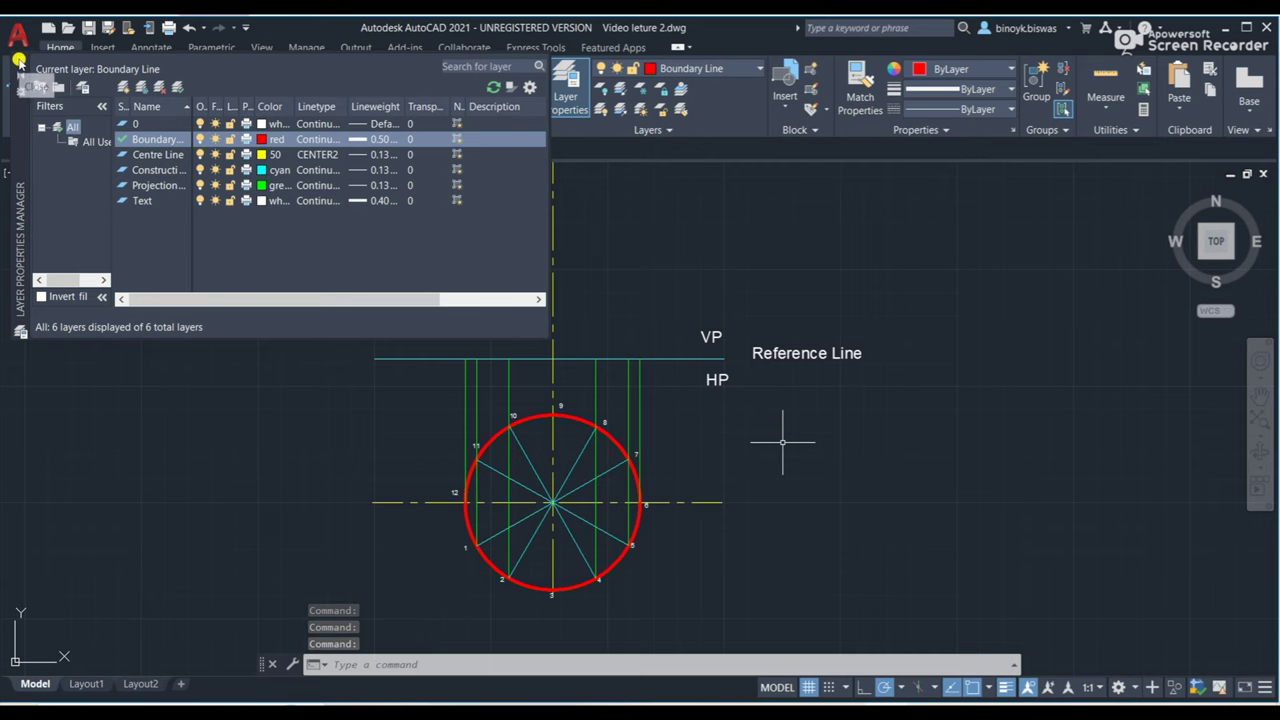
left_click(18, 61)
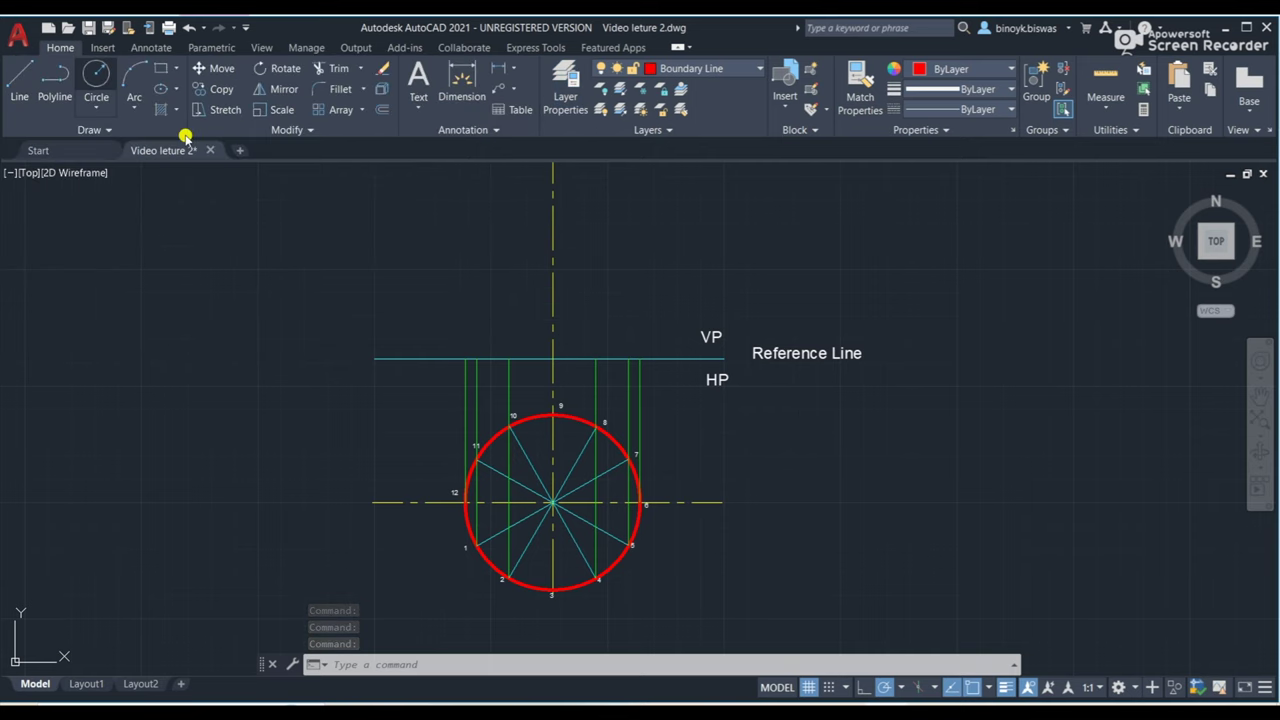
Draw the base edge along the reference line from the leftmost to the rightmost projector.
left_click(12, 88)
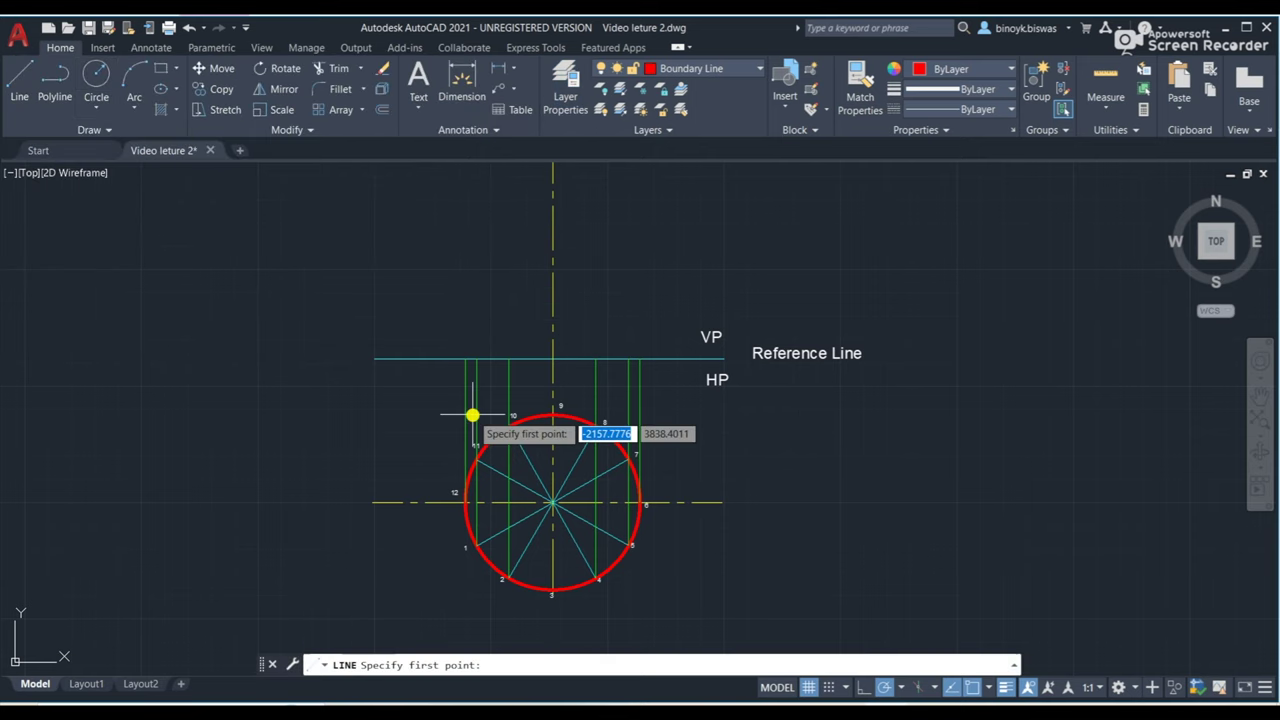
left_click(466, 359)
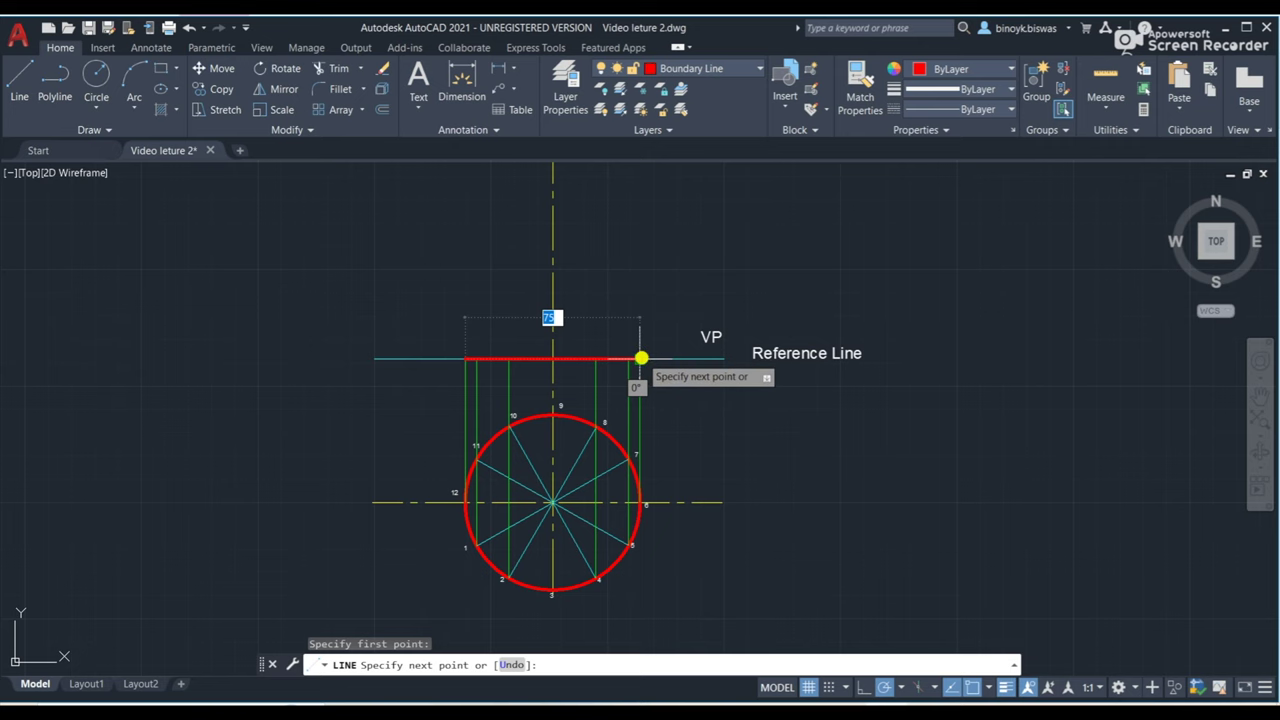
left_click(641, 358)
key("Escape")
scroll(794, 446, "up", 2)
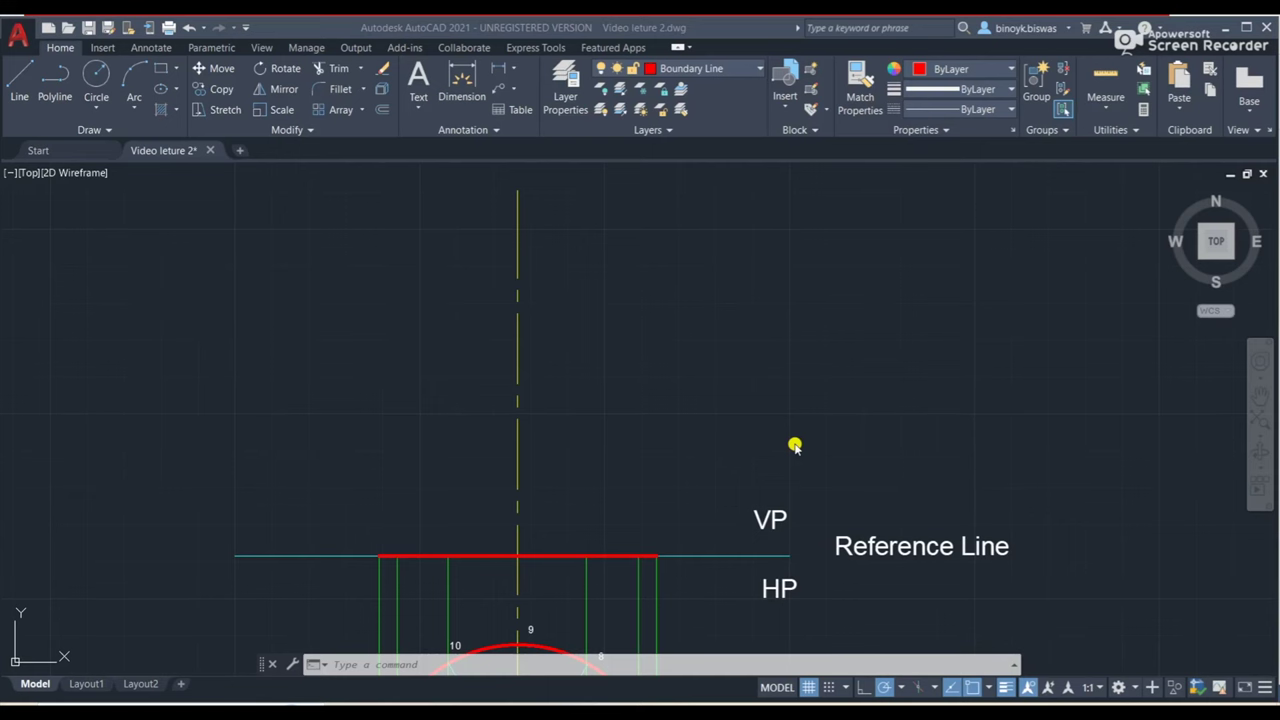
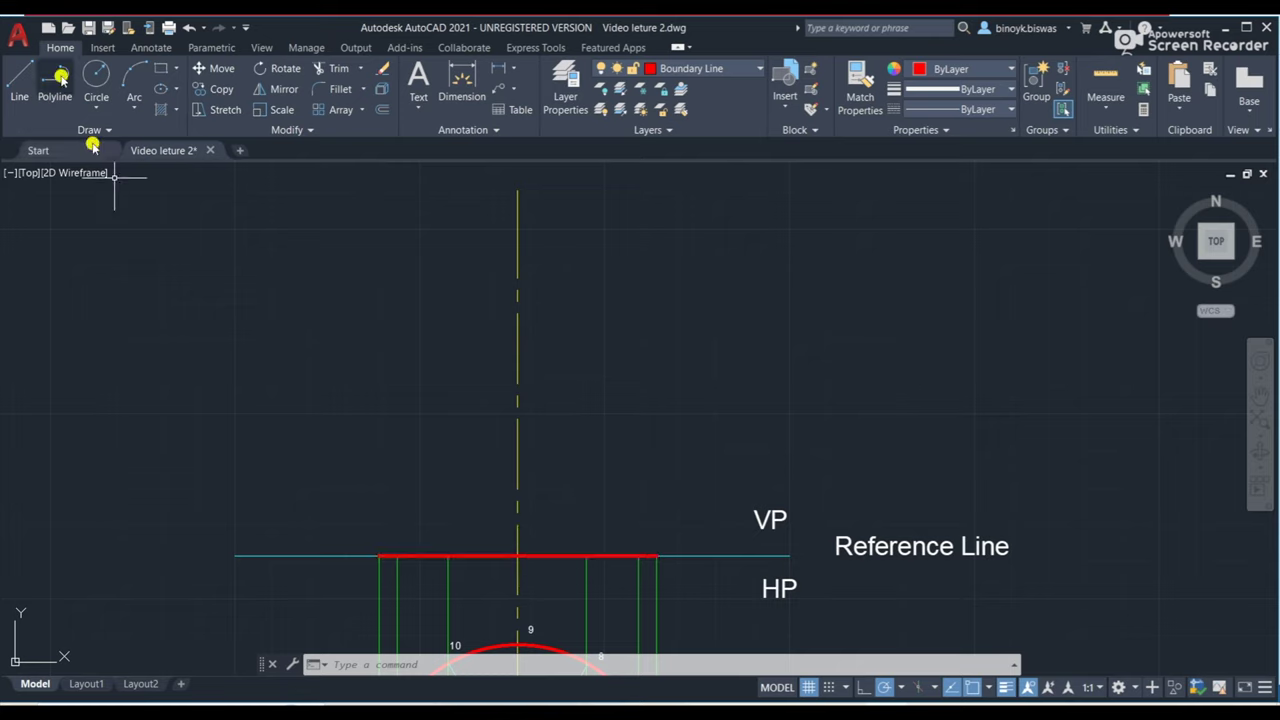
Draw an 80-unit vertical red line up from the midpoint of the red base line.
left_click(19, 78)
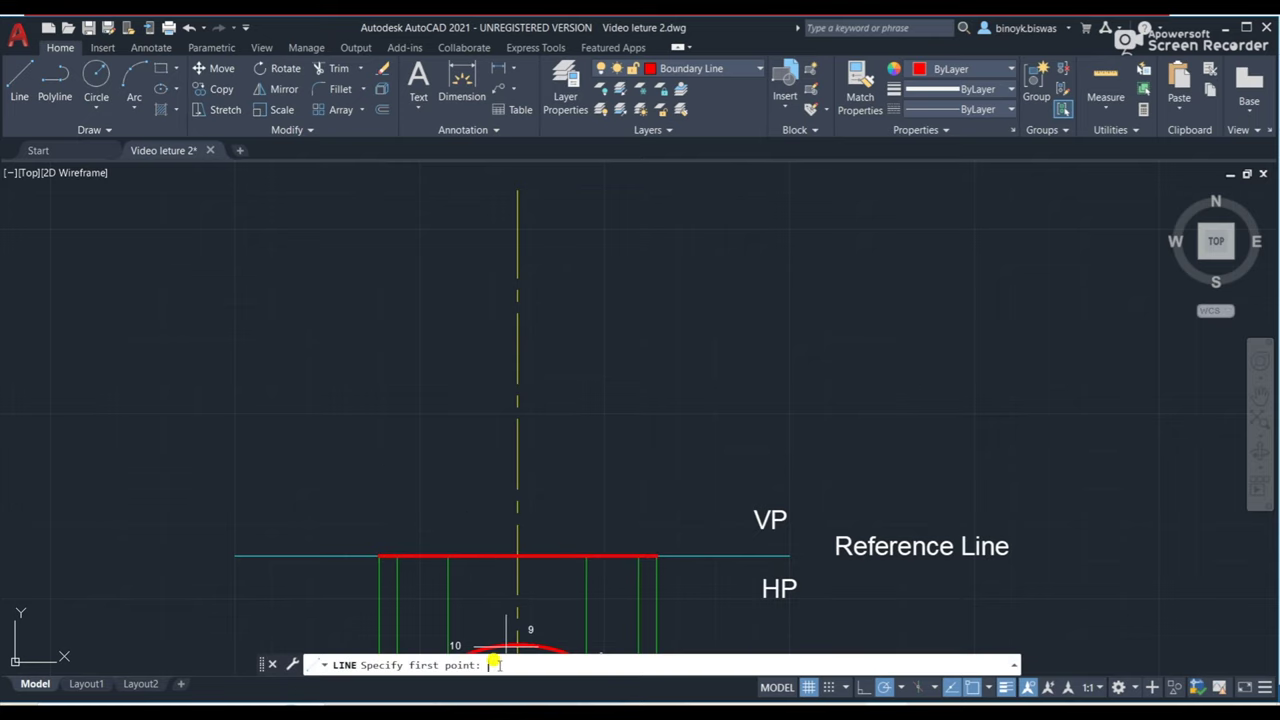
left_click(517, 557)
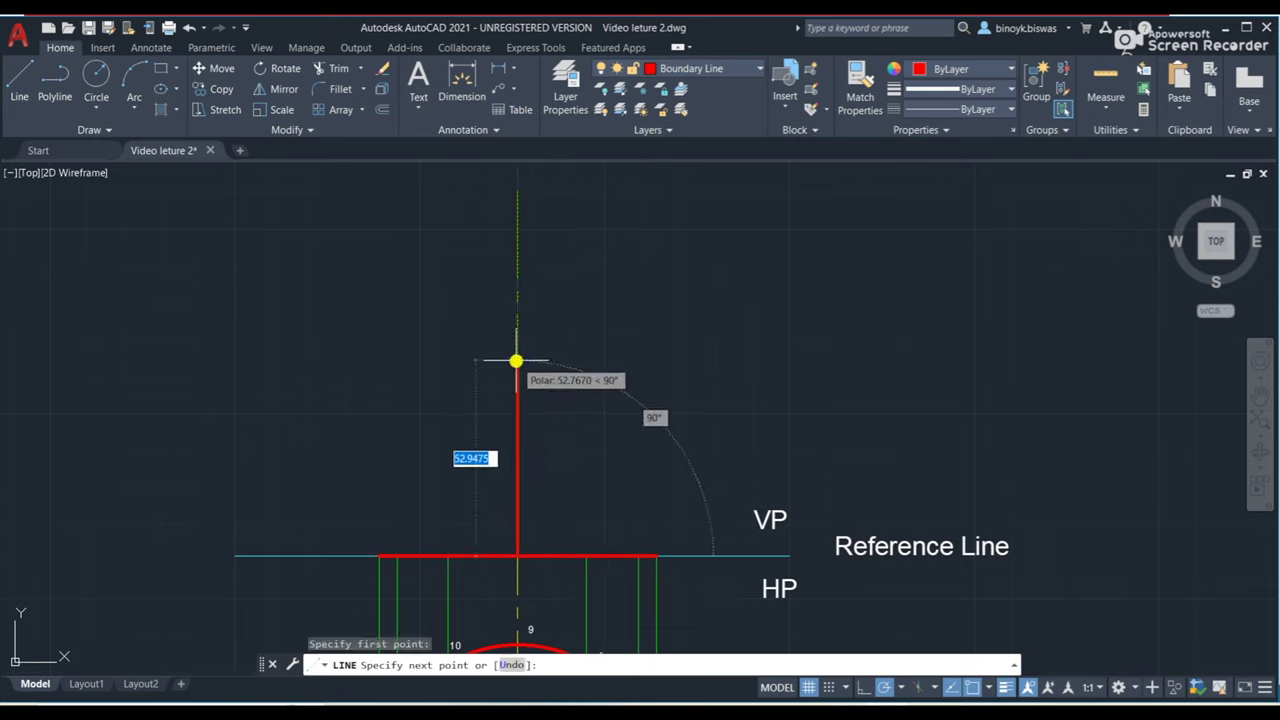
type("80")
key("Return")
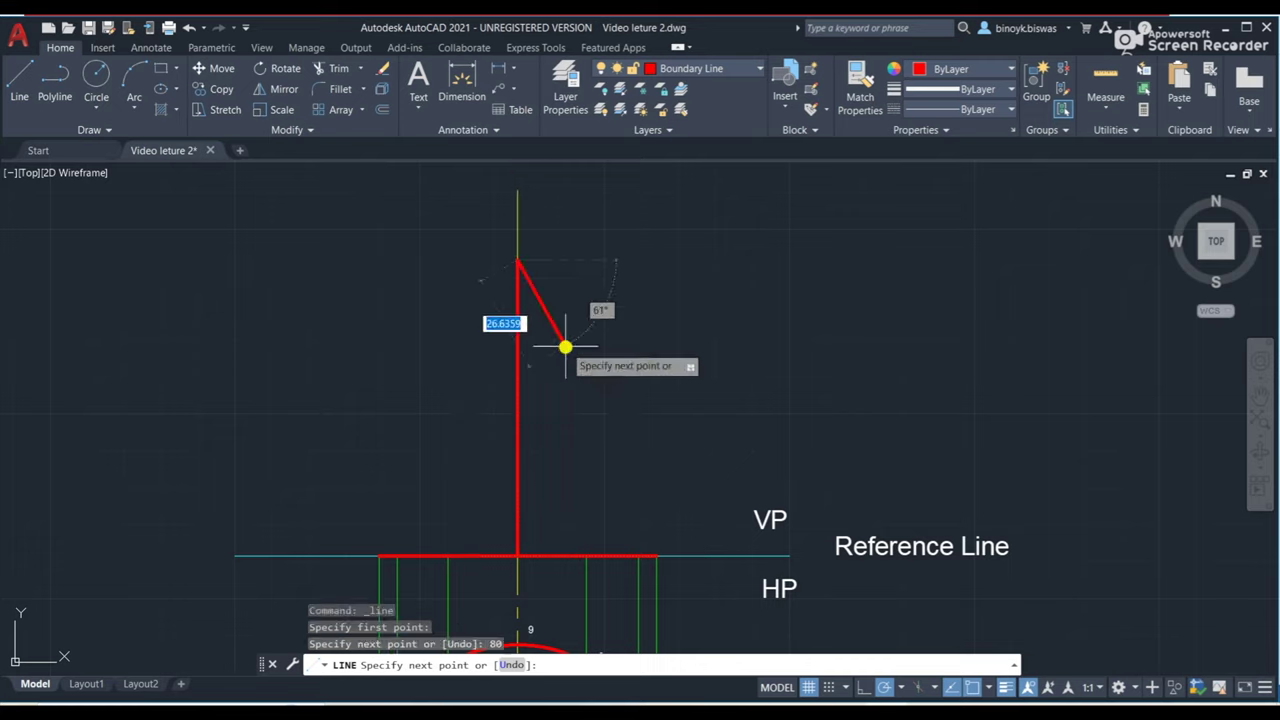
key("Return")
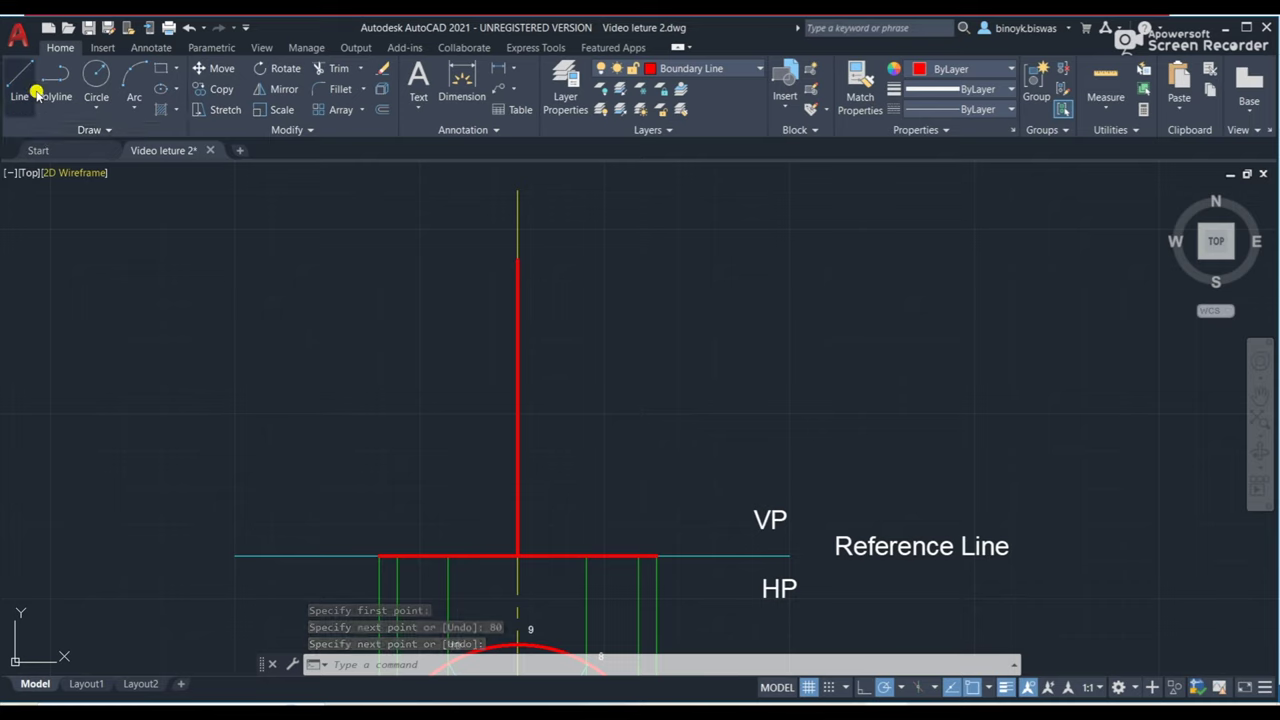
left_click(566, 80)
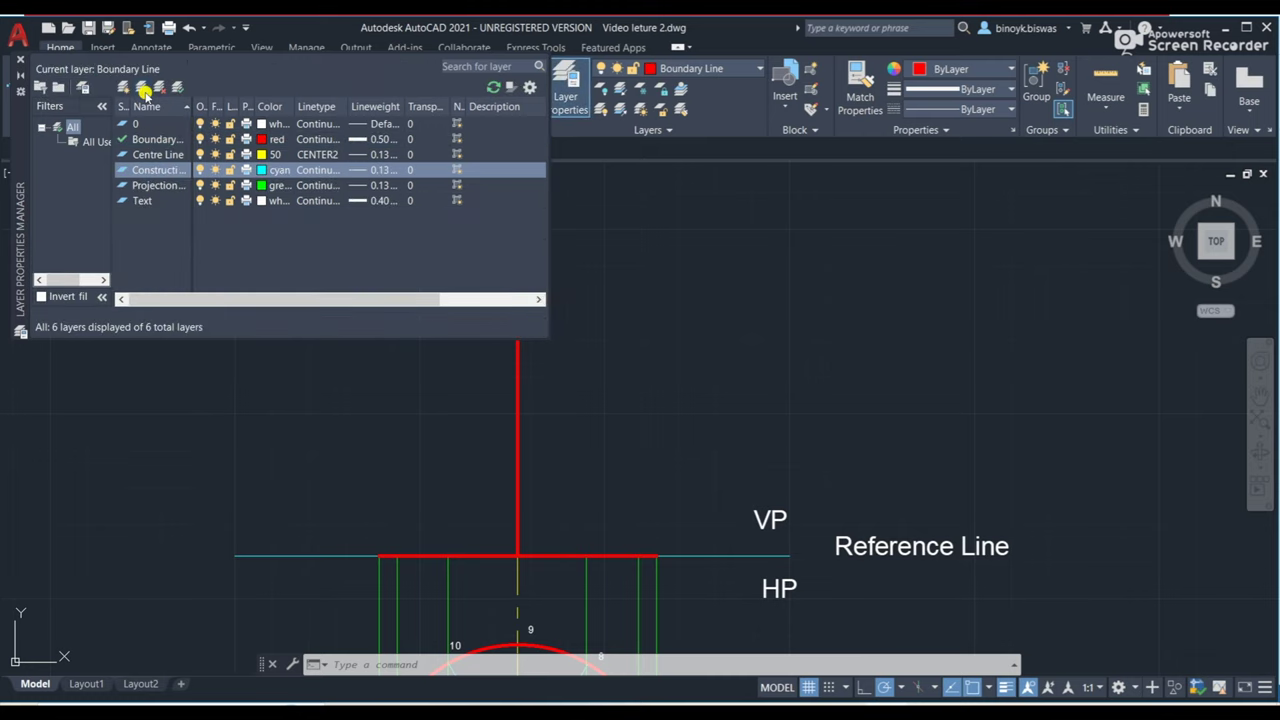
On the Construction line layer, draw both cone sides from the base ends to the vertical line's top.
left_click(175, 88)
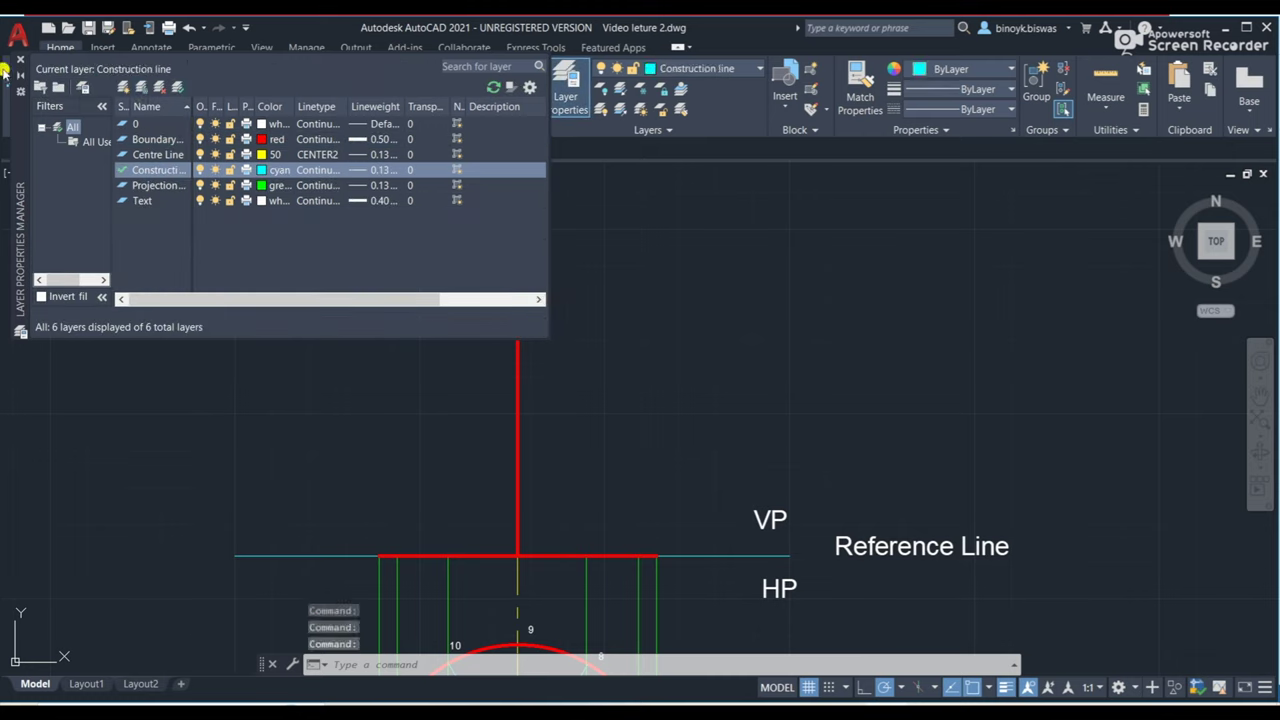
left_click(20, 60)
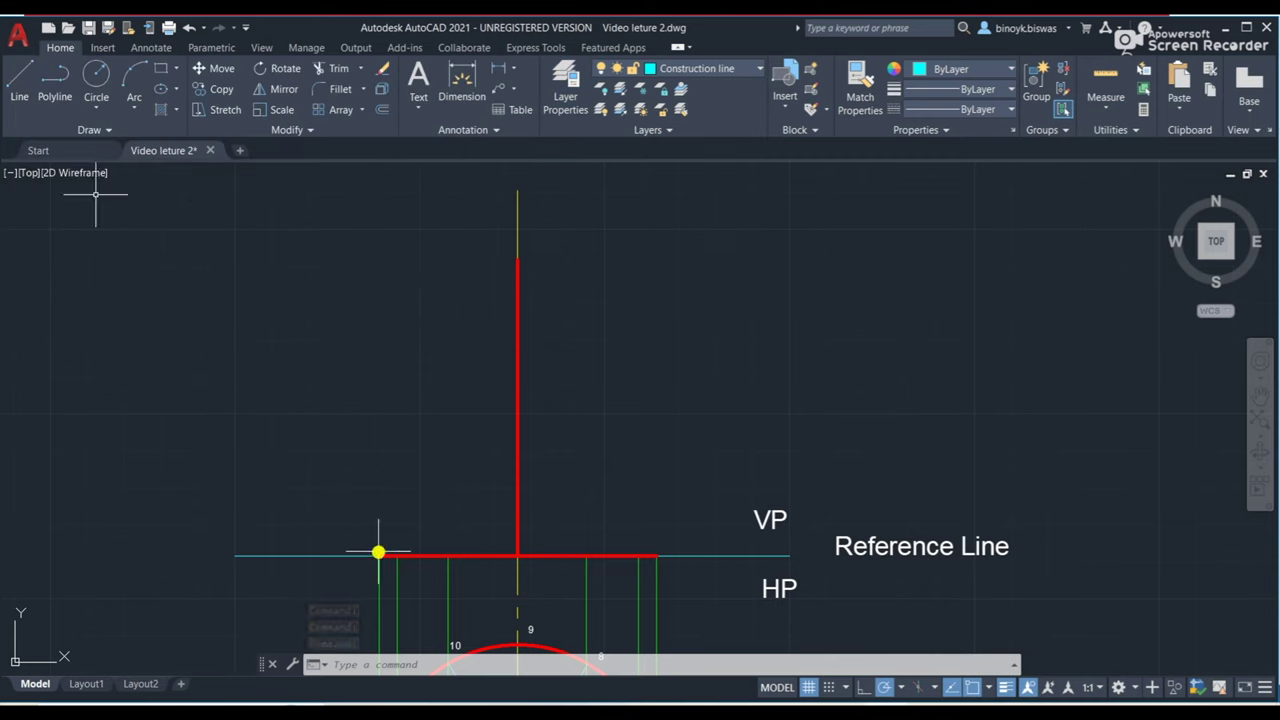
left_click(20, 80)
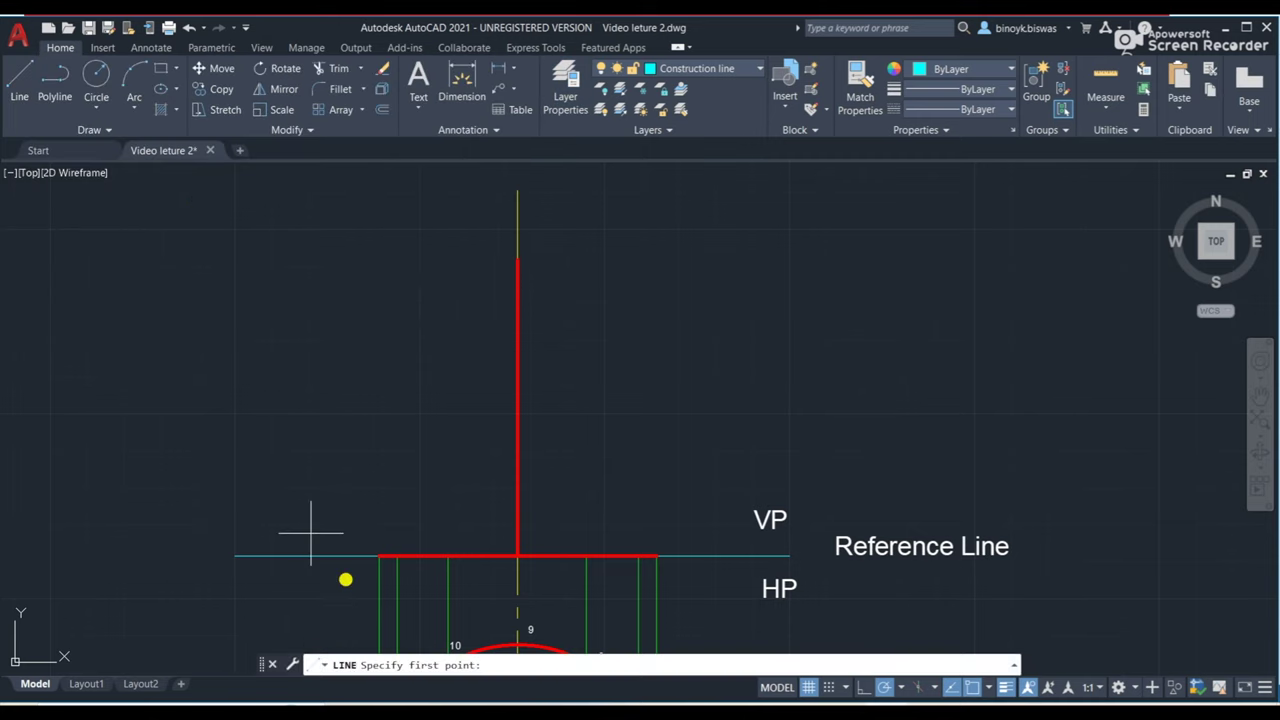
left_click(378, 556)
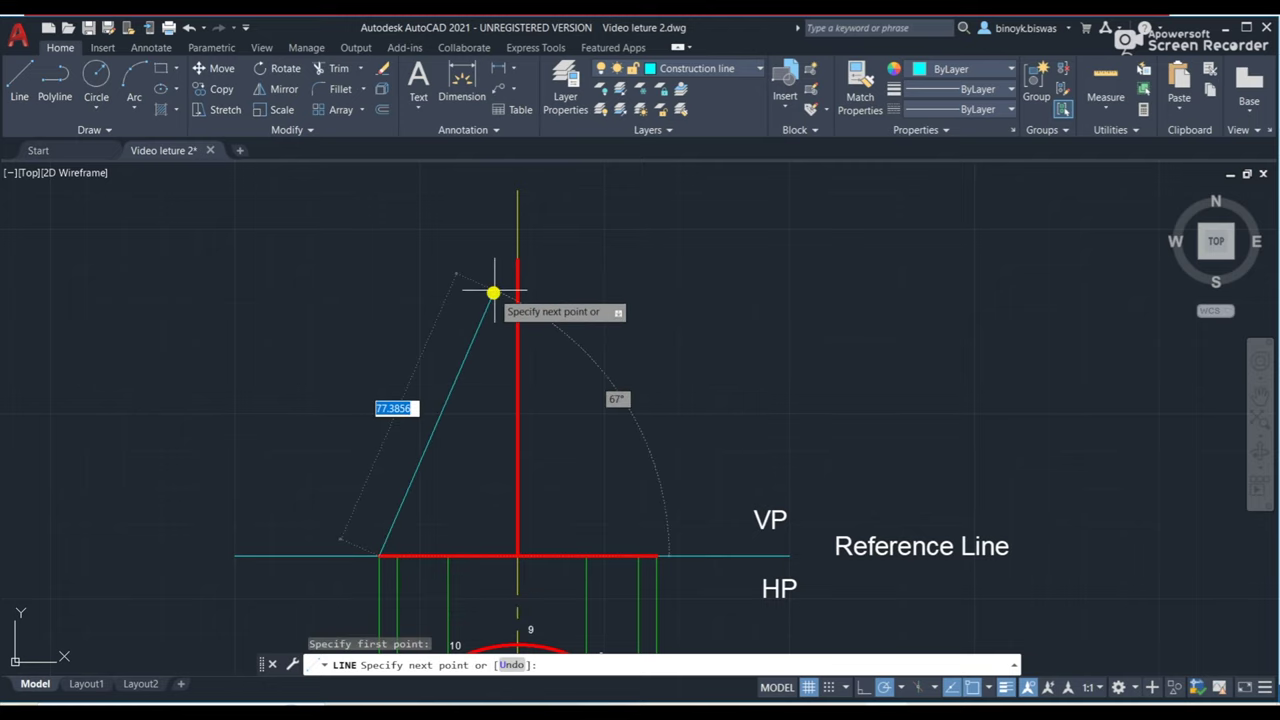
left_click(517, 260)
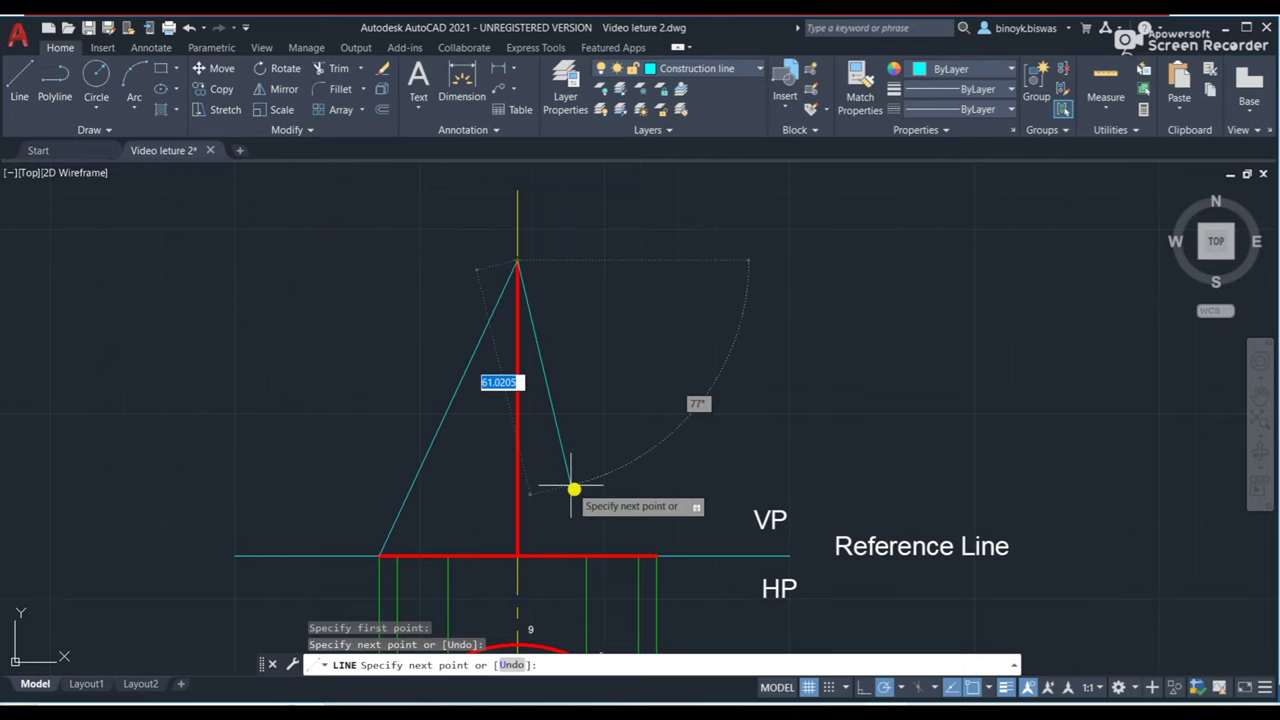
left_click(655, 560)
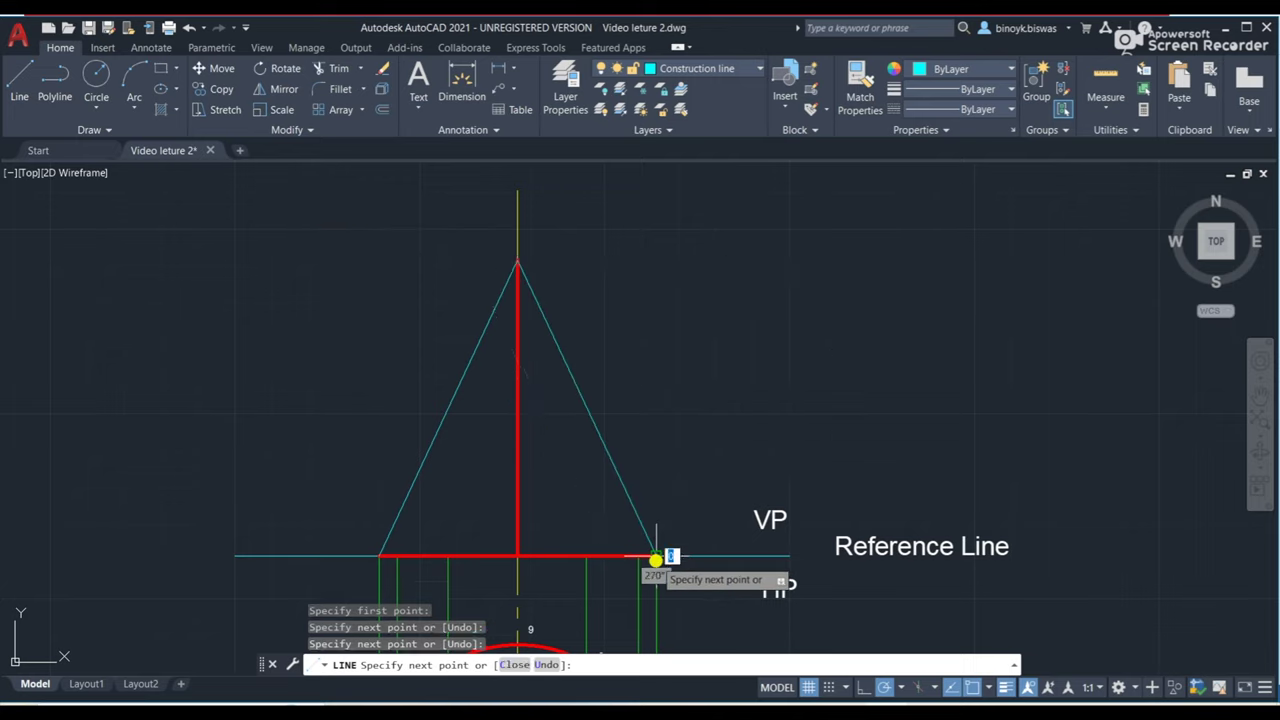
key("Return")
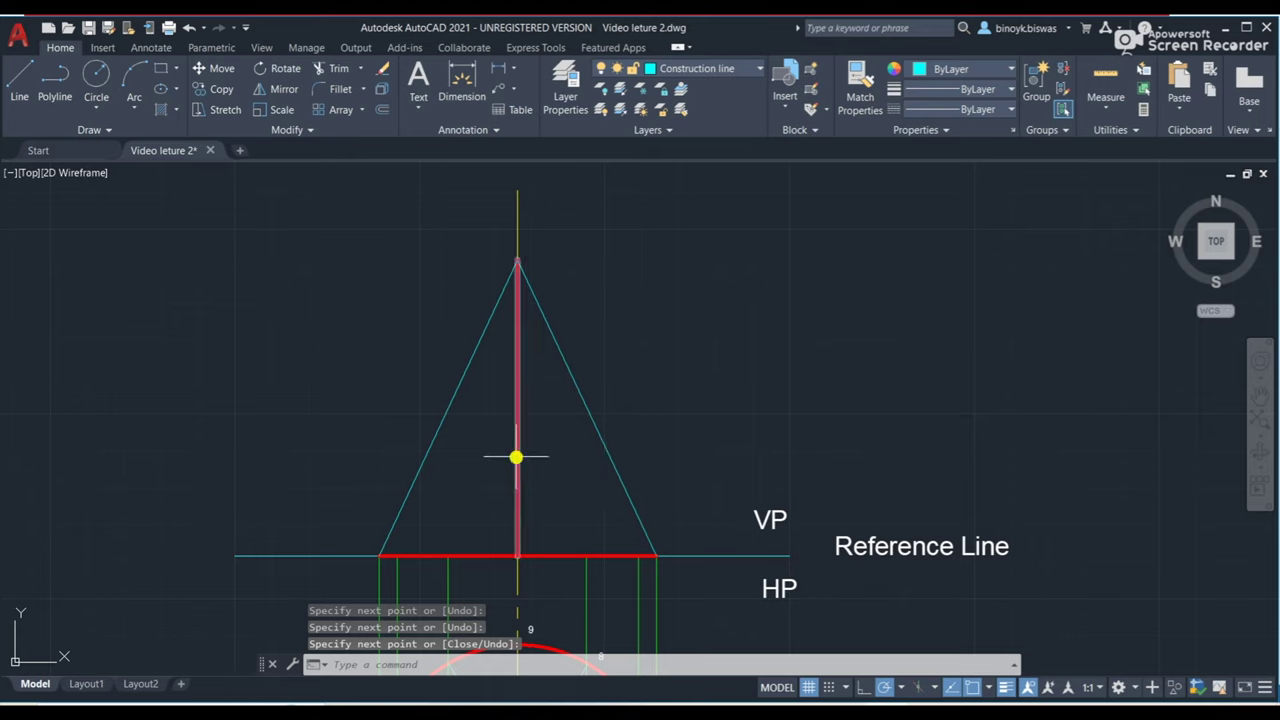
Delete the vertical red helper line.
mouse_move(515, 457)
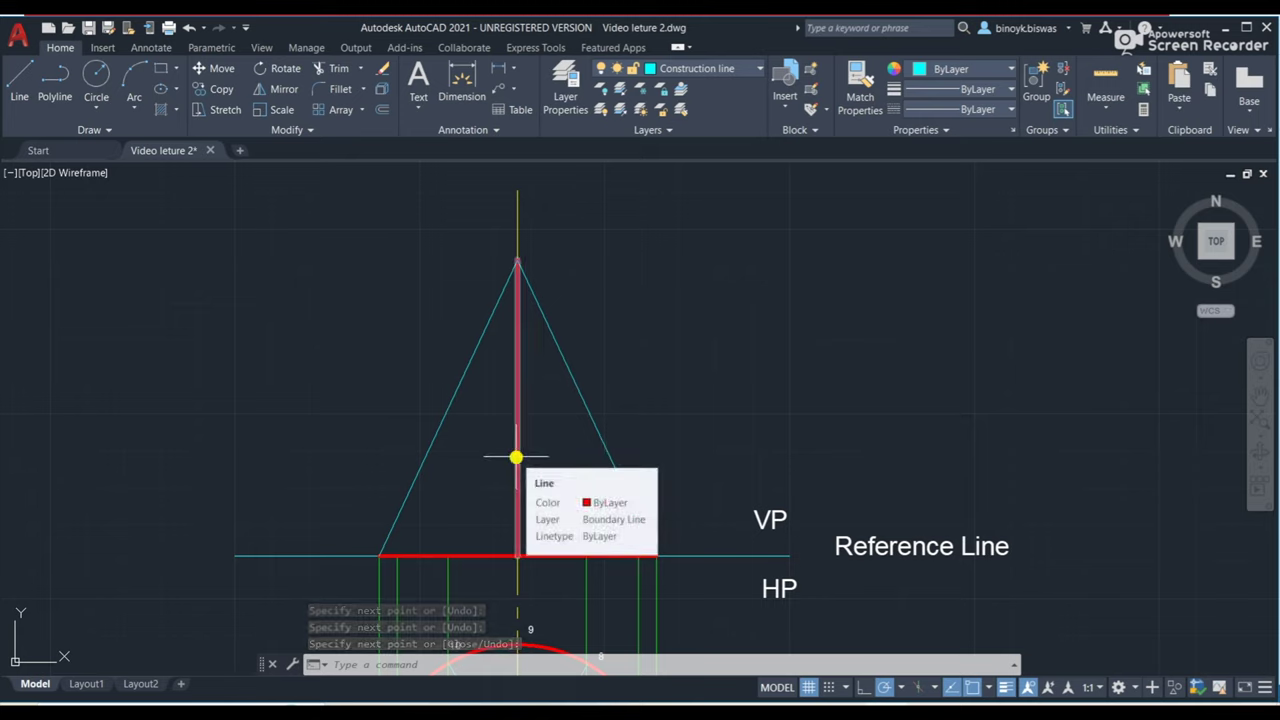
left_click(516, 458)
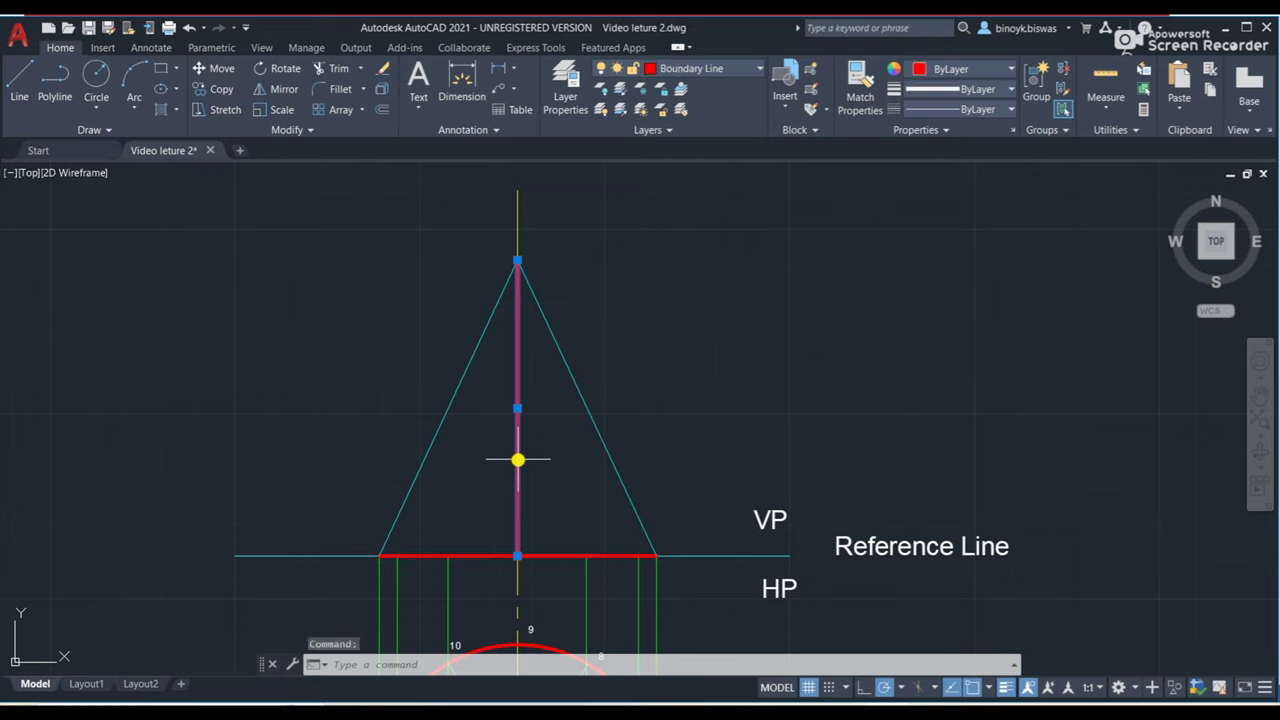
key("Delete")
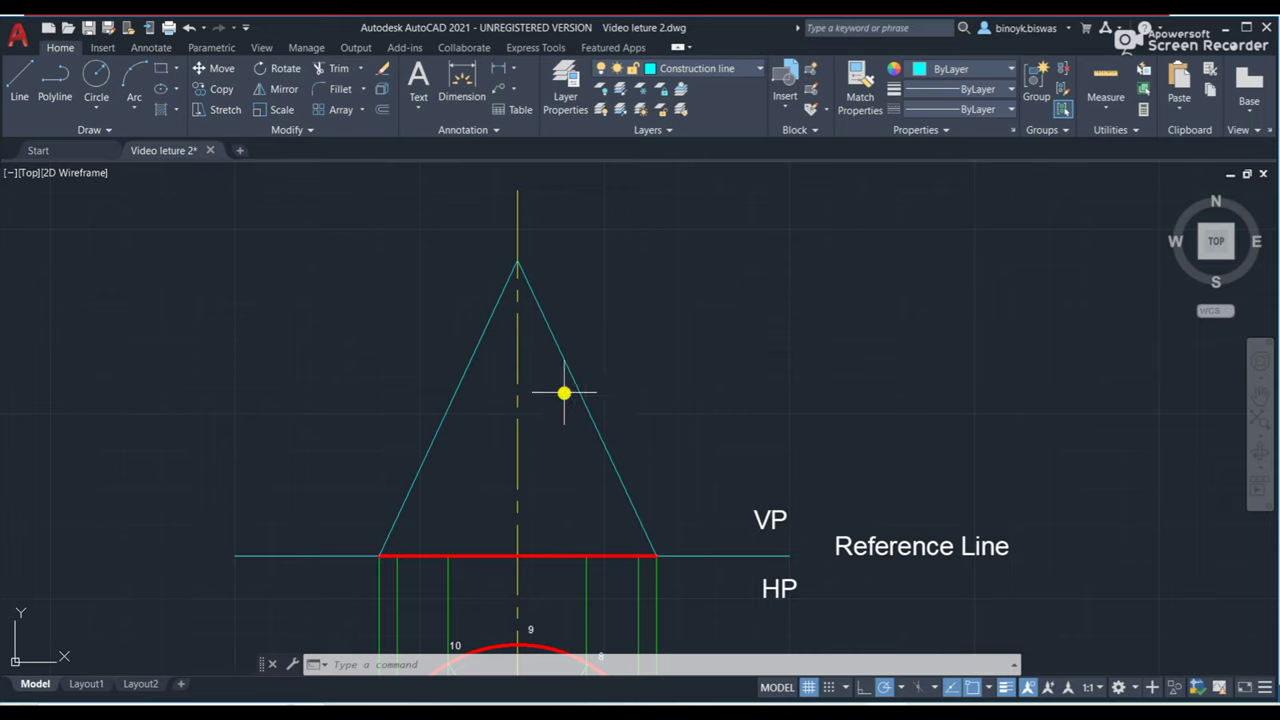
Draw a 35-unit construction line straight down from the cone's apex.
left_click(22, 78)
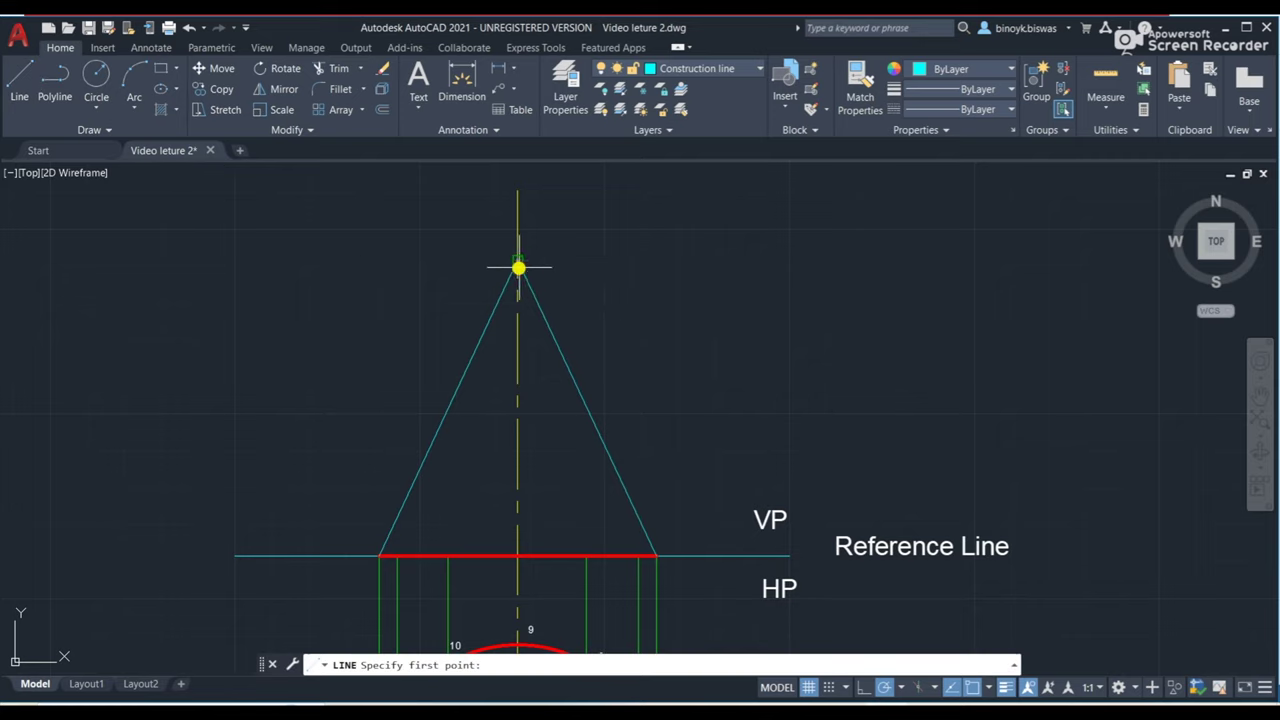
left_click(519, 266)
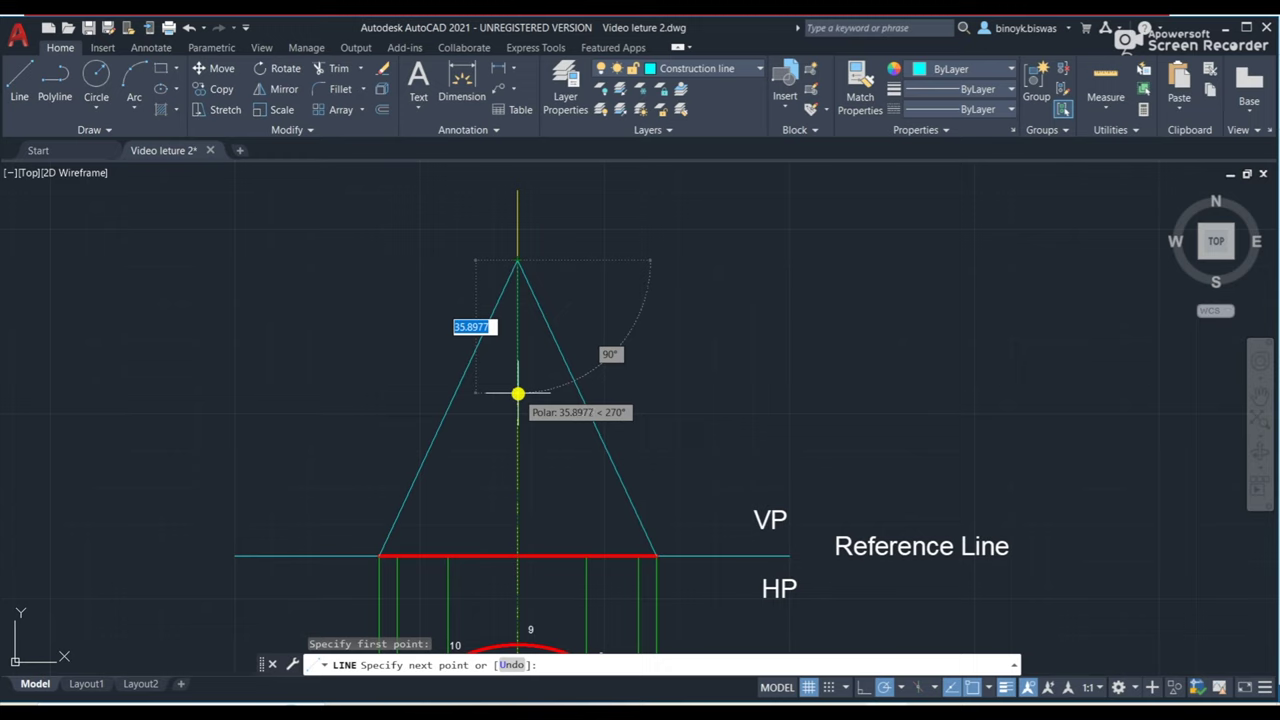
type("3")
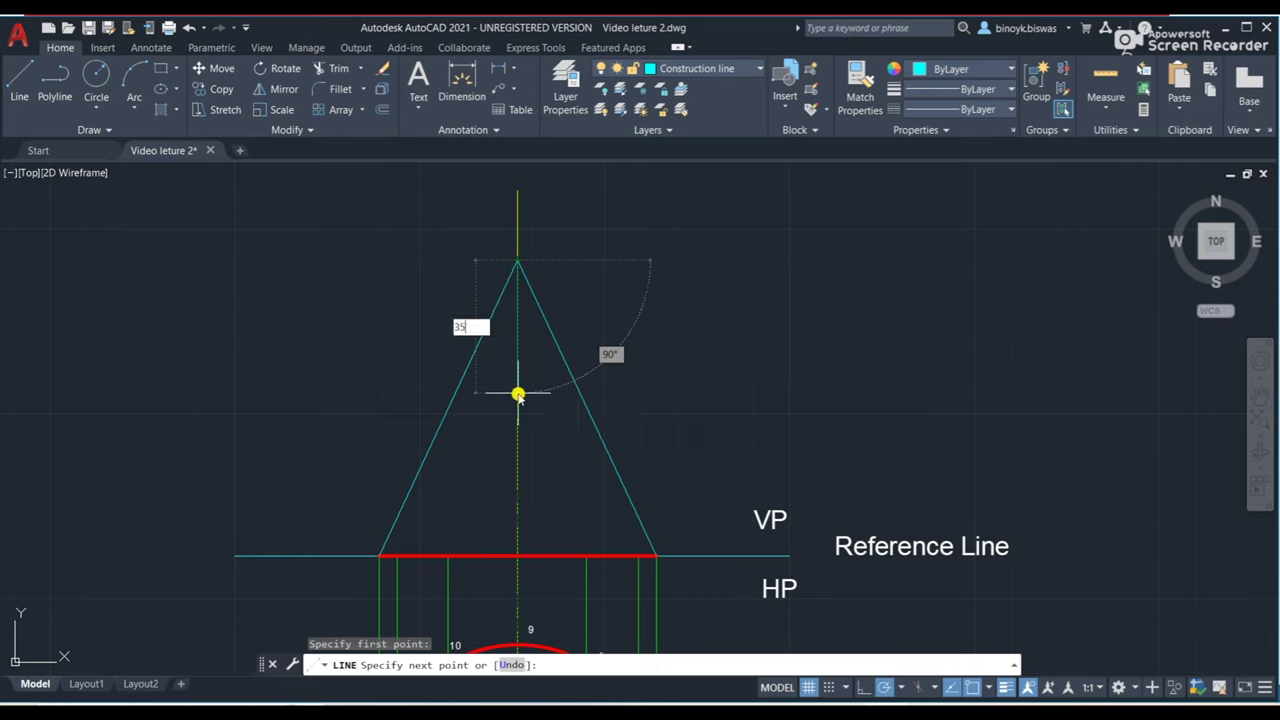
type("5")
key("Return")
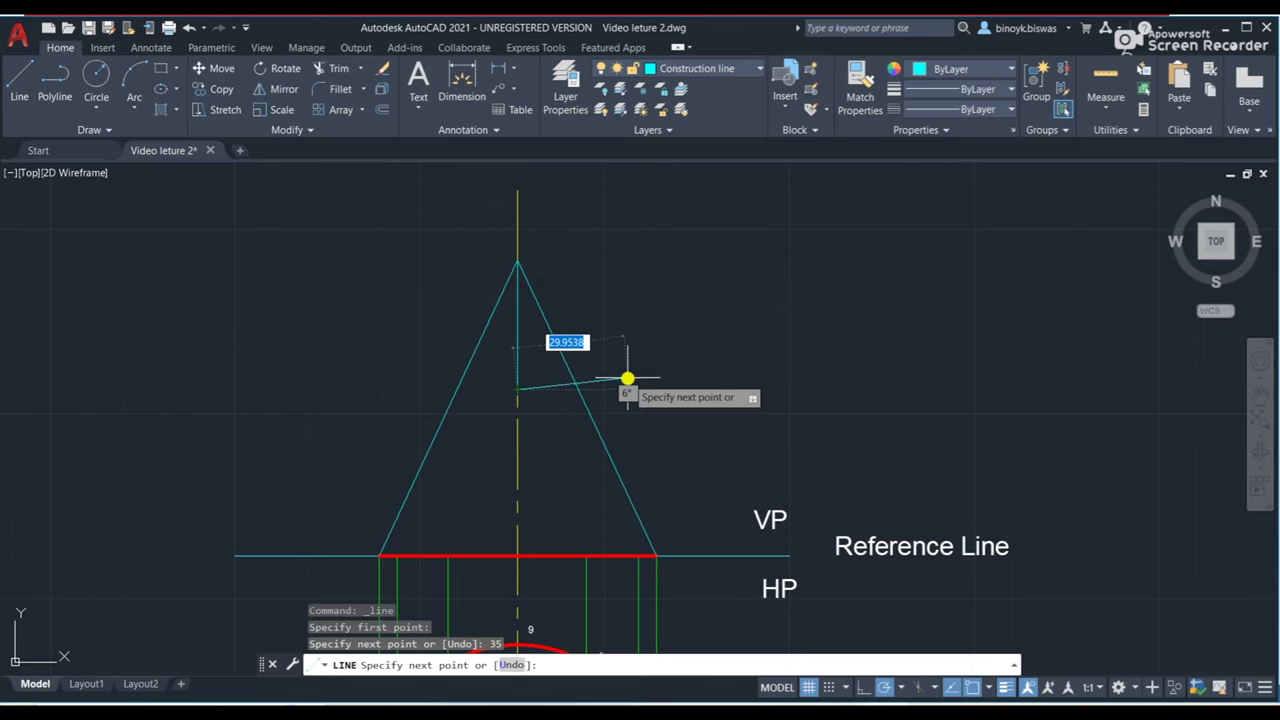
key("Escape")
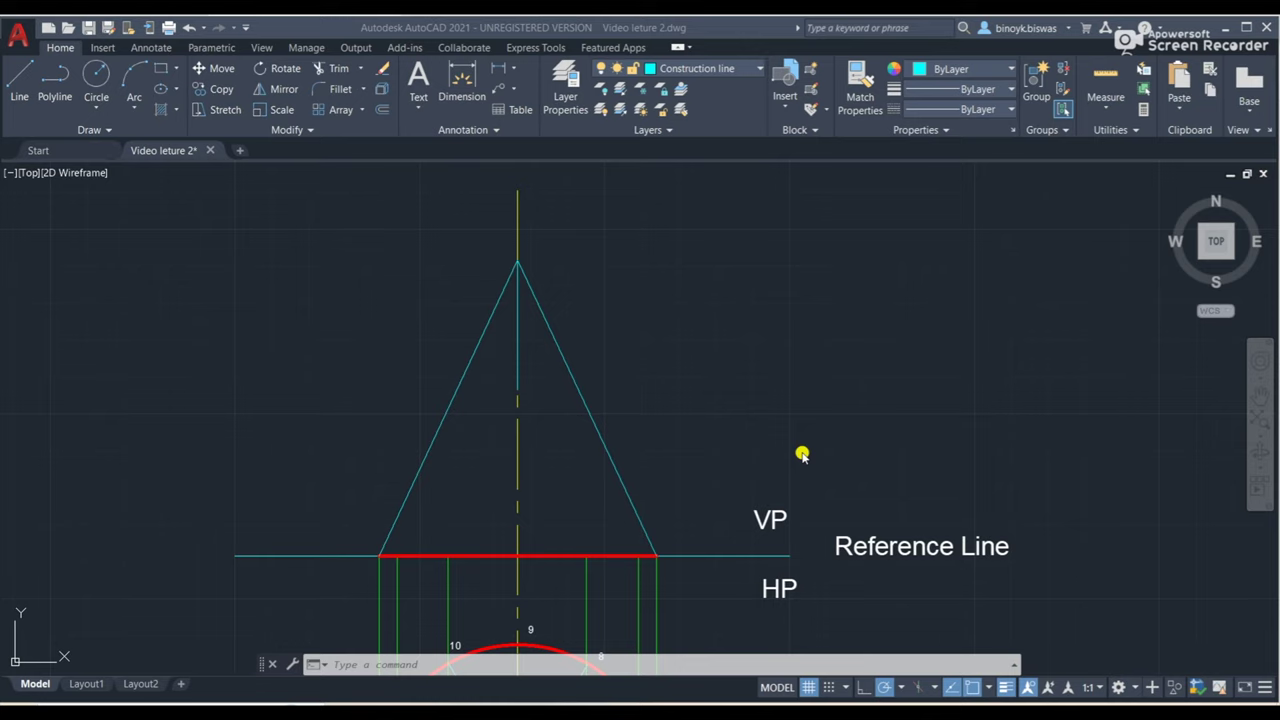
left_click(570, 76)
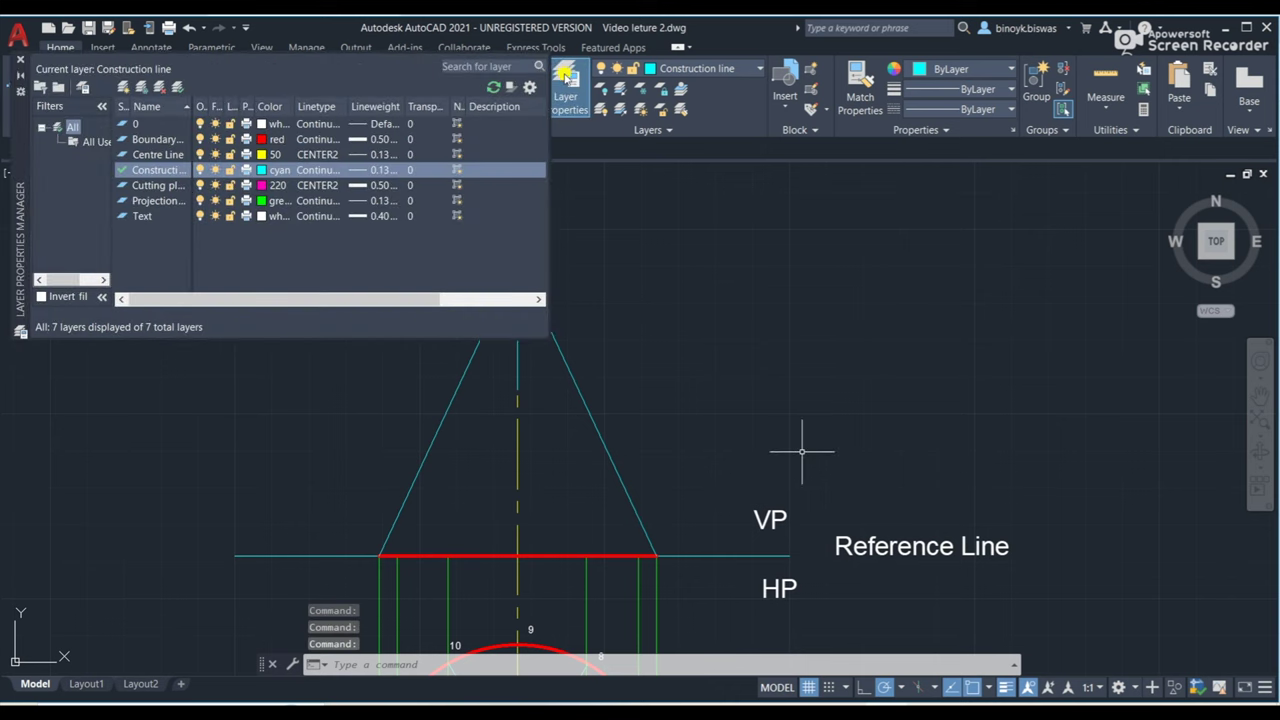
Create a 'Cutting plane line' layer with 0.15 mm lineweight and make it current.
left_click(163, 187)
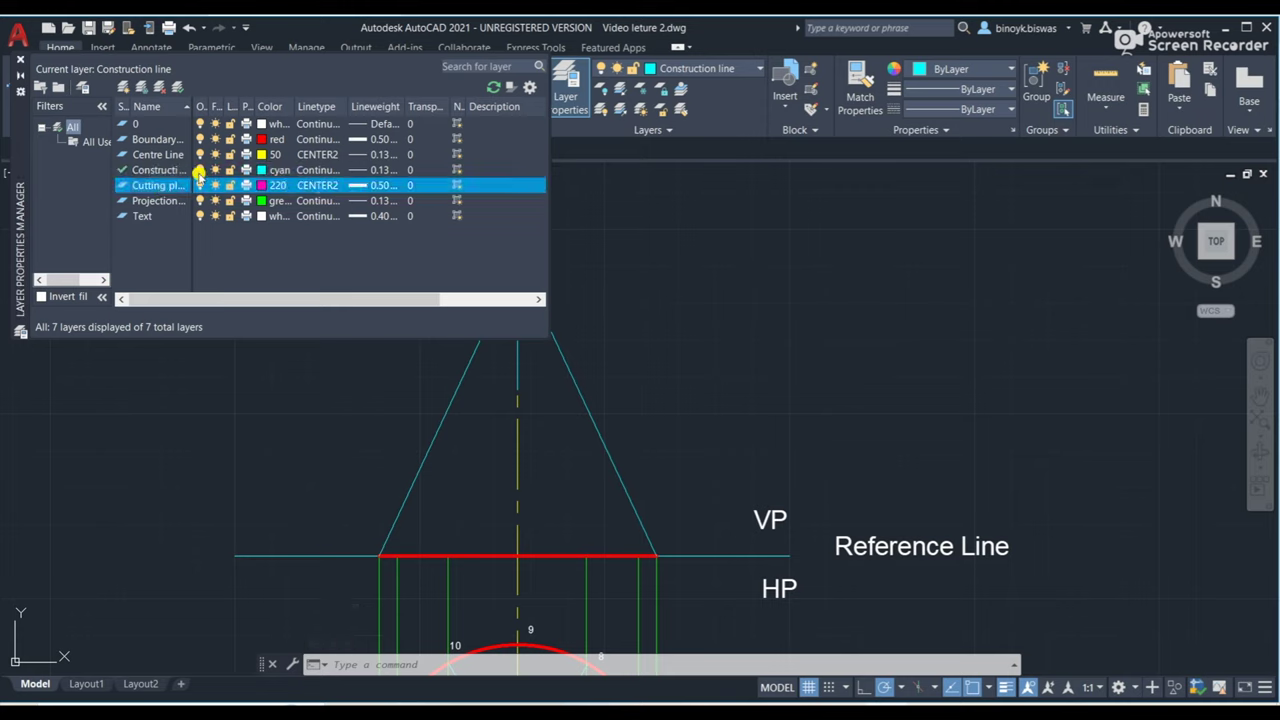
left_click(124, 88)
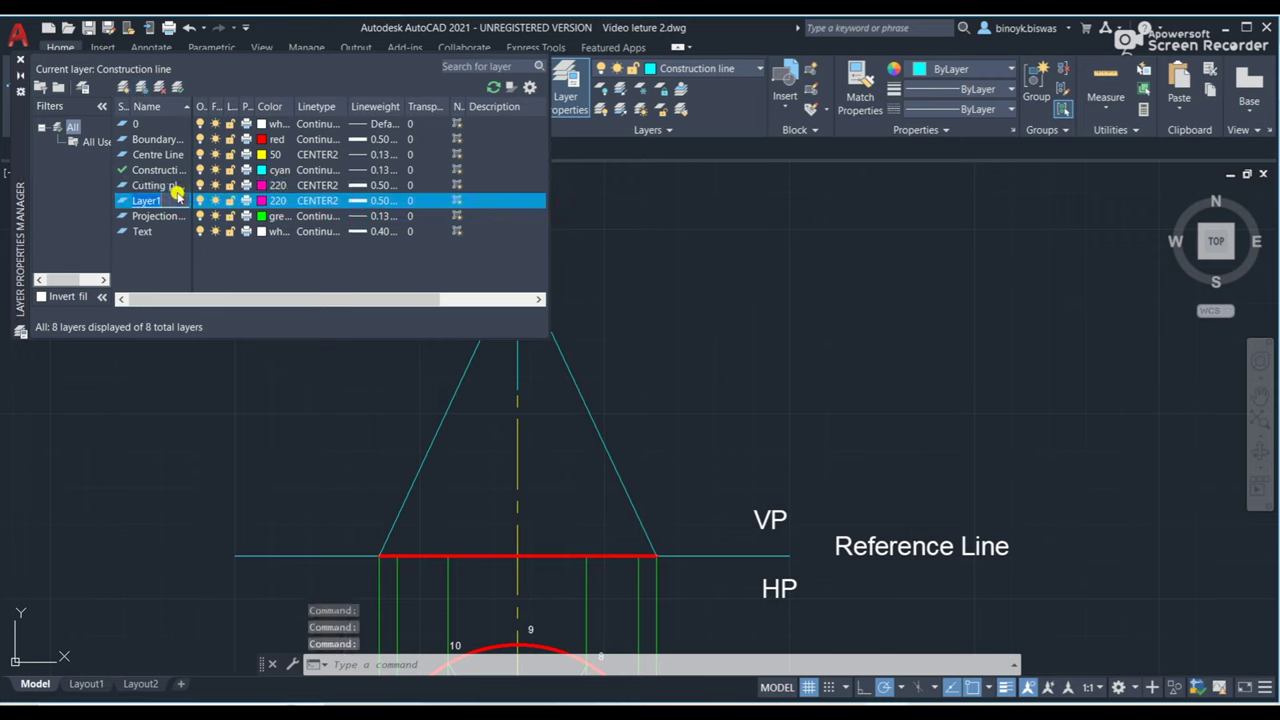
type("Cu")
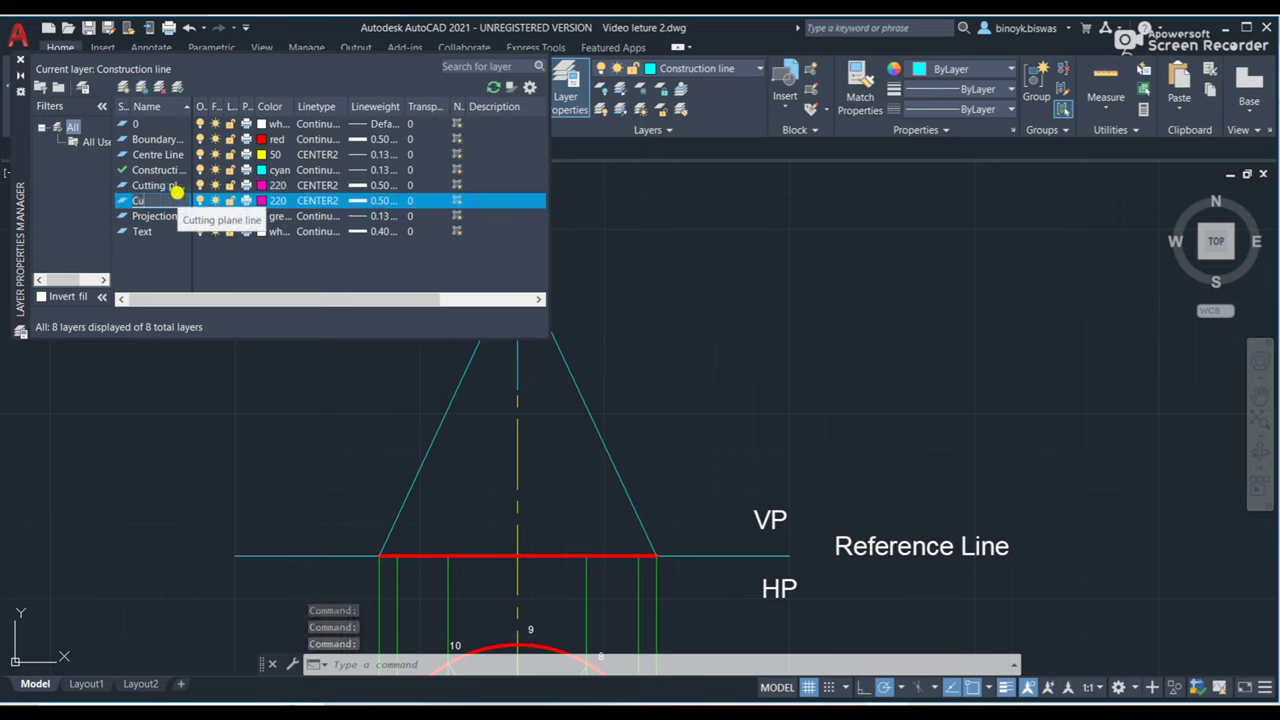
type("tting plane thi")
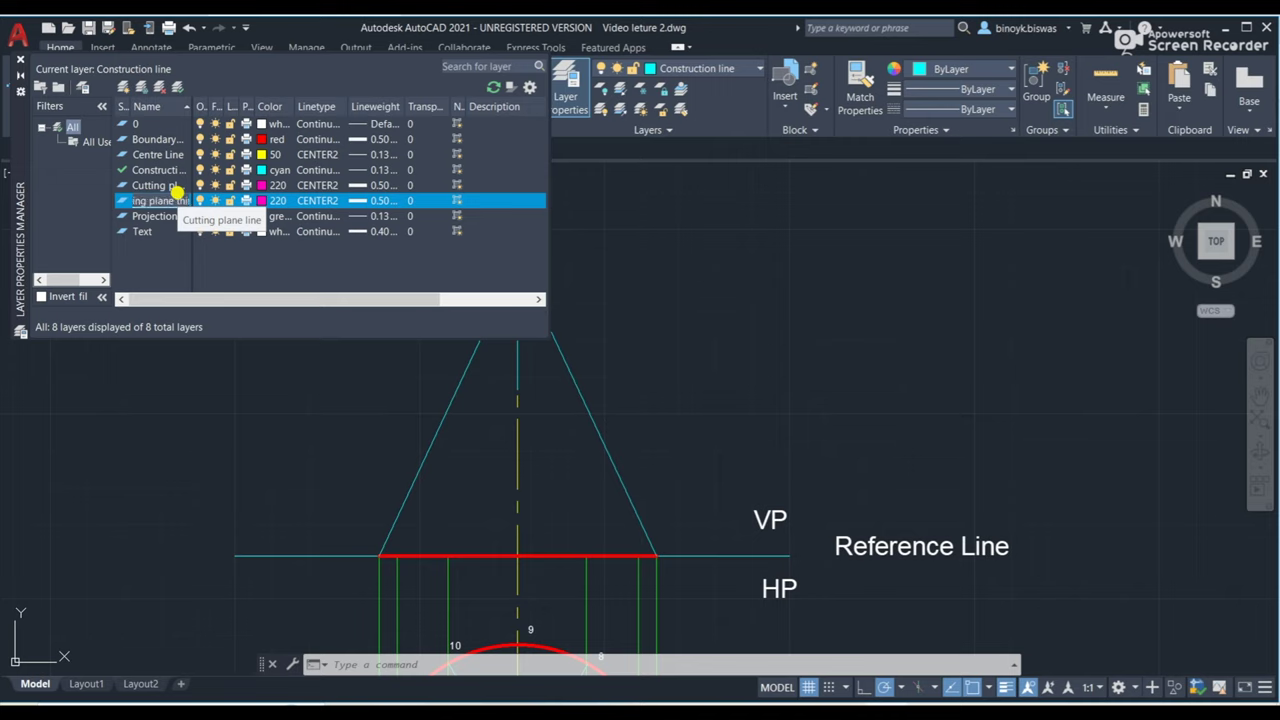
key("Return")
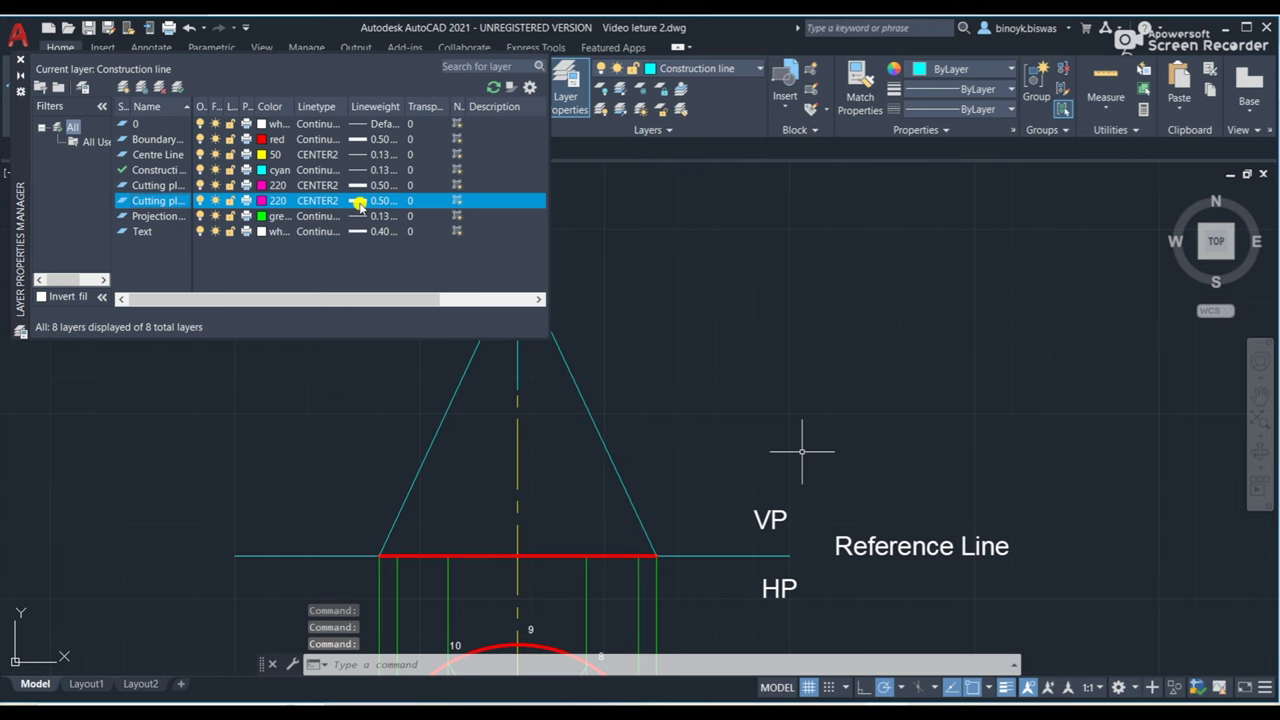
left_click(358, 204)
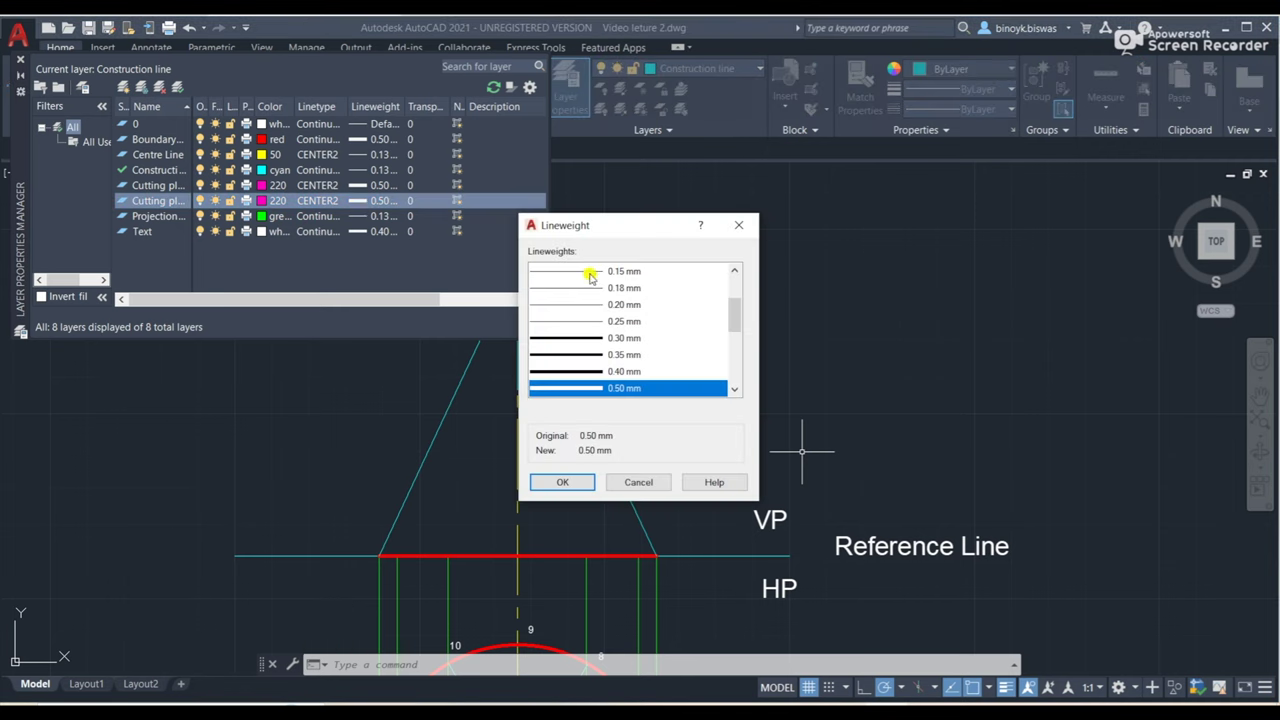
left_click(591, 272)
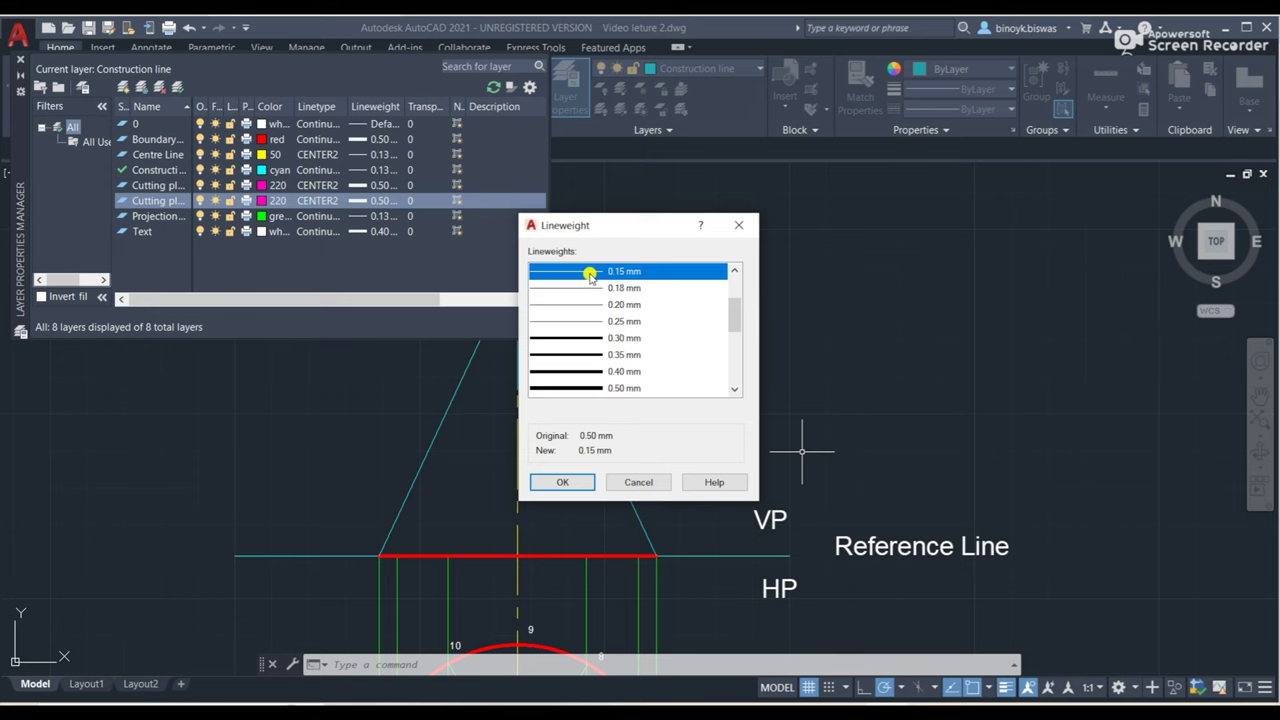
left_click(566, 480)
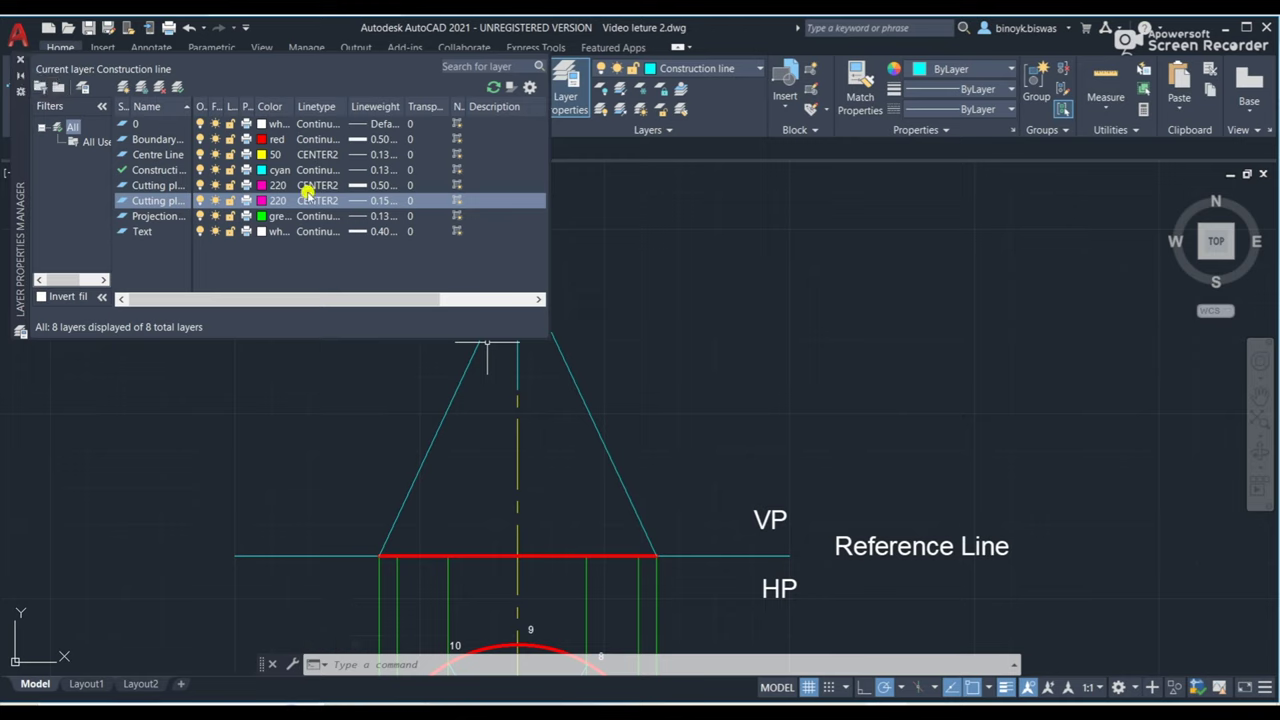
left_click(177, 200)
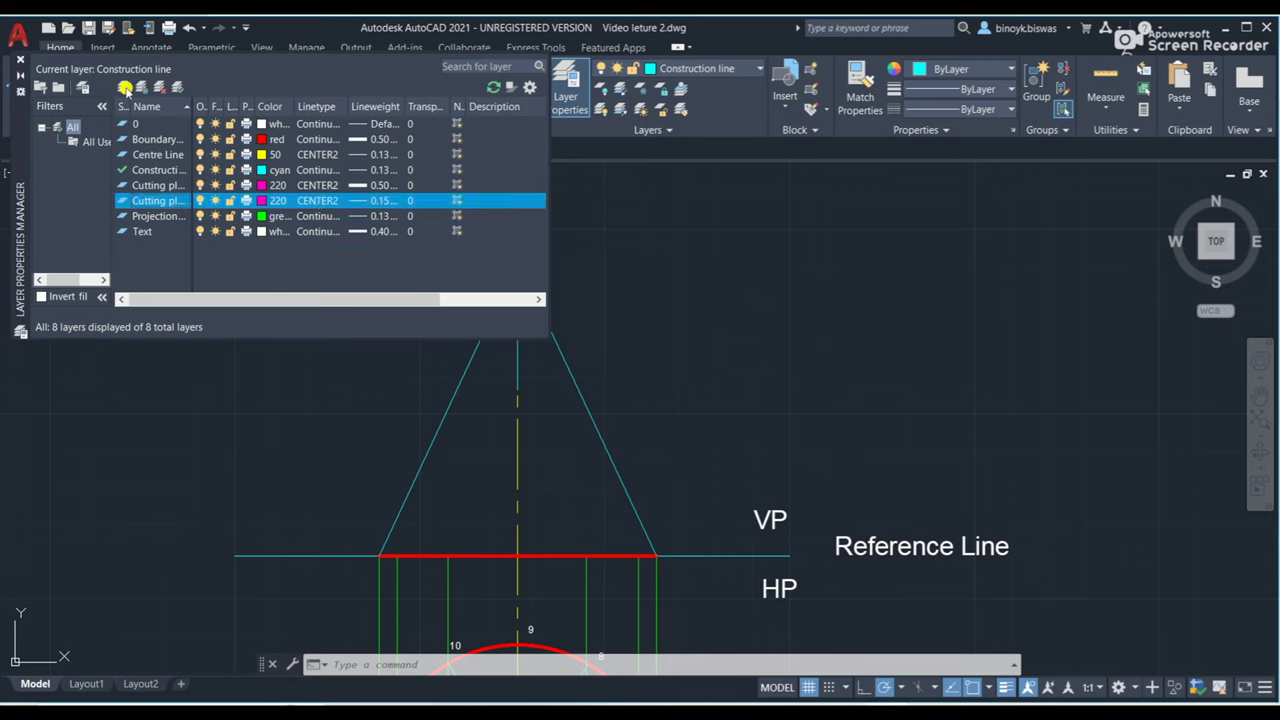
left_click(175, 87)
left_click(20, 60)
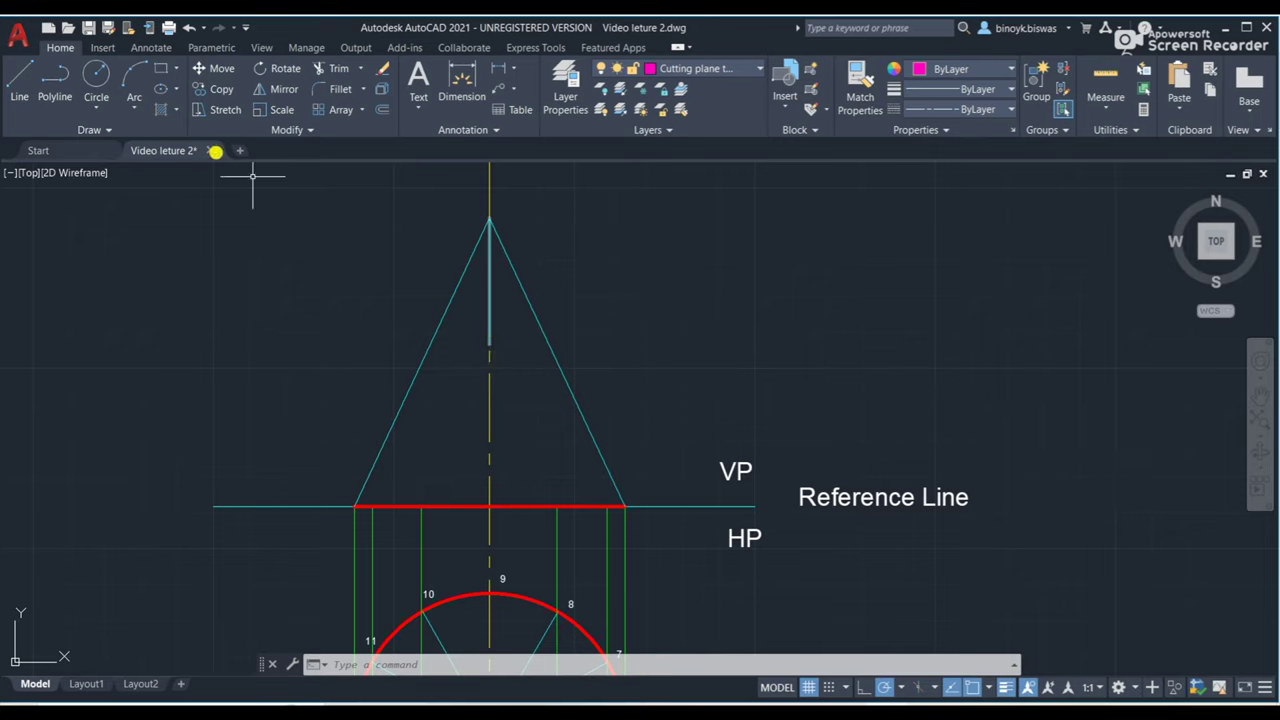
Draw a dashed line from the cone's axis rising at 45° up-right past the cone.
left_click(18, 78)
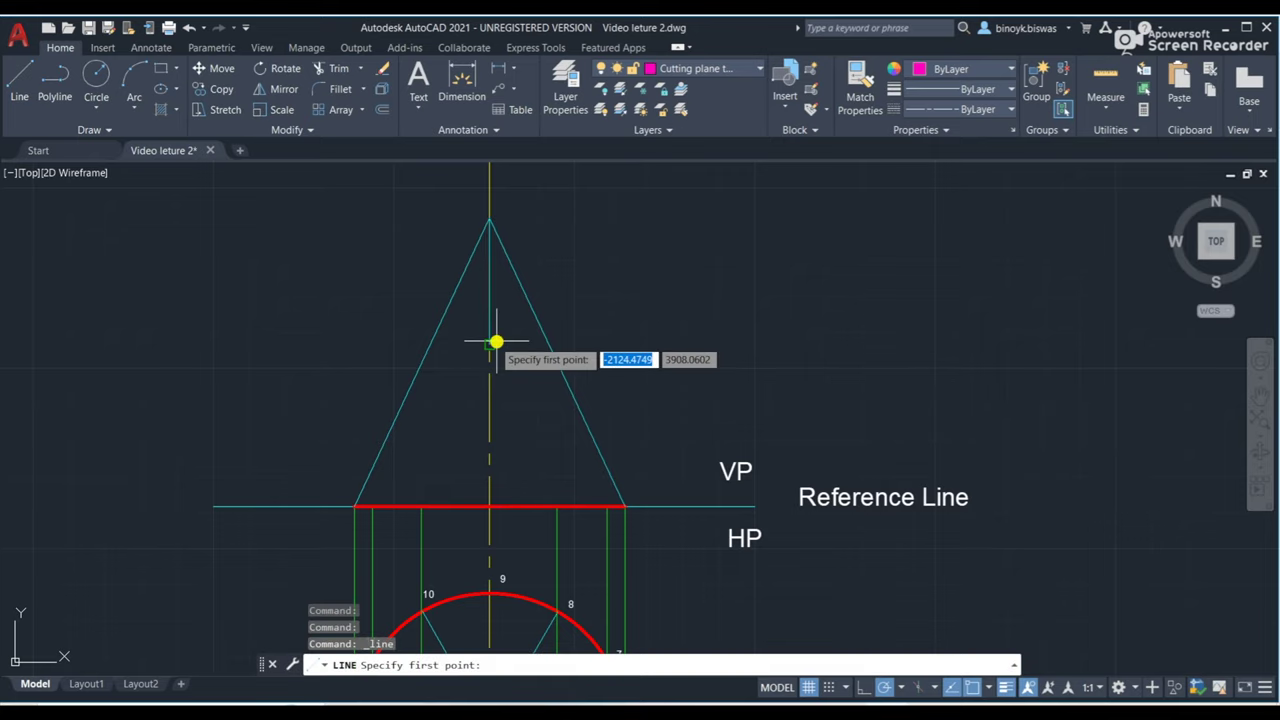
left_click(490, 344)
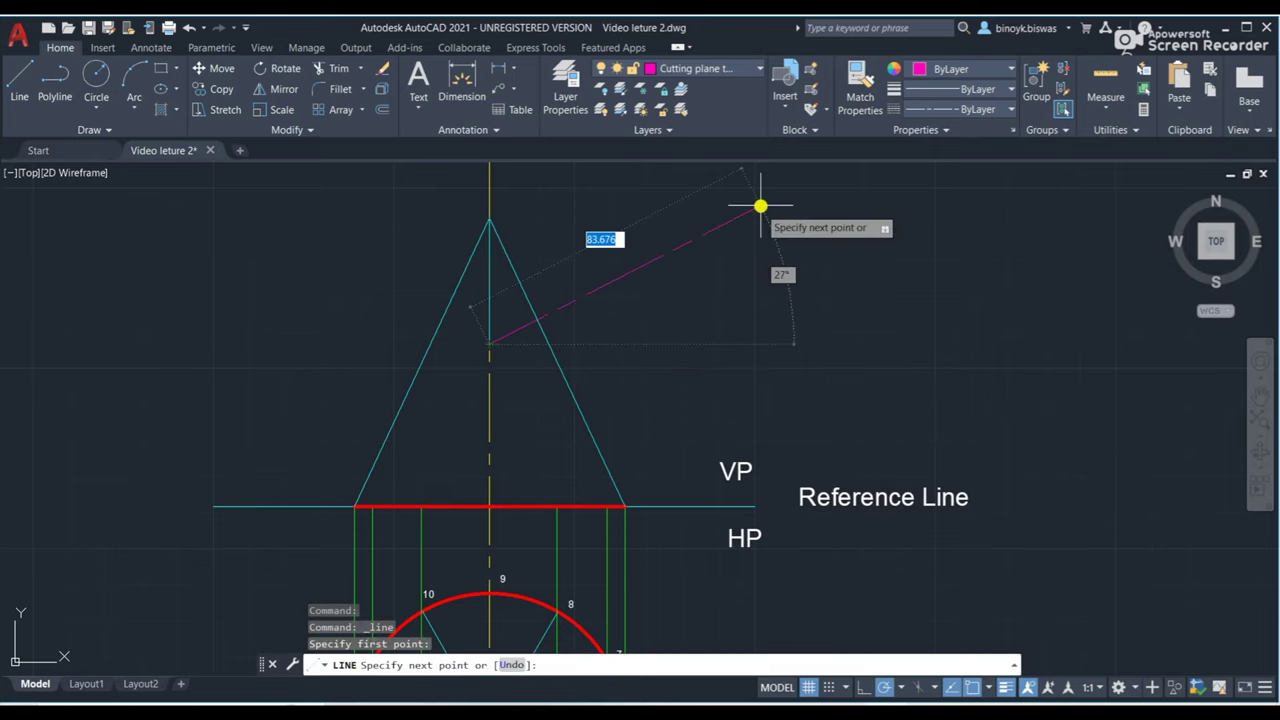
middle_click_drag(634, 332, 534, 505)
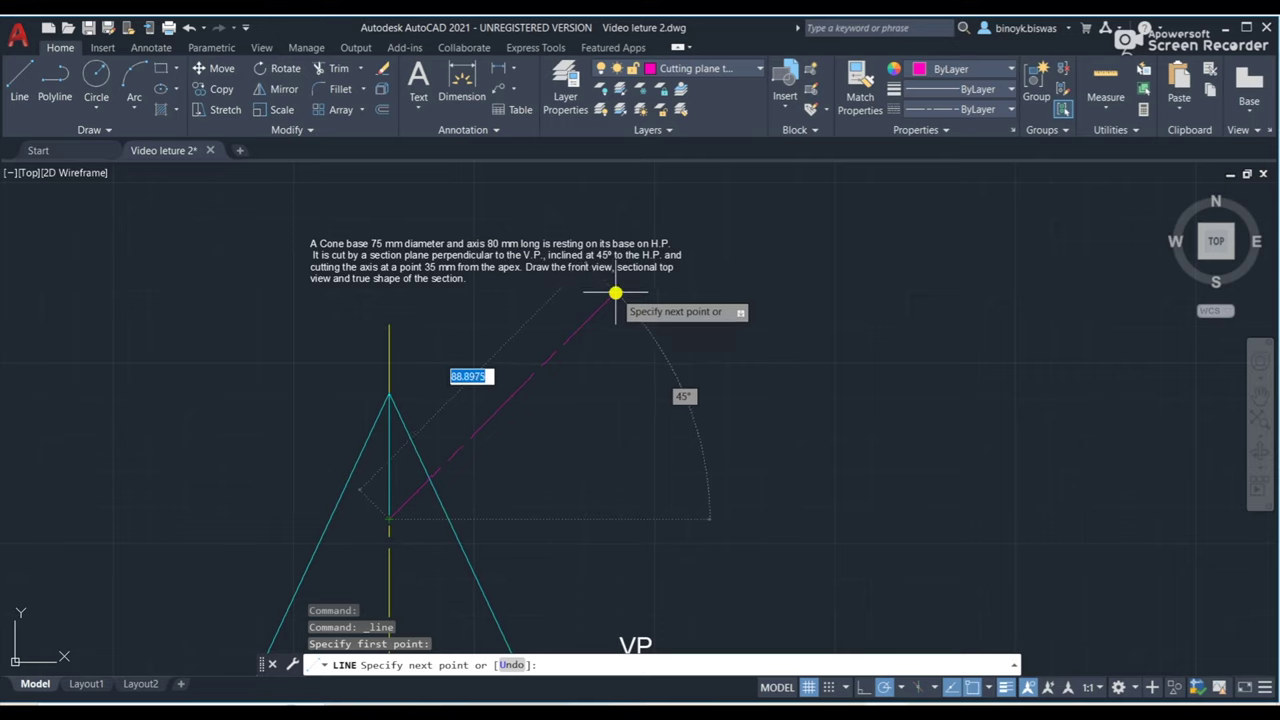
left_click(615, 293)
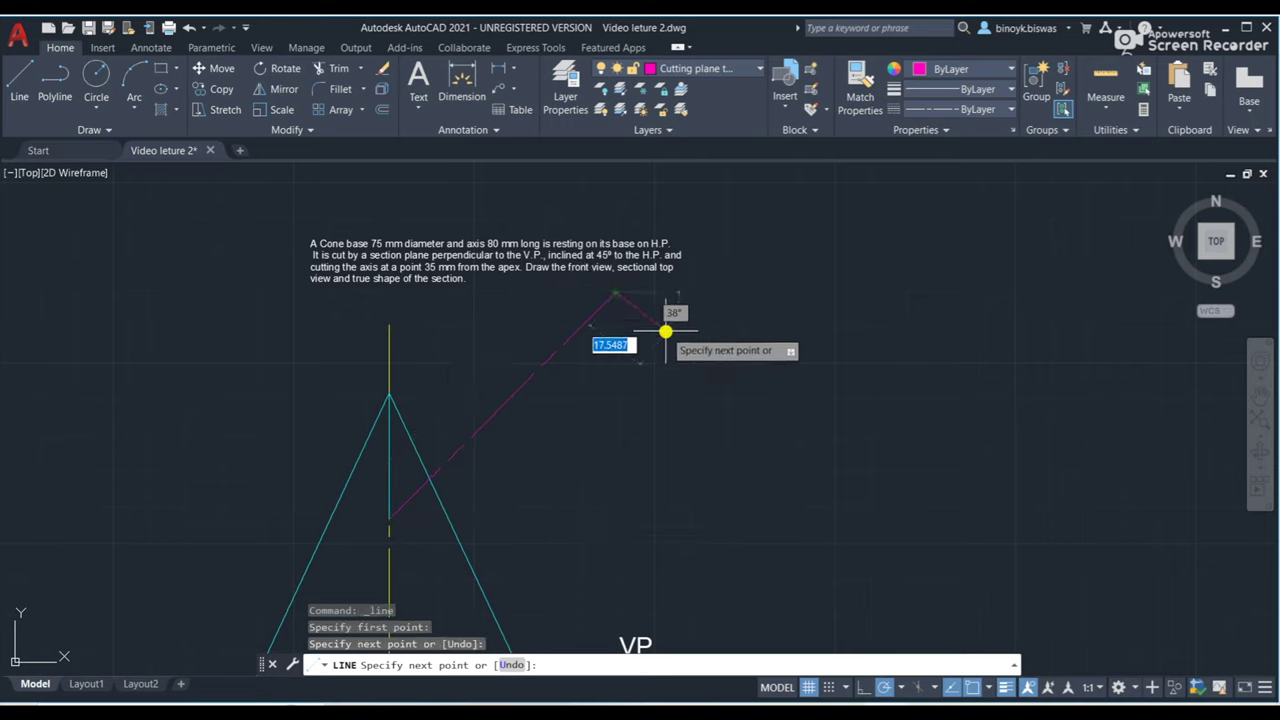
key("Return")
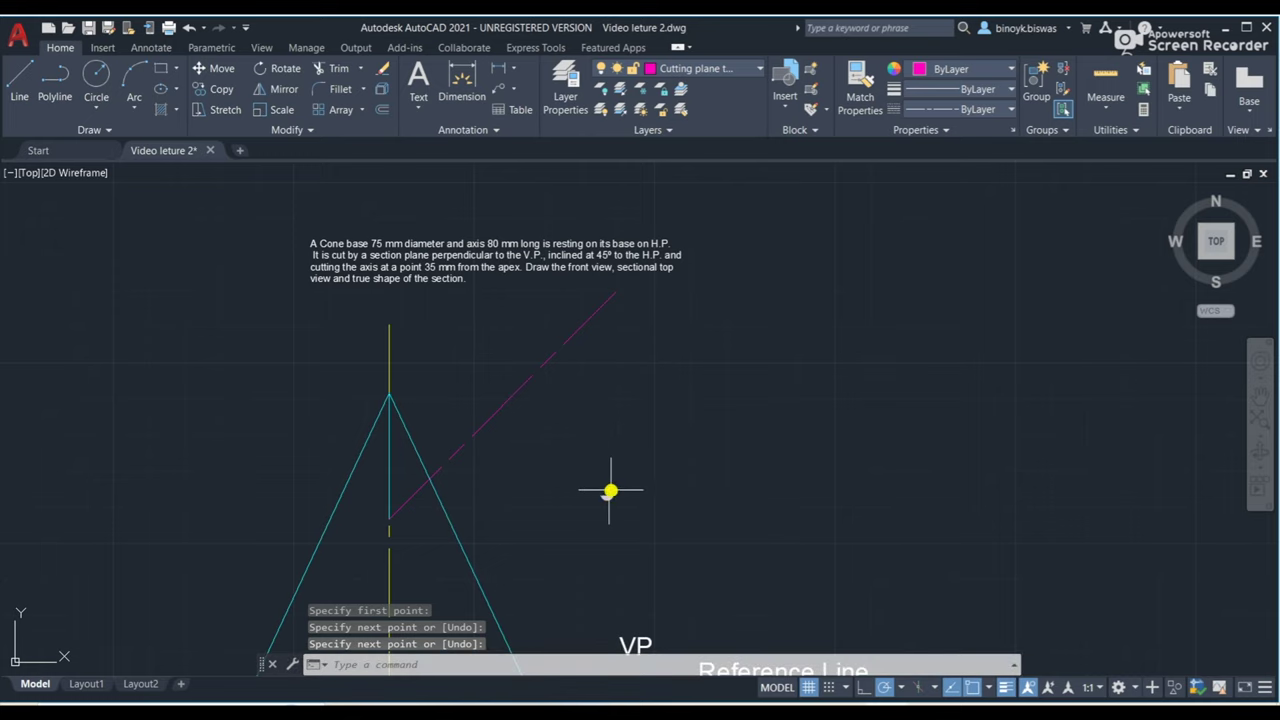
mouse_move(560, 520)
middle_mouse_down()
mouse_move(640, 474)
mouse_move(763, 366)
mouse_move(754, 380)
middle_mouse_up()
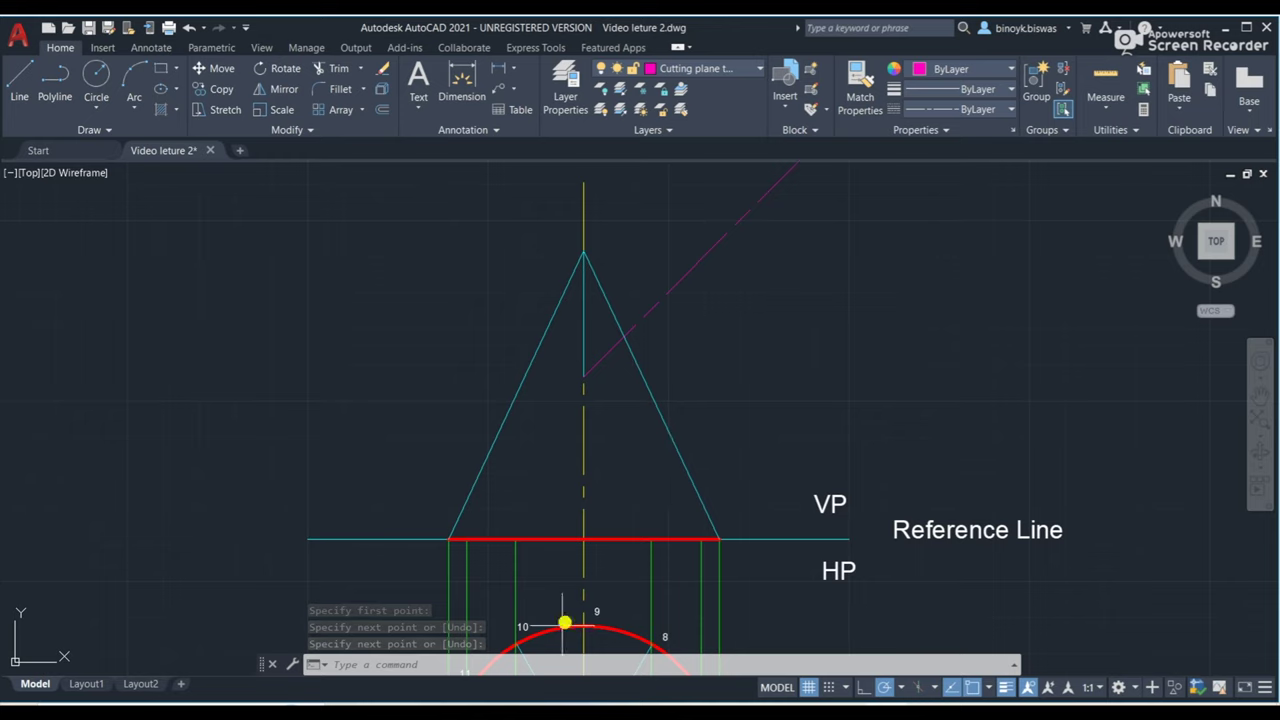
Select the dashed cutting-plane line and start the MOVE command on it.
left_click(522, 662)
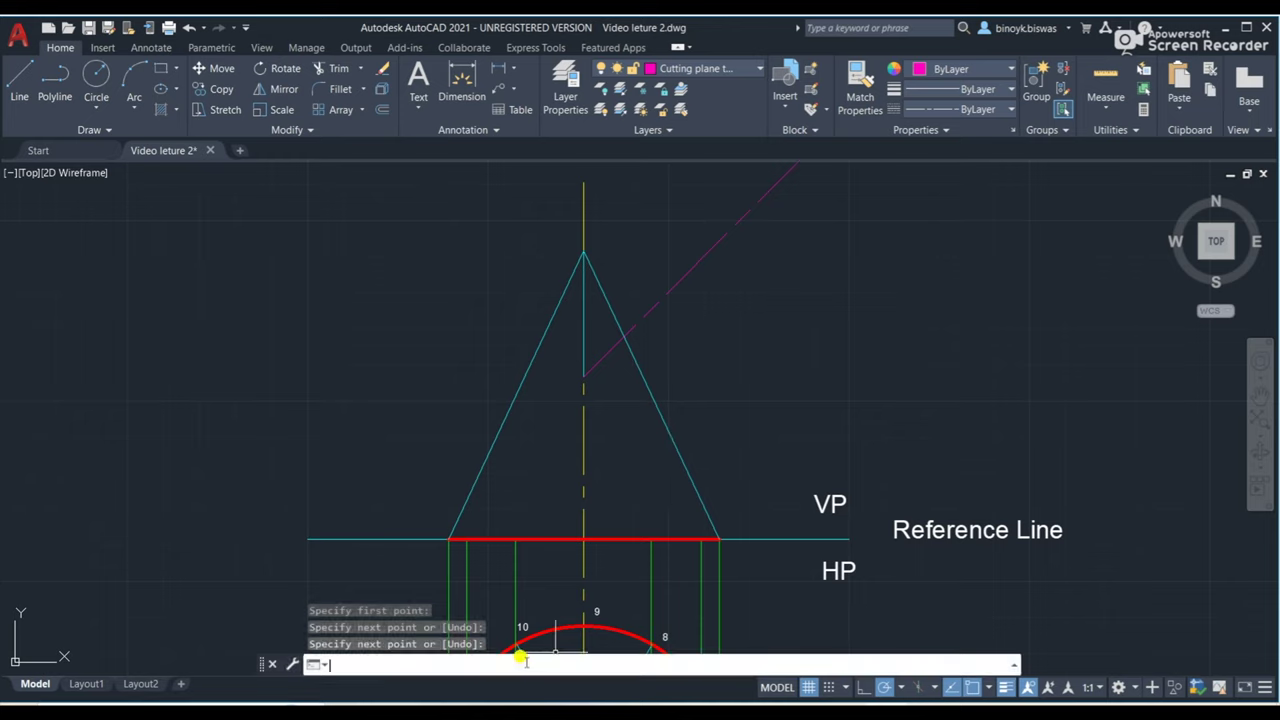
type("MO")
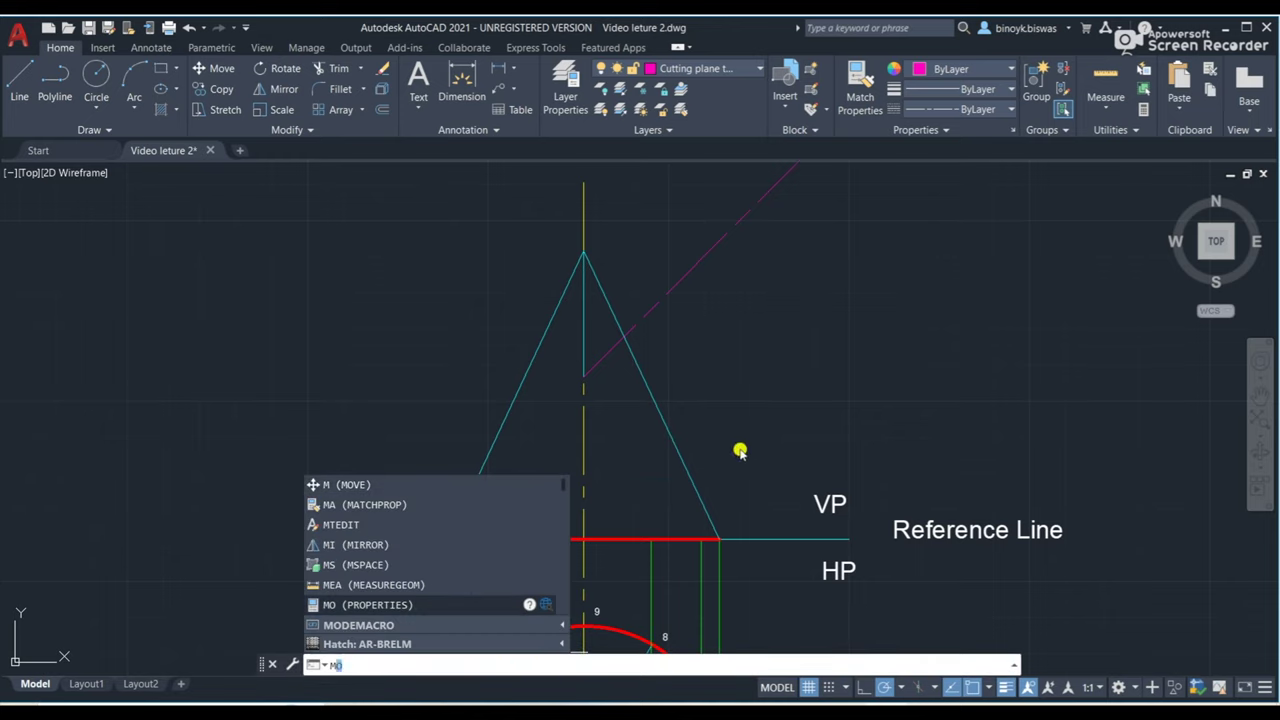
key("Escape")
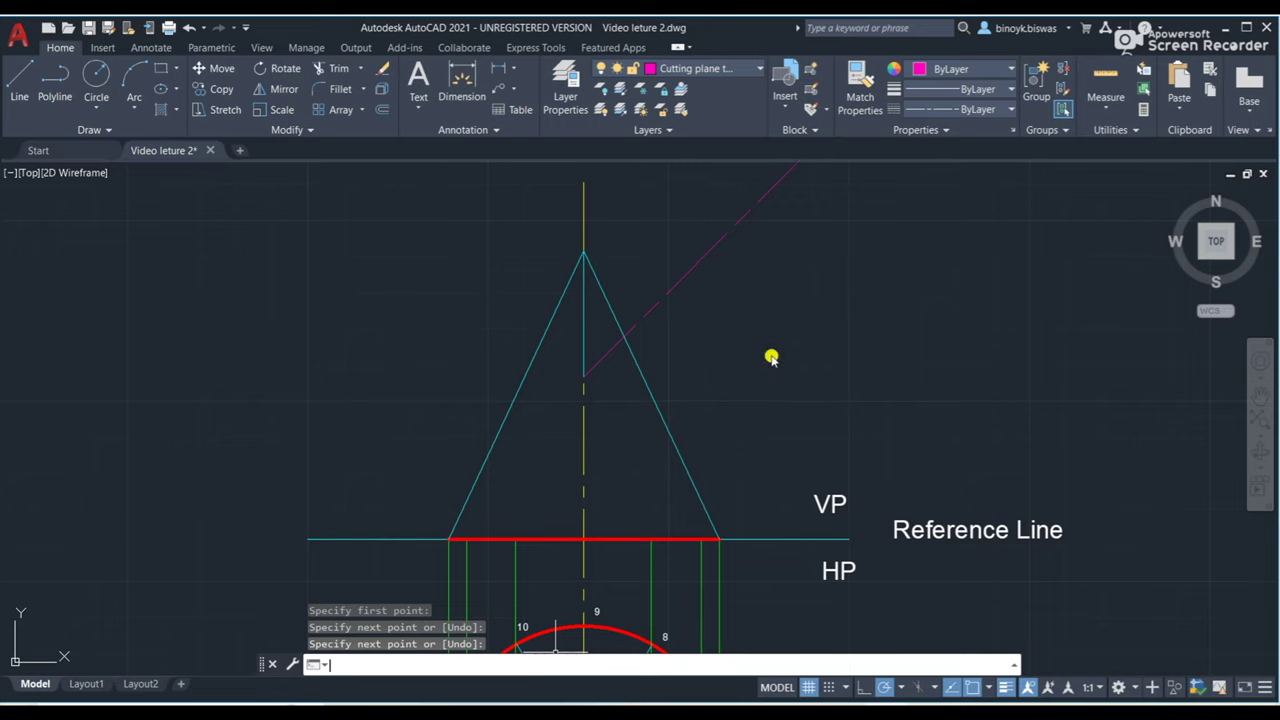
left_click(707, 248)
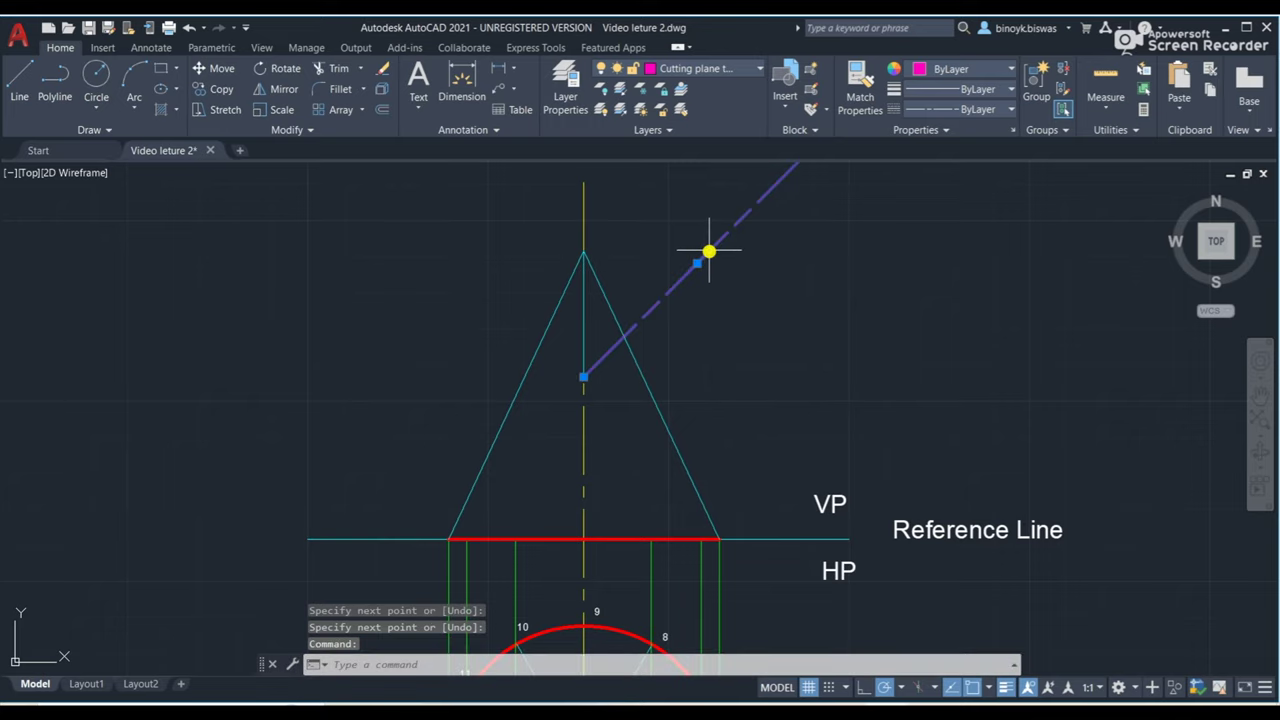
left_click(461, 665)
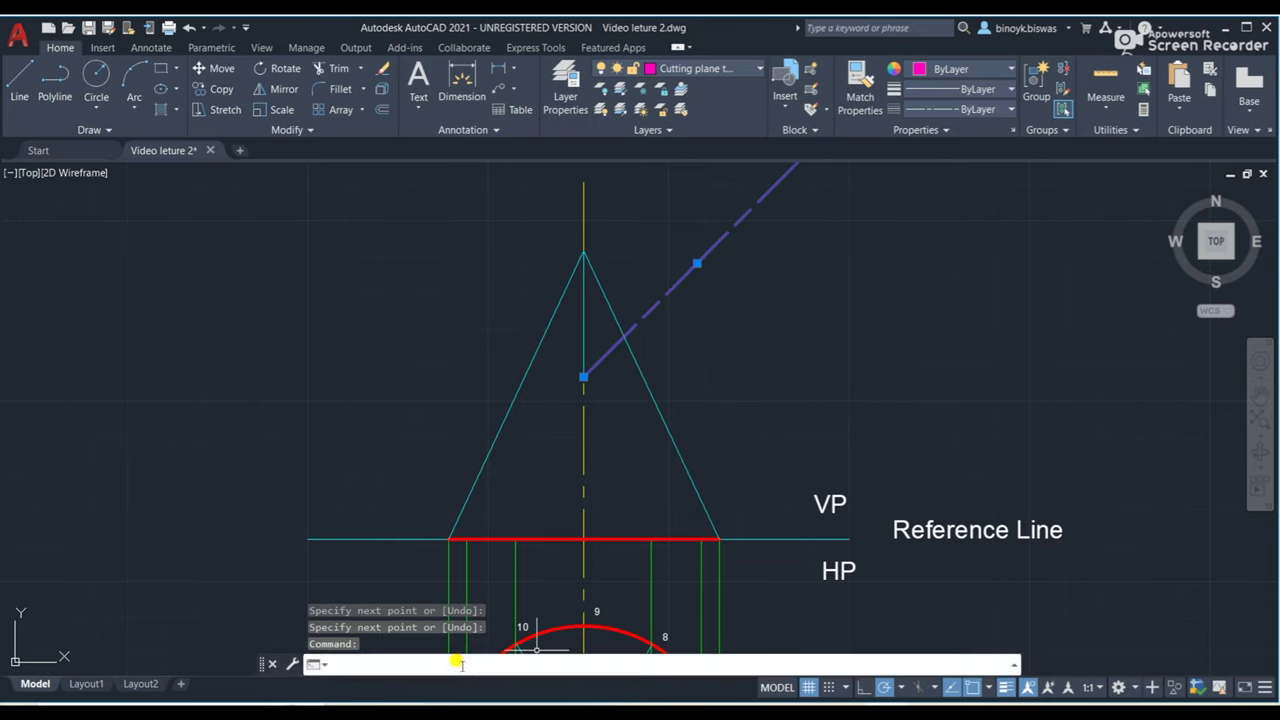
type("move")
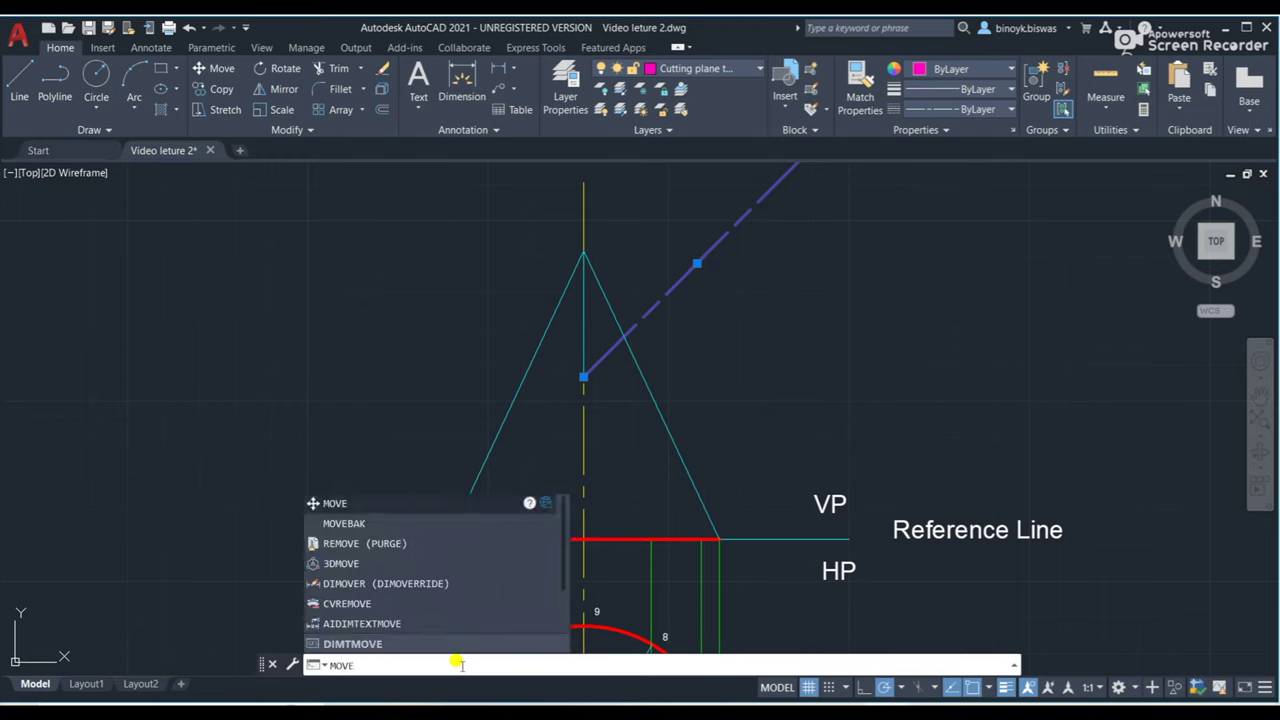
Move the cutting-plane line so its lower end lands on the cone's base corner.
left_click(340, 503)
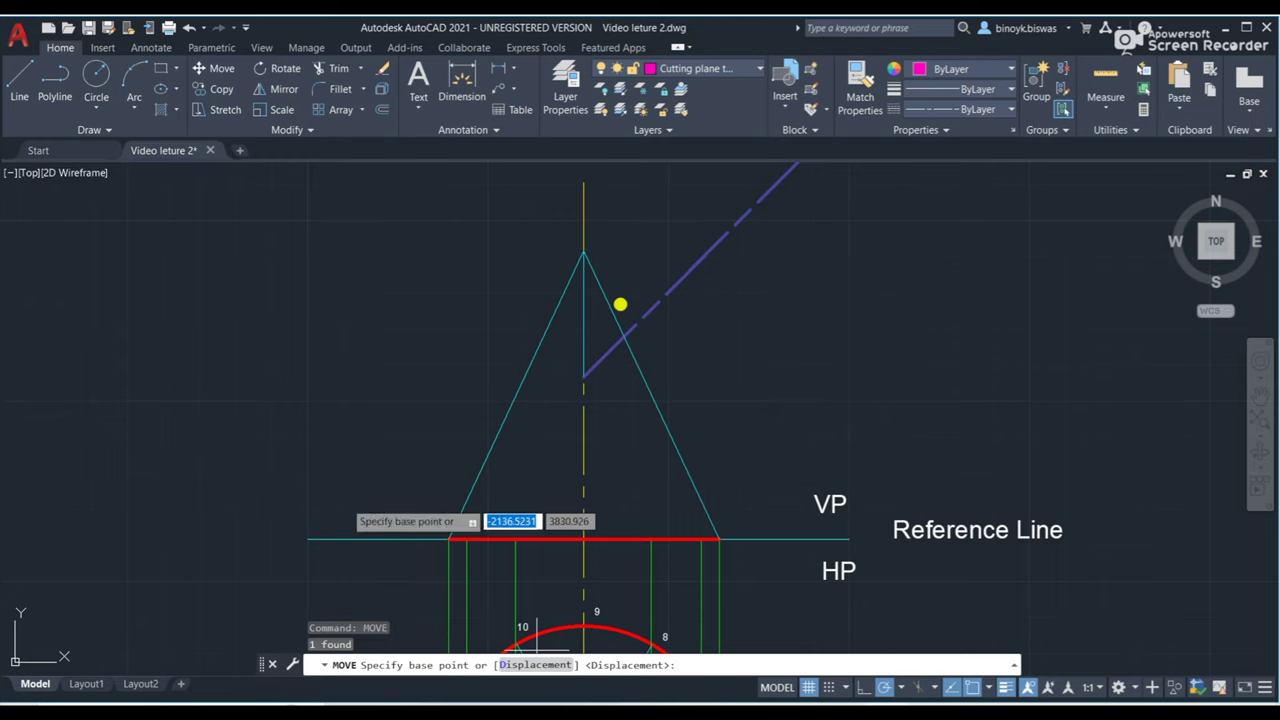
left_click(640, 322)
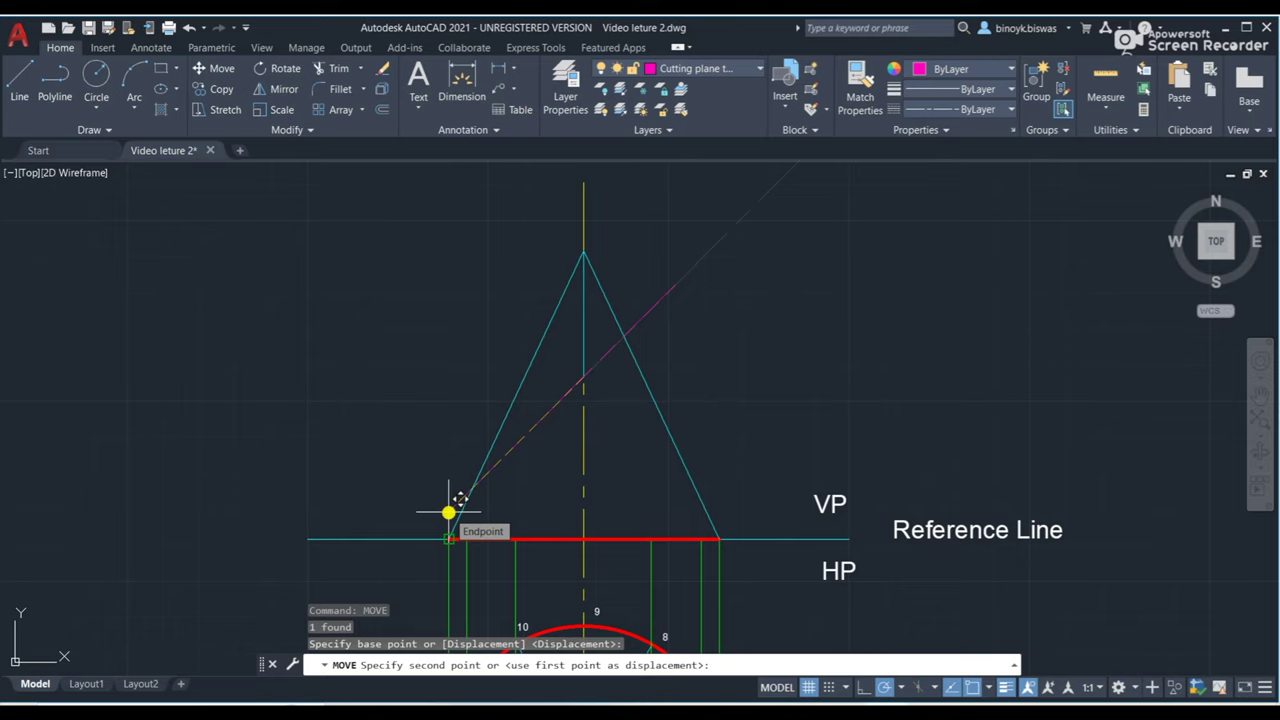
left_click(448, 512)
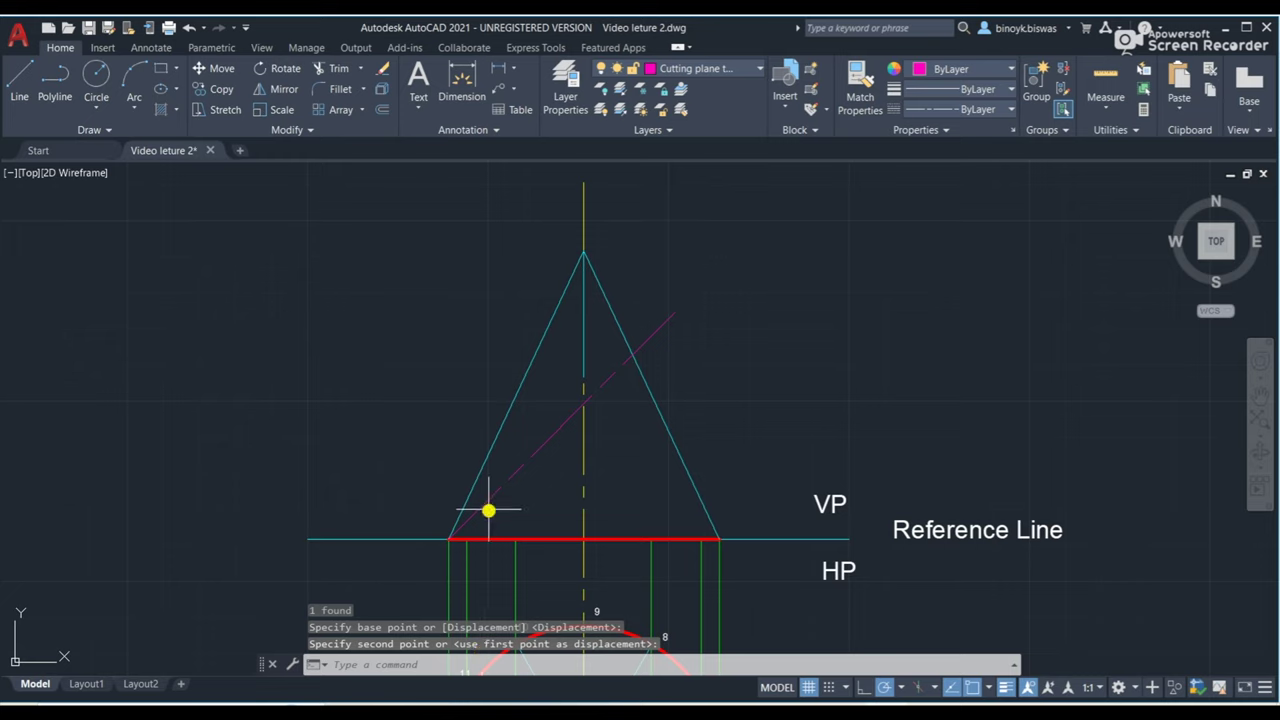
Move the cutting-plane line straight up to its required height on the axis.
left_click(486, 502)
left_click(472, 660)
type("move")
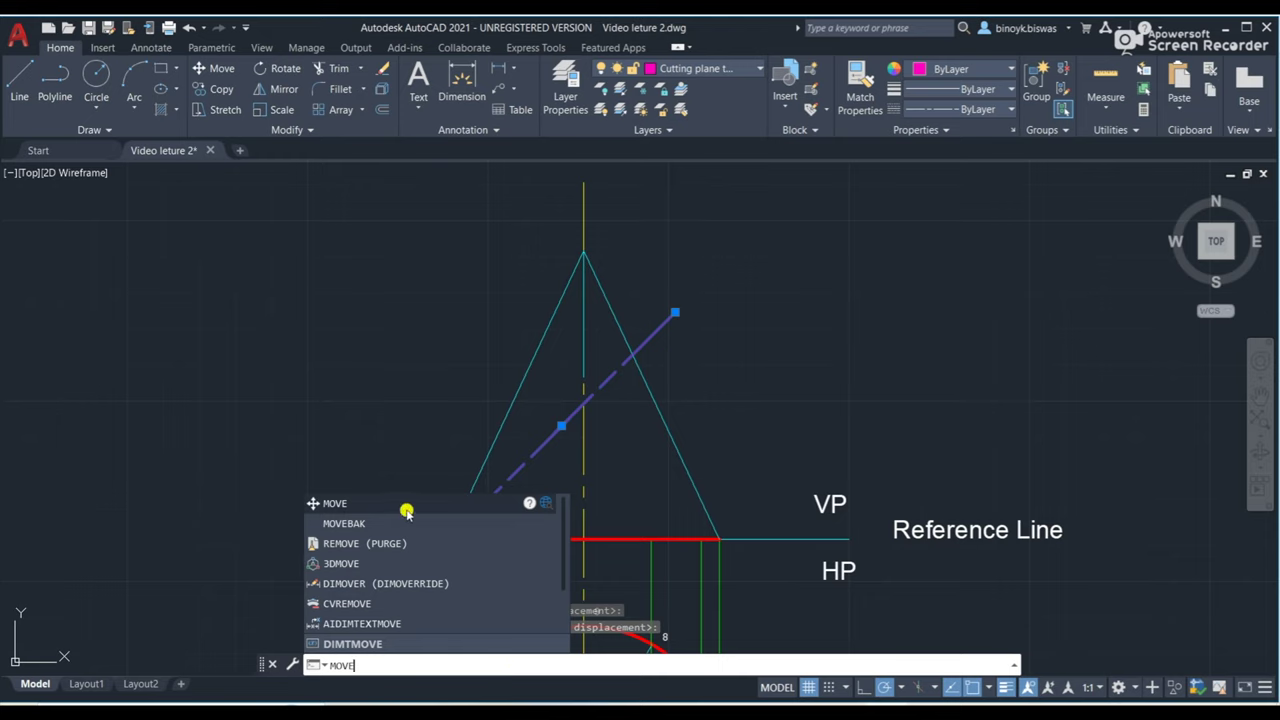
left_click(404, 504)
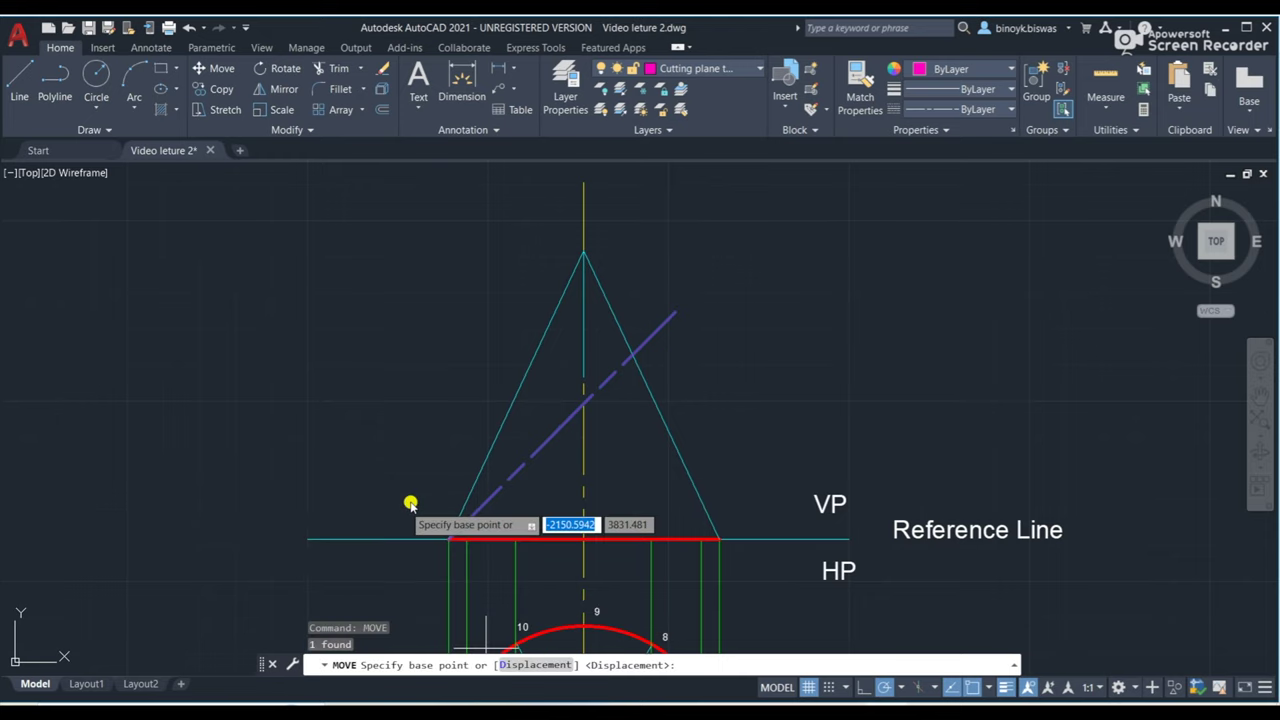
left_click(470, 523)
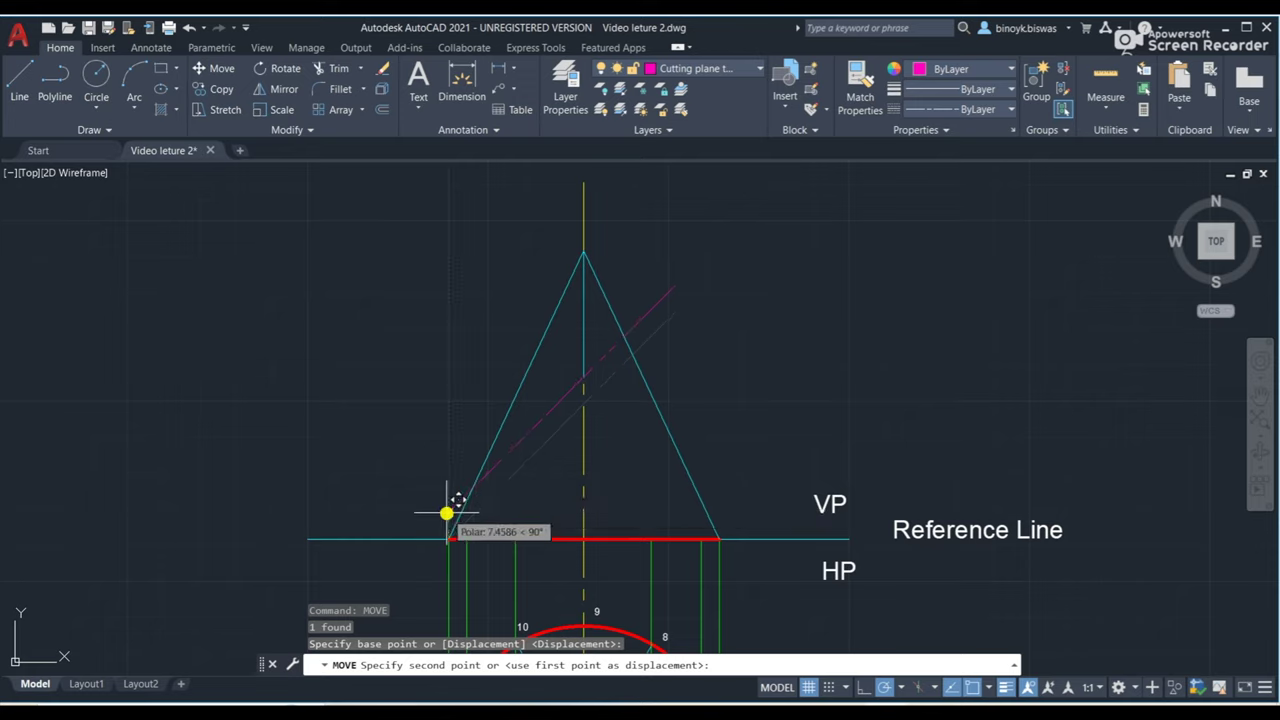
left_click(446, 513)
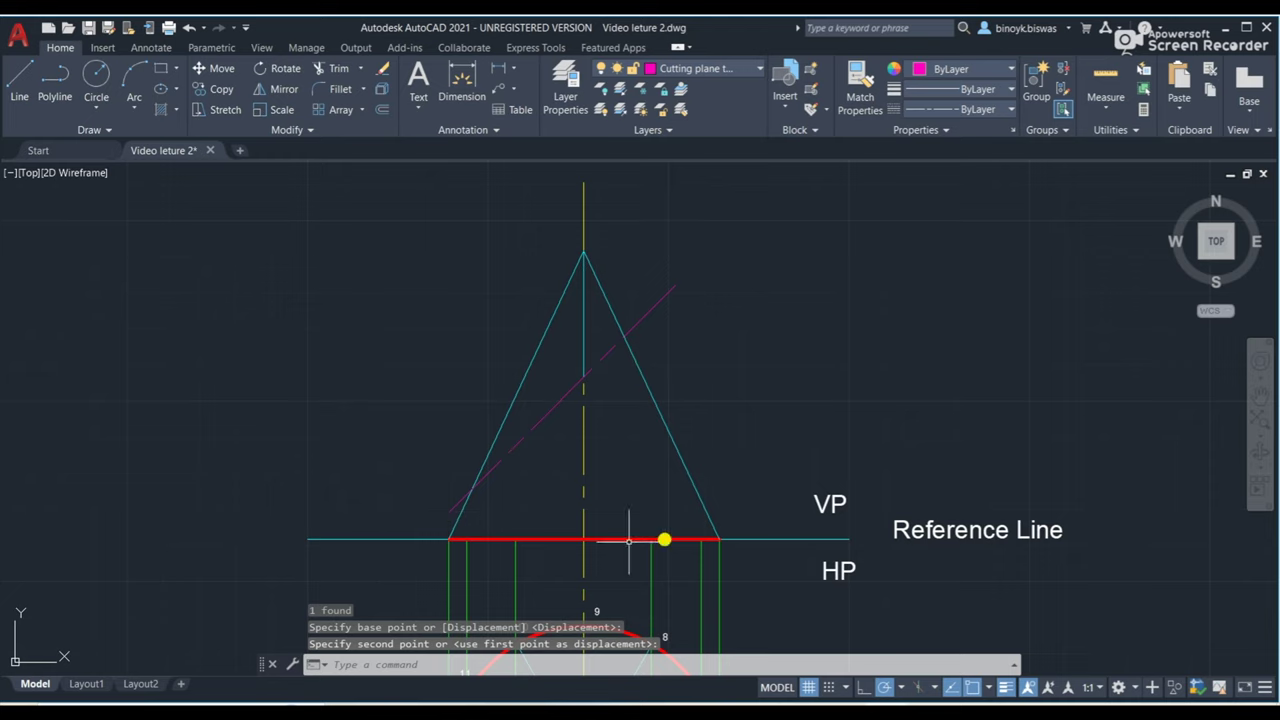
left_click(428, 662)
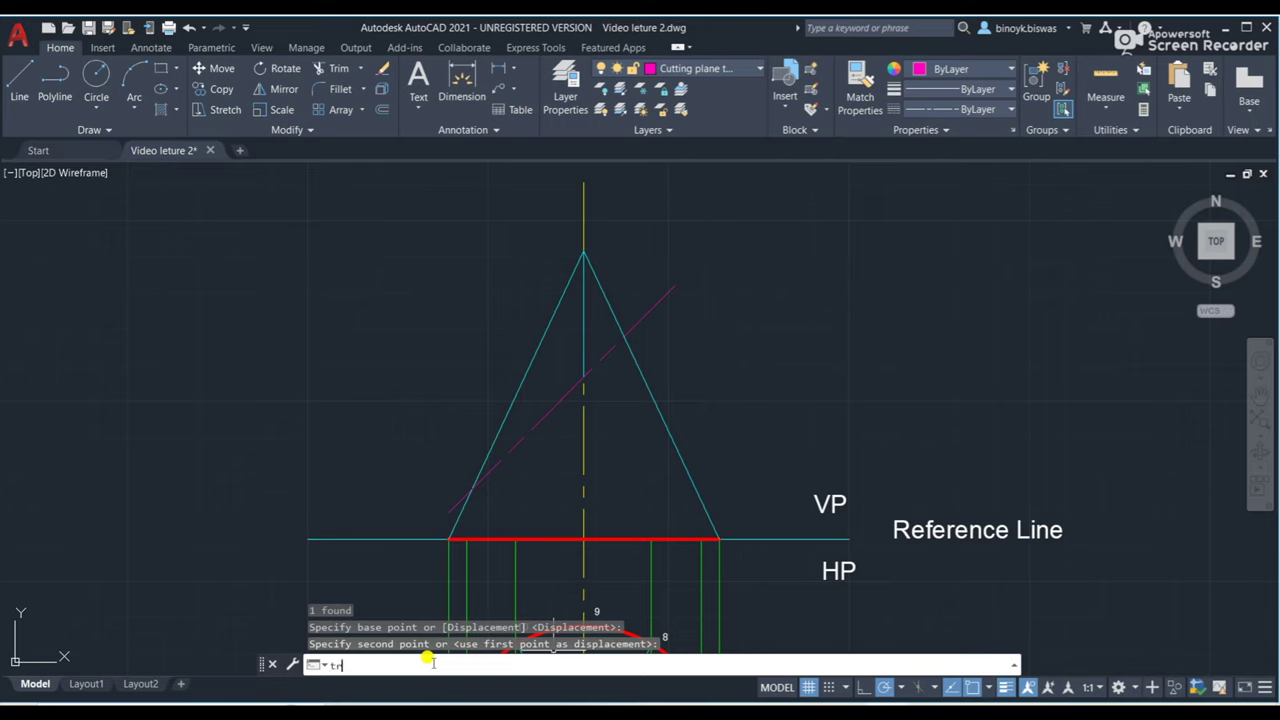
Trim the cutting-plane line back to the cone's two slant sides.
type("TRIM")
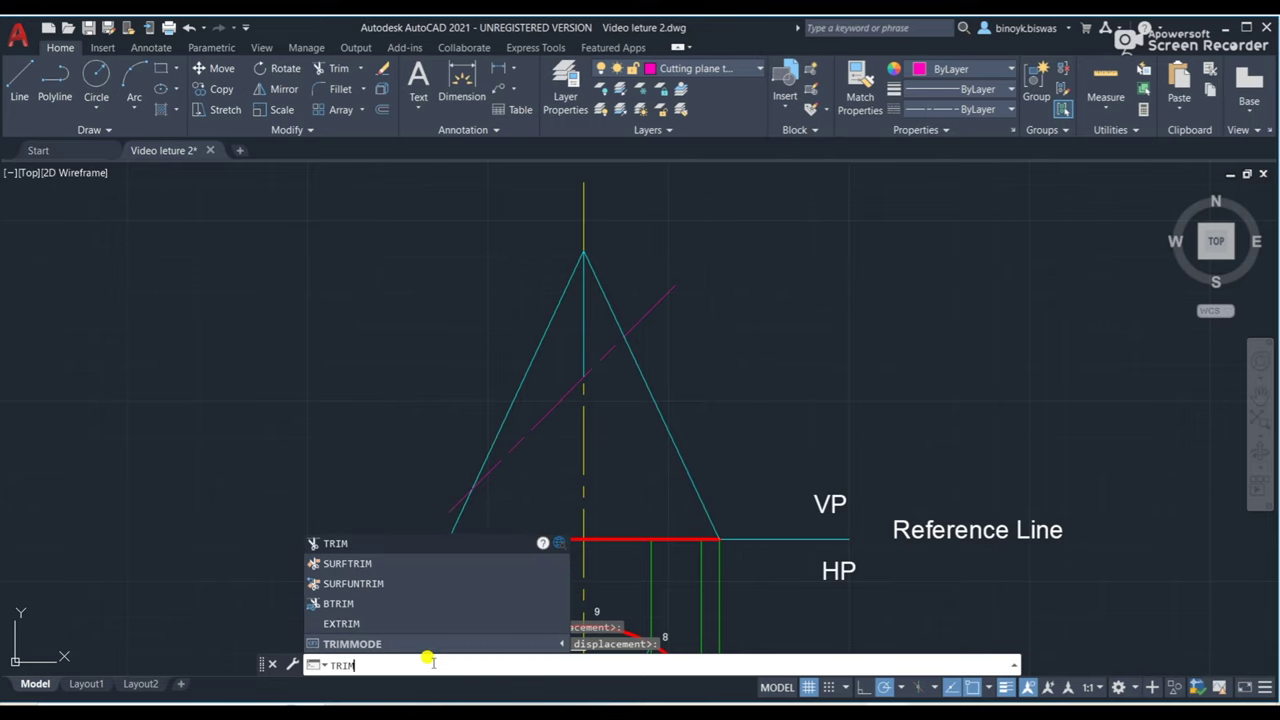
left_click(337, 543)
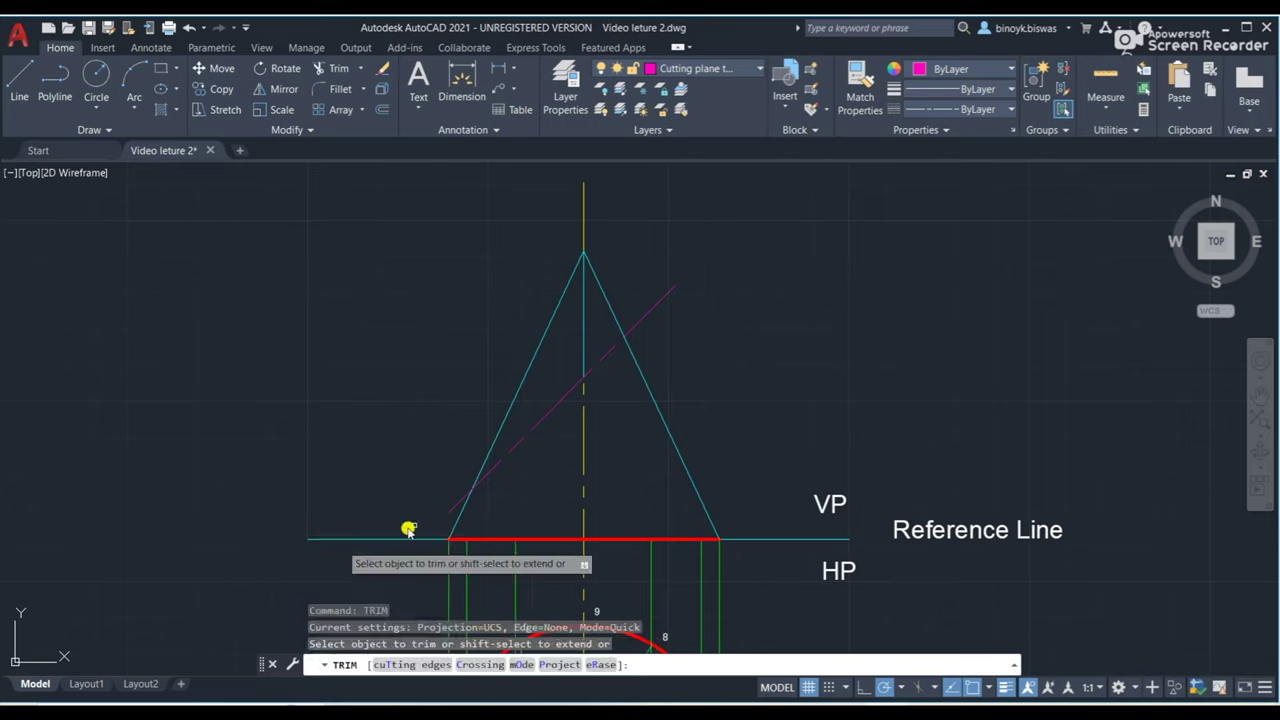
left_click(452, 506)
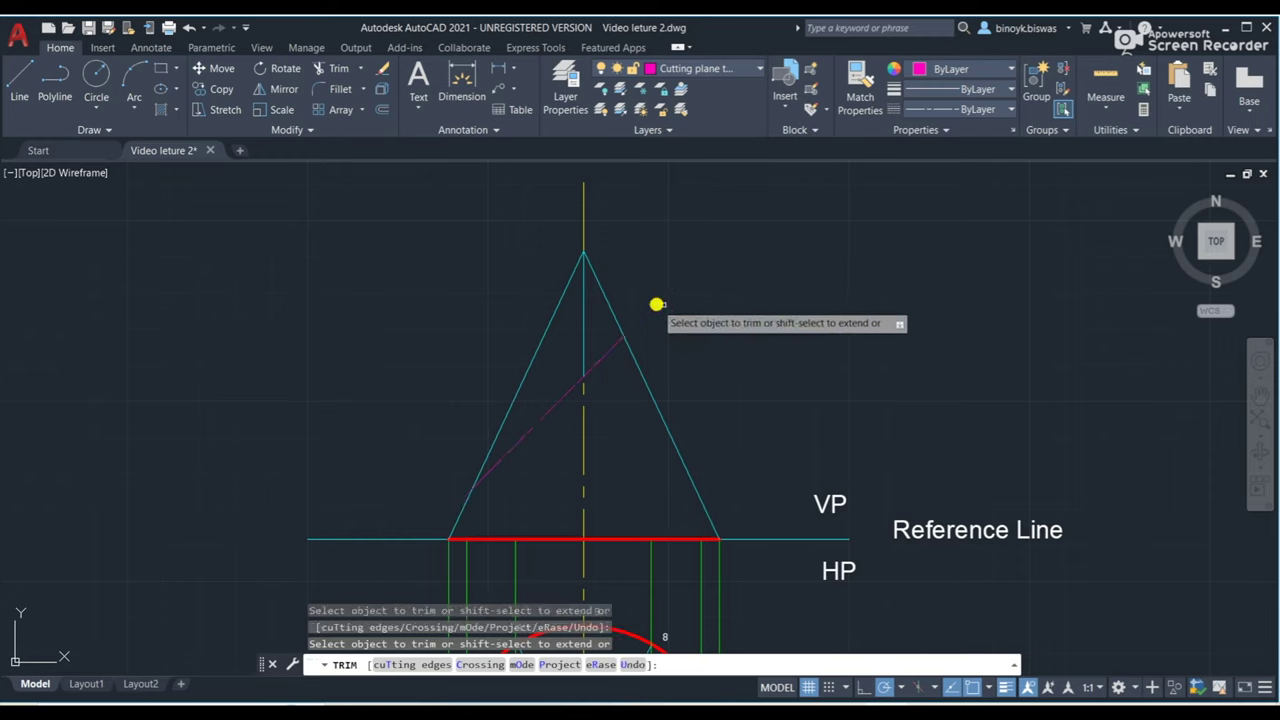
left_click(656, 303)
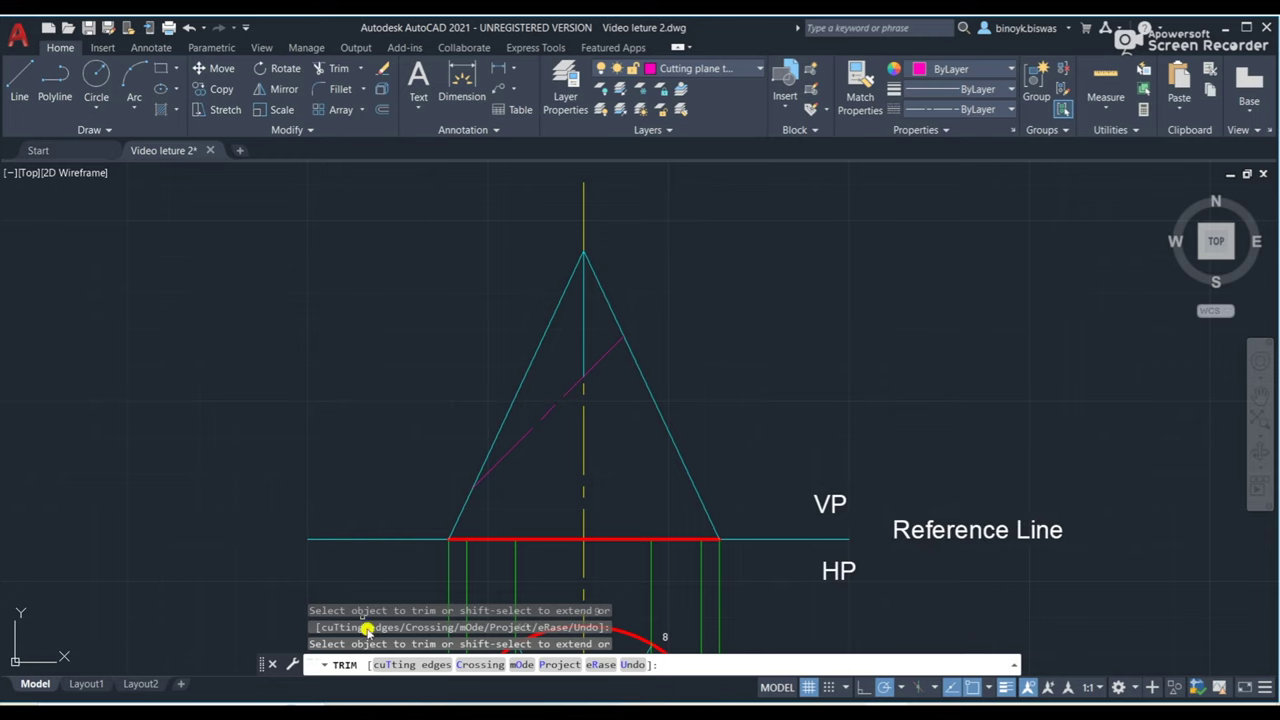
Select the heavier Cutting plane layer in the layer manager.
left_click(563, 68)
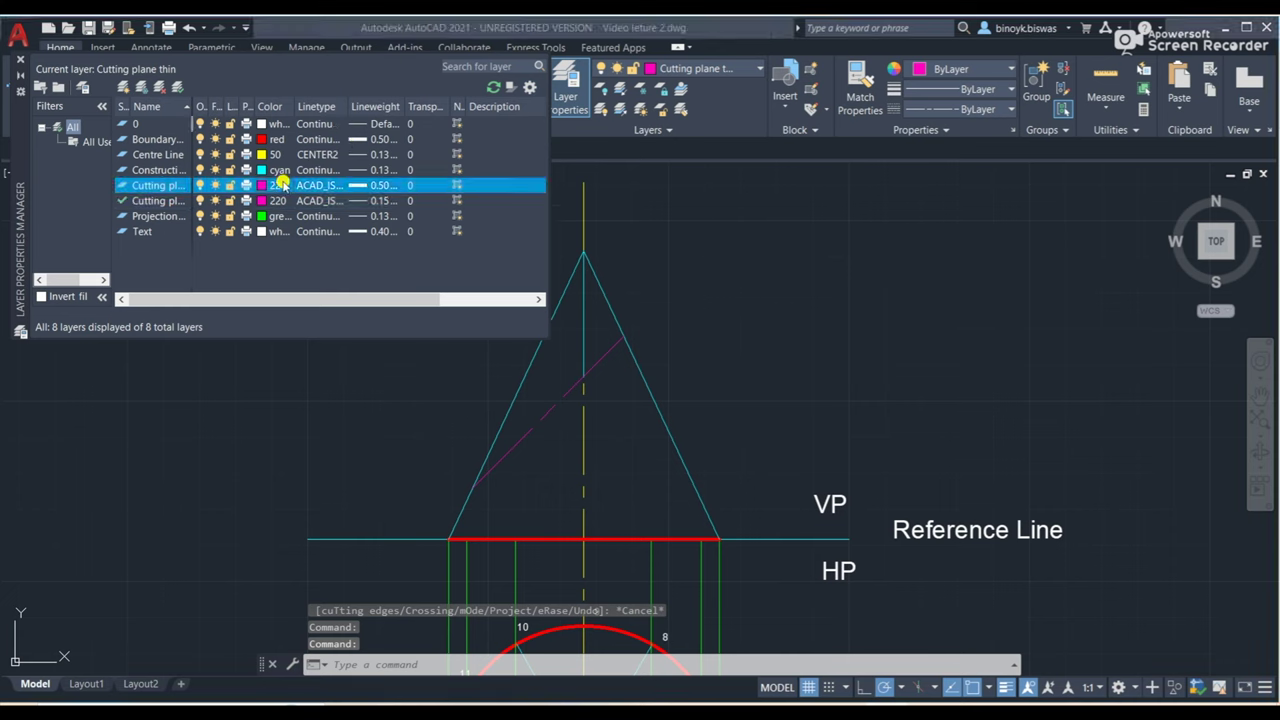
left_click(282, 186)
left_click(282, 186)
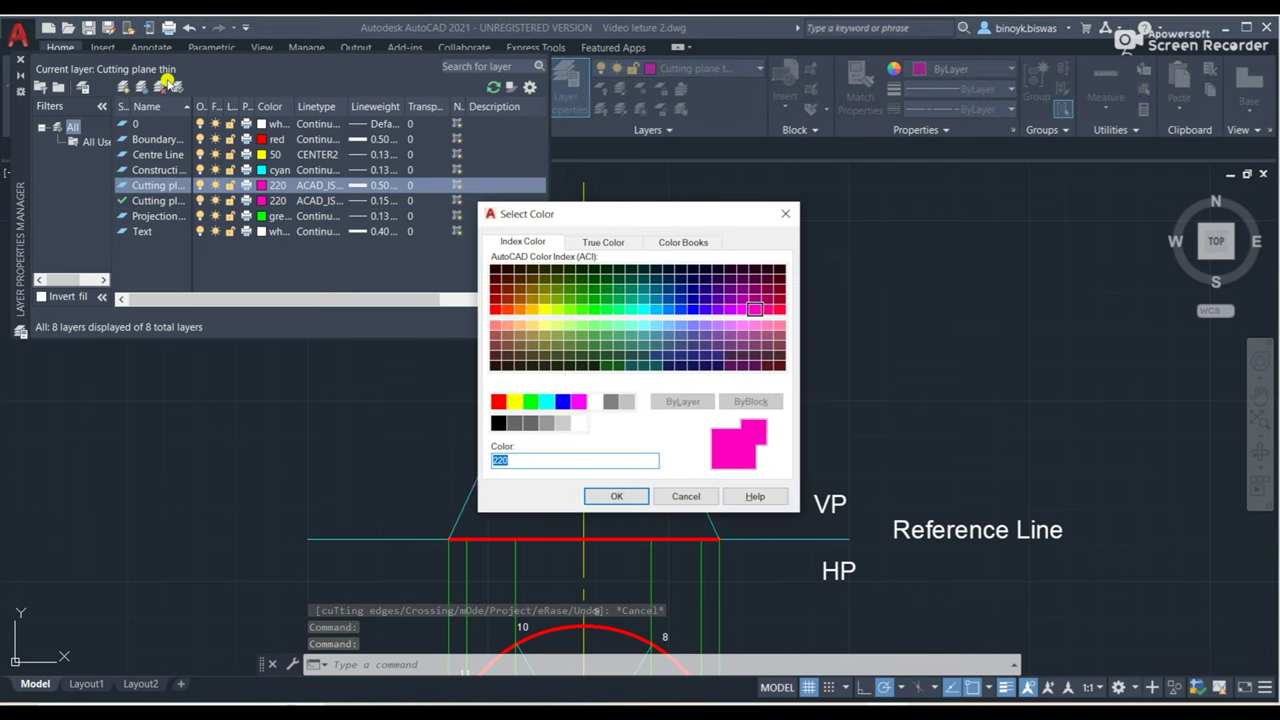
left_click(787, 213)
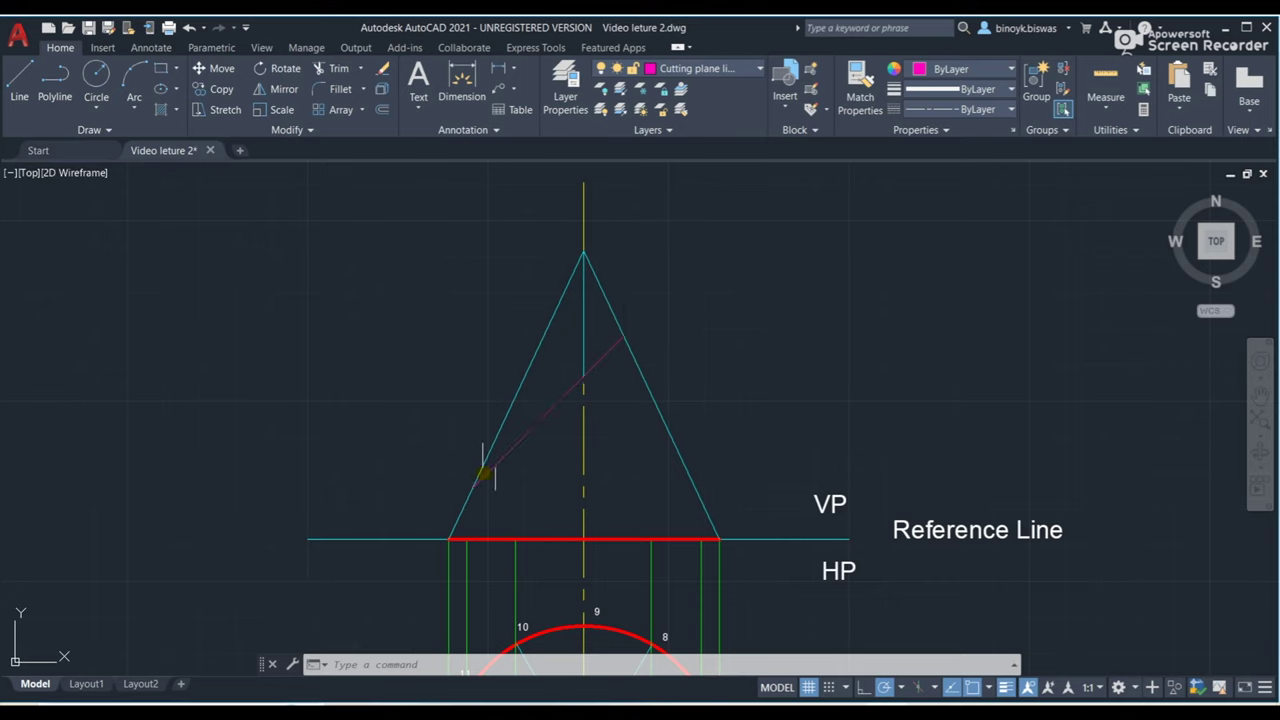
Extend the cutting plane at 45° up-right beyond the cone's right side.
left_click(20, 75)
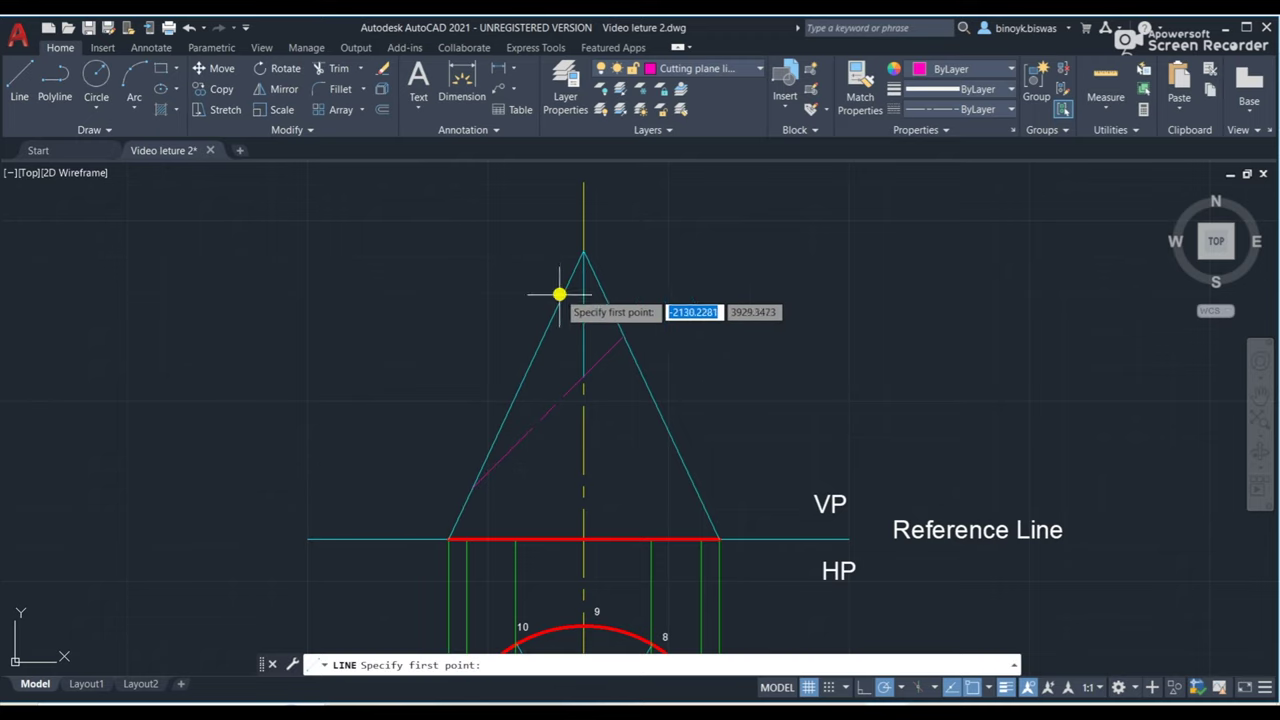
left_click(621, 339)
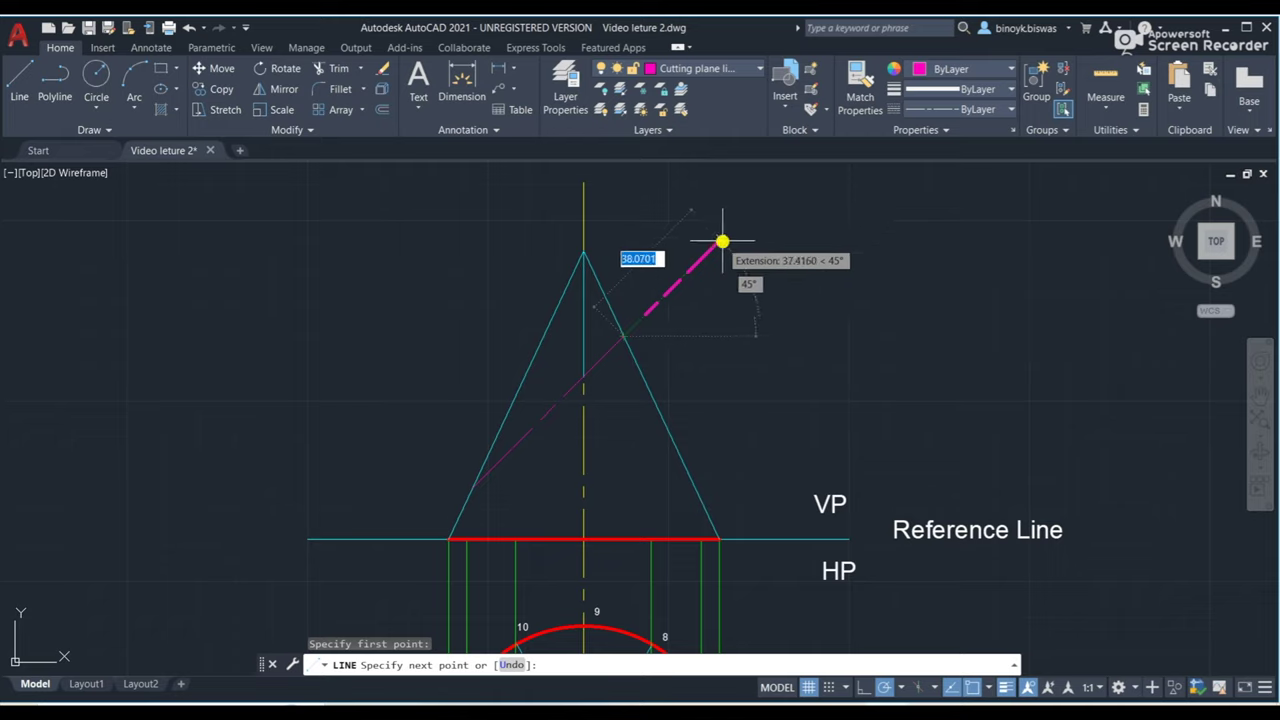
left_click(722, 241)
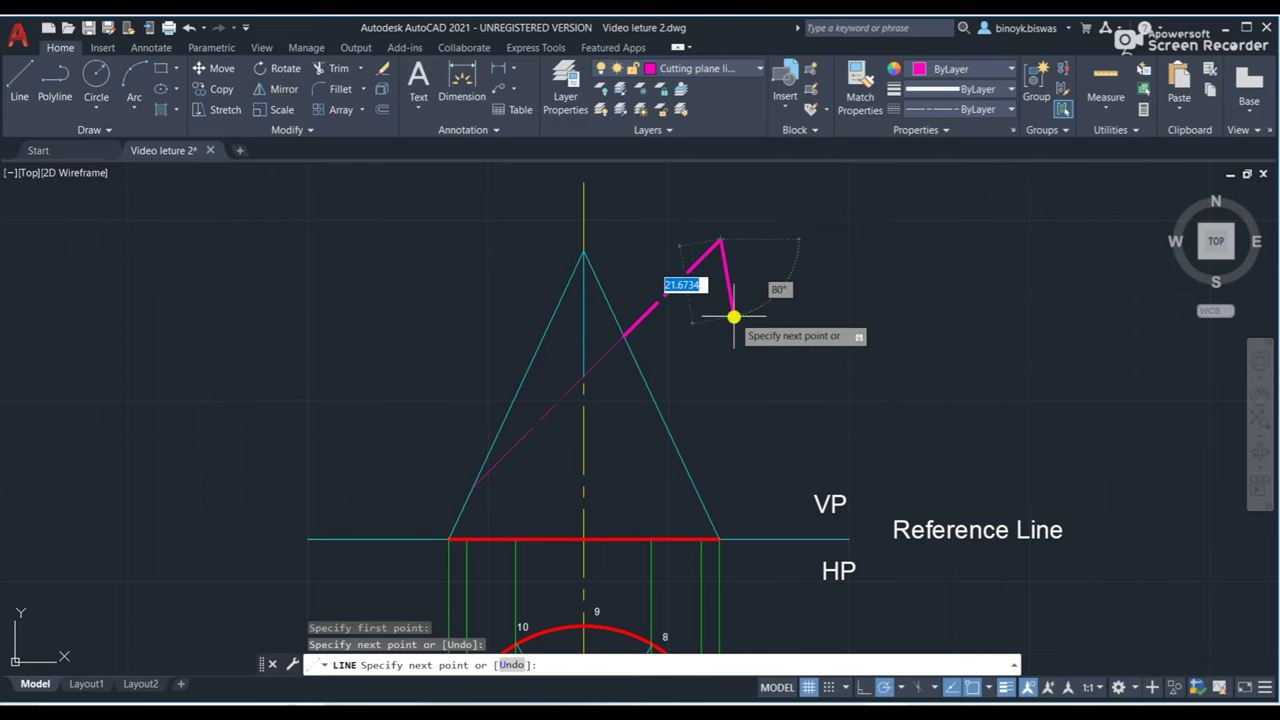
key("Return")
Extend the cutting plane down-left past the cone's left edge to below the reference line.
left_click(19, 80)
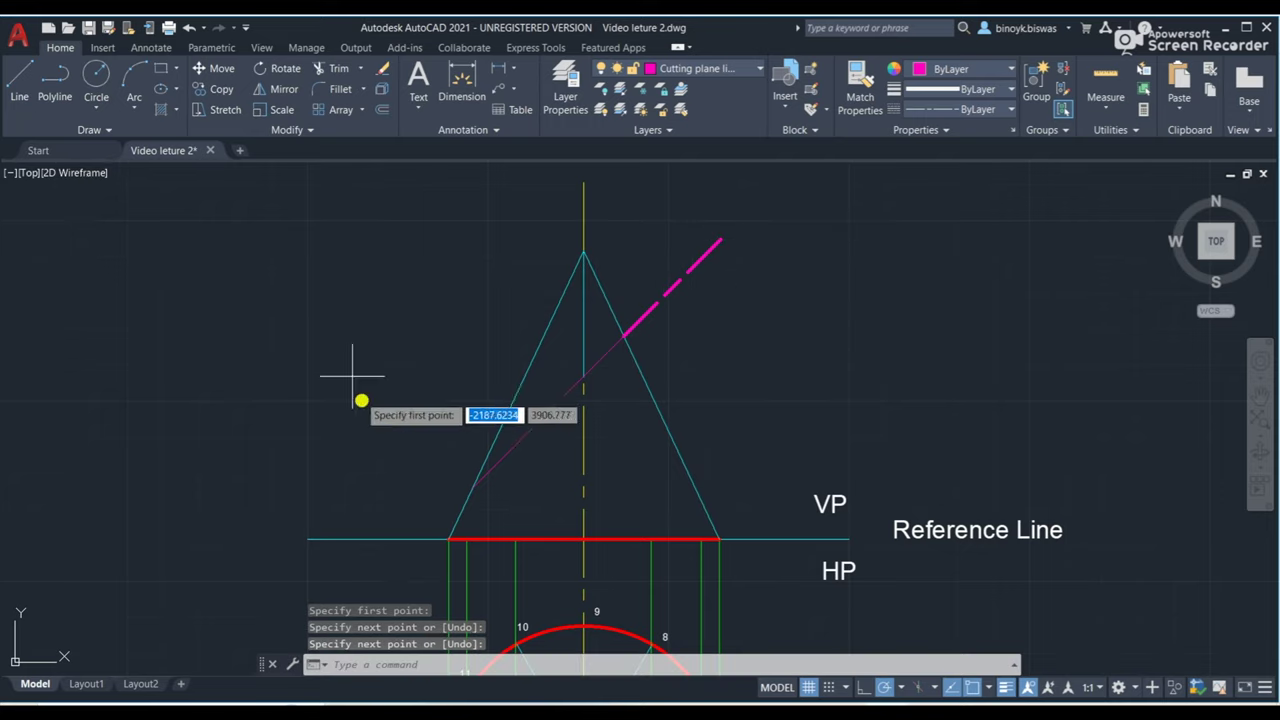
left_click(470, 487)
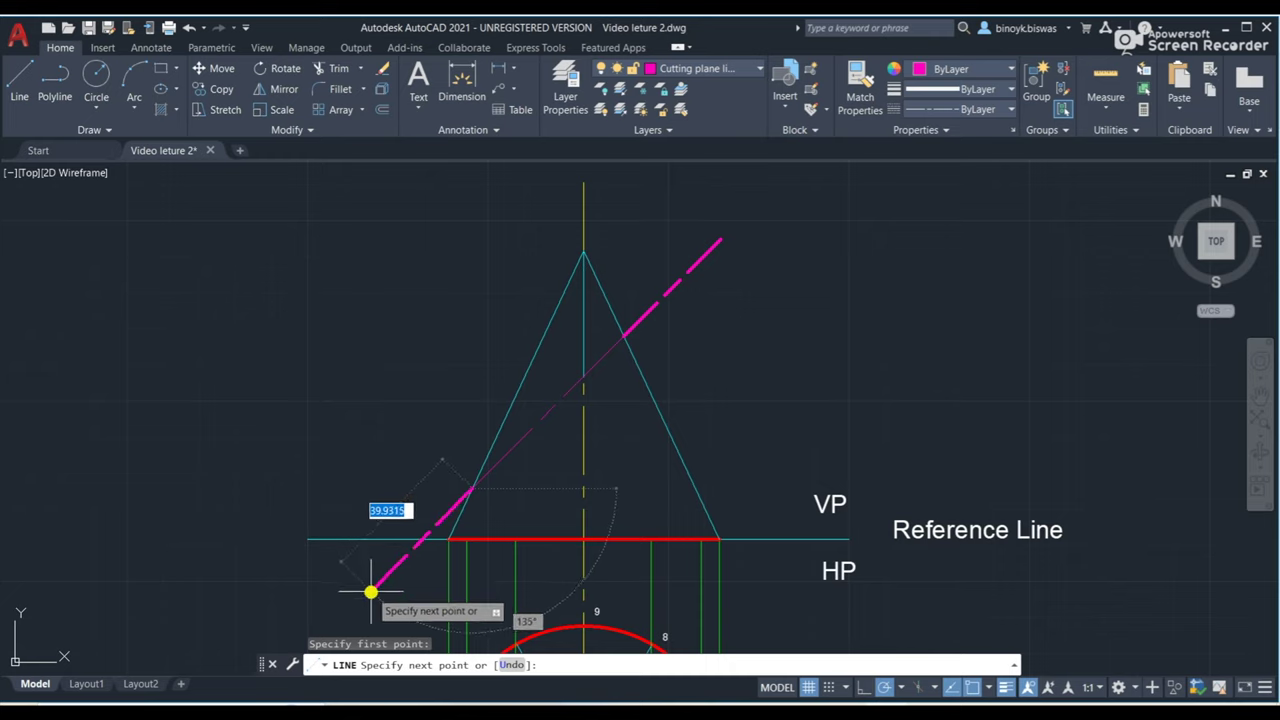
left_click(371, 592)
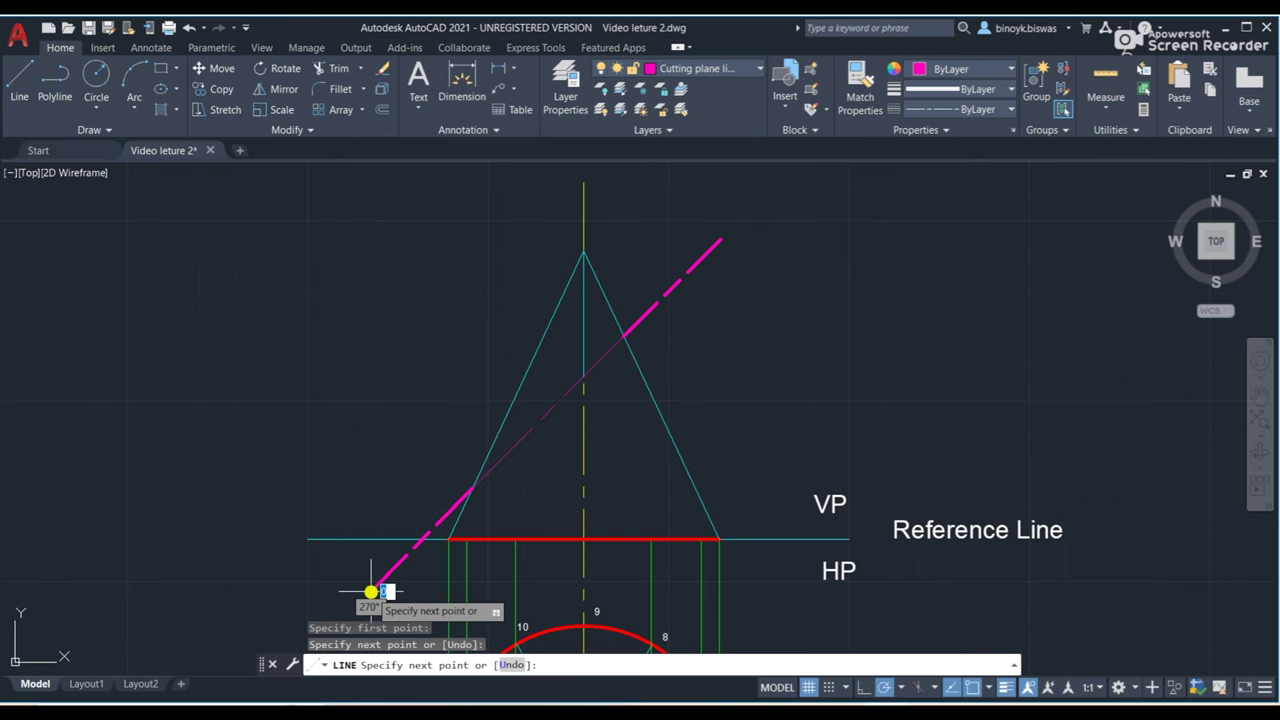
key("Escape")
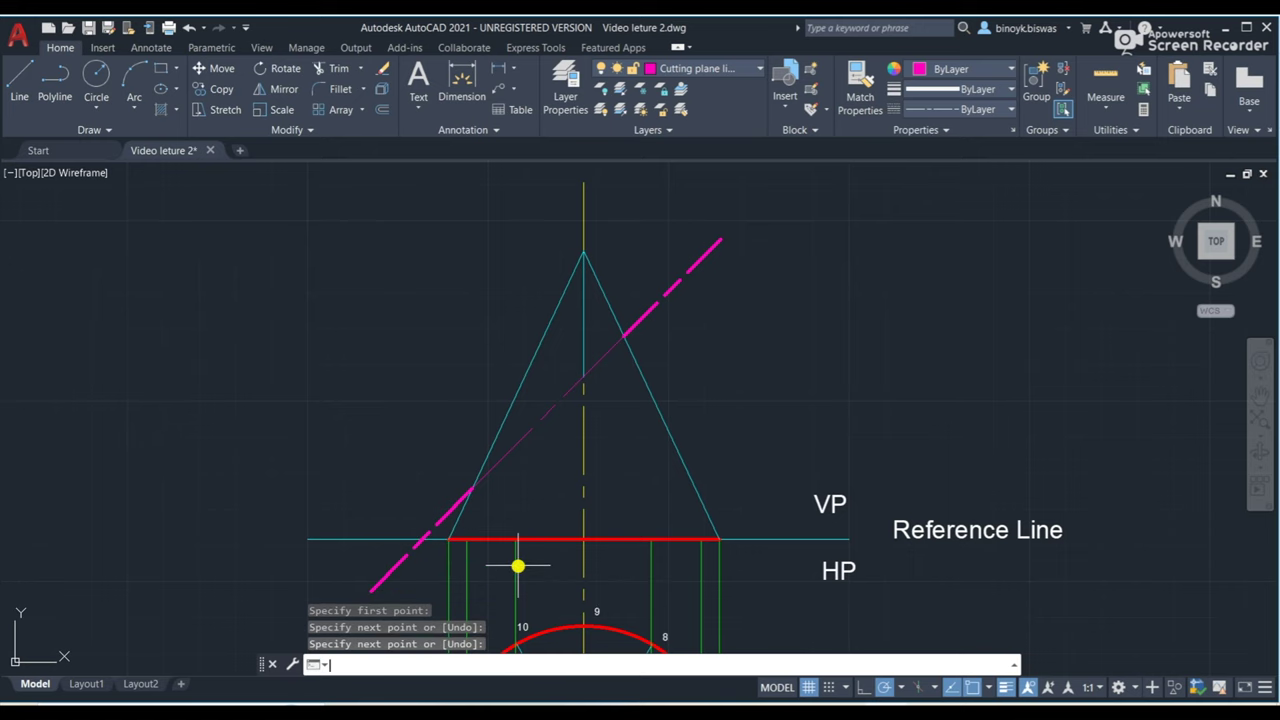
type("TEXT")
scroll(517, 563, "up", 2)
middle_click_drag(517, 563, 486, 283)
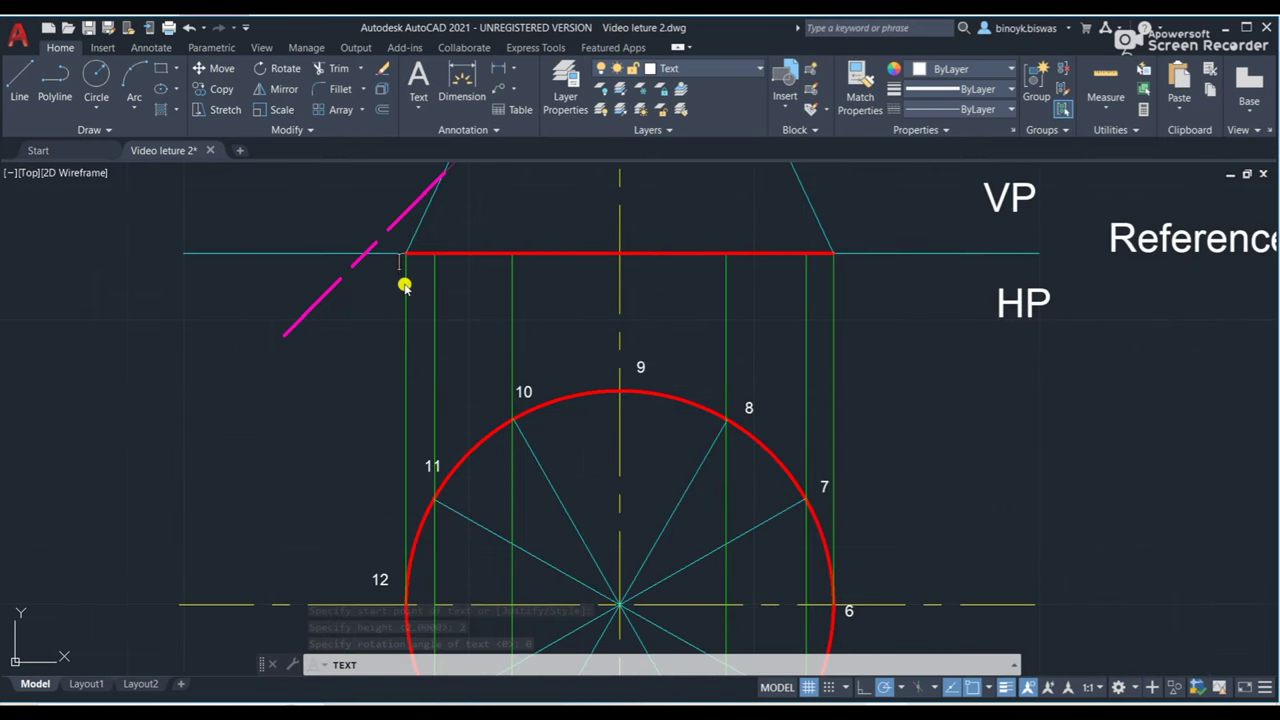
Place text labels 12, 1,11, 2,10, 3,9, 4,8, 5,7 and 6 along the front-view base.
type("12")
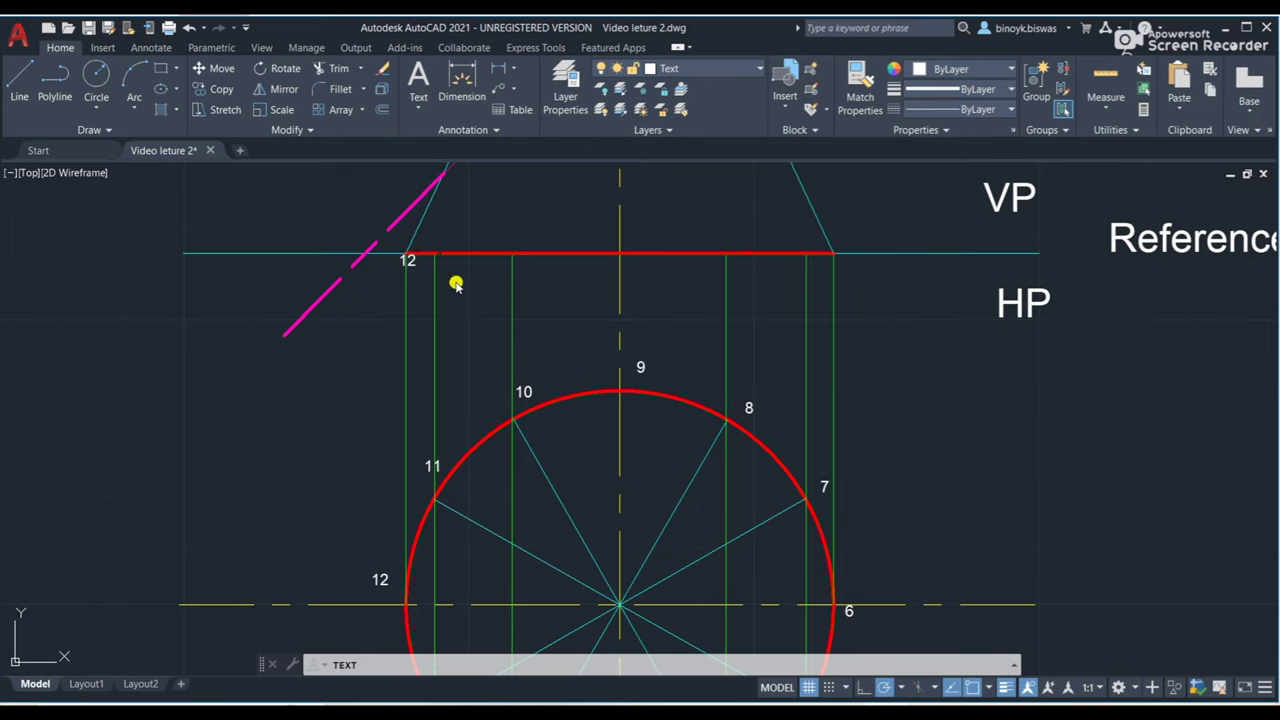
scroll(491, 332, "down", 1)
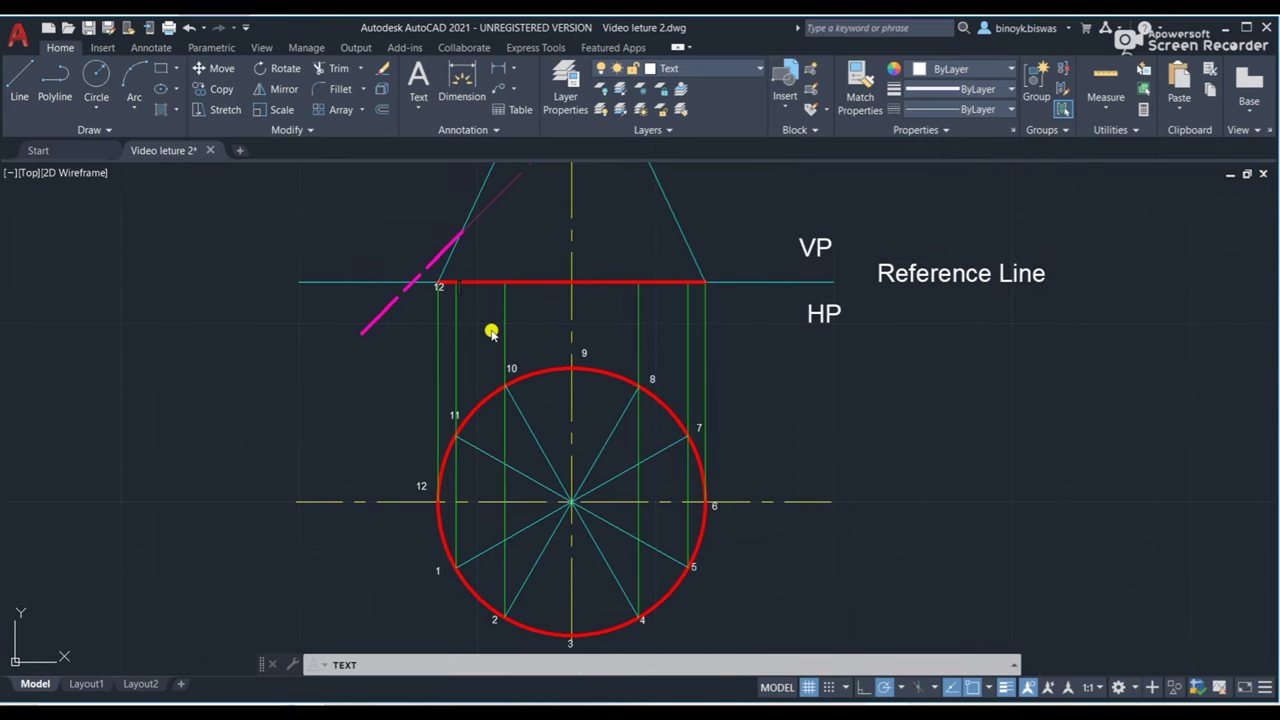
scroll(491, 323, "up", 1)
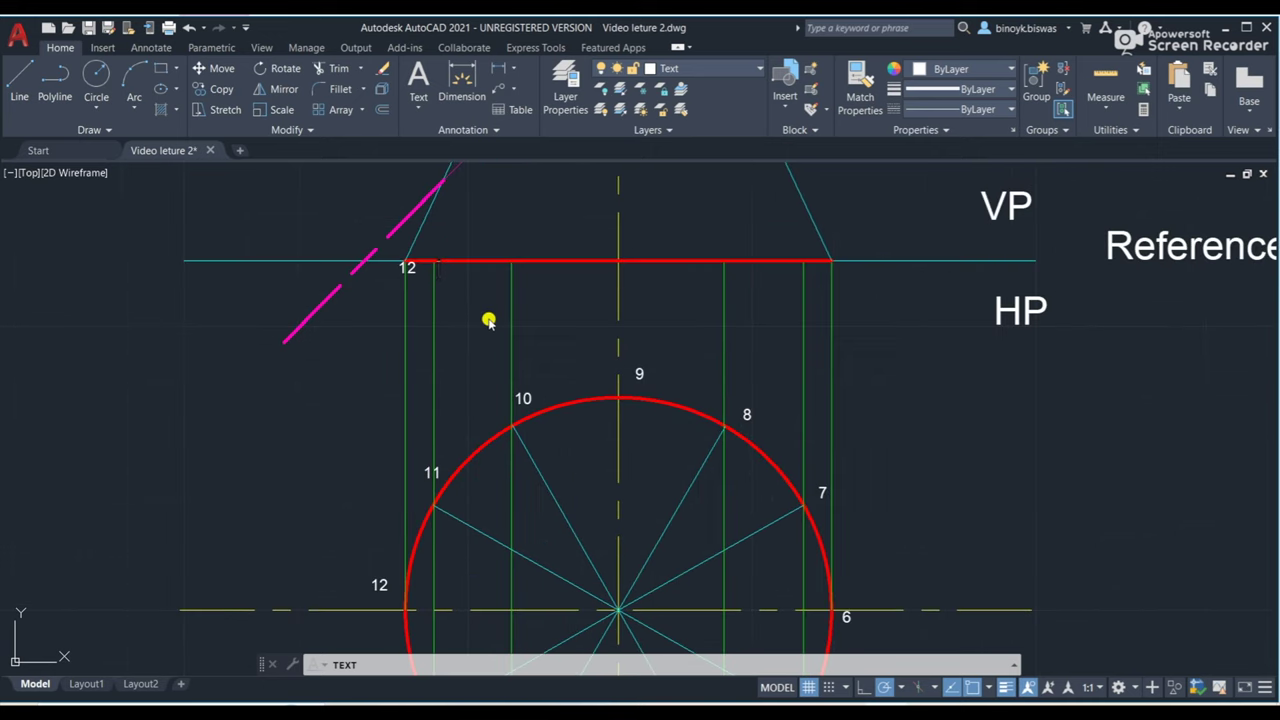
type("11")
left_click(513, 268)
scroll(549, 326, "down", 2)
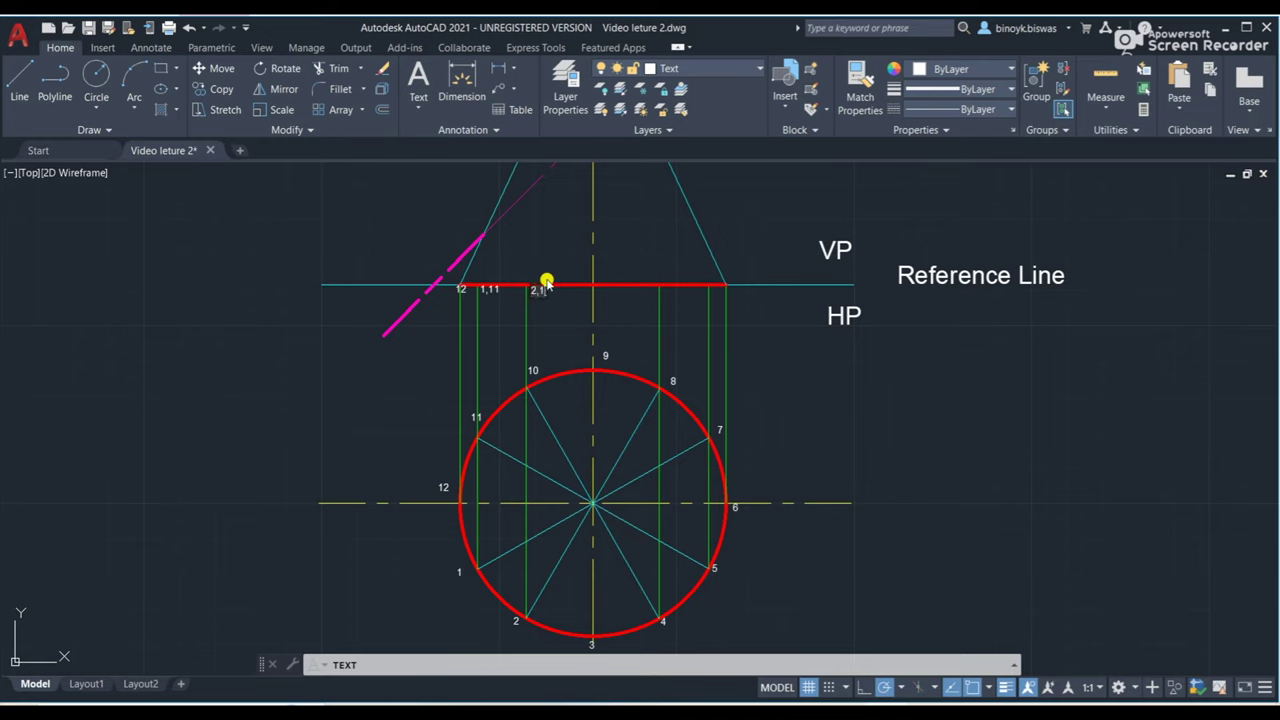
left_click(592, 289)
left_click(658, 289)
type("4,8")
mouse_move(658, 289)
middle_mouse_down()
mouse_move(789, 497)
mouse_move(766, 597)
middle_mouse_up()
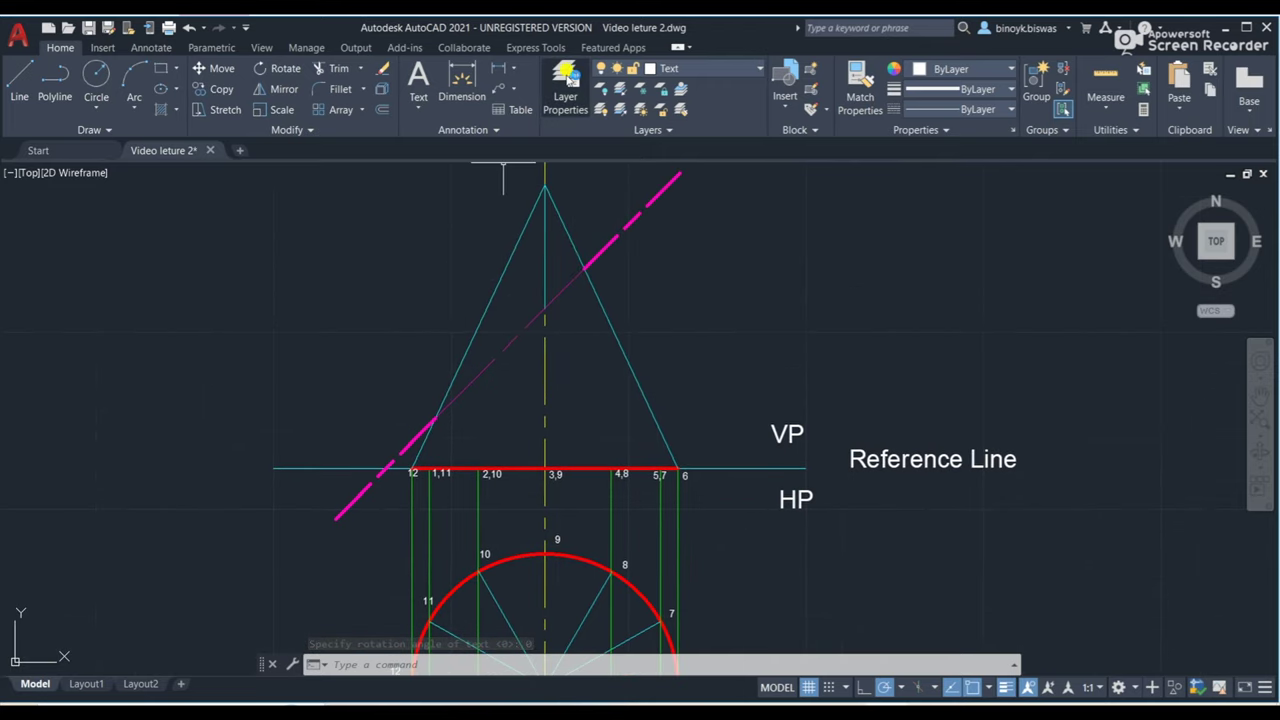
left_click(565, 80)
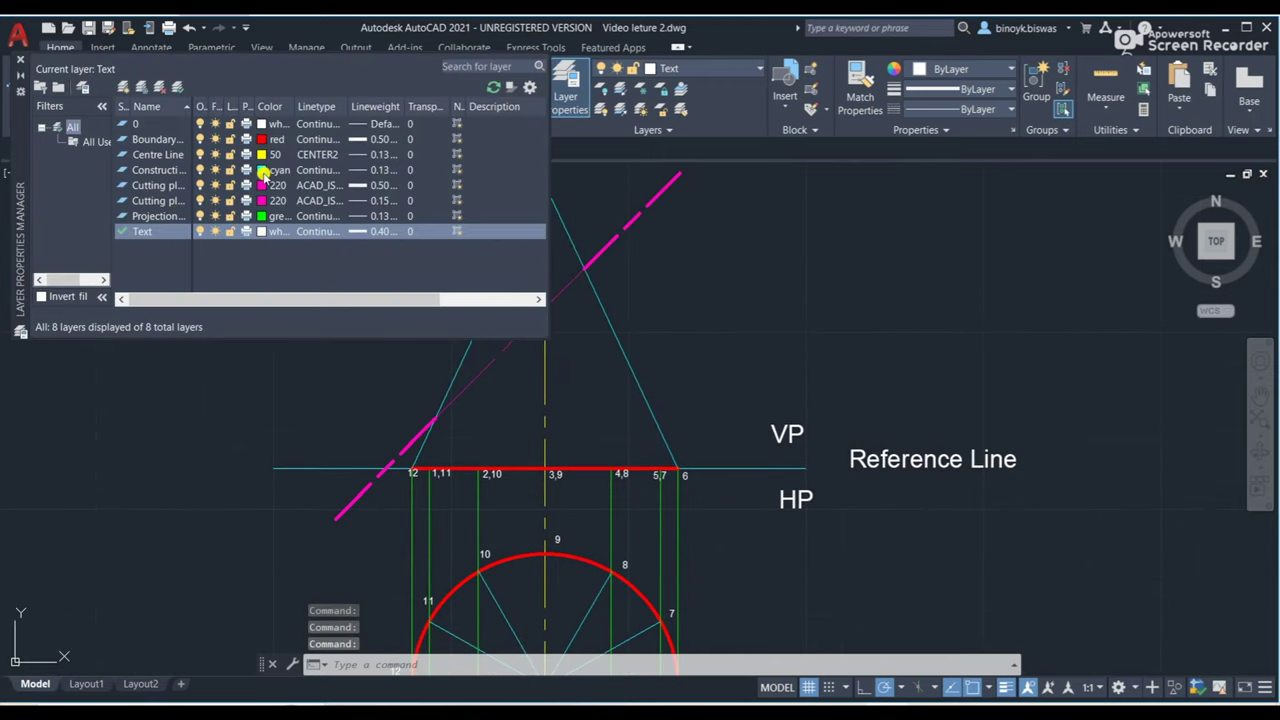
On the Construction line layer, draw generator lines from base points 1,11 and 2,10 to the apex.
left_click(172, 170)
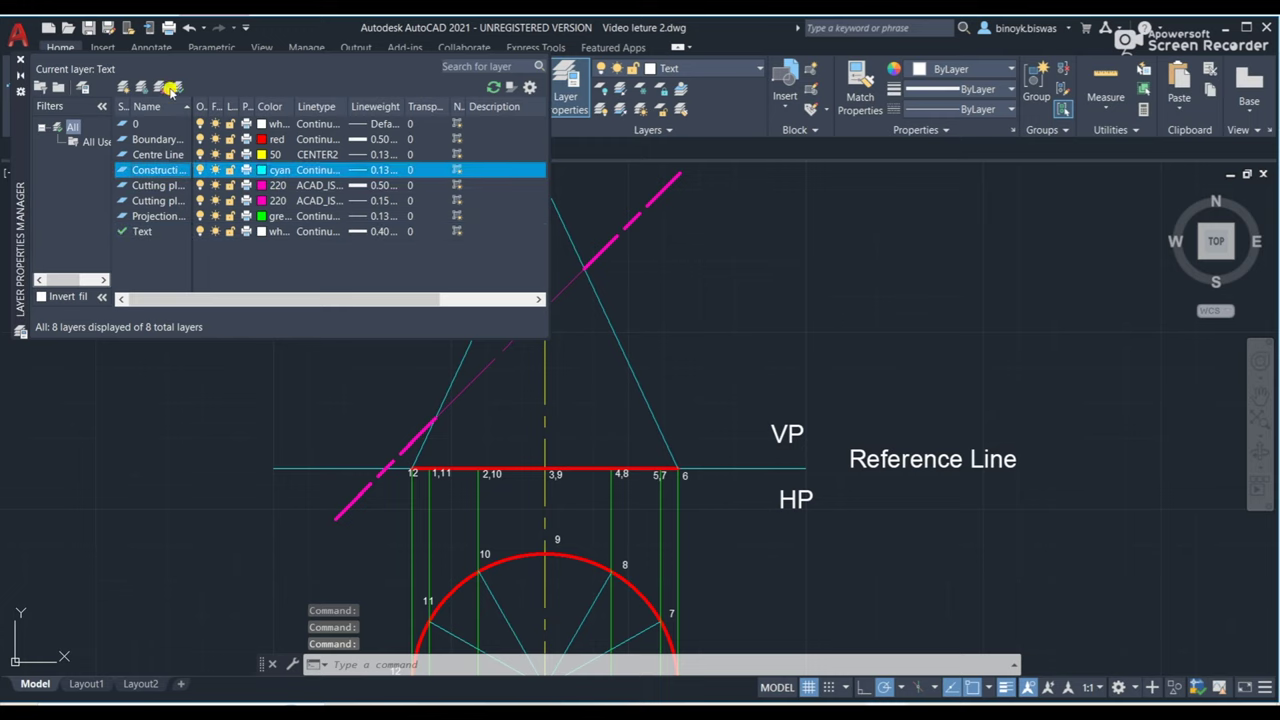
left_click(178, 89)
left_click(20, 60)
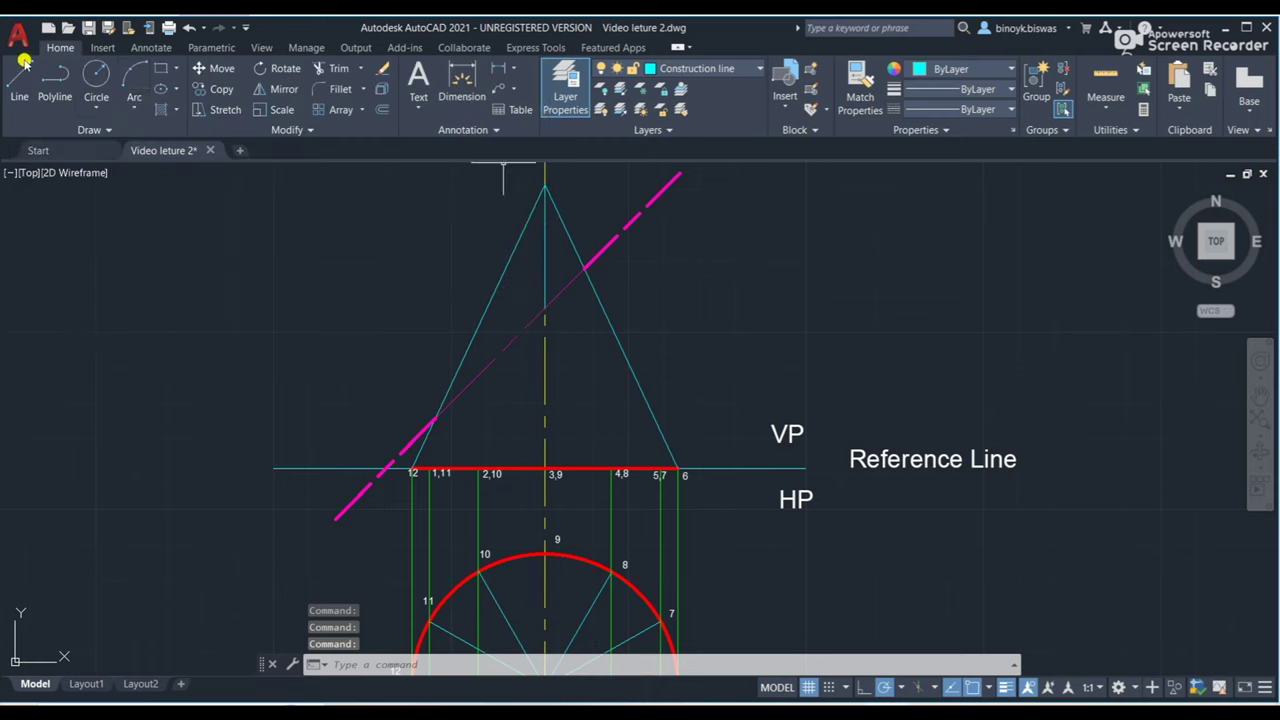
left_click(19, 80)
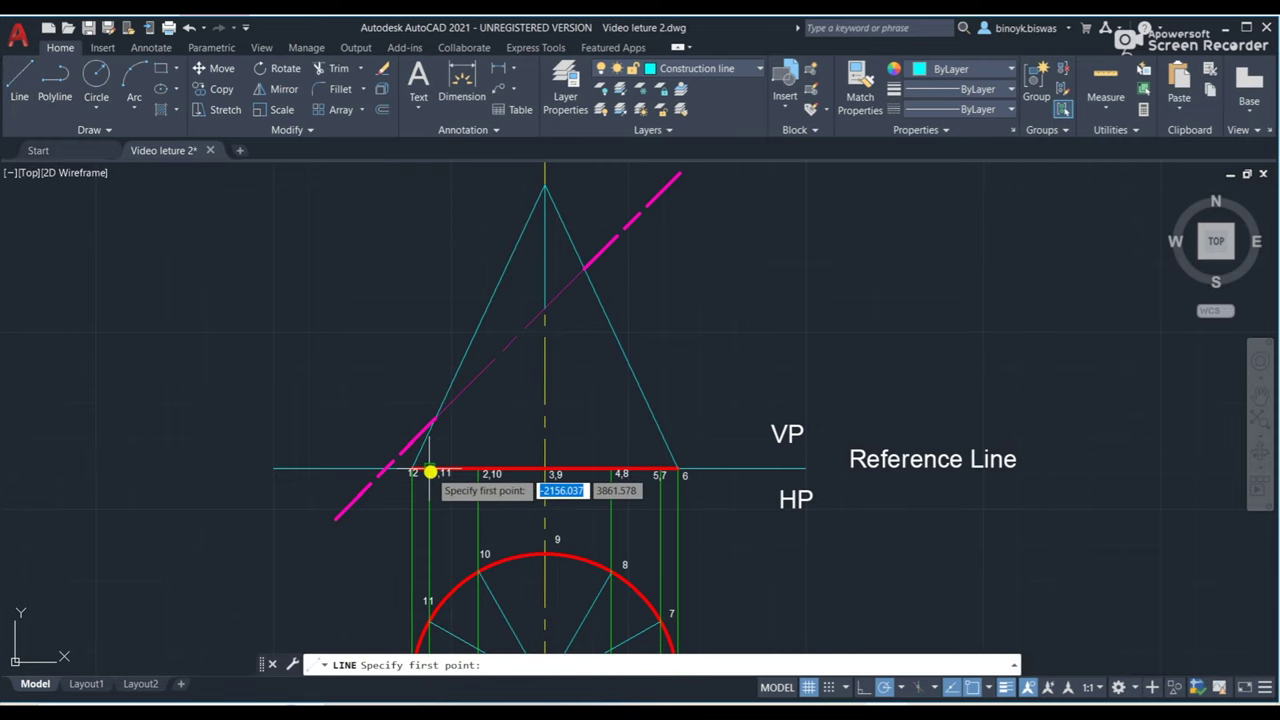
left_click(430, 472)
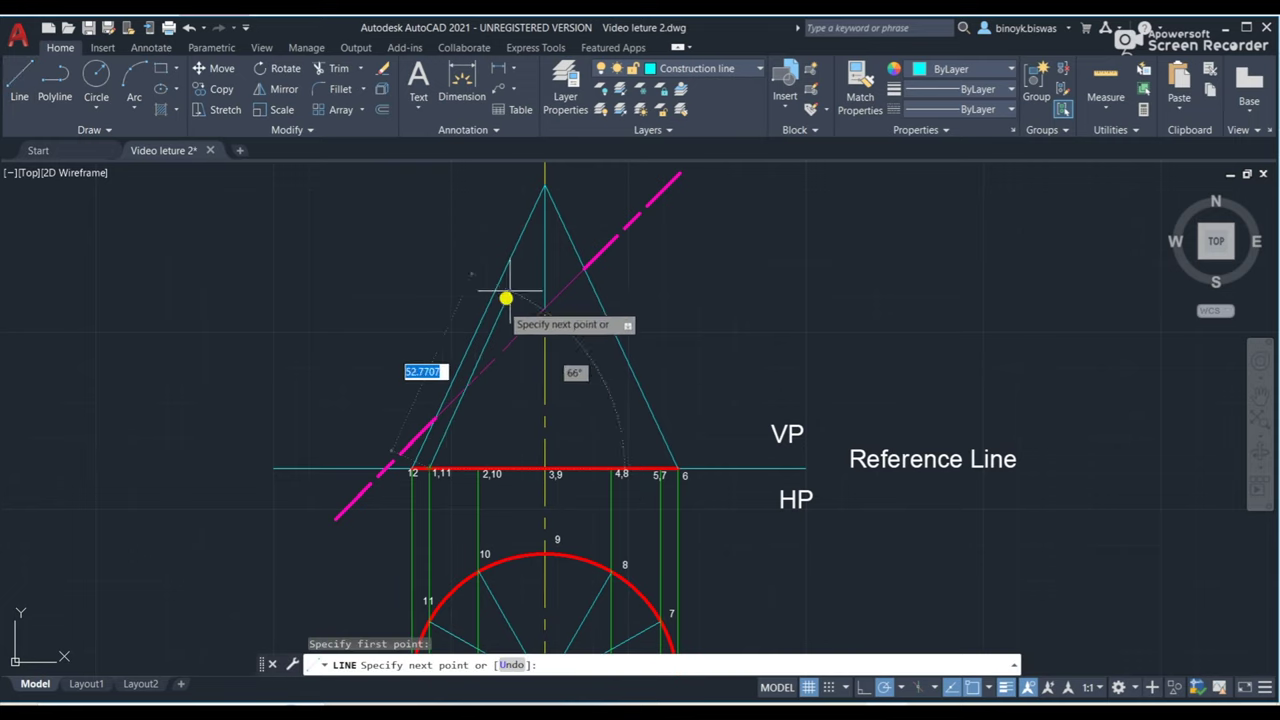
left_click(545, 188)
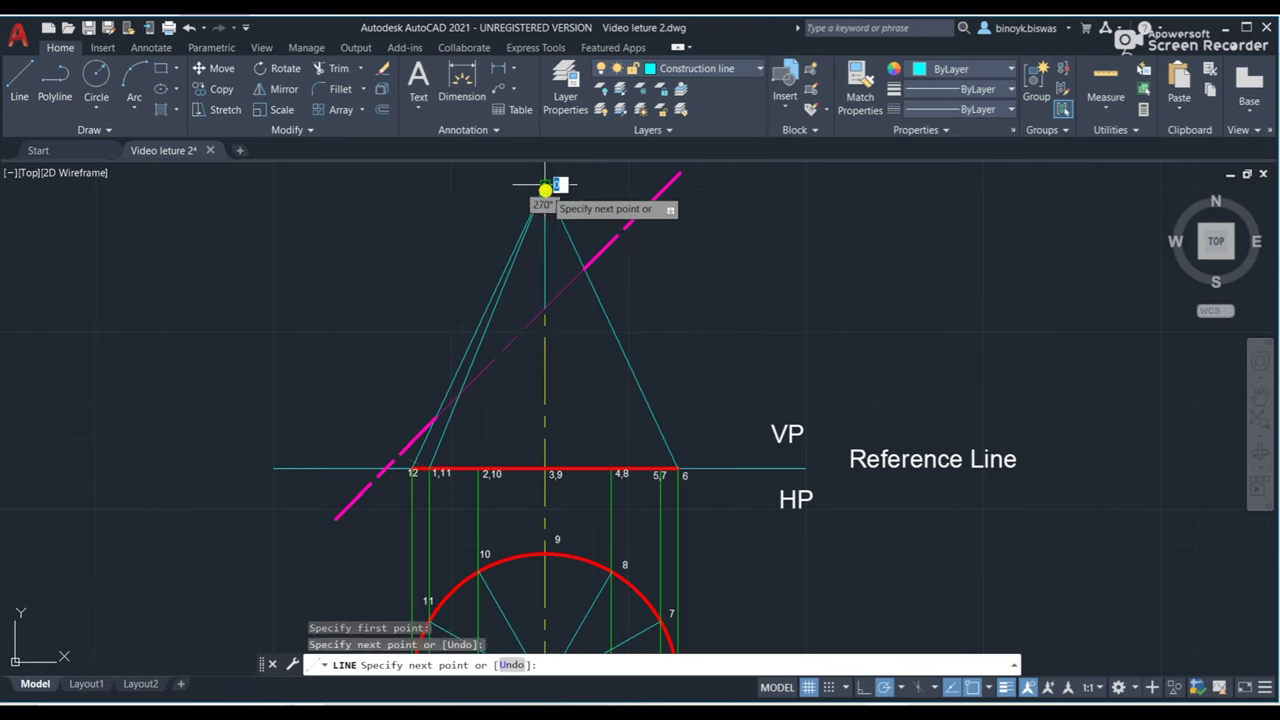
left_click(16, 78)
left_click(481, 467)
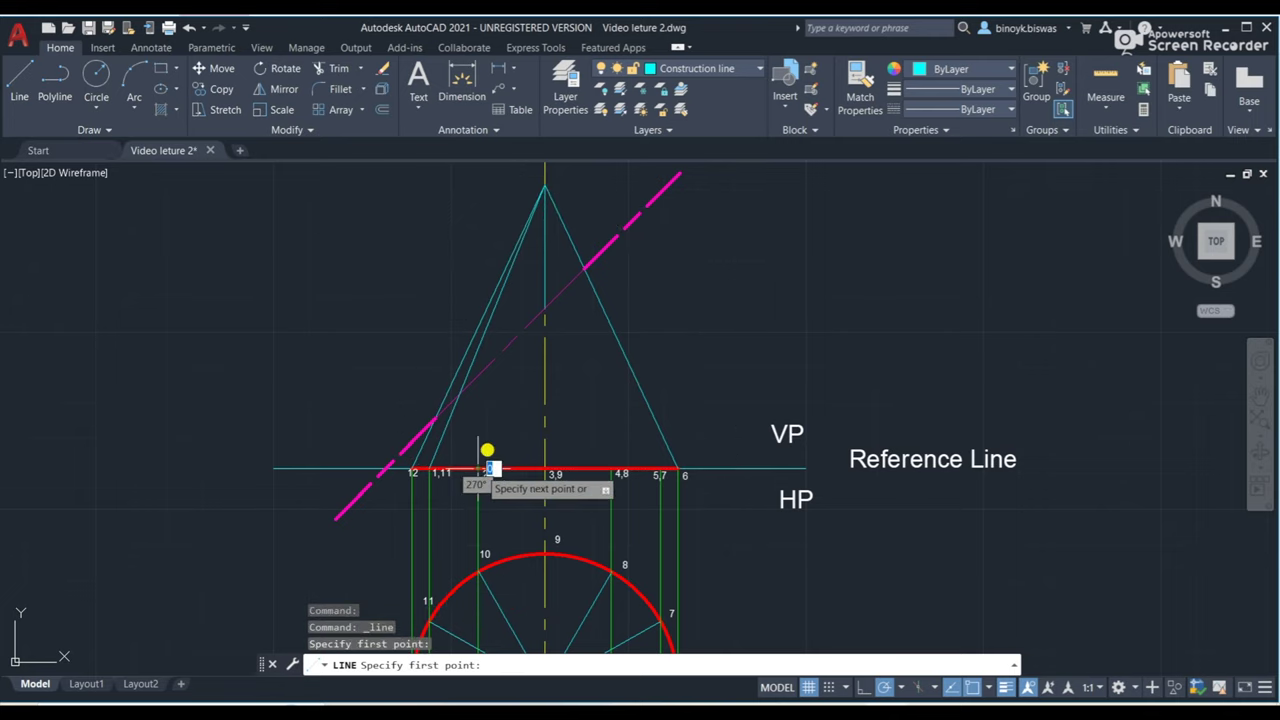
left_click(543, 189)
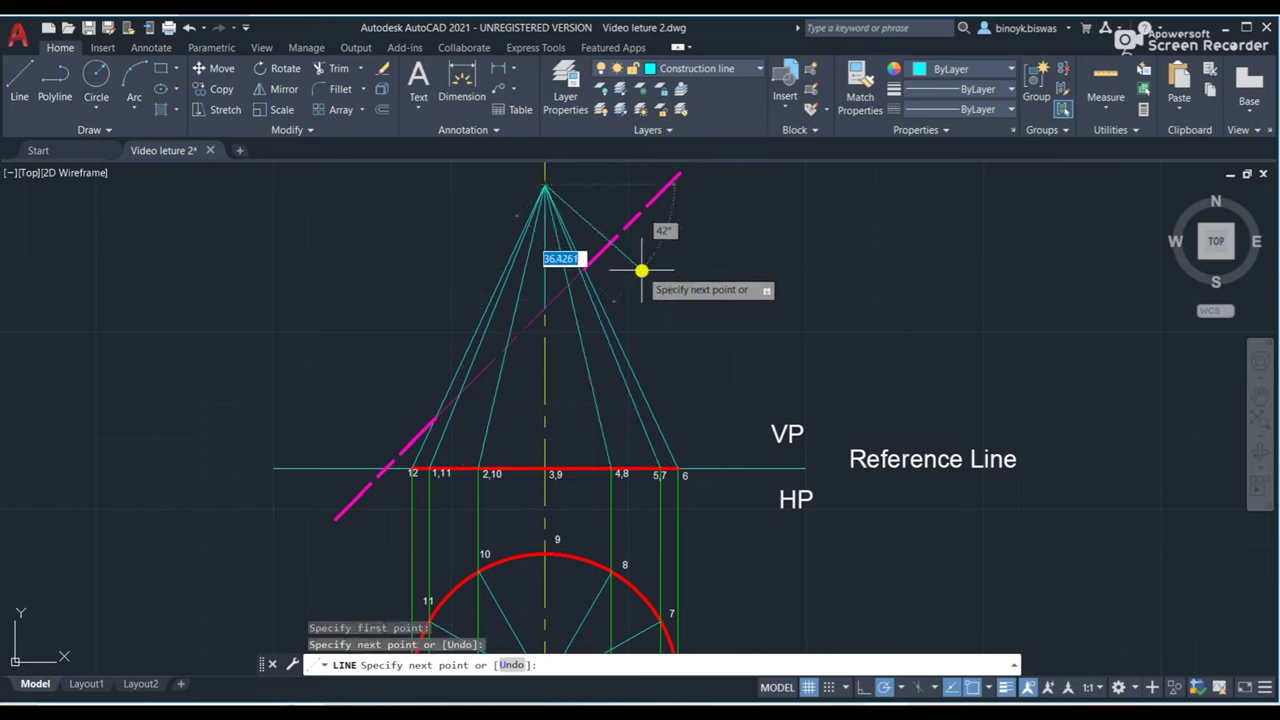
key("Return")
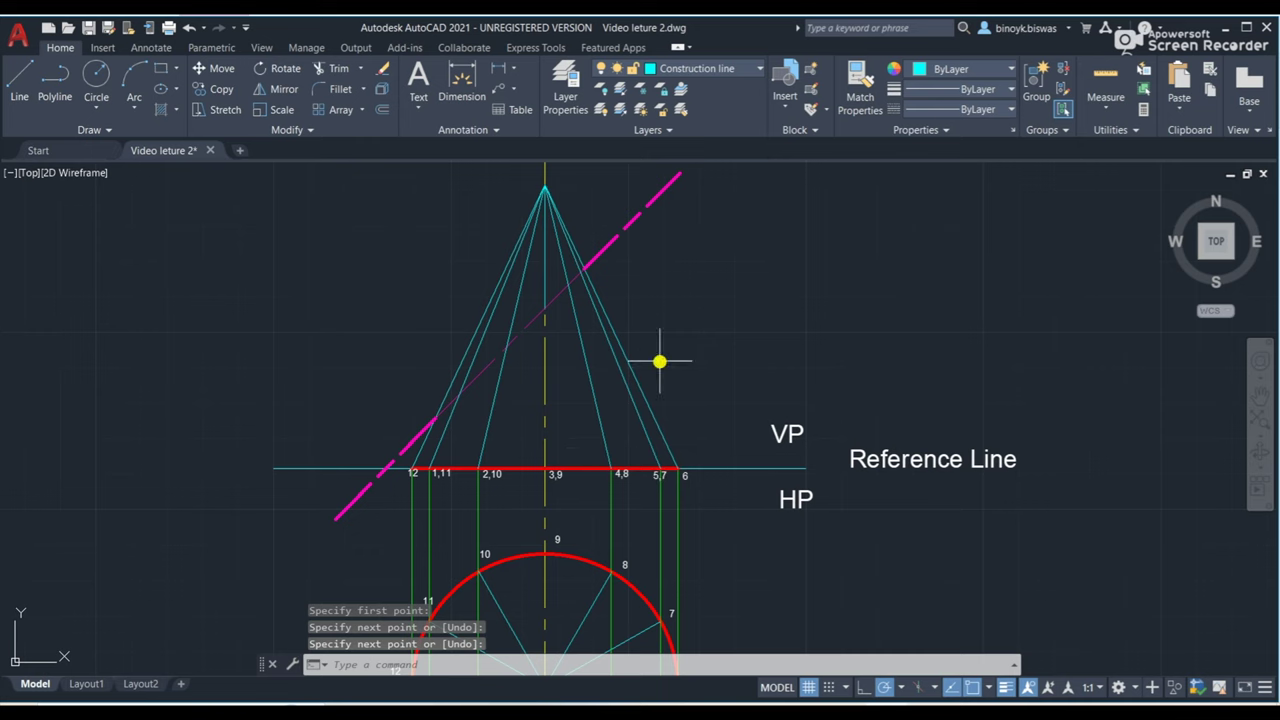
Make Text the current layer.
scroll(659, 361, "down", 2)
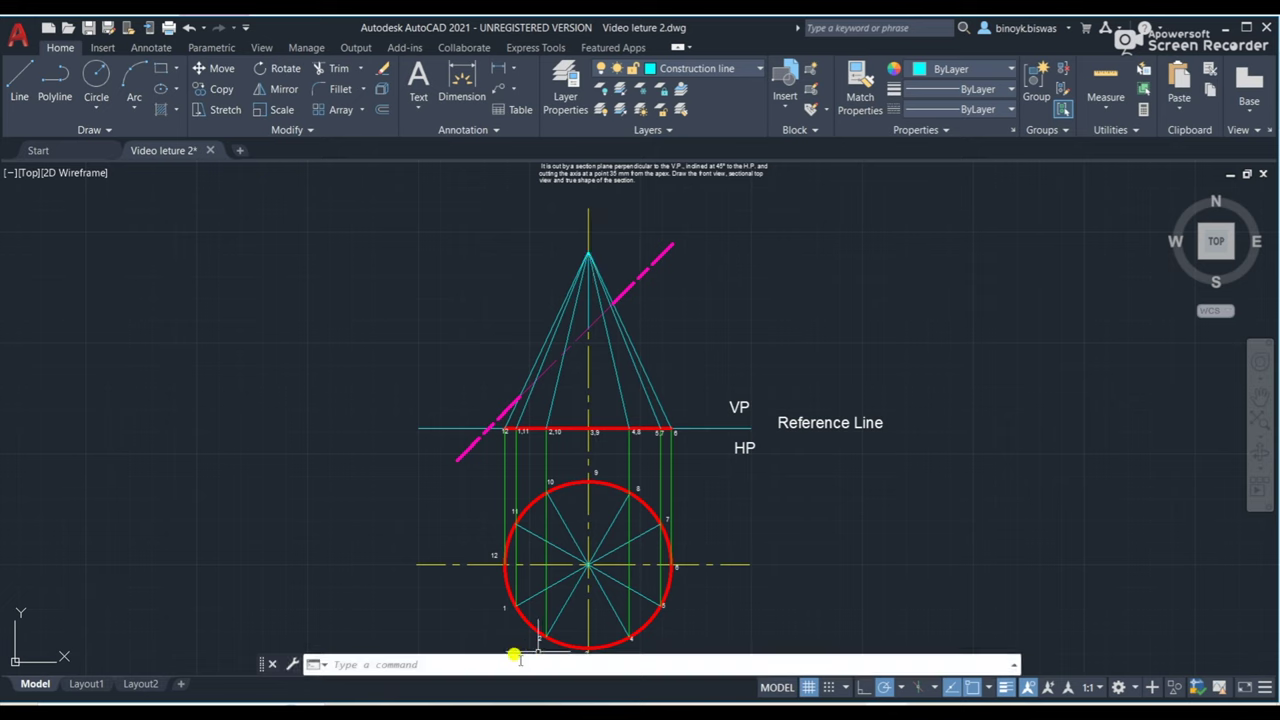
left_click(548, 81)
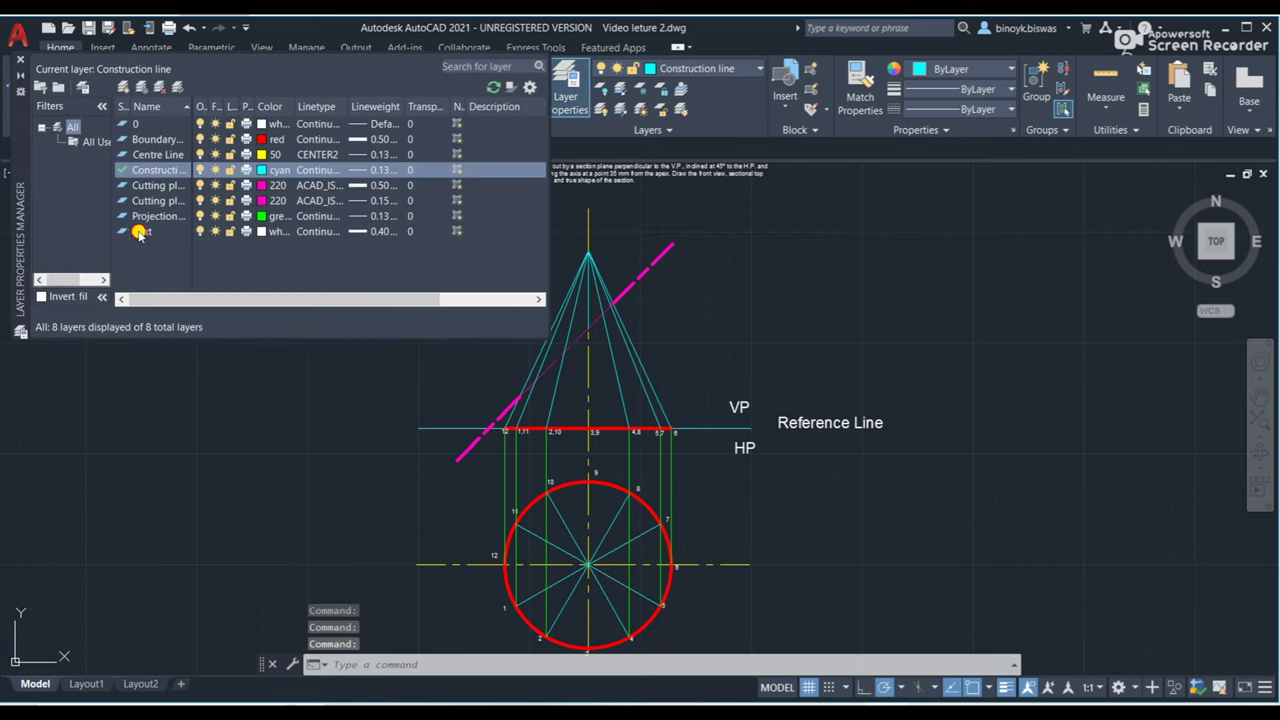
left_click(140, 231)
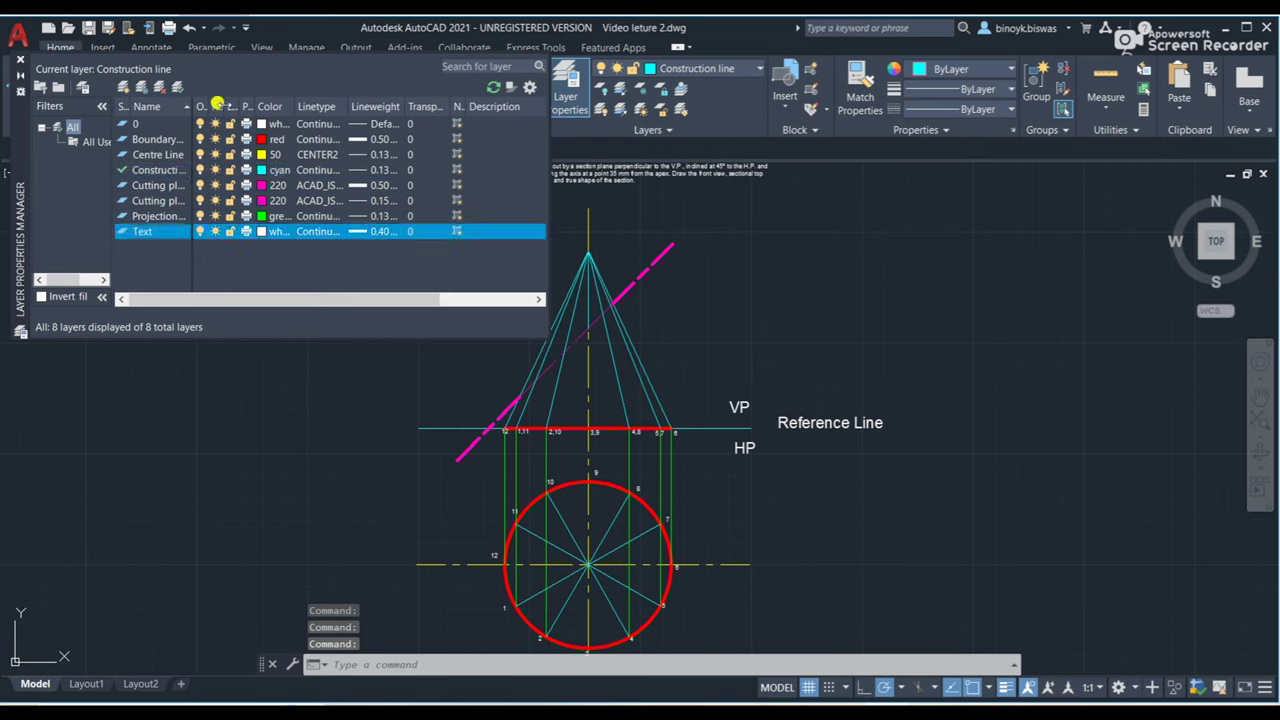
left_click(180, 88)
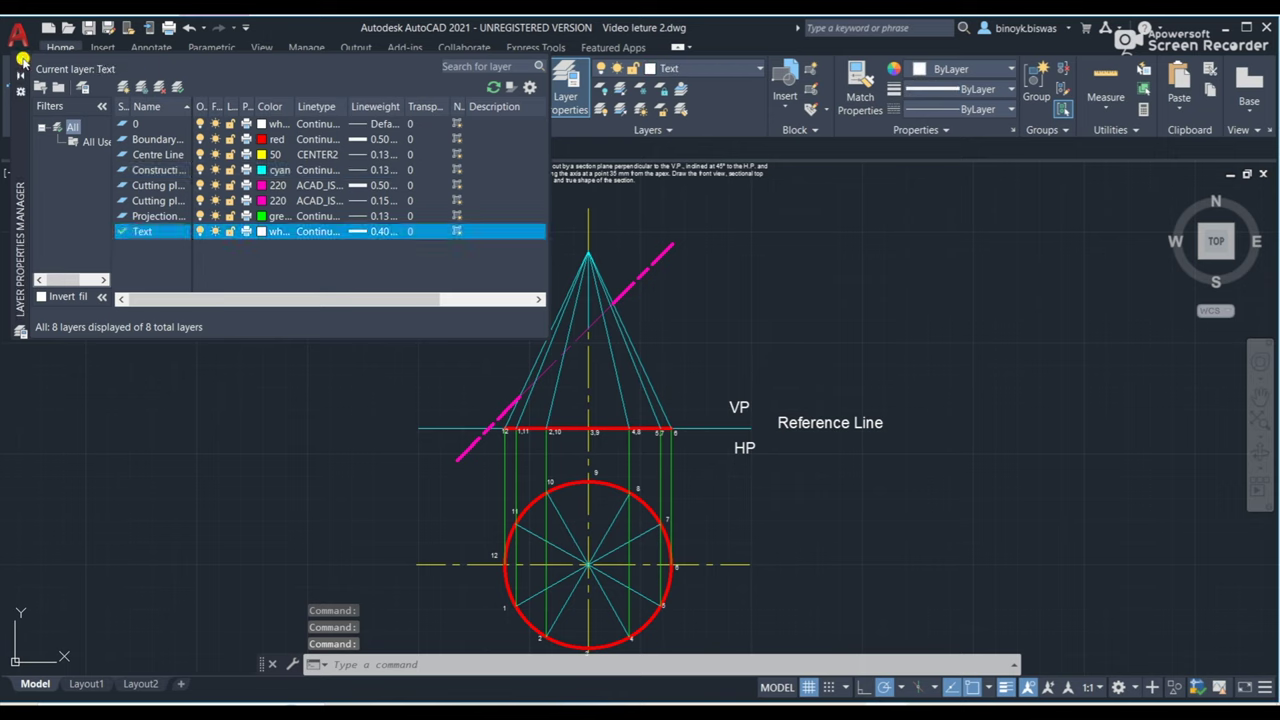
left_click(20, 59)
left_click(466, 662)
type("te")
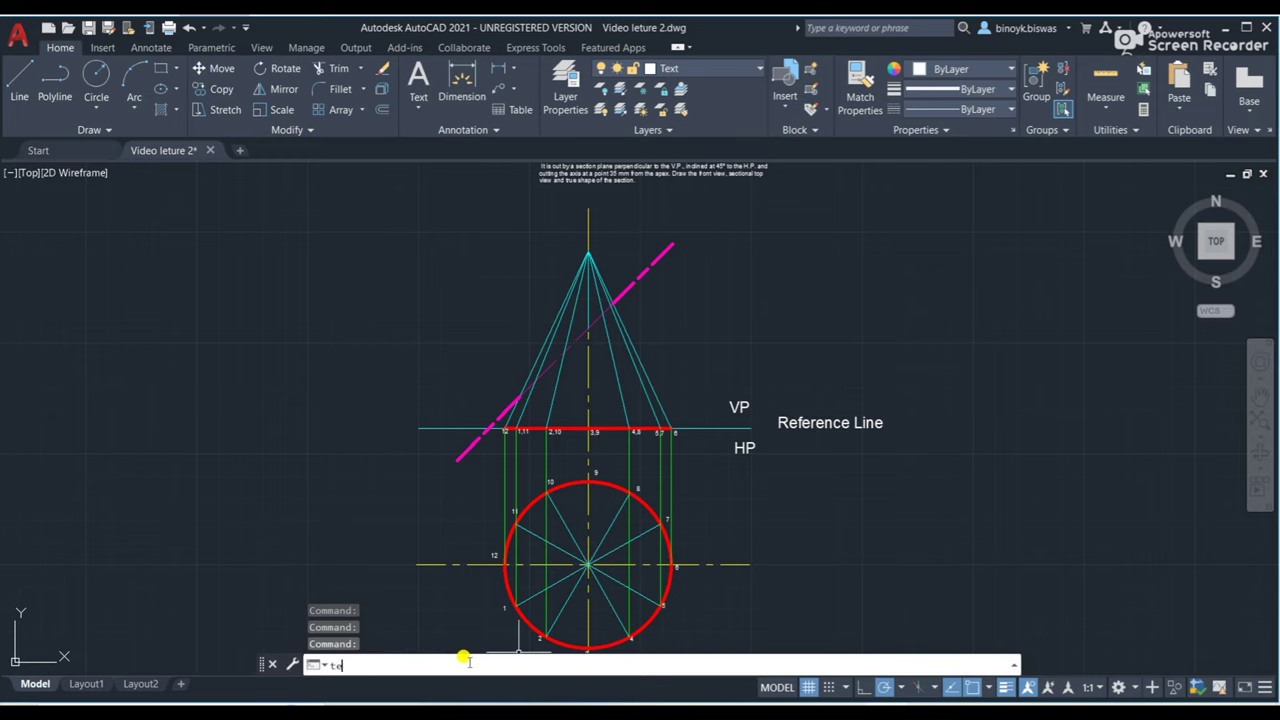
type("xt")
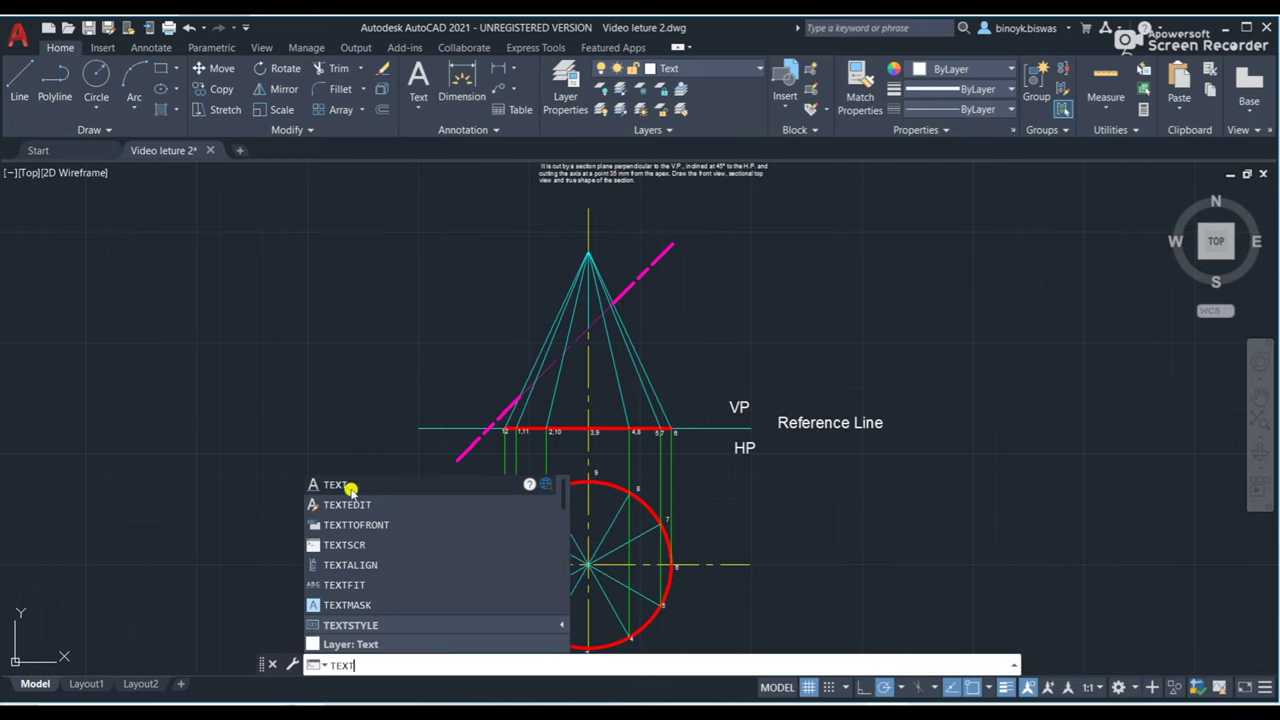
Place the letter O at the cone's apex in the front view, height 2, rotation 0.
left_click(350, 487)
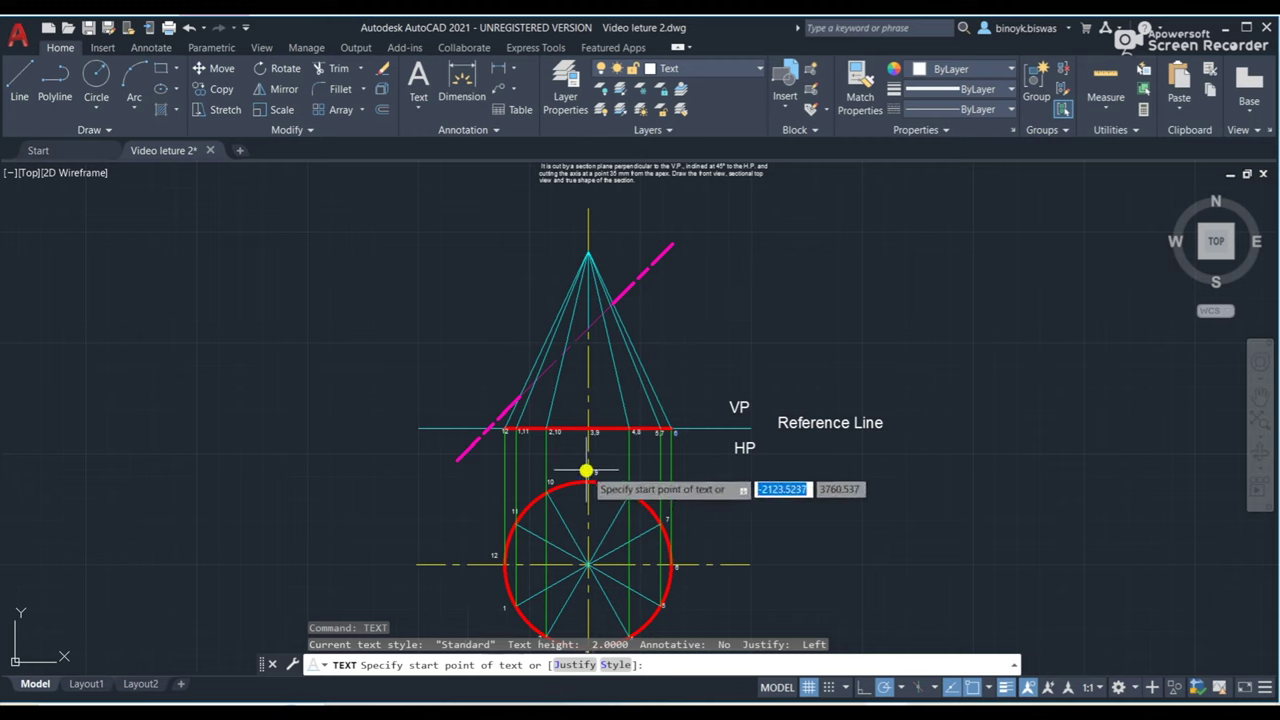
left_click(595, 245)
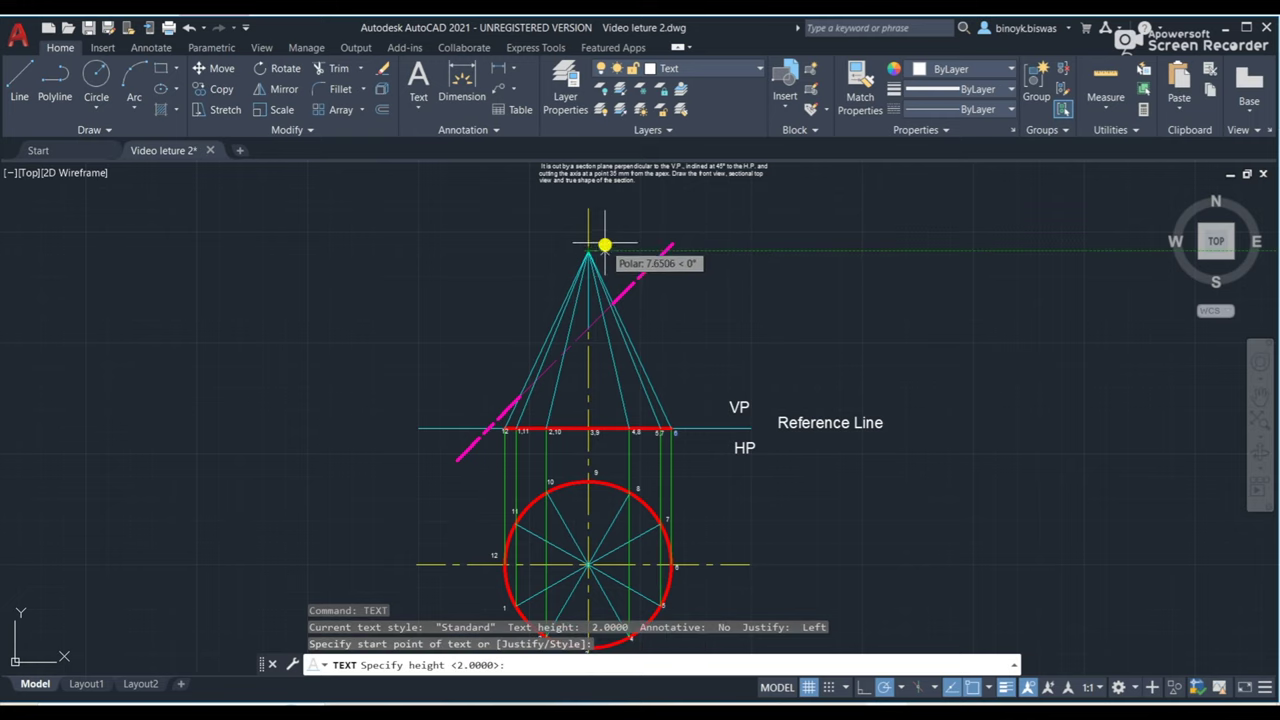
key("Return")
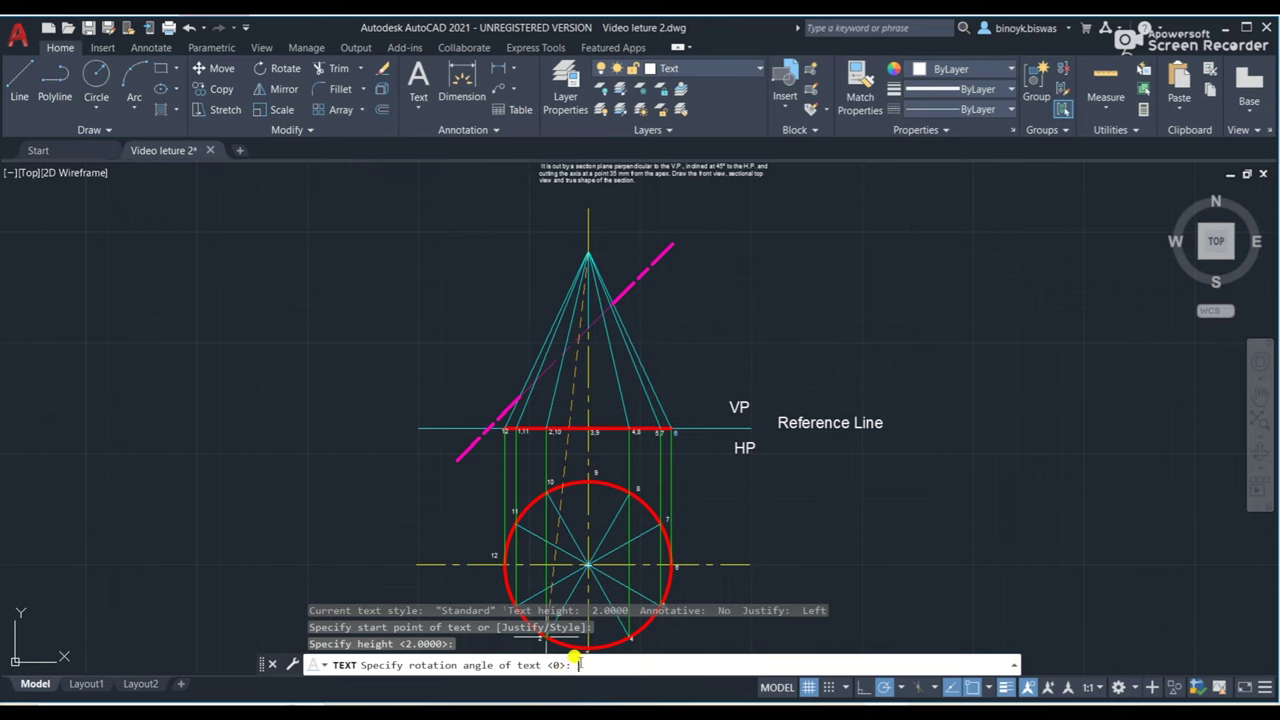
key("Return")
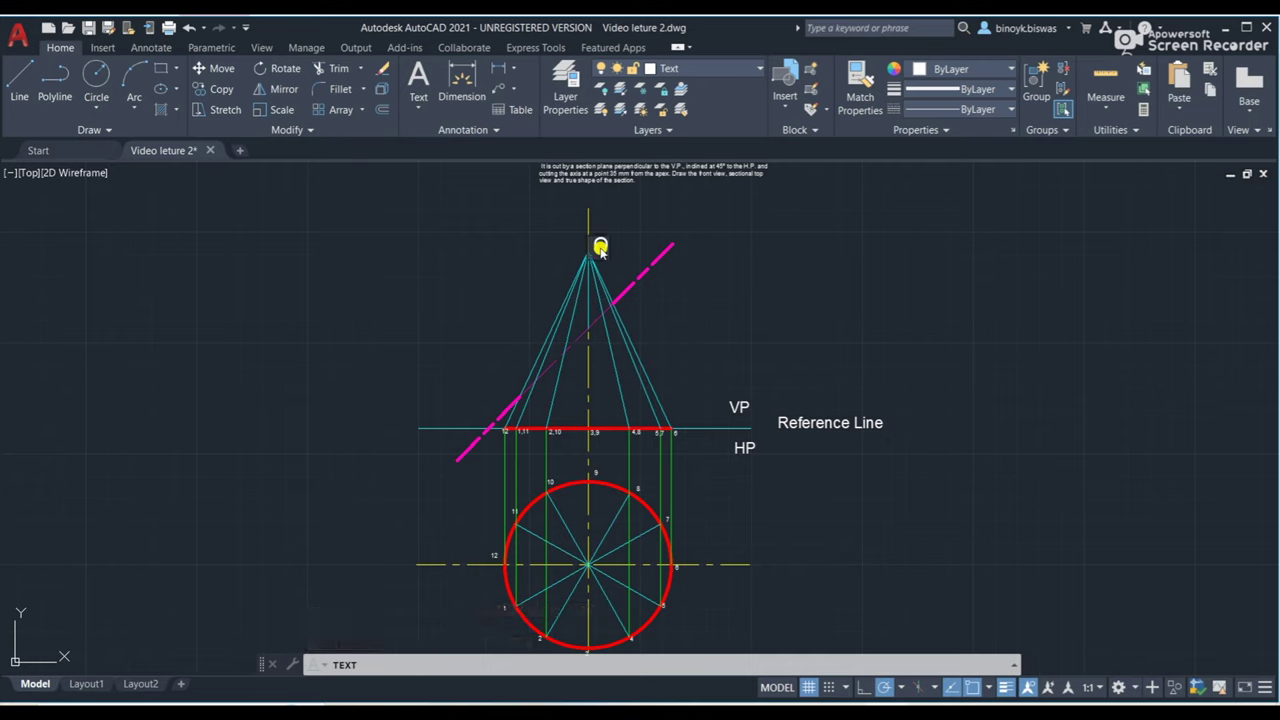
type("O")
key("Return")
key("Return")
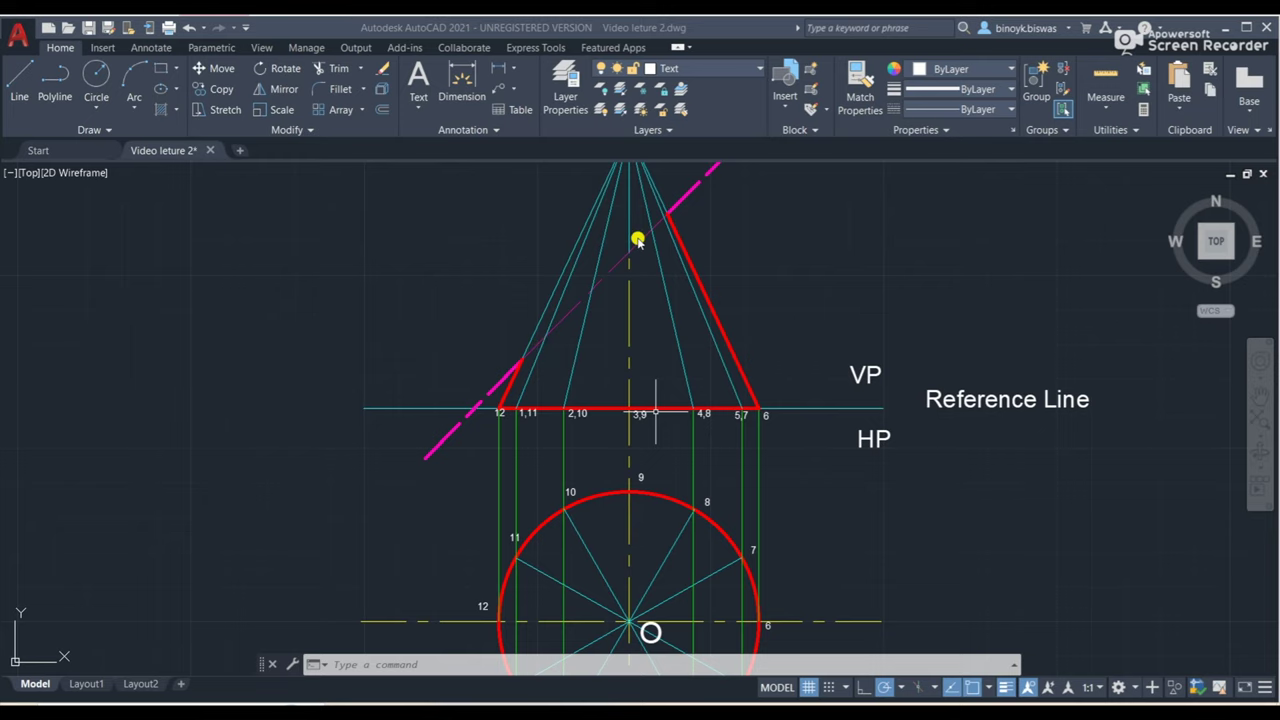
Zoom in on the cone's front view around the cutting plane.
scroll(593, 237, "up", 2)
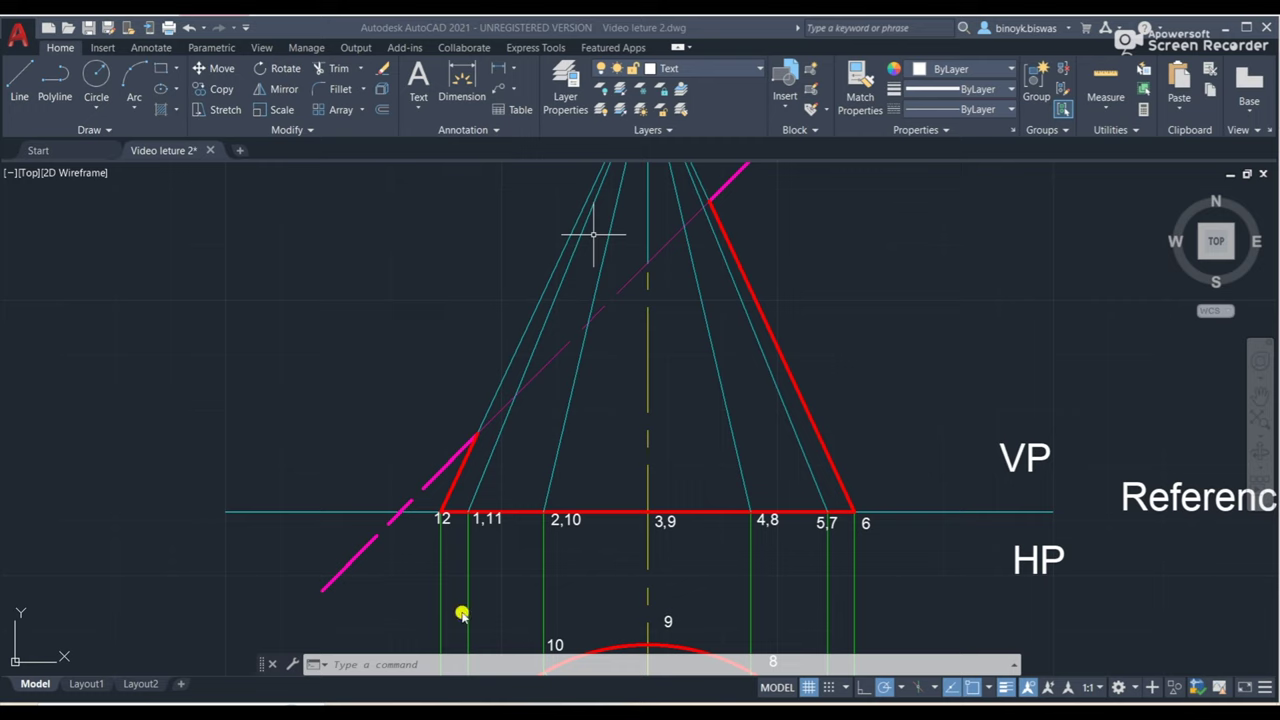
Close the Layer Properties Manager and return to the drawing.
left_click(566, 88)
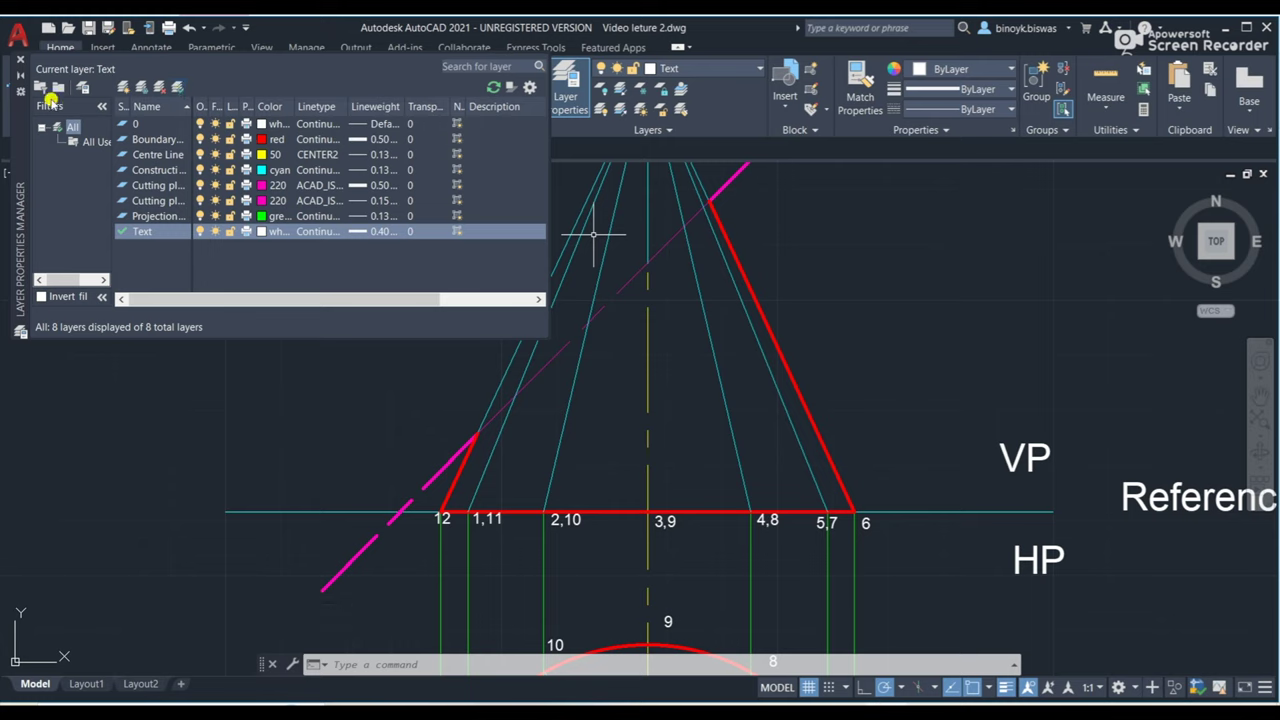
left_click(18, 62)
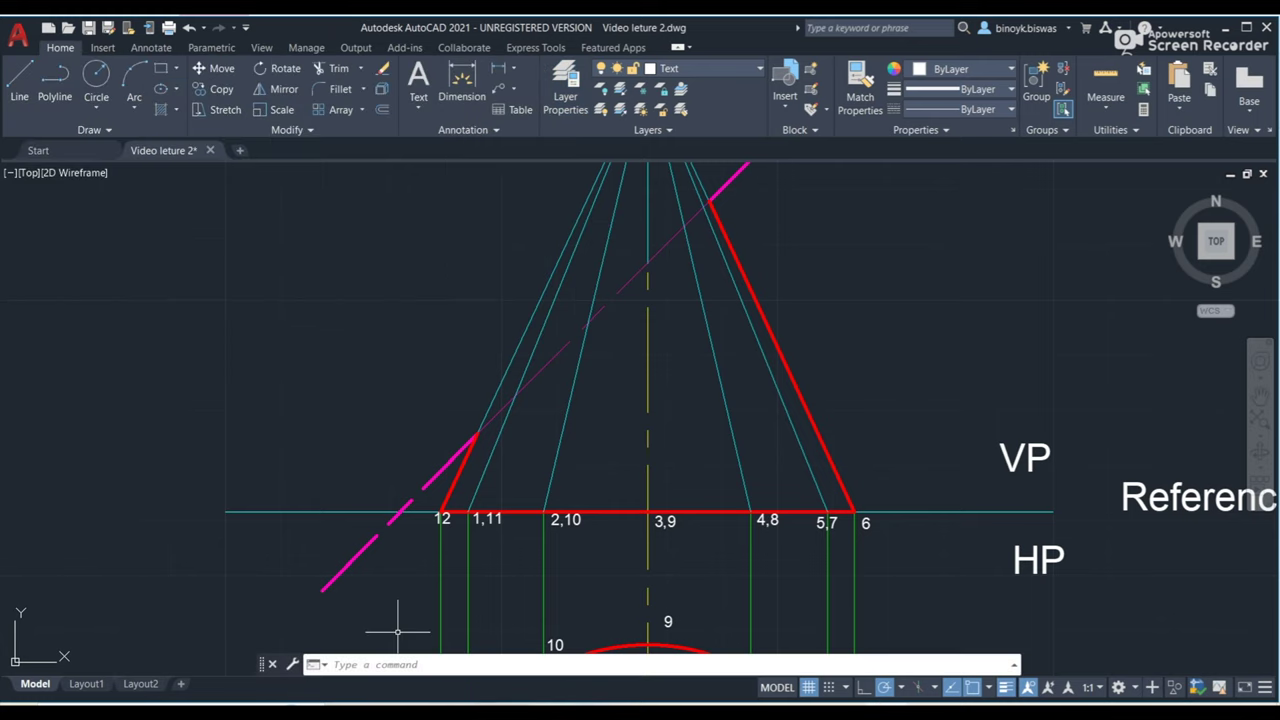
left_click(378, 662)
Start a TEXT label on the cutting plane line with height 1.5 and 45° rotation.
type("TEXT")
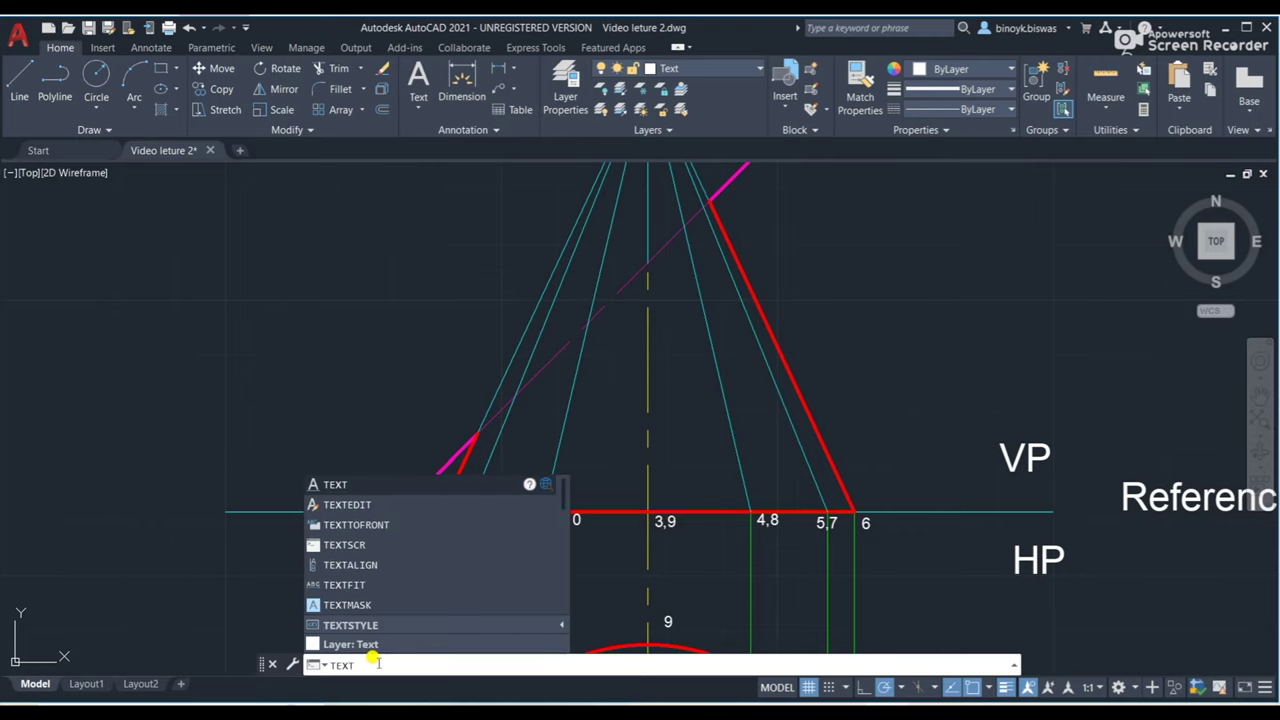
left_click(336, 484)
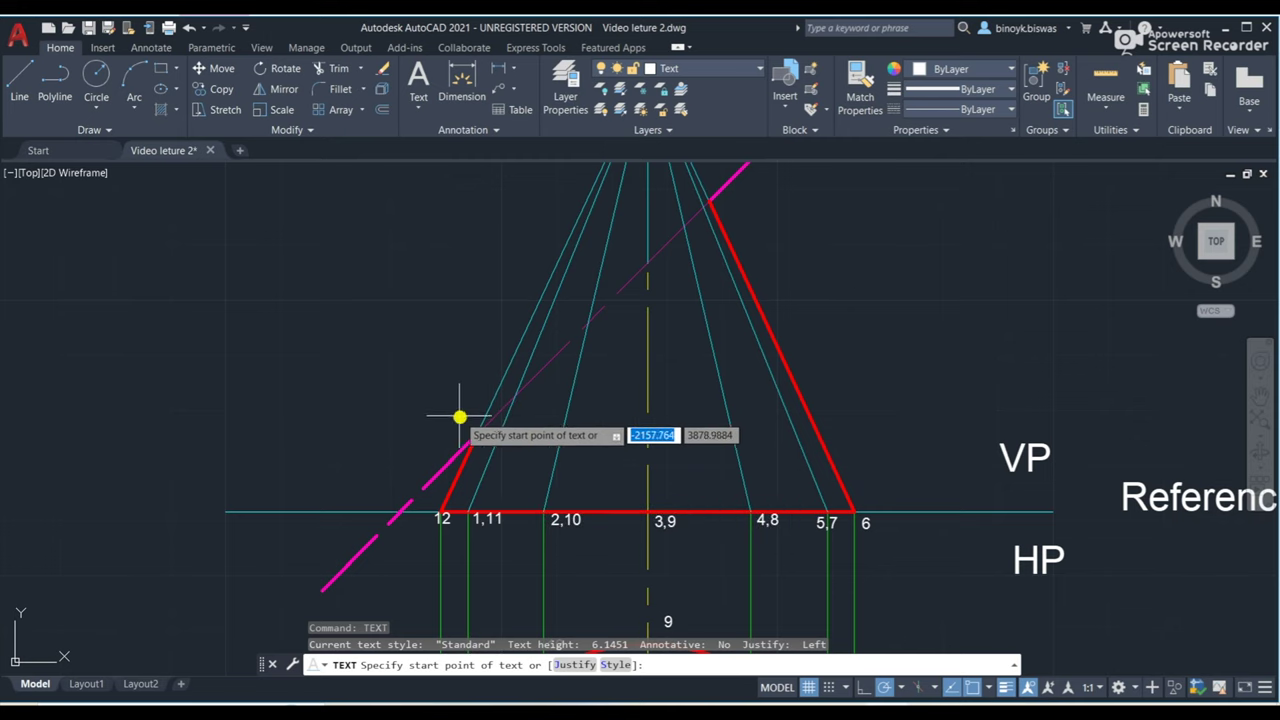
scroll(466, 423, "up", 2)
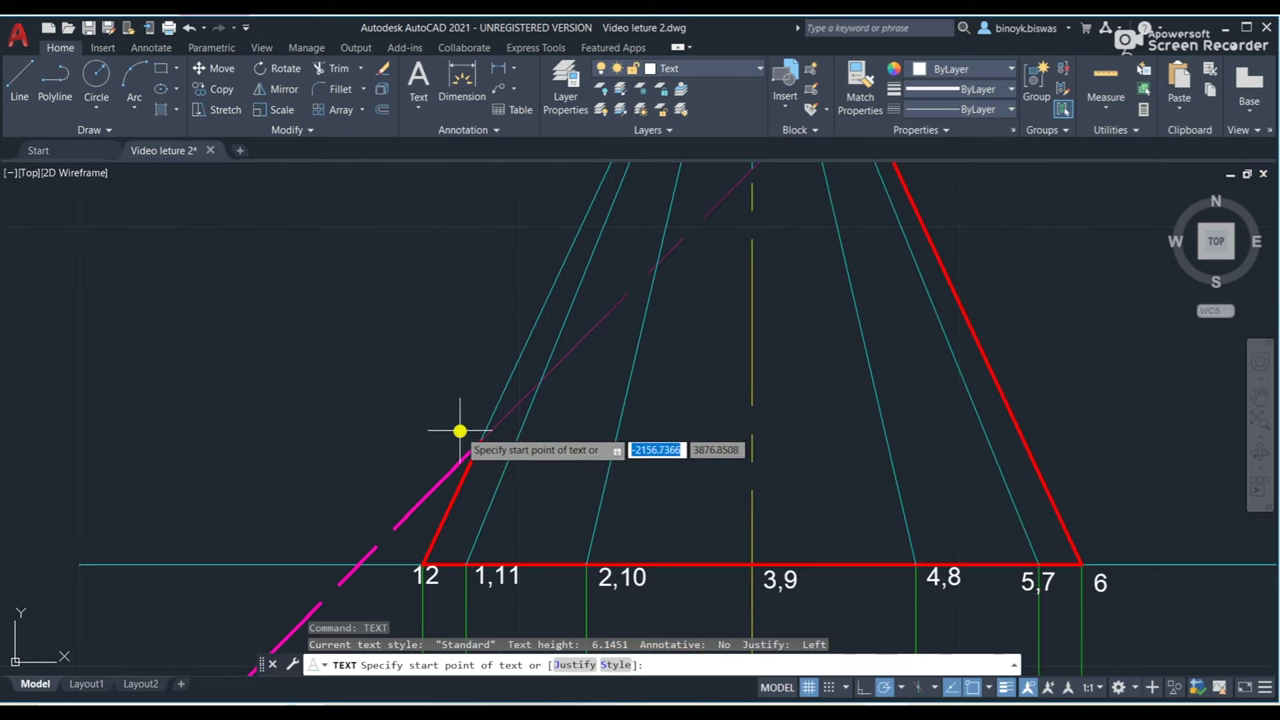
left_click(461, 432)
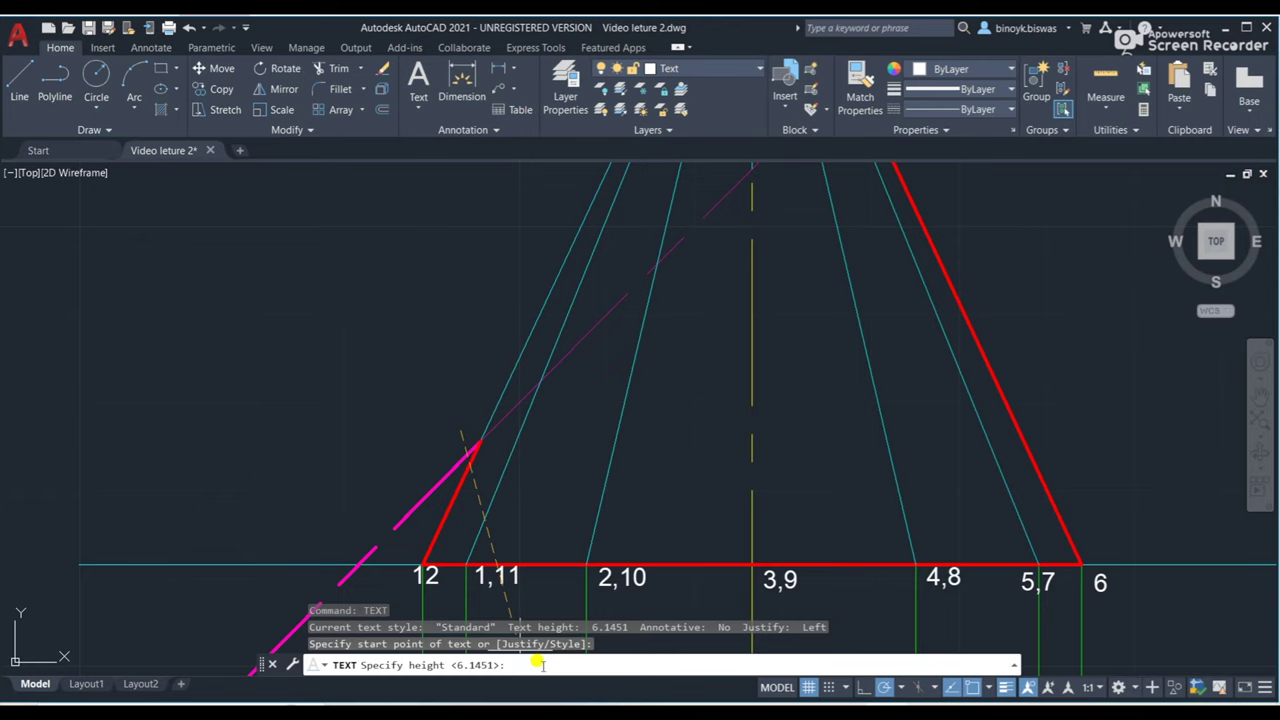
type("1.5")
key("Return")
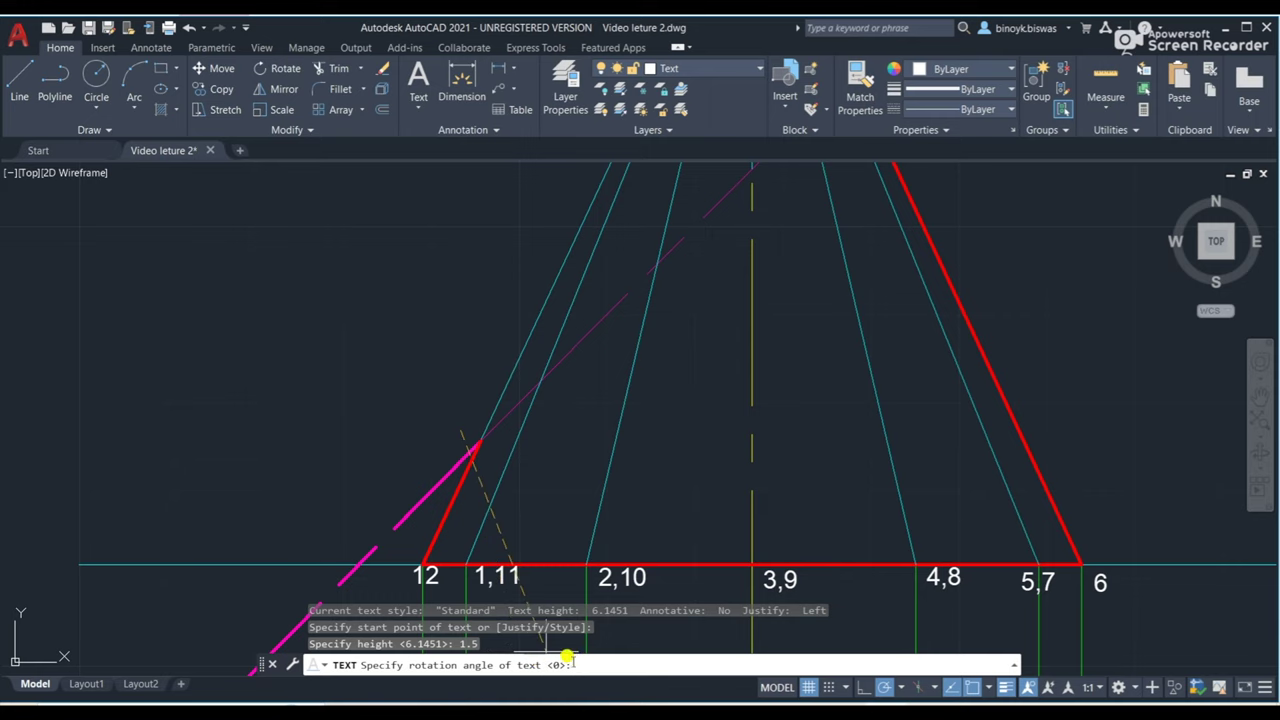
type("45")
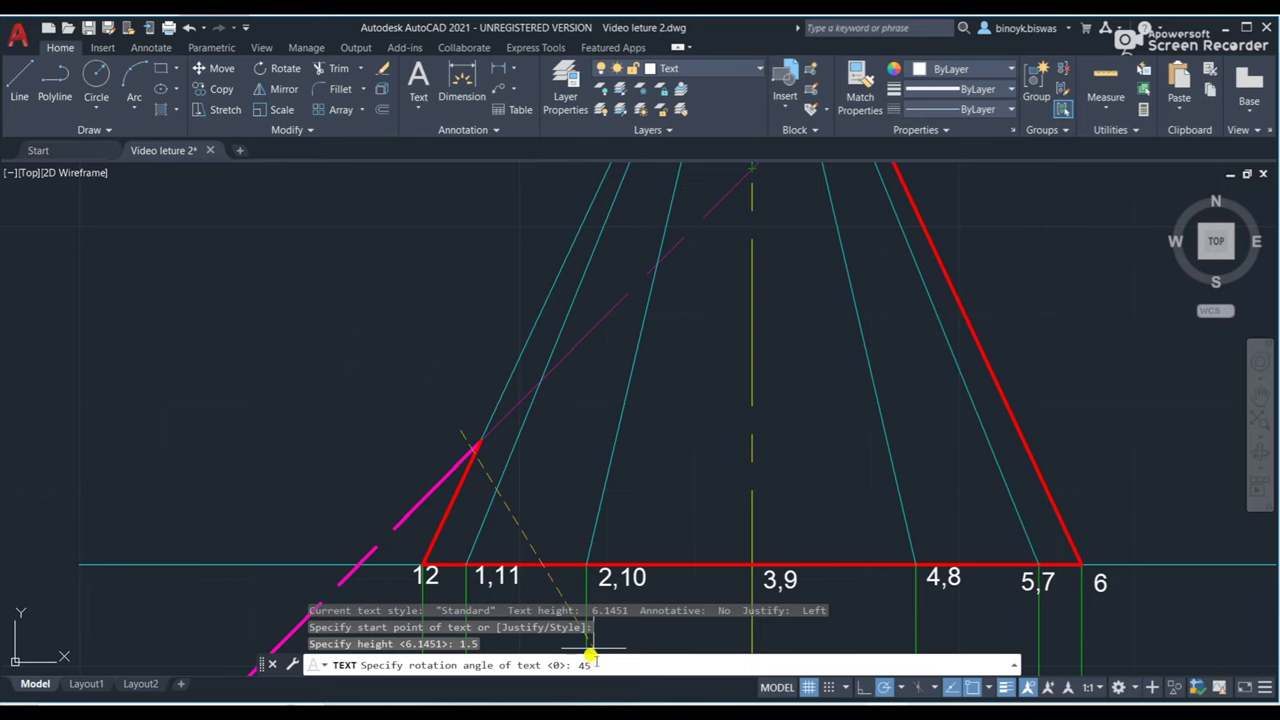
key("Return")
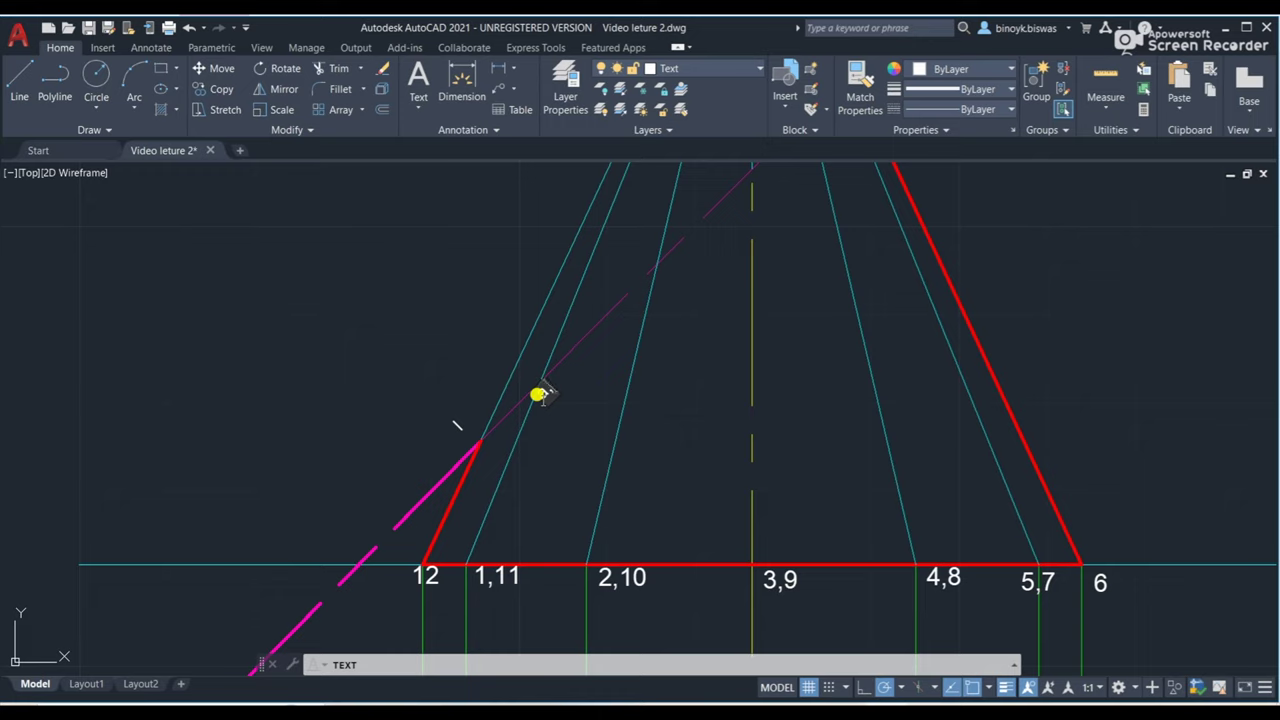
Type labels a,k, d,h, e and gf at successive cutting-plane intersection points.
type("a,k")
left_click(656, 270)
mouse_move(777, 229)
middle_mouse_down()
mouse_move(711, 351)
mouse_move(726, 290)
middle_mouse_up()
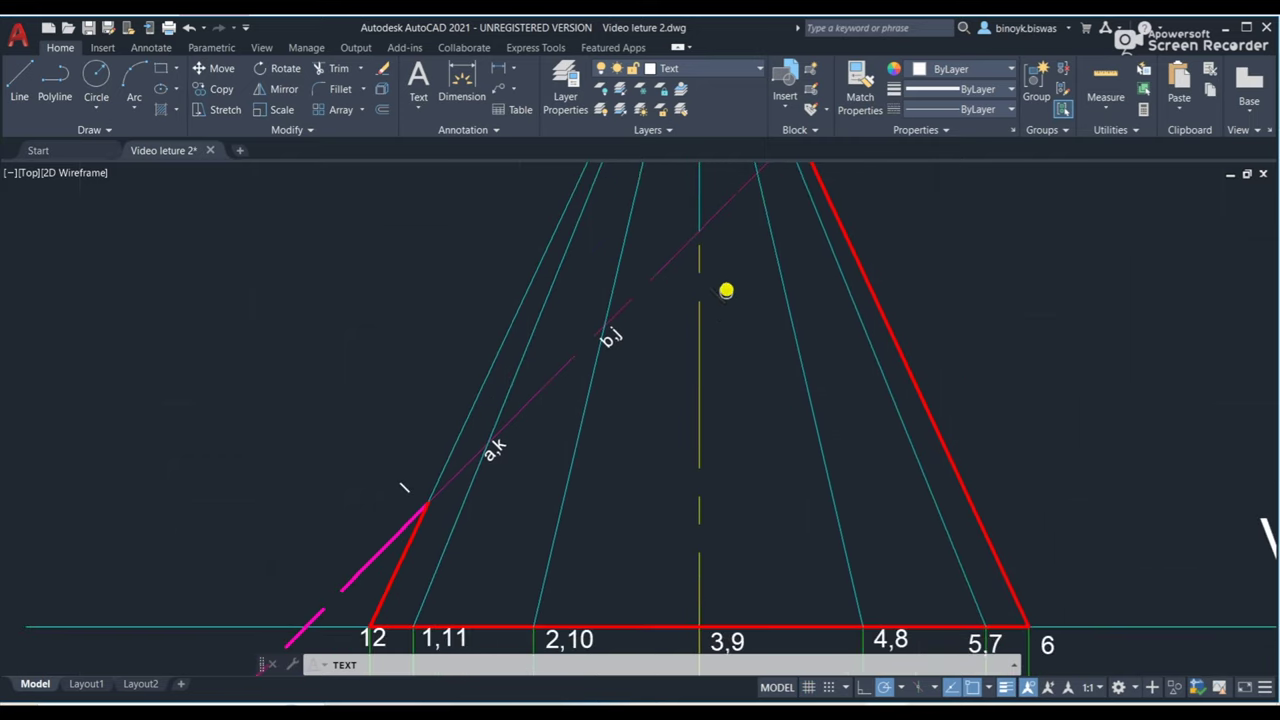
scroll(726, 290, "down", 2)
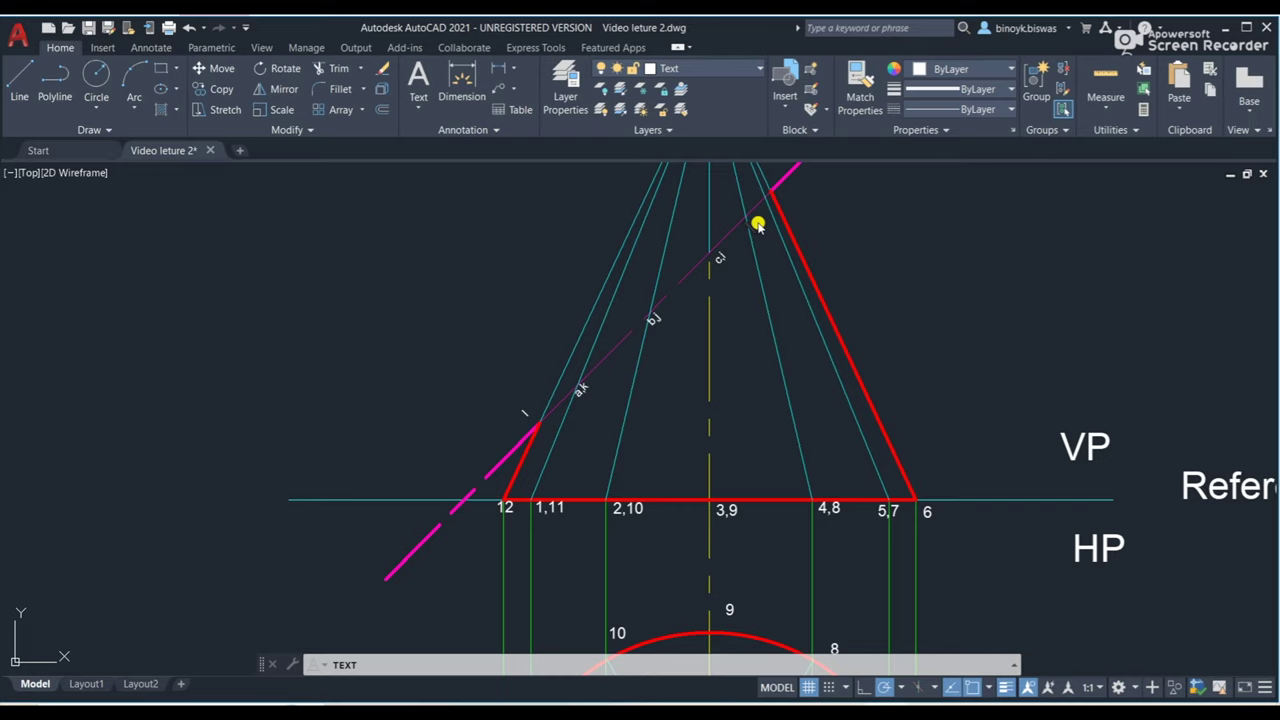
type("d")
type(",h")
type("e")
type("g")
type("f")
scroll(830, 253, "down", 2)
scroll(837, 252, "down", 2)
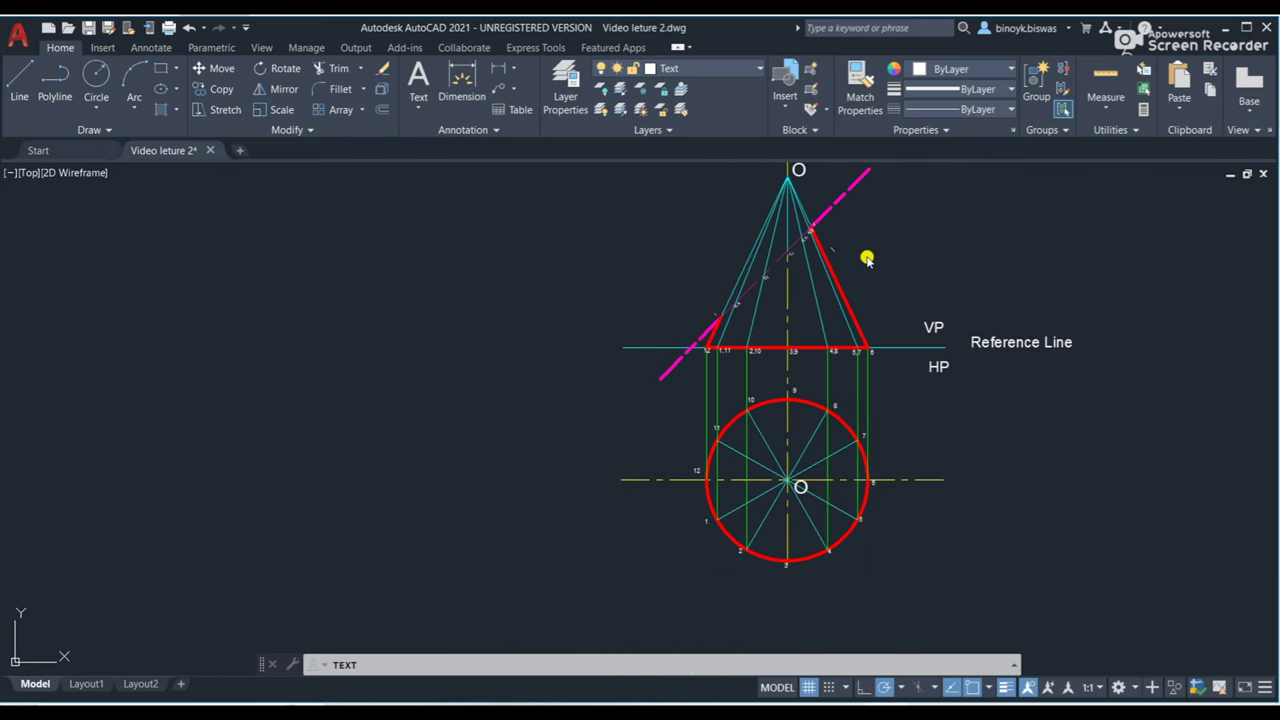
Reframe the front view with the top view's upper part and end the TEXT command.
mouse_move(863, 259)
middle_mouse_down()
mouse_move(760, 214)
mouse_move(734, 231)
middle_mouse_up()
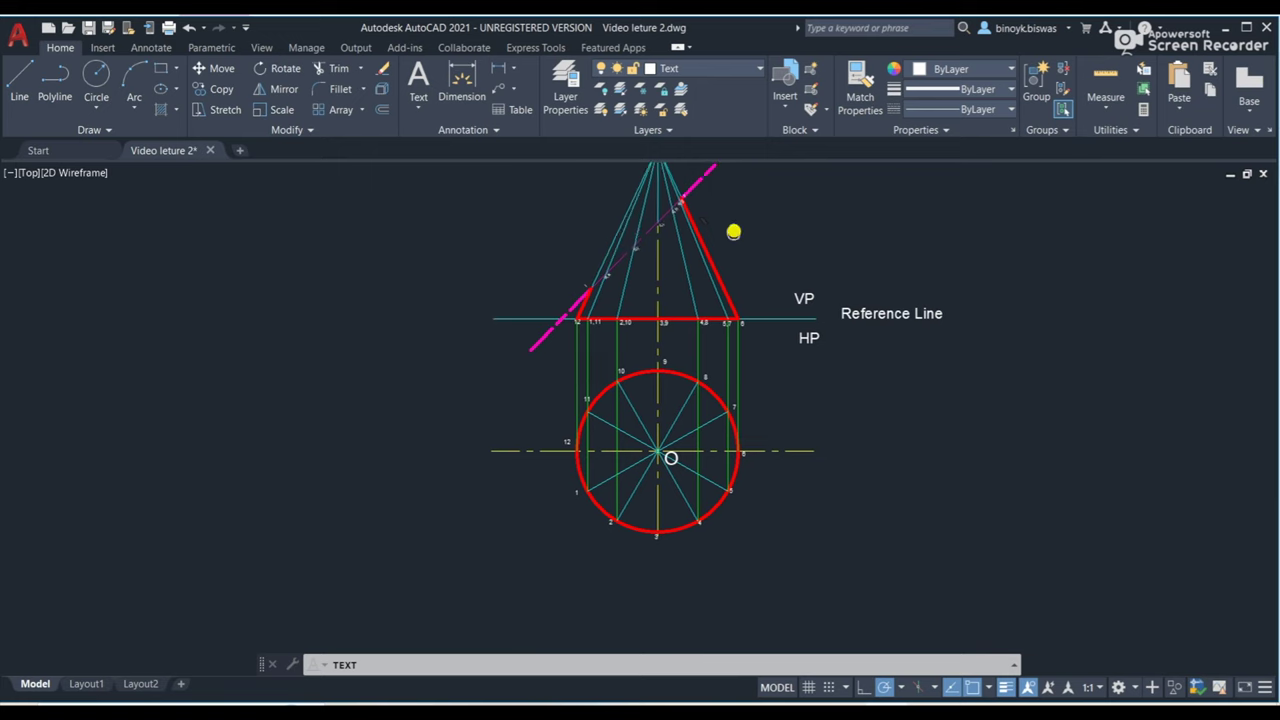
scroll(709, 209, "up", 2)
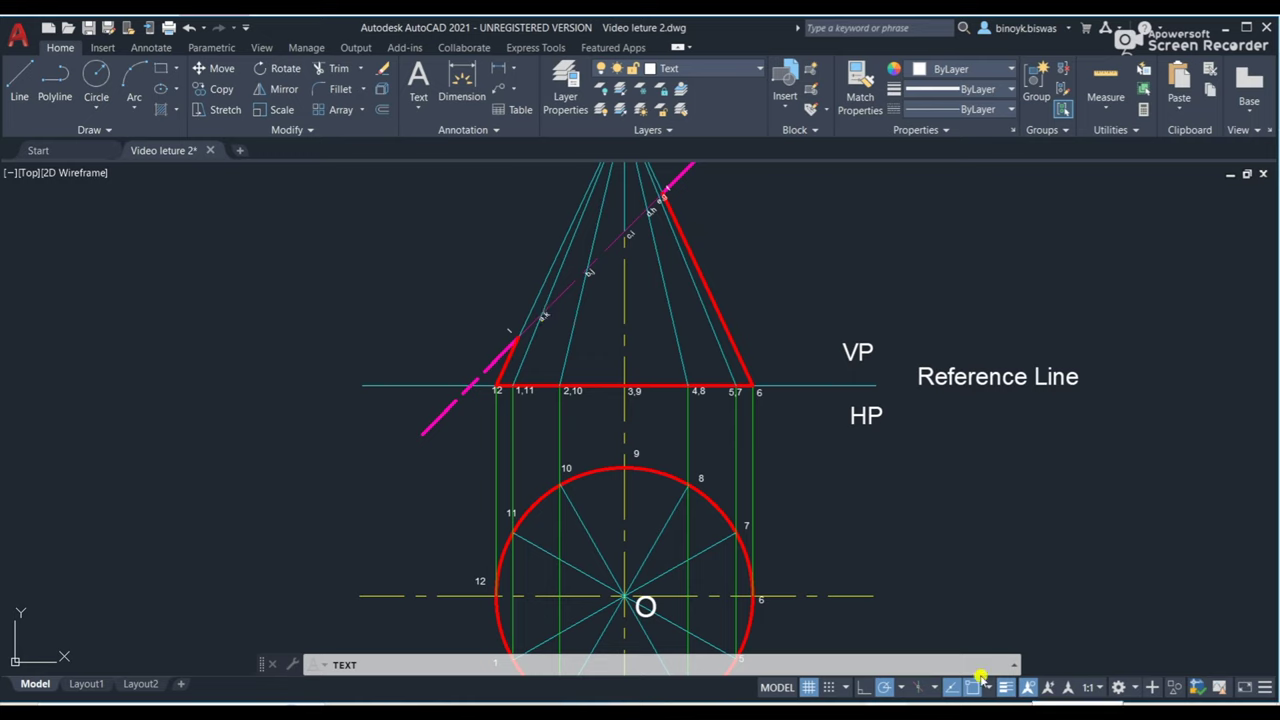
left_click(571, 77)
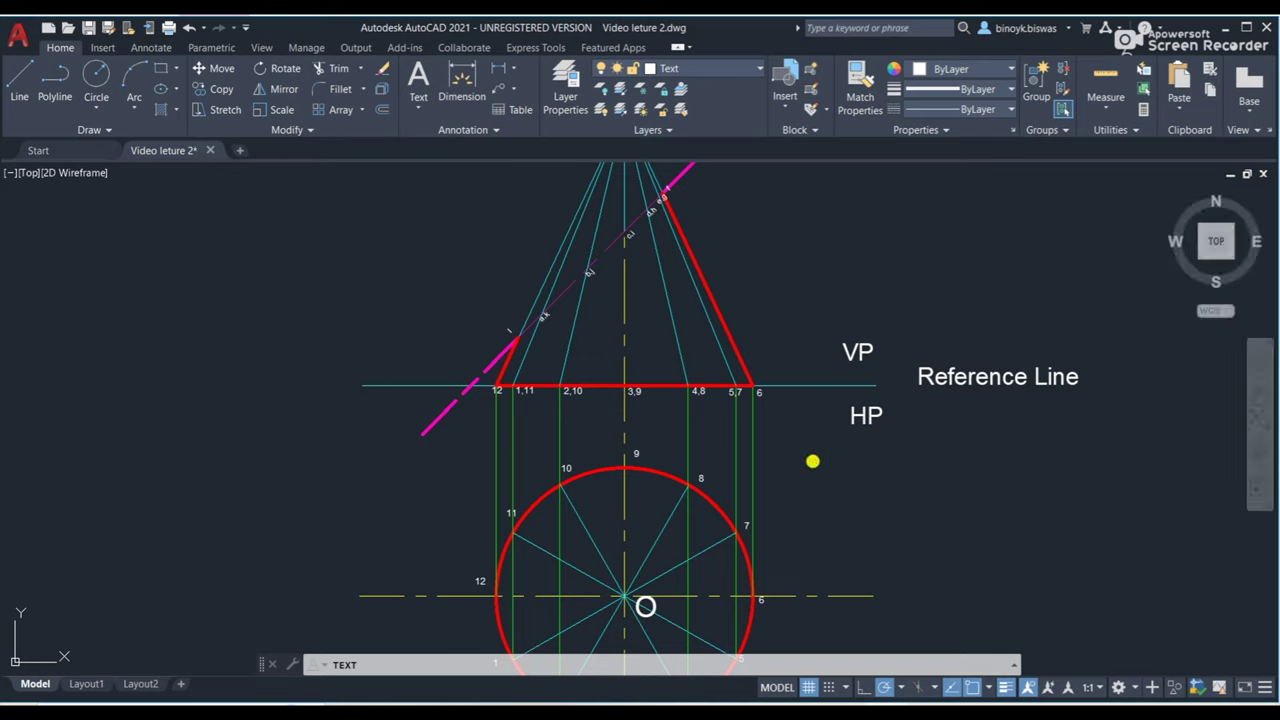
type("45")
key("Return")
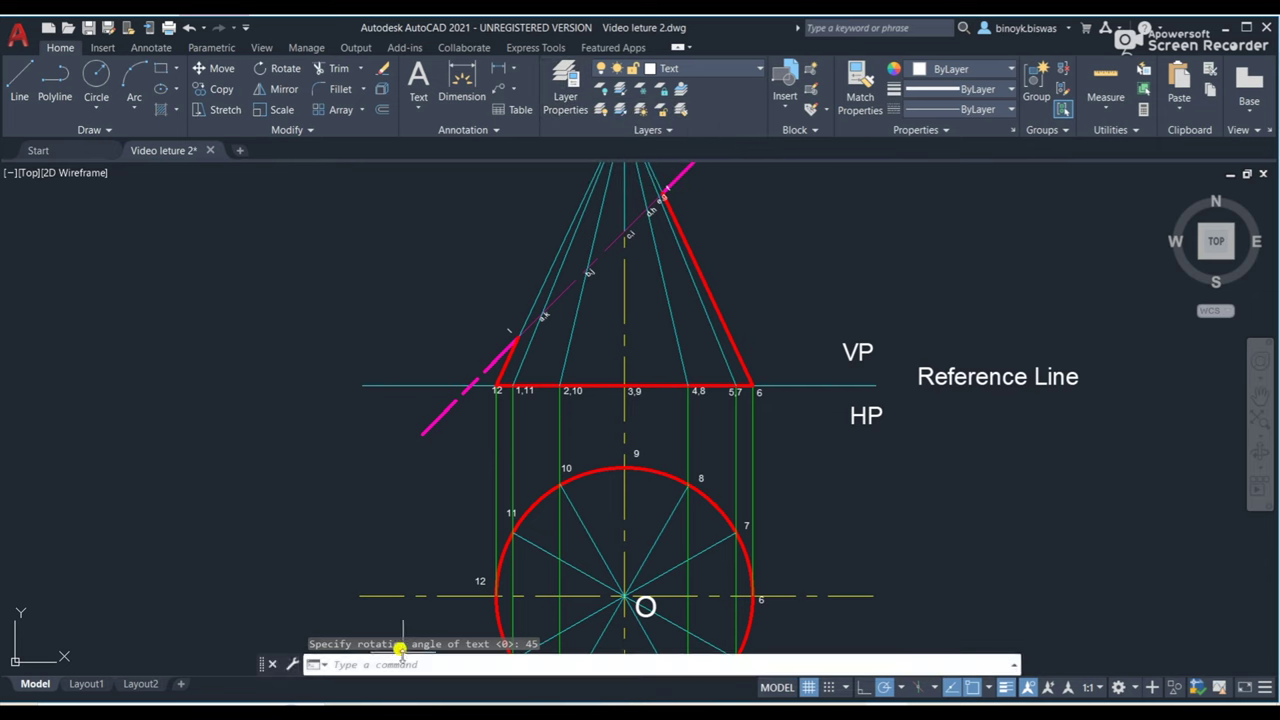
Add a new layer named Projection line 2 after clearing the duplicate-name warnings.
left_click(566, 90)
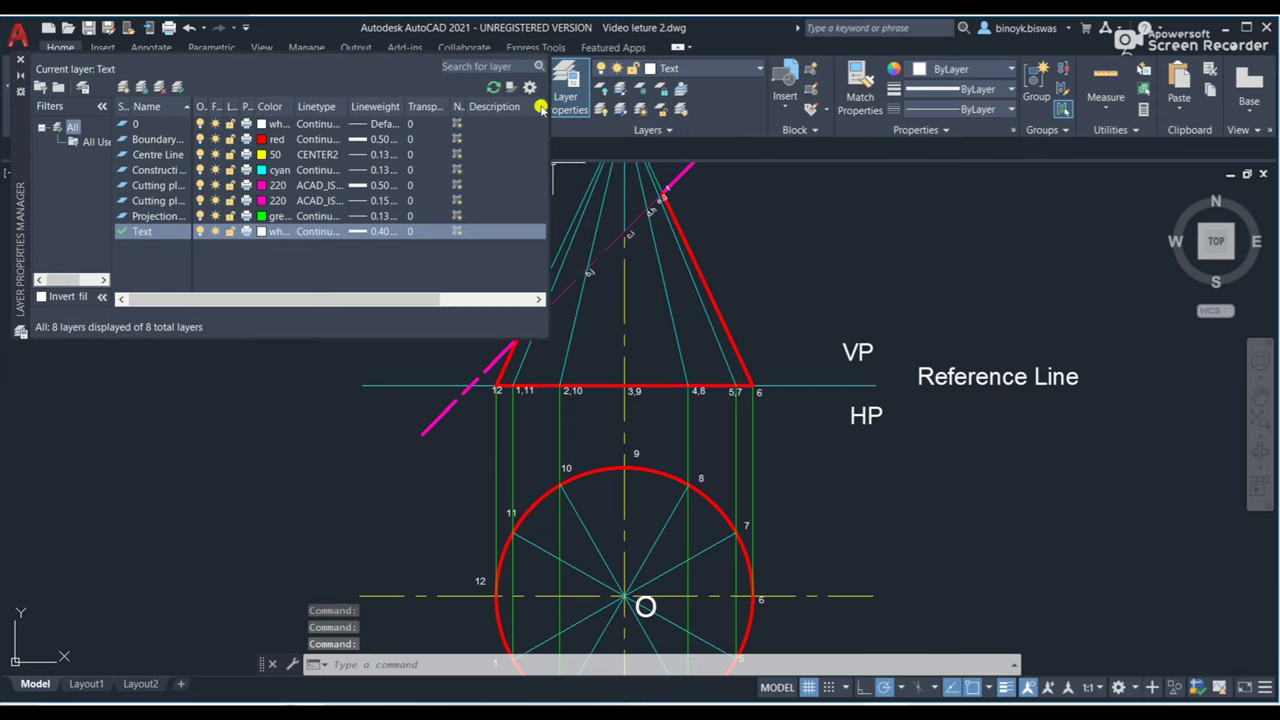
left_click(126, 87)
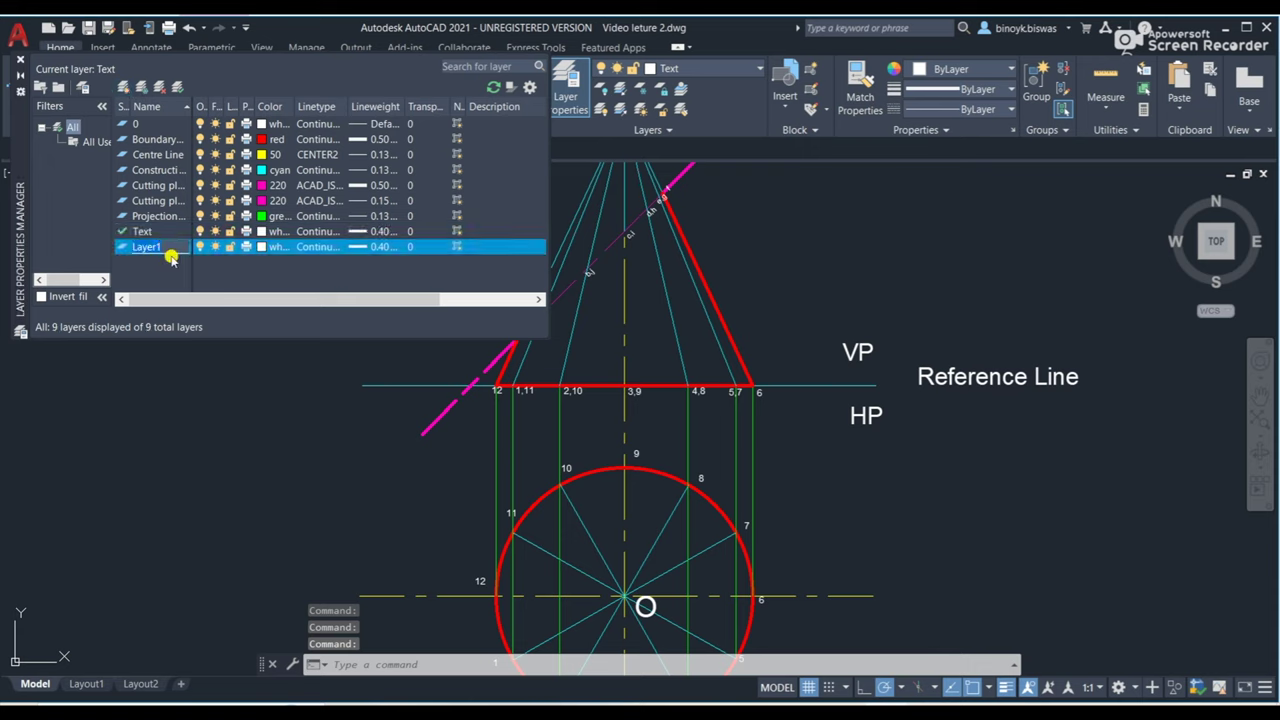
type("Pr")
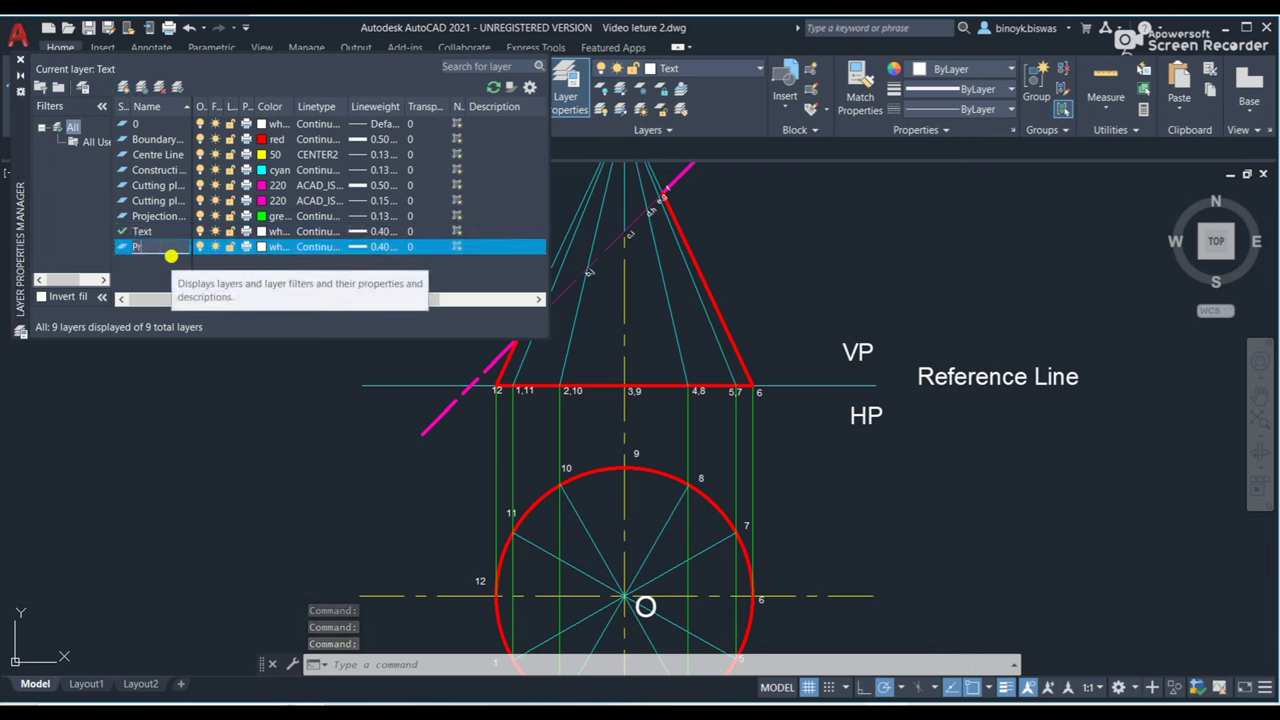
type("ojection")
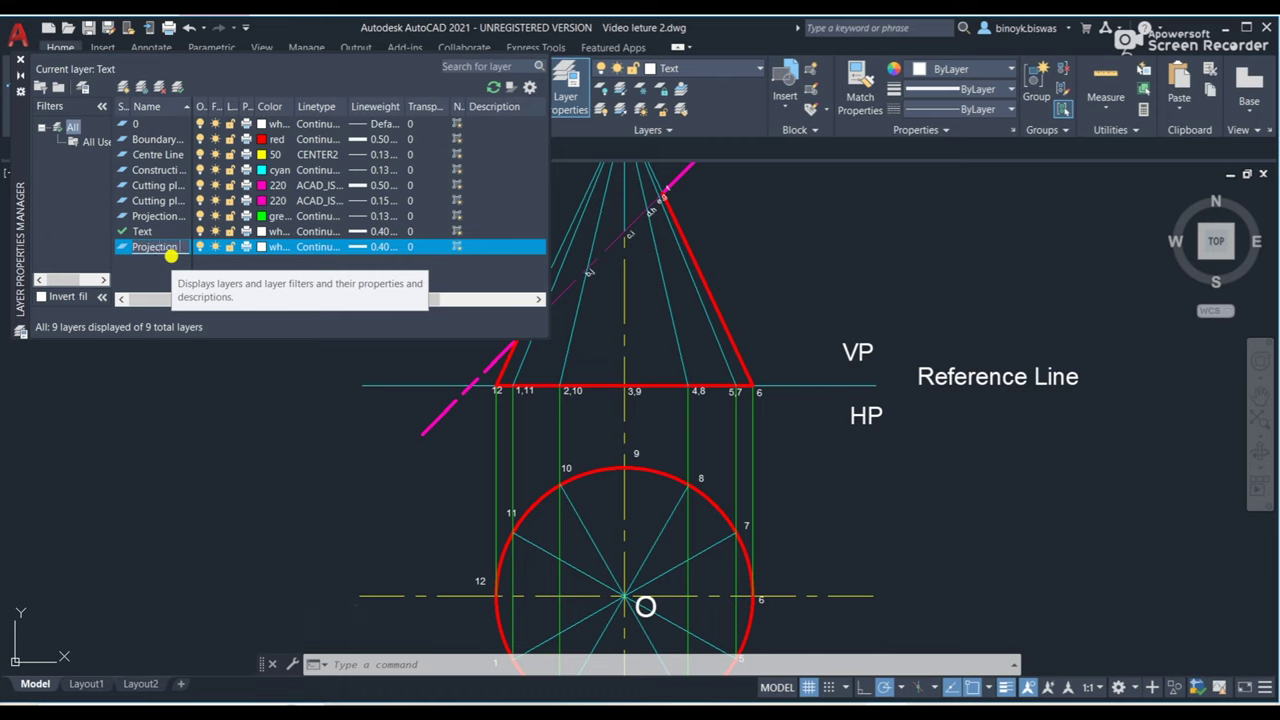
type(" line")
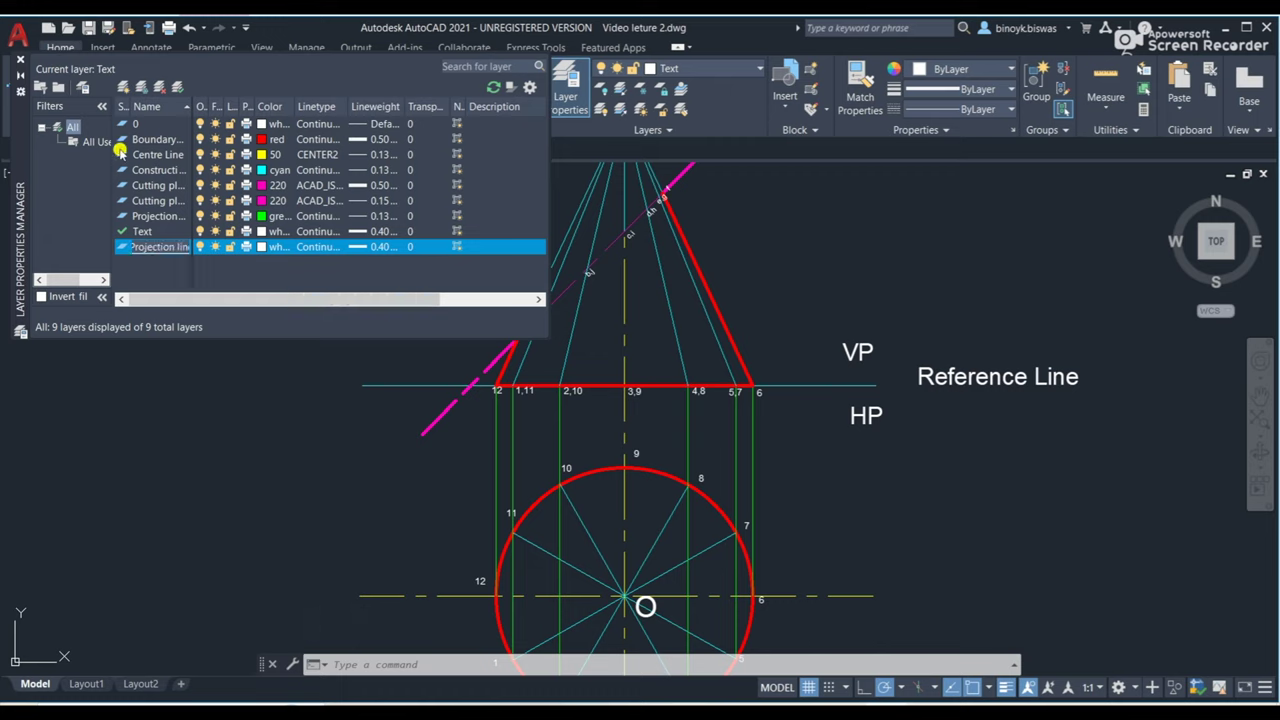
key("Return")
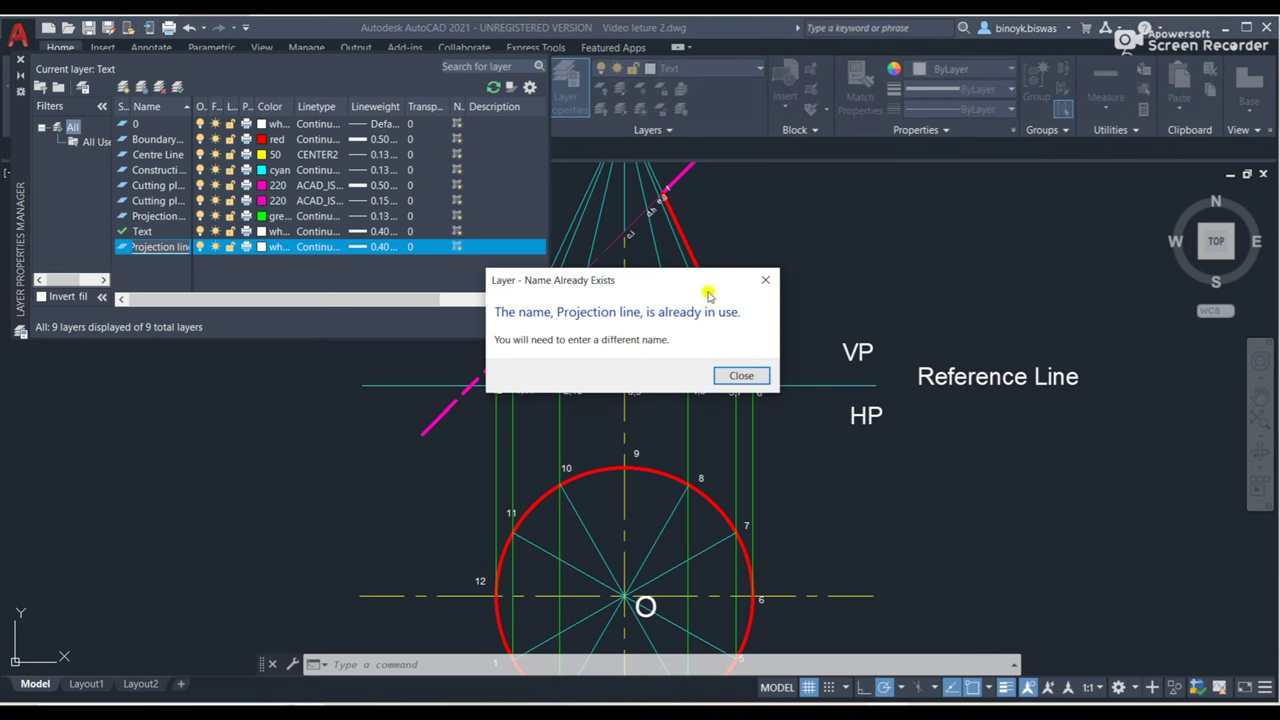
left_click(765, 280)
key("Return")
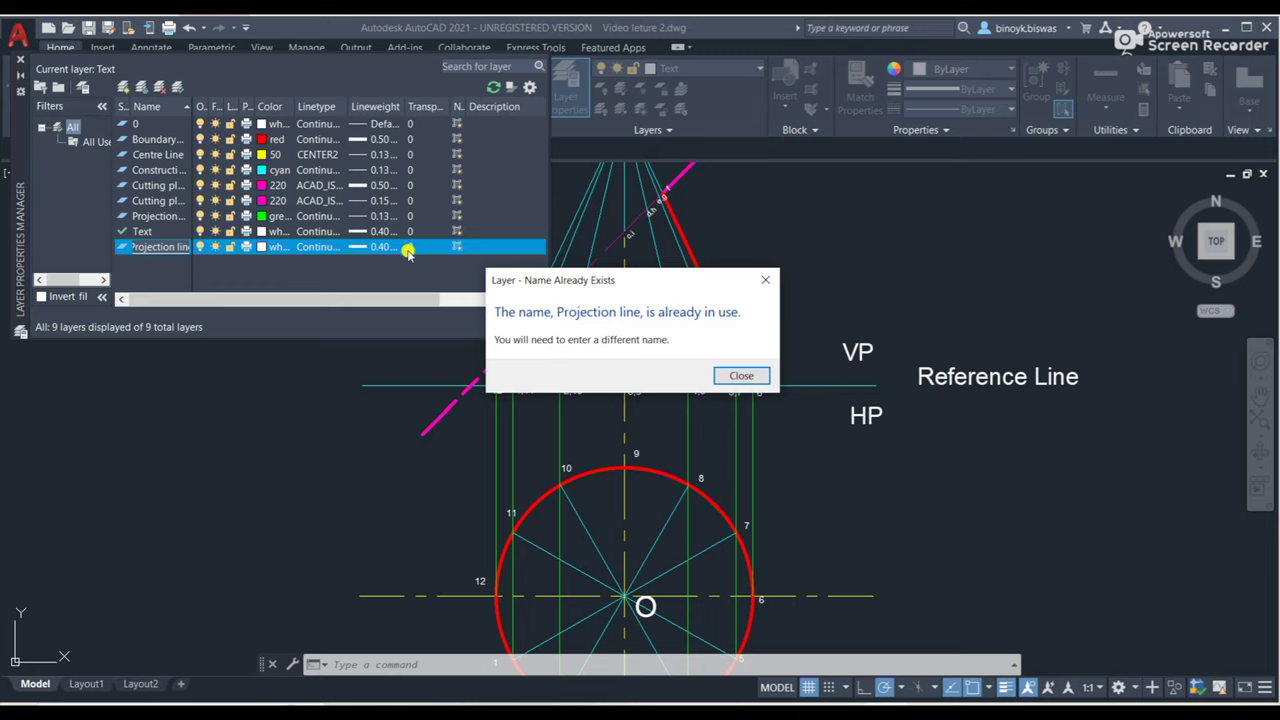
left_click(760, 282)
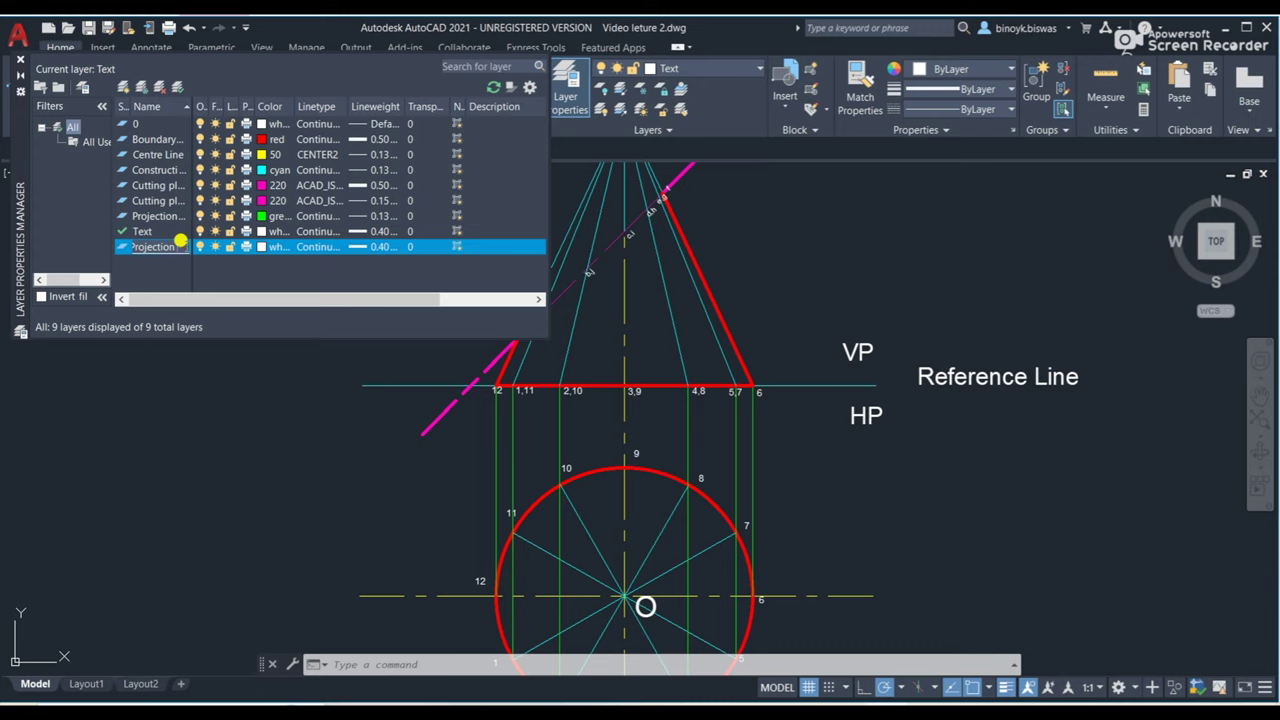
type("ine")
key("Return")
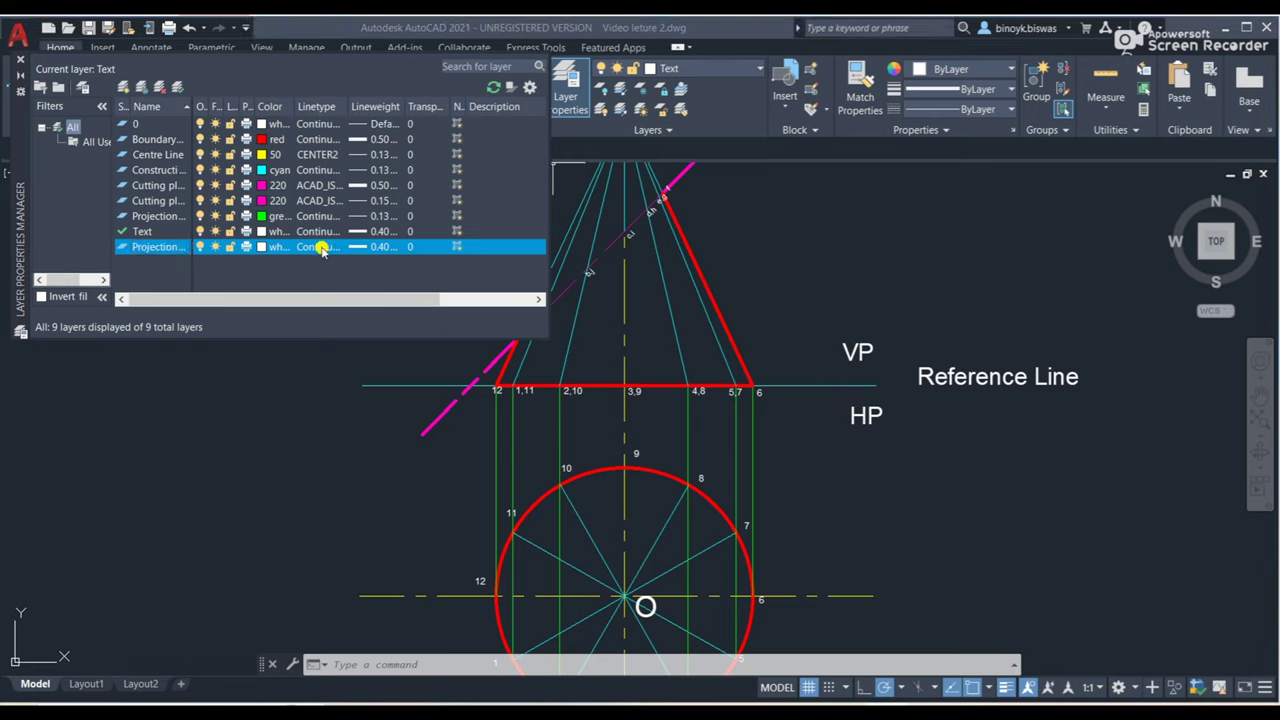
Give Projection line 2 a Continuous linetype and a 0.15 mm lineweight.
left_click(321, 249)
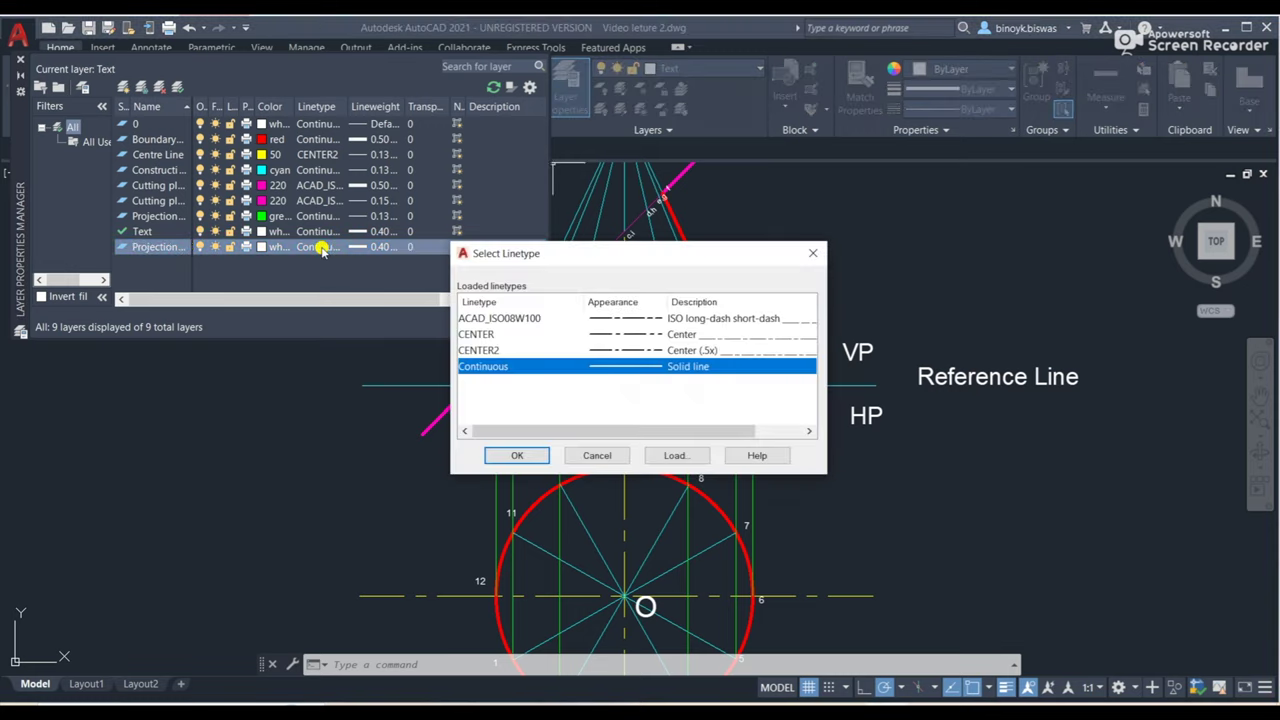
left_click(525, 456)
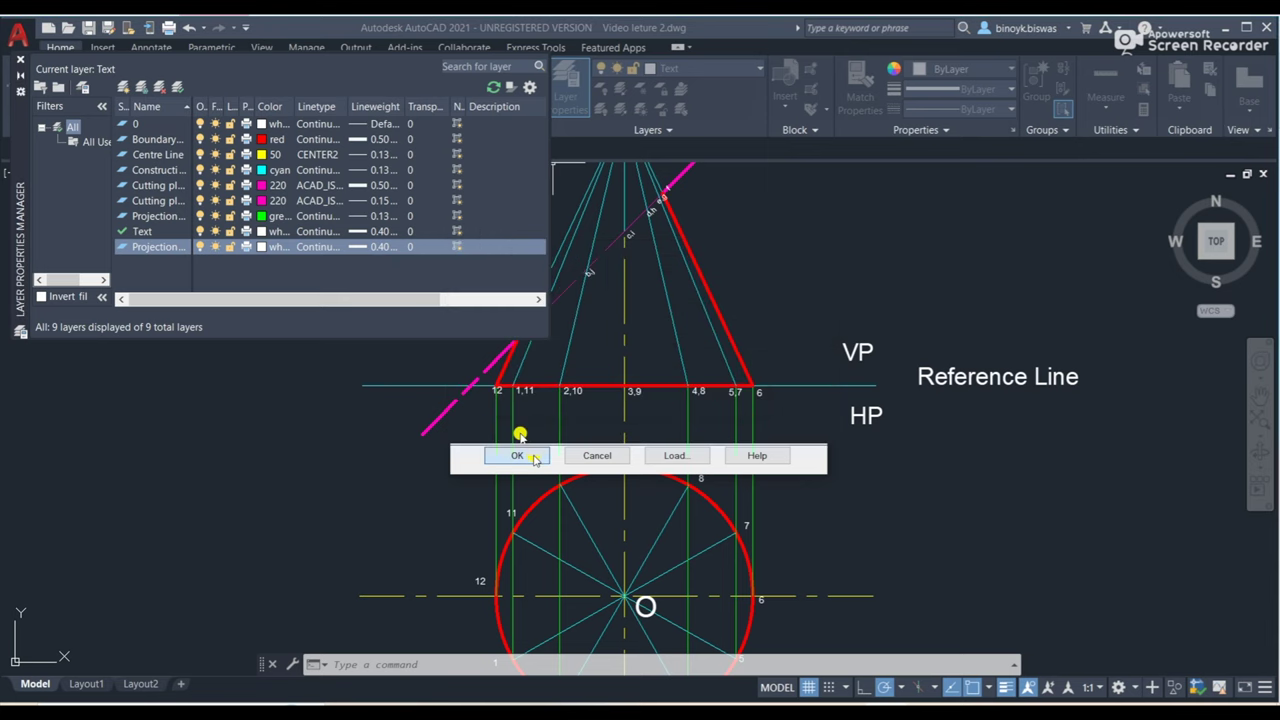
left_click(362, 249)
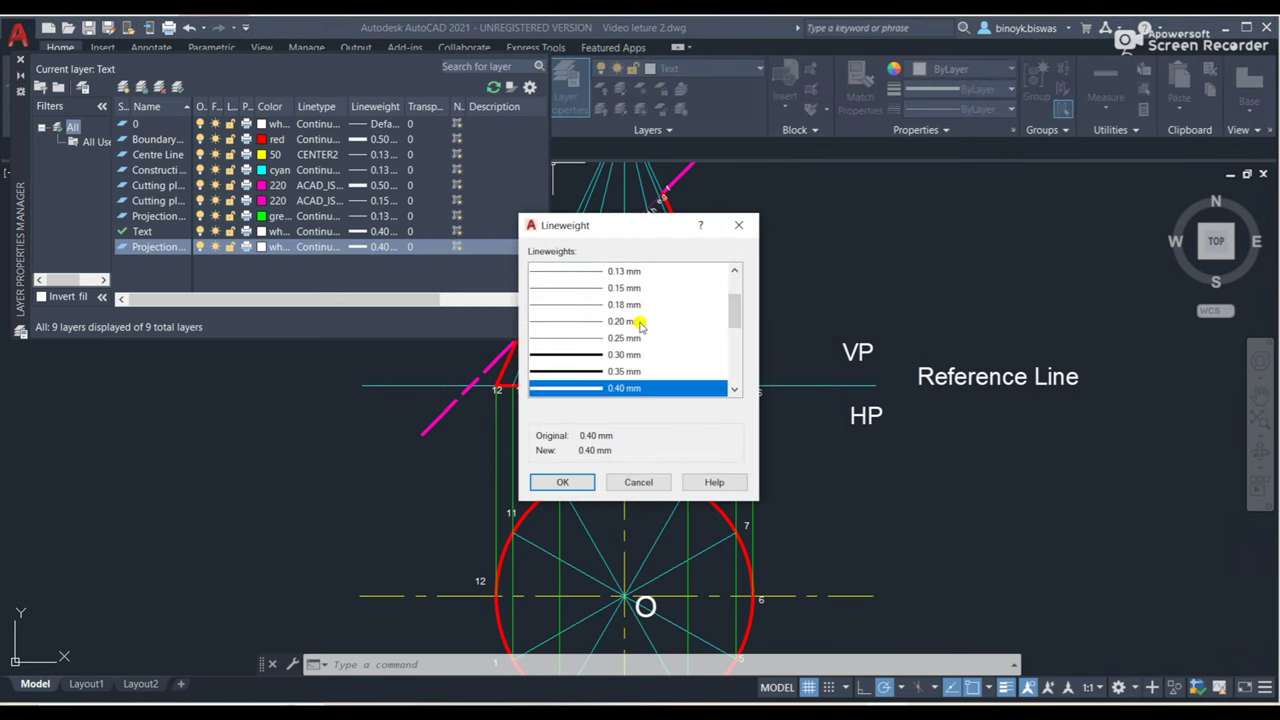
left_click(604, 288)
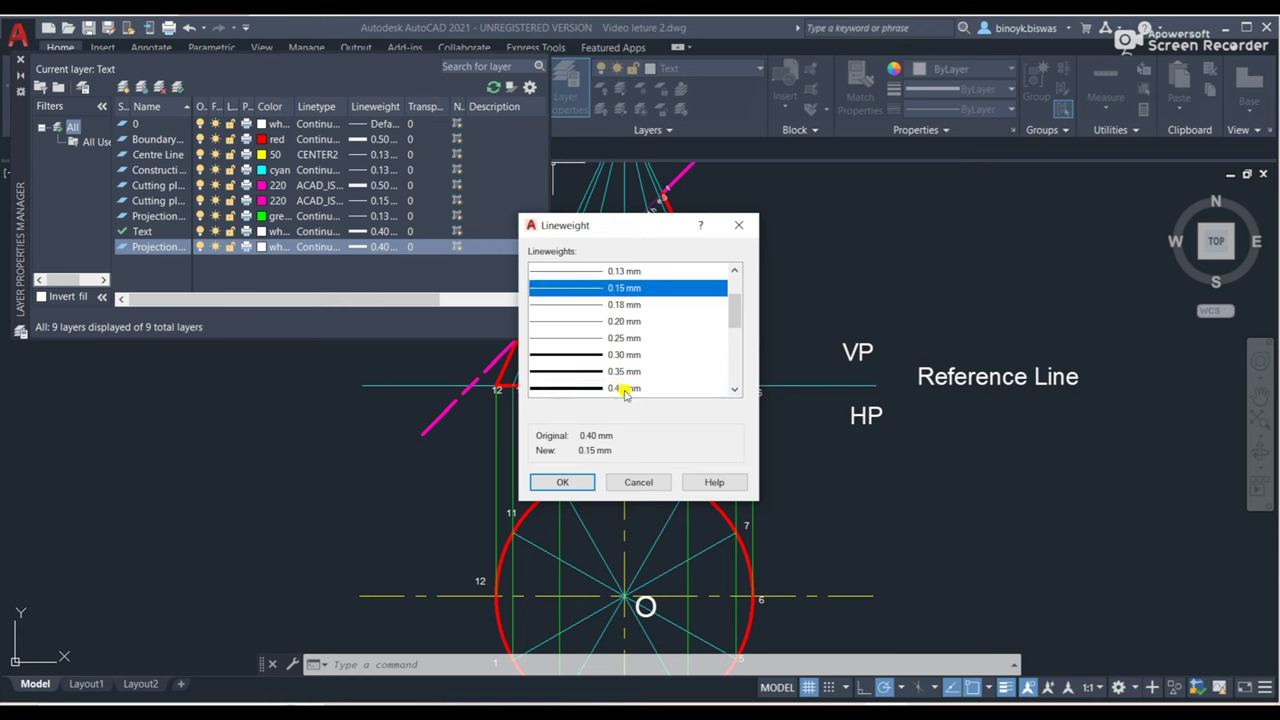
left_click(584, 479)
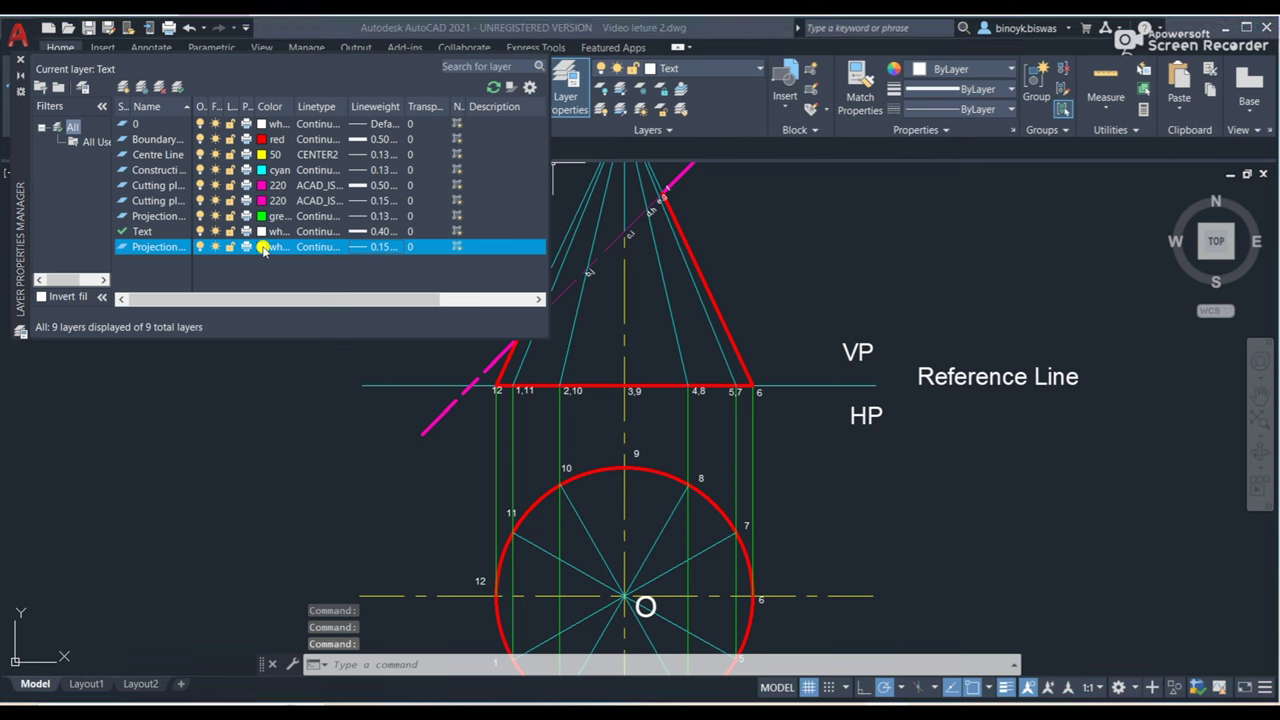
Set the Projection line 2 layer colour to blue.
left_click(263, 250)
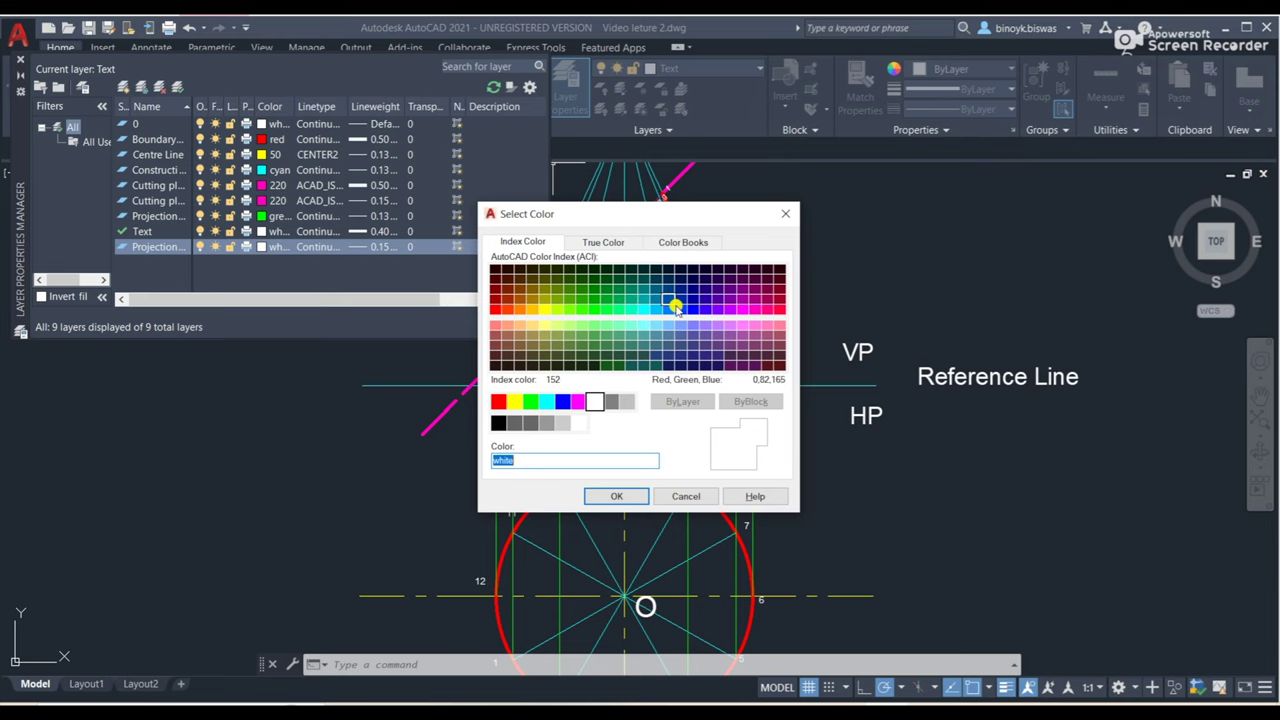
mouse_move(671, 210)
left_mouse_down()
mouse_move(1214, 238)
mouse_move(1000, 222)
mouse_move(994, 208)
left_mouse_up()
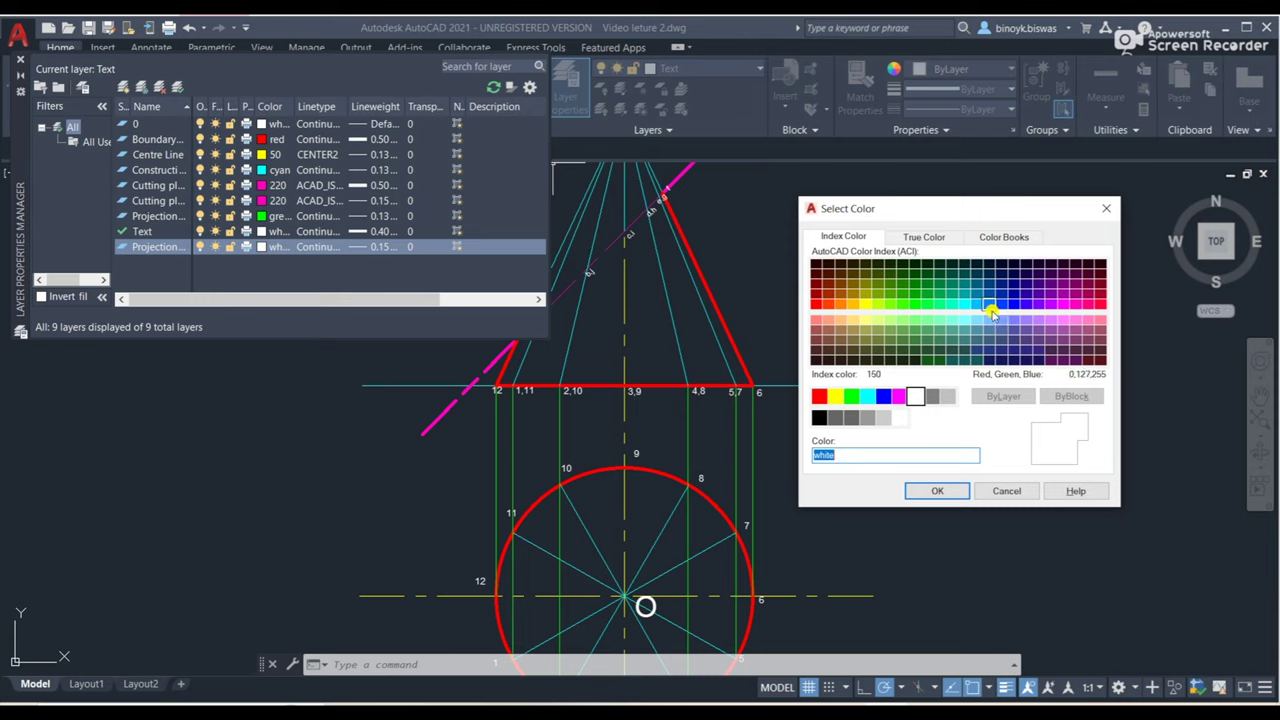
left_click(883, 397)
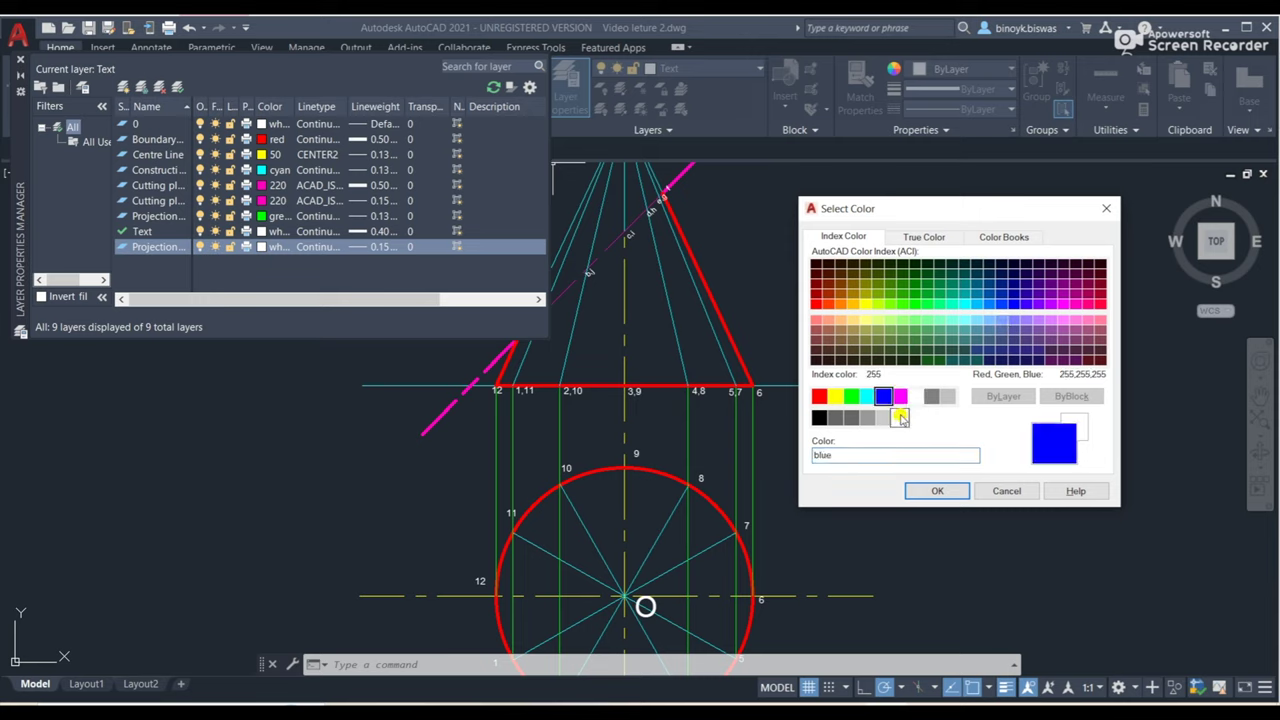
left_click(936, 491)
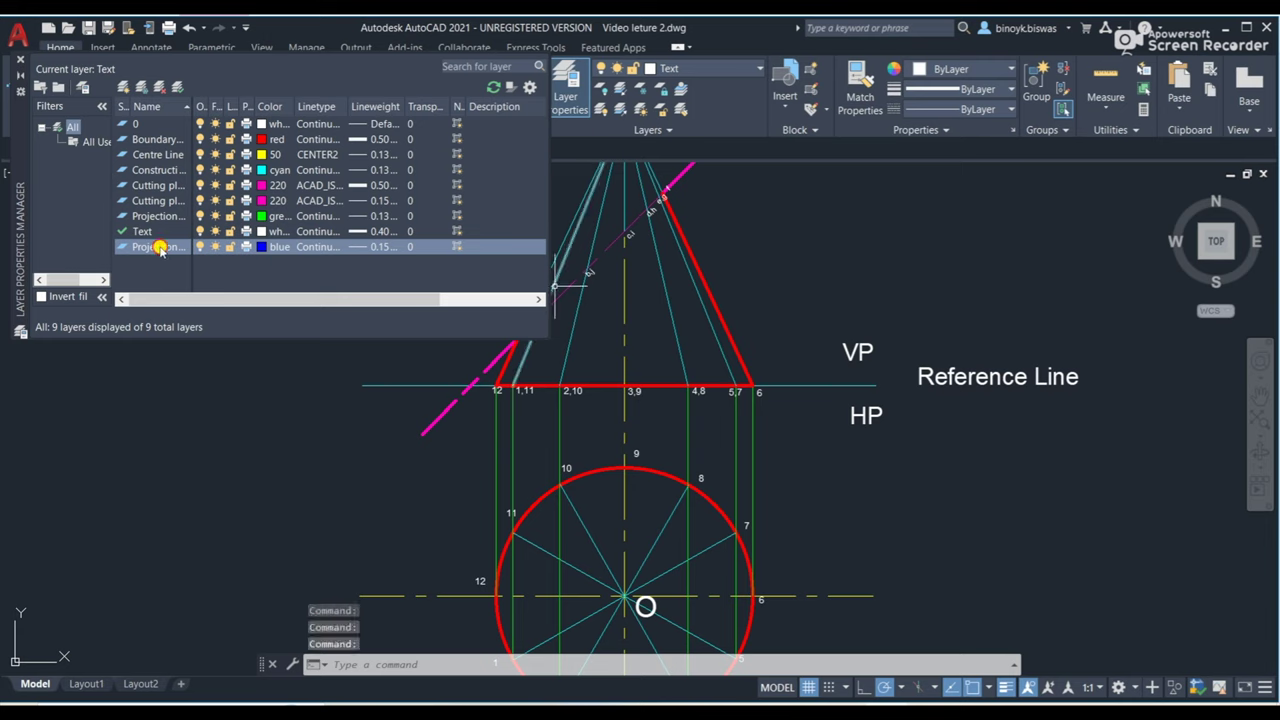
Make Projection line 2 the current layer and return to the drawing.
left_click(160, 247)
left_click(174, 88)
left_click(20, 60)
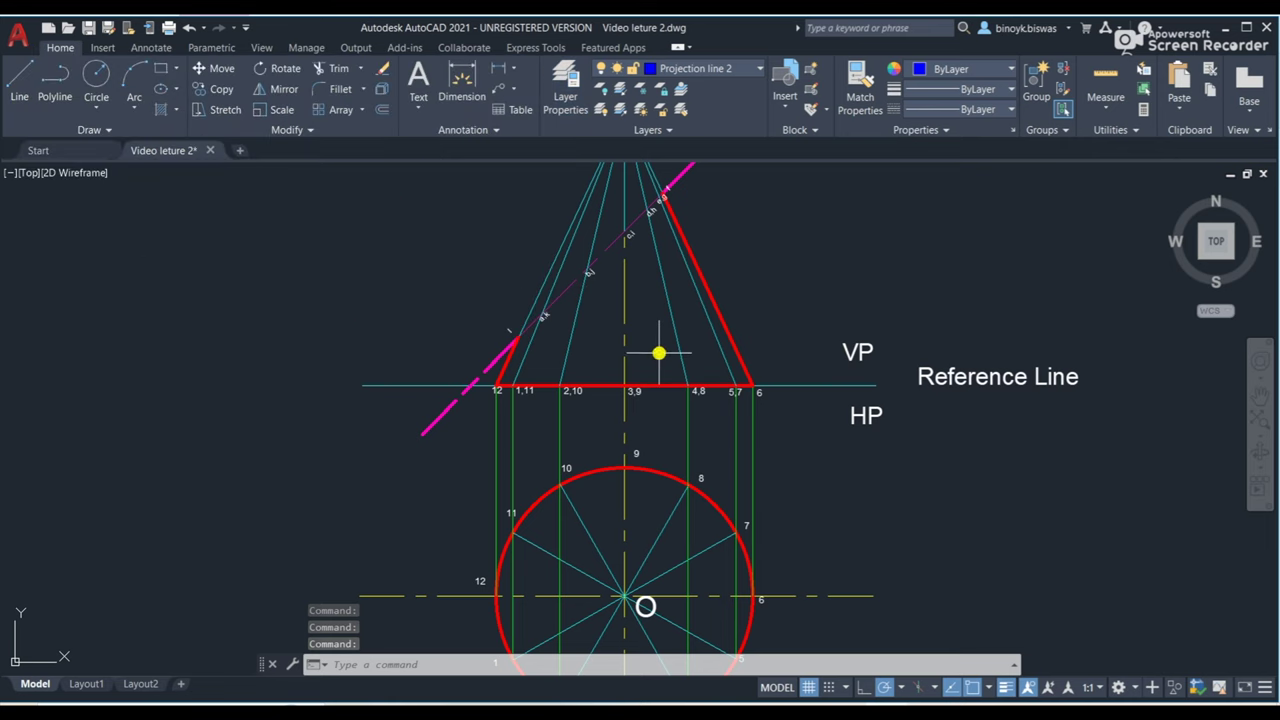
scroll(655, 354, "down", 2)
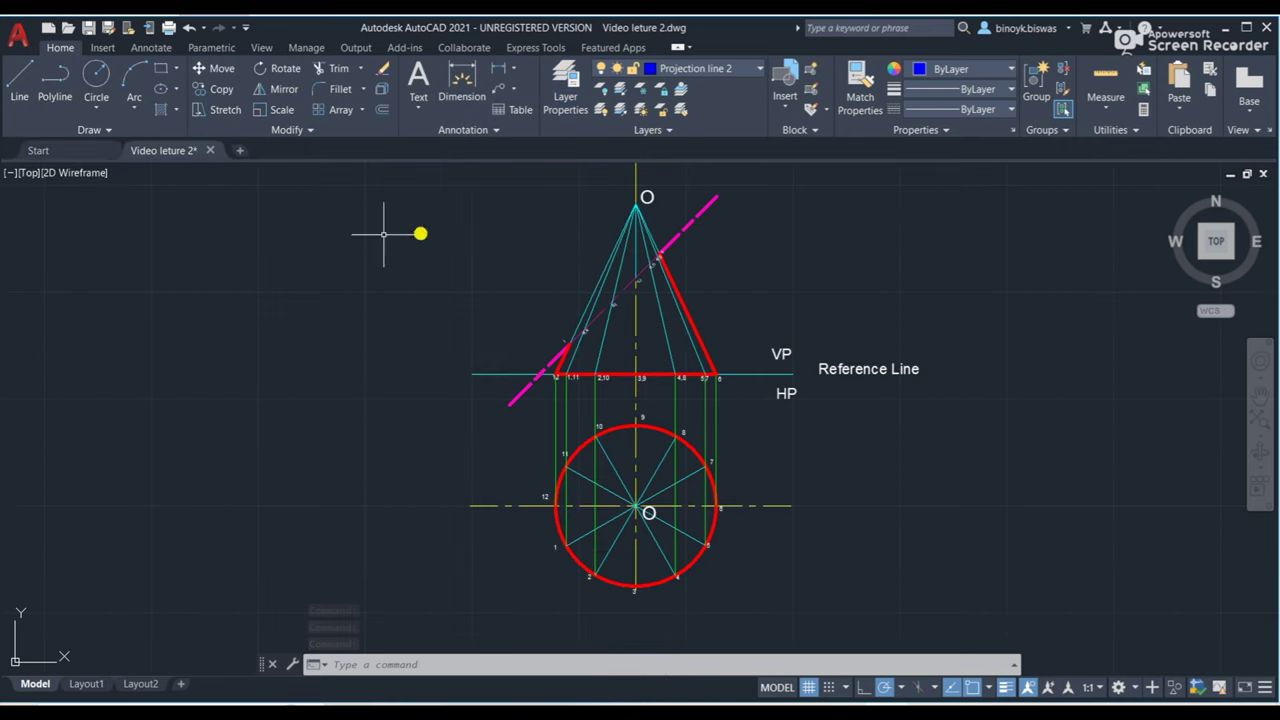
left_click(20, 82)
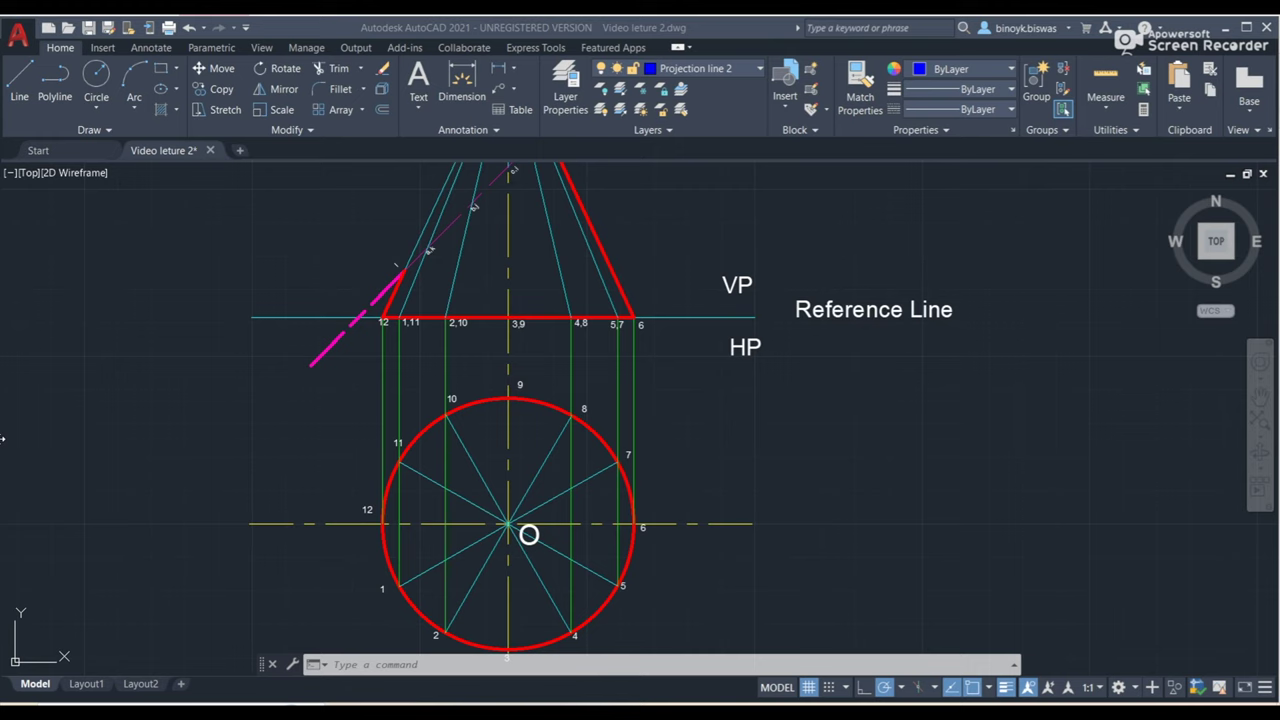
scroll(360, 274, "up", 2)
scroll(399, 257, "up", 2)
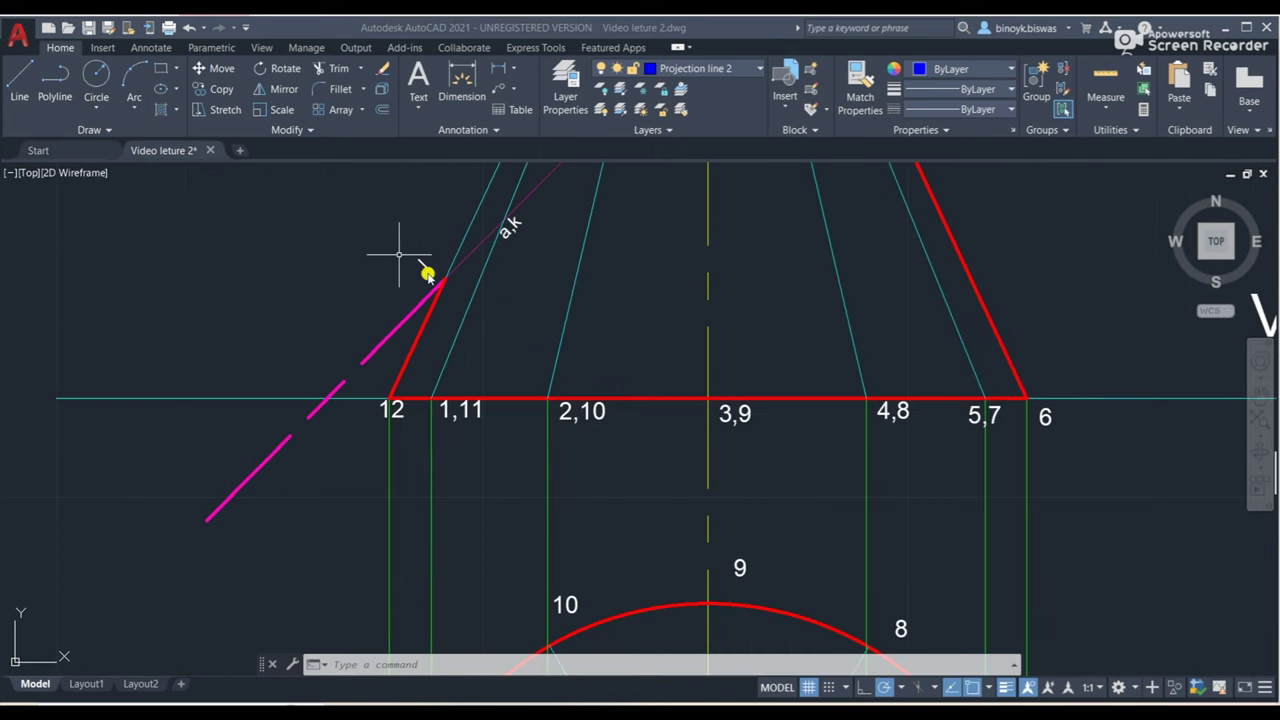
Draw a vertical projector from the cutting-plane point on the cone's left edge to the top-view centre line.
scroll(427, 275, "down", 4)
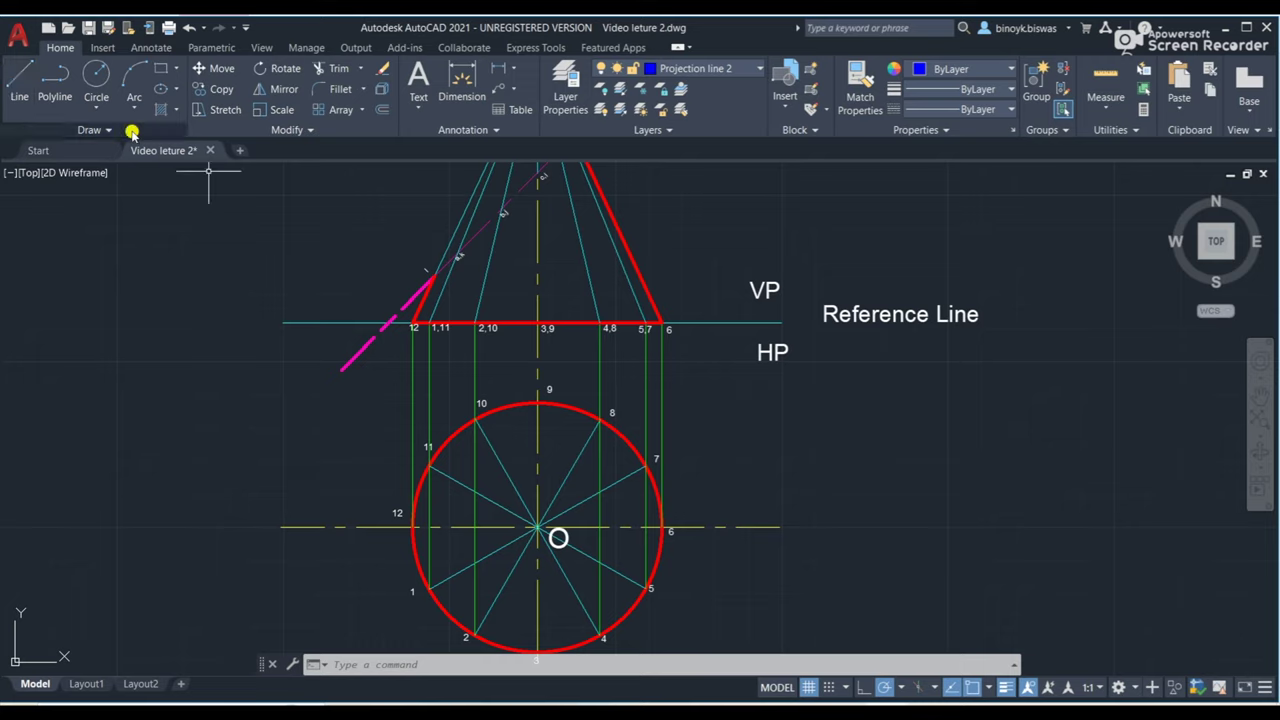
left_click(22, 82)
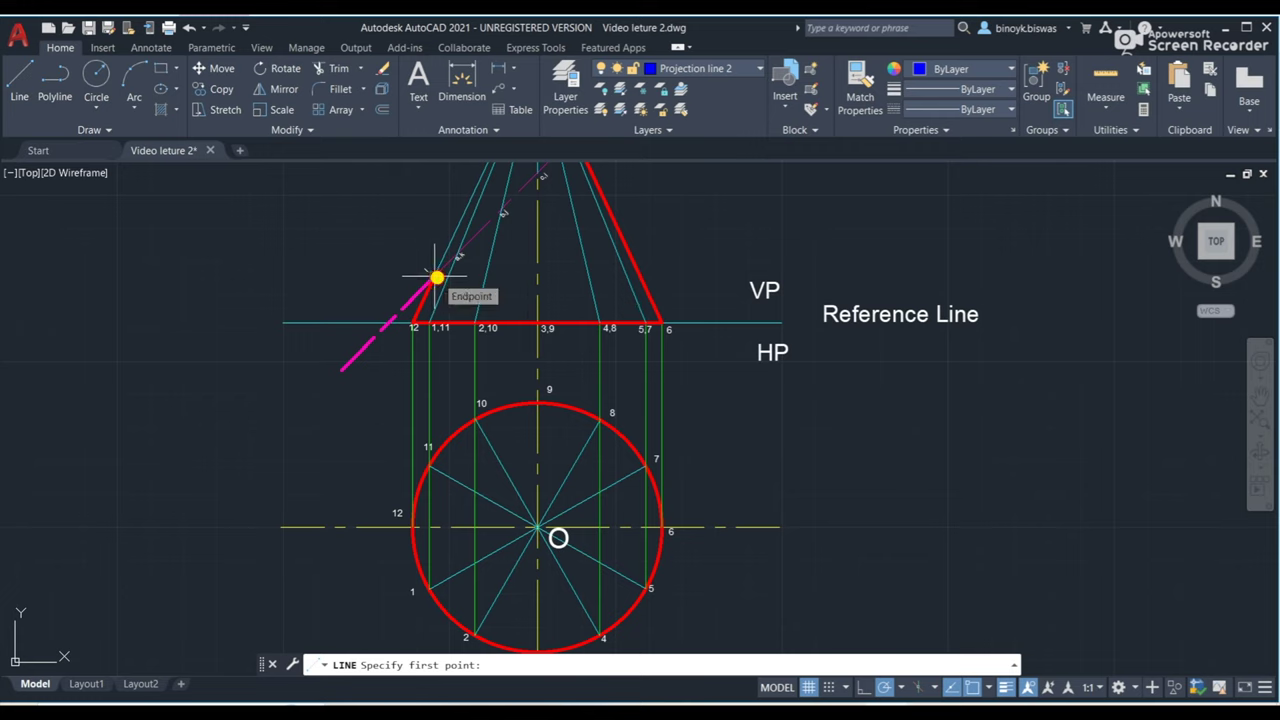
left_click(437, 276)
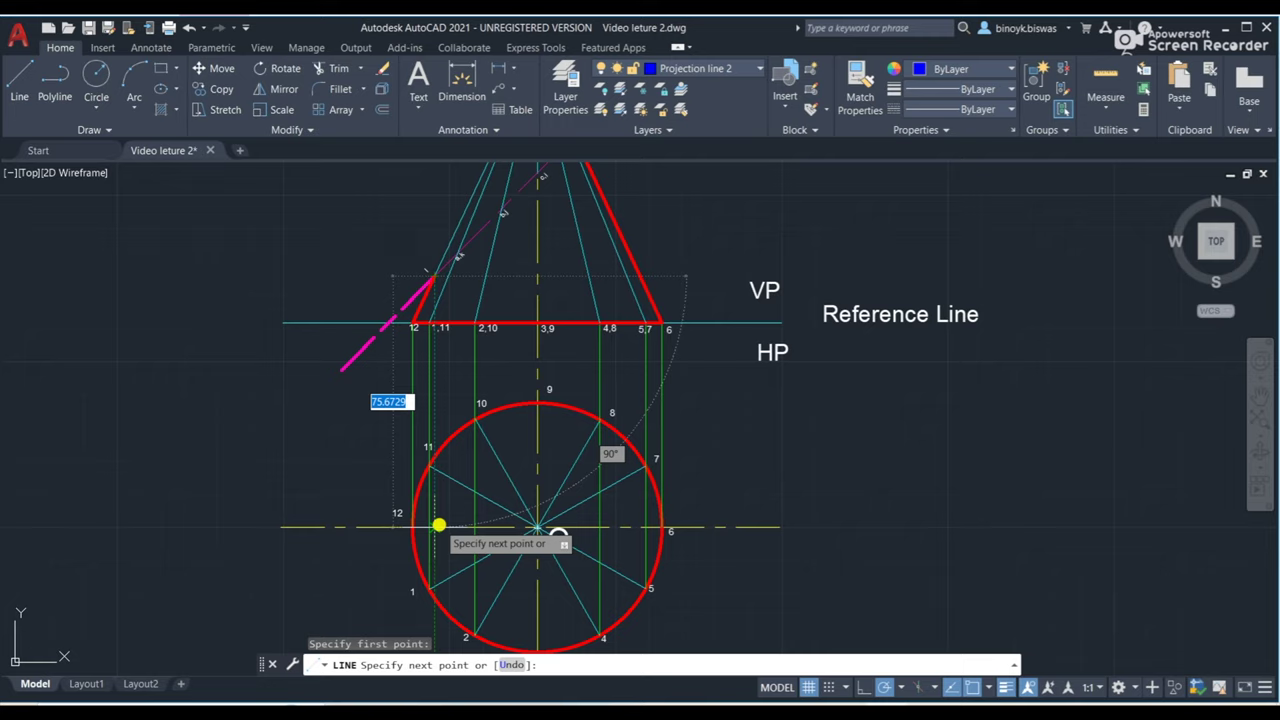
left_click(439, 525)
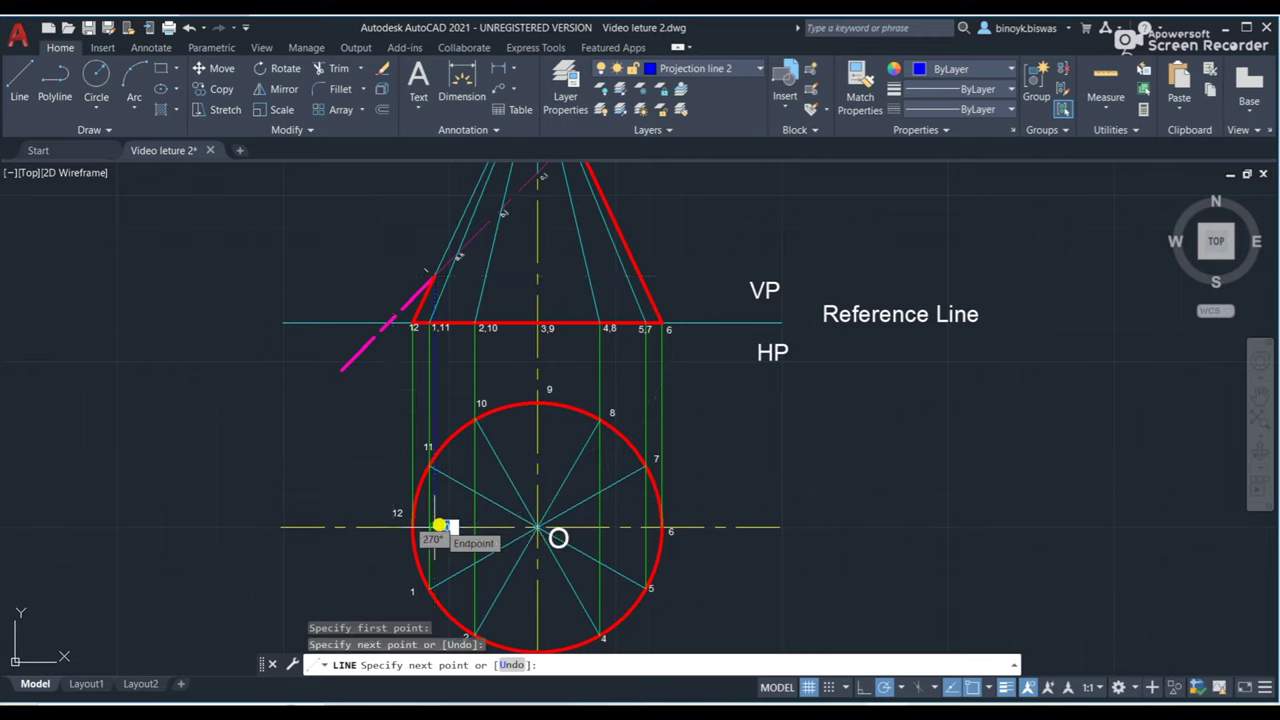
key("Return")
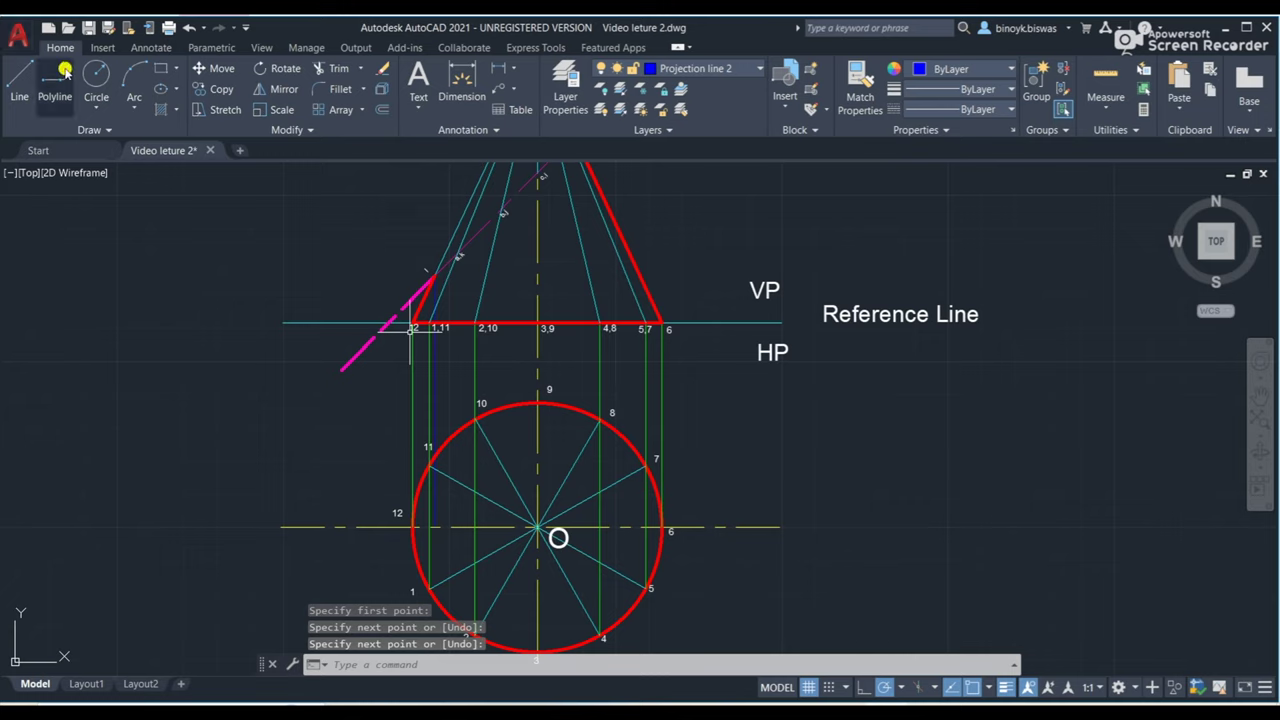
left_click(12, 79)
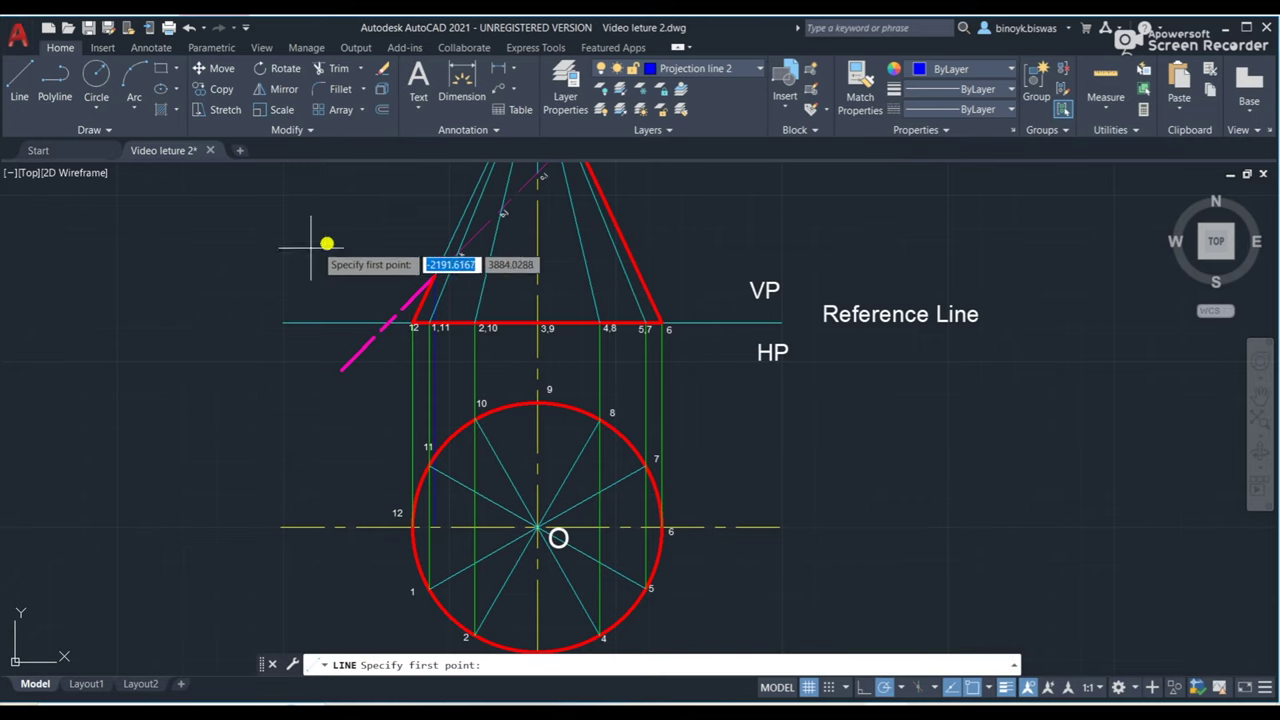
Drop blue projectors from the next cutting-plane points down into the top view.
left_click(457, 256)
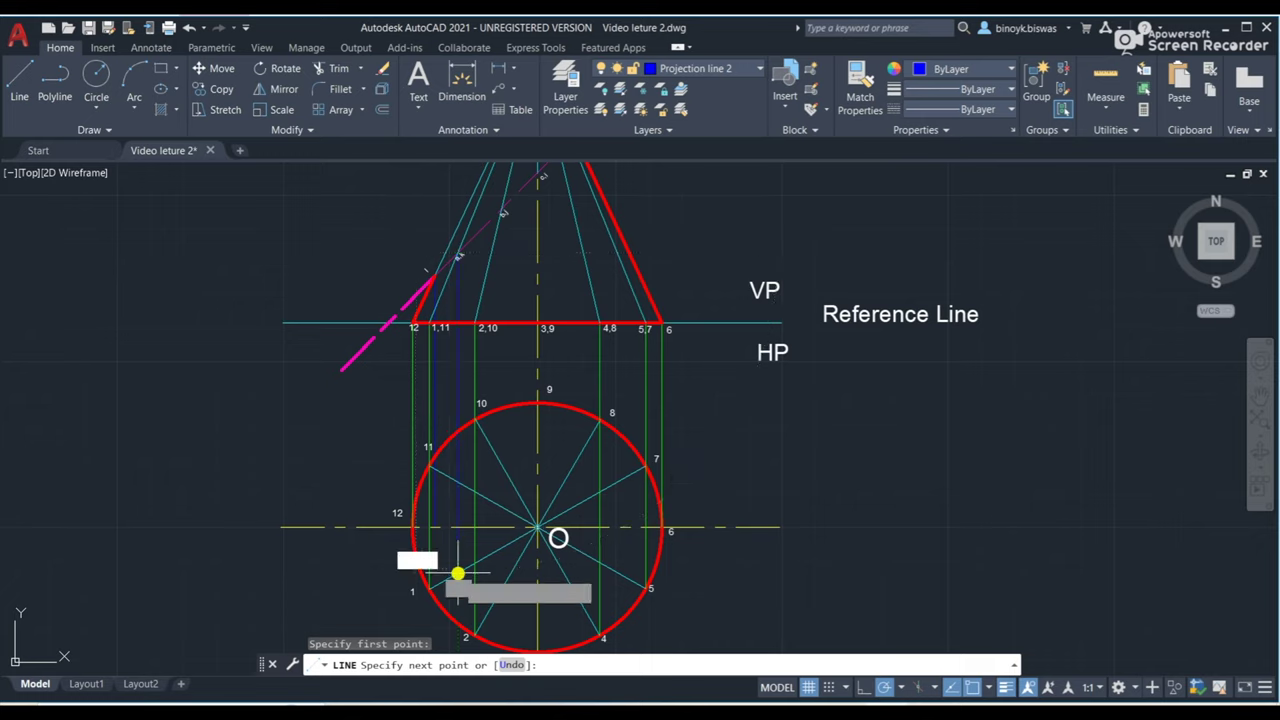
left_click(457, 573)
key("Return")
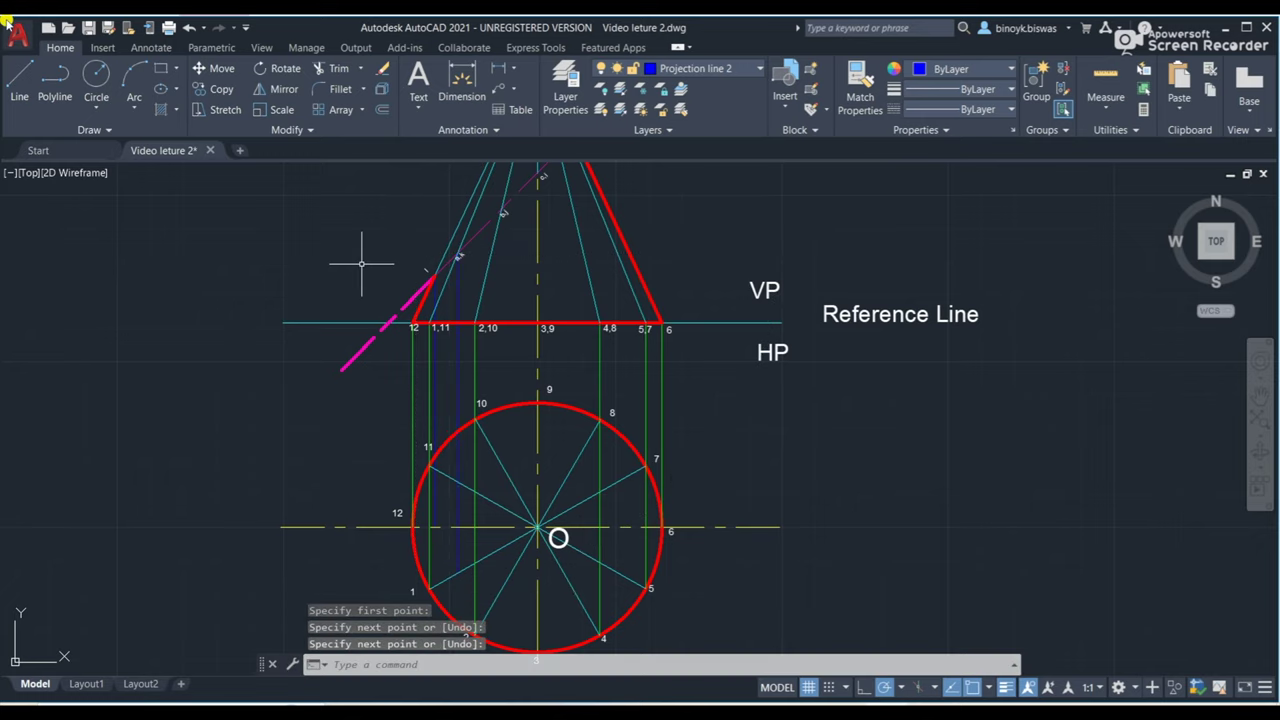
left_click(22, 86)
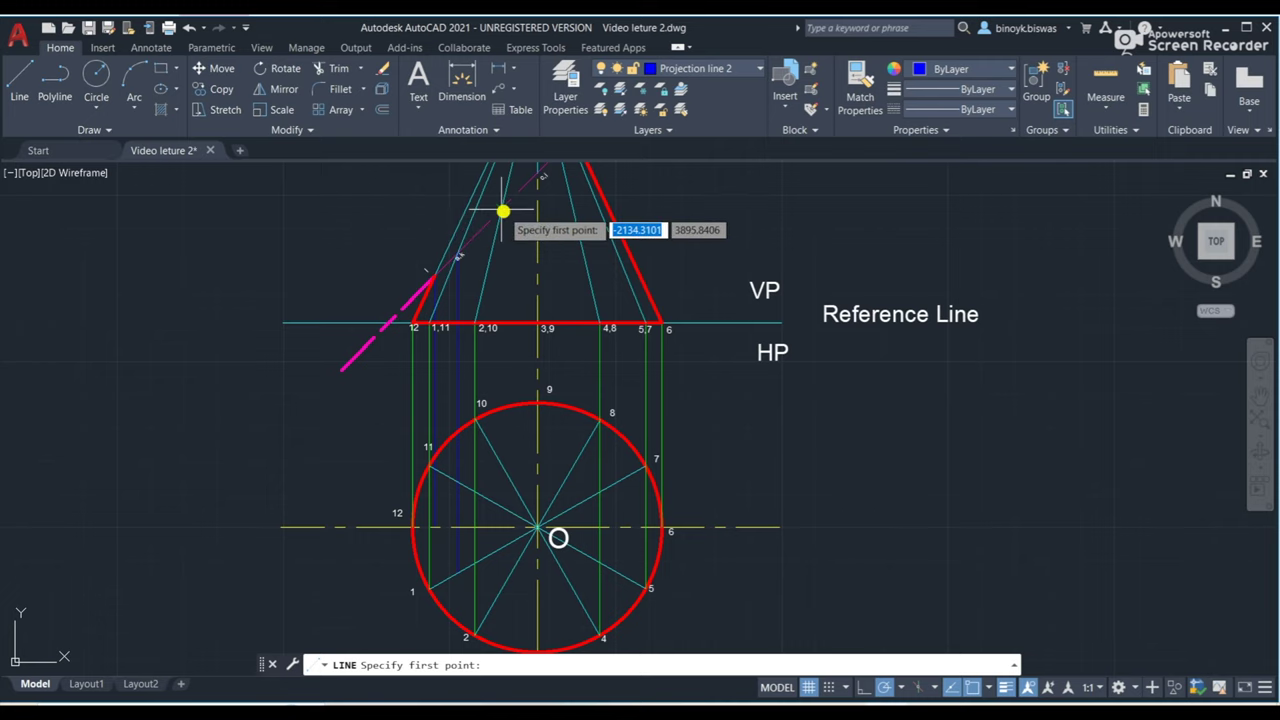
left_click(503, 211)
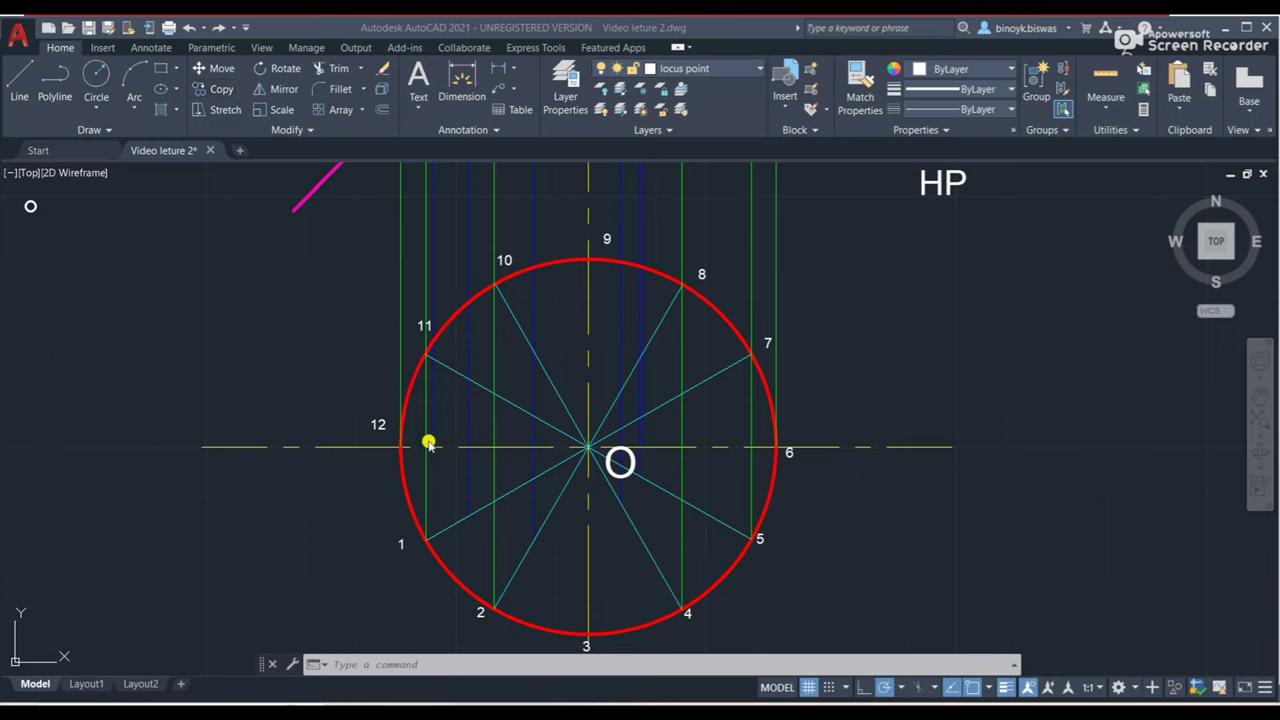
Change the locus point layer's lineweight to 0.20 mm and close the Layer Properties Manager.
left_click(566, 93)
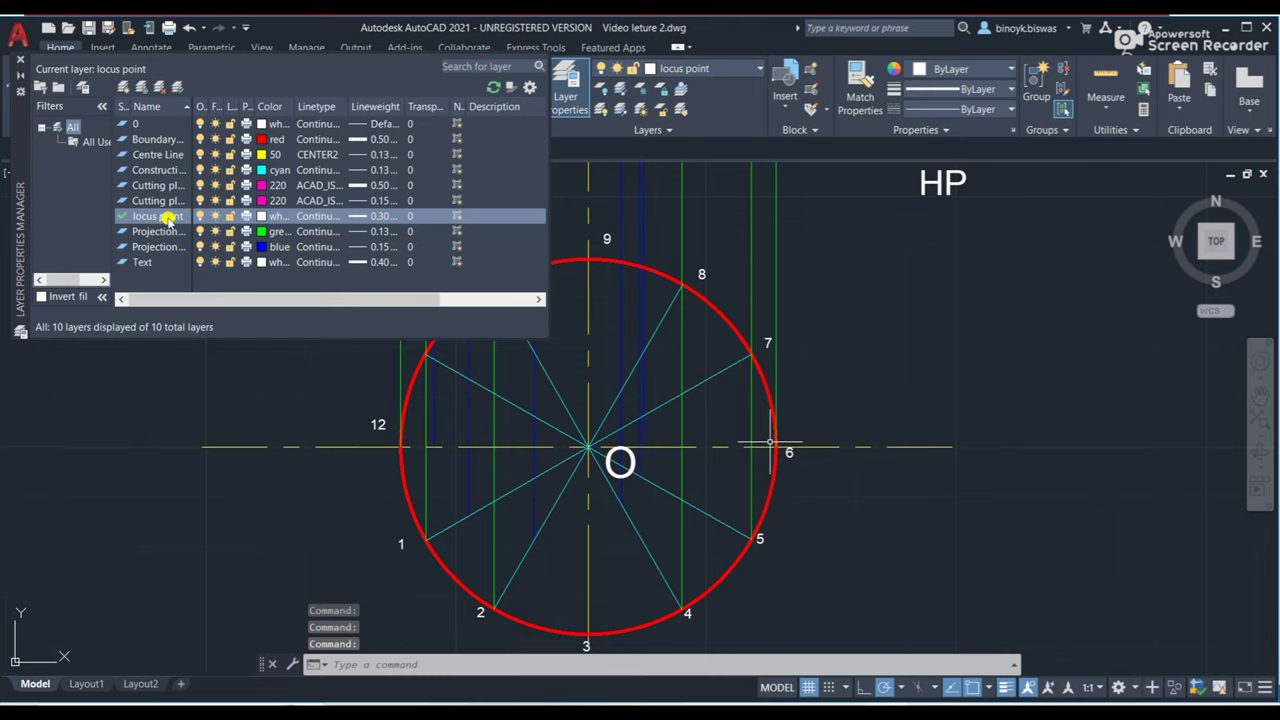
left_click(370, 216)
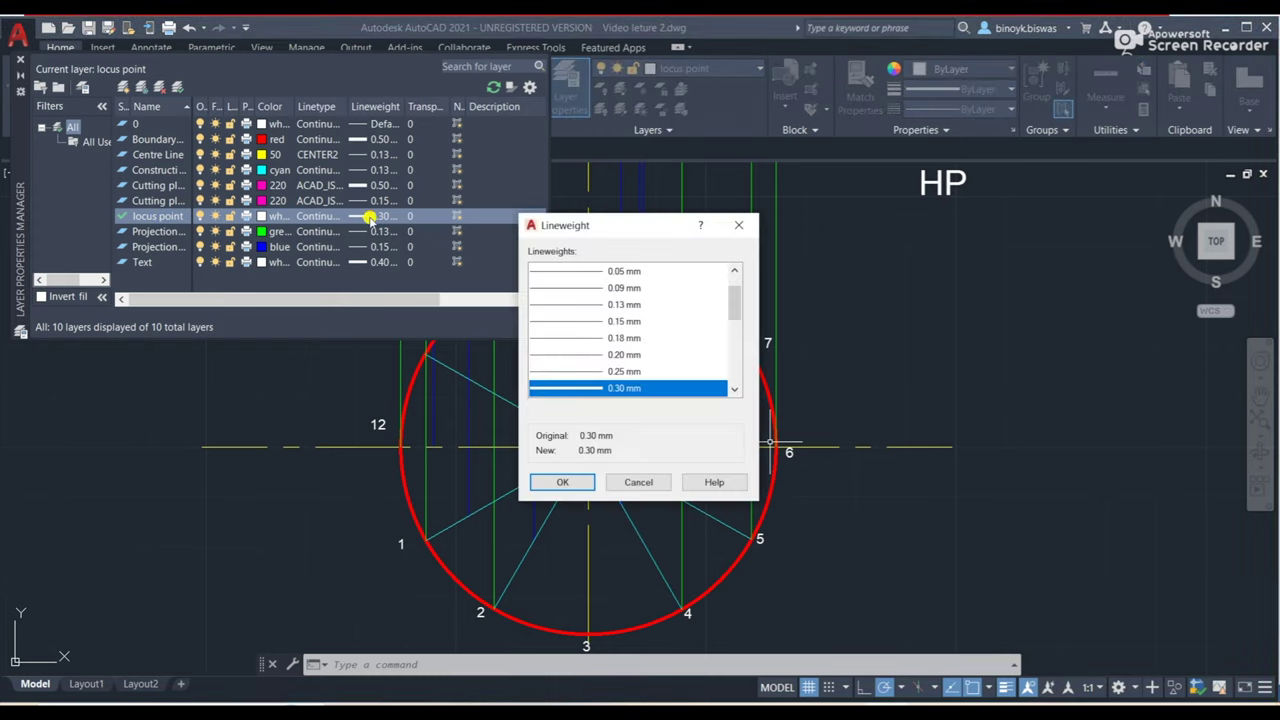
left_click_drag(729, 314, 729, 322)
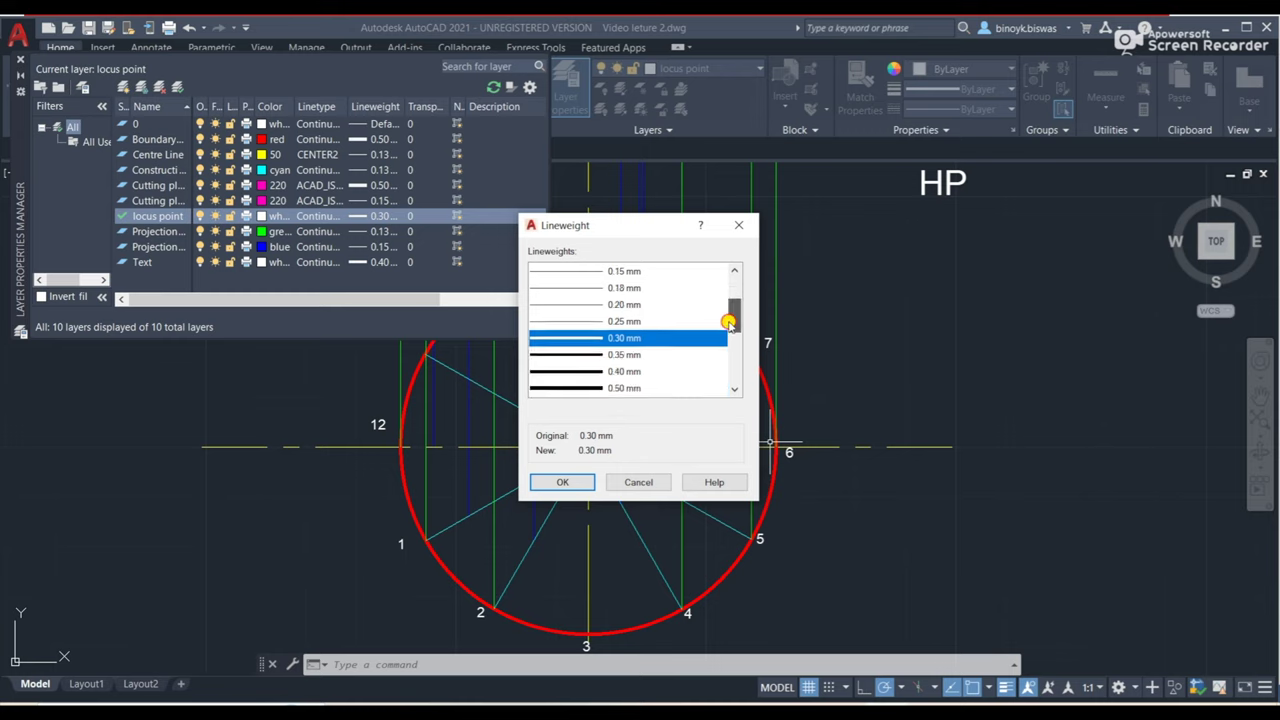
left_click(621, 304)
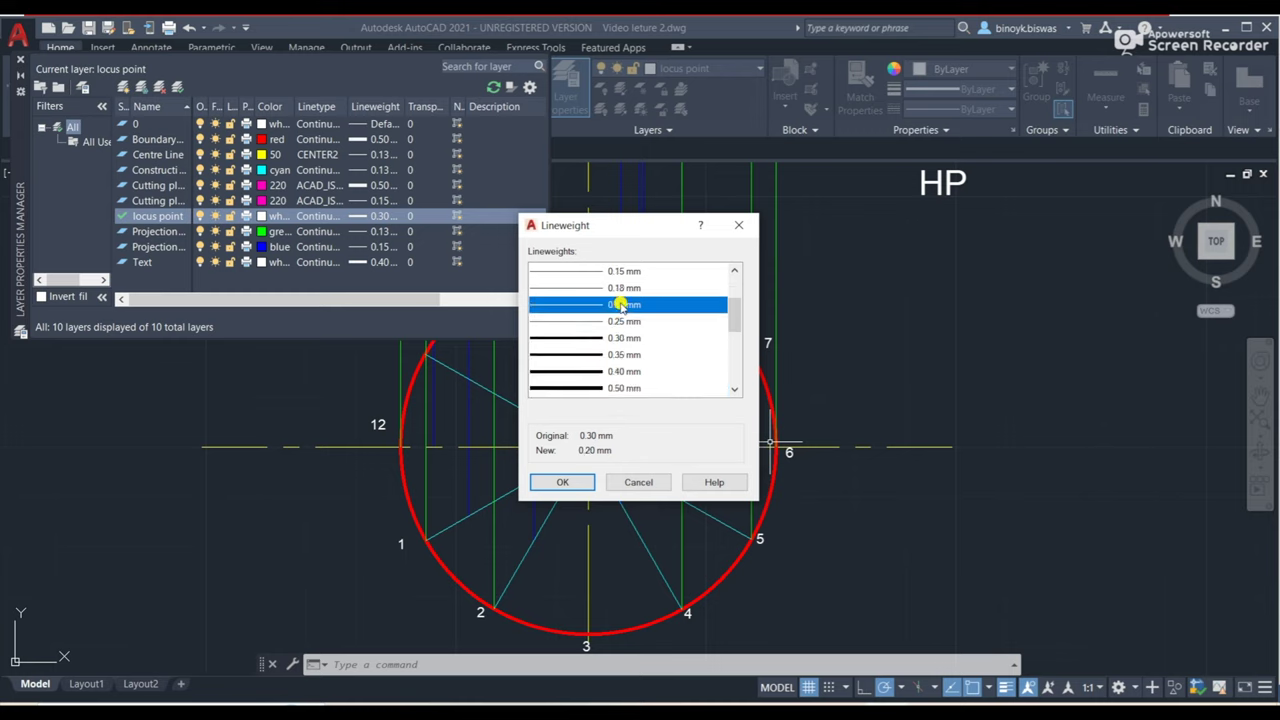
left_click(578, 481)
left_click(307, 218)
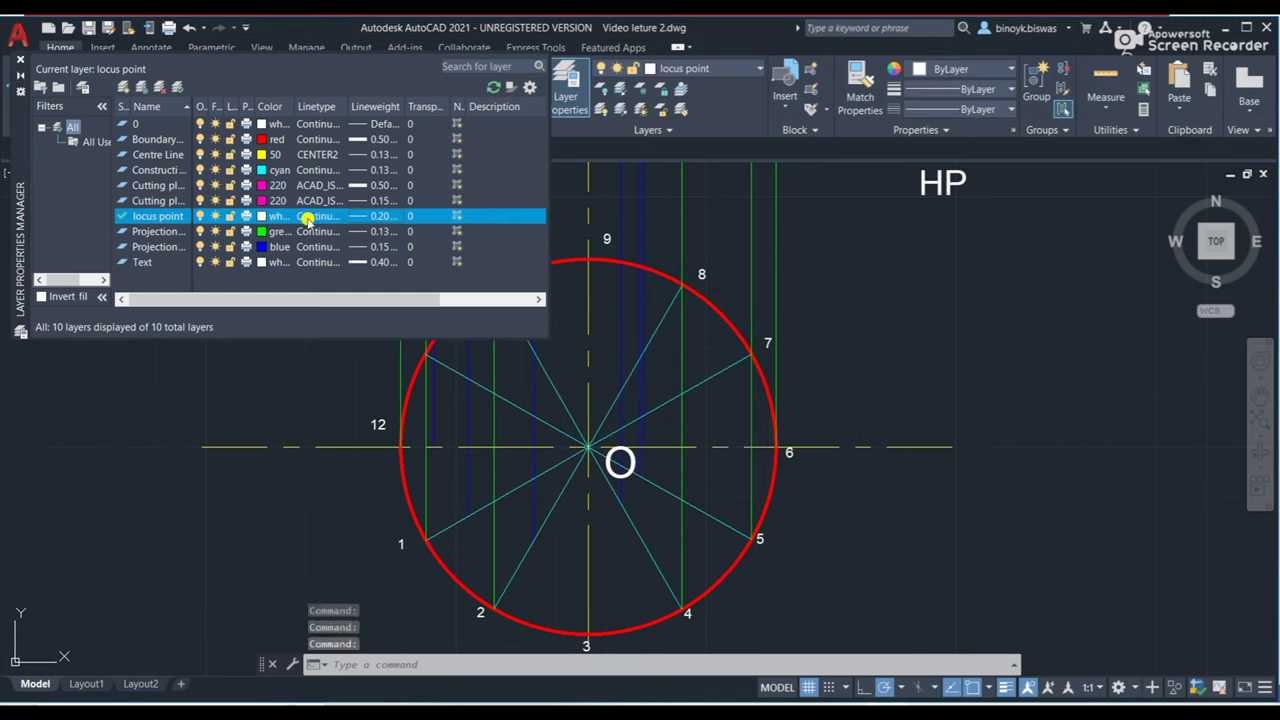
left_click(22, 68)
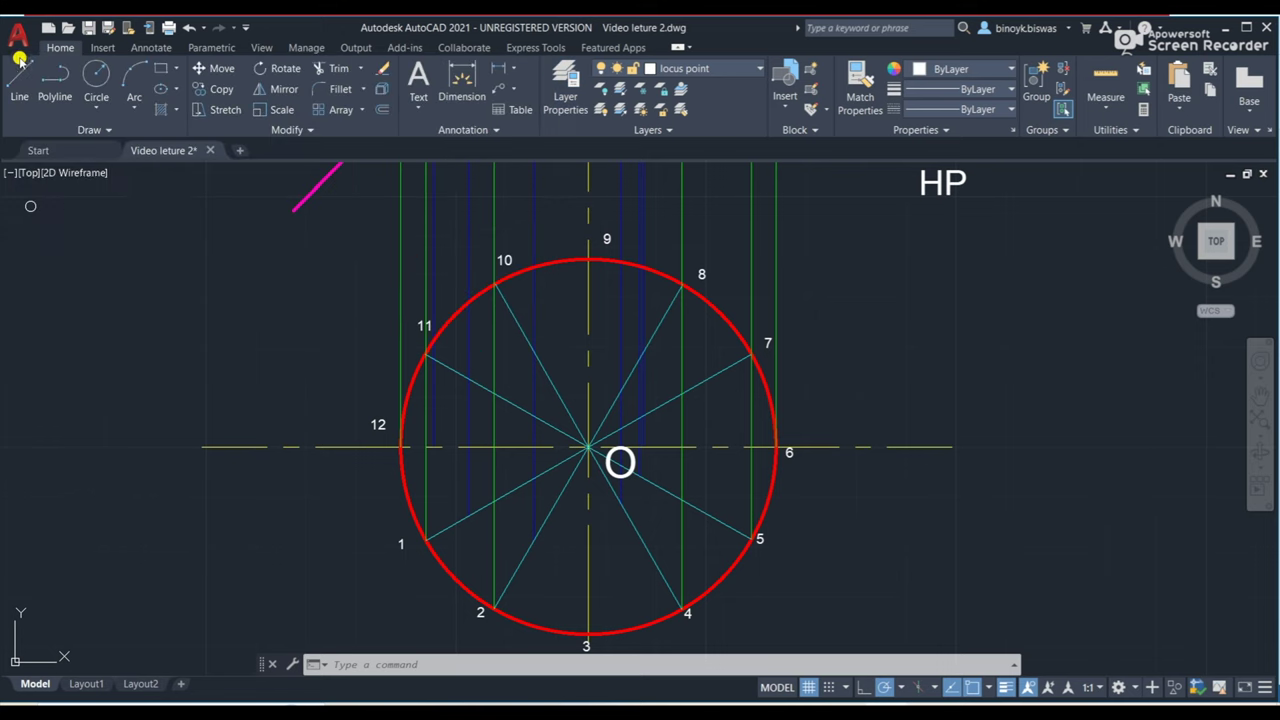
Mark the locus point where the projector meets the centre line with a 0.5-radius circle.
left_click(96, 75)
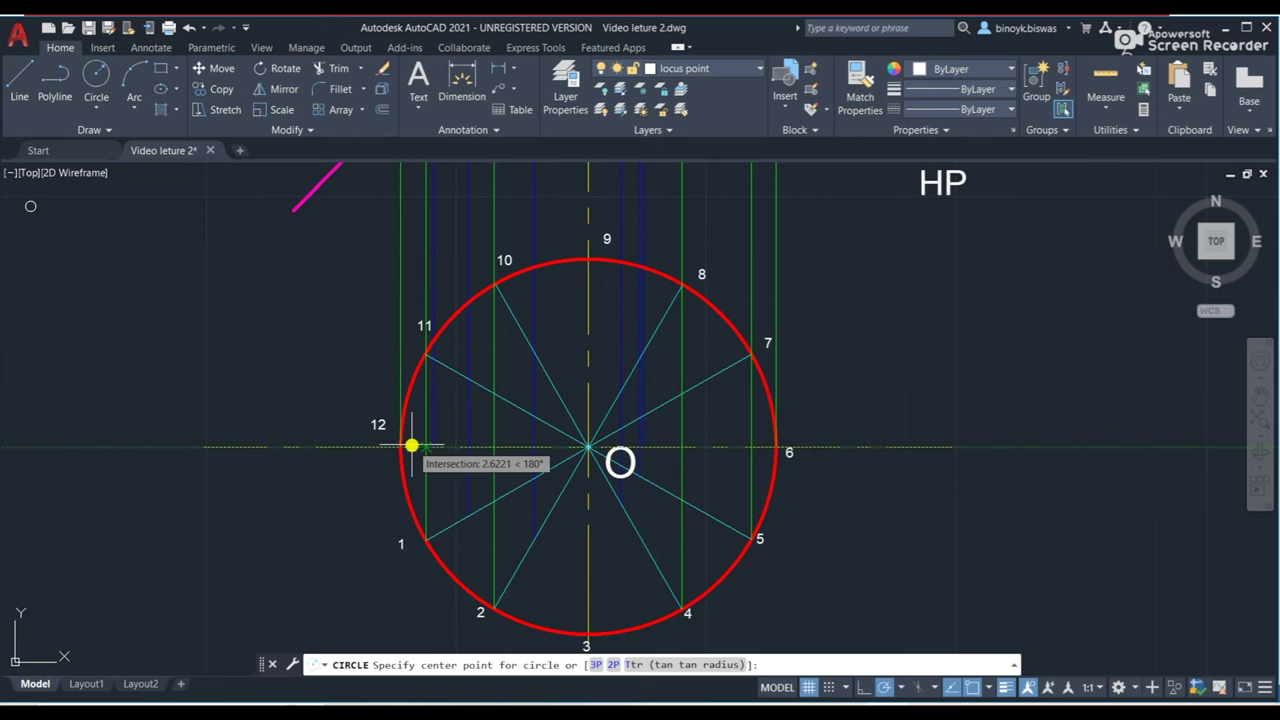
scroll(514, 434, "down", 2)
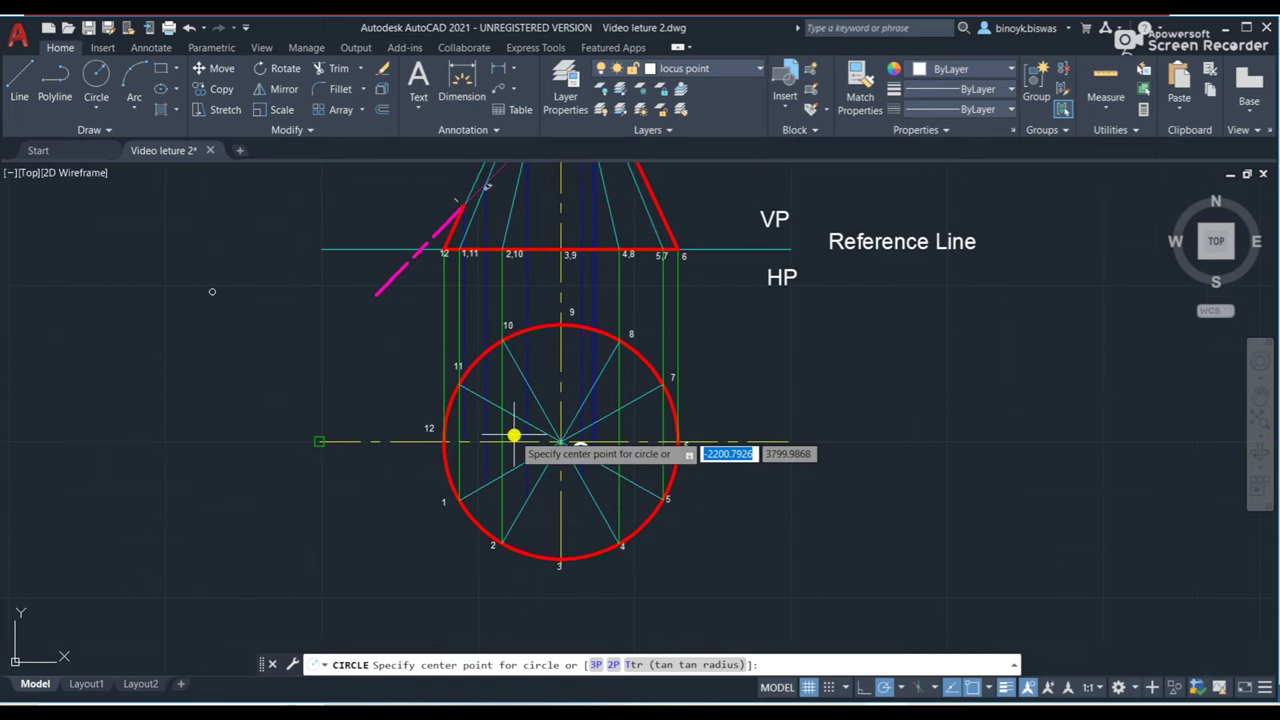
scroll(503, 423, "up", 2)
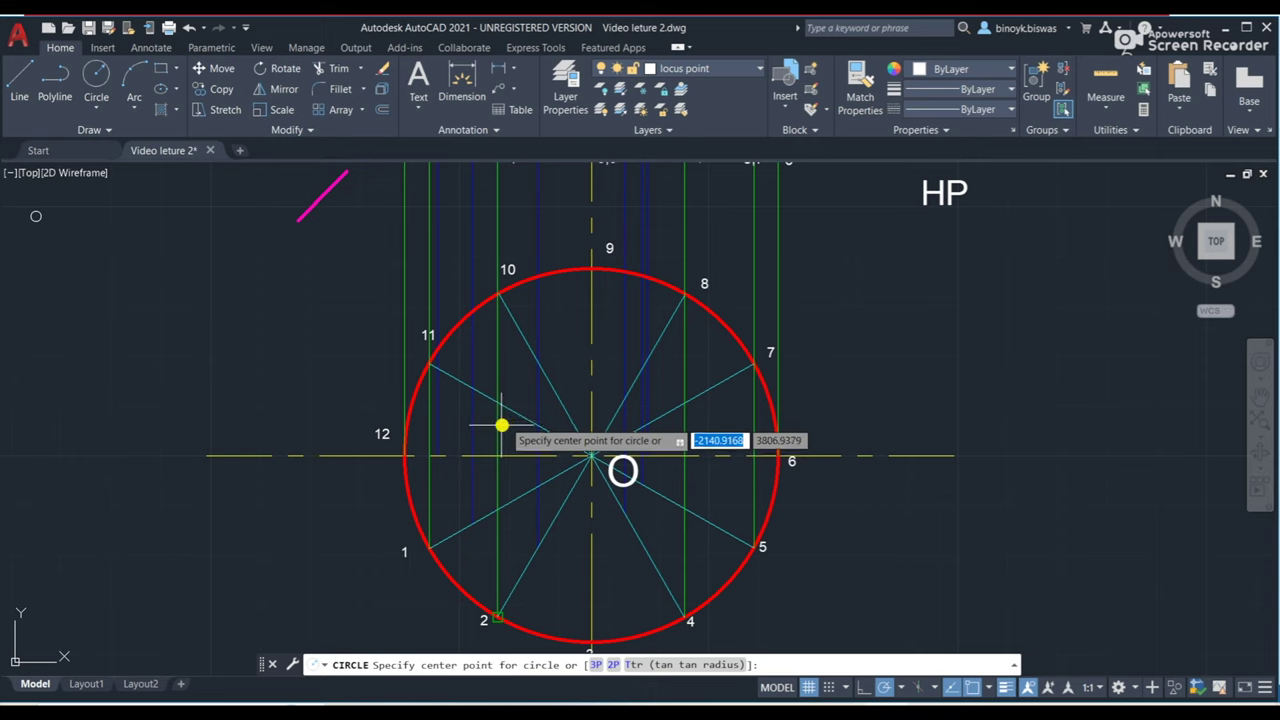
scroll(501, 425, "up", 2)
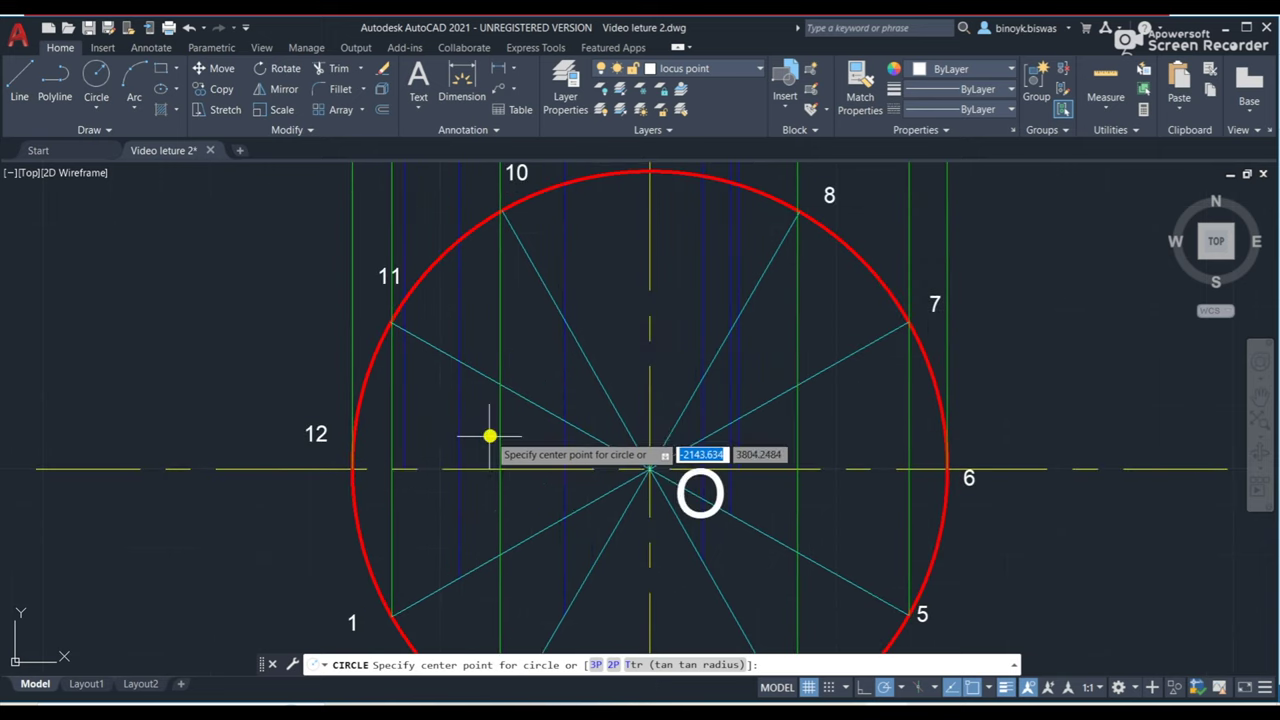
left_click(403, 471)
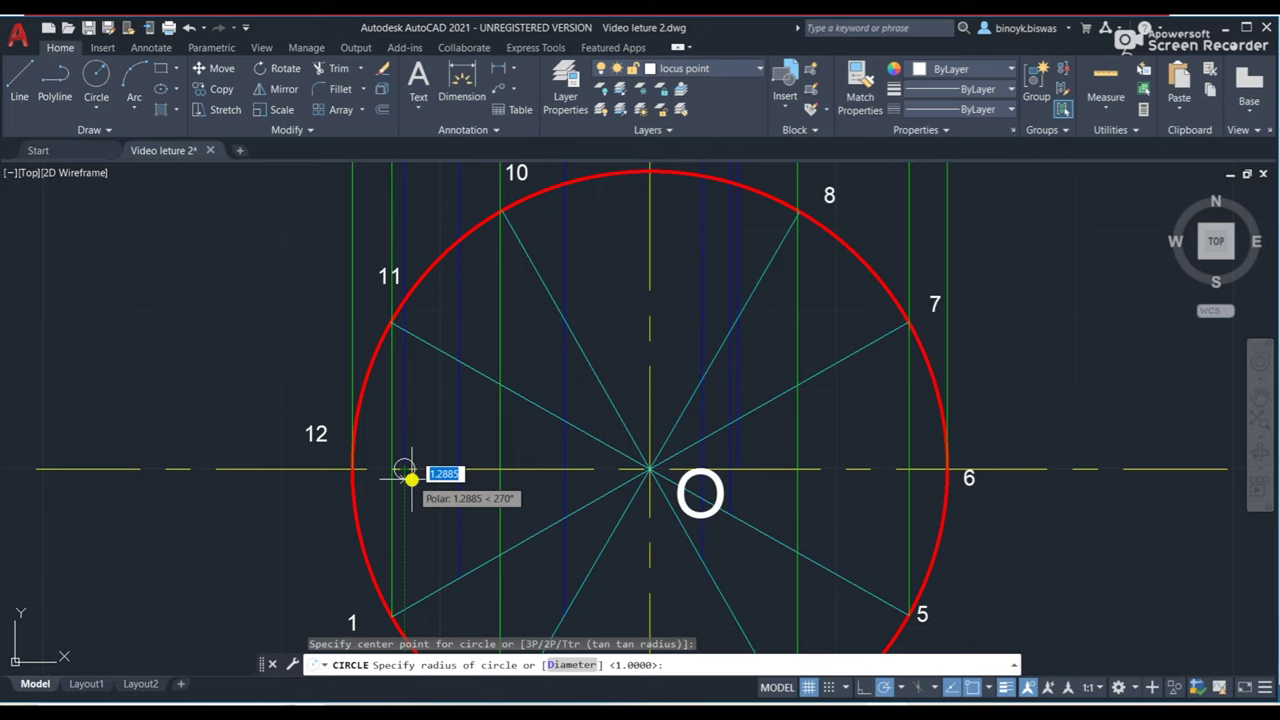
type("0.5")
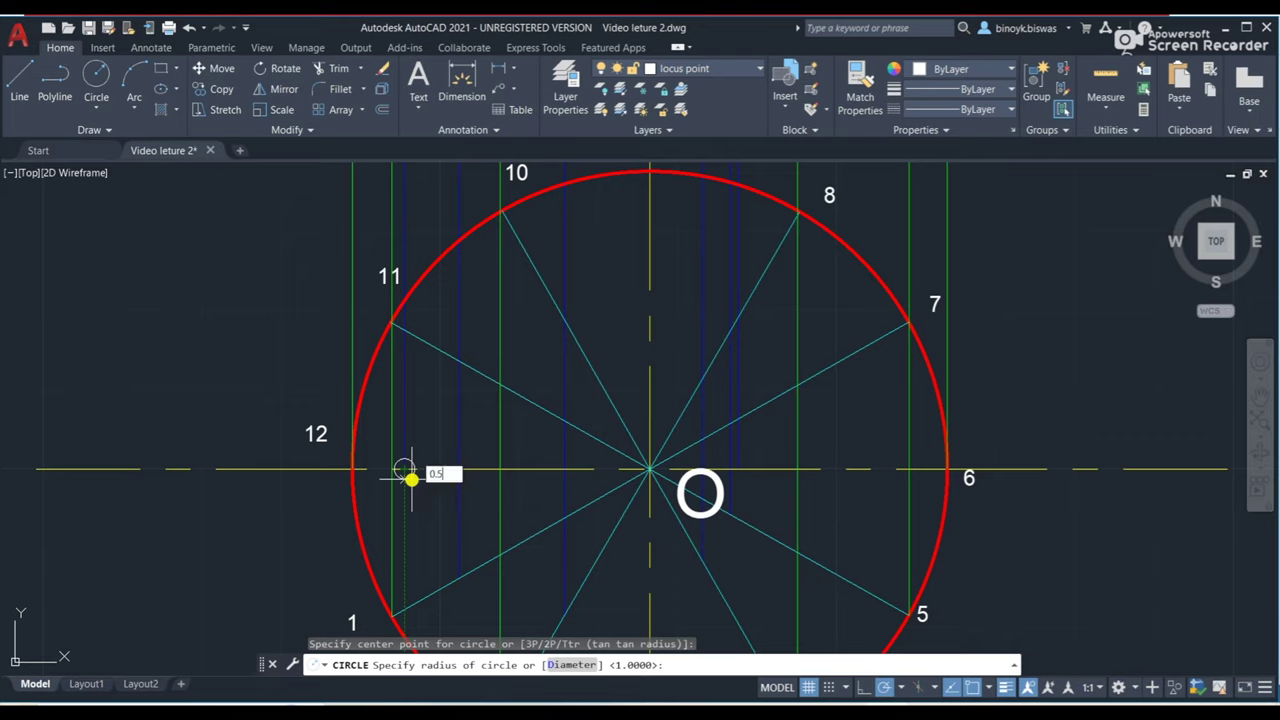
key("Return")
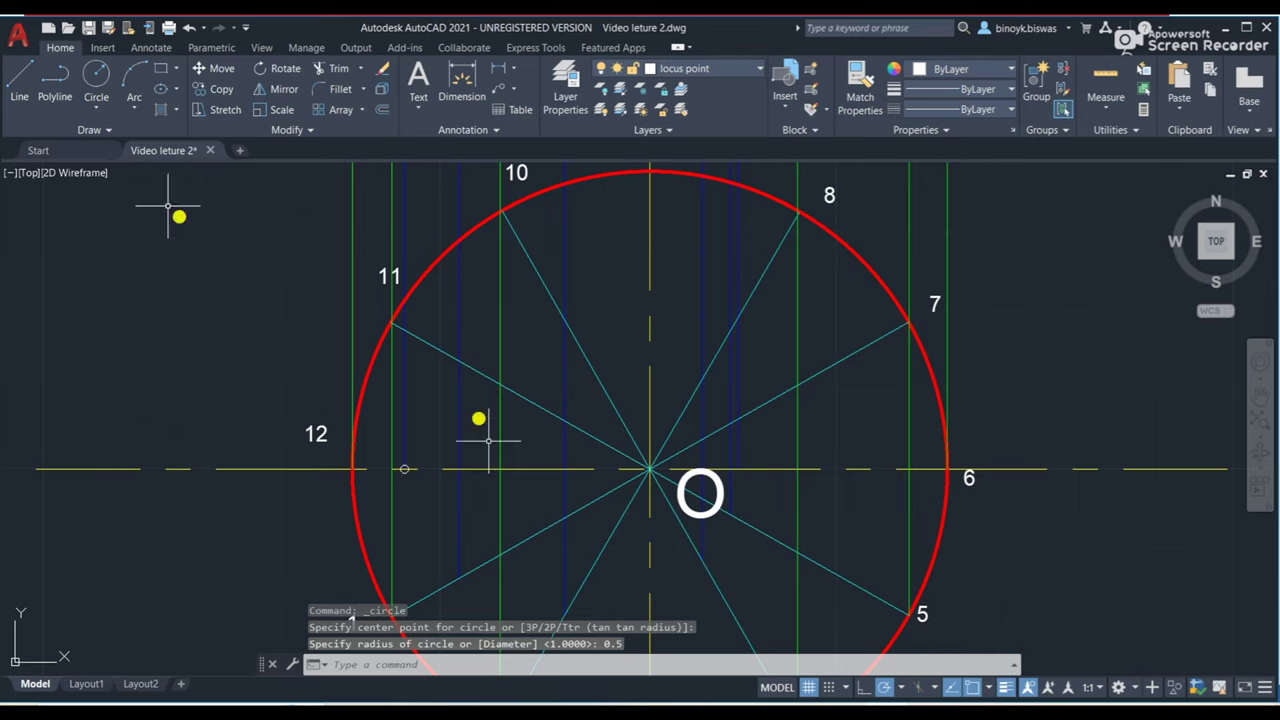
Add two more 0.5-radius marker circles, the last on radial line 11.
left_click(96, 74)
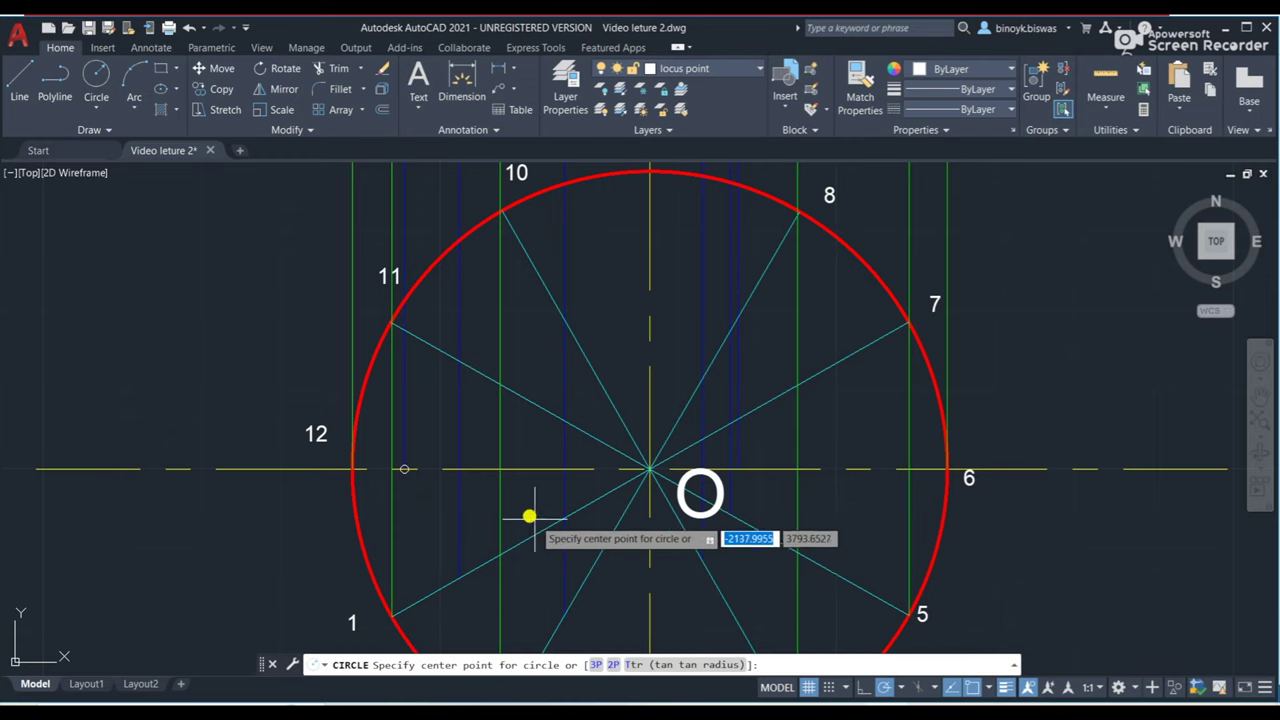
left_click(459, 577)
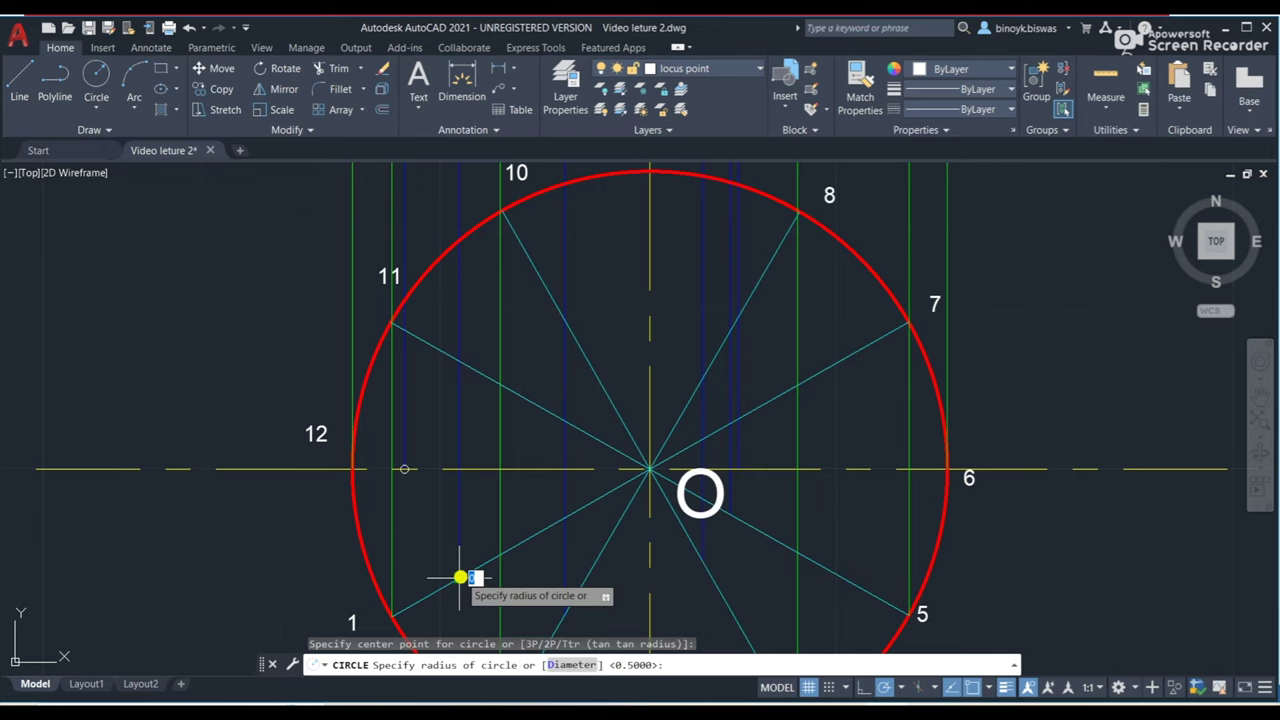
type("0.")
key("Return")
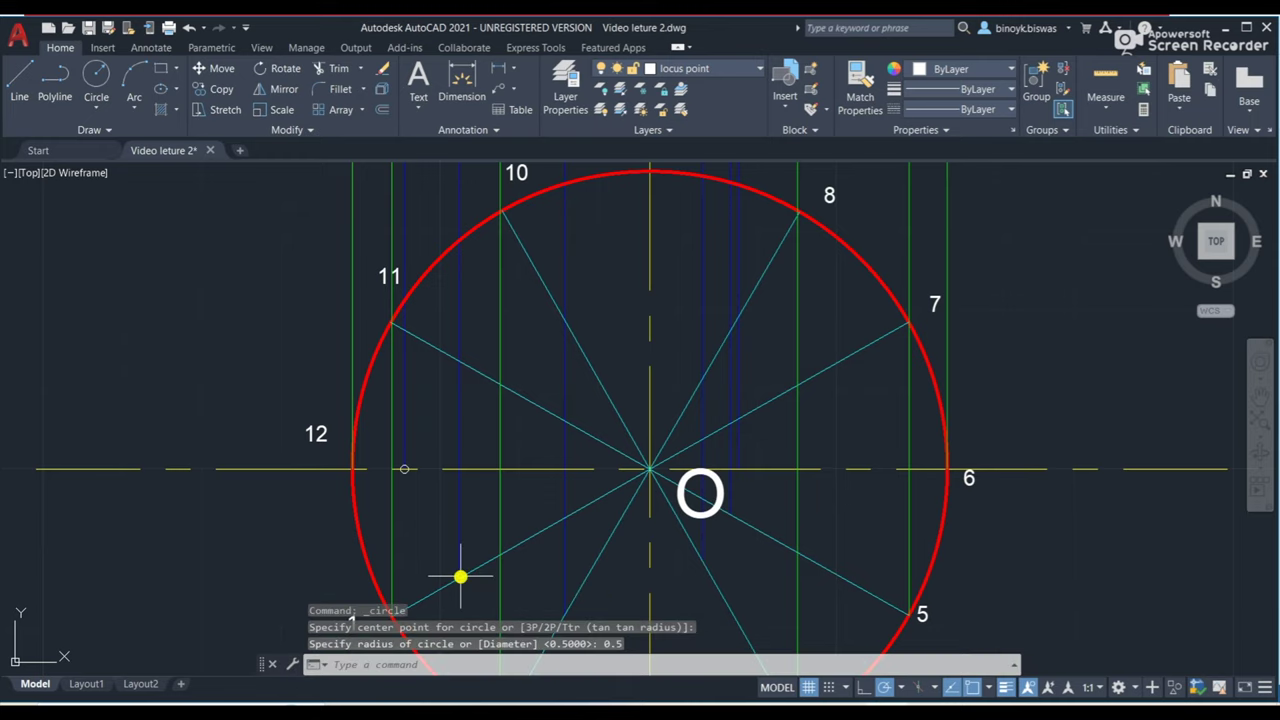
left_click(90, 75)
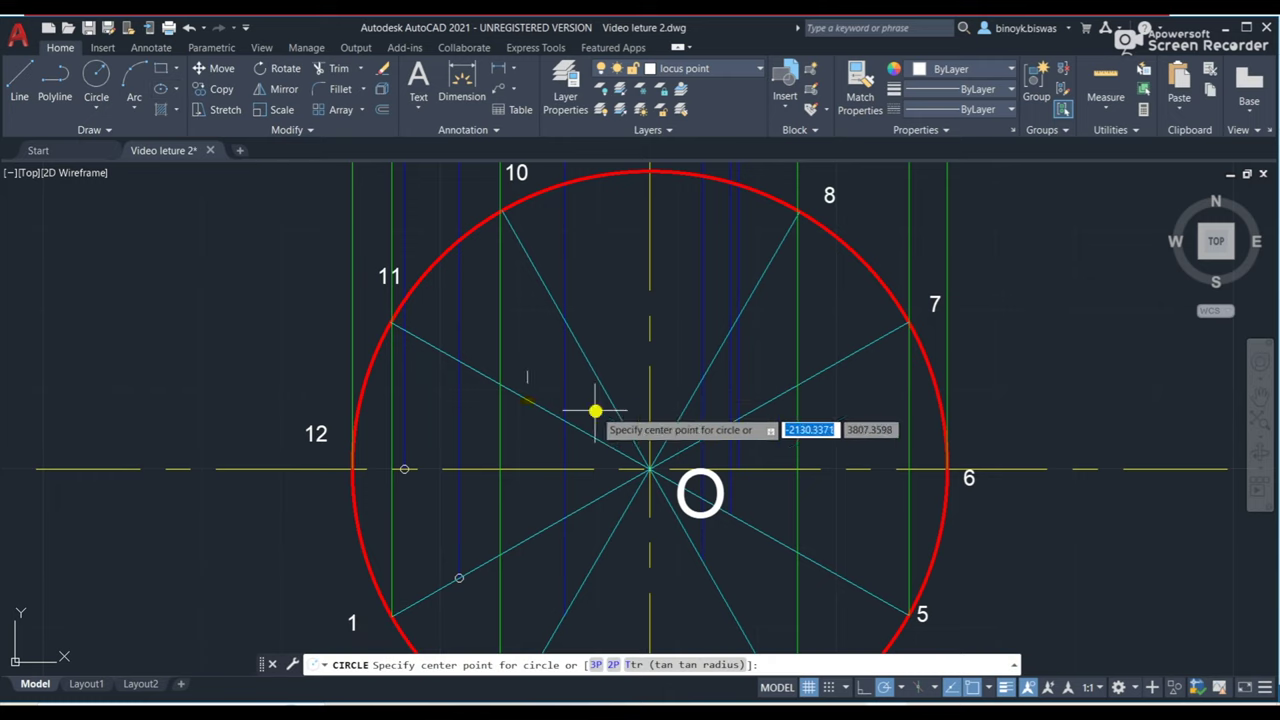
left_click(461, 364)
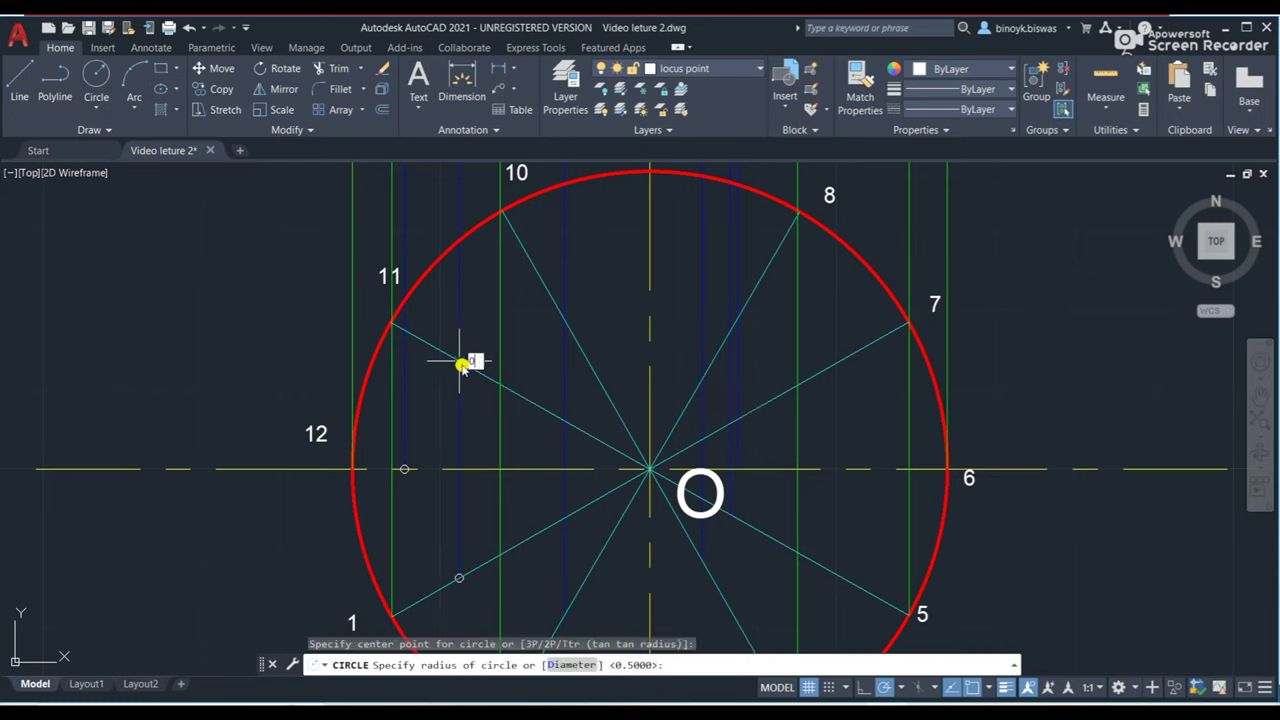
type("0.")
key("Return")
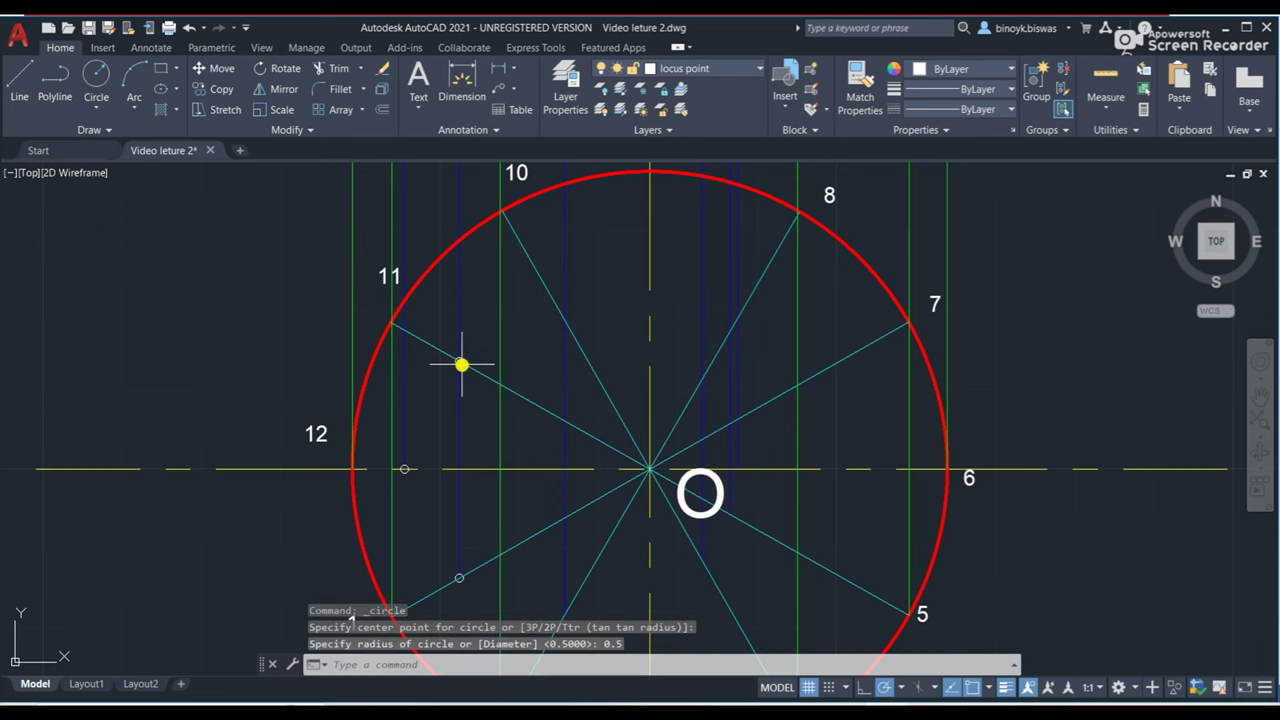
scroll(600, 458, "down", 2)
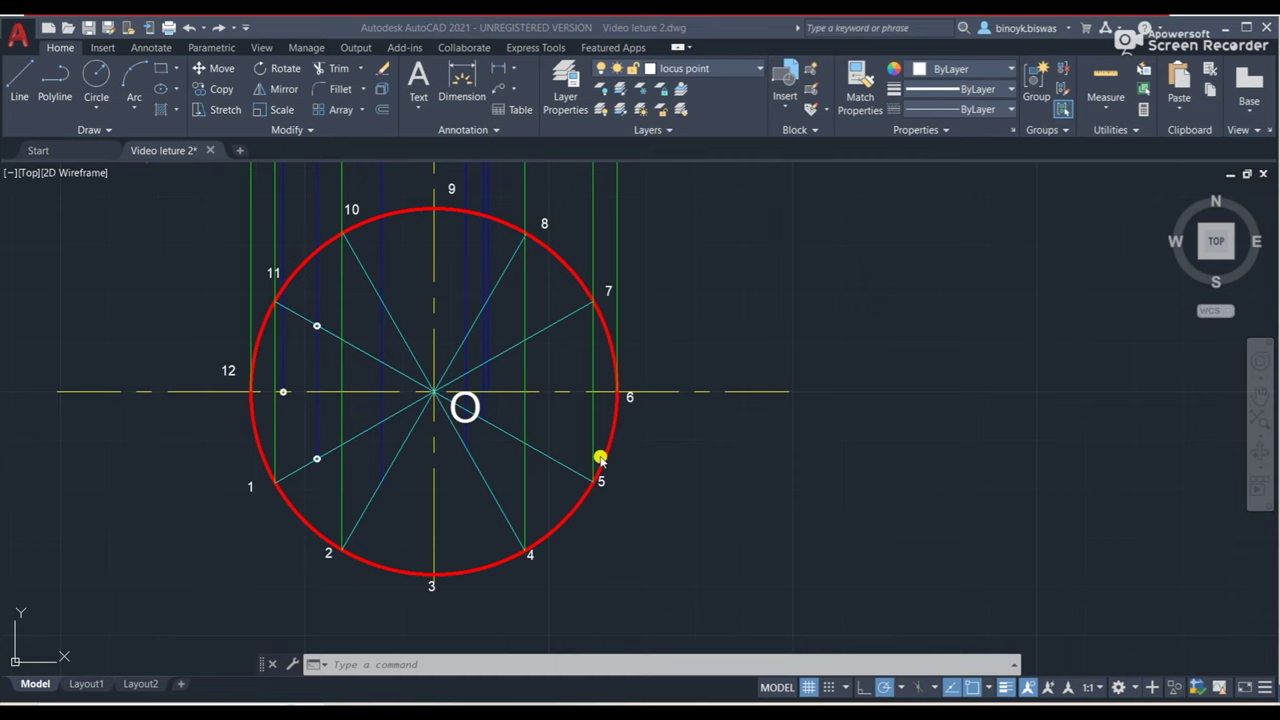
scroll(351, 464, "up", 4)
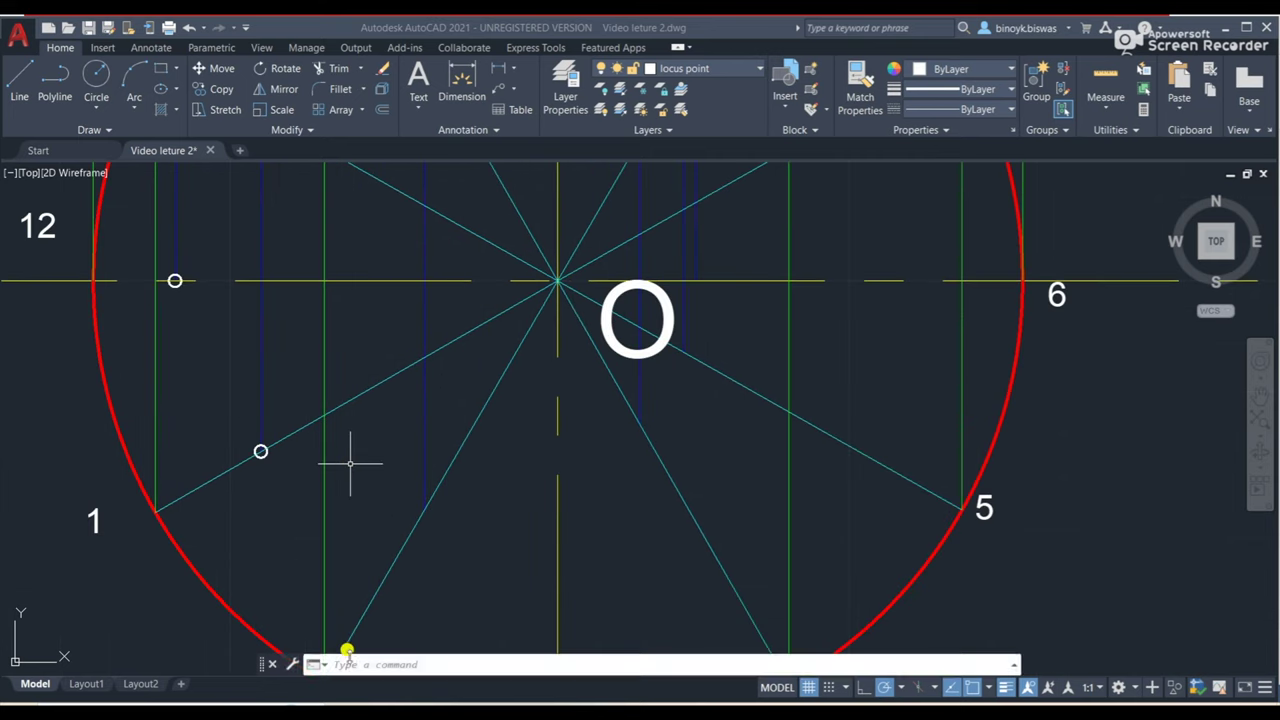
Copy the small marker circle onto four lower locus points of the top view.
left_click(261, 452)
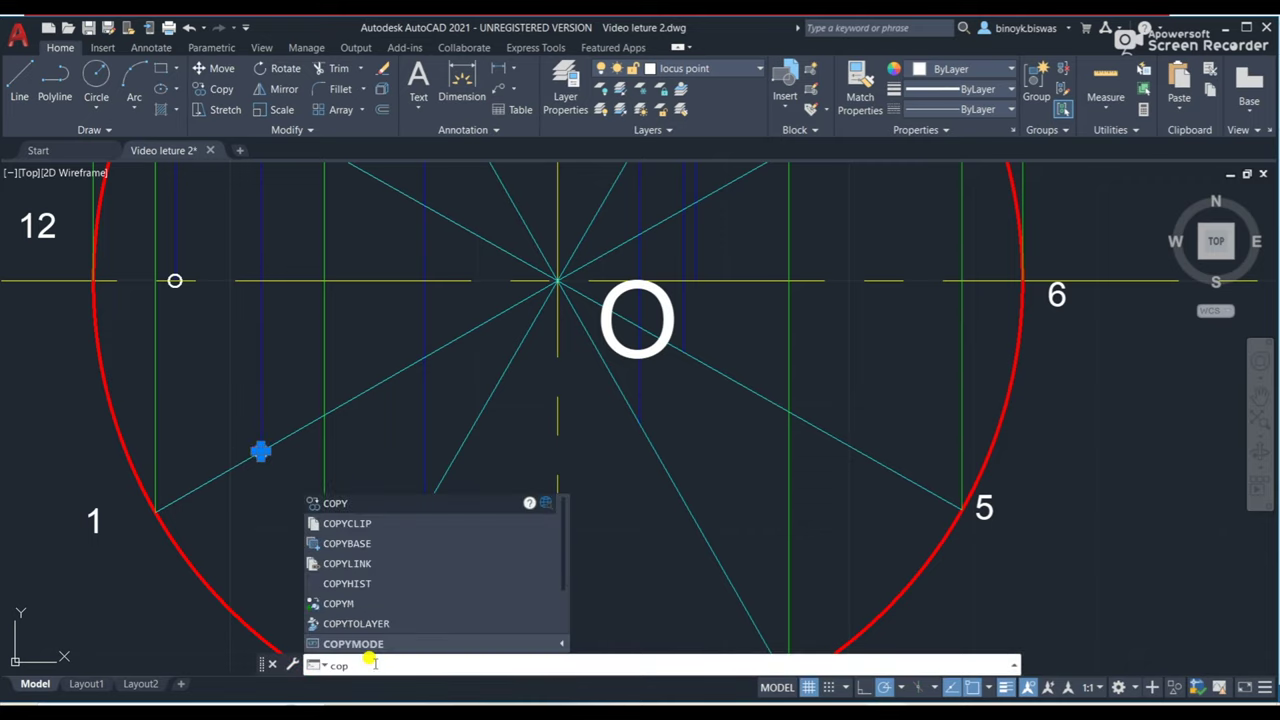
left_click(354, 505)
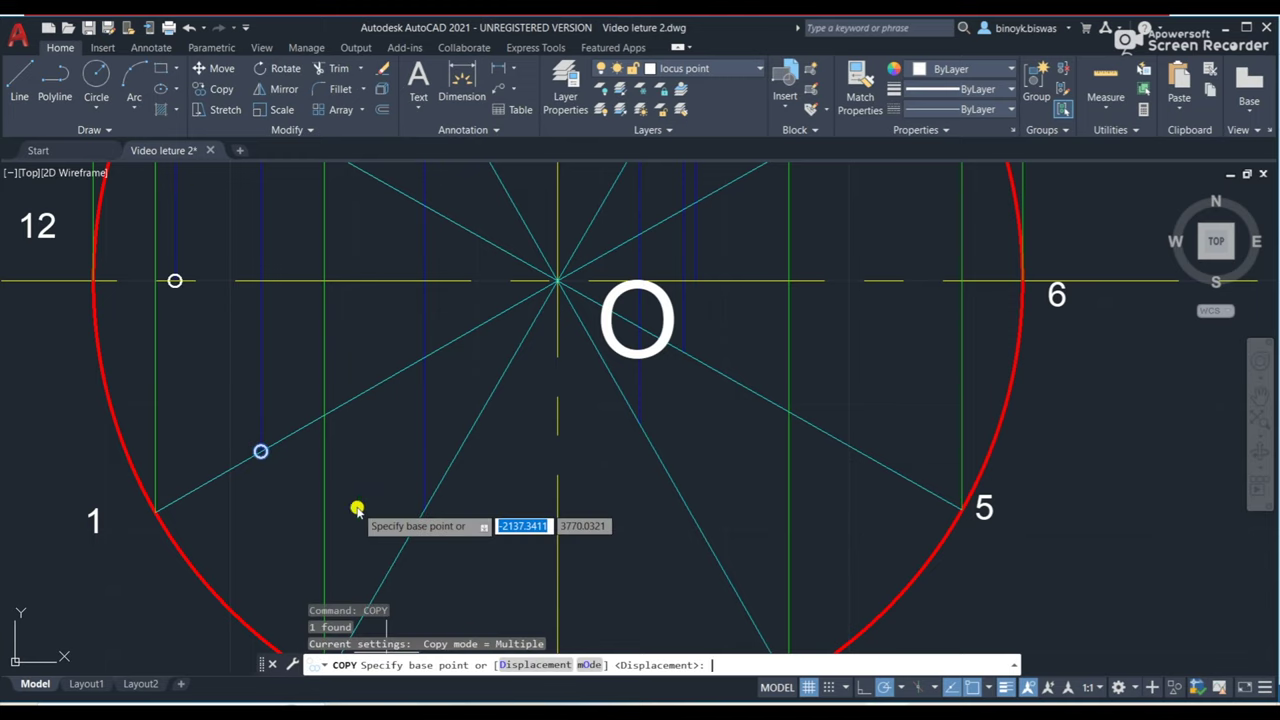
left_click(261, 451)
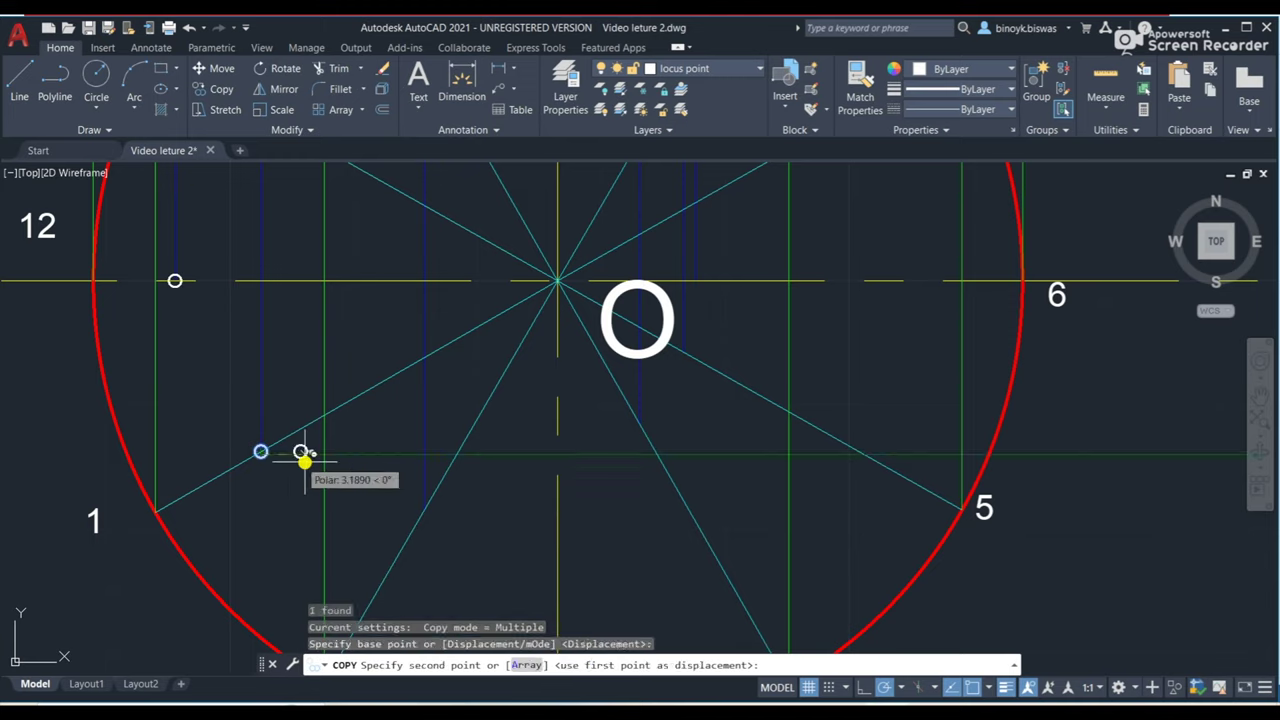
left_click(424, 508)
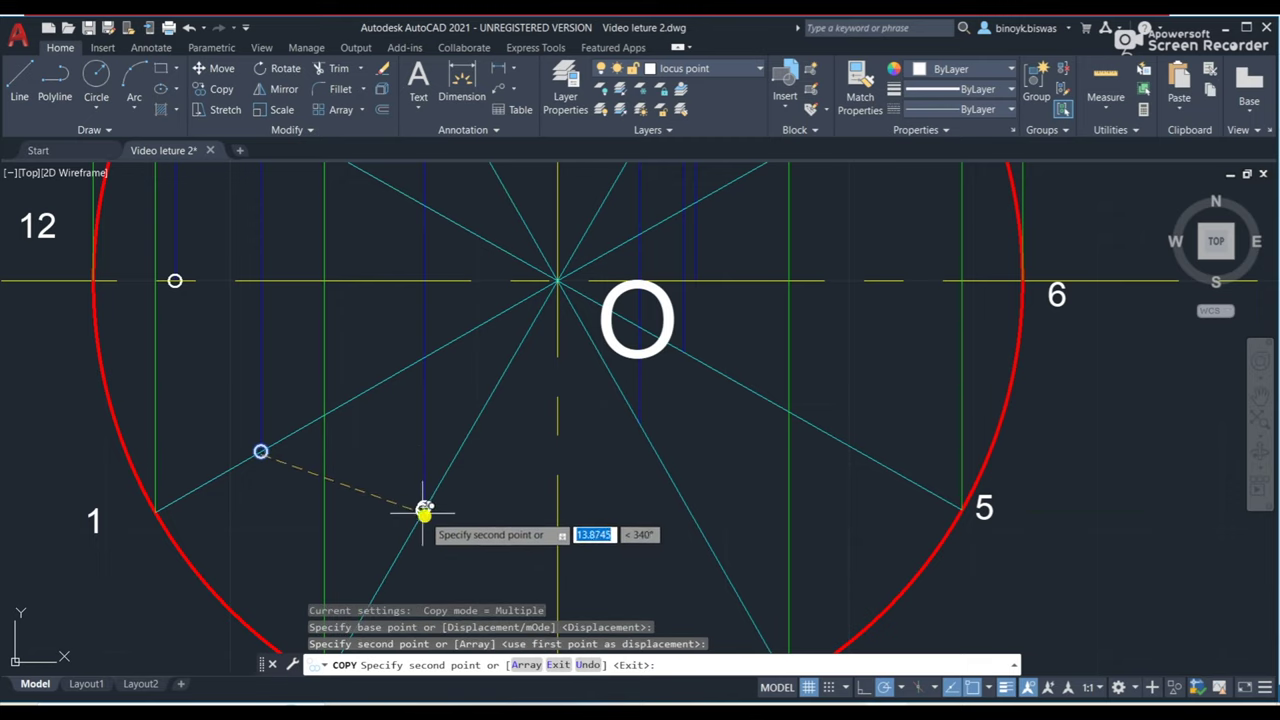
left_click(642, 419)
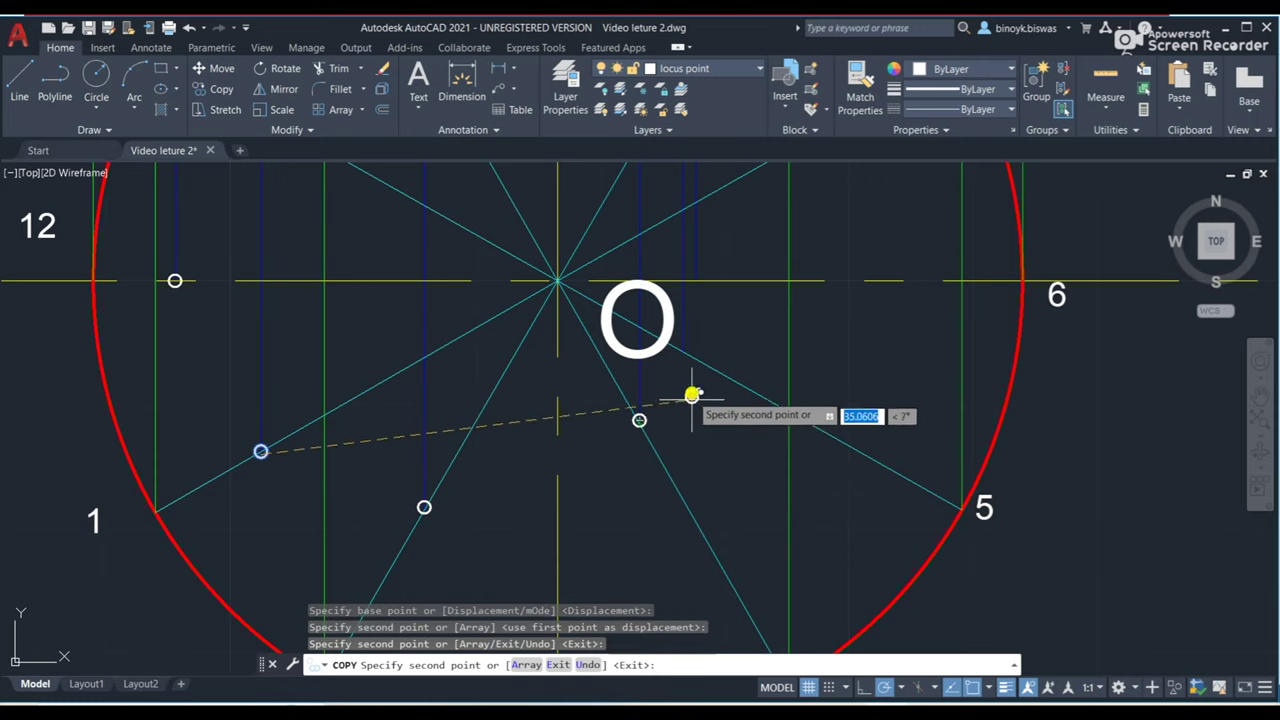
left_click(683, 350)
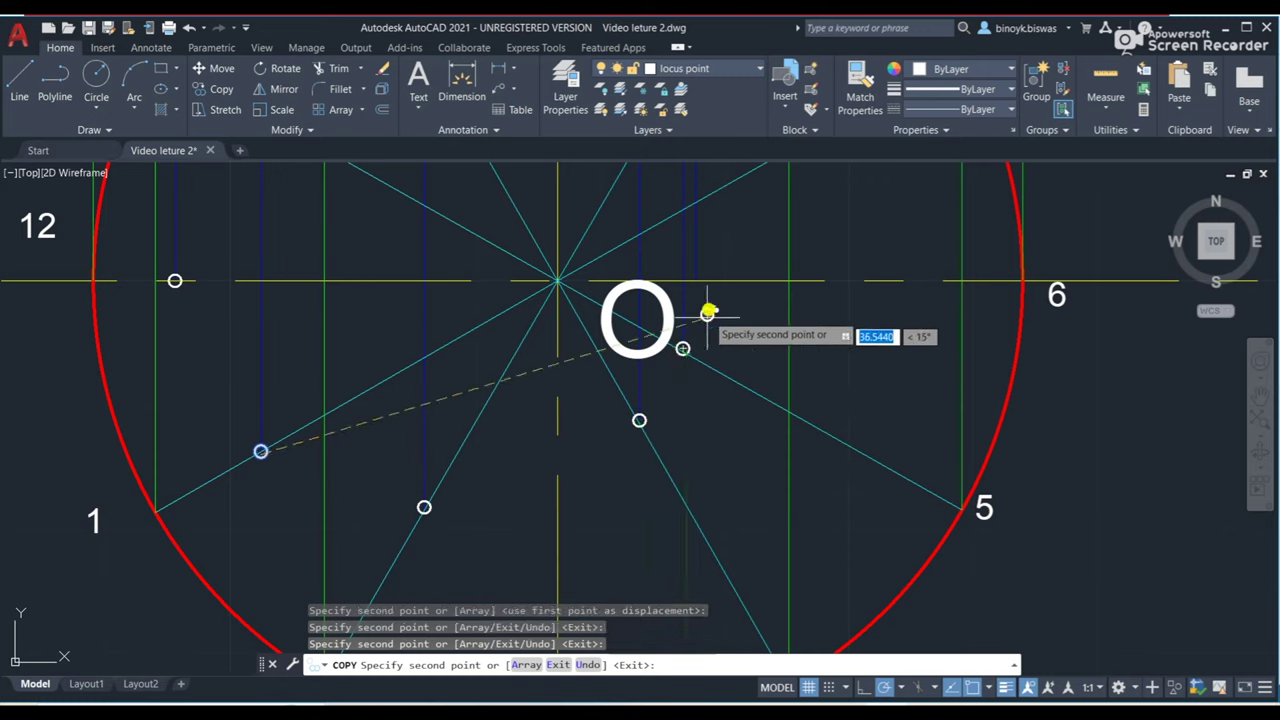
left_click(696, 279)
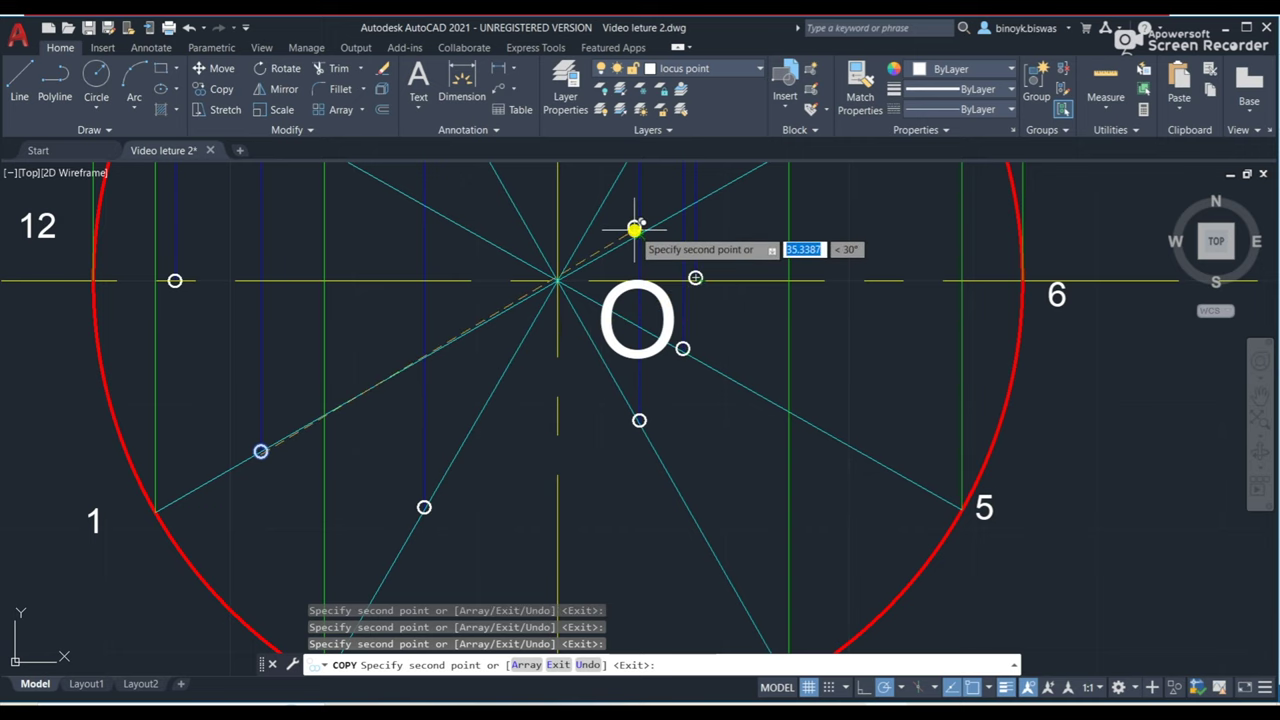
Place further marker copies on the upper locus points, including the one near line 10.
mouse_move(635, 229)
middle_mouse_down()
mouse_move(646, 310)
mouse_move(625, 481)
mouse_move(634, 440)
middle_mouse_up()
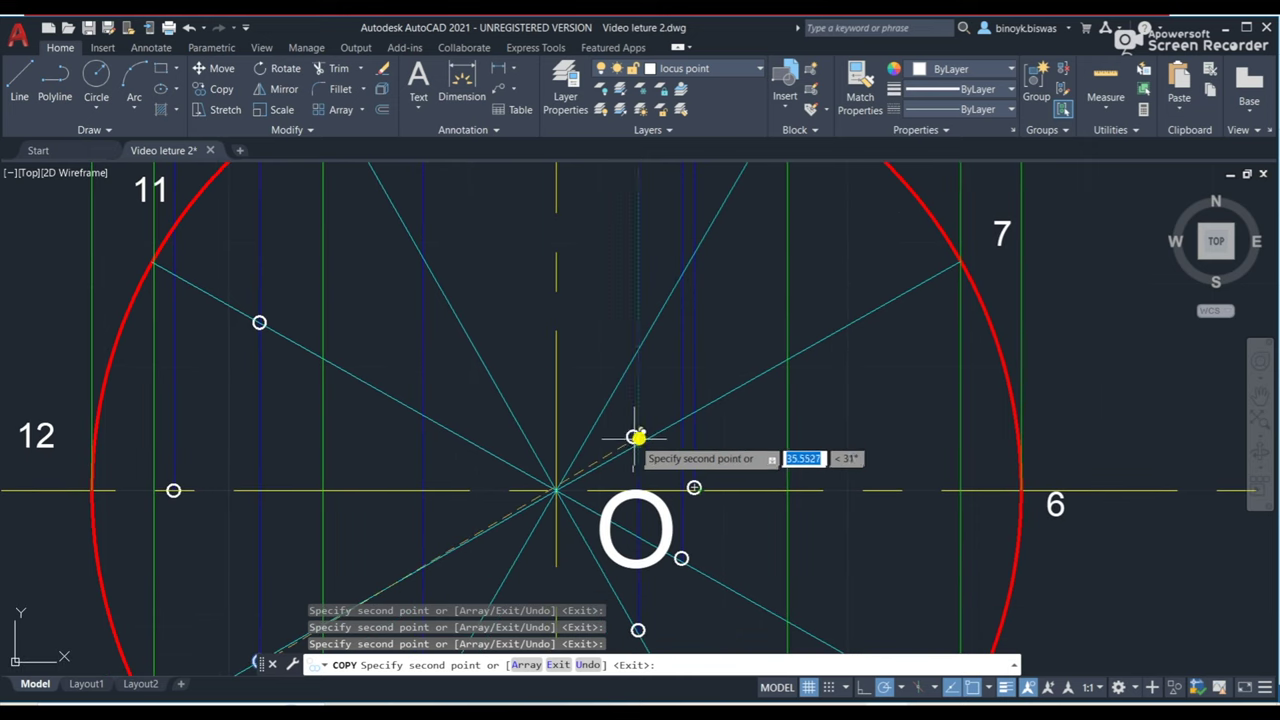
left_click(640, 348)
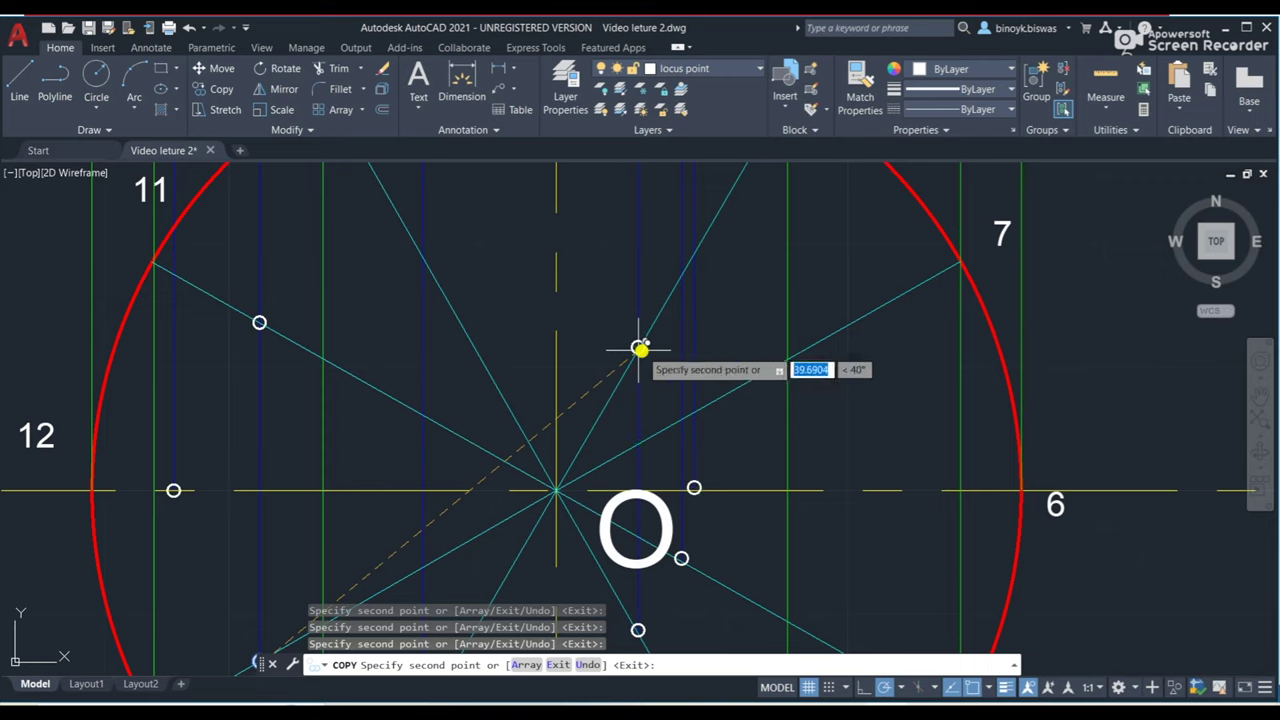
left_click(681, 416)
scroll(438, 275, "down", 2)
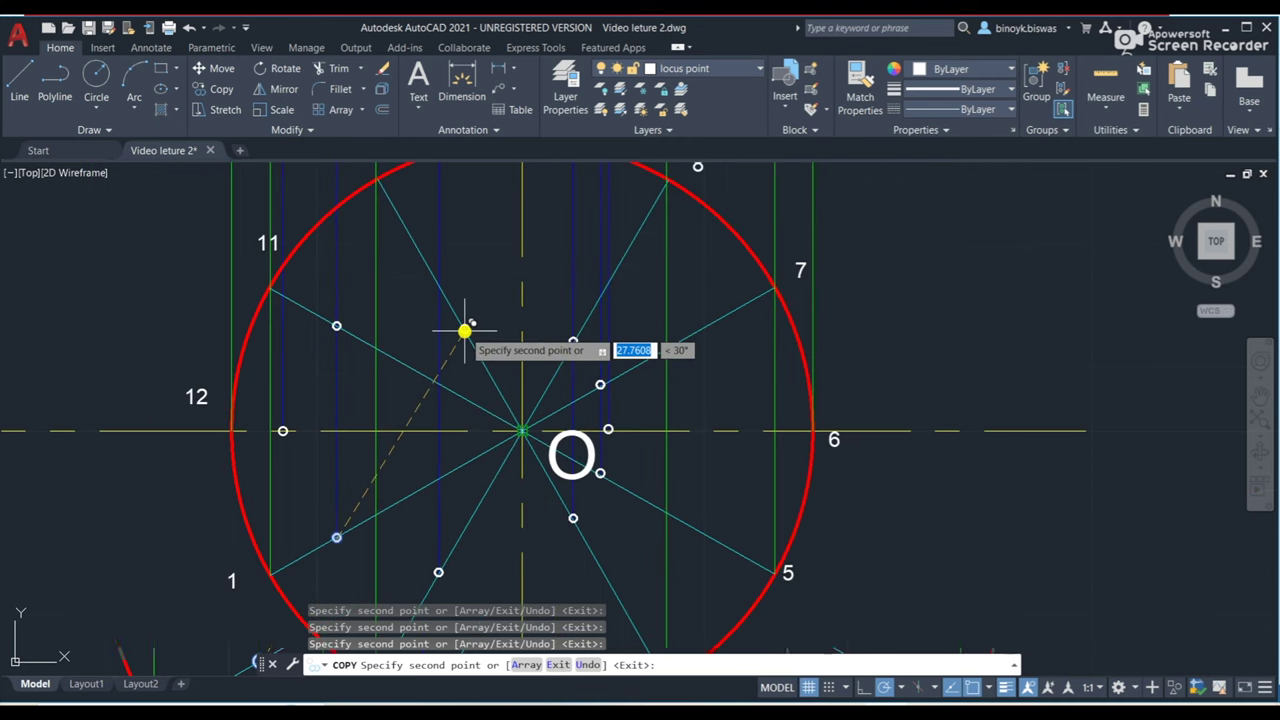
left_click(438, 284)
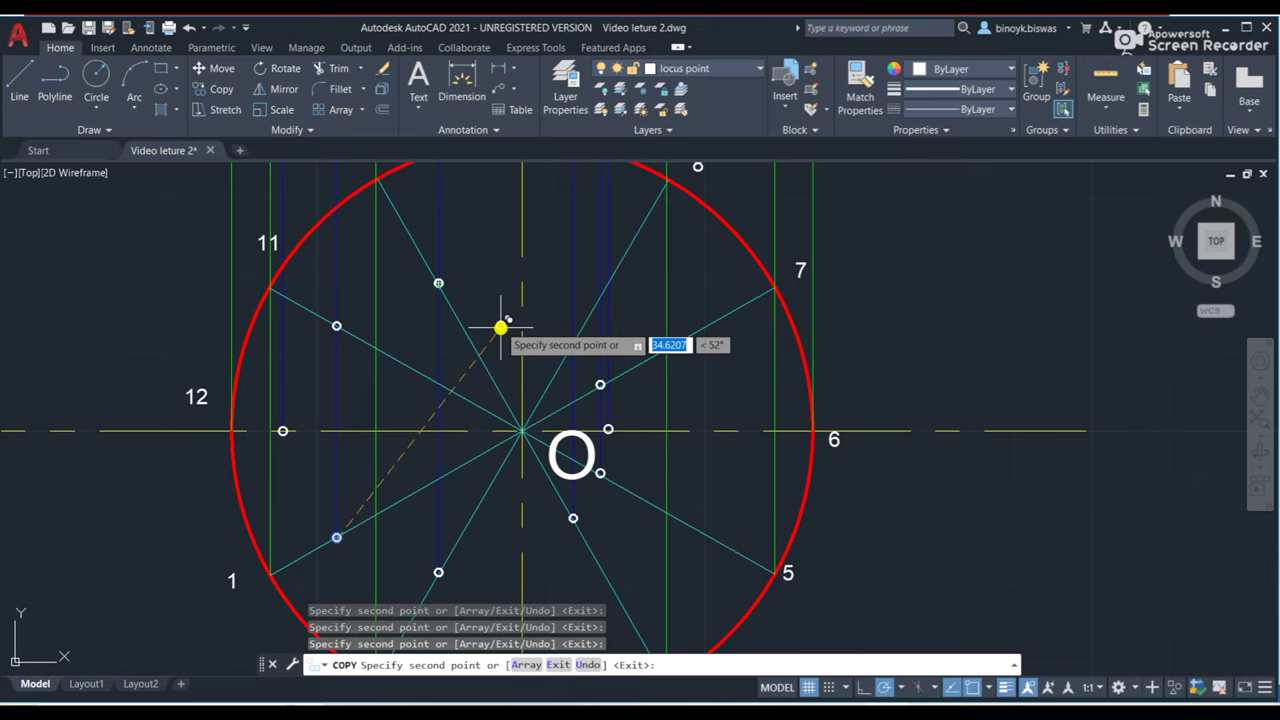
key("Return")
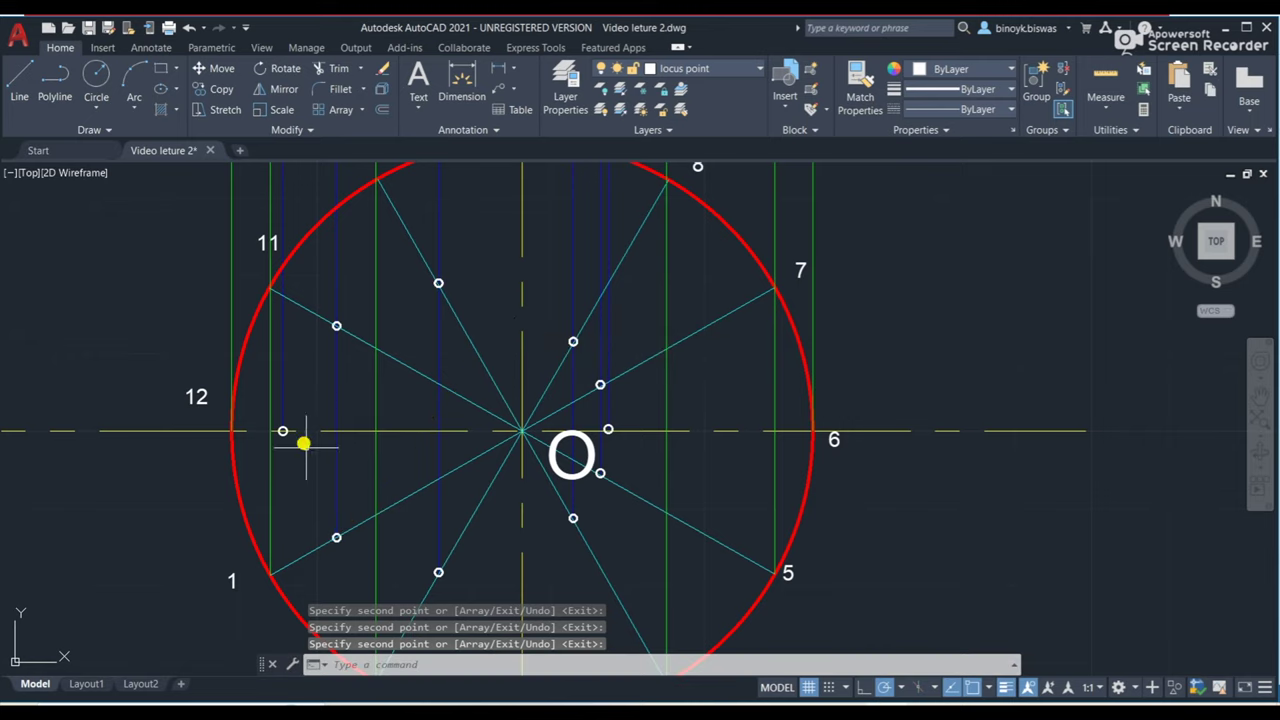
Zoom and pan out to show the cone's front view and reference line above the top view.
scroll(622, 389, "down", 2)
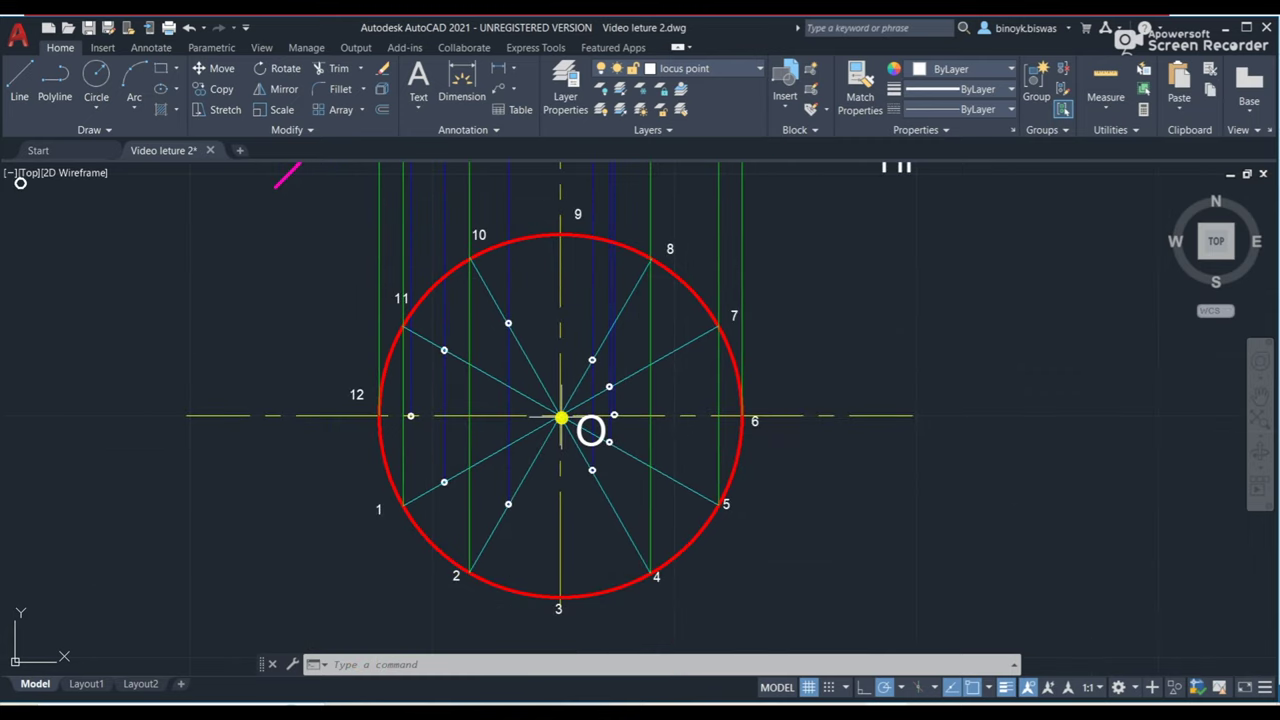
scroll(626, 367, "up", 4)
scroll(620, 360, "down", 6)
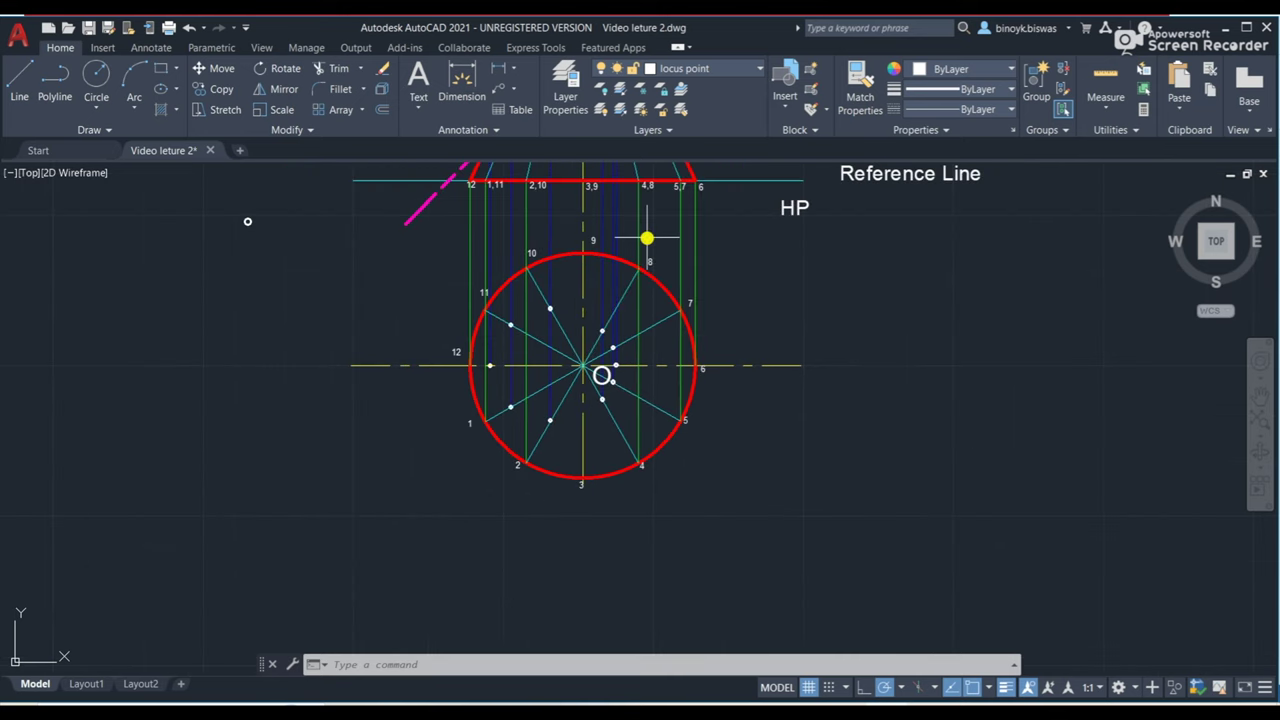
middle_click_drag(647, 238, 631, 397)
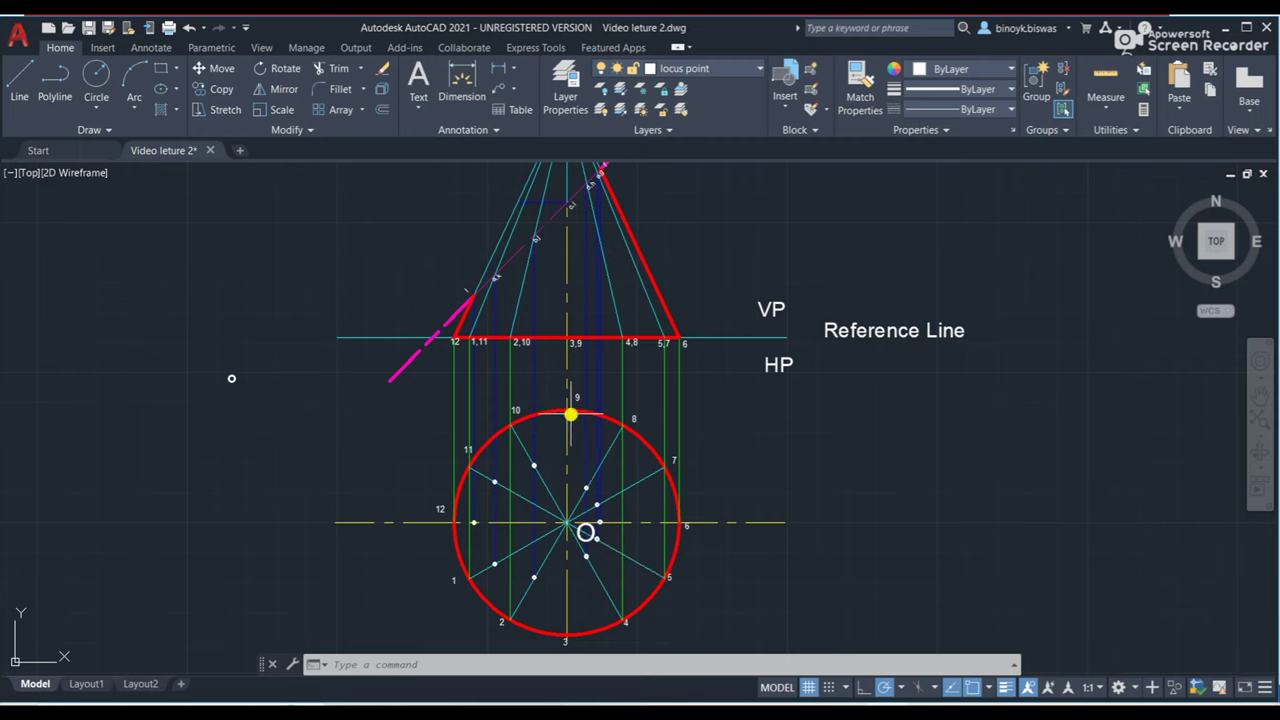
mouse_move(570, 412)
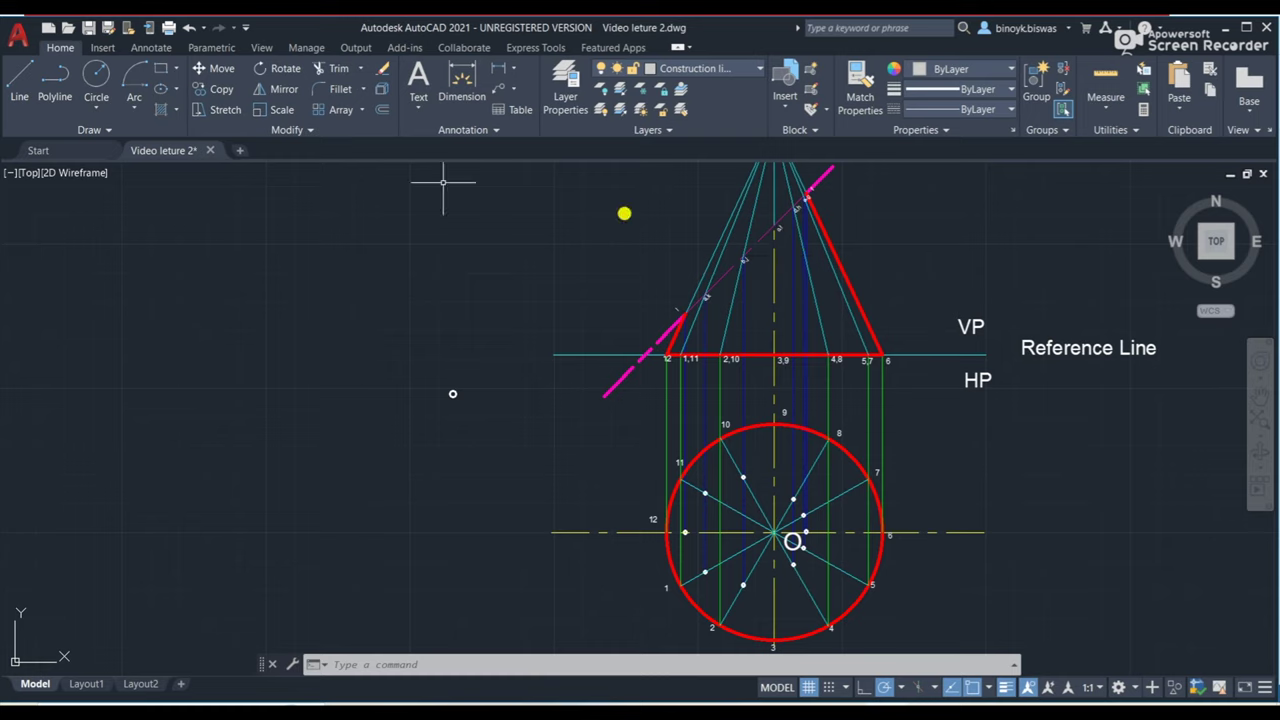
Draw a projector from the cutting-plane point on the axis left, then down to the top view's horizontal centreline.
left_click(13, 75)
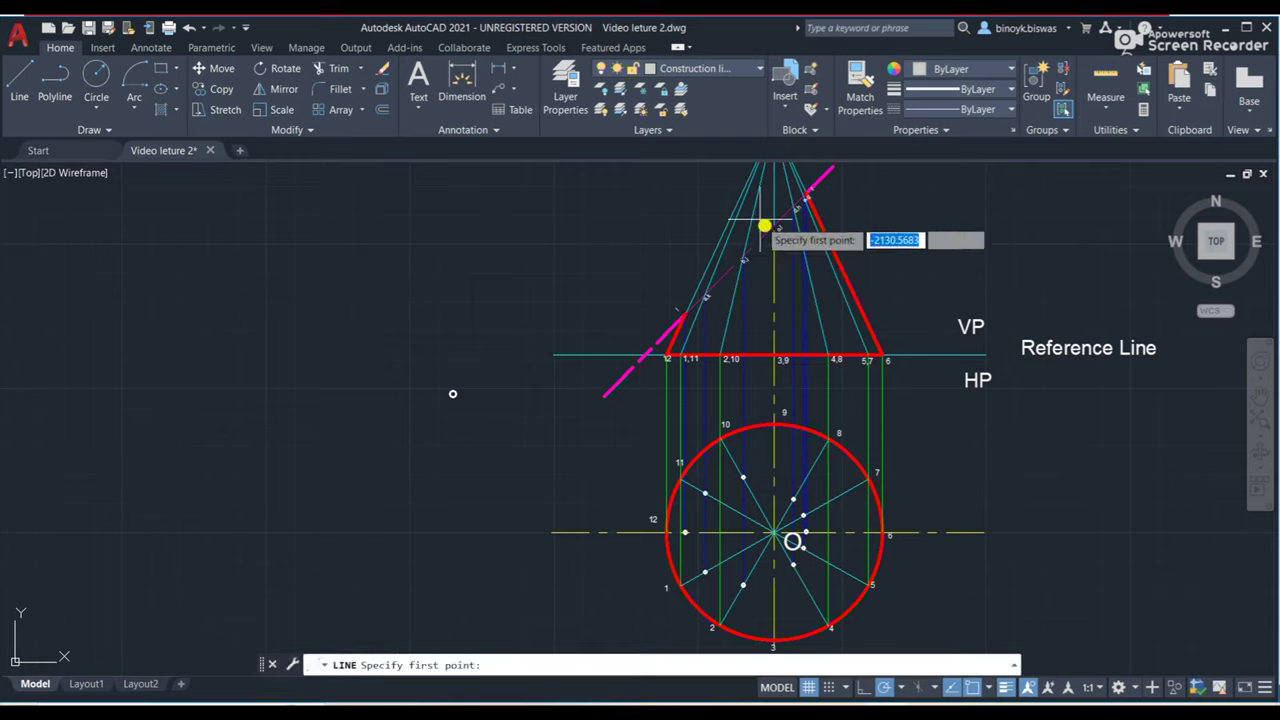
left_click(774, 231)
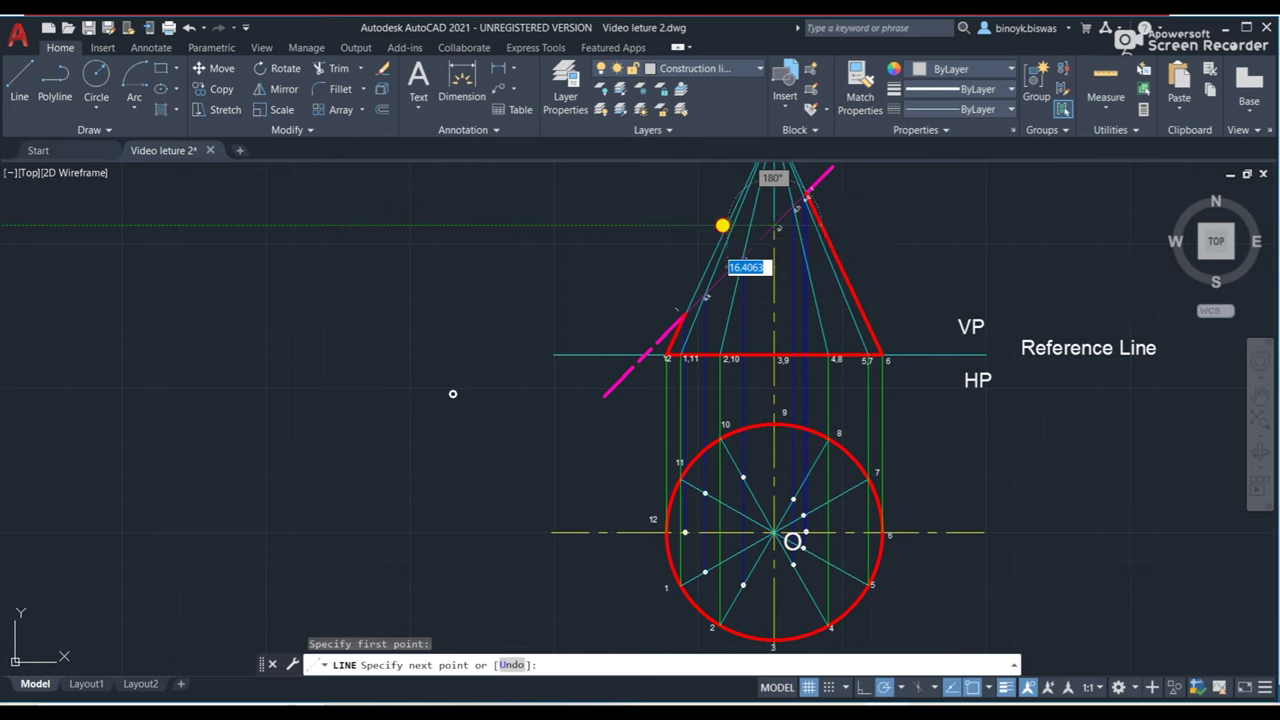
left_click(722, 226)
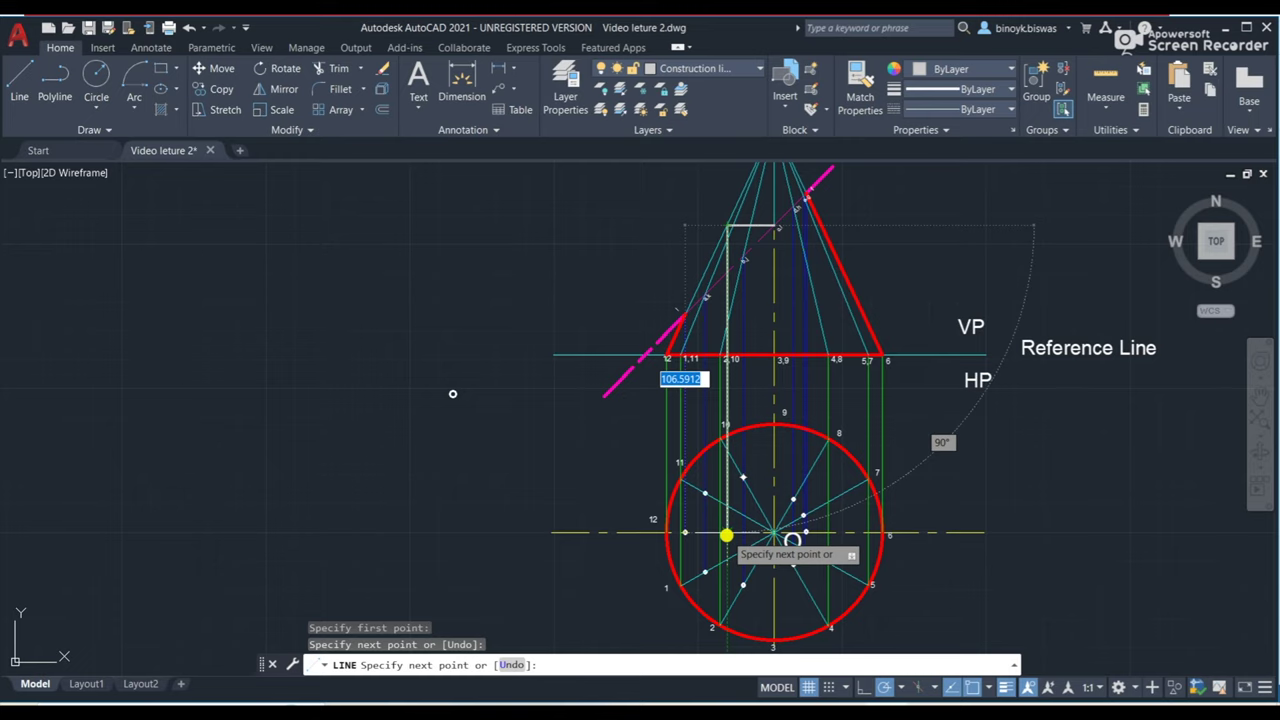
left_click(726, 535)
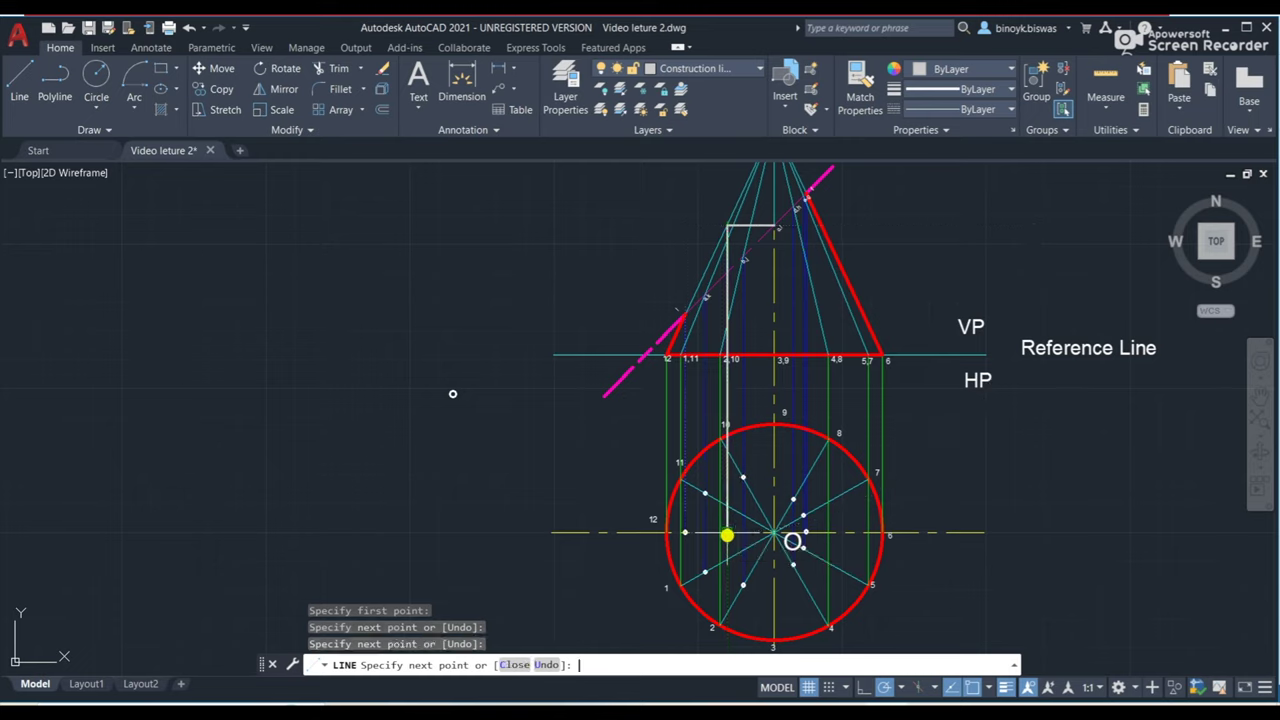
key("Return")
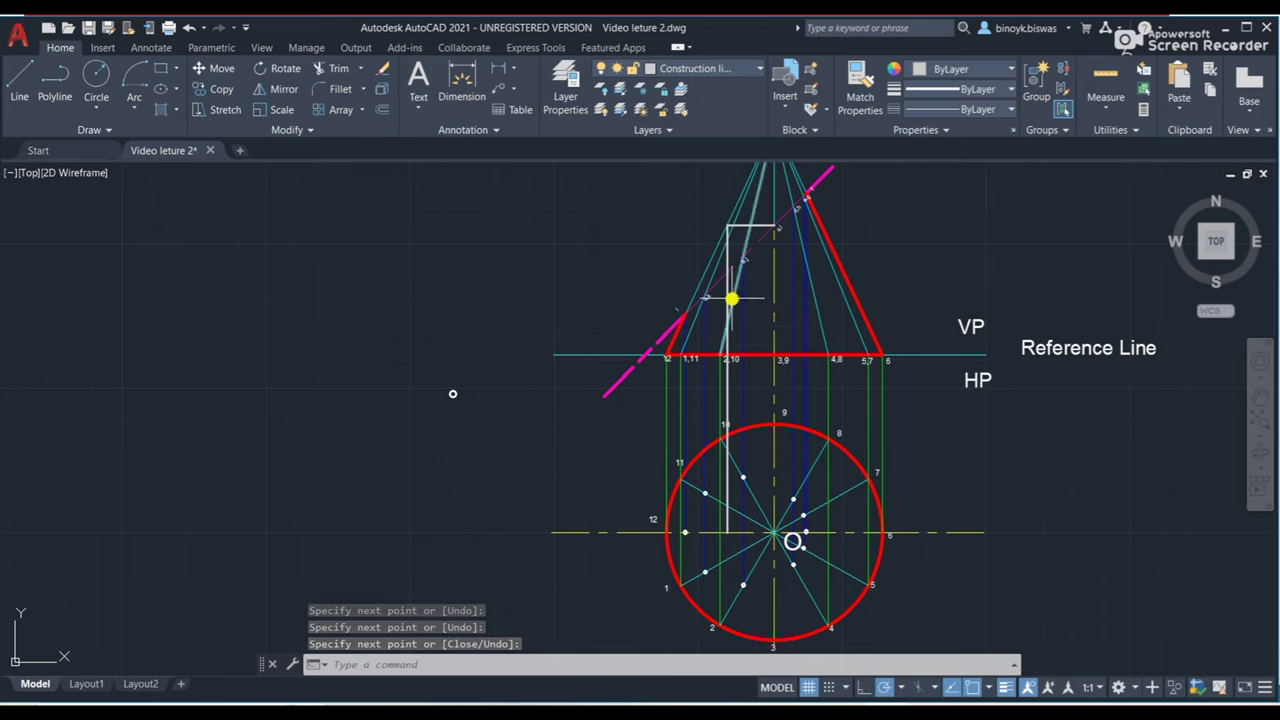
left_click(126, 80)
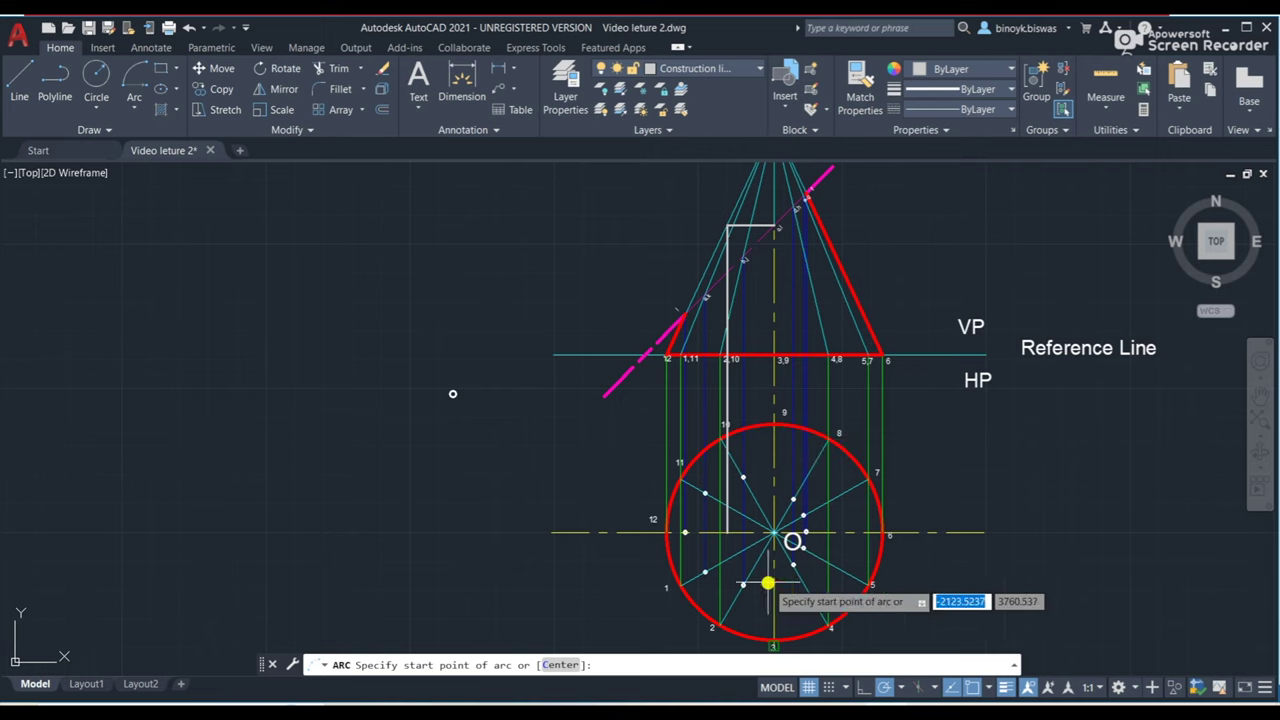
Draw an arc about top-view centre O from the projector to the vertical centreline, cancelling a second arc.
left_click(727, 535)
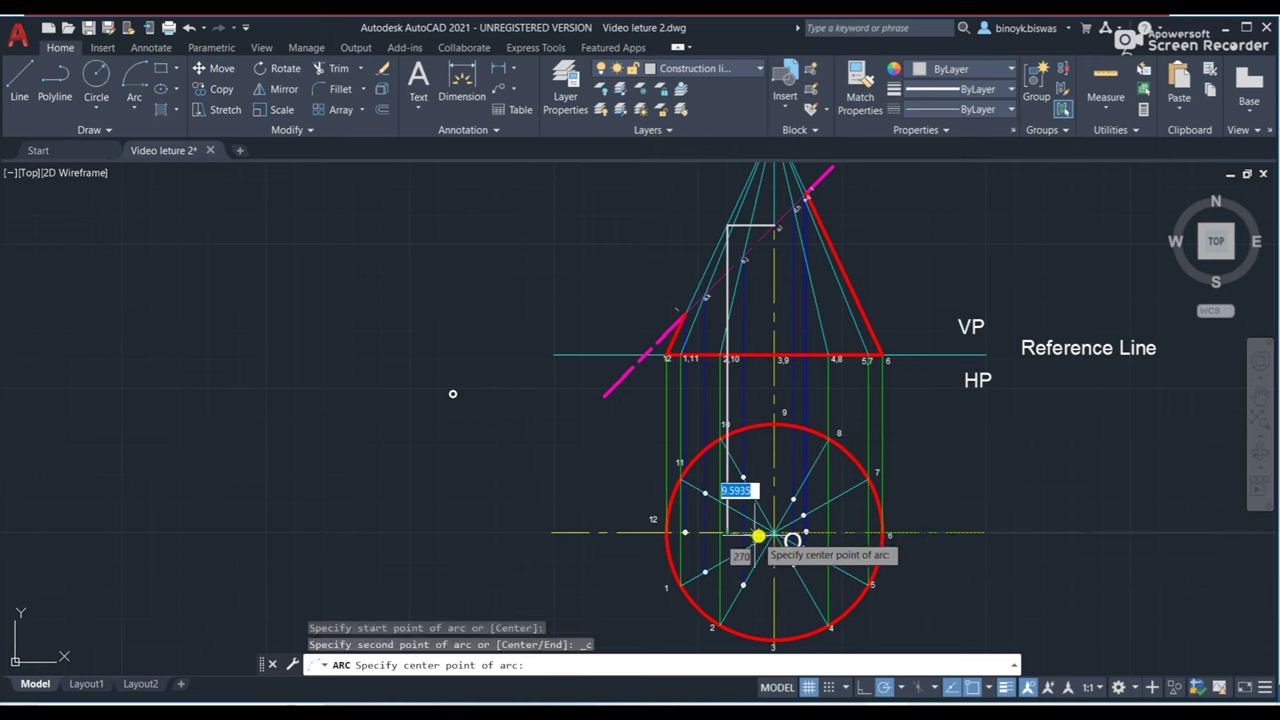
left_click(778, 537)
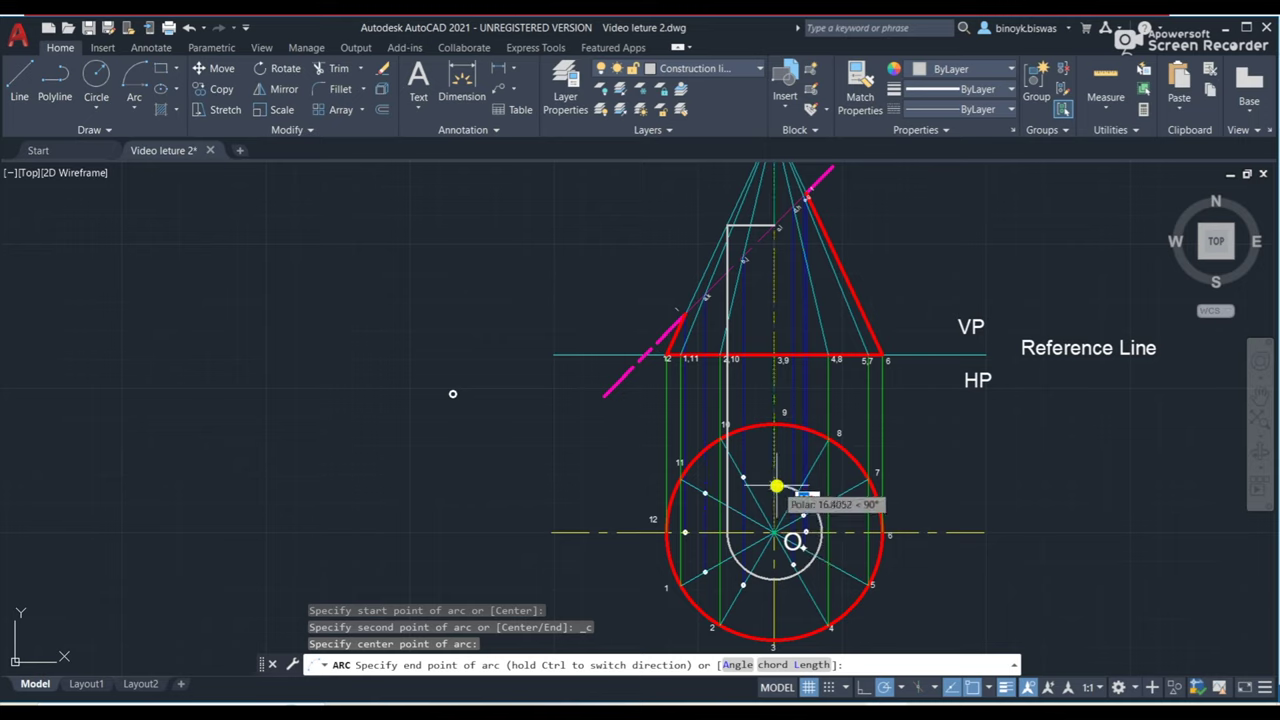
left_click(776, 486)
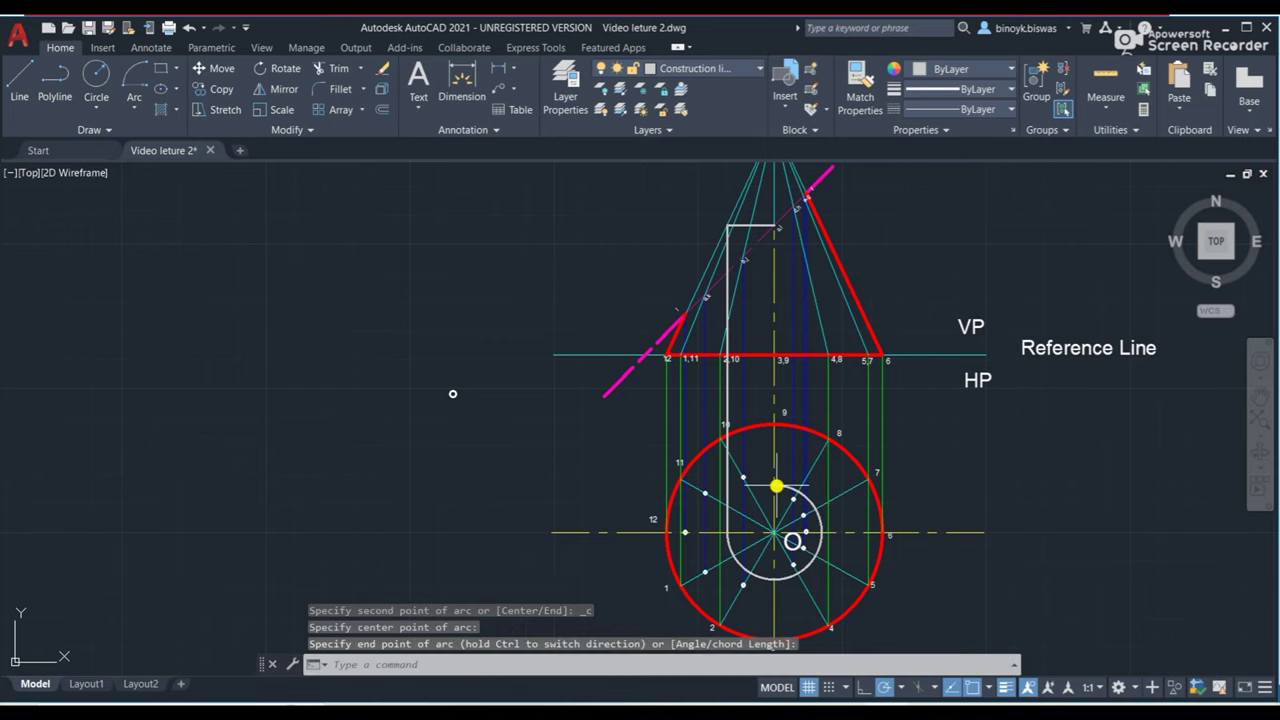
type("arc")
key("Return")
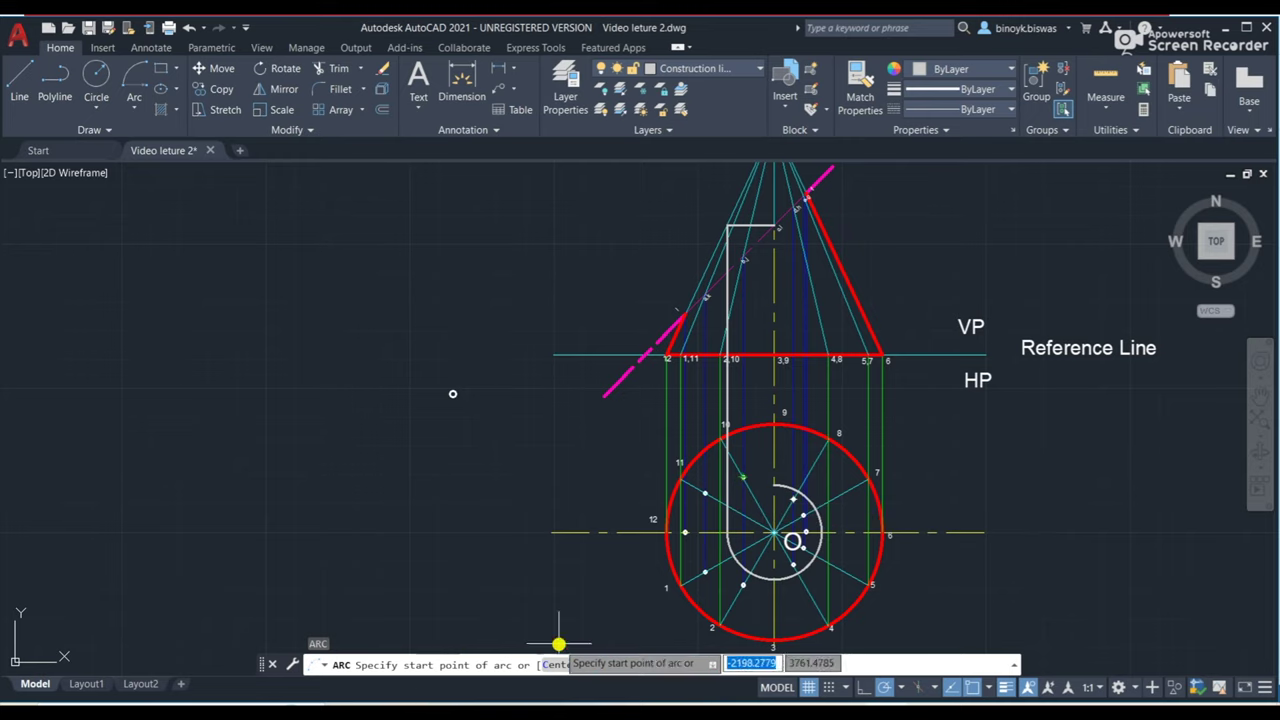
key("Escape")
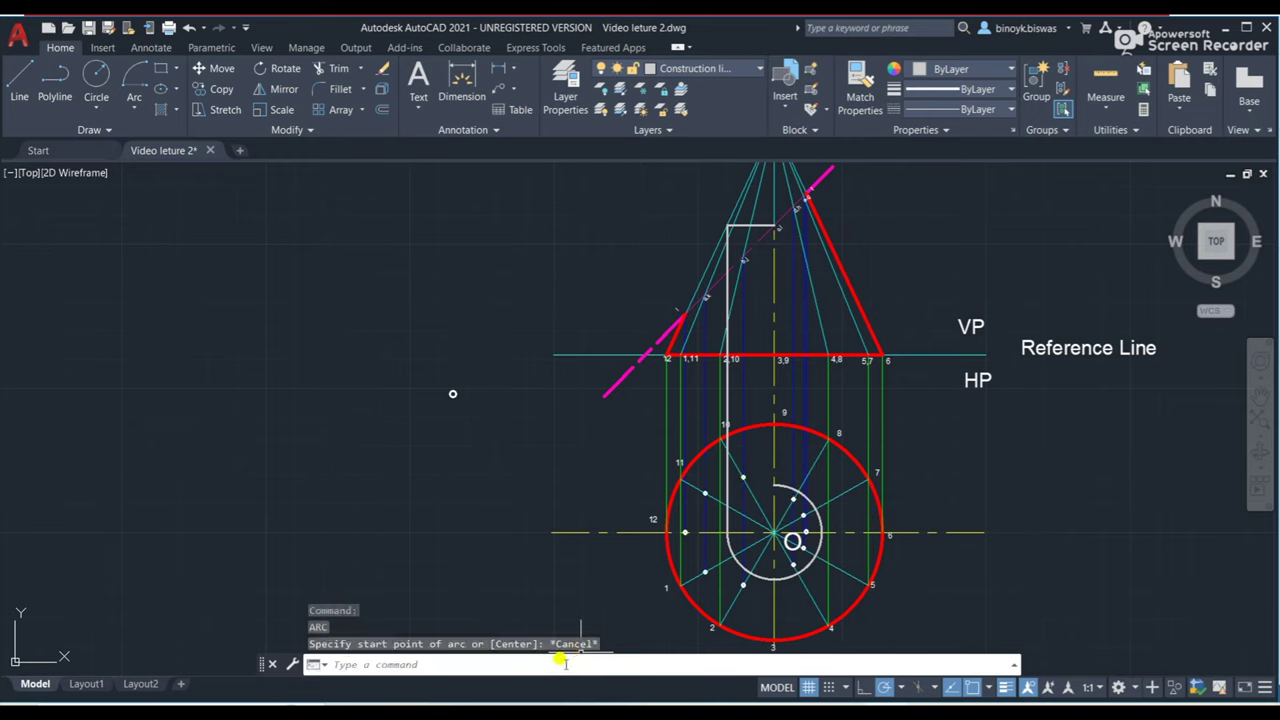
Copy the line-10 locus point to the top of the white arc on the vertical centre line.
scroll(785, 495, "up", 5)
left_click(677, 451)
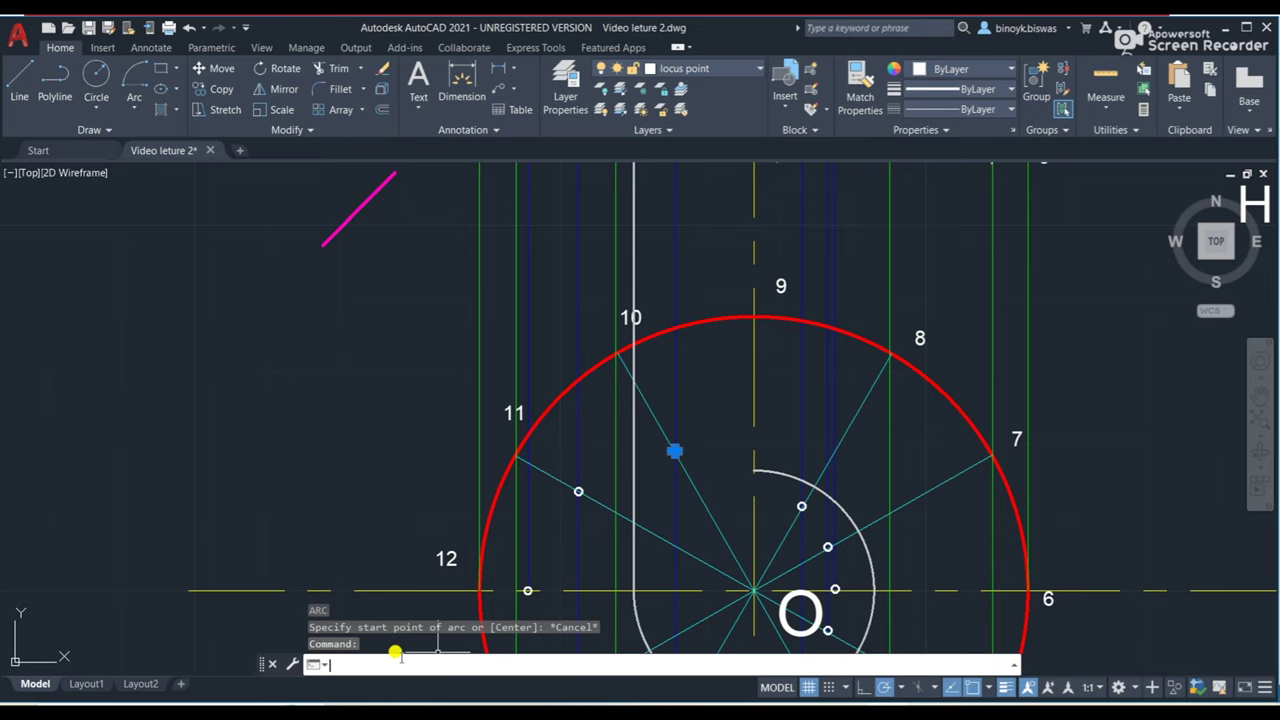
type("co")
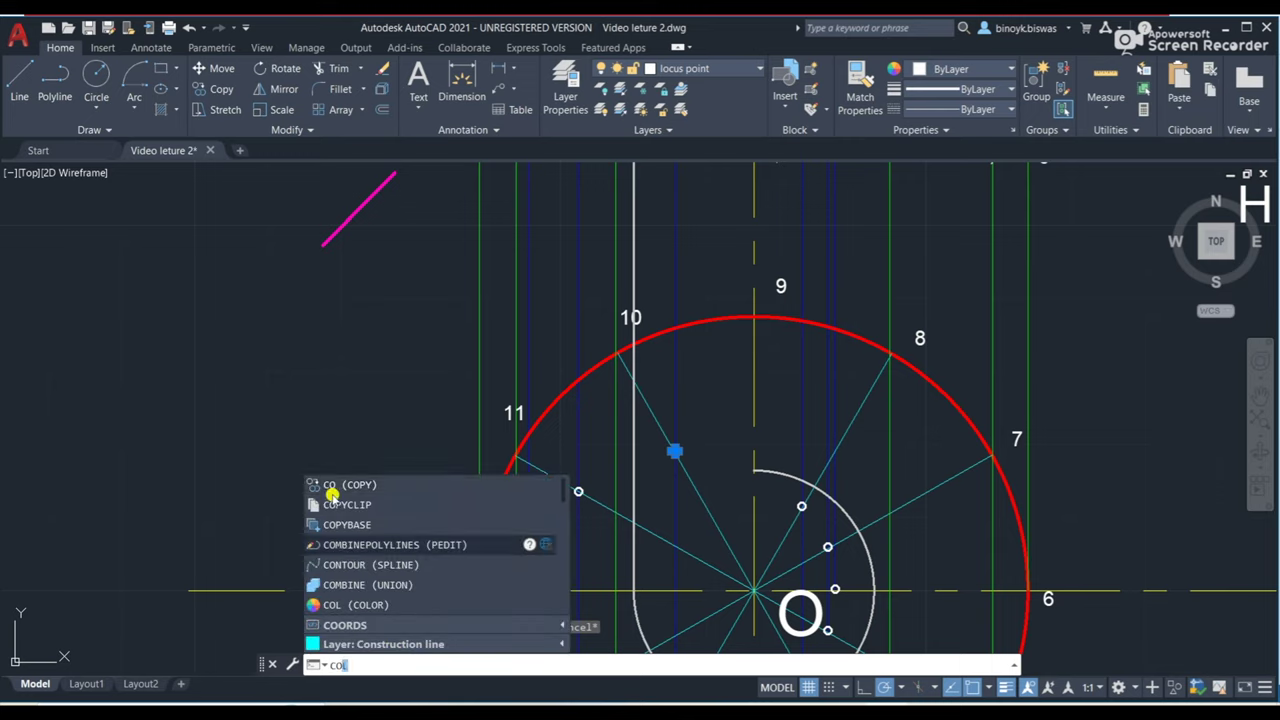
left_click(330, 486)
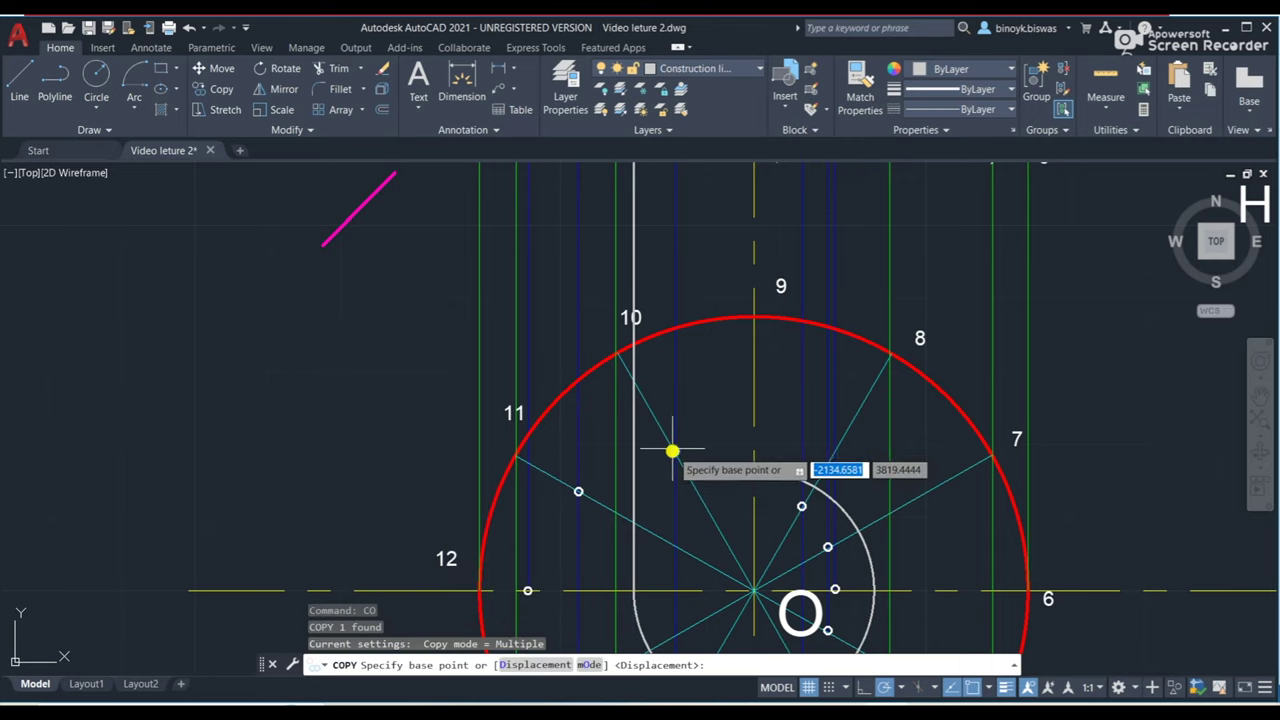
left_click(675, 452)
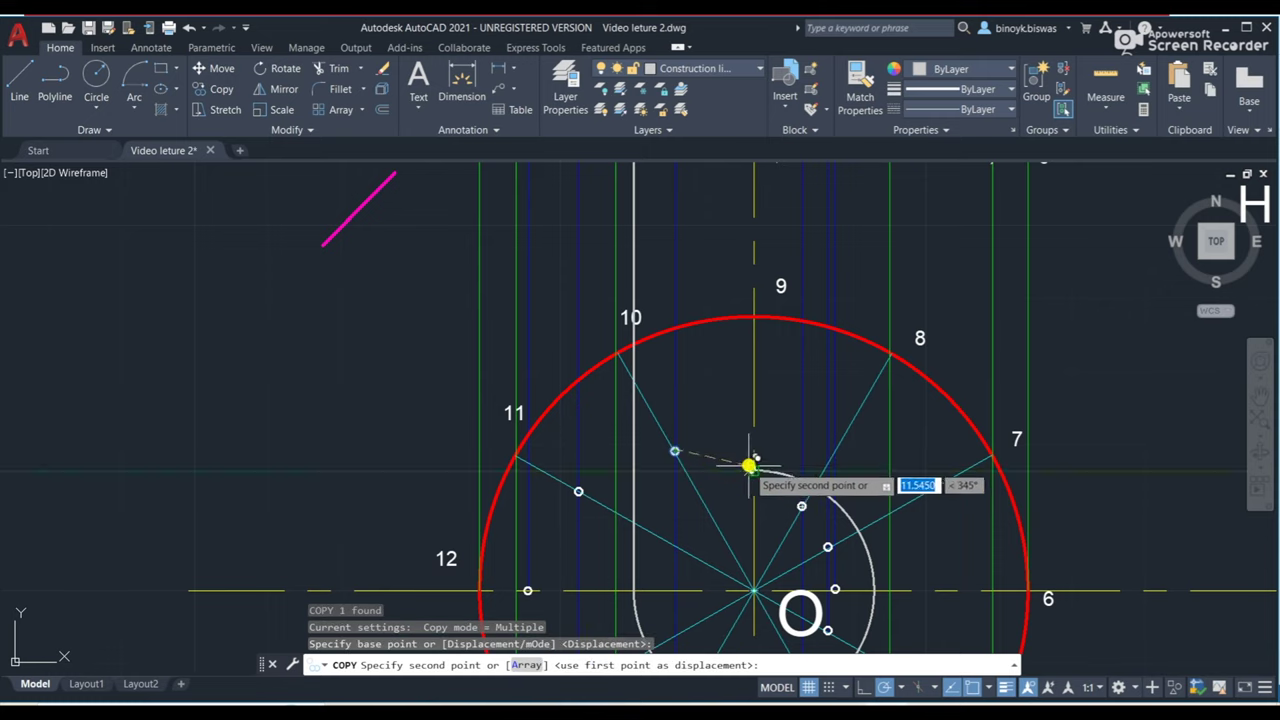
left_click(753, 469)
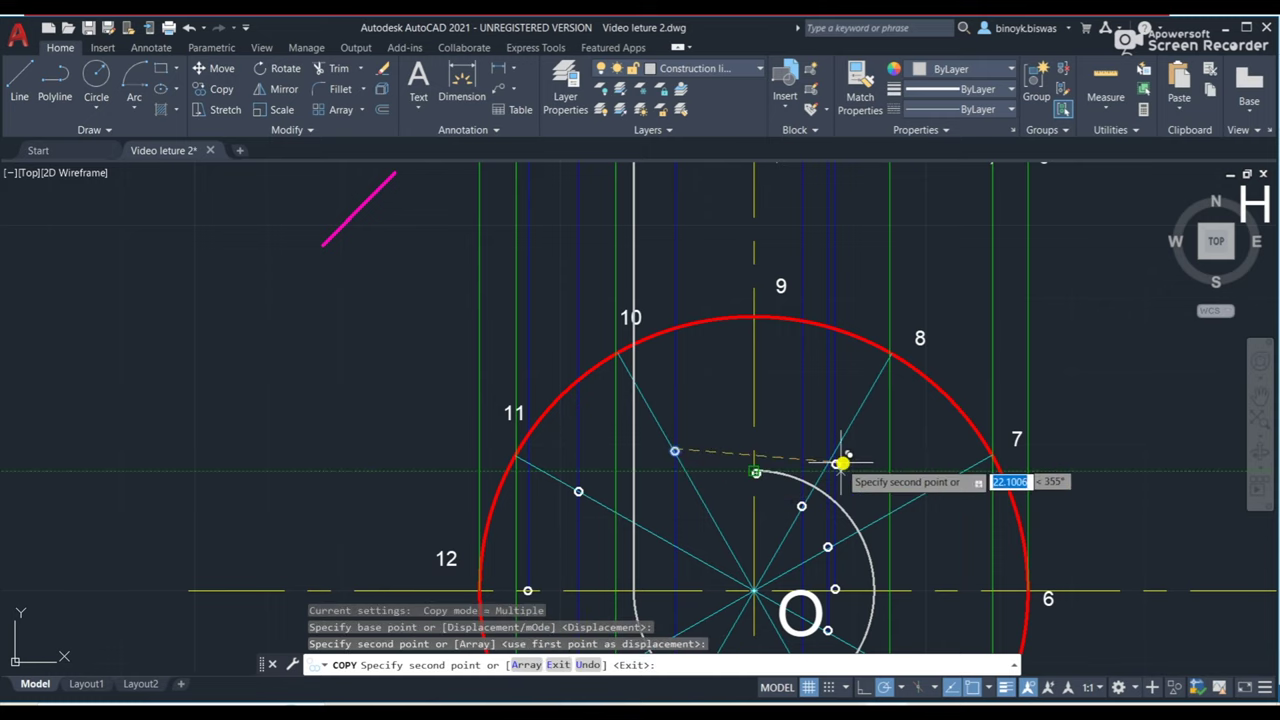
key("Return")
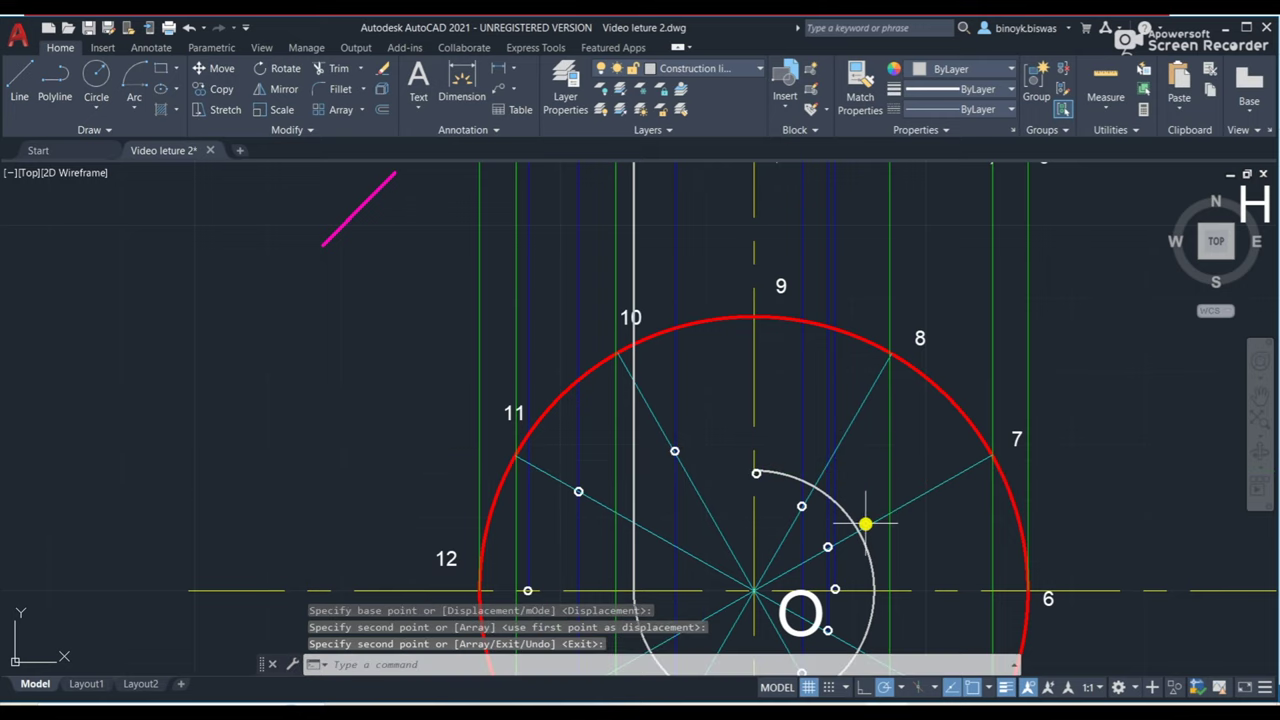
scroll(805, 484, "down", 2)
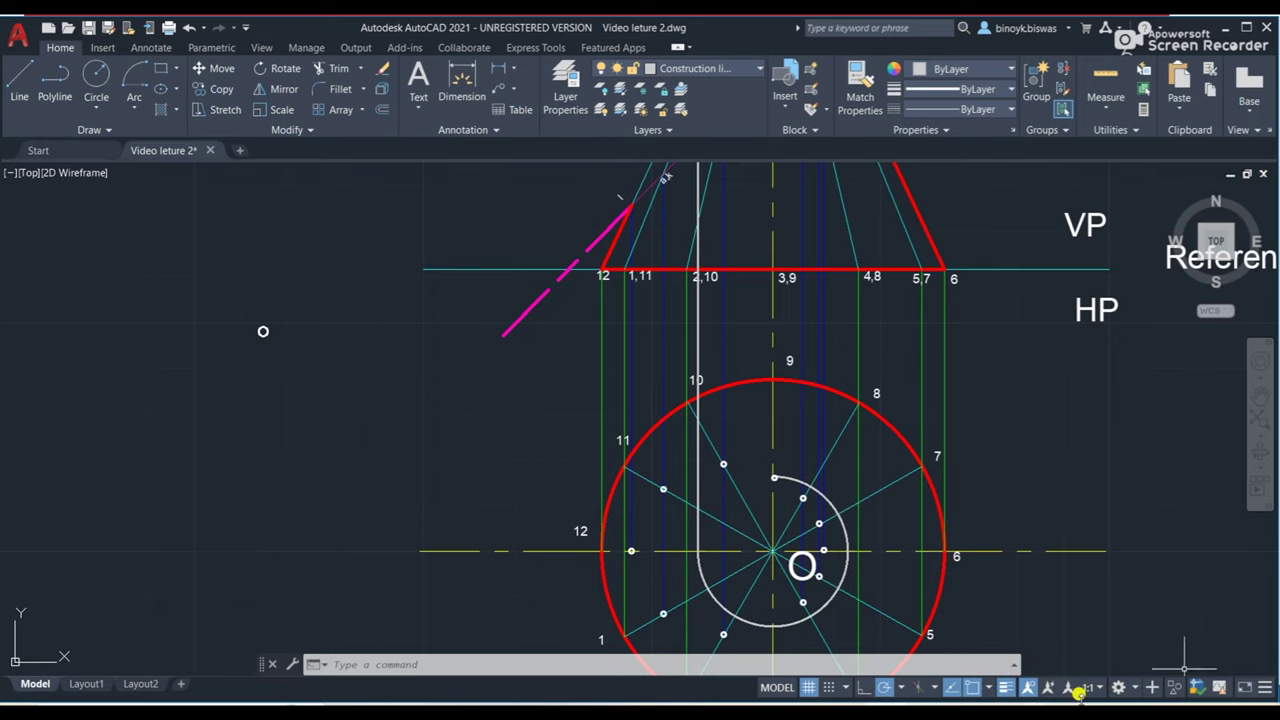
Set Boundary Line as the current layer in Layer Properties.
middle_click_drag(878, 483, 828, 465)
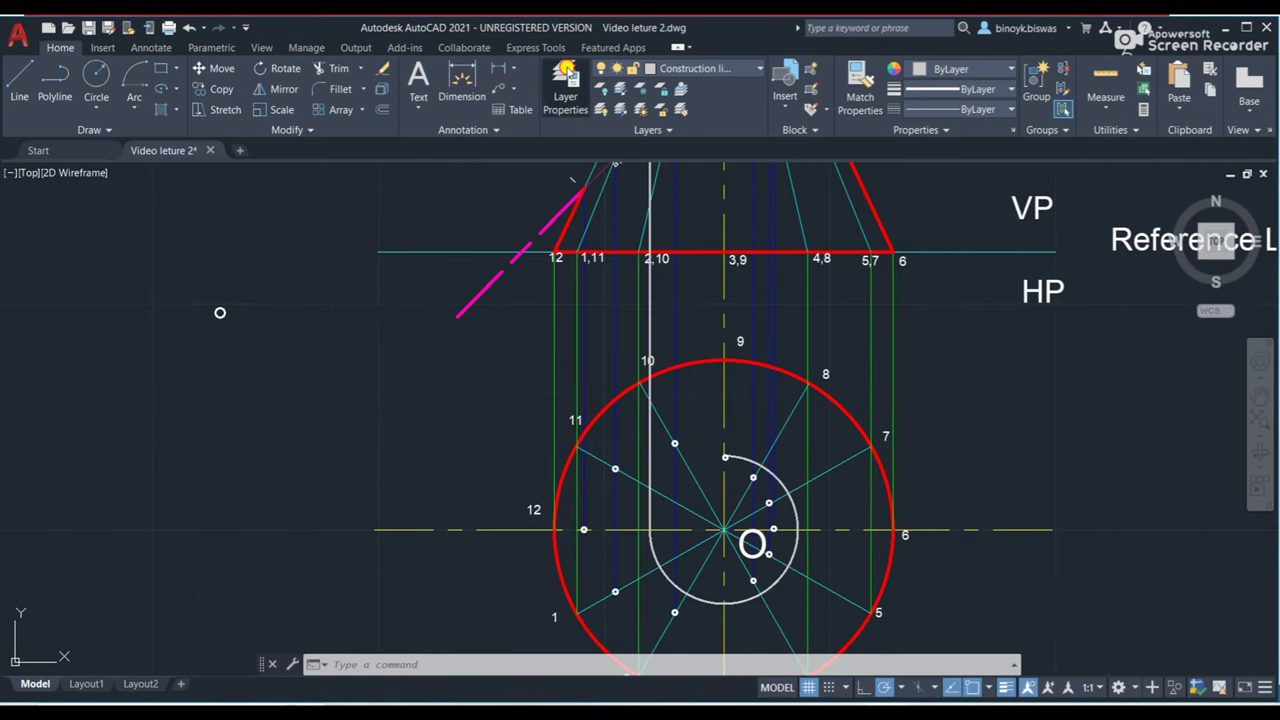
left_click(566, 76)
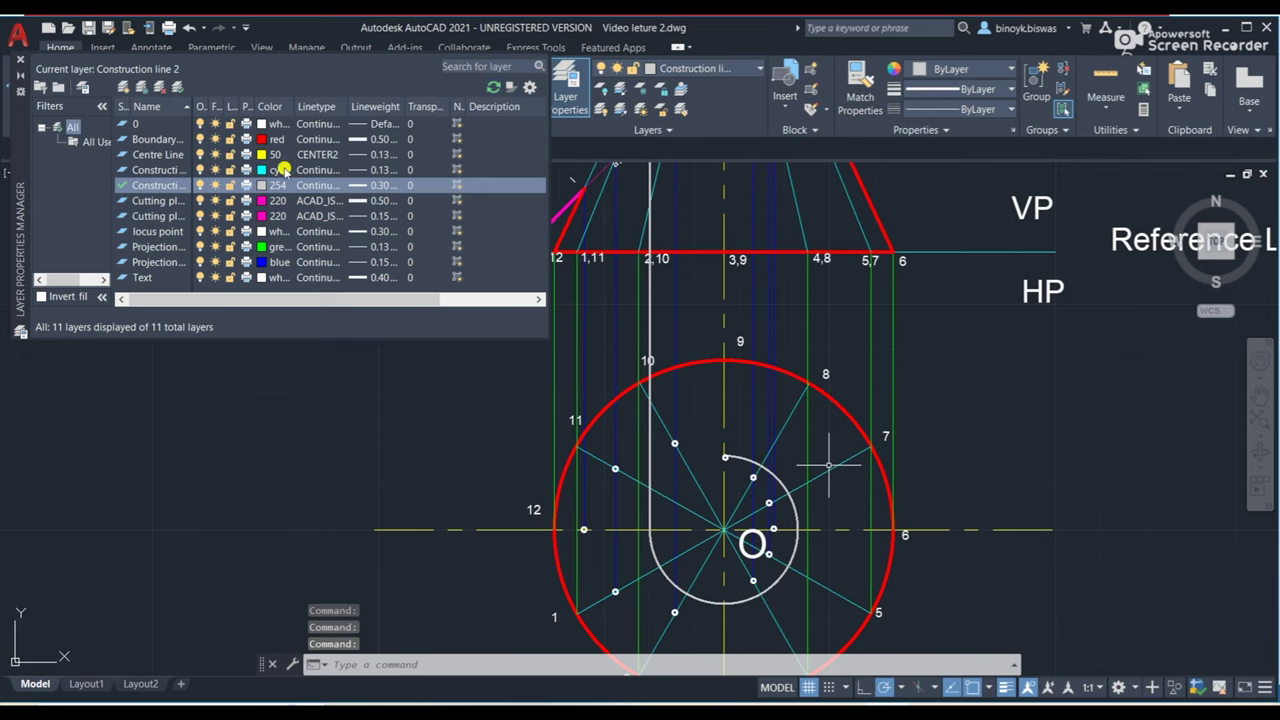
double_click(155, 139)
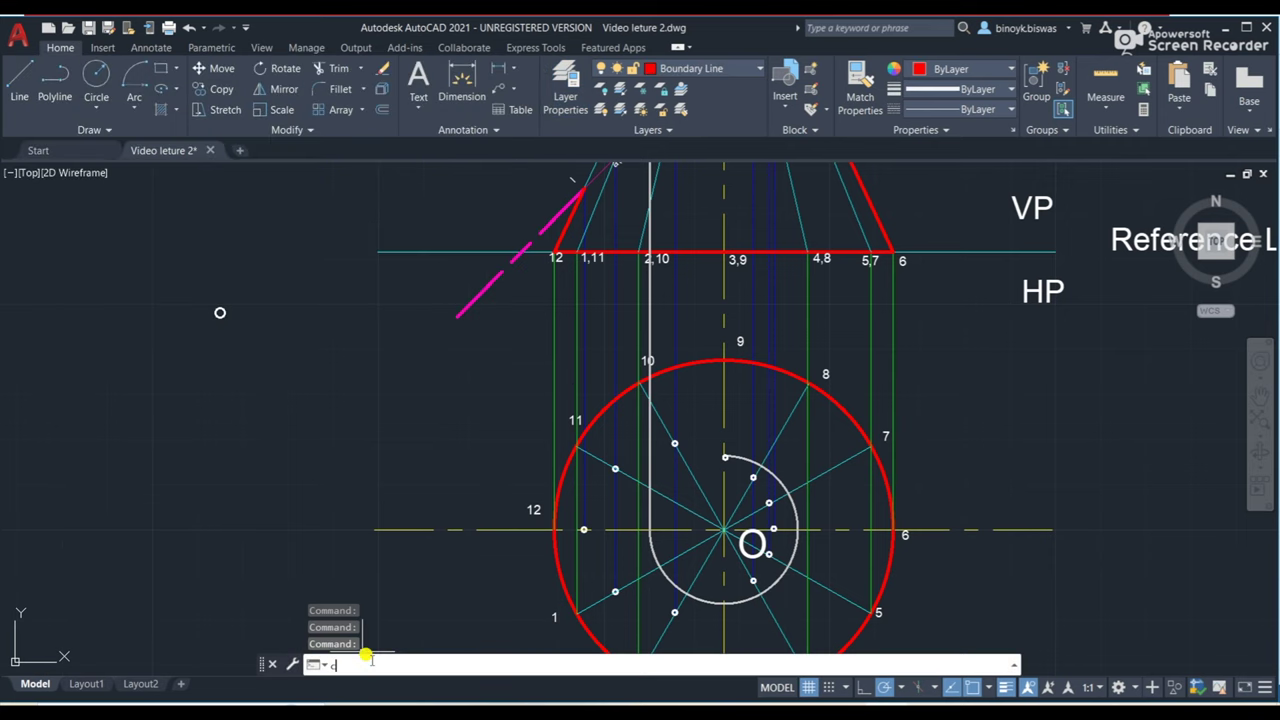
type("curve")
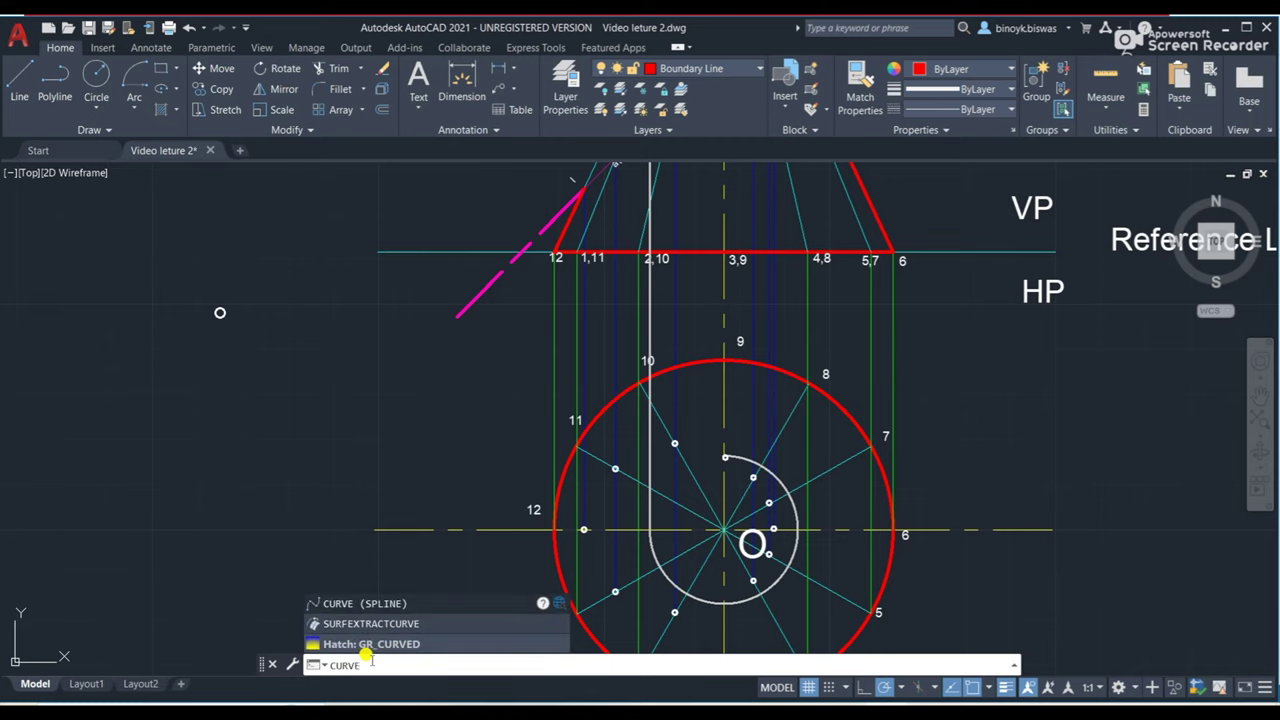
left_click(361, 606)
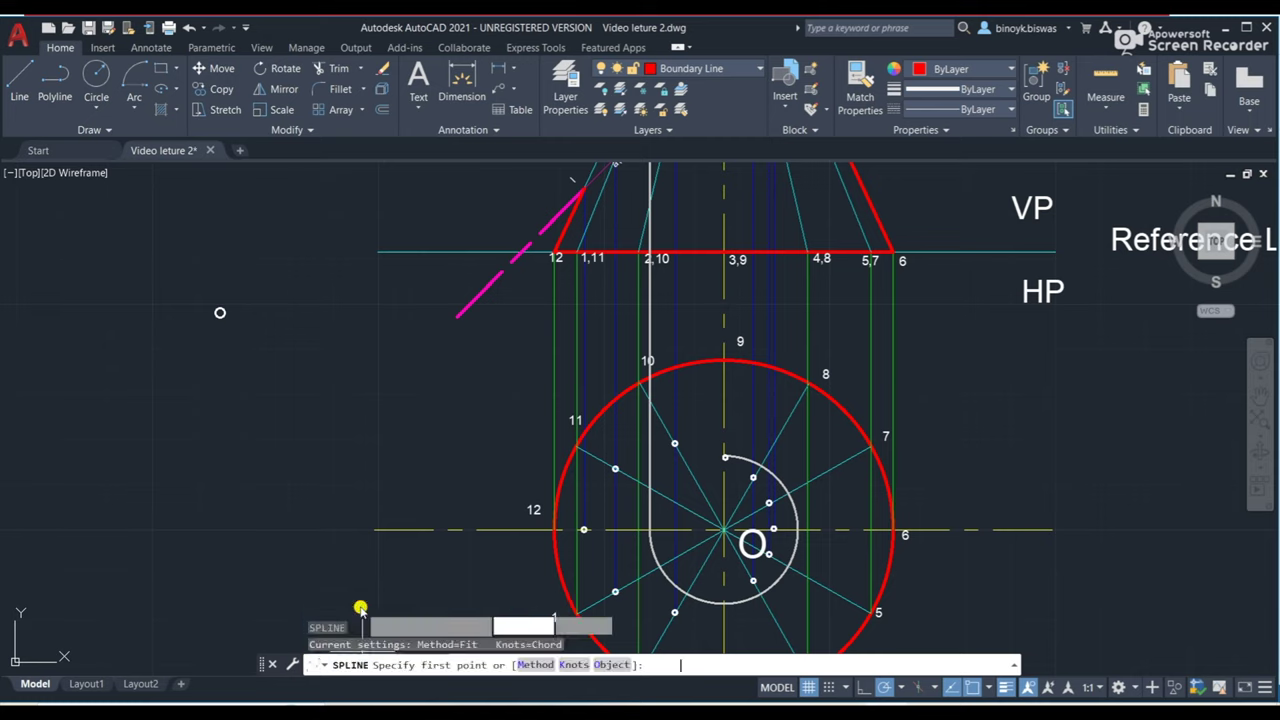
Trace a closed red spline through every locus point, from line 12 around through lines 1-11 back to 12.
left_click(585, 531)
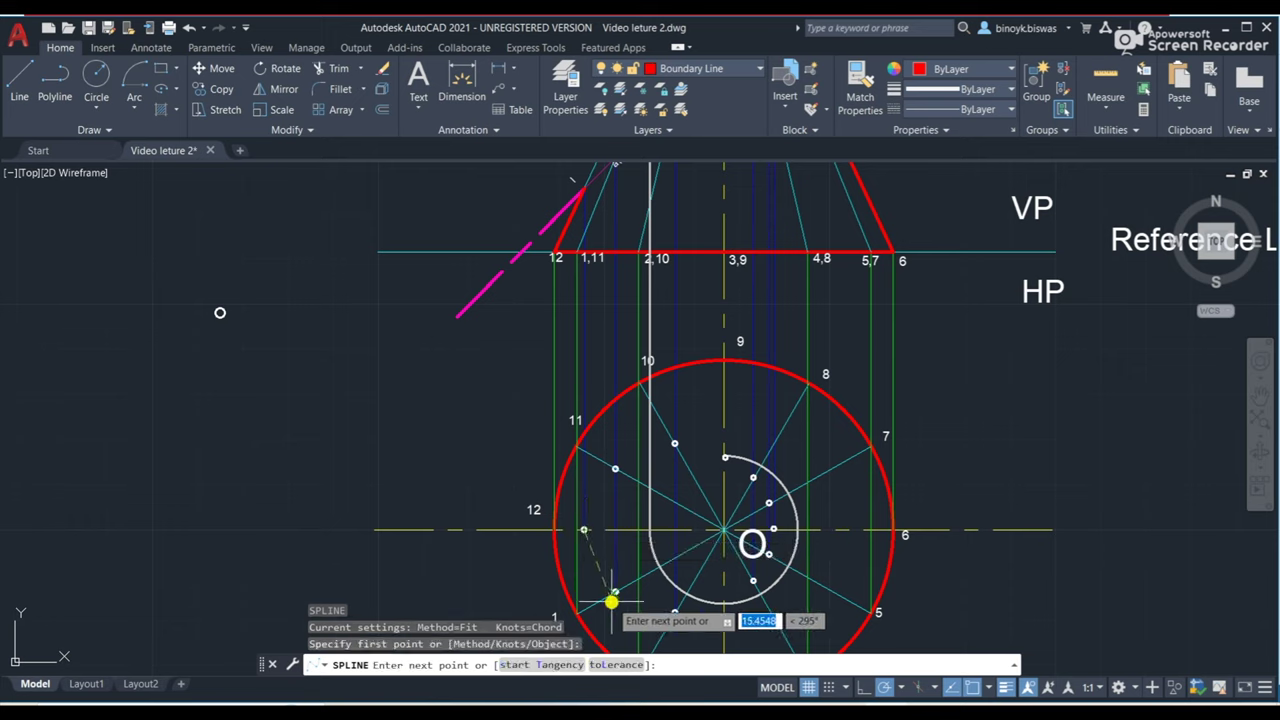
left_click(615, 594)
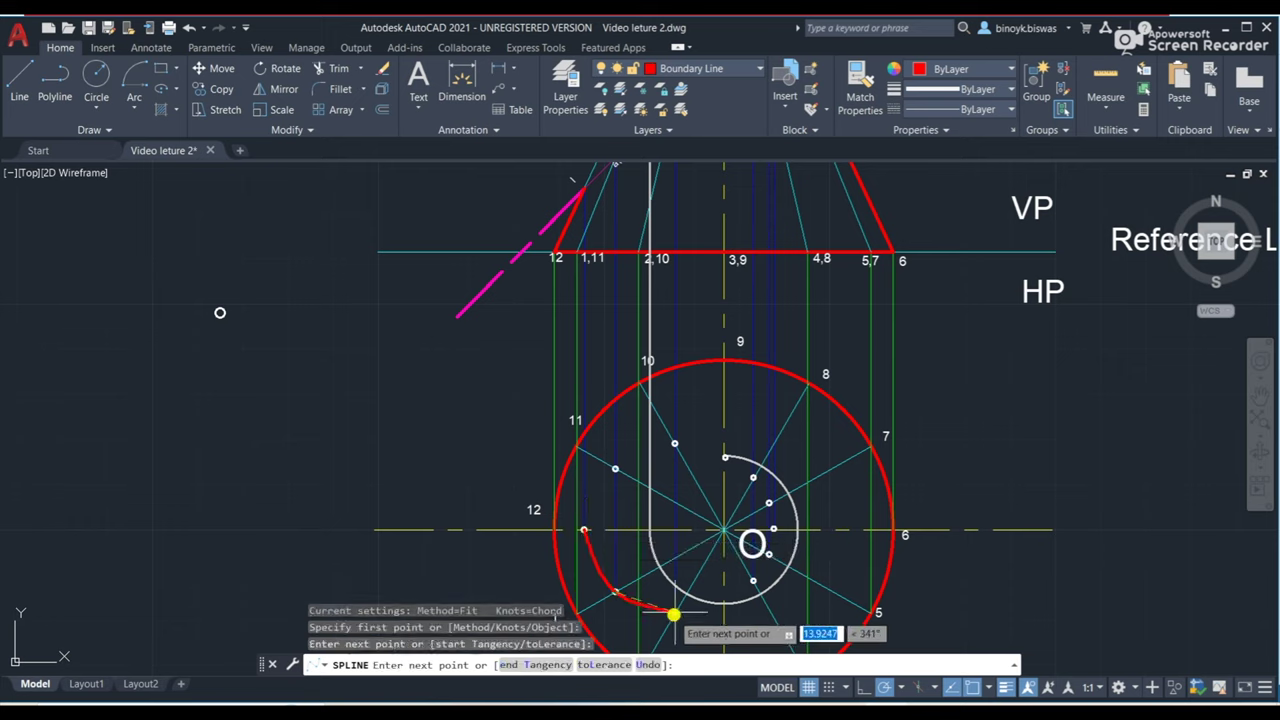
left_click(676, 613)
scroll(745, 589, "up", 2)
left_click(757, 577)
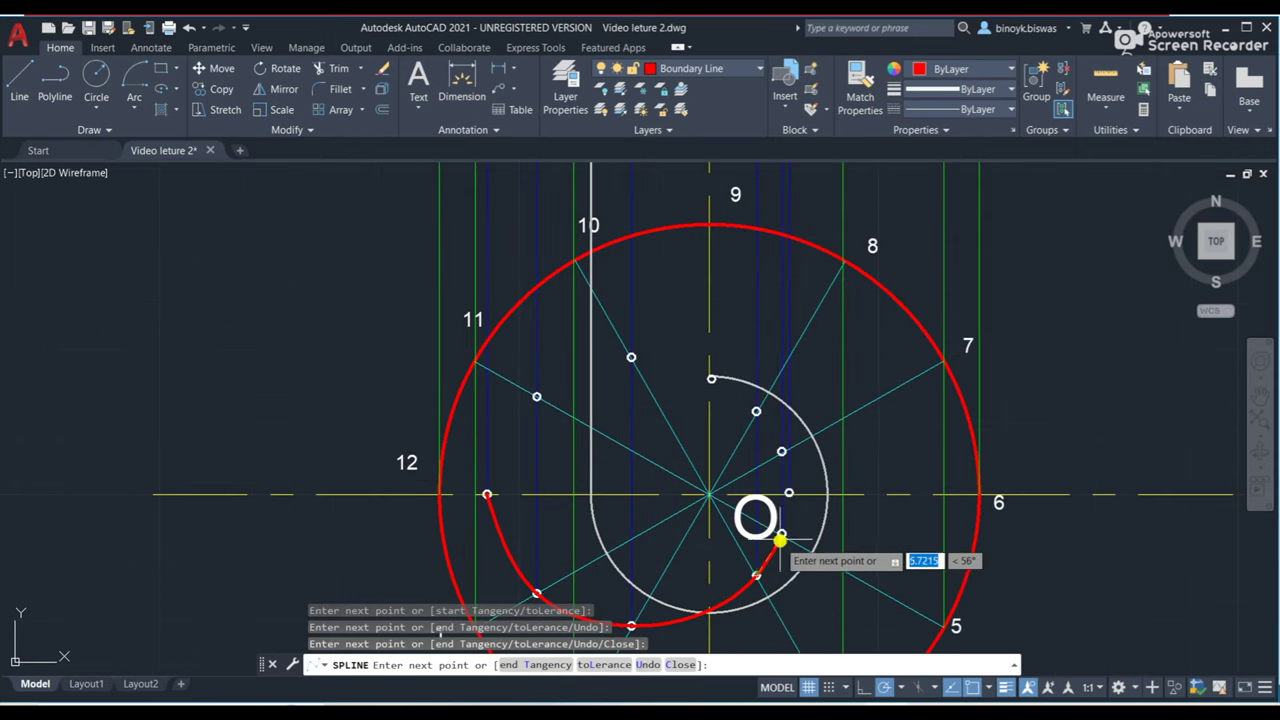
left_click(781, 531)
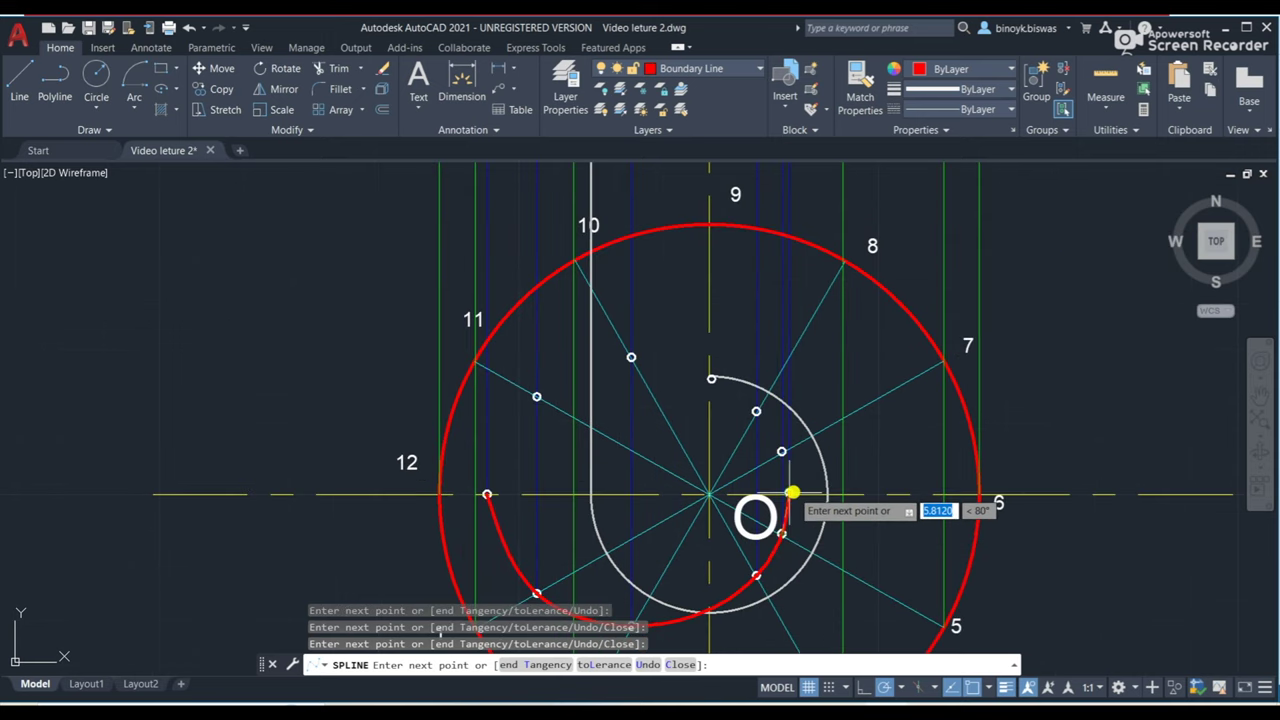
left_click(790, 492)
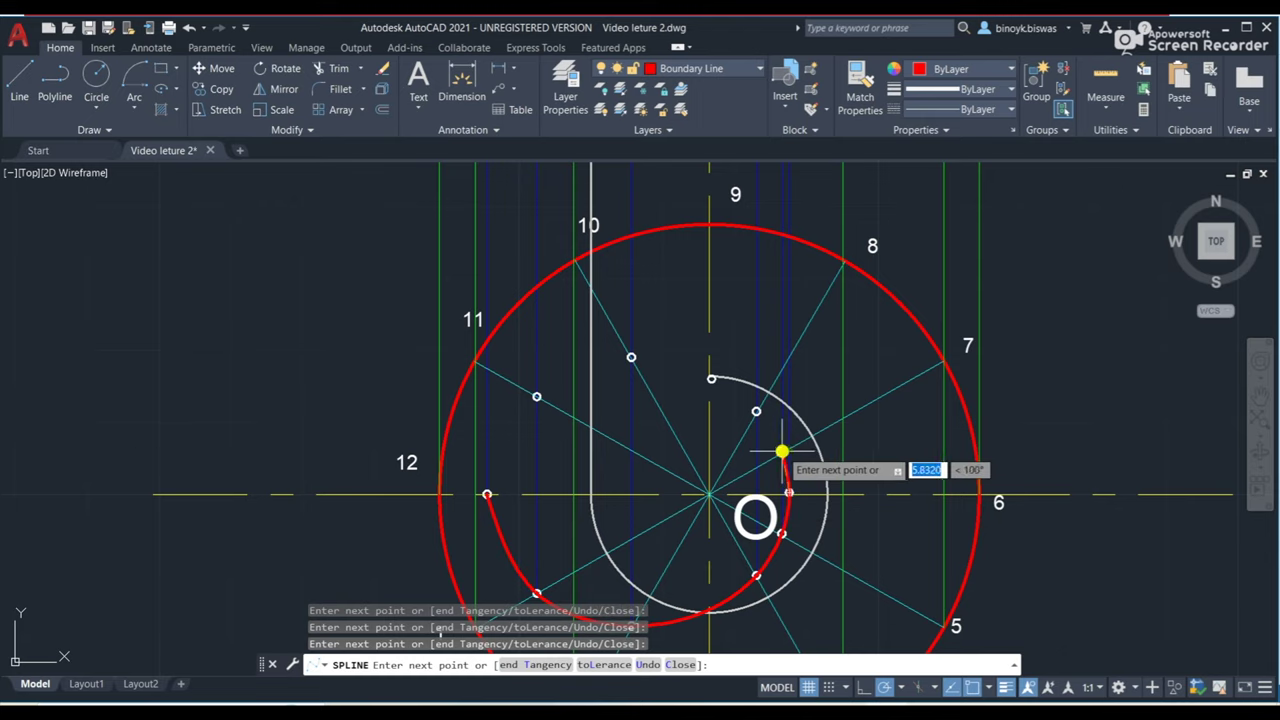
left_click(781, 452)
left_click(756, 410)
left_click(711, 379)
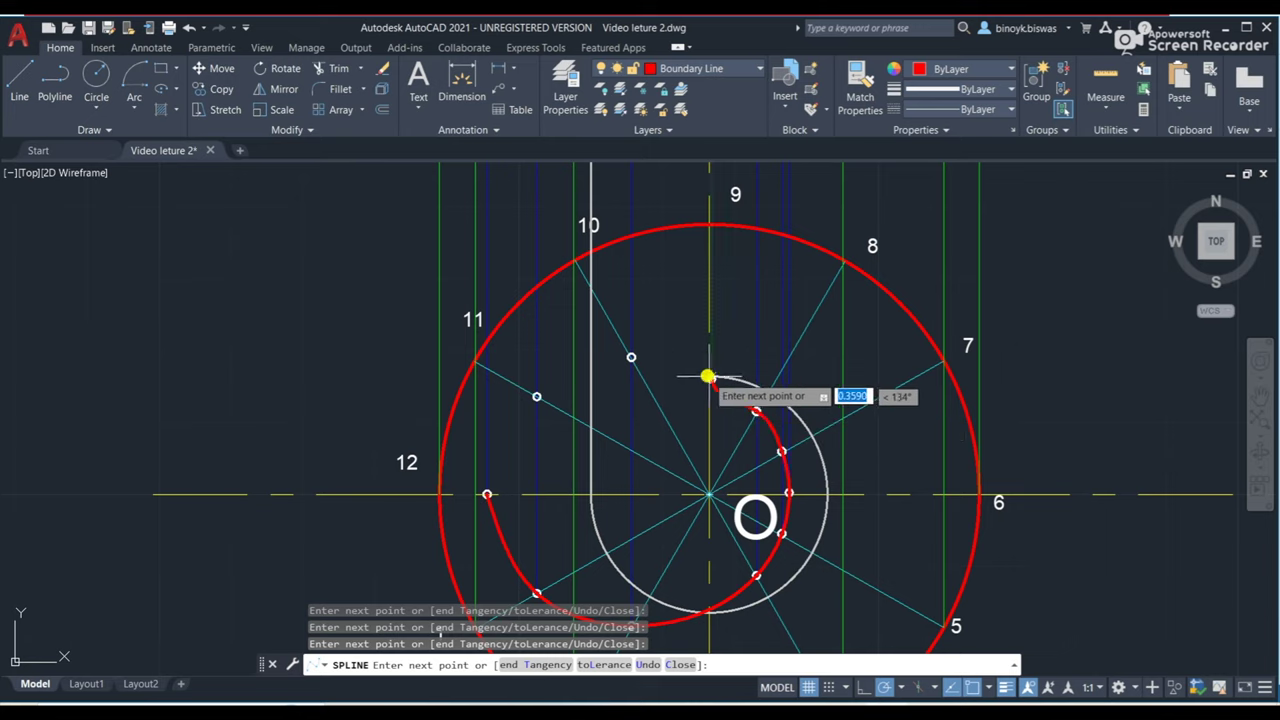
left_click(629, 358)
left_click(536, 397)
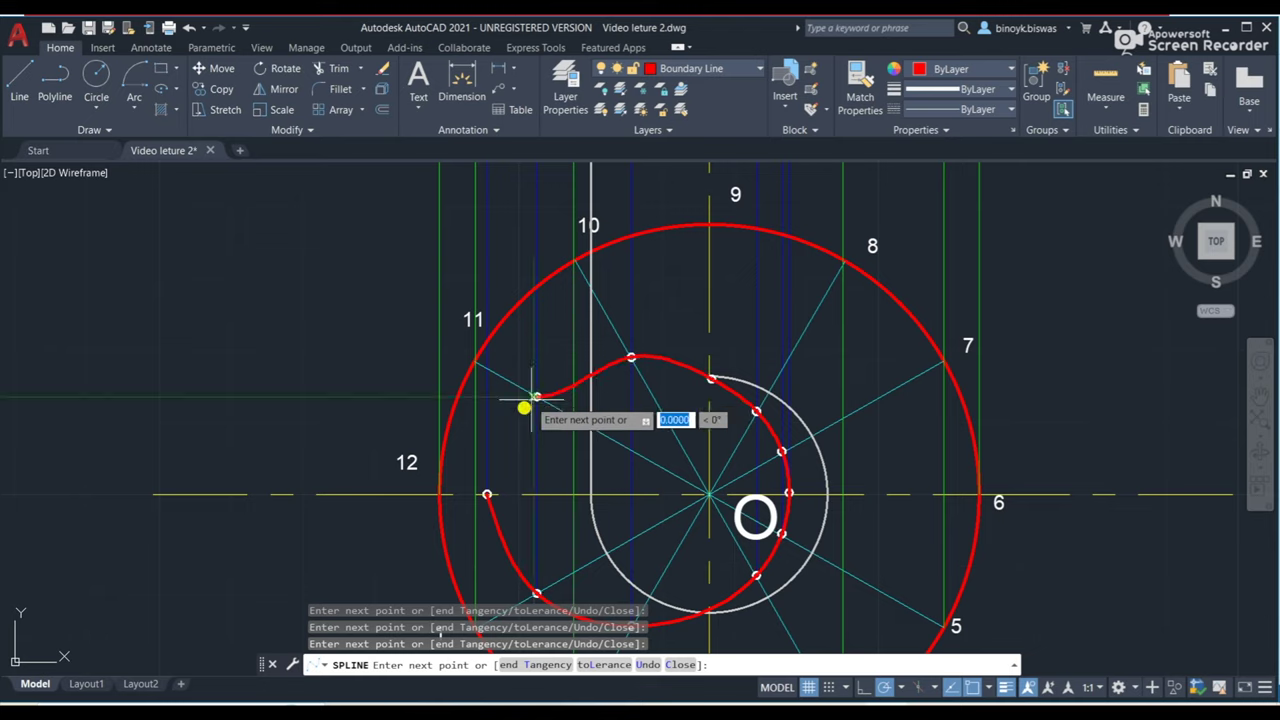
left_click(487, 494)
key("Return")
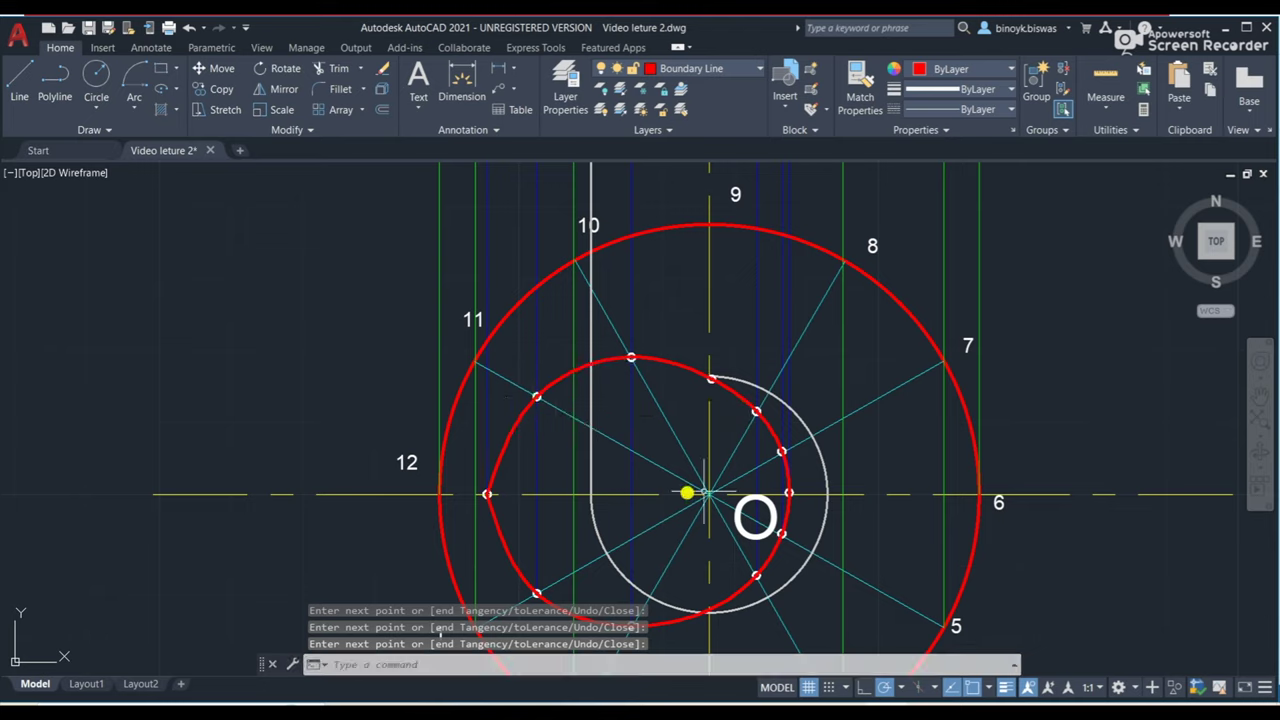
scroll(877, 403, "down", 2)
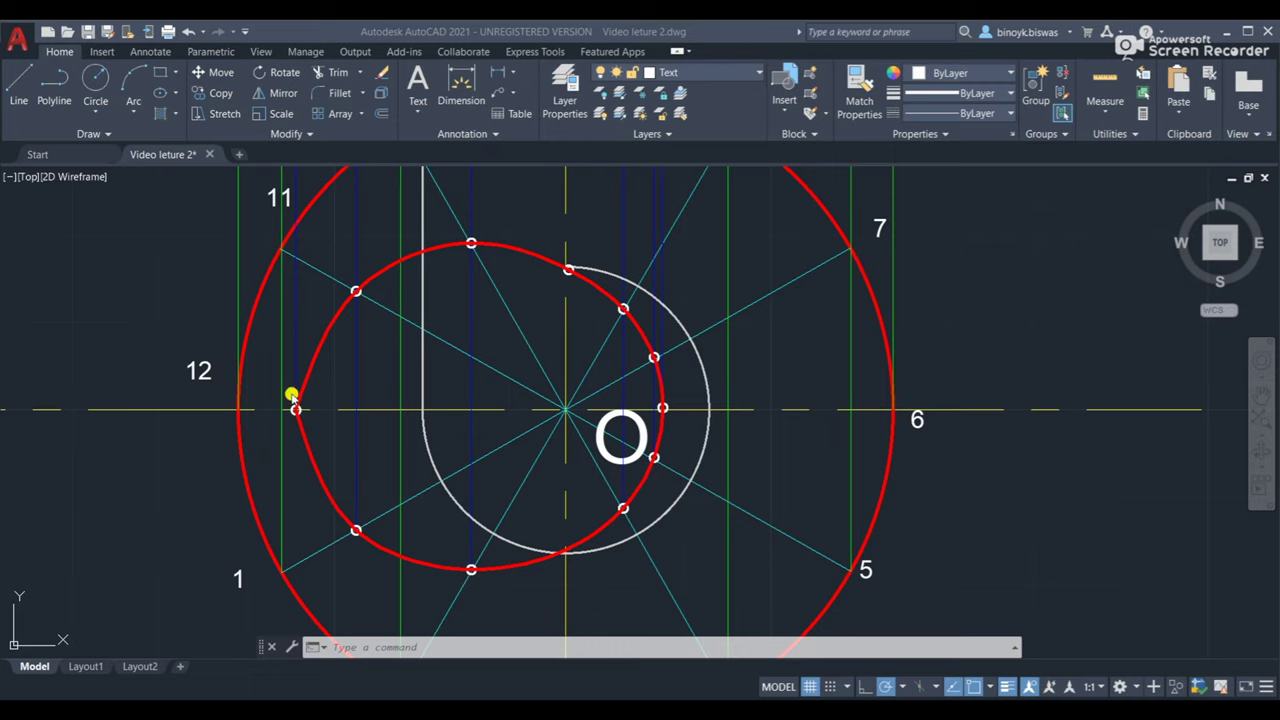
Enter the TEXT command at the command line and adjust the zoom.
left_click(376, 646)
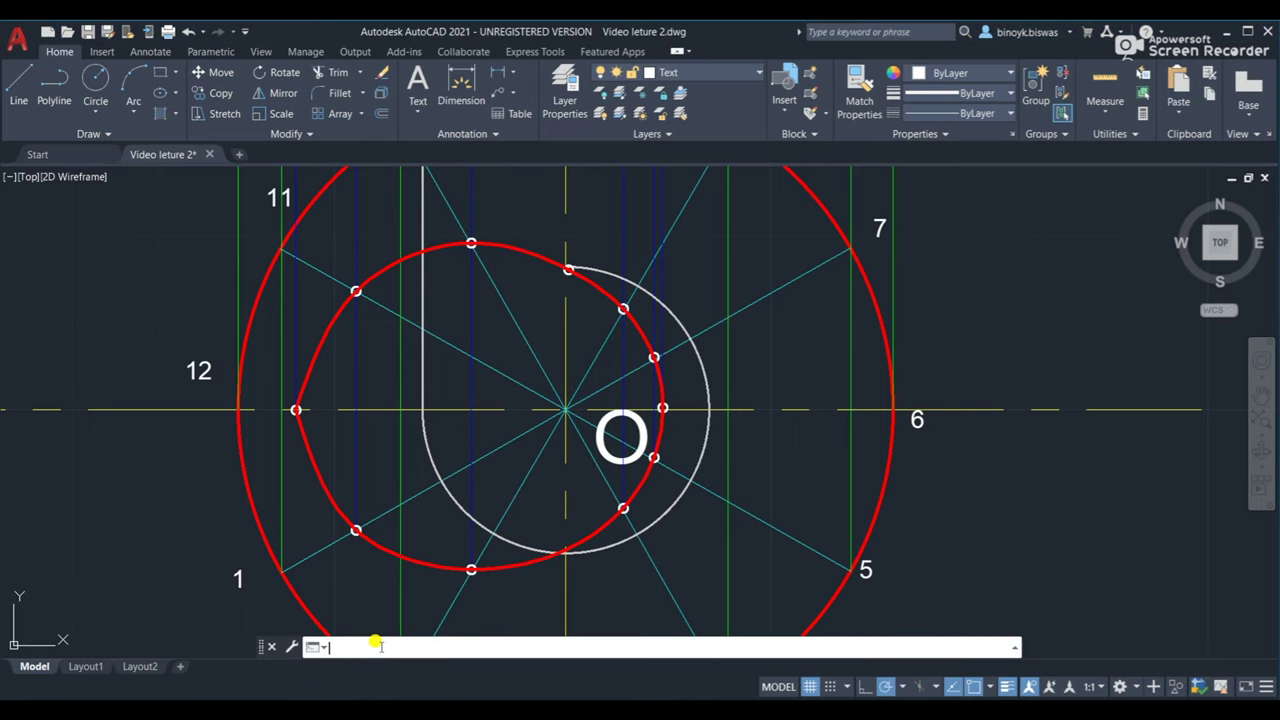
type("text")
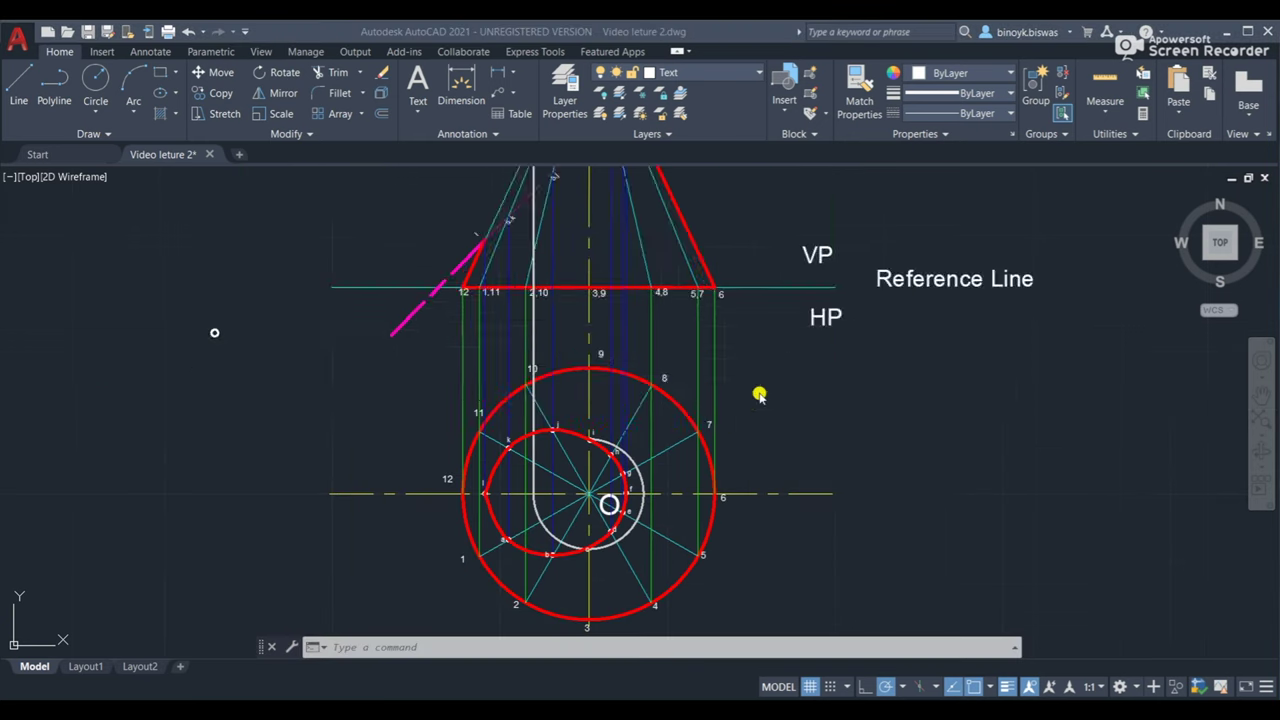
scroll(760, 392, "down", 3)
scroll(760, 375, "up", 1)
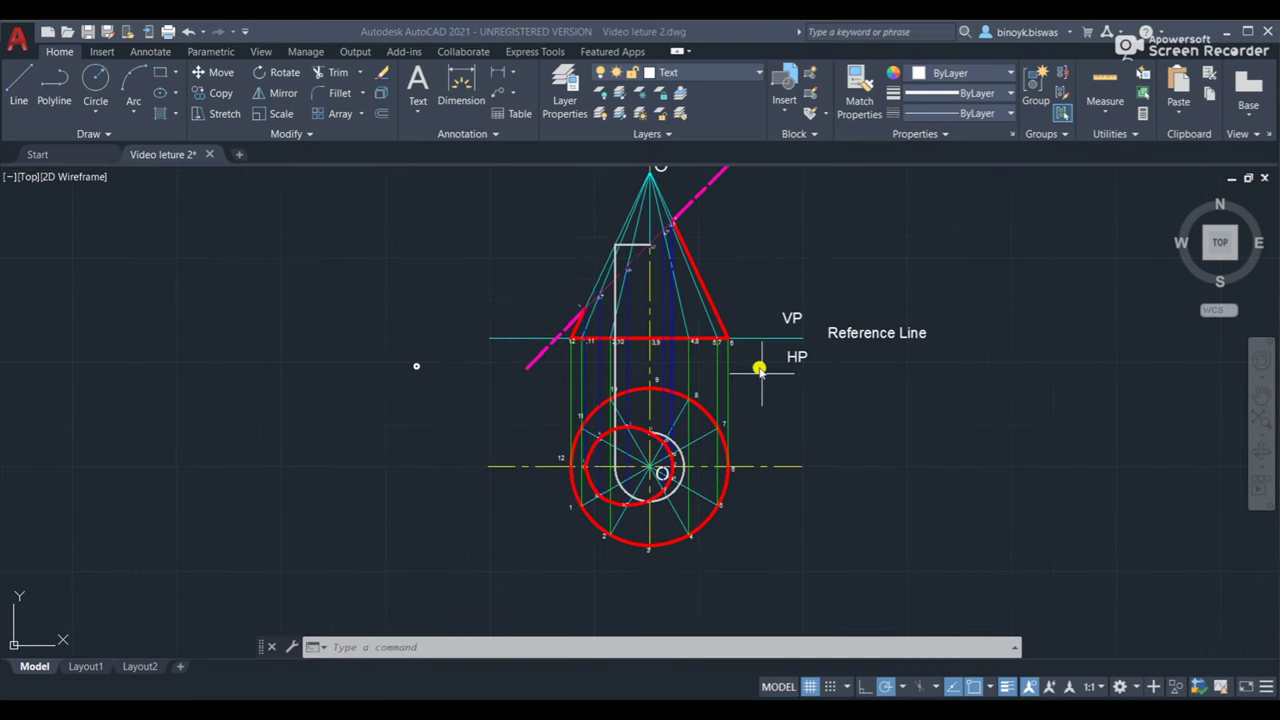
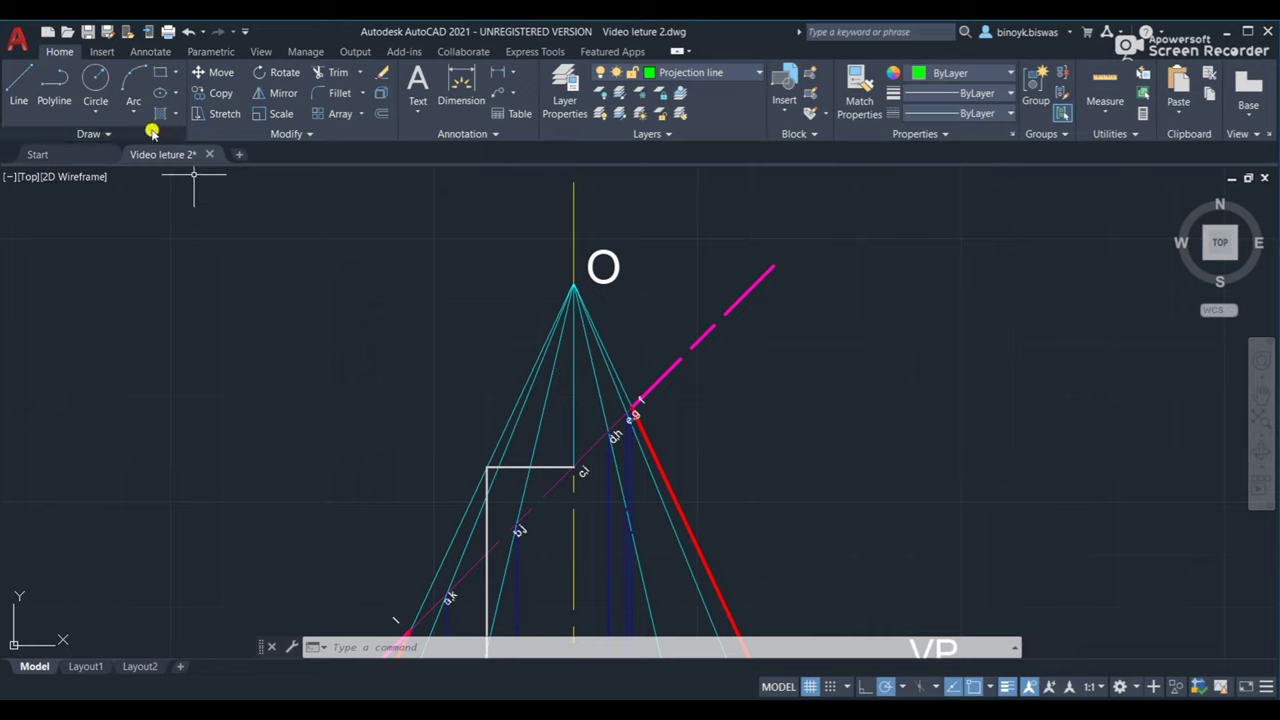
Draw a projection line from section point e,g up-left at 135°, perpendicular to the section plane.
left_click(19, 85)
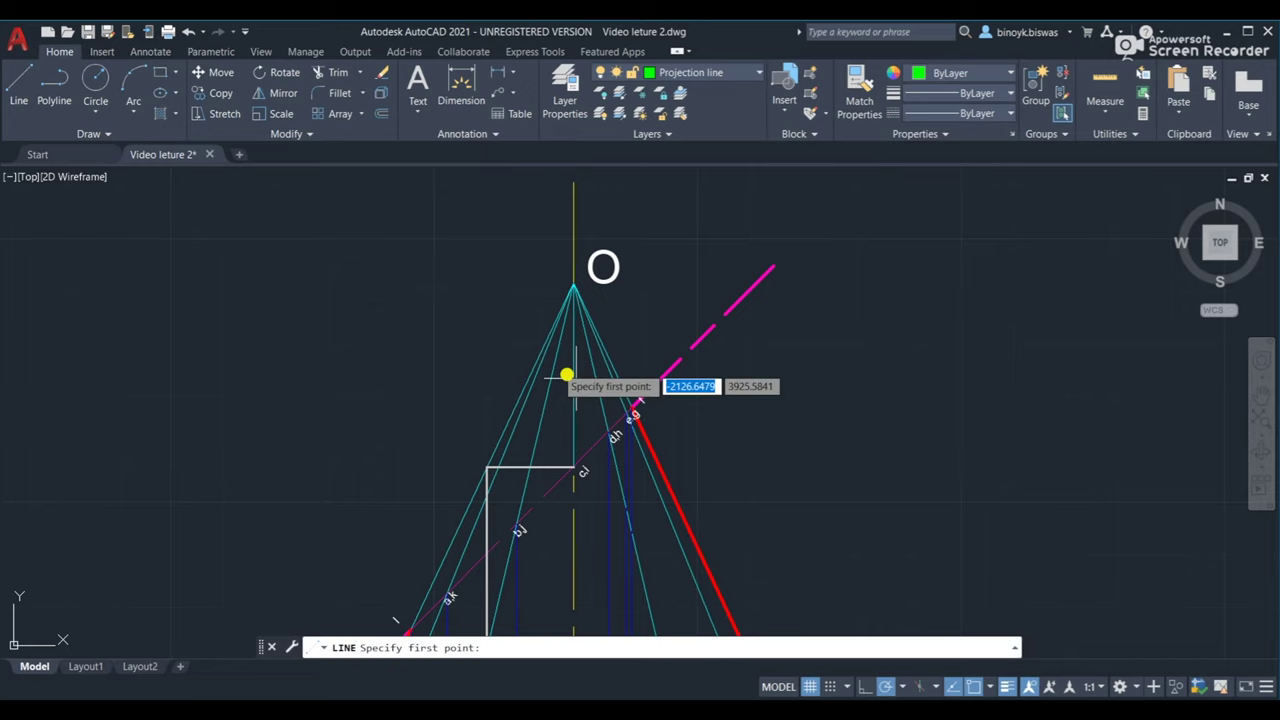
left_click(631, 409)
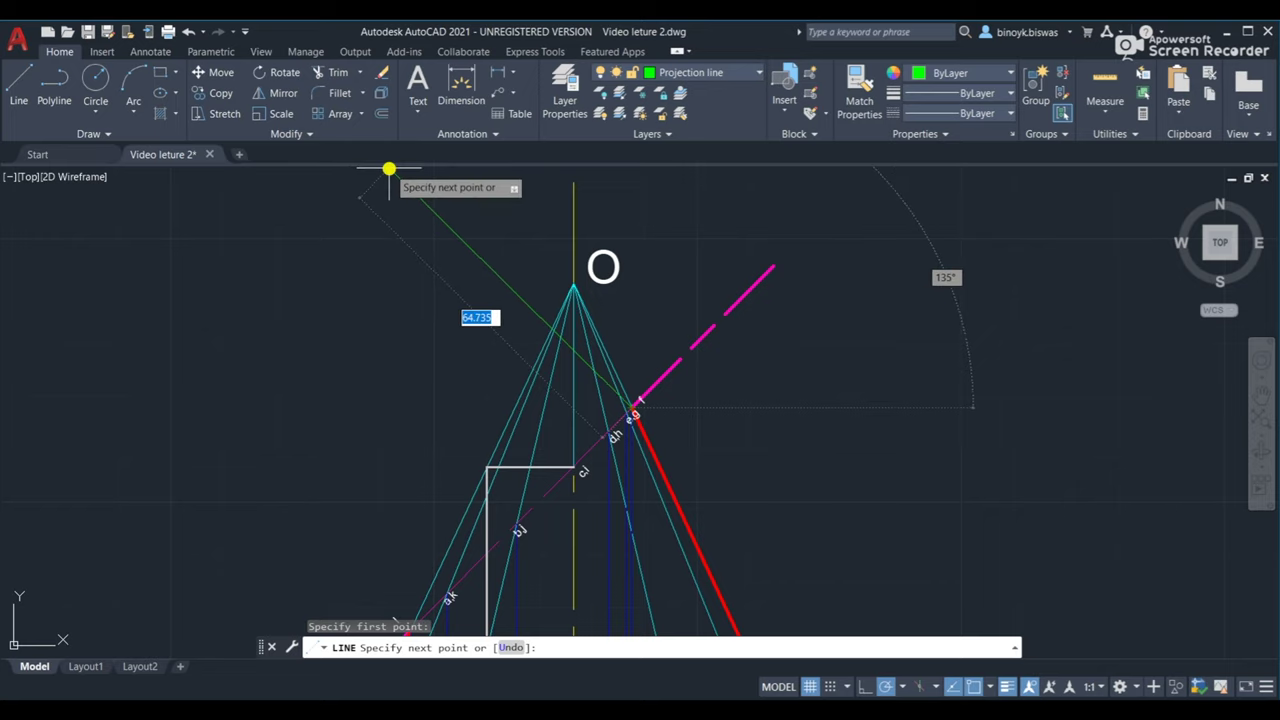
left_click(389, 168)
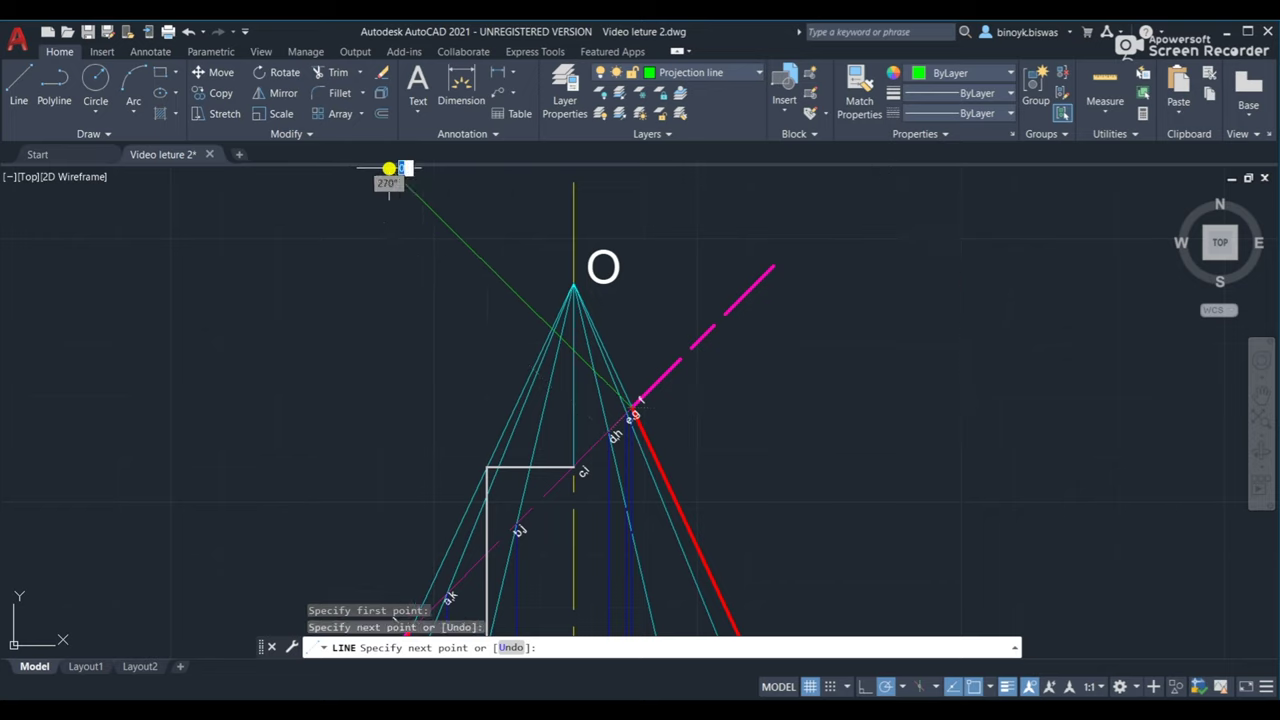
key("Return")
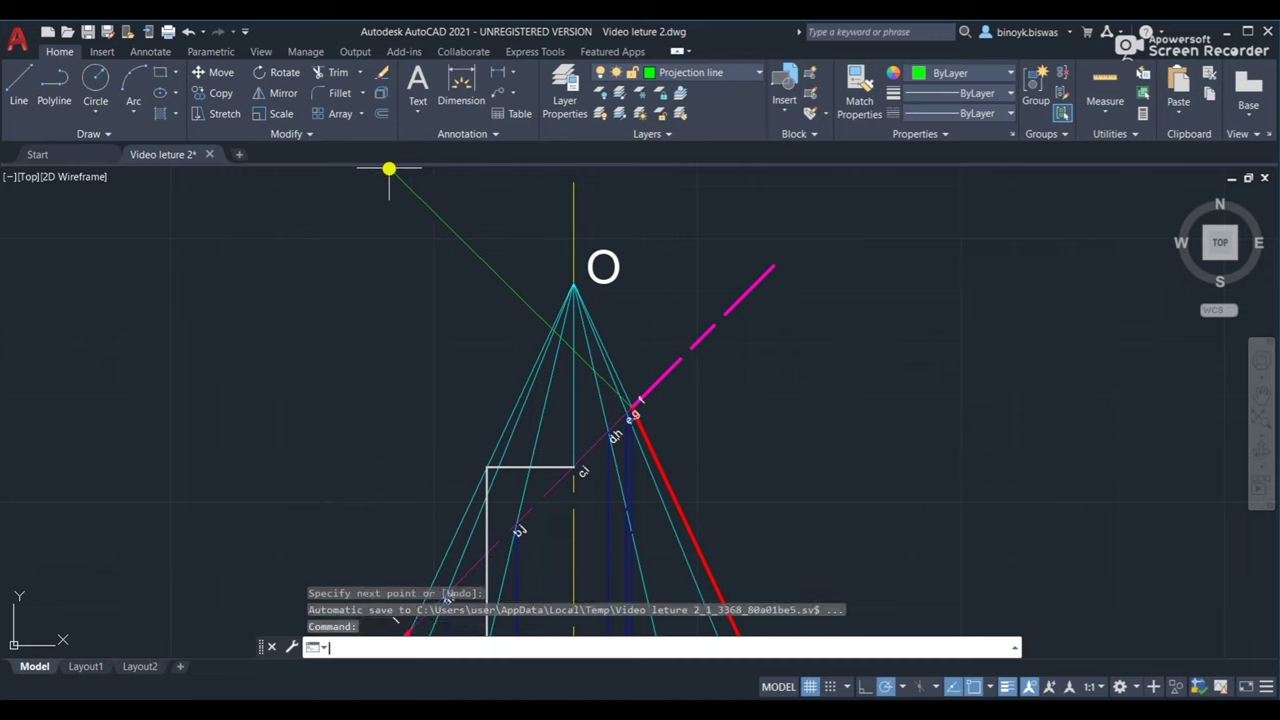
left_click(24, 88)
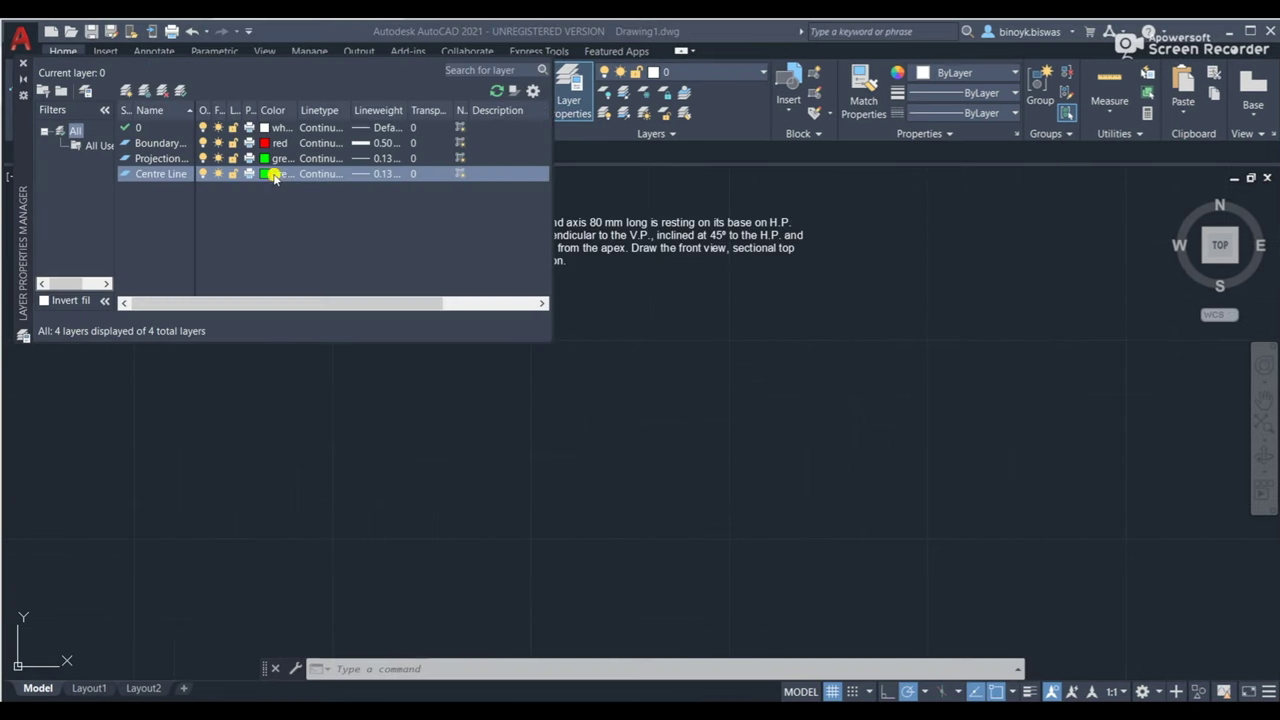
Give the Centre Line layer the CENTER2 linetype.
left_click(318, 175)
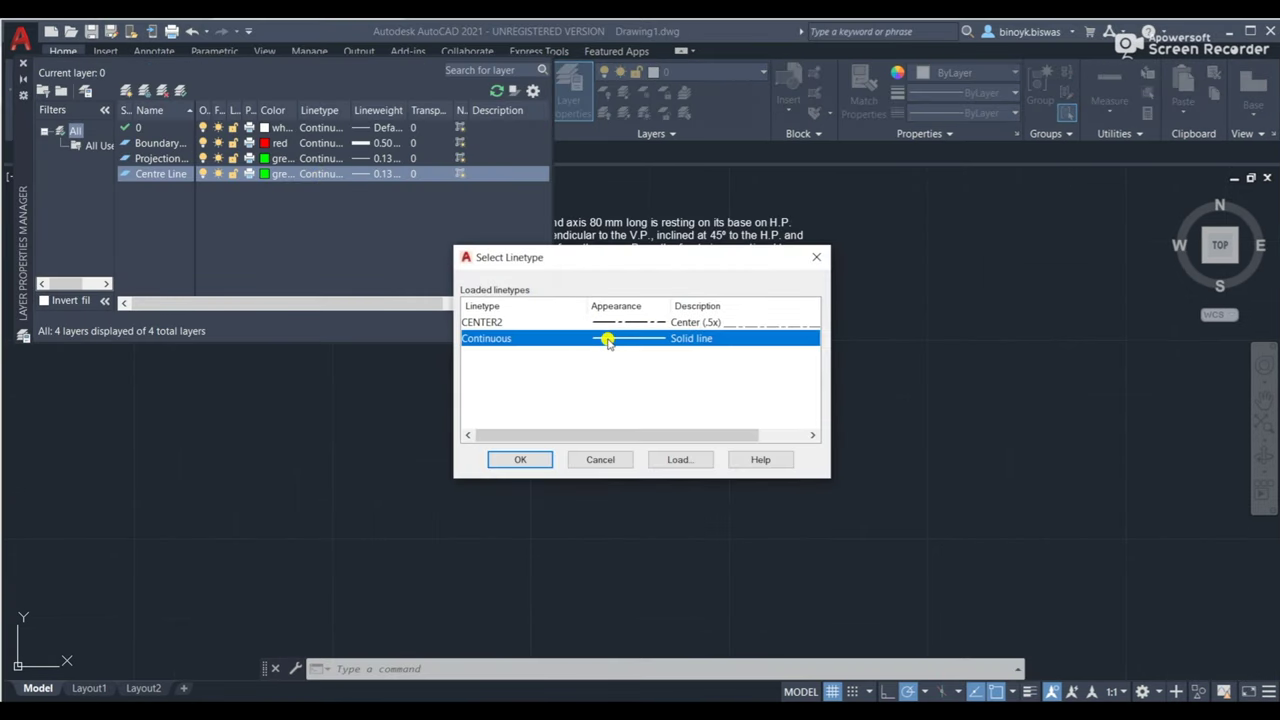
left_click(490, 322)
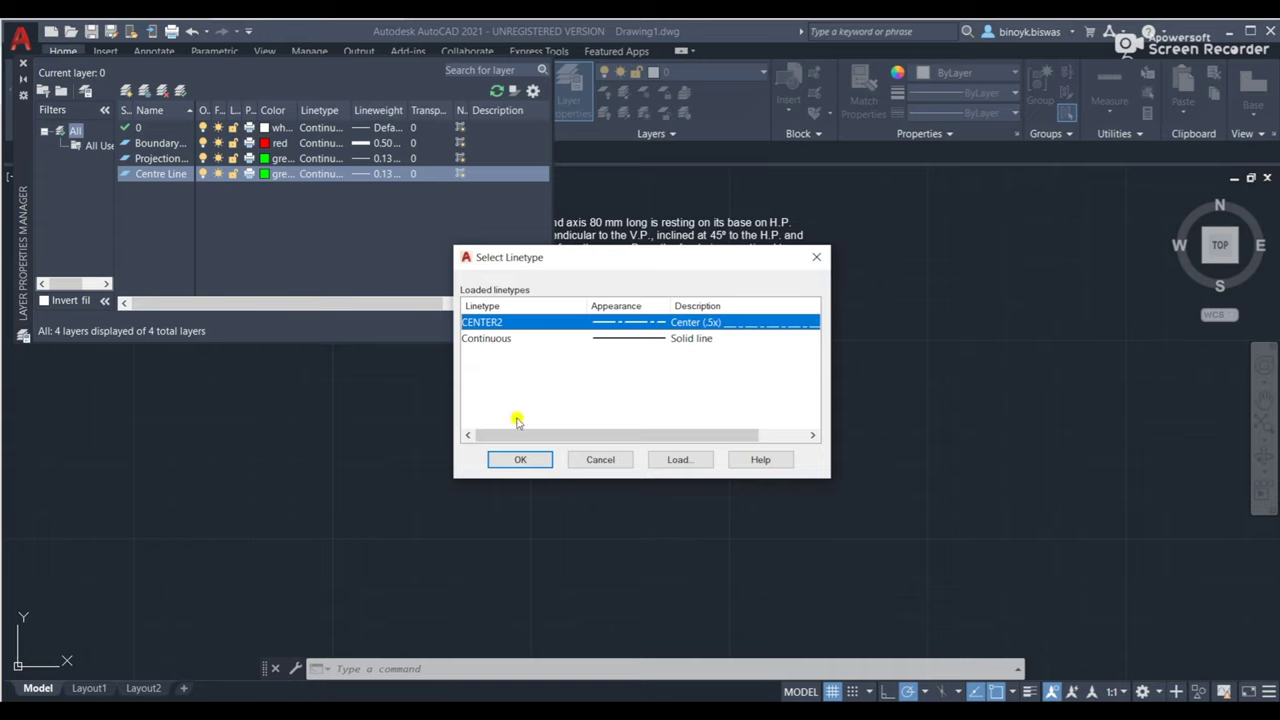
left_click(505, 457)
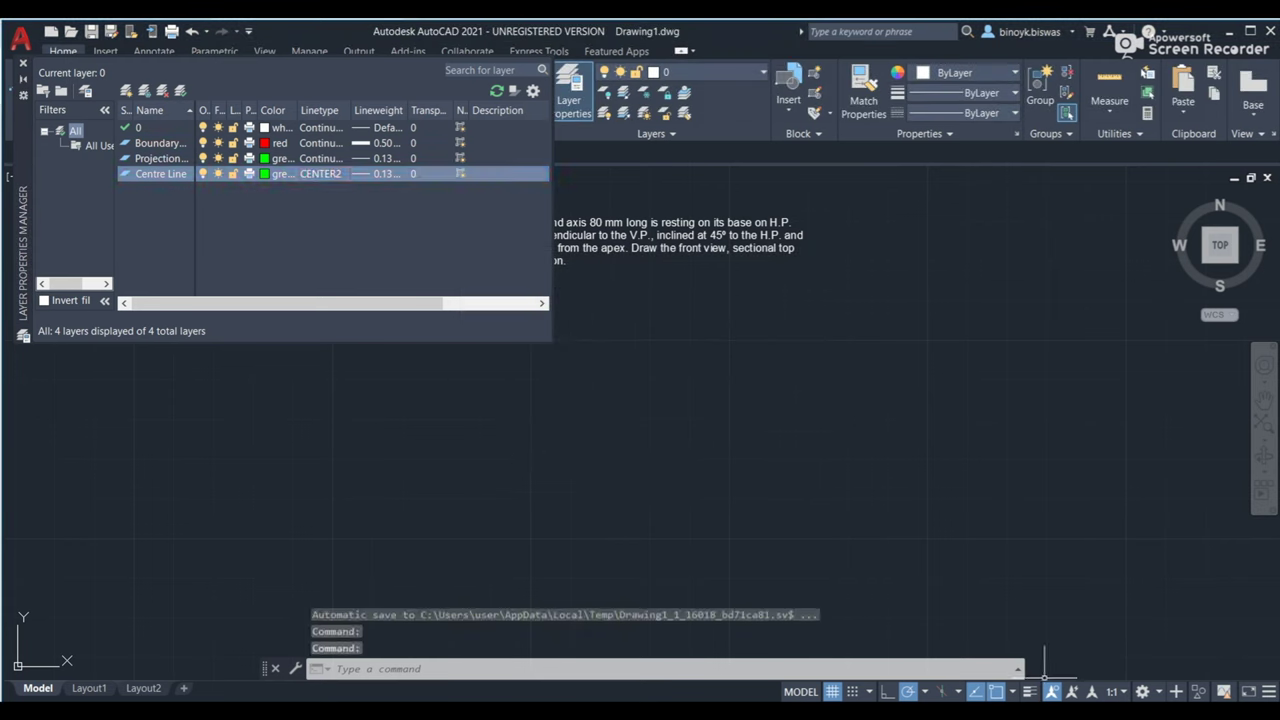
Use the system-tray icon menu at the lower right of the screen.
left_click(1038, 710)
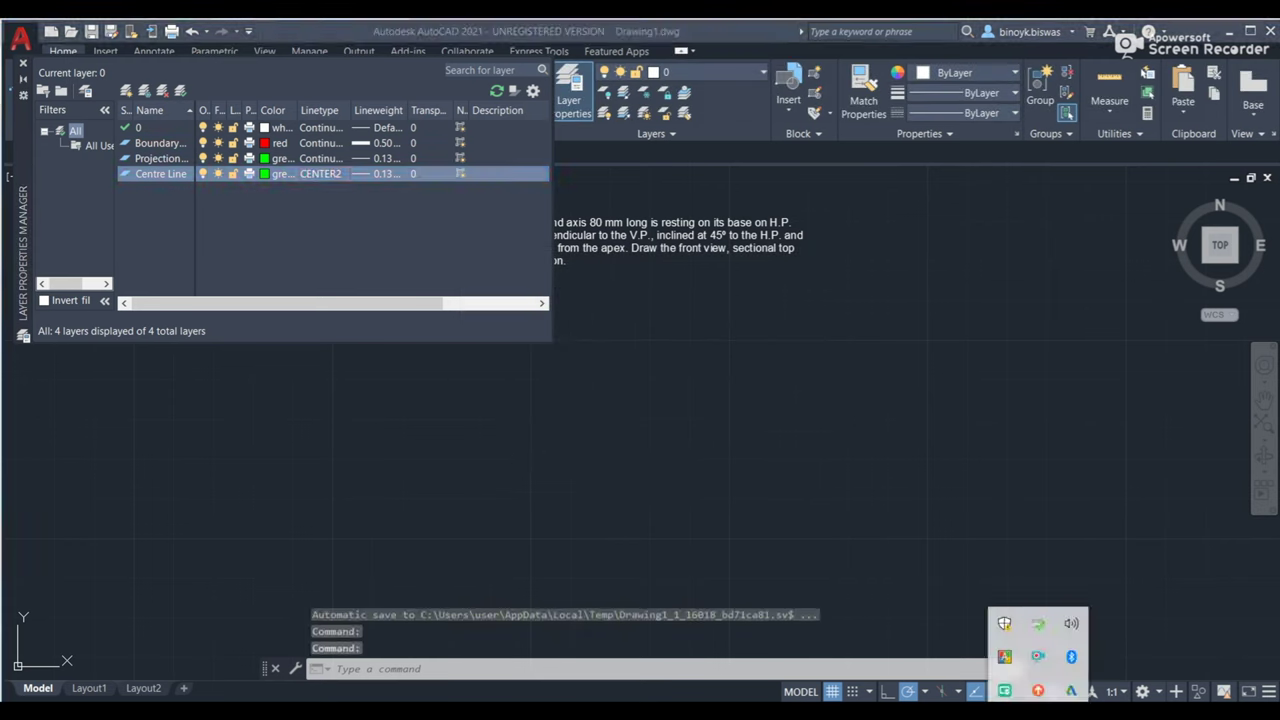
right_click(1038, 656)
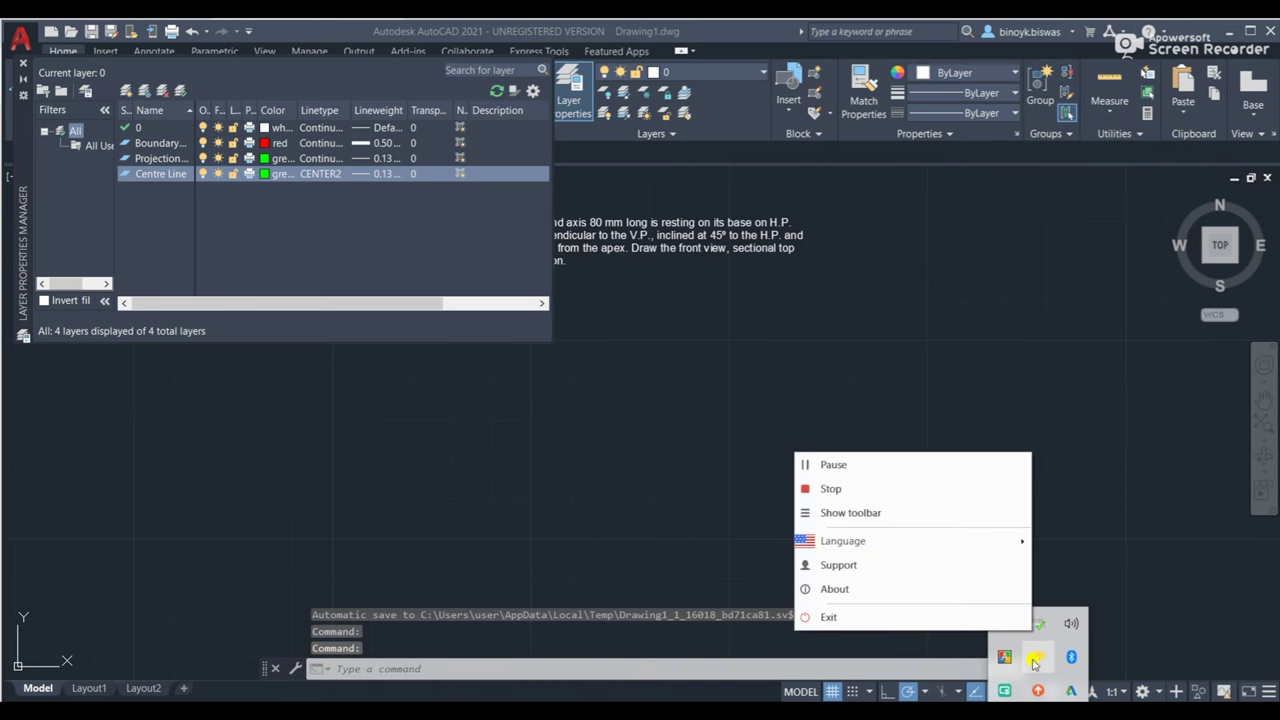
left_click(831, 488)
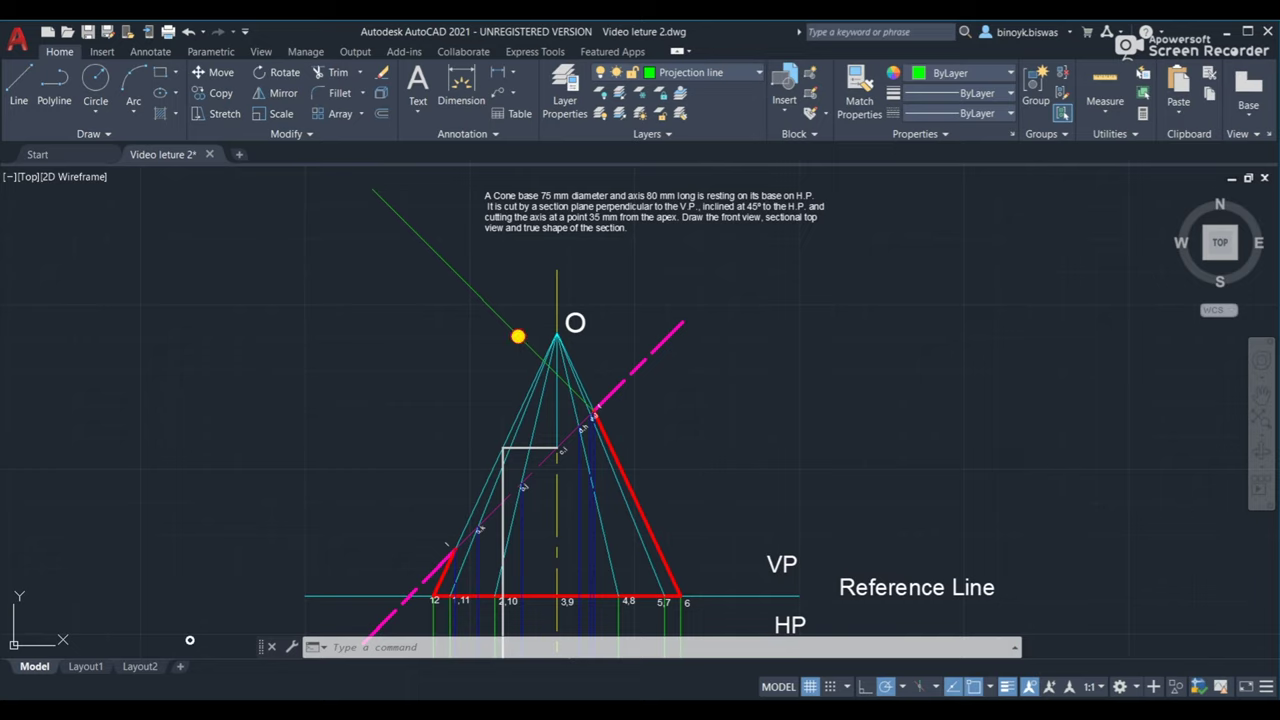
Copy the green projection line four times down-left as evenly spaced parallel projectors.
left_click(518, 335)
left_click(428, 645)
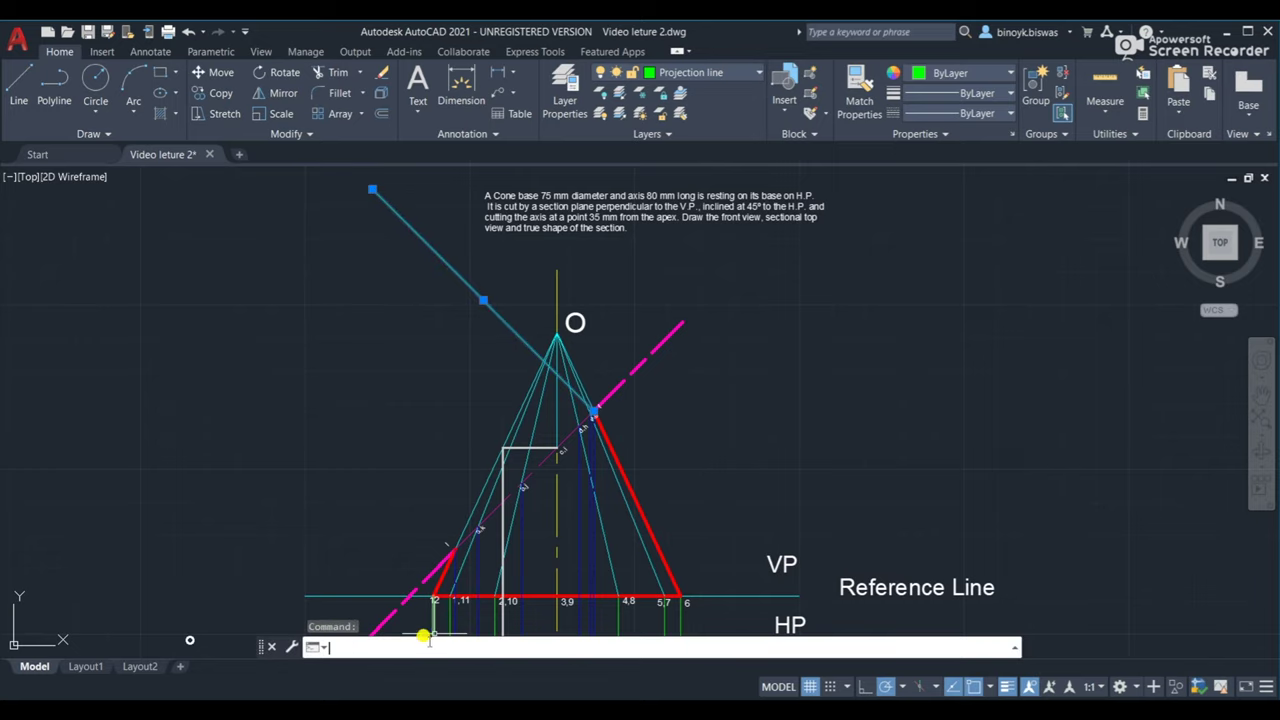
type("copy")
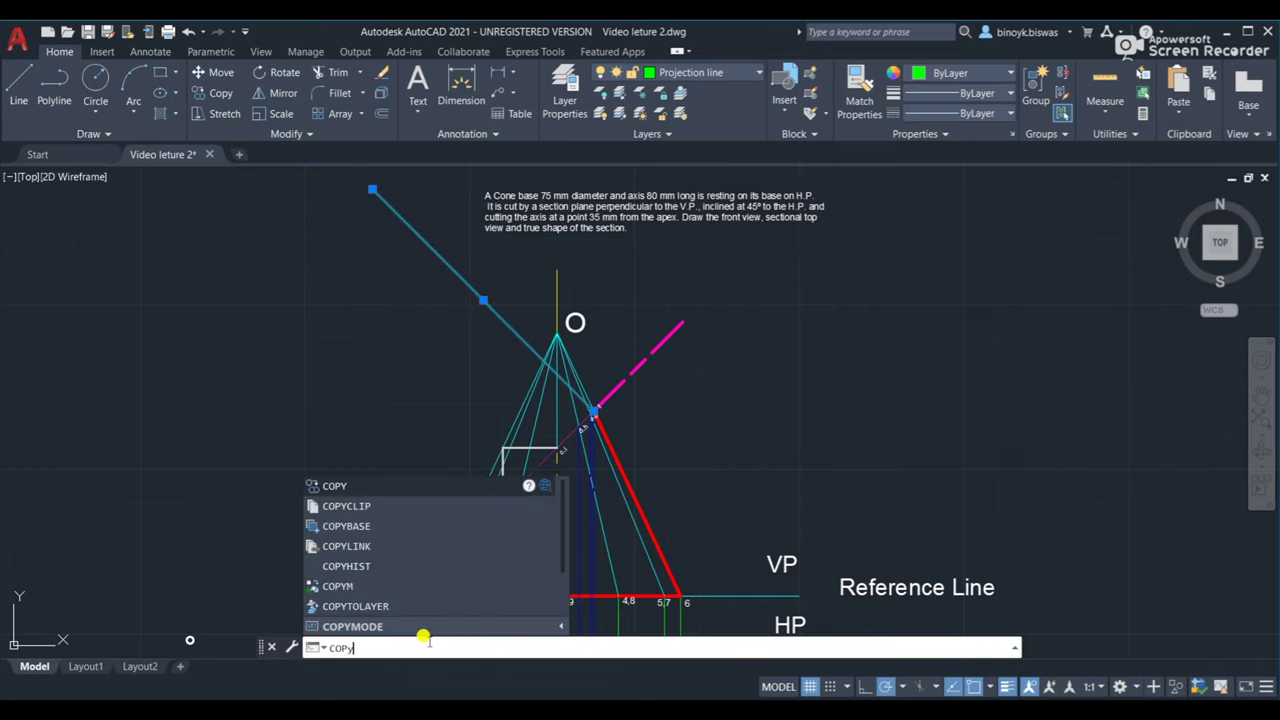
key("Return")
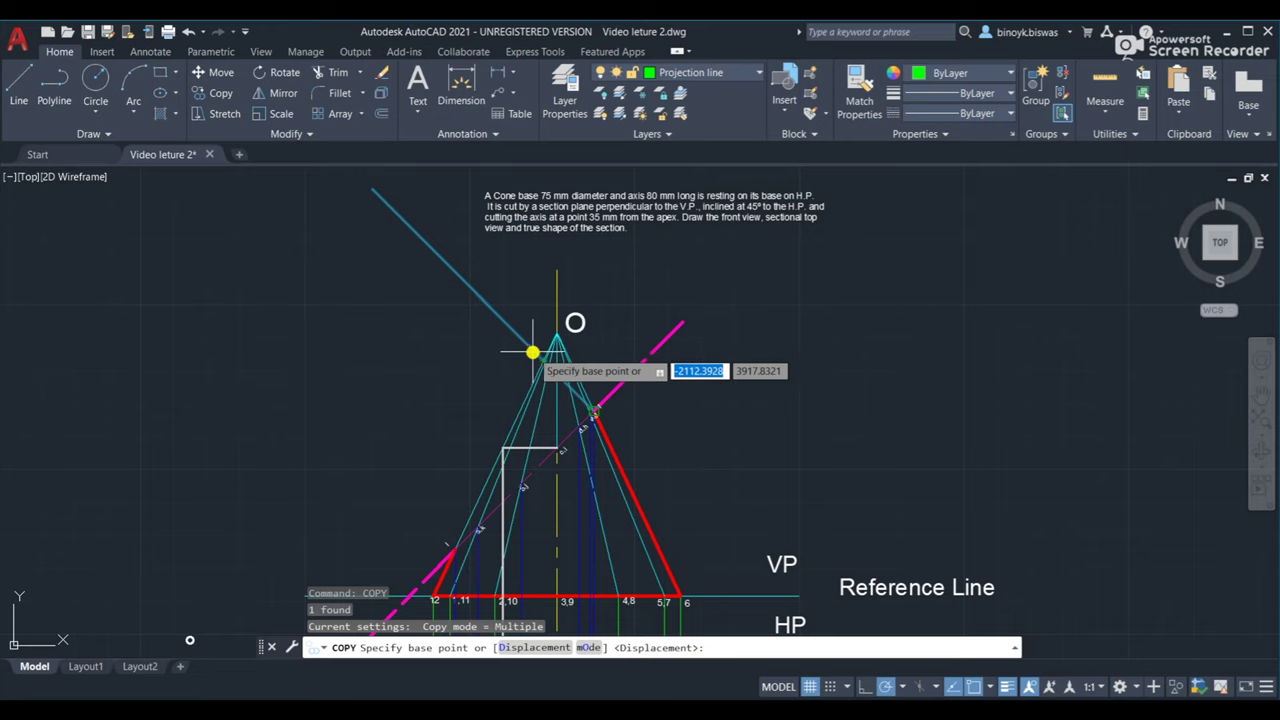
left_click(458, 282)
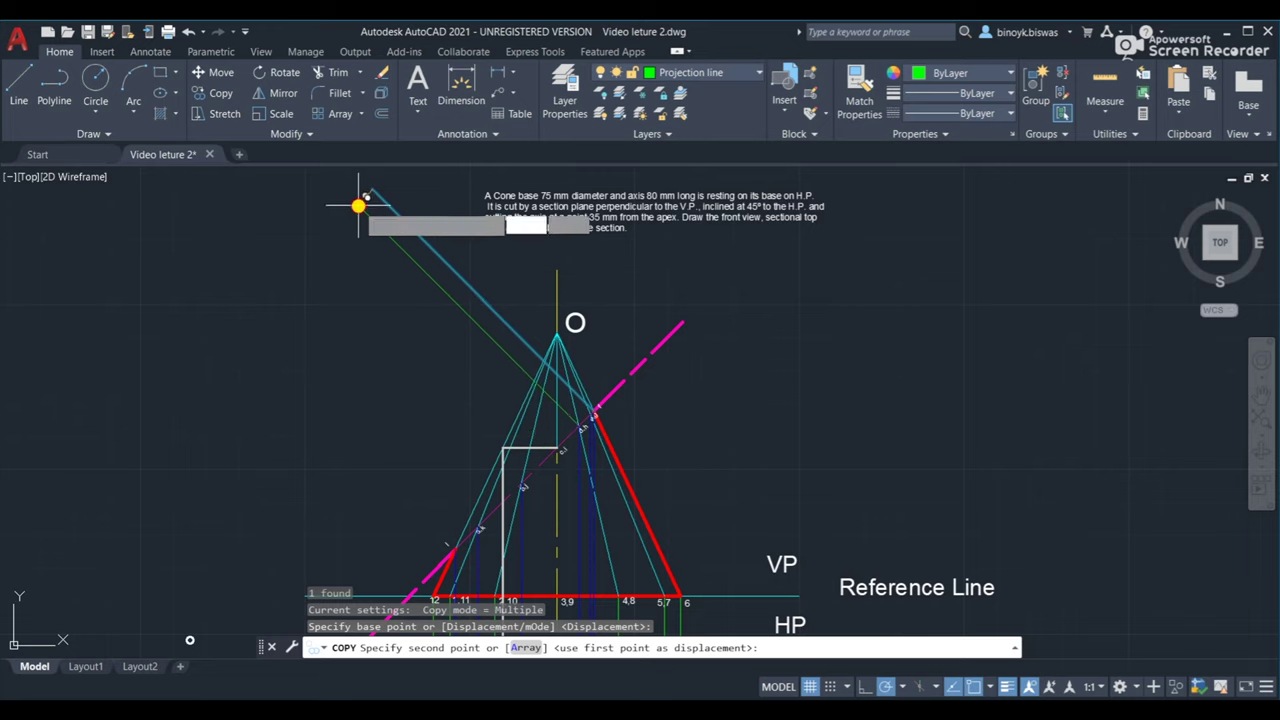
left_click(352, 210)
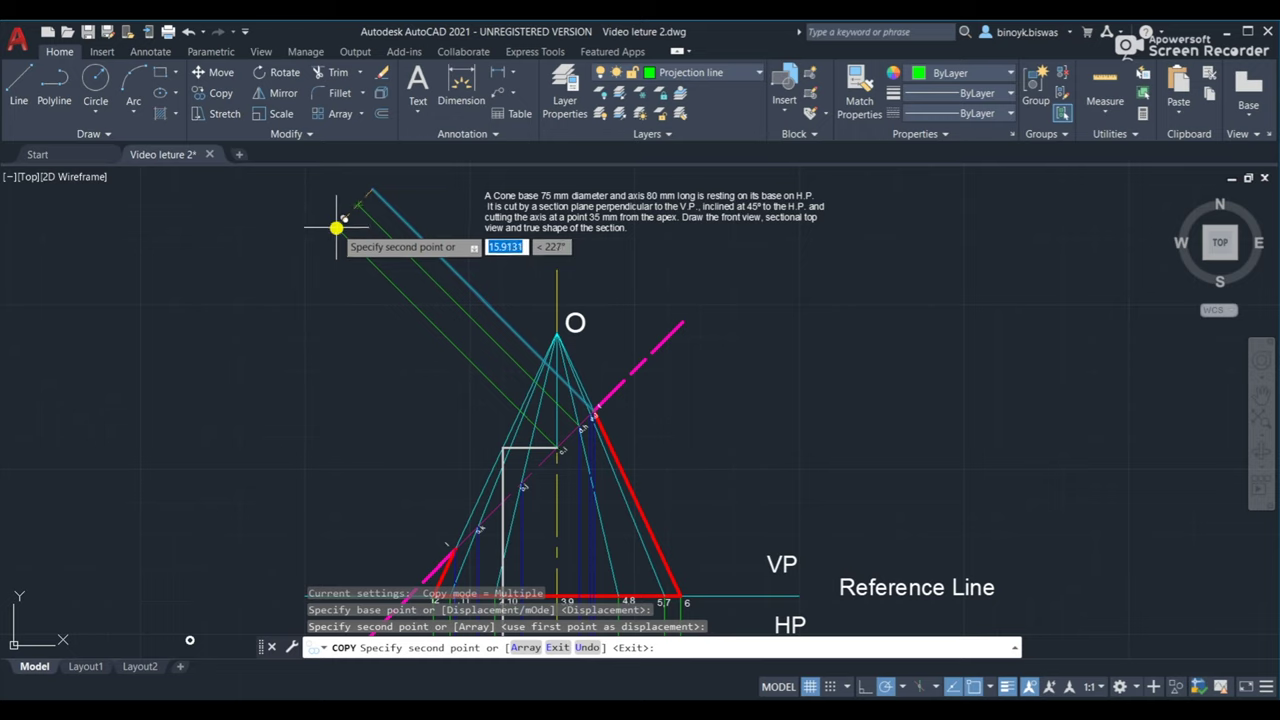
left_click(336, 228)
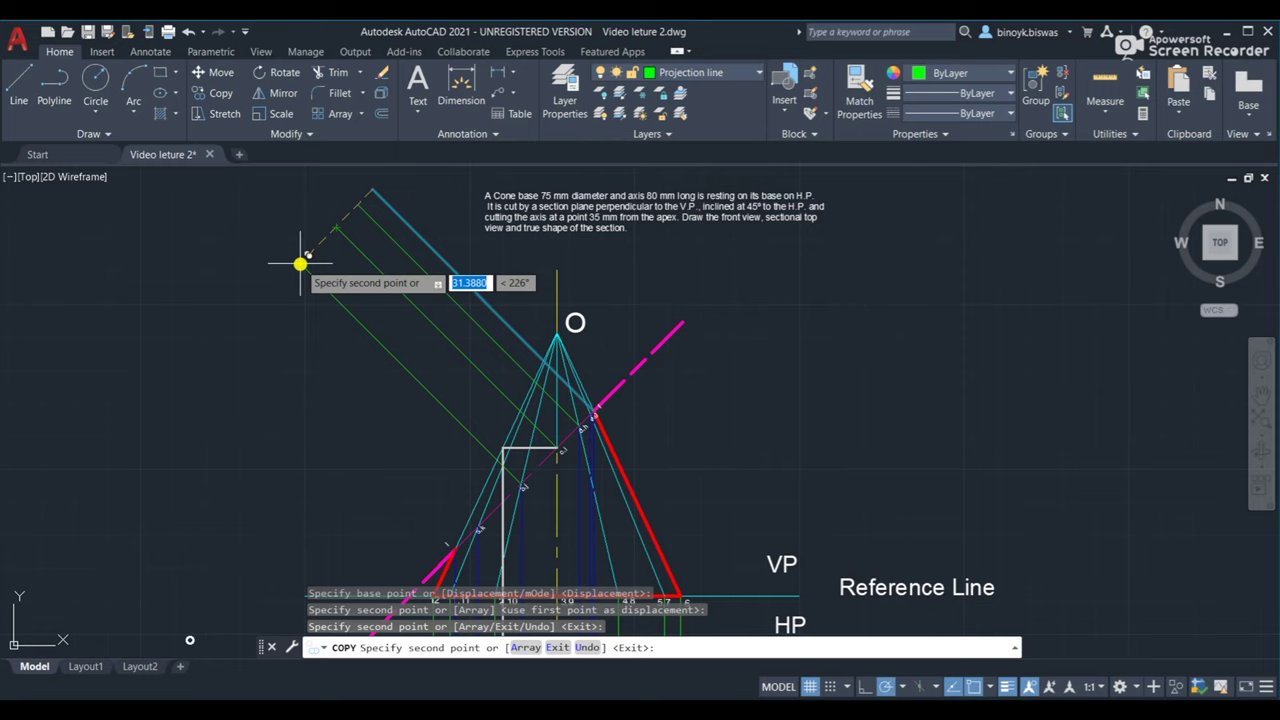
left_click(300, 264)
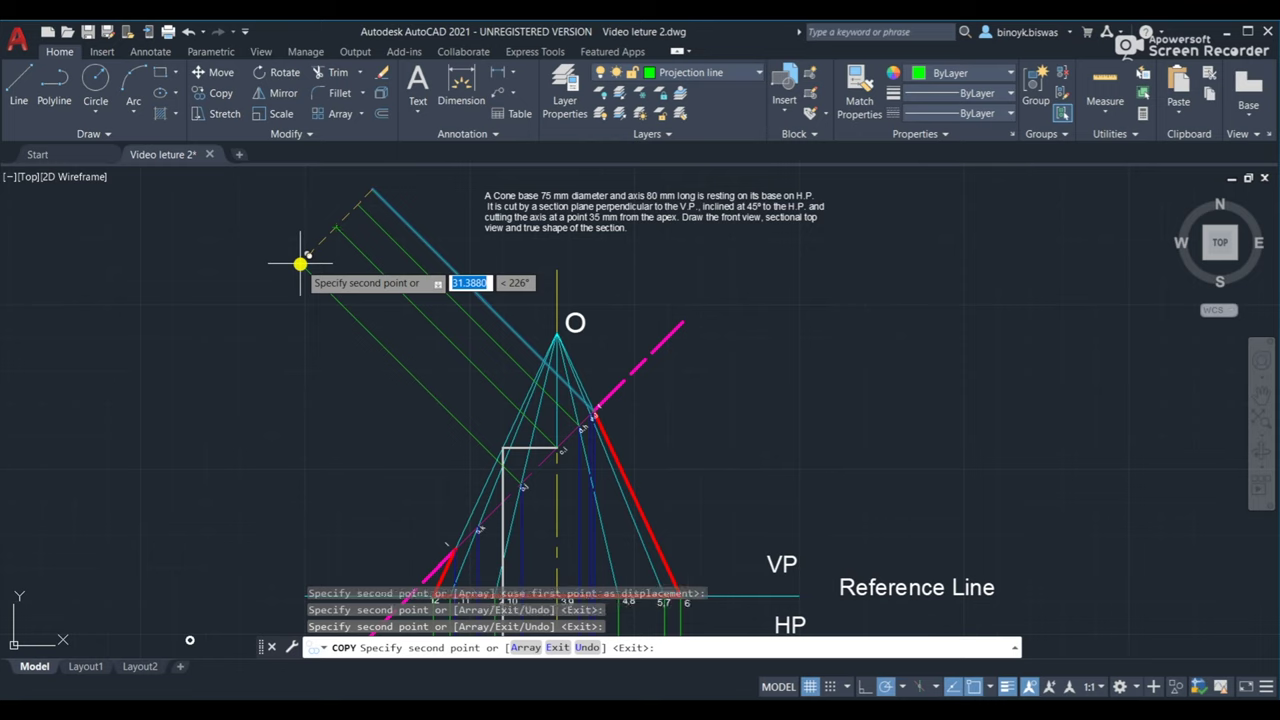
left_click(259, 304)
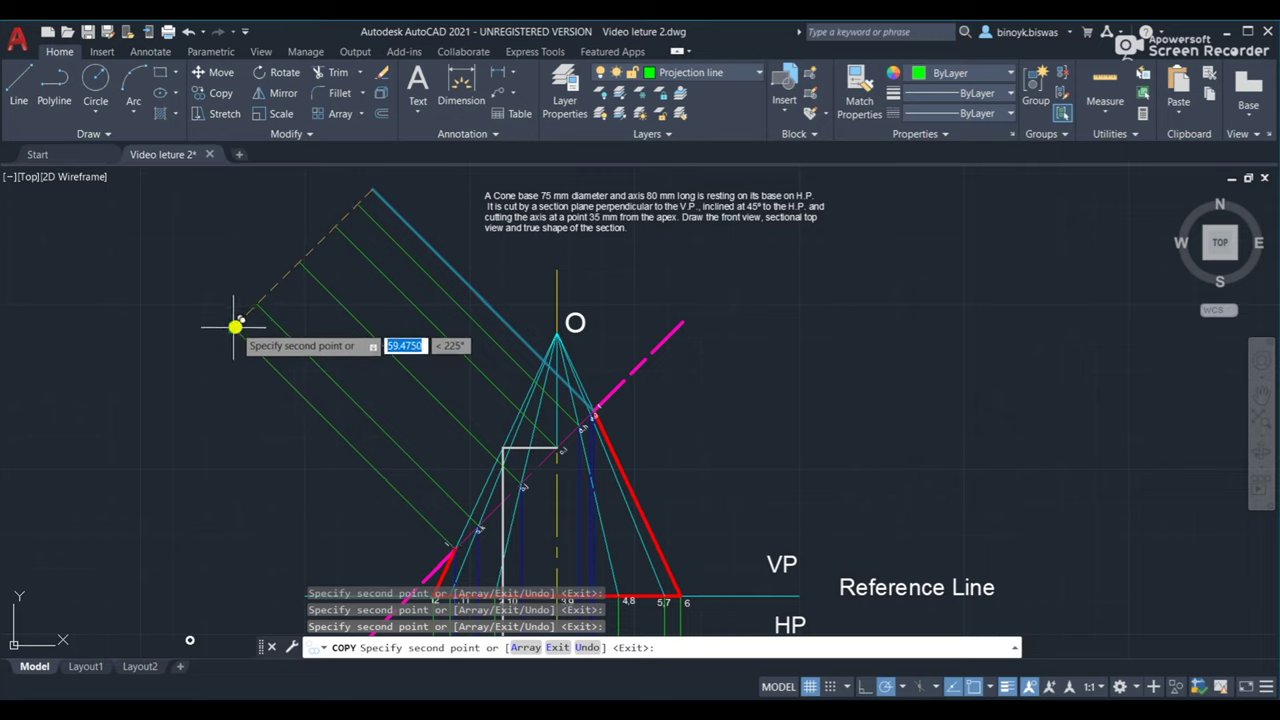
key("Return")
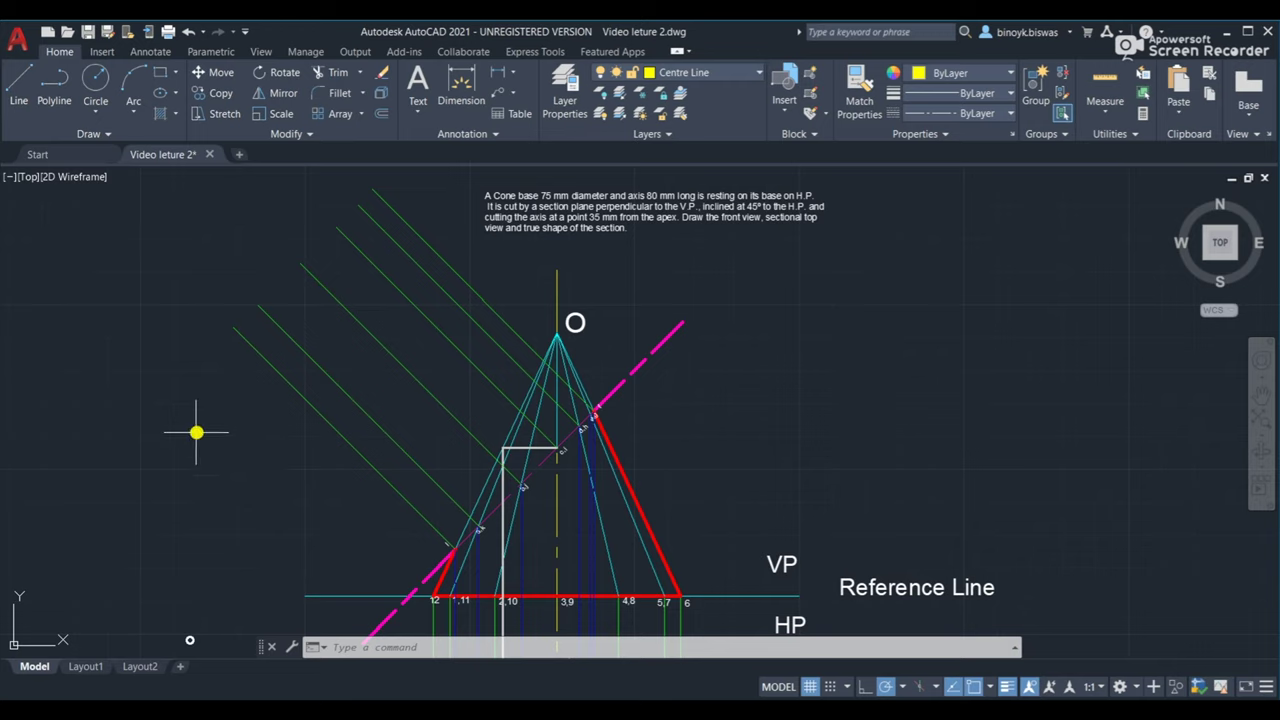
Draw a dashed centre line at 45° across the parallel projectors as the true-shape axis.
left_click(264, 450)
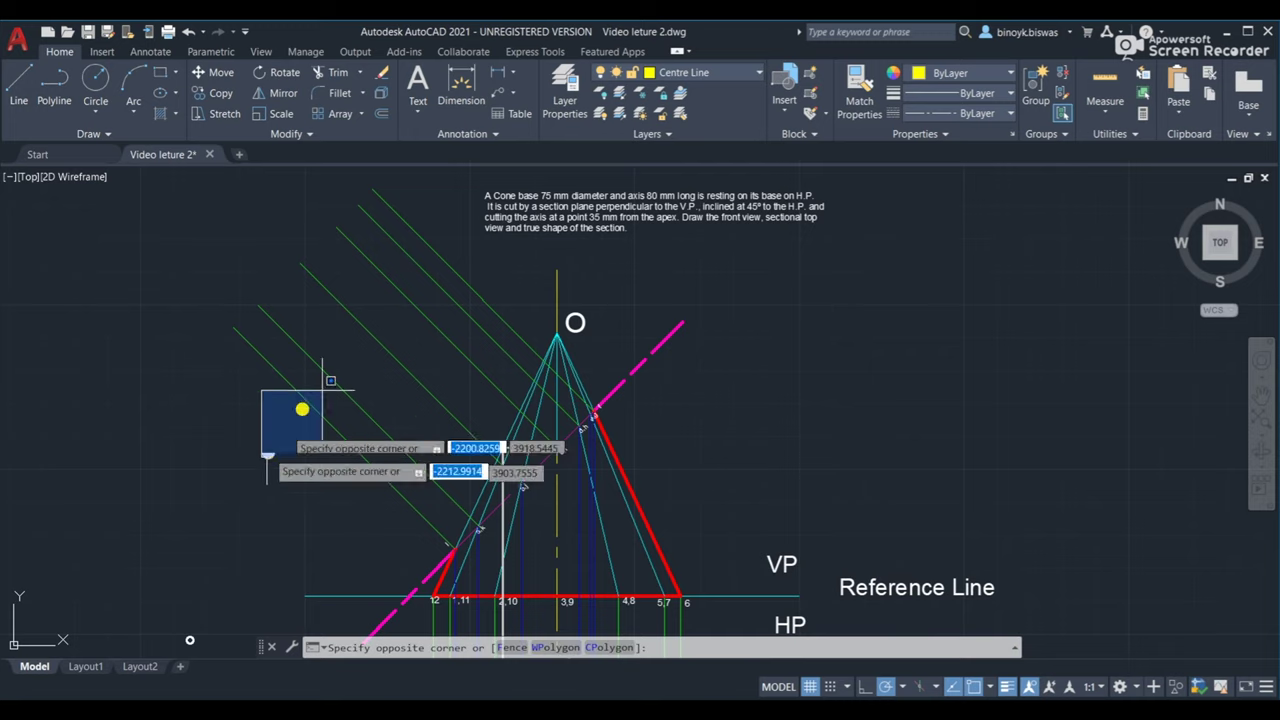
left_click(260, 442)
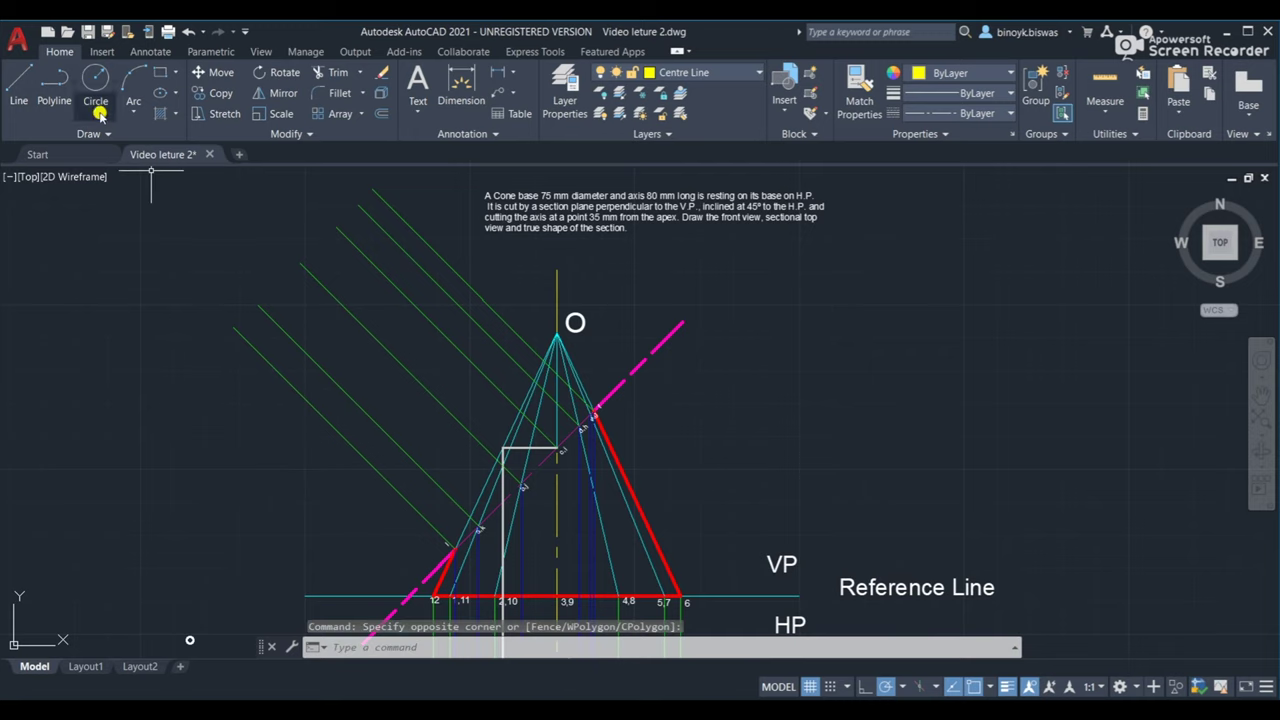
left_click(19, 82)
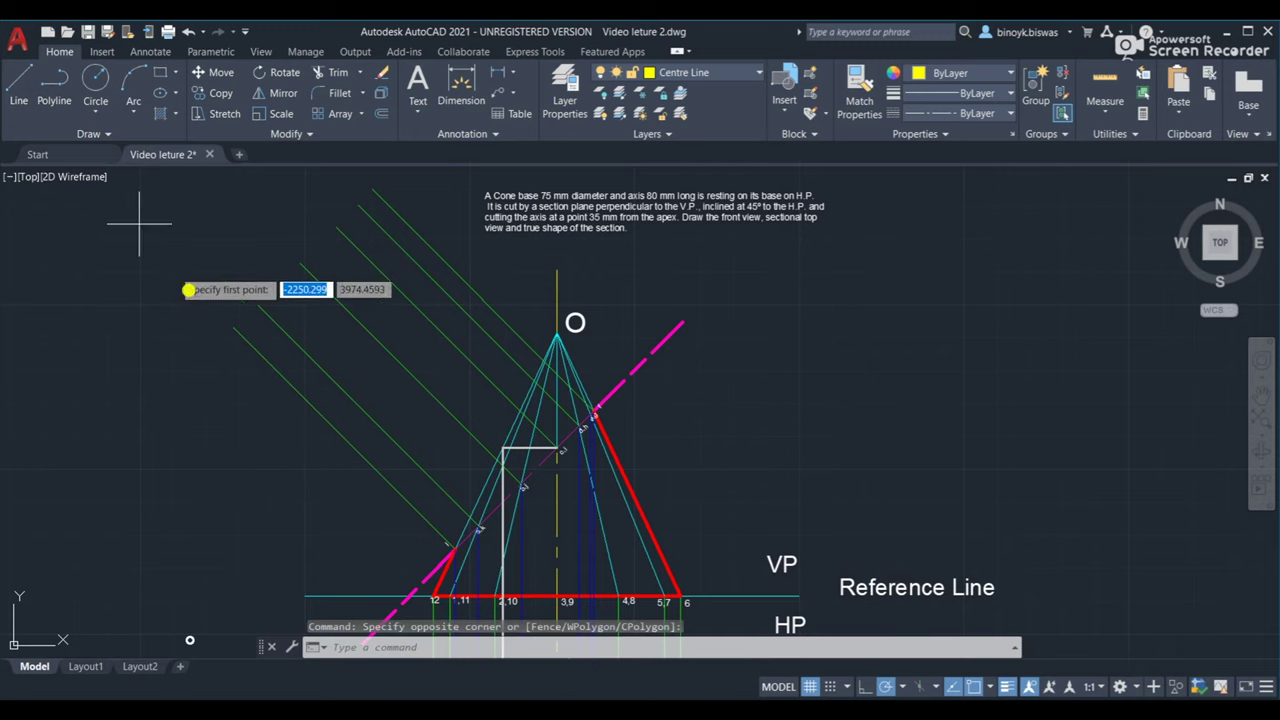
left_click(273, 463)
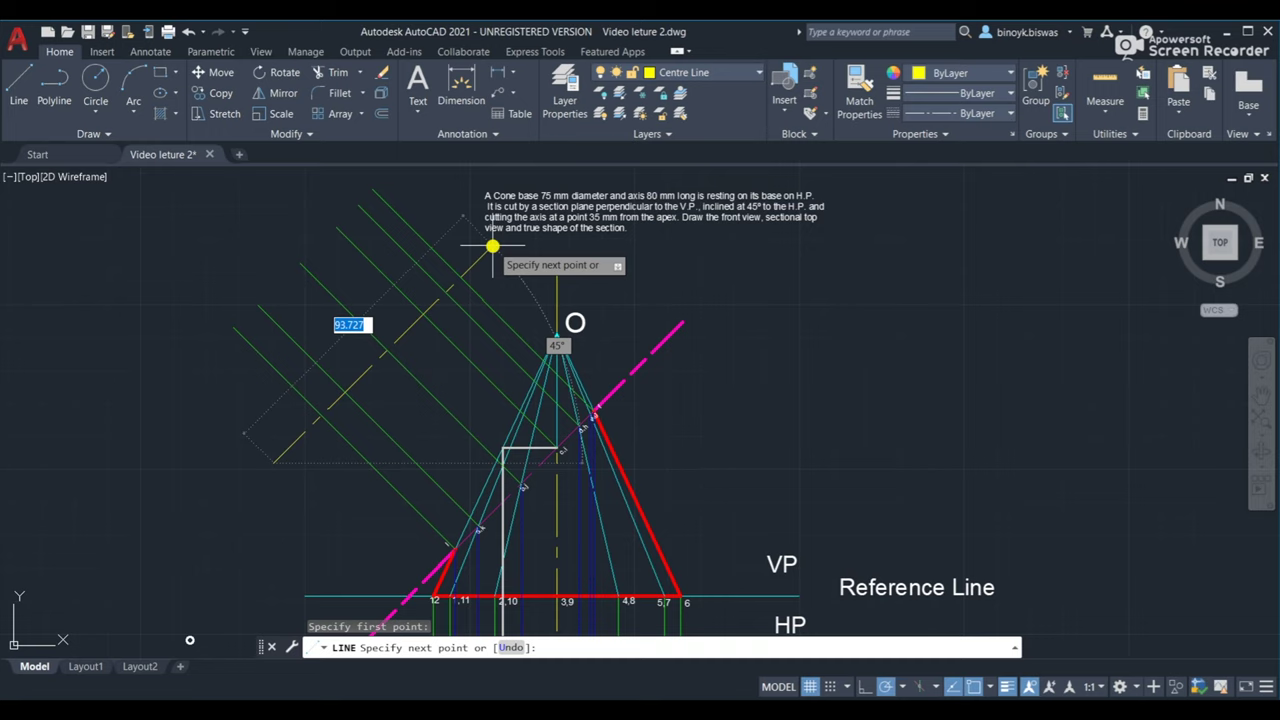
left_click(492, 246)
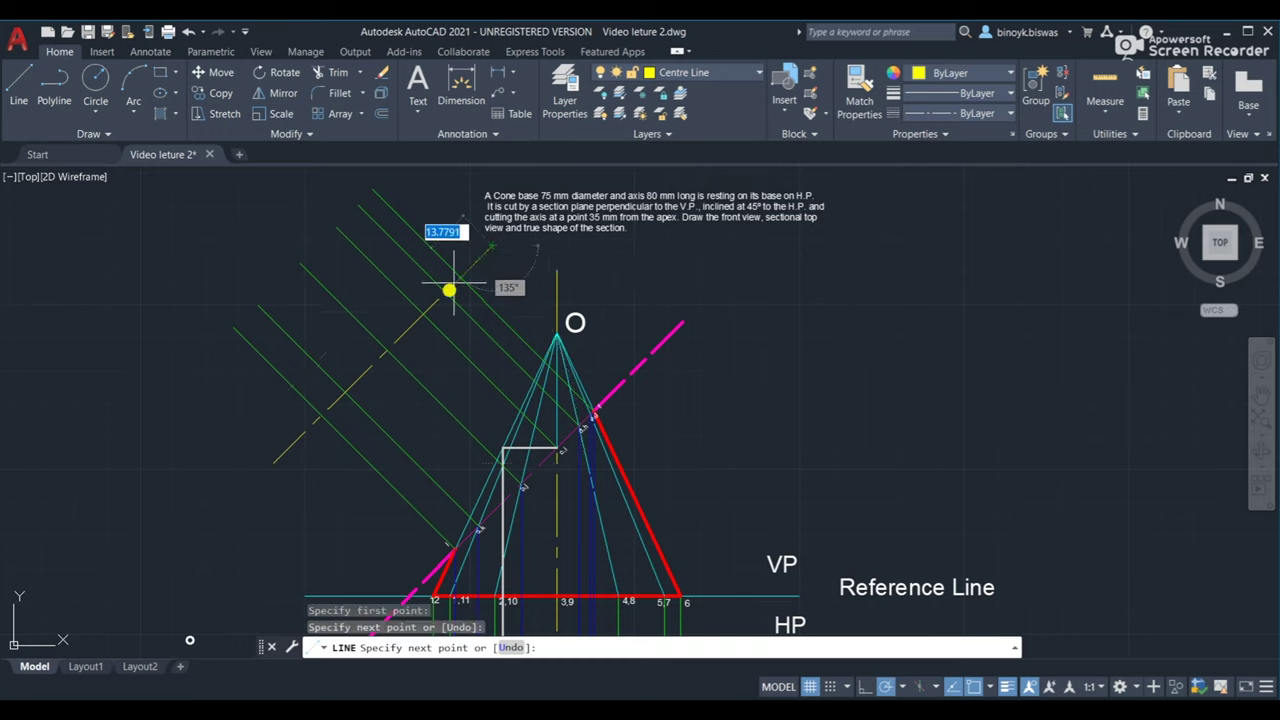
left_click(612, 375)
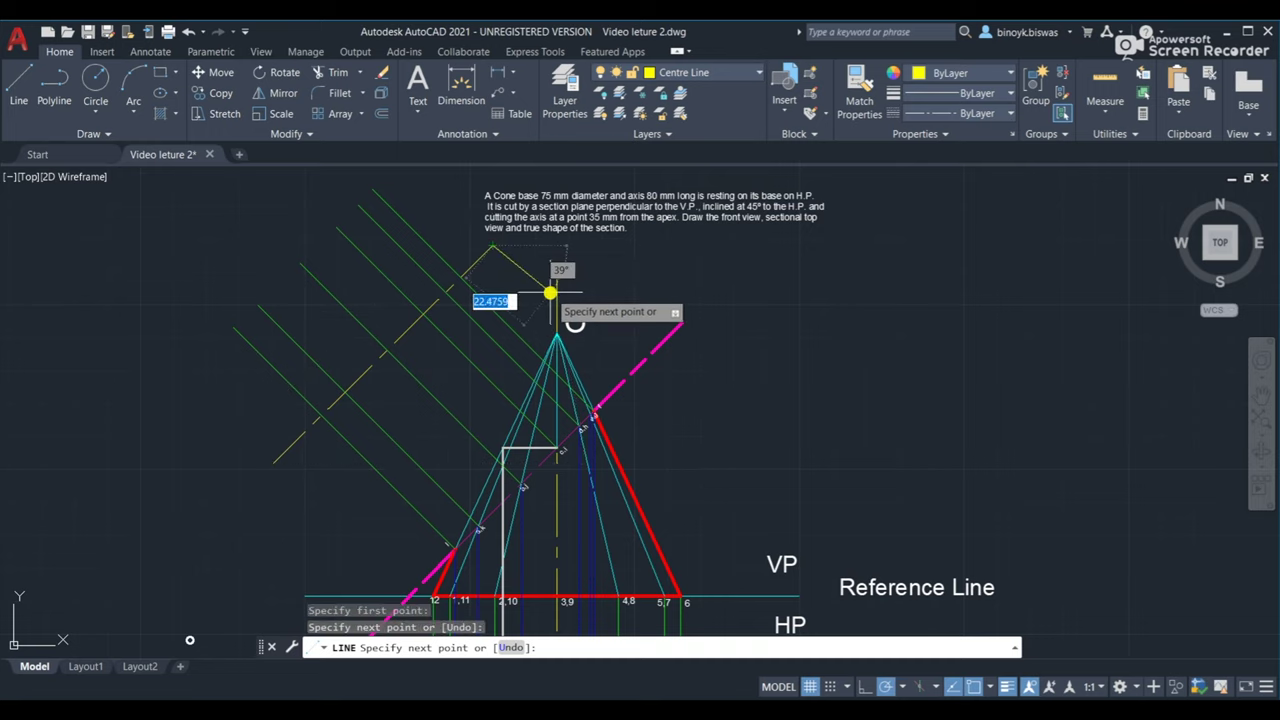
key("Escape")
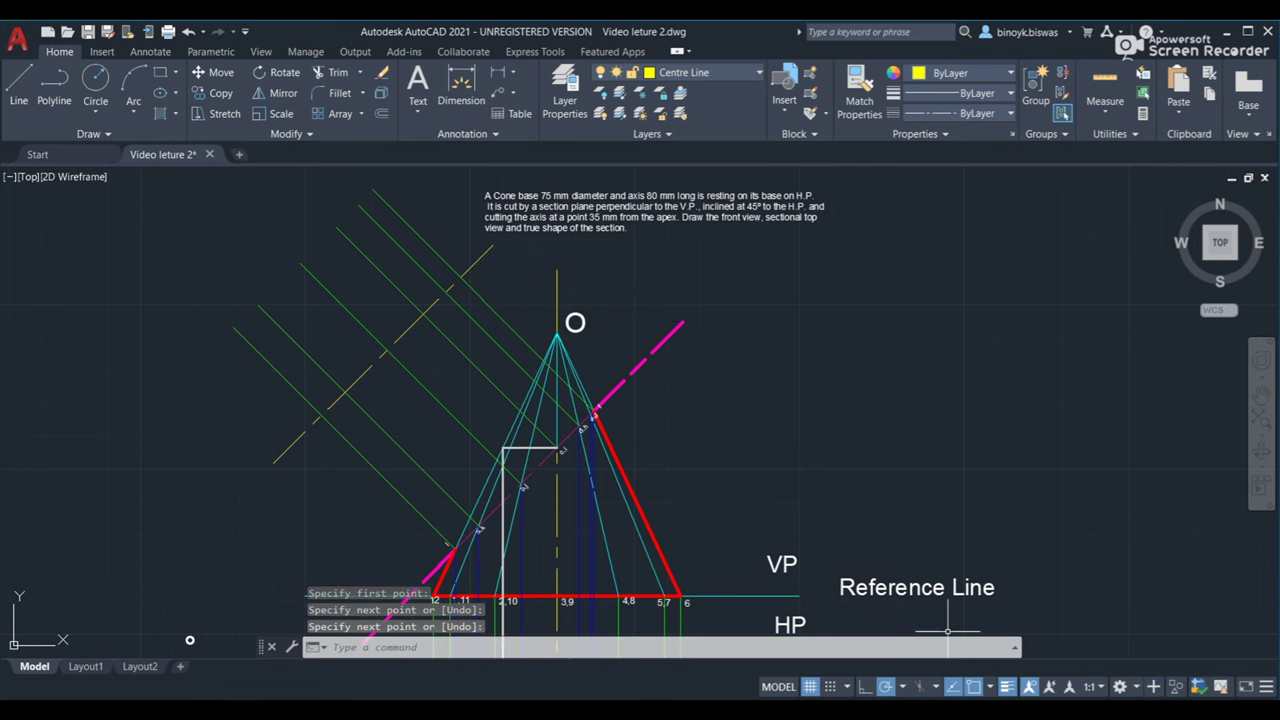
scroll(523, 540, "down", 3)
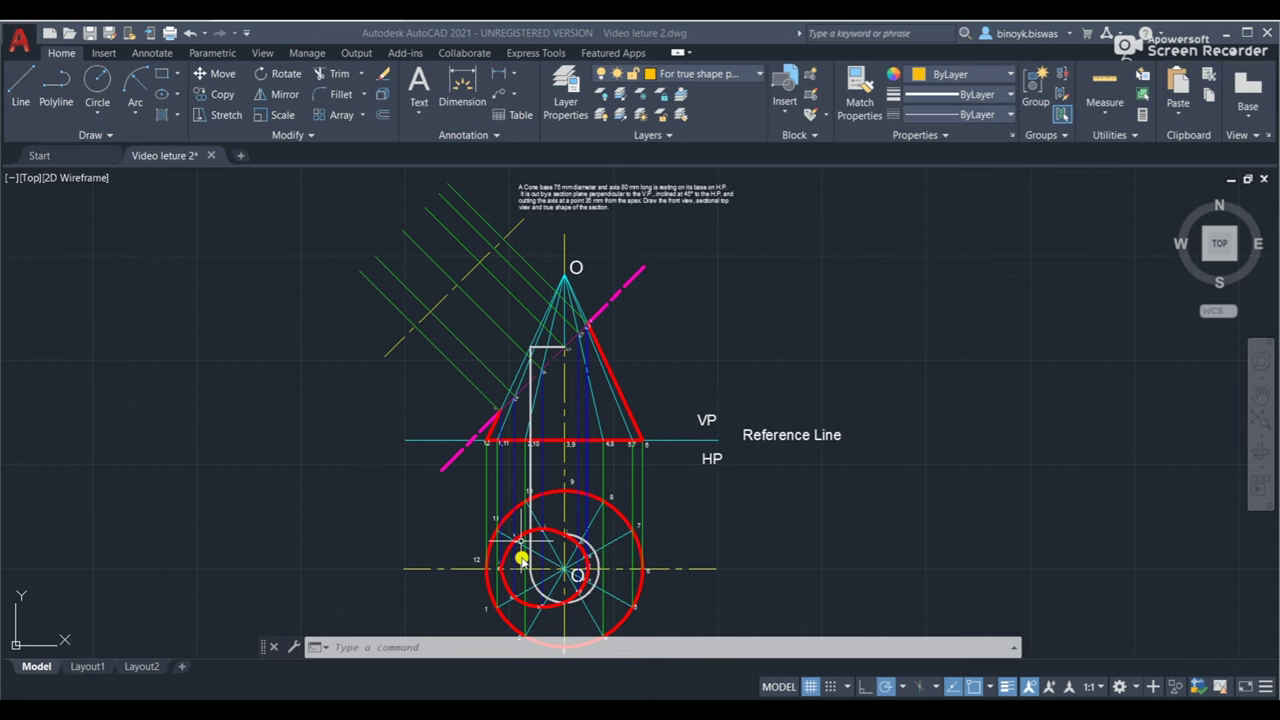
Add a text-free vertical leader from point k down to the horizontal centre line in the top view.
scroll(519, 568, "up", 4)
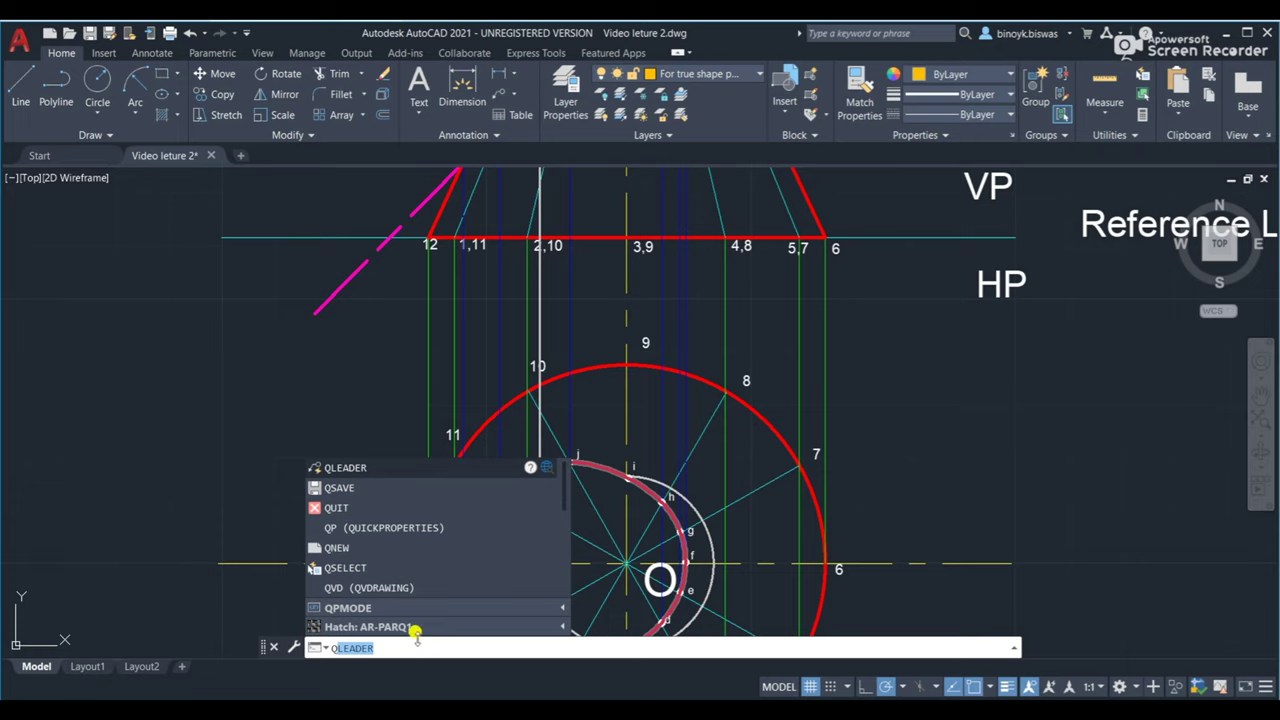
left_click(345, 468)
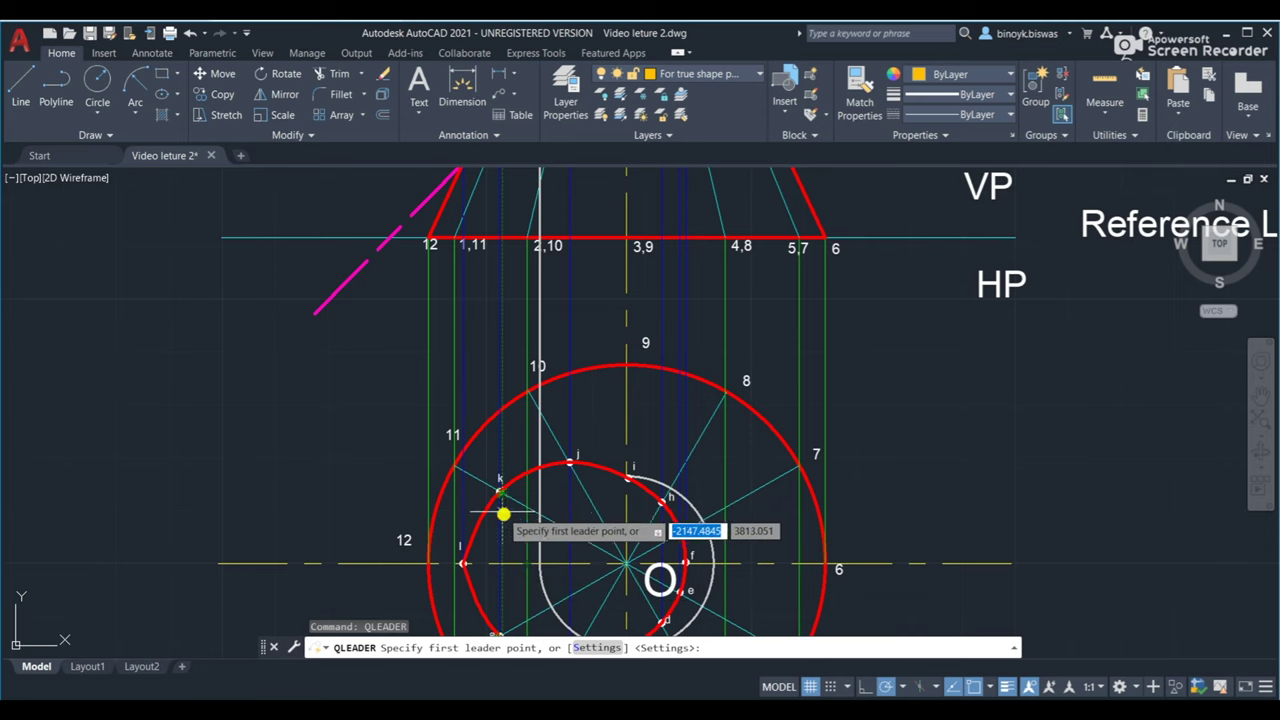
scroll(500, 508, "up", 4)
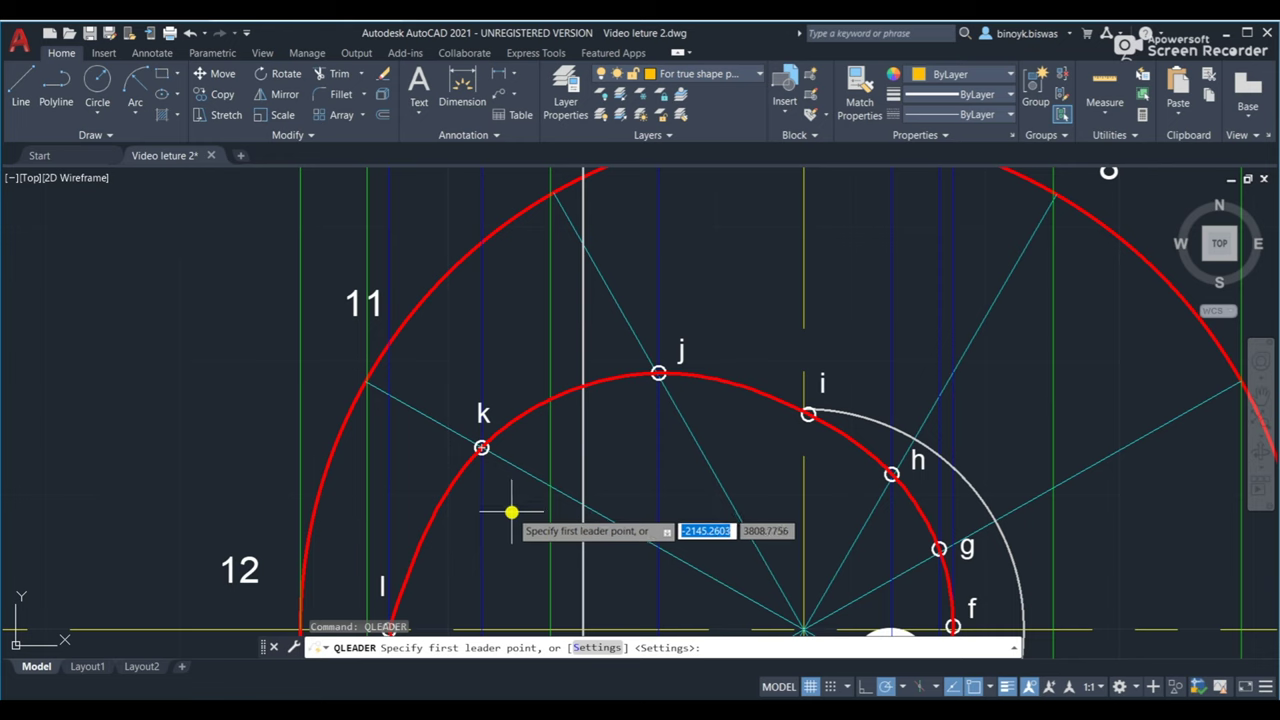
middle_click_drag(511, 511, 525, 437)
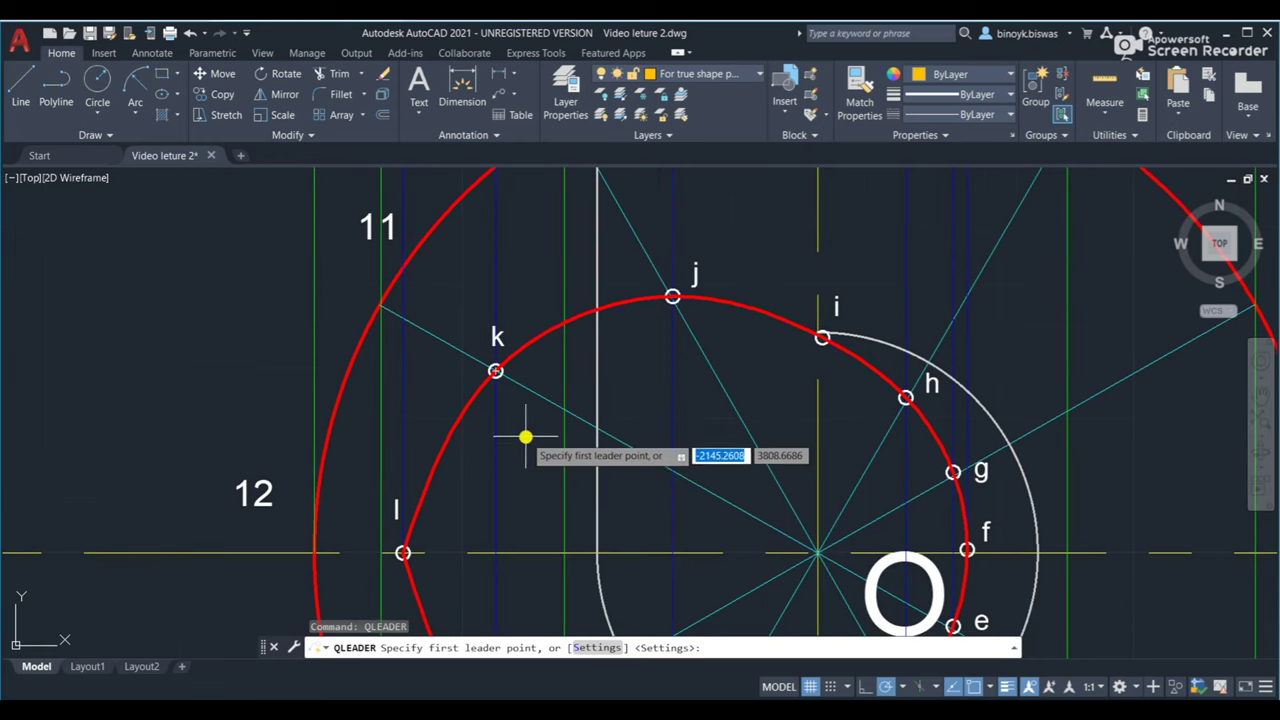
left_click(495, 370)
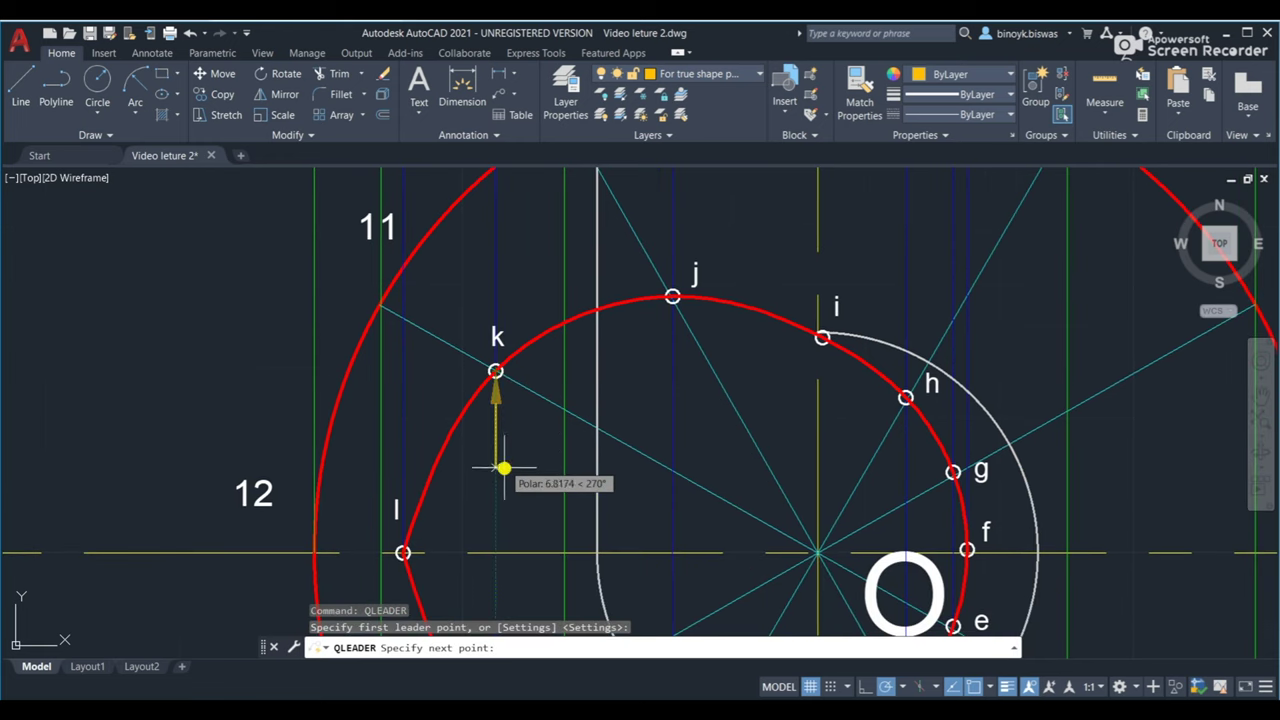
left_click(497, 550)
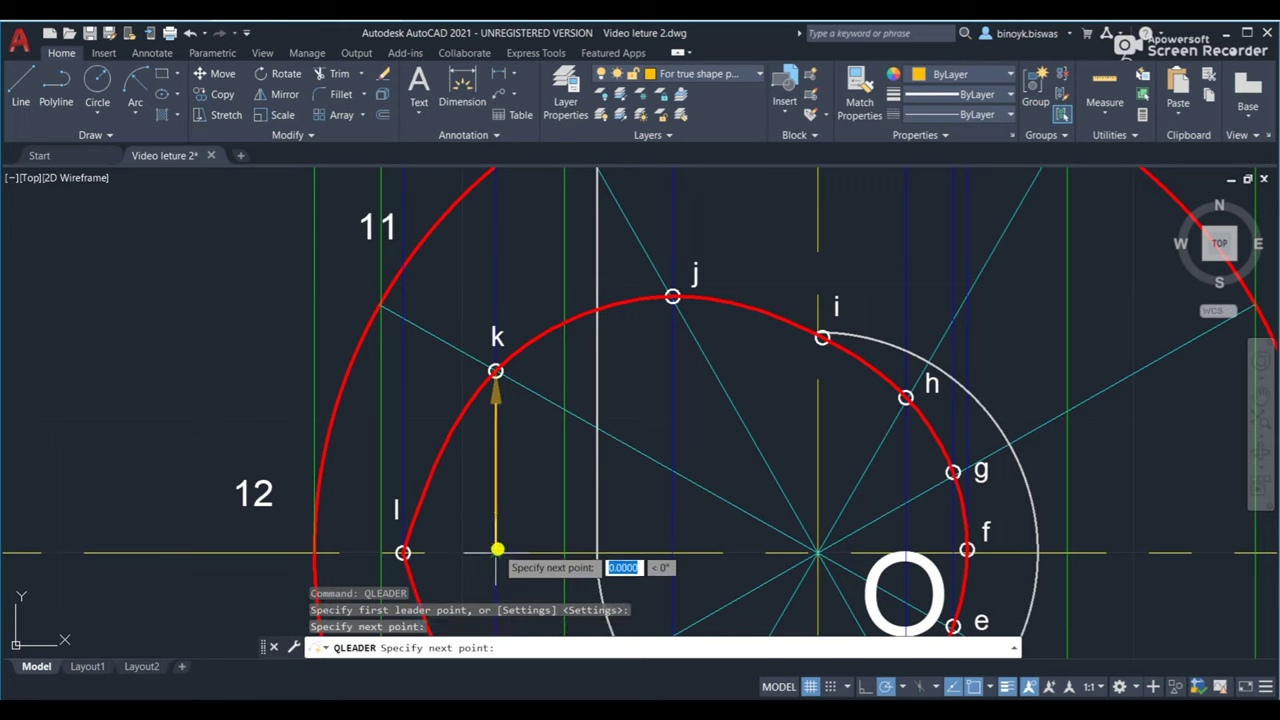
left_click(548, 537)
key("Return")
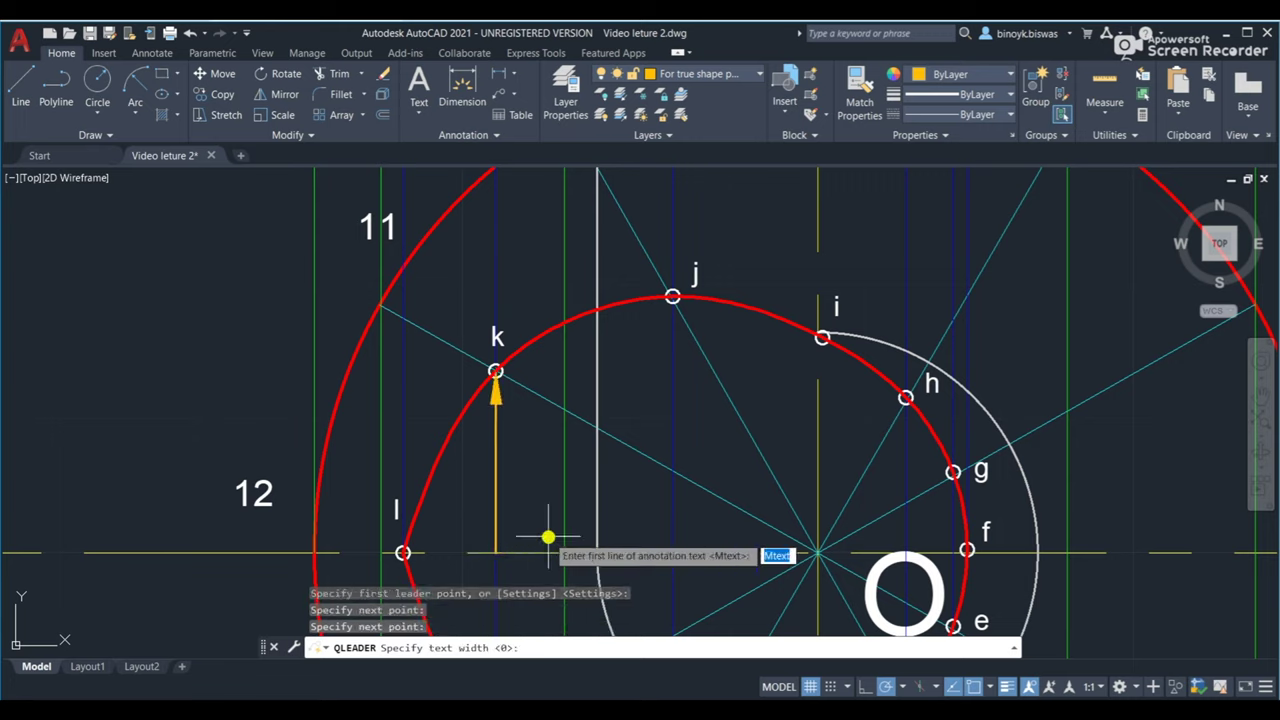
scroll(524, 526, "down", 2)
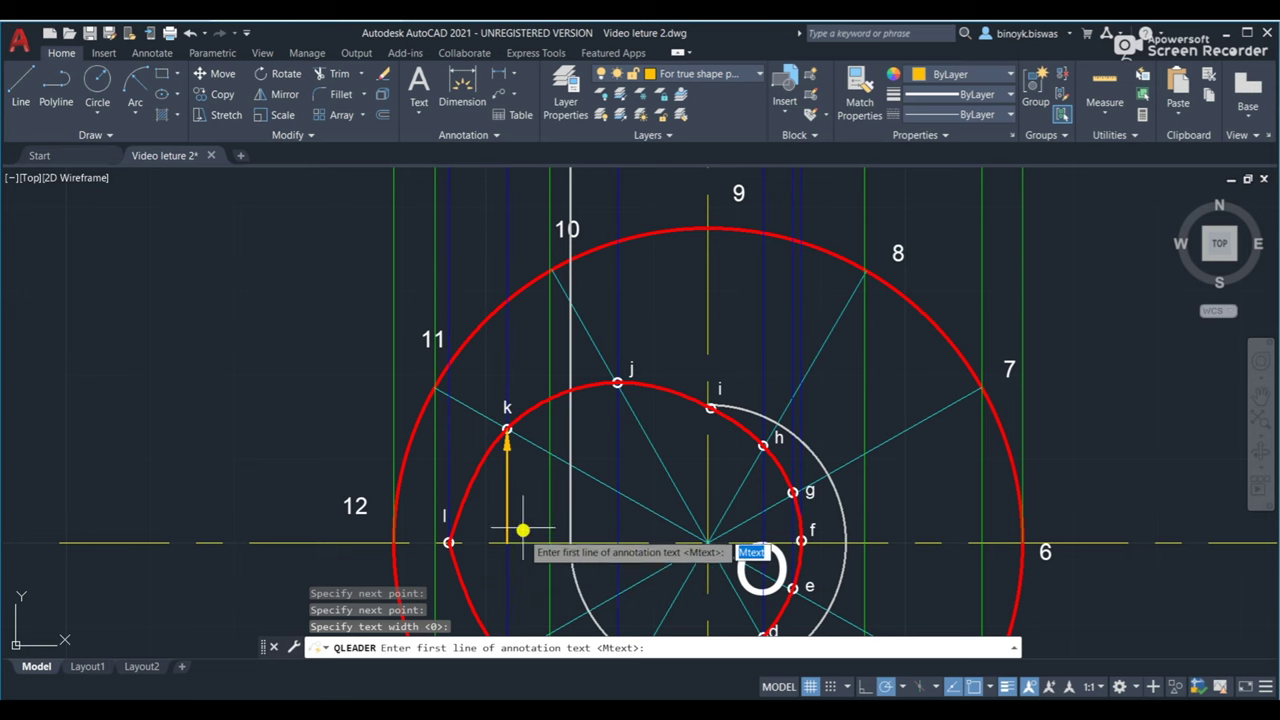
scroll(522, 522, "down", 2)
scroll(522, 522, "down", 2)
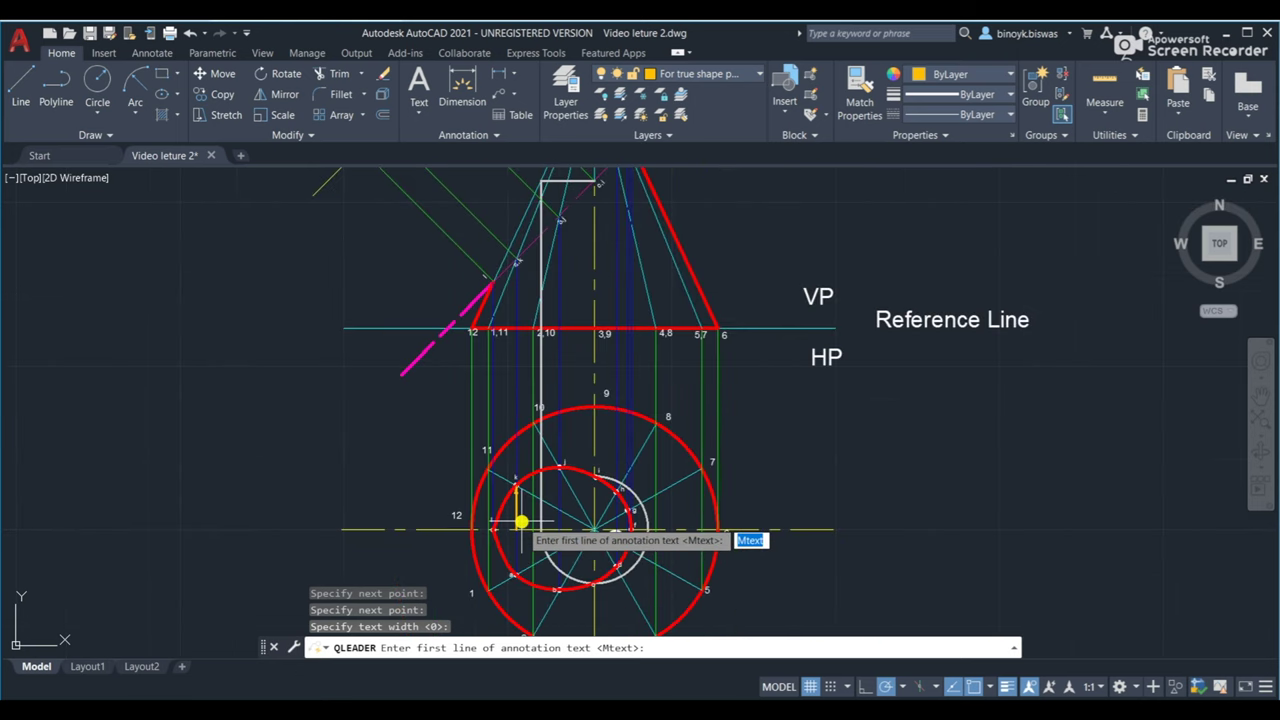
middle_click_drag(522, 522, 670, 592)
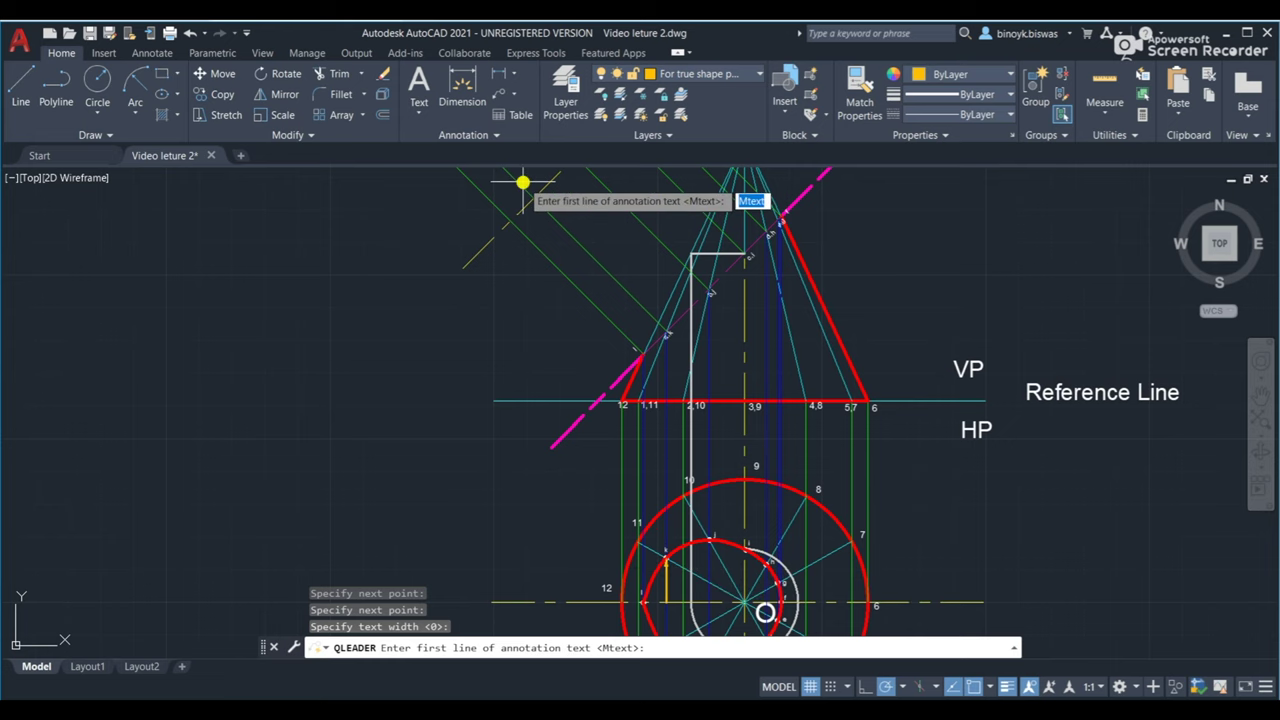
key("Escape")
scroll(670, 610, "up", 5)
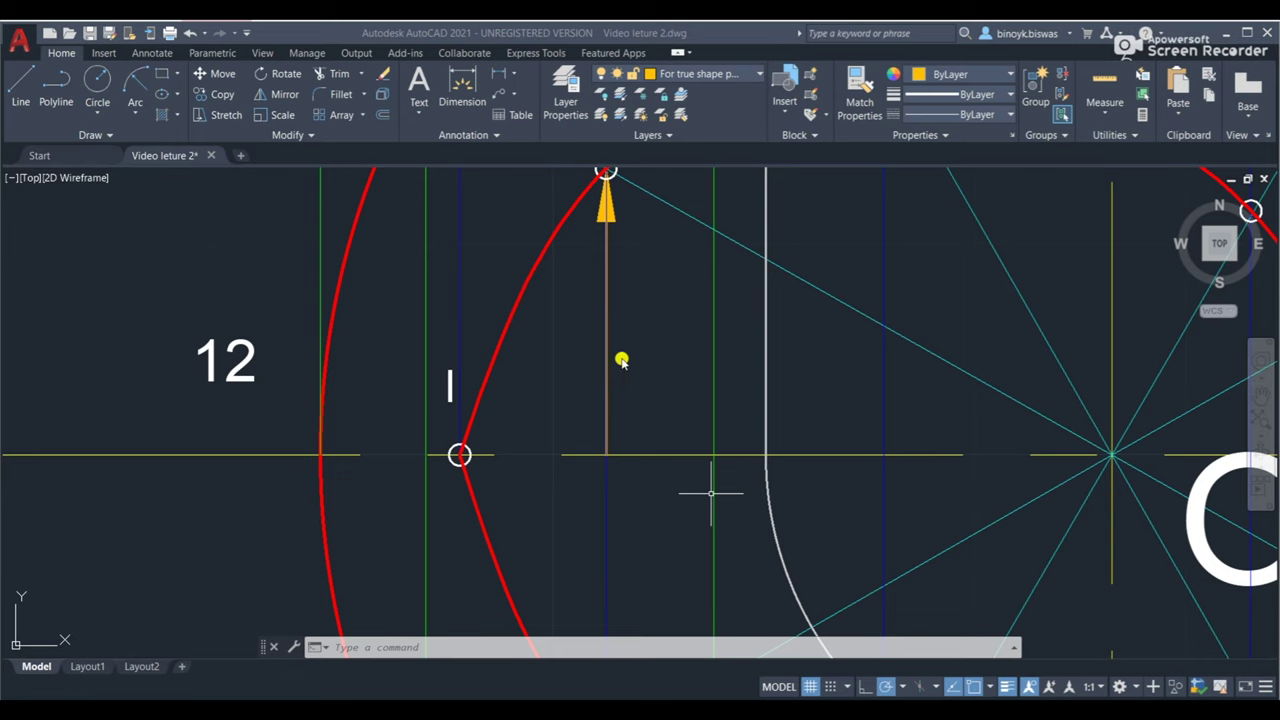
left_click(607, 331)
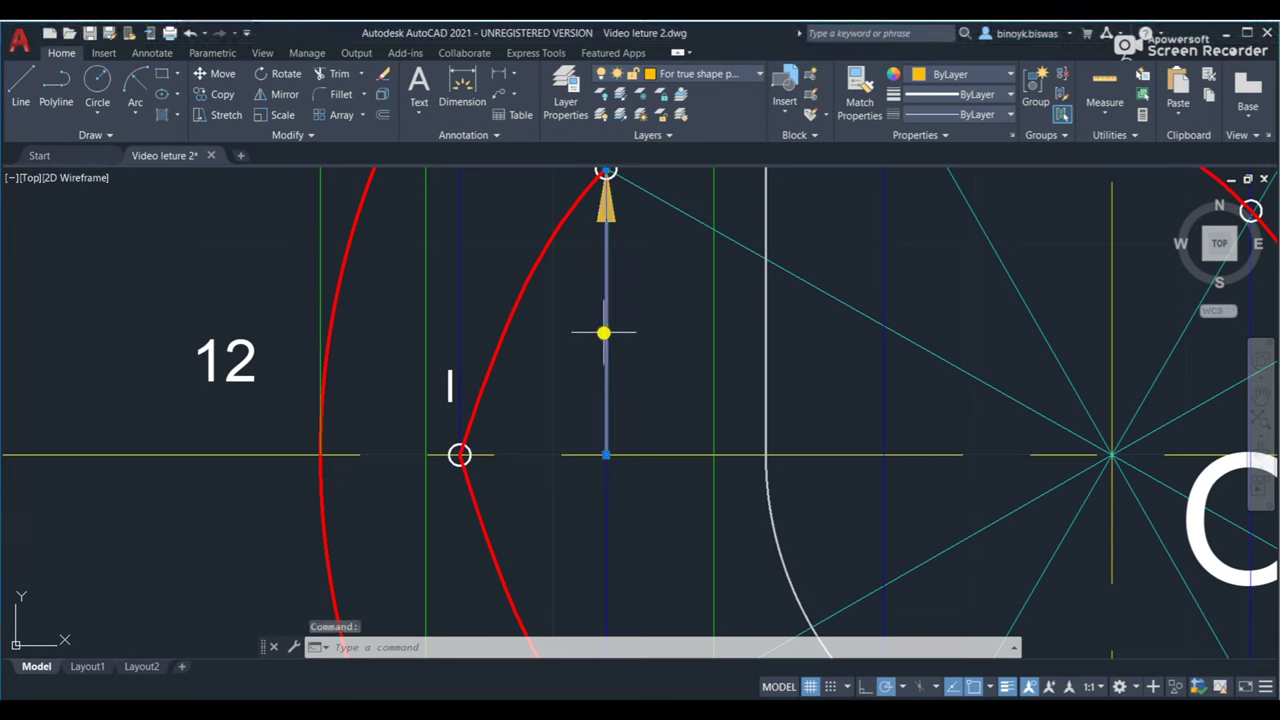
Copy the leader arrow by its midpoint to a projector intersection above-left of apex O.
left_click(222, 94)
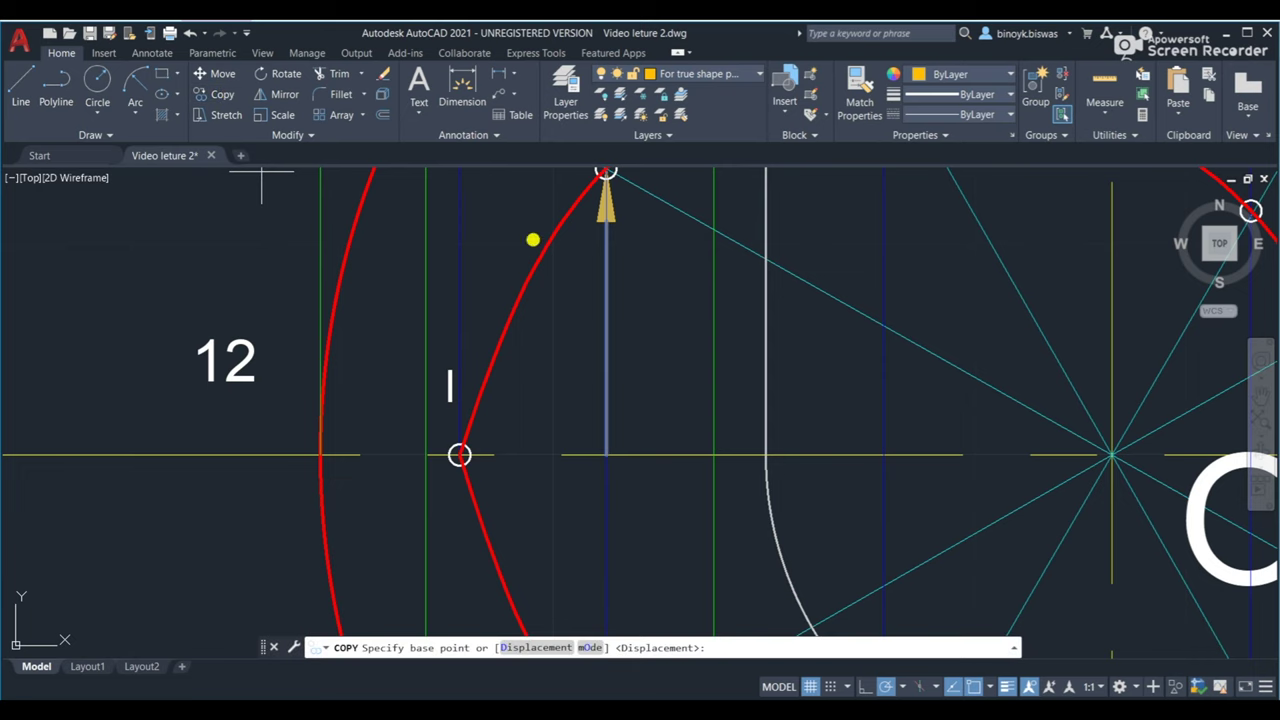
left_click(605, 302)
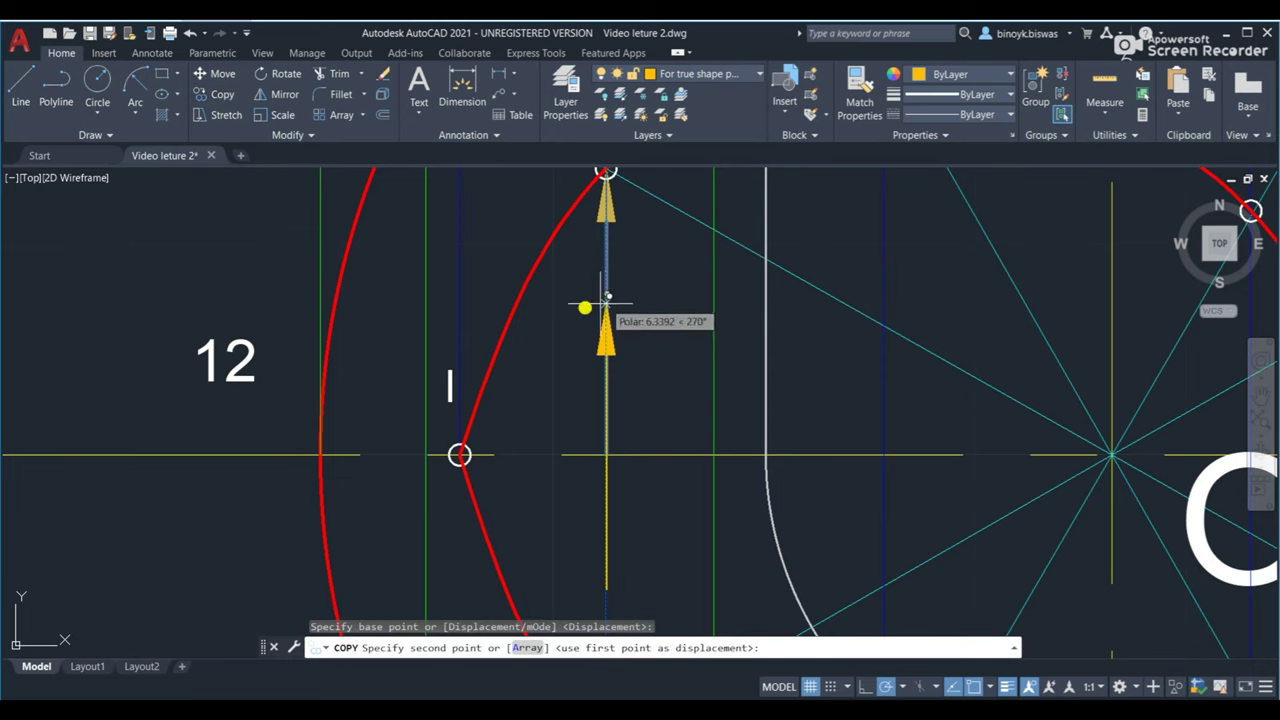
scroll(516, 293, "down", 8)
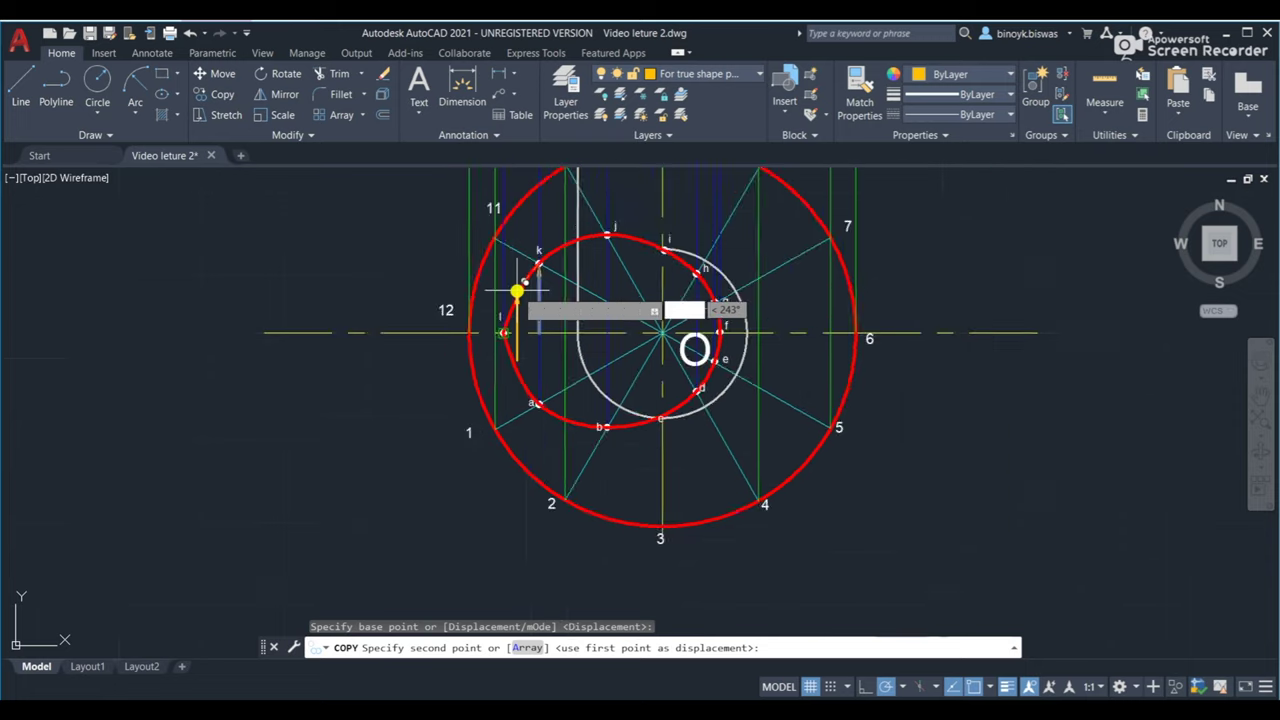
scroll(466, 206, "down", 2)
mouse_move(466, 206)
middle_mouse_down()
mouse_move(518, 366)
mouse_move(509, 508)
middle_mouse_up()
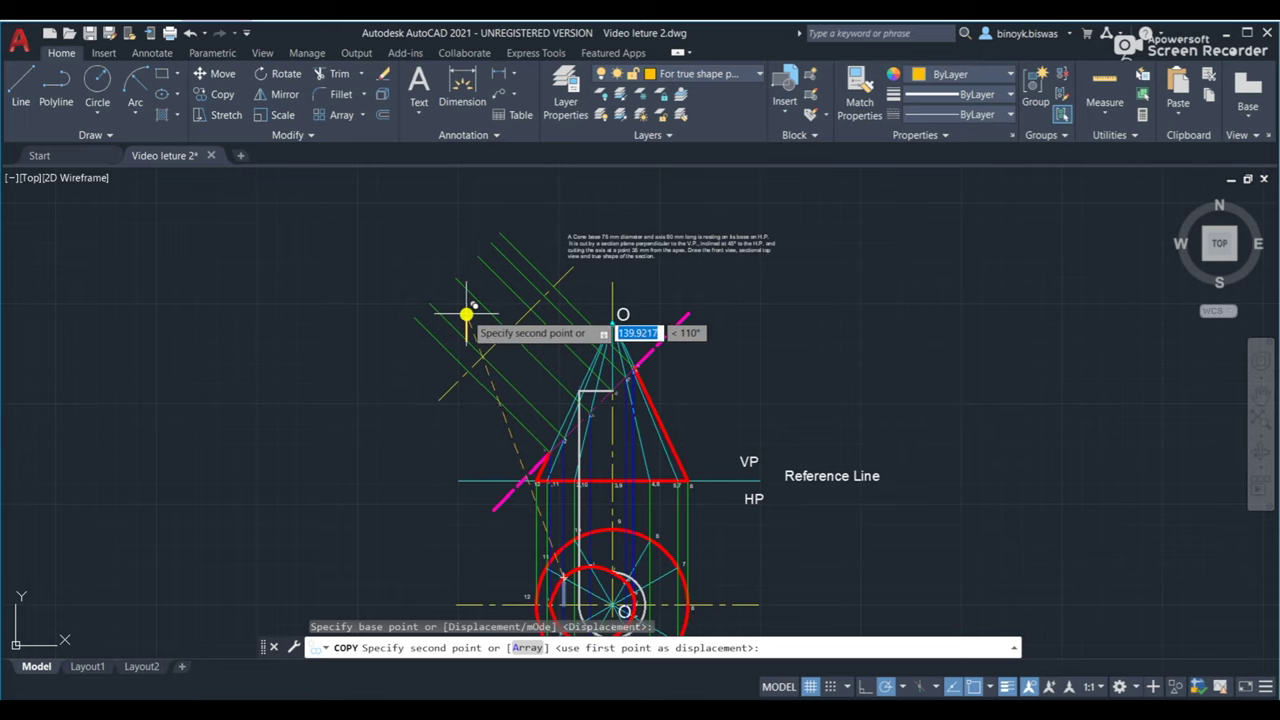
left_click(466, 315)
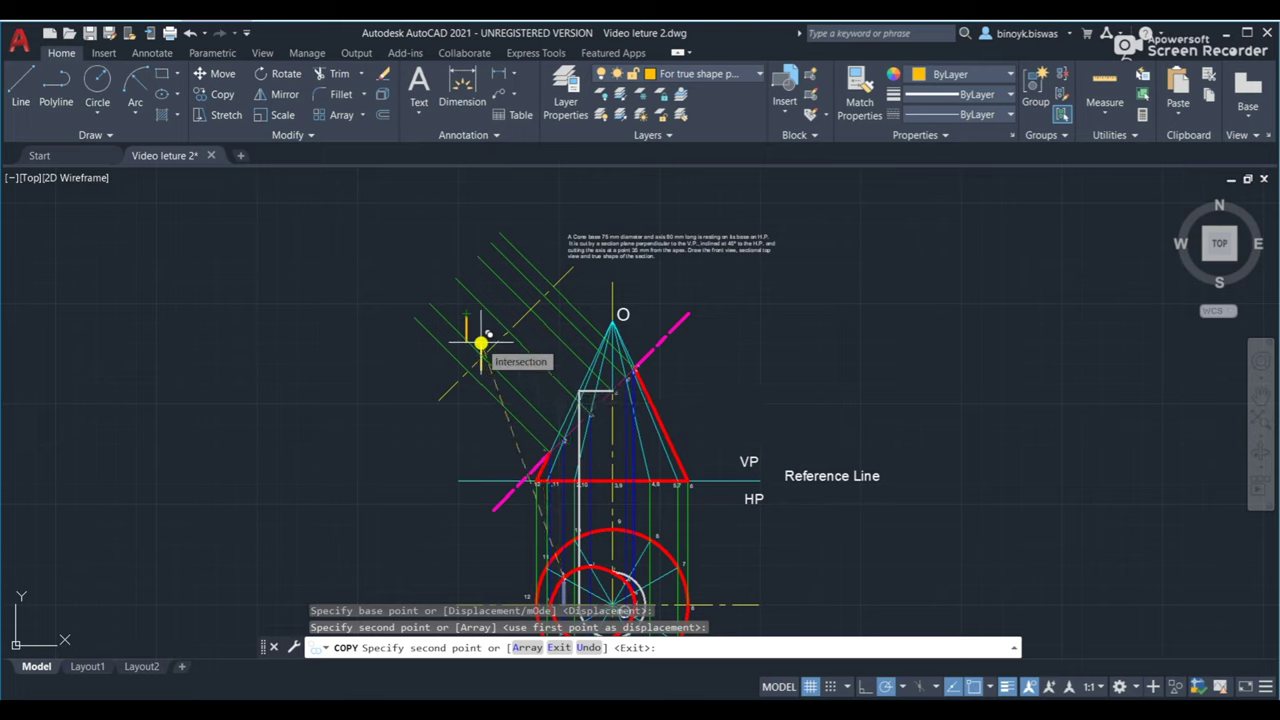
key("Return")
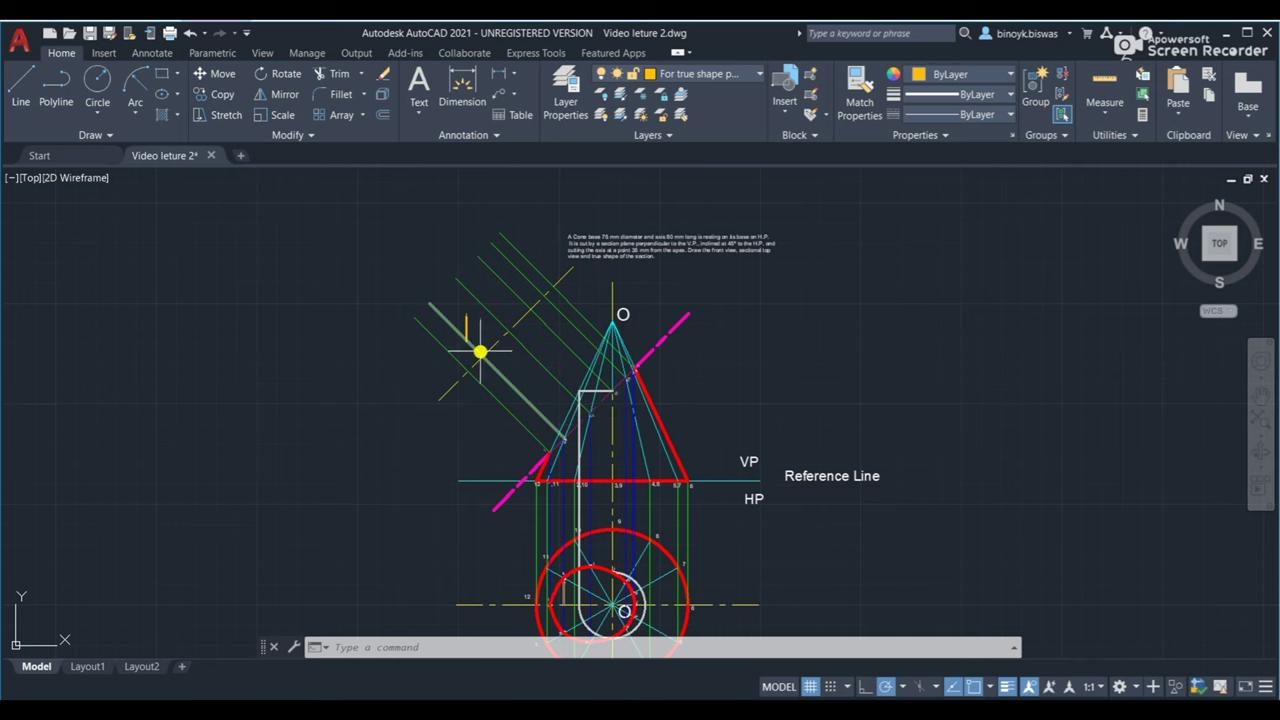
scroll(478, 350, "up", 4)
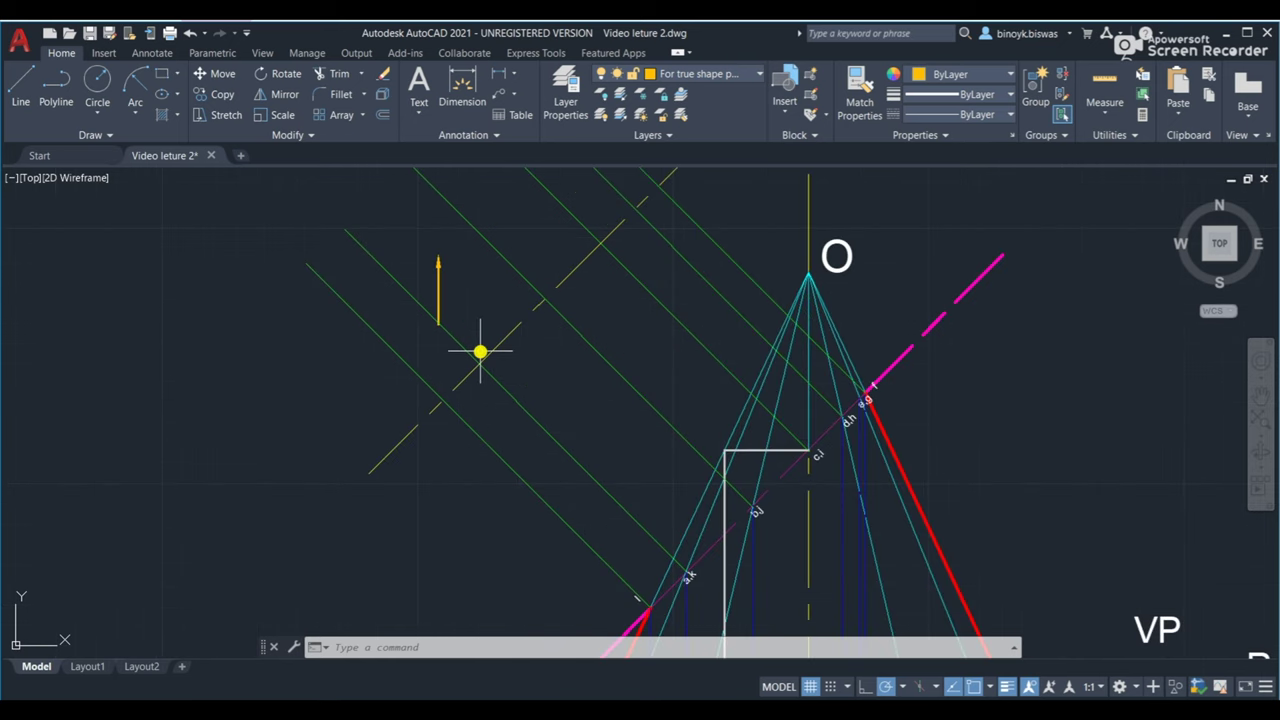
left_click(439, 288)
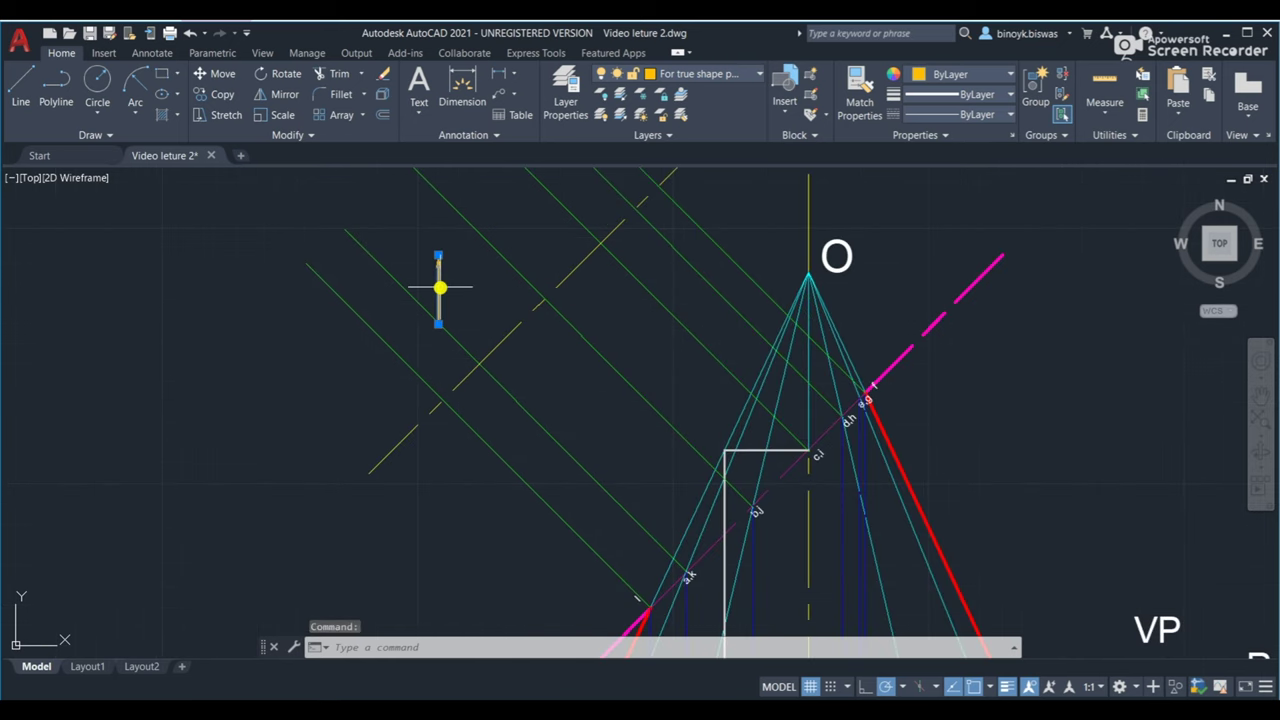
Rotate the copied leader about its endpoint to lie parallel to the 45° green projectors.
left_click(279, 75)
left_click(438, 305)
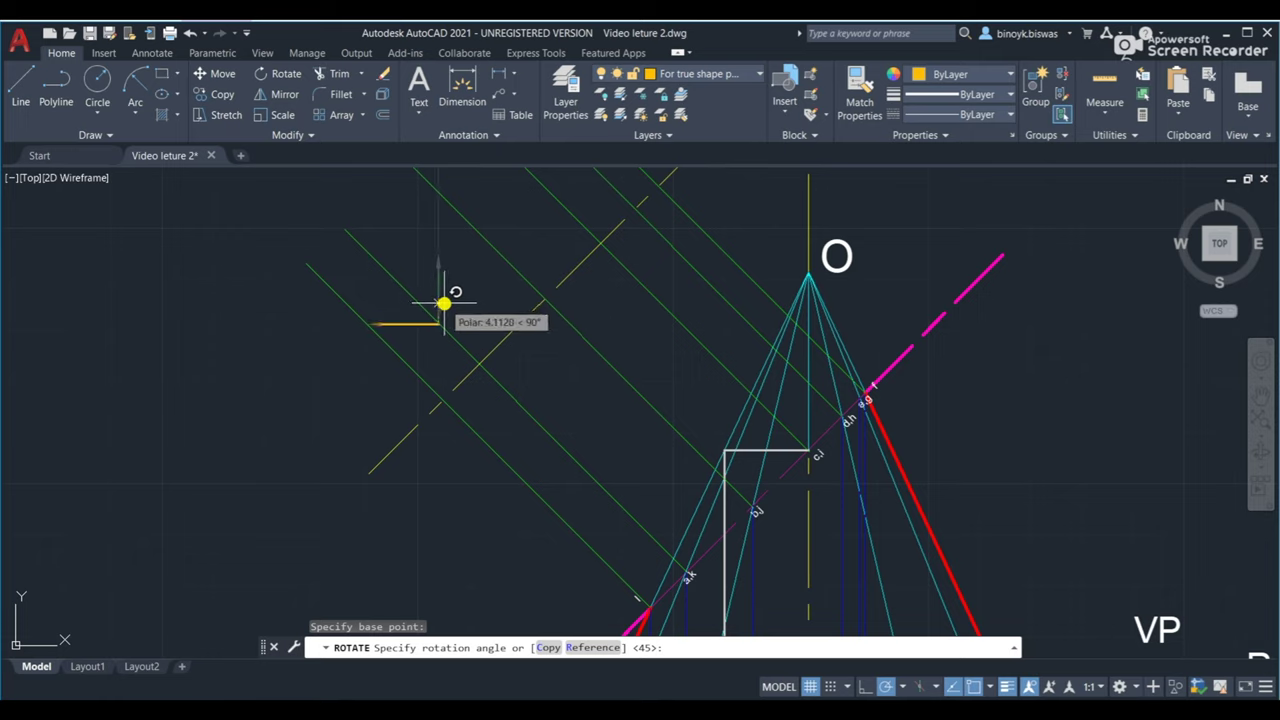
left_click(444, 302)
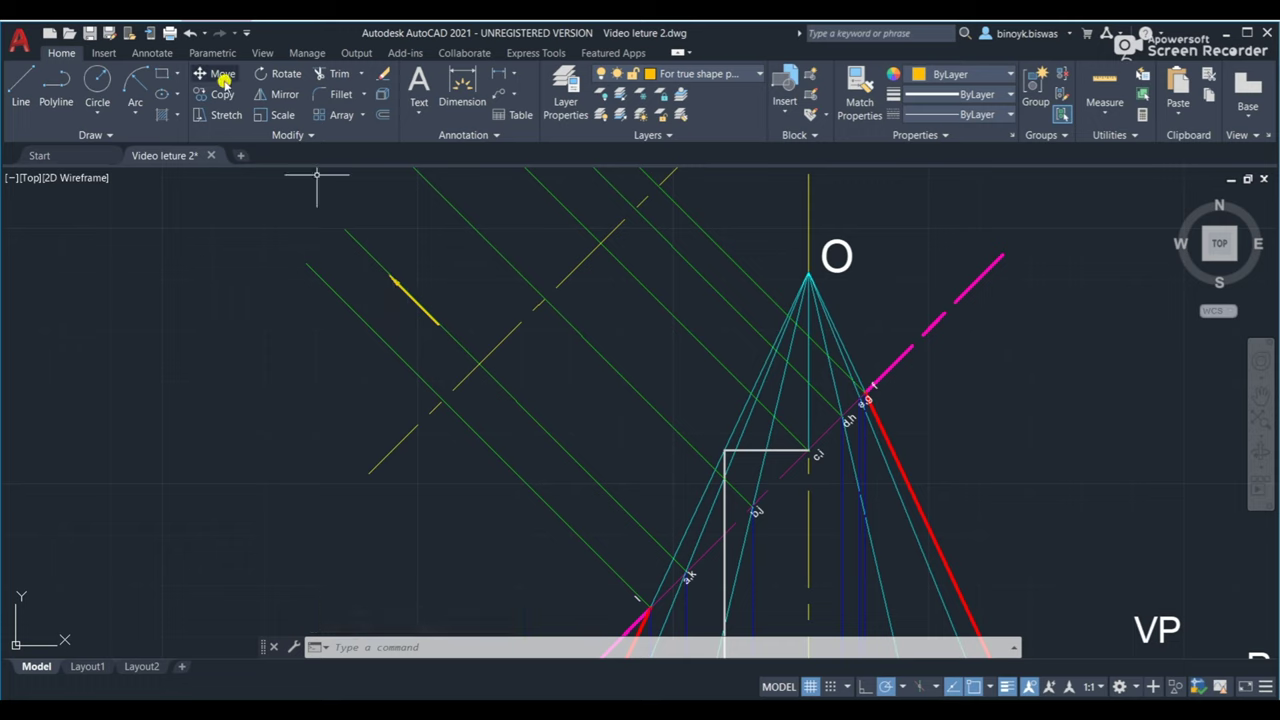
Move the diagonal leader so its end sits on the projector intersection at the centre line.
left_click(410, 297)
left_click(218, 76)
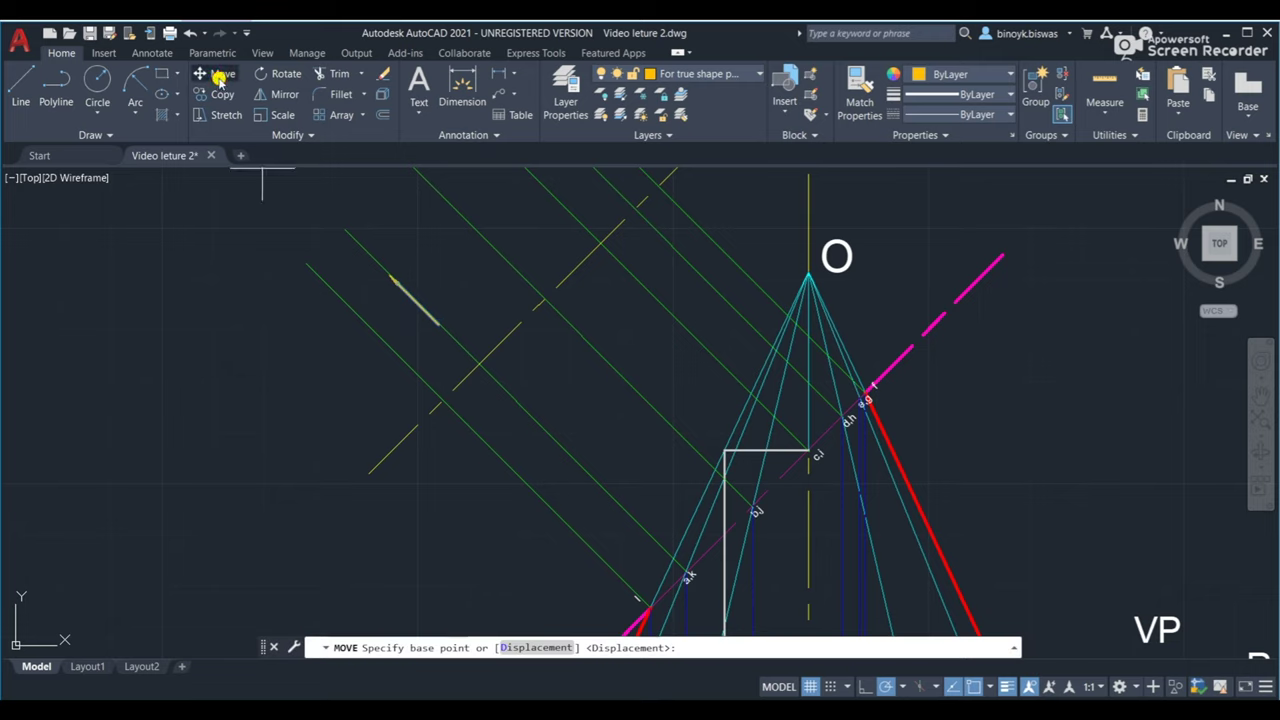
left_click(419, 304)
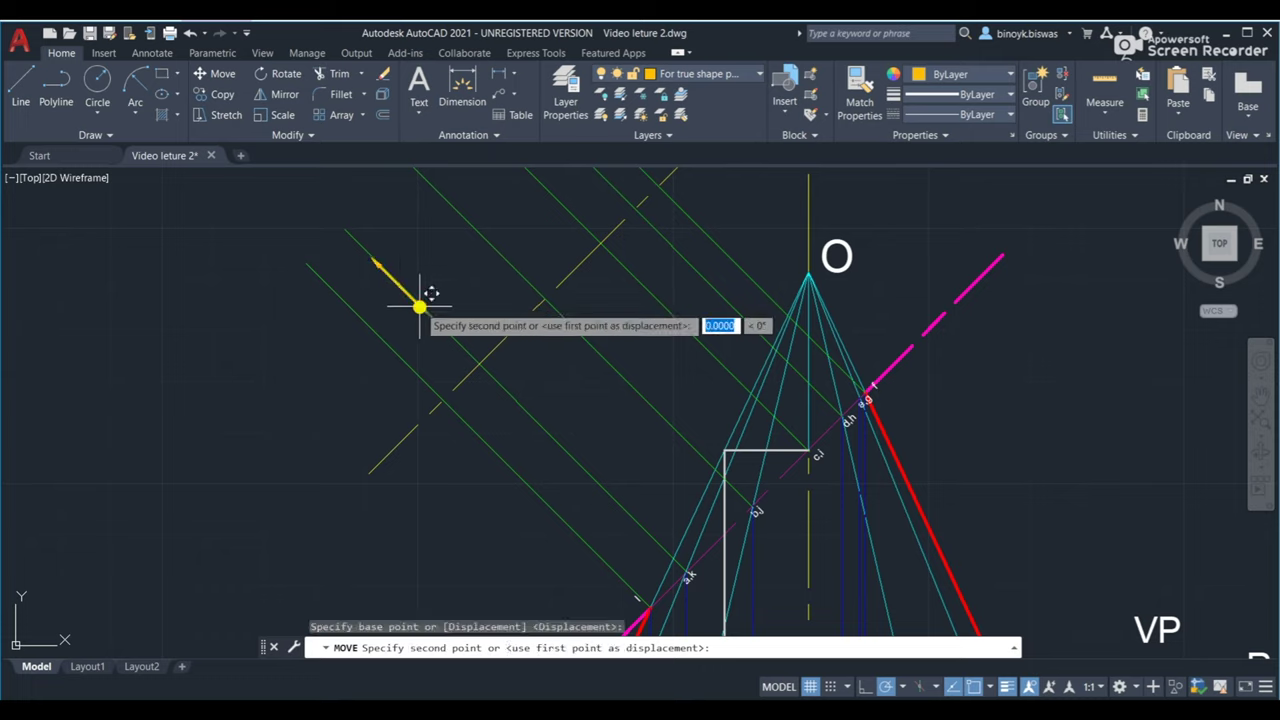
left_click(477, 363)
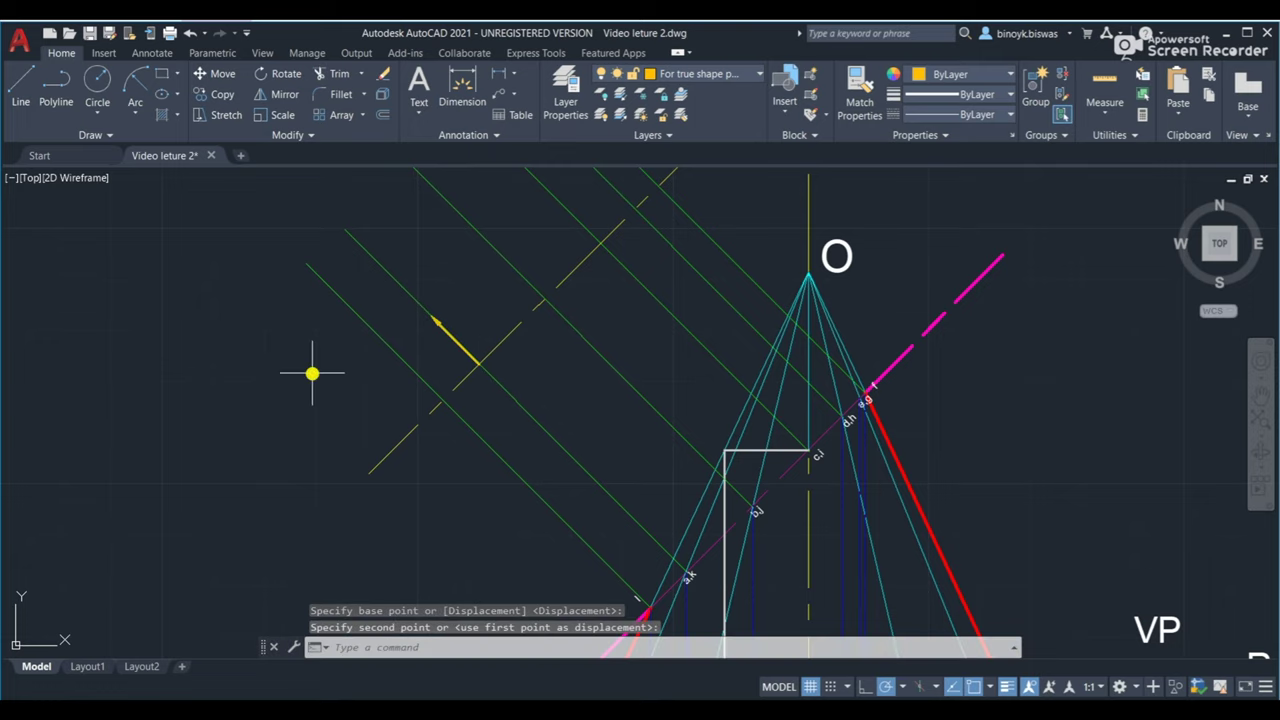
Start copying the moved leader, using its endpoint as the base point.
left_click(454, 340)
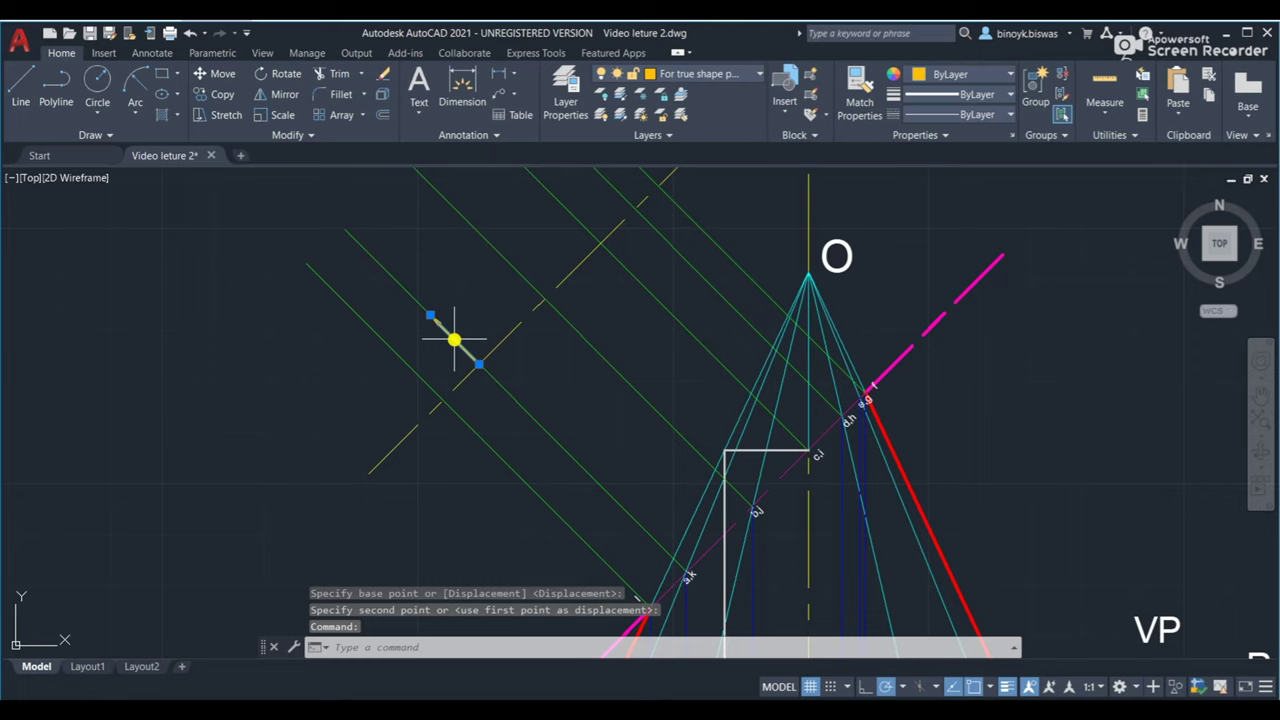
left_click(221, 96)
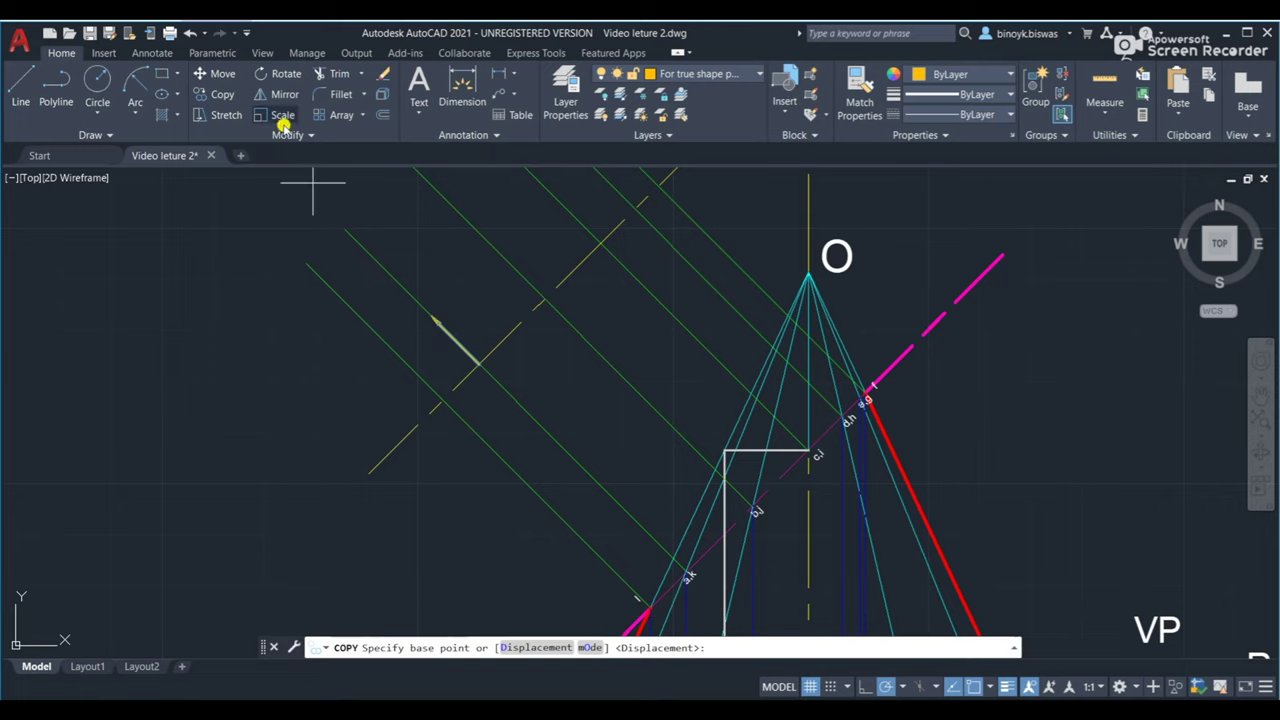
left_click(454, 340)
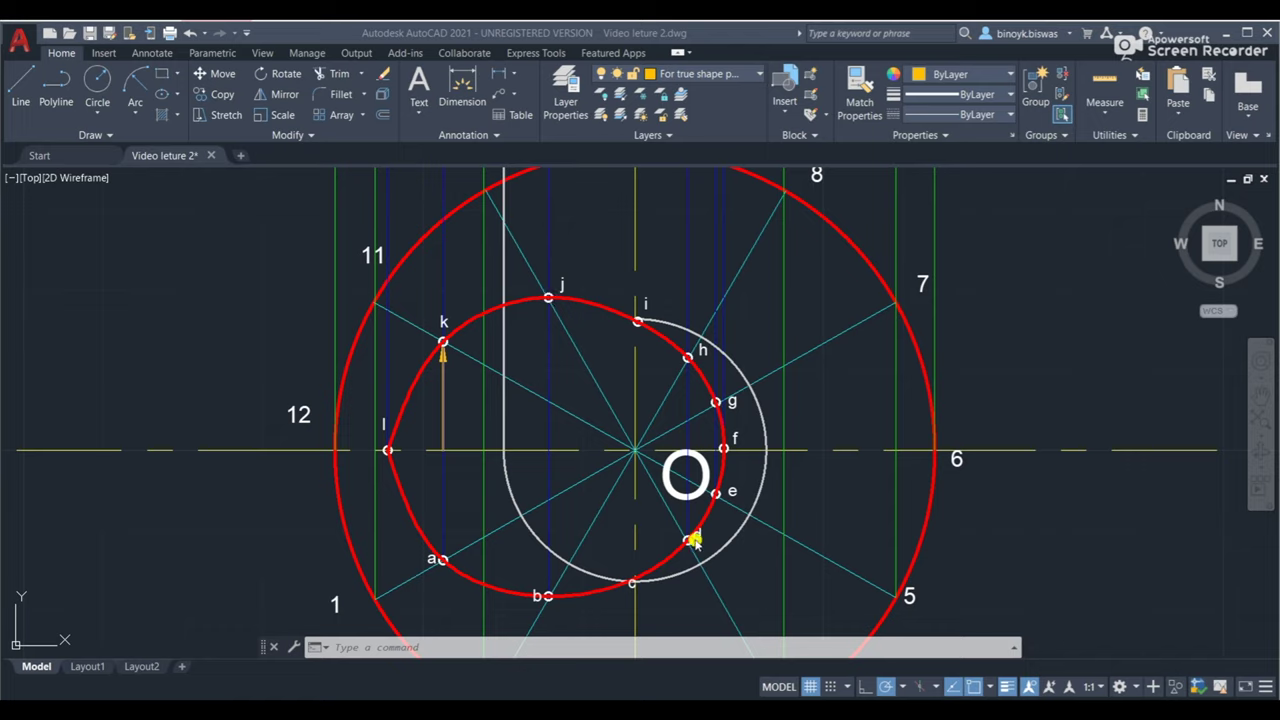
Draw a second leader from point j down to the centre line, then toward point 5.
left_click(423, 647)
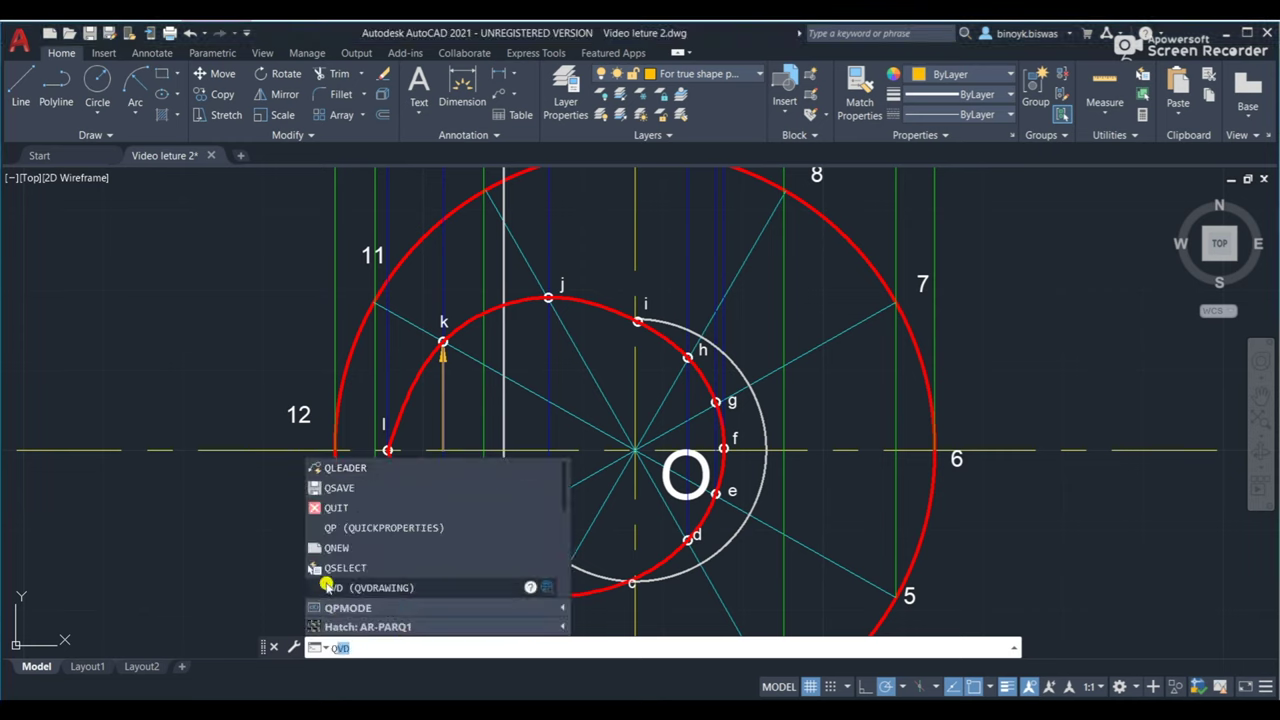
left_click(358, 478)
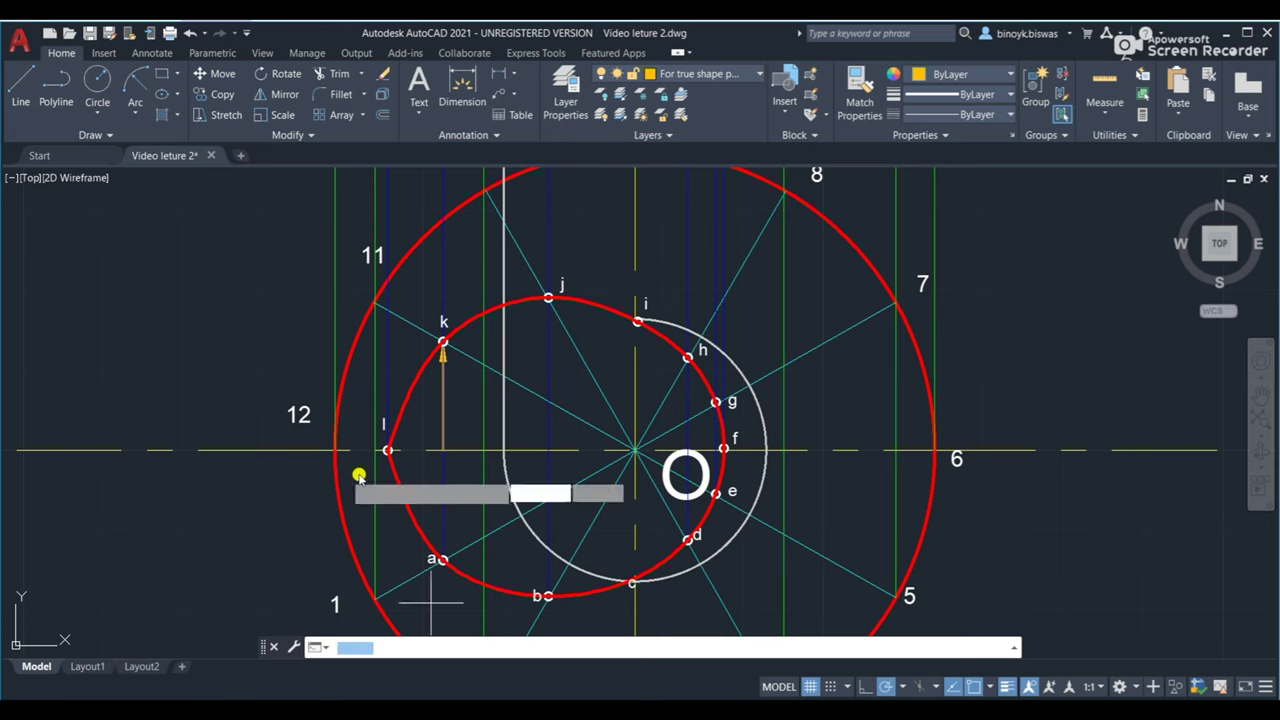
left_click(549, 297)
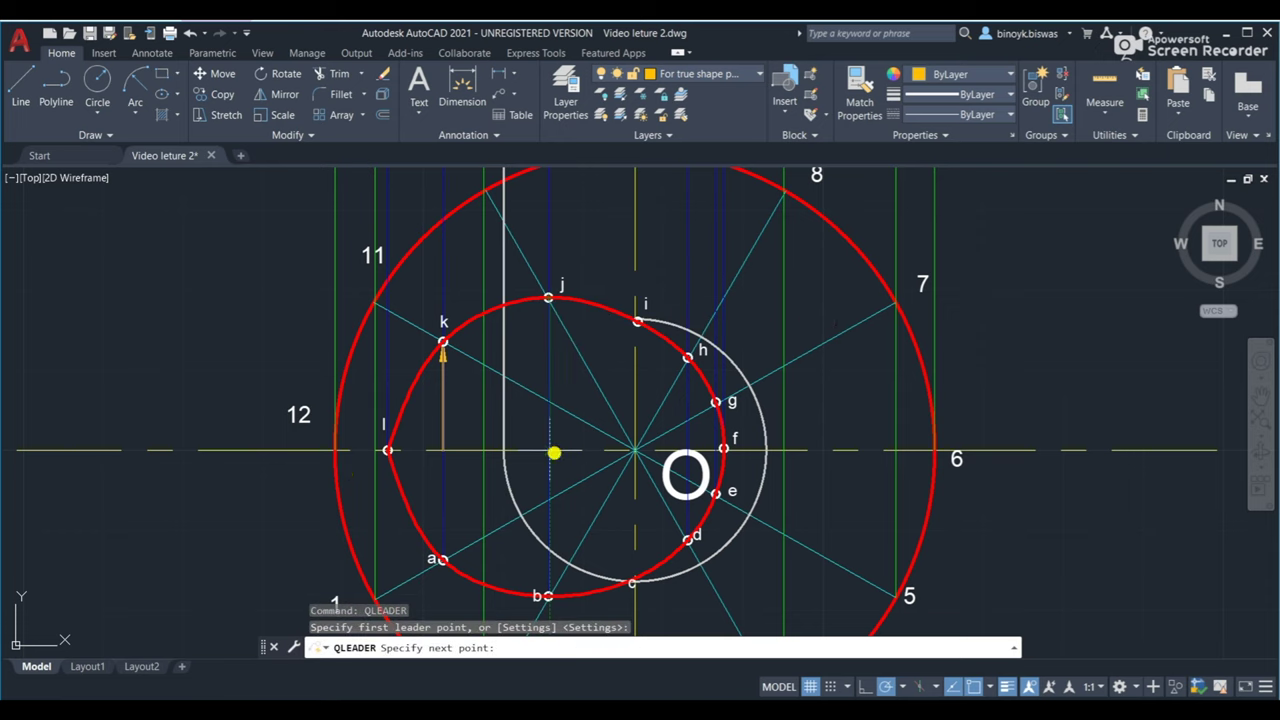
left_click(551, 451)
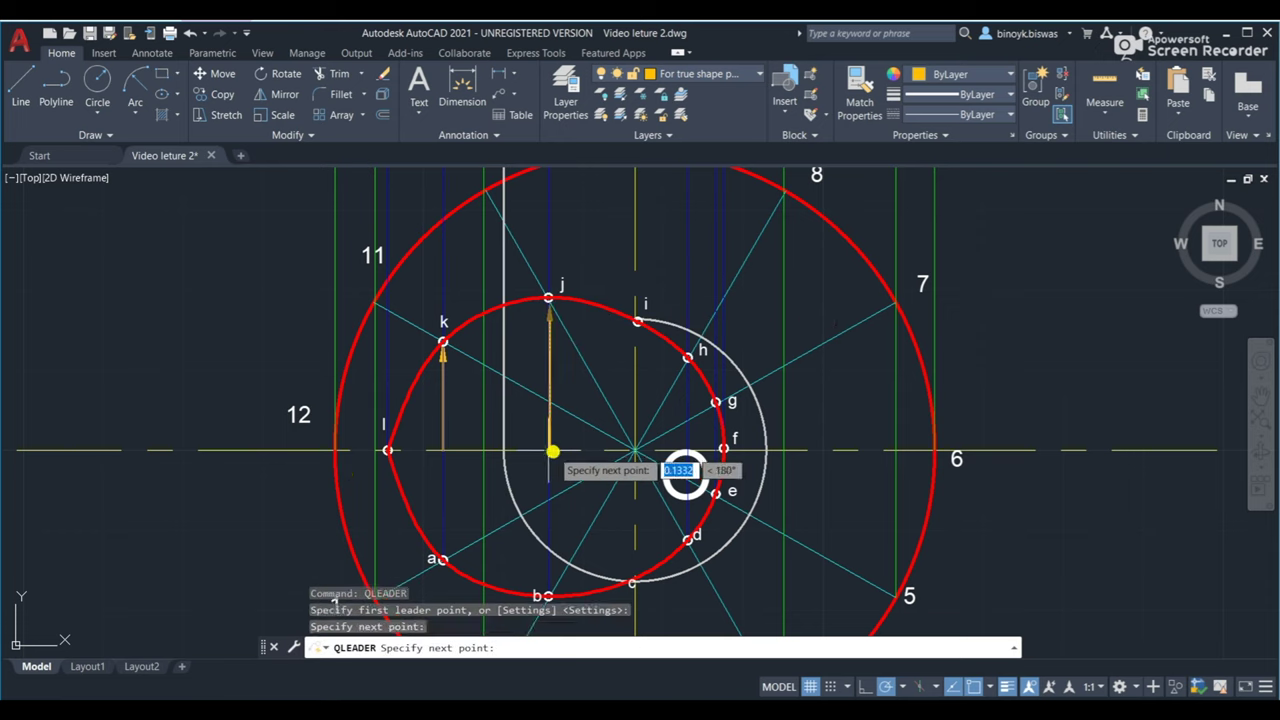
left_click(632, 434)
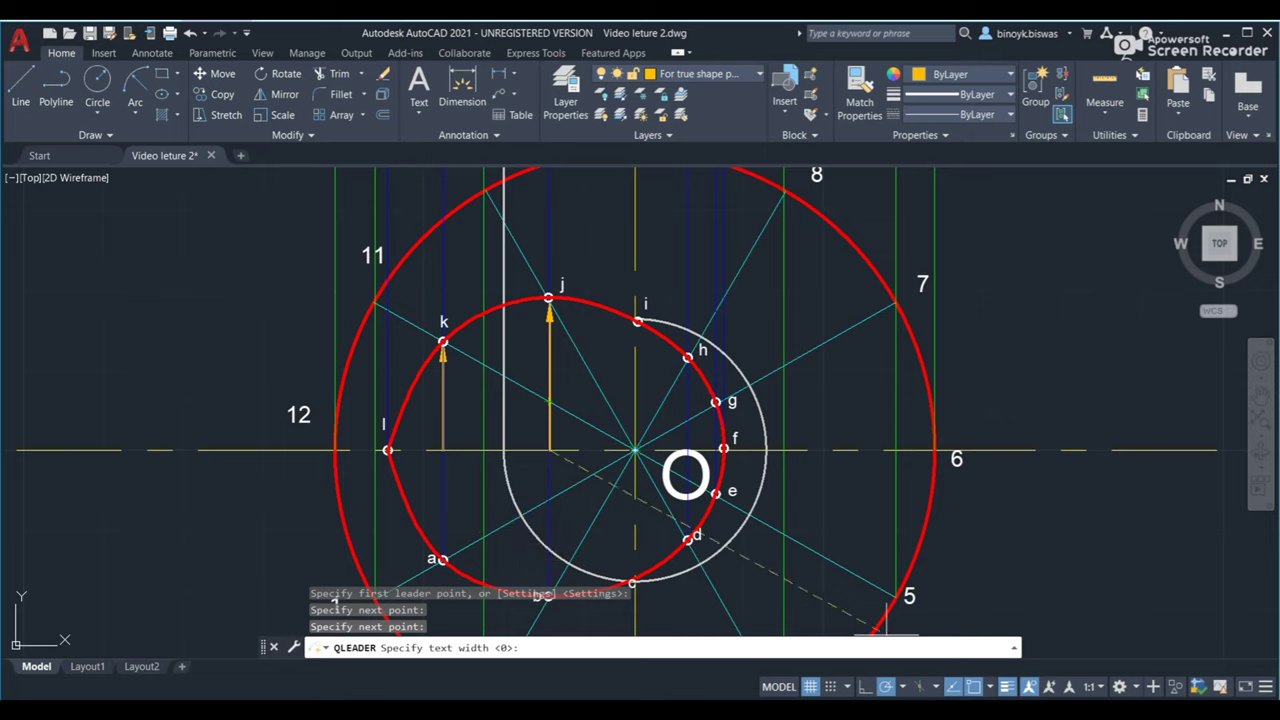
Stop the screen recorder from its system-tray icon menu.
left_click(1034, 710)
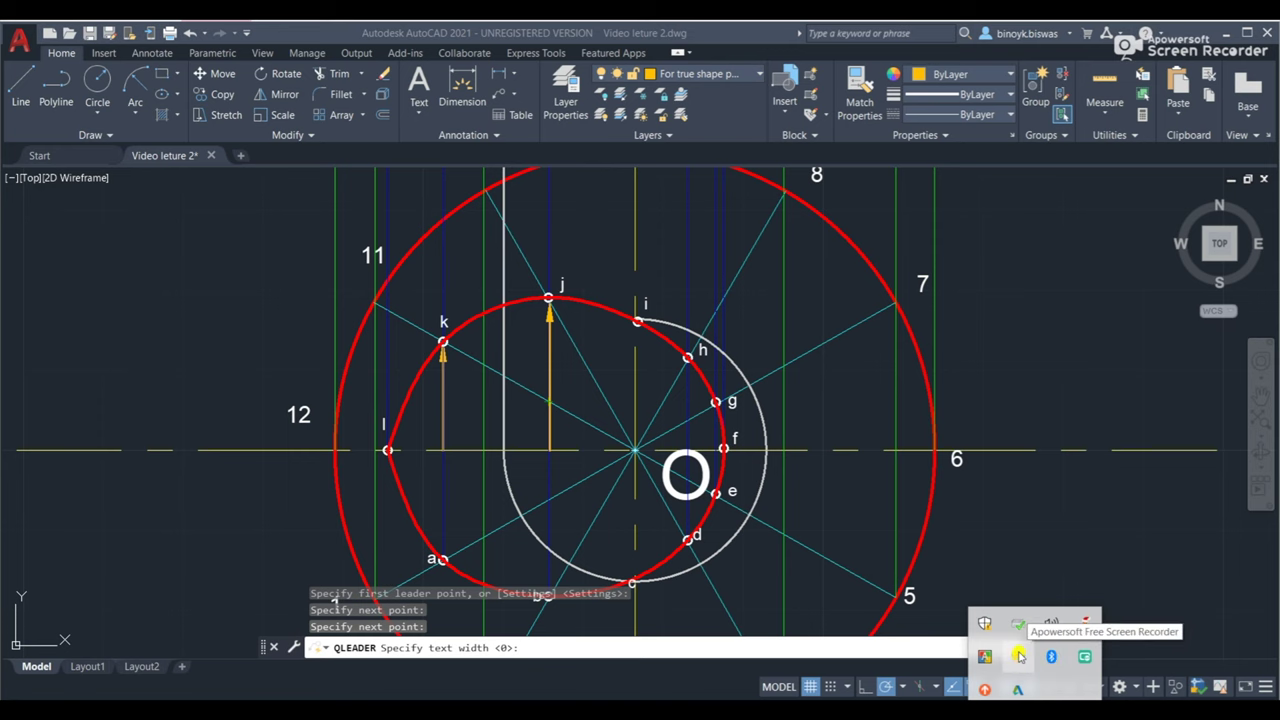
right_click(1019, 655)
left_click(873, 512)
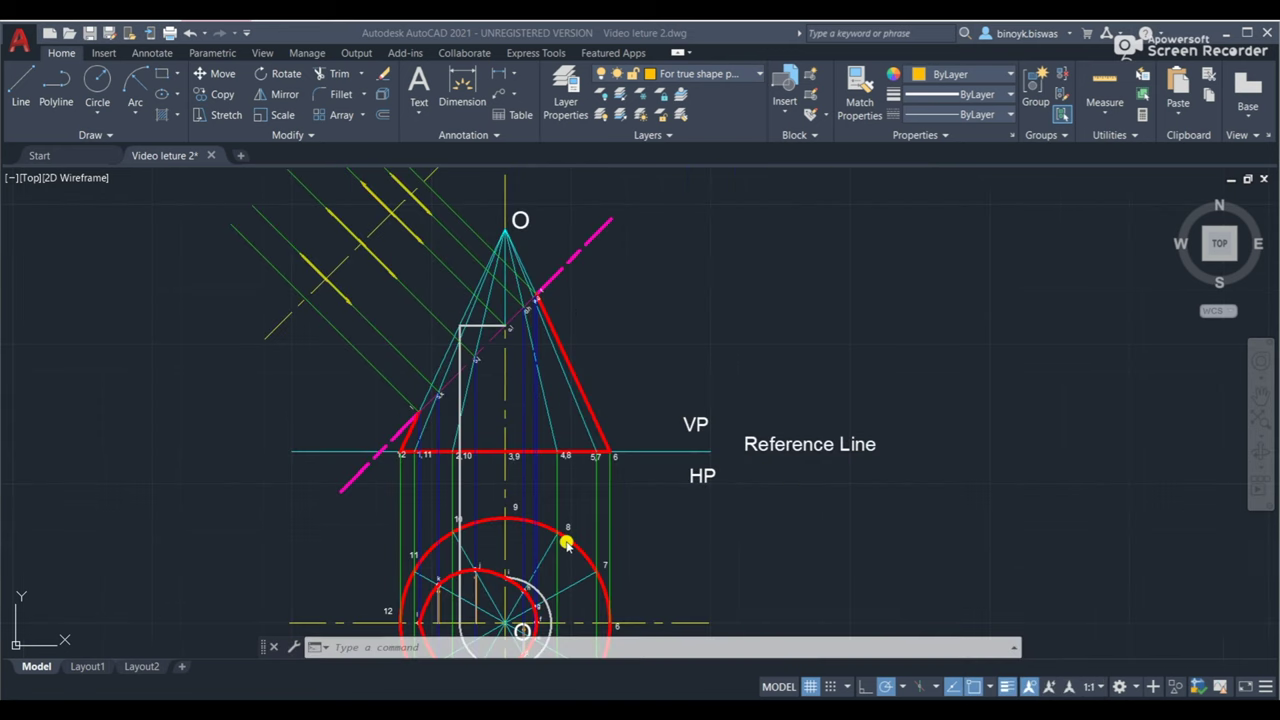
scroll(566, 542, "up", 4)
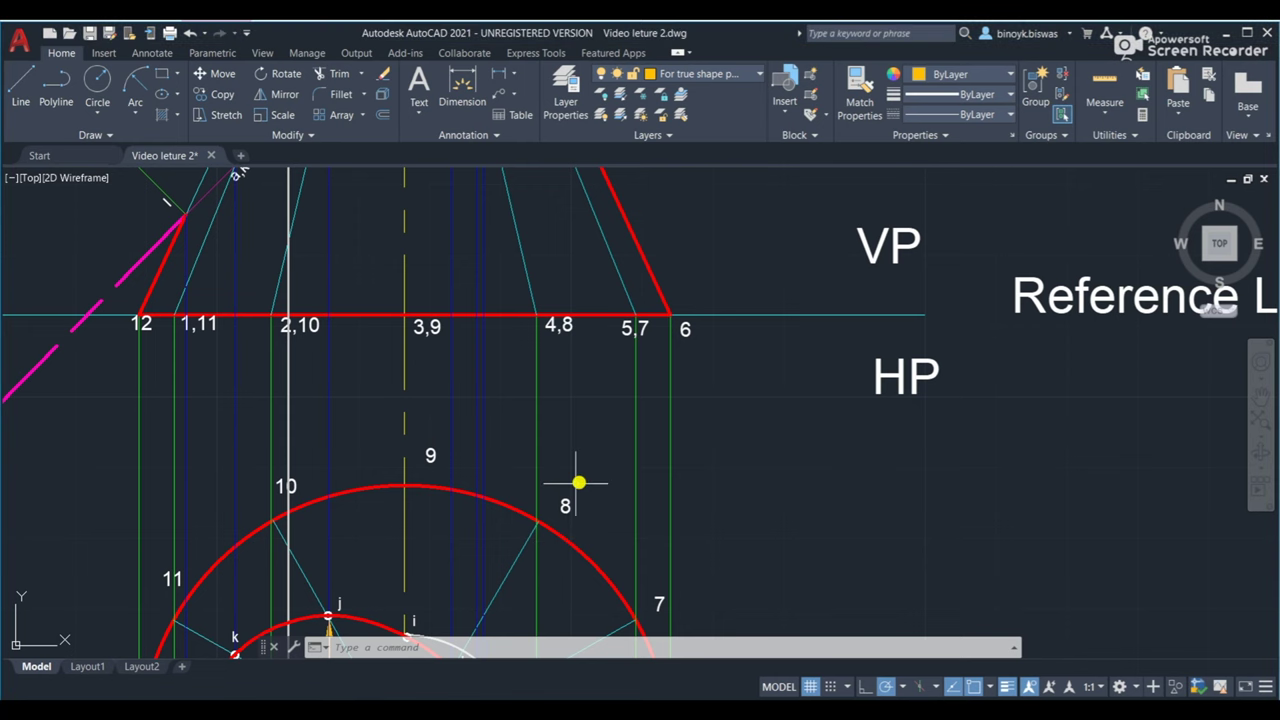
middle_click_drag(514, 506, 774, 211)
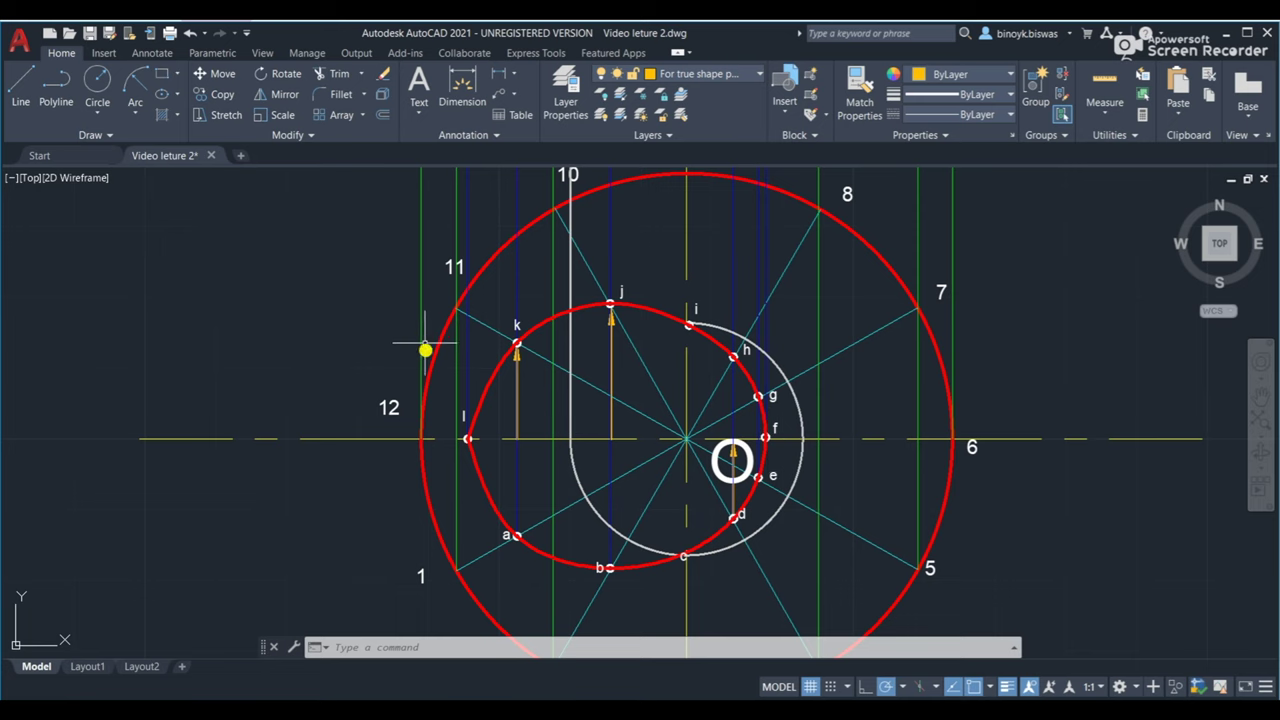
scroll(425, 333, "down", 4)
scroll(425, 333, "down", 3)
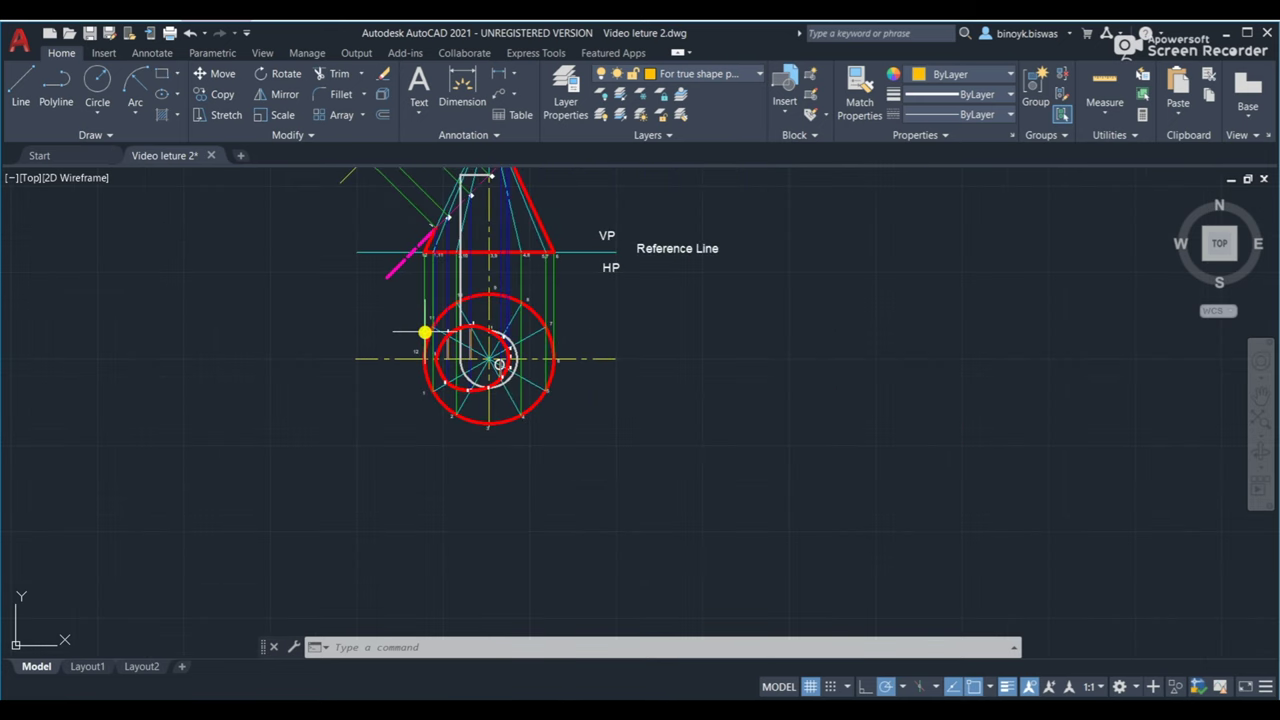
scroll(425, 333, "up", 7)
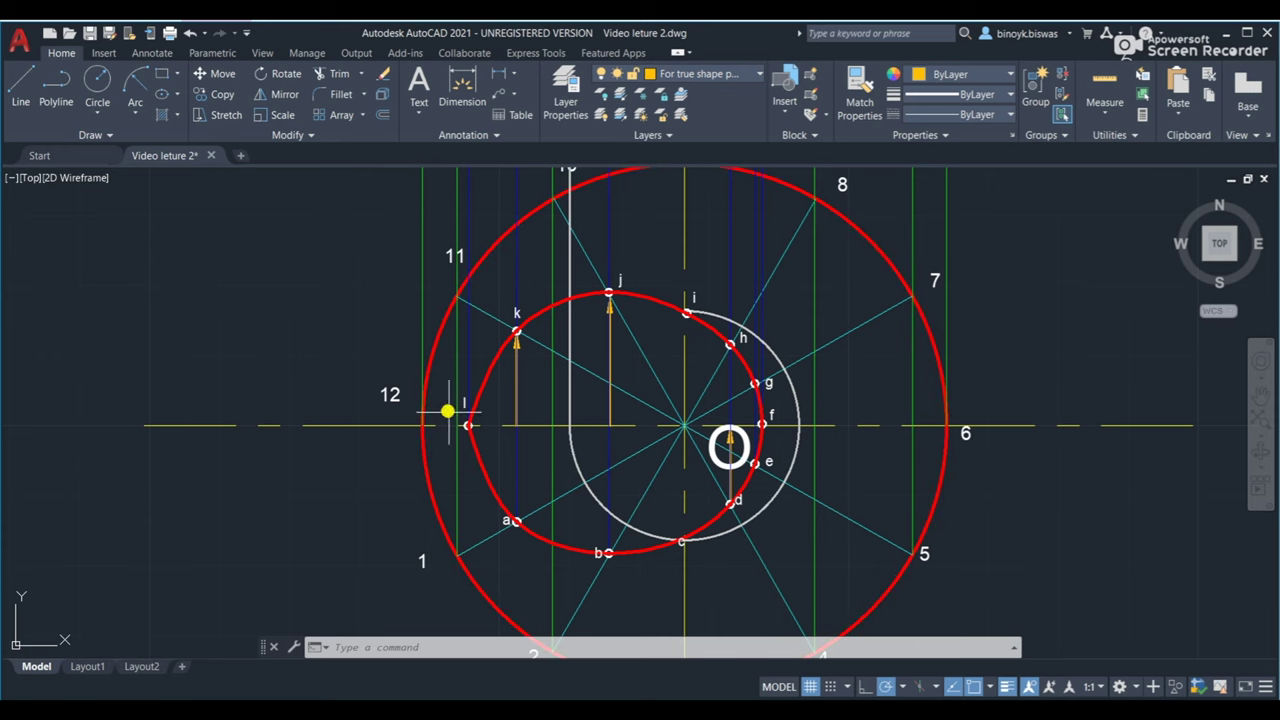
scroll(466, 432, "up", 4)
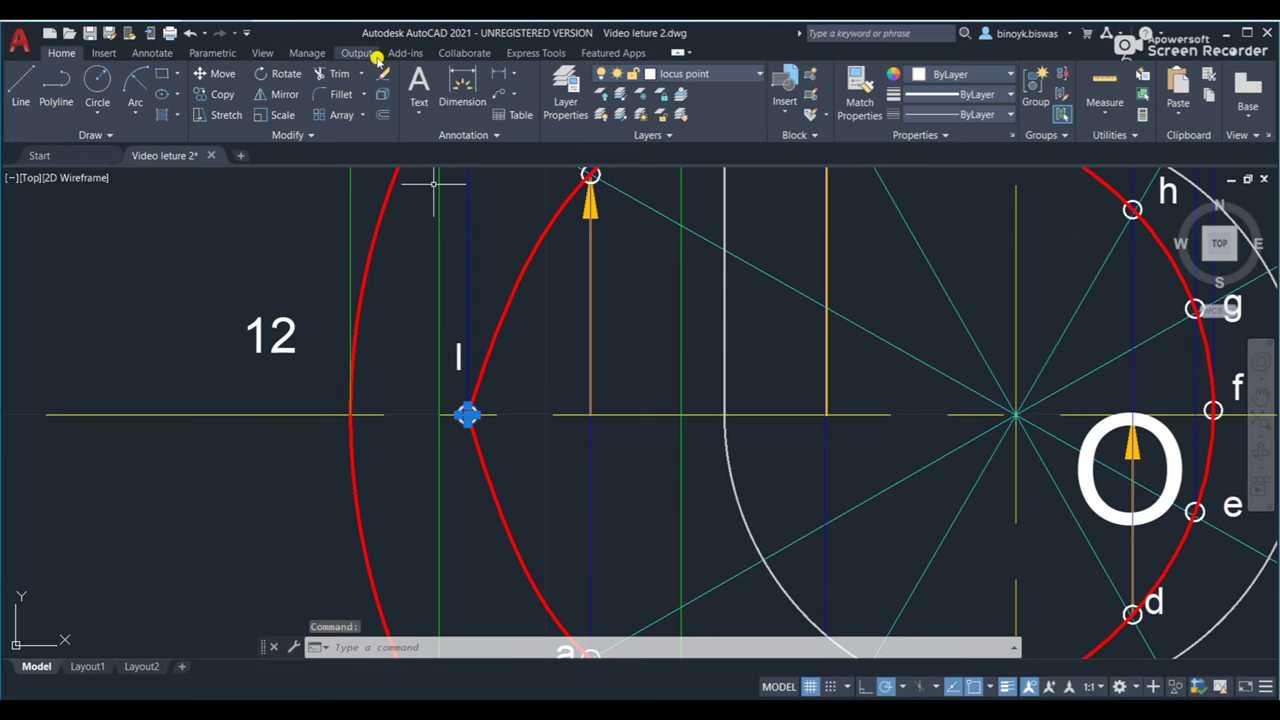
Start copying point l's marker with point l as base, and zoom to the slanted arrows.
left_click(222, 95)
left_click(467, 414)
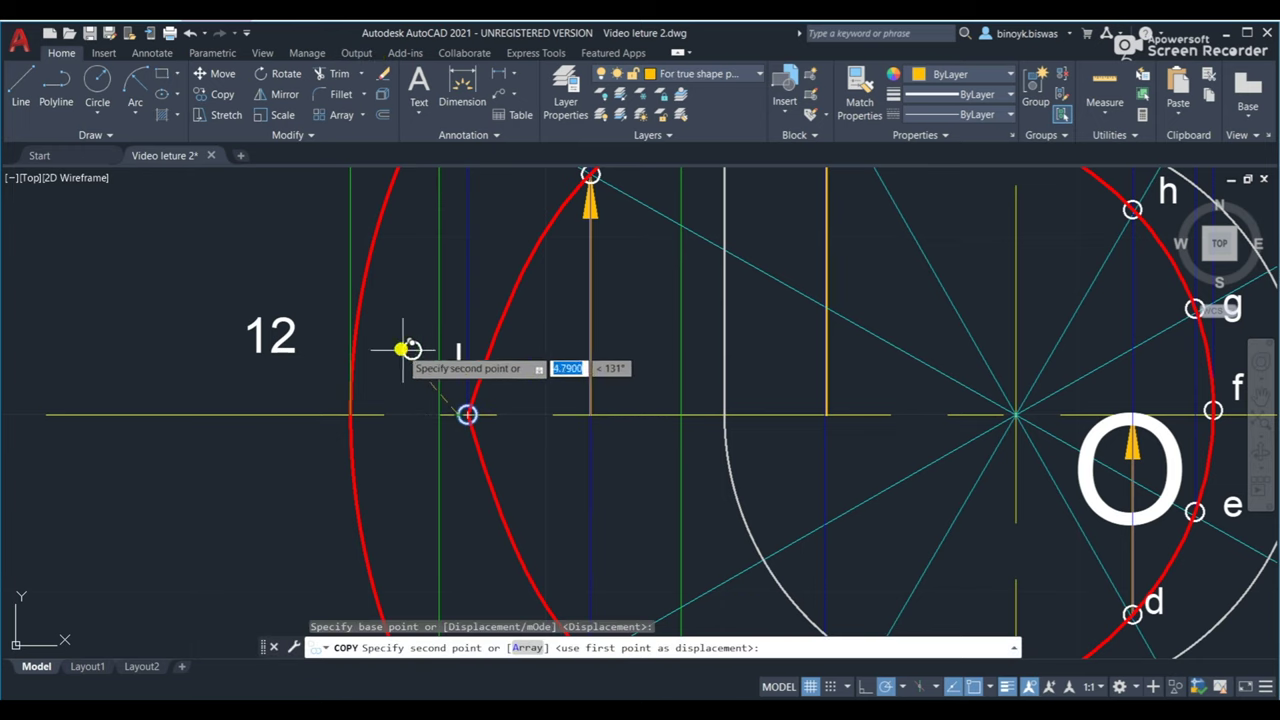
middle_click_drag(397, 352, 472, 583)
scroll(477, 280, "down", 7)
mouse_move(466, 234)
middle_mouse_down()
mouse_move(500, 605)
mouse_move(488, 633)
middle_mouse_up()
scroll(397, 470, "up", 4)
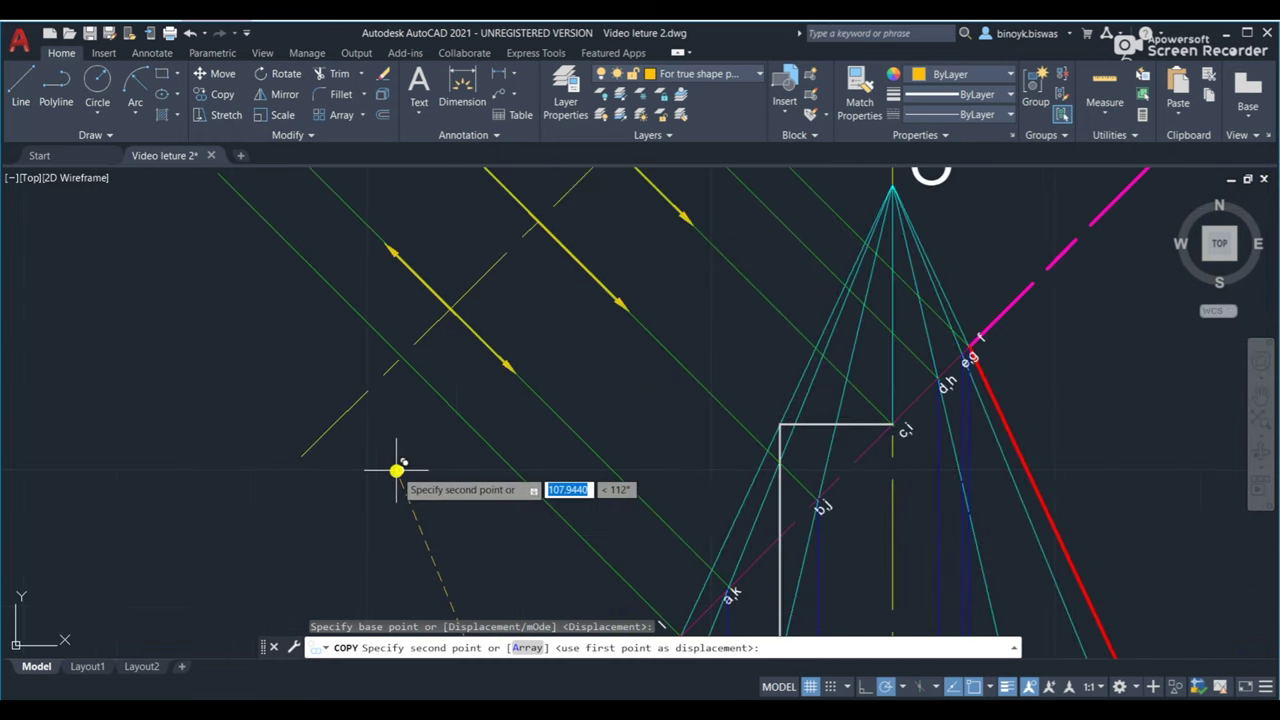
middle_click_drag(457, 380, 421, 567)
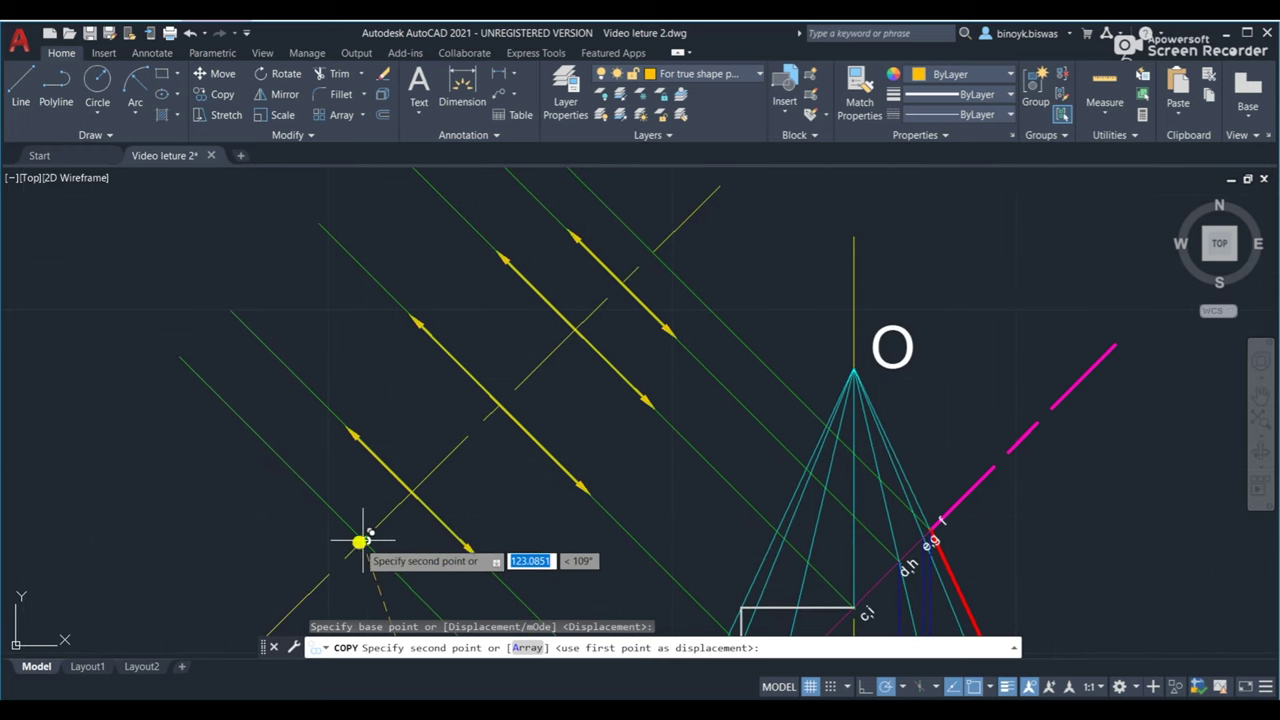
scroll(361, 541, "up", 2)
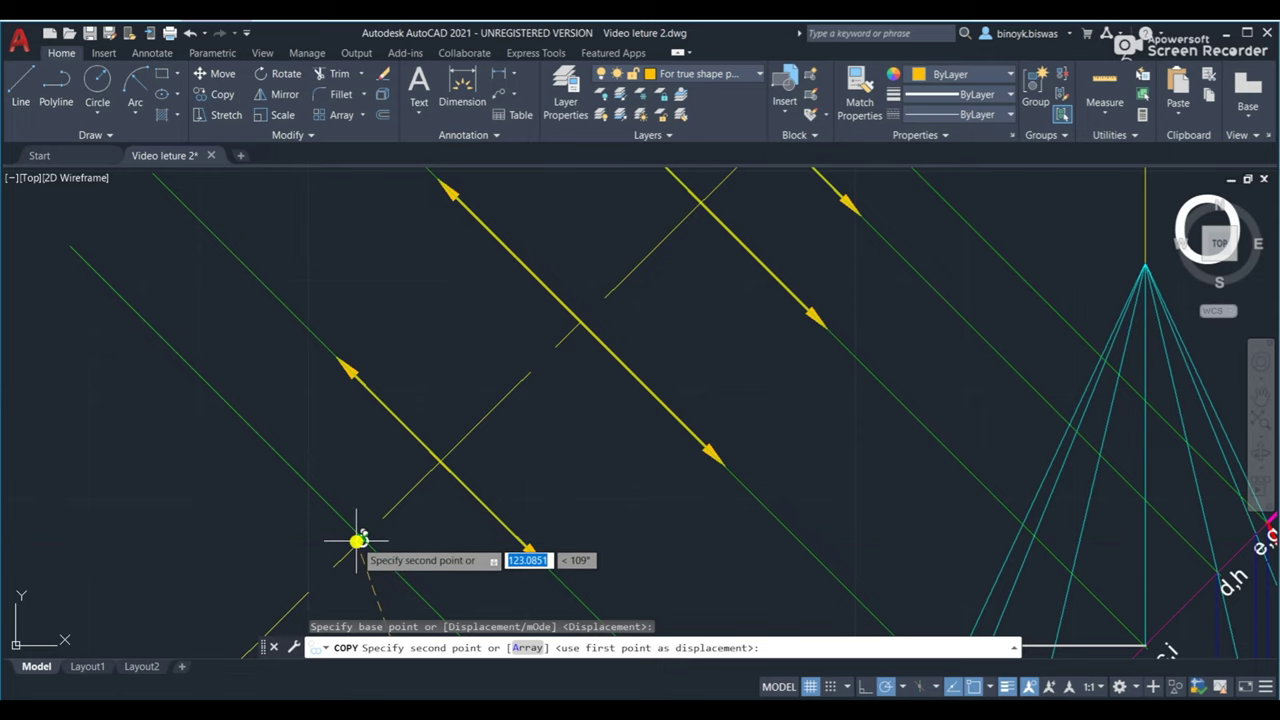
Place five copies on the slanted arrow crossings along the green projectors.
left_click(362, 540)
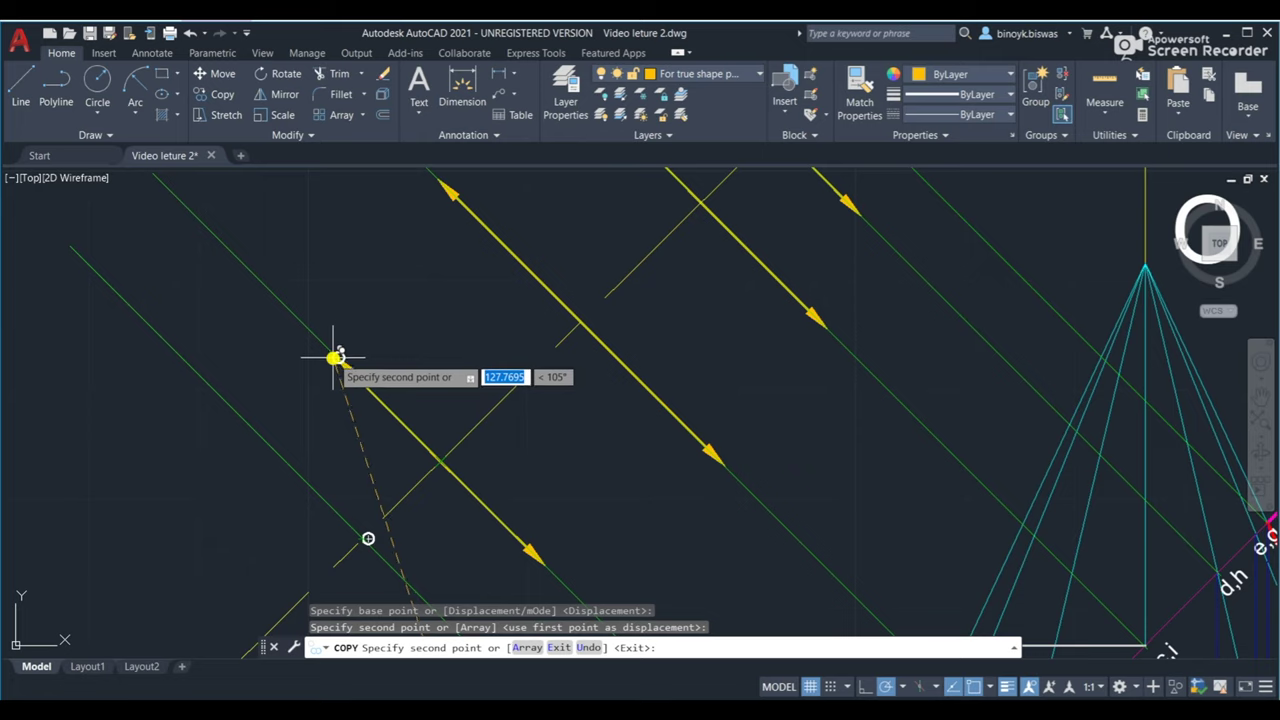
left_click(540, 563)
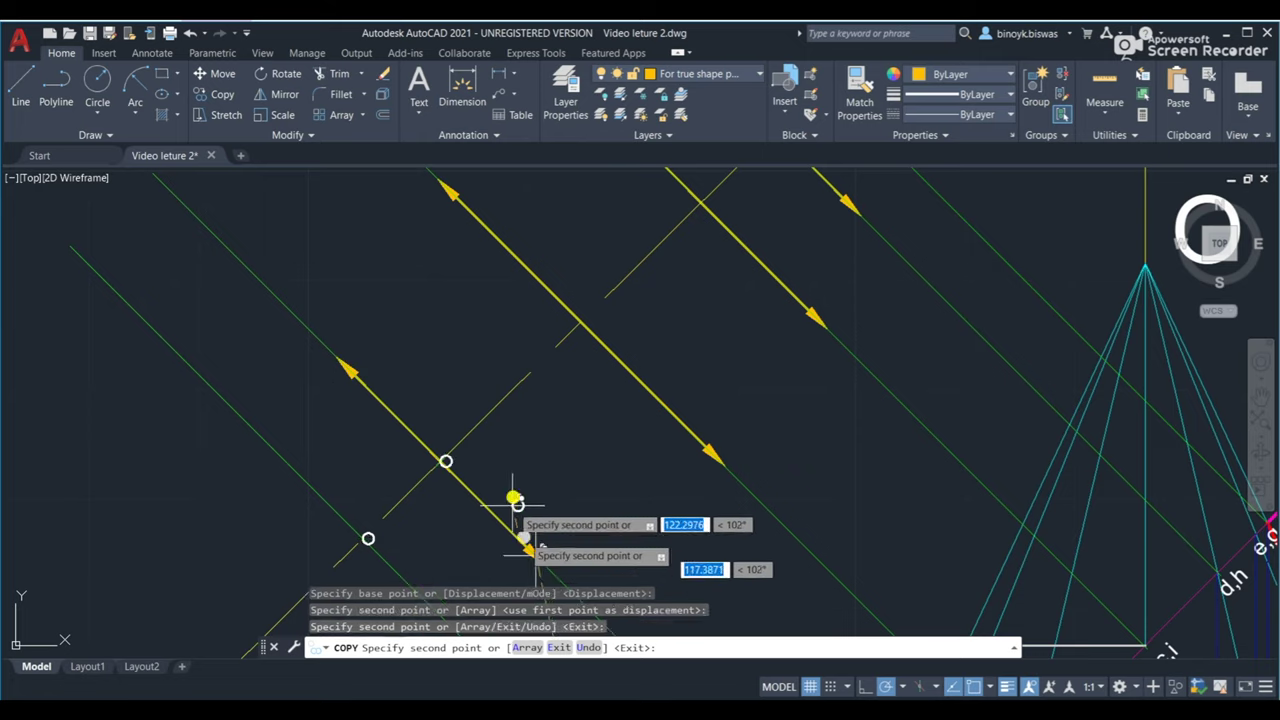
left_click(724, 460)
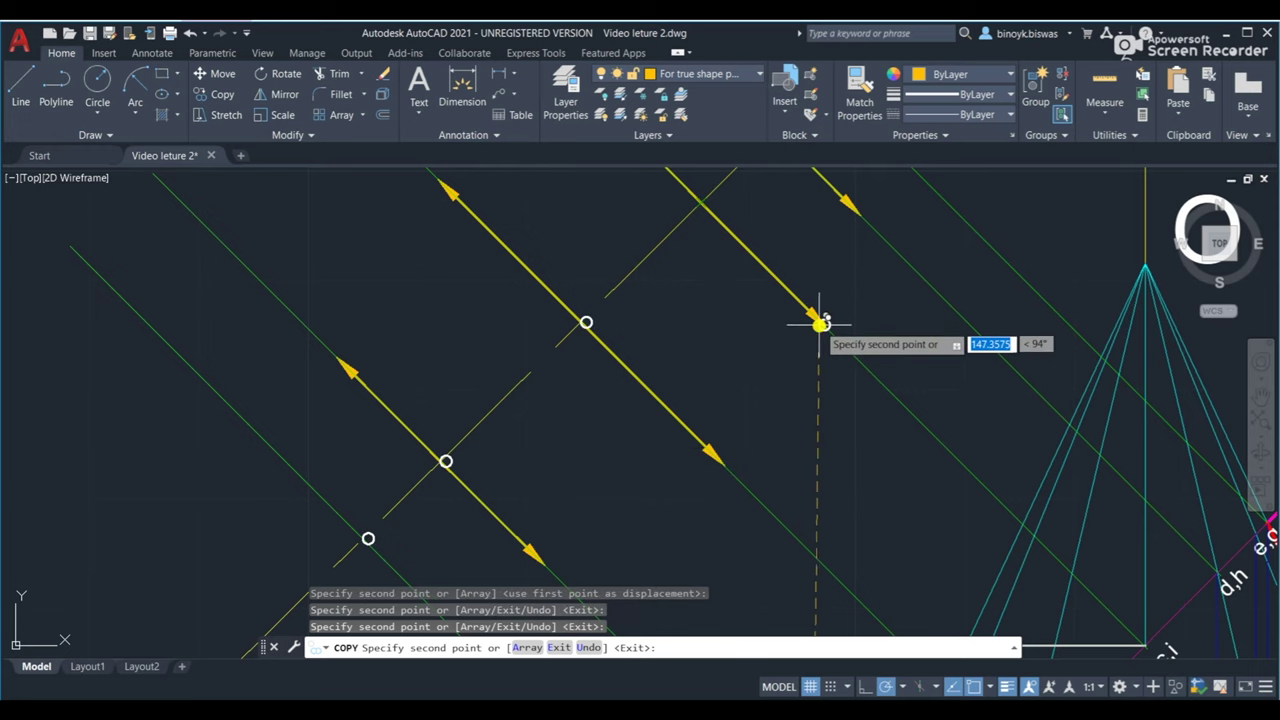
left_click(857, 217)
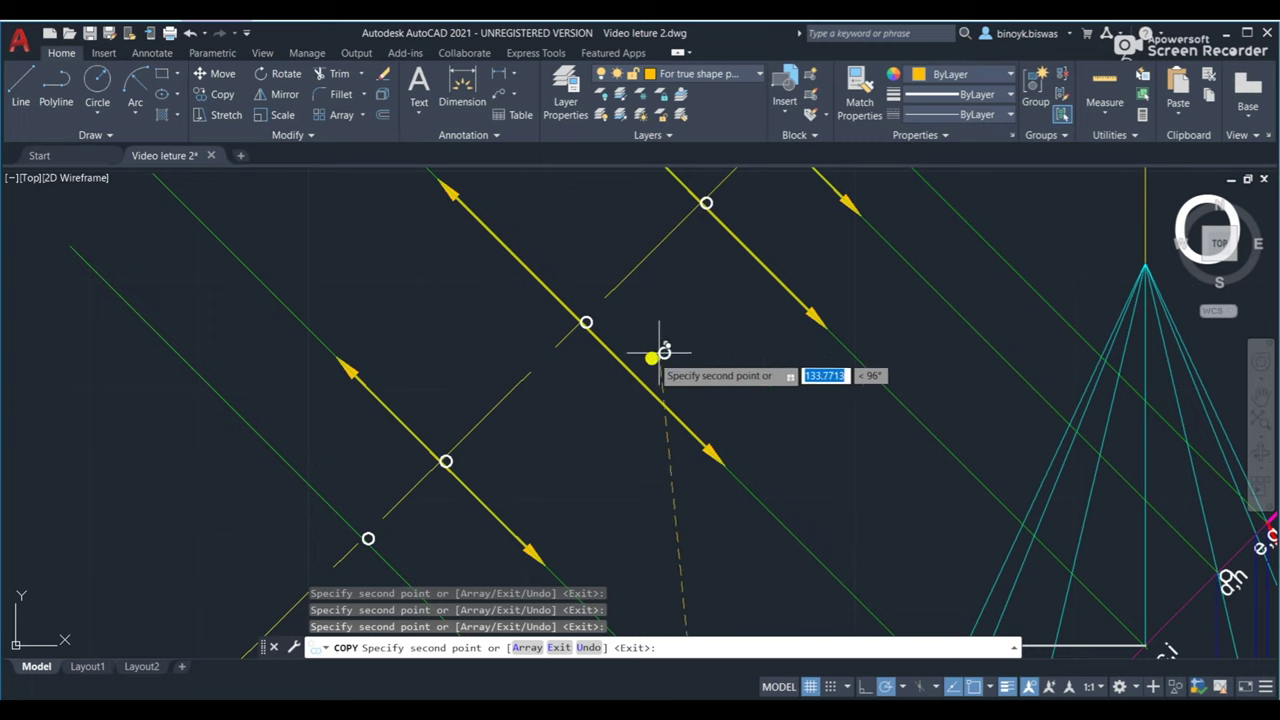
mouse_move(636, 366)
middle_mouse_down()
mouse_move(626, 486)
mouse_move(637, 500)
middle_mouse_up()
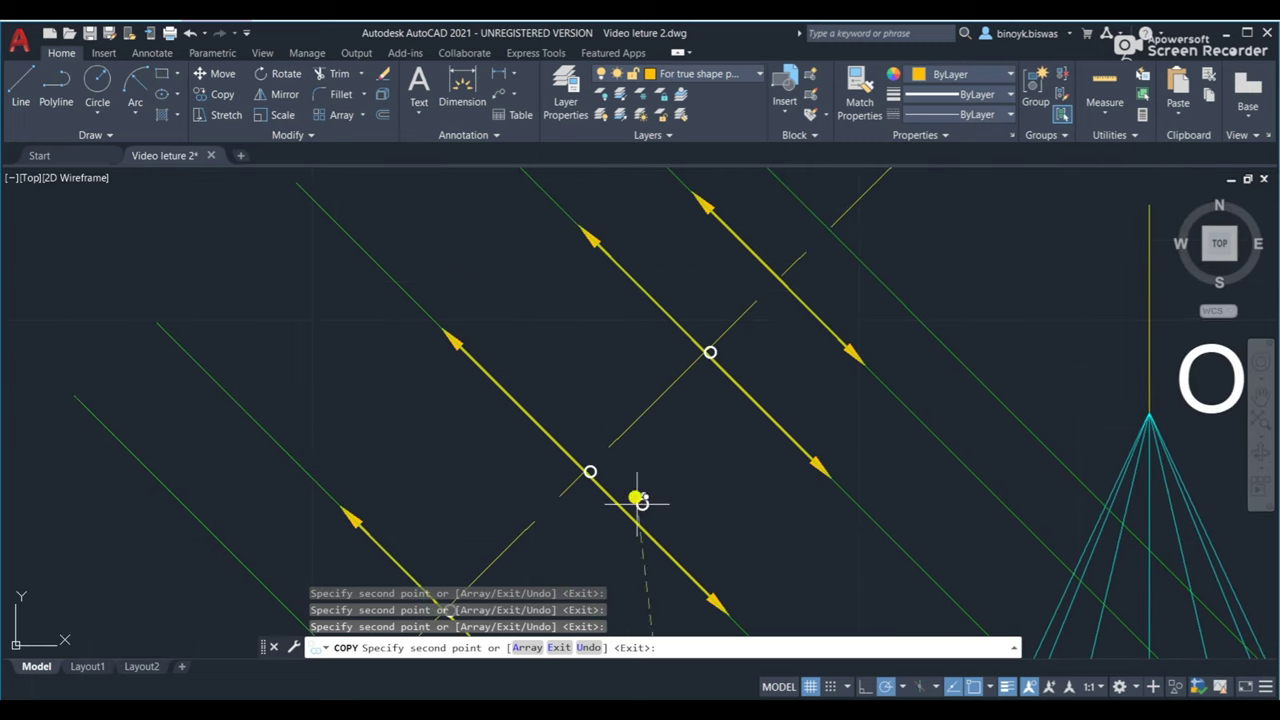
left_click(445, 333)
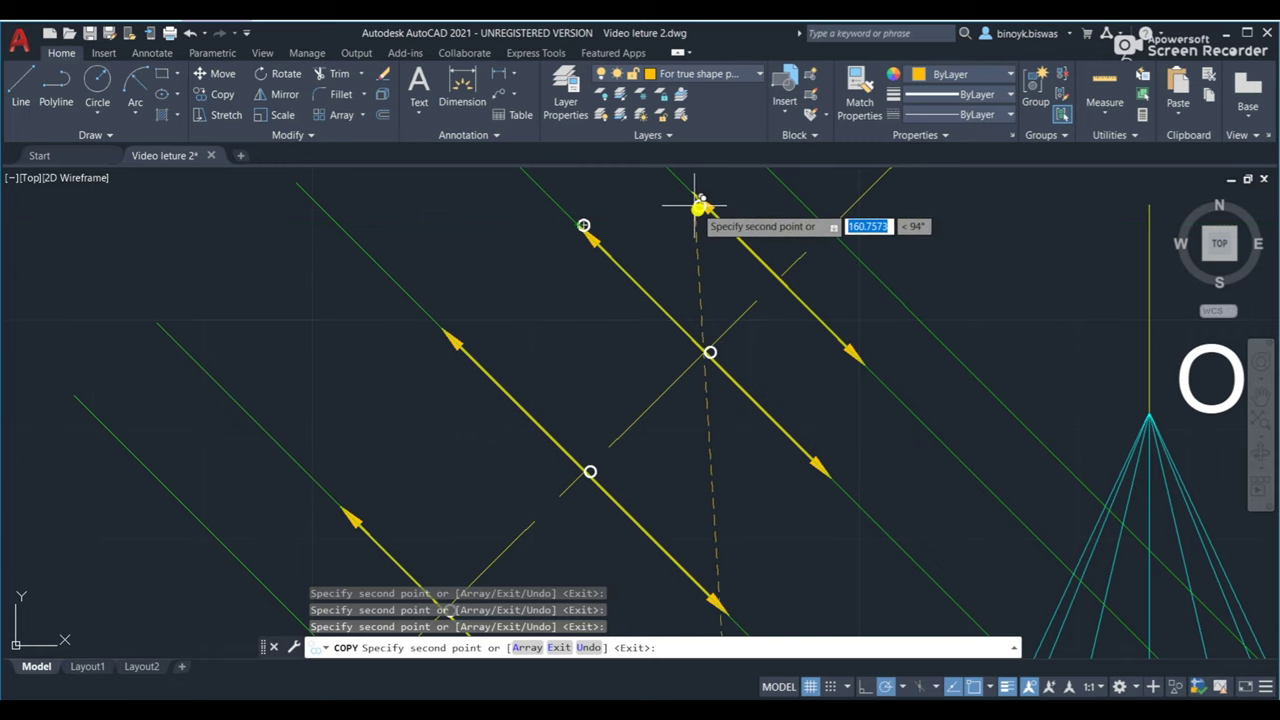
scroll(705, 207, "up", 2)
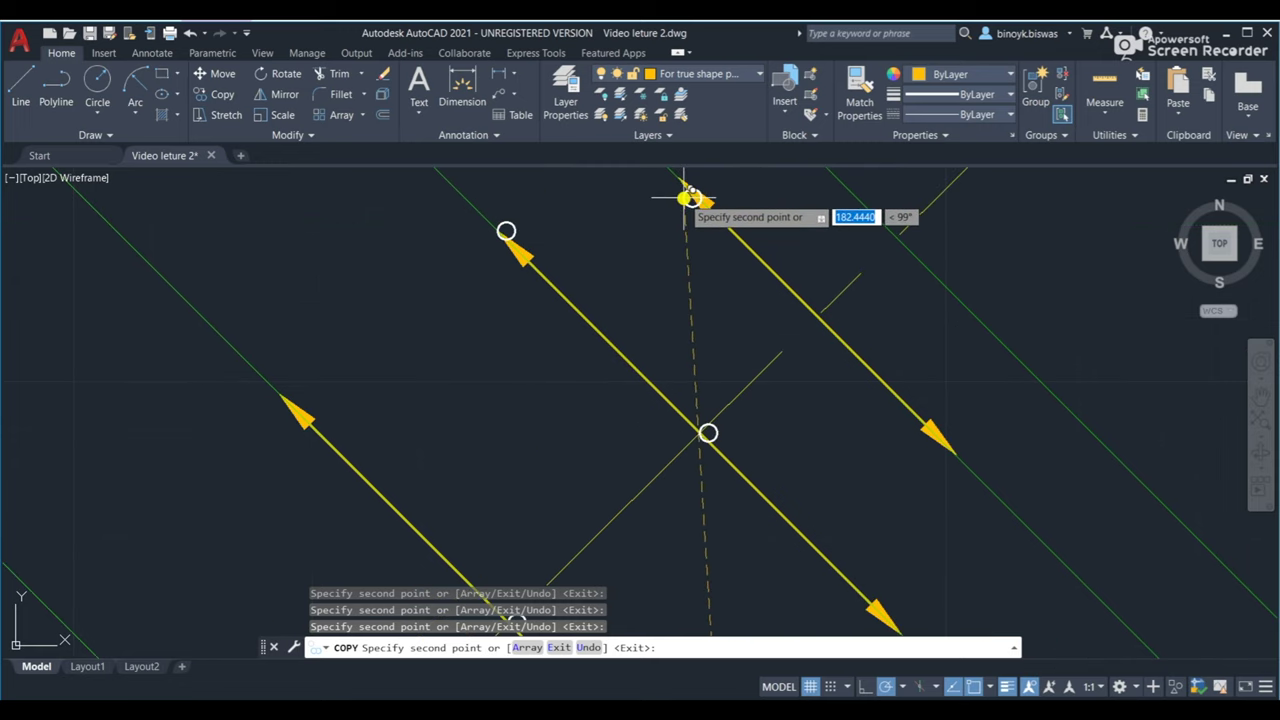
Copy a point marker onto the right arrow where it crosses a green projector.
middle_click_drag(674, 186, 614, 366)
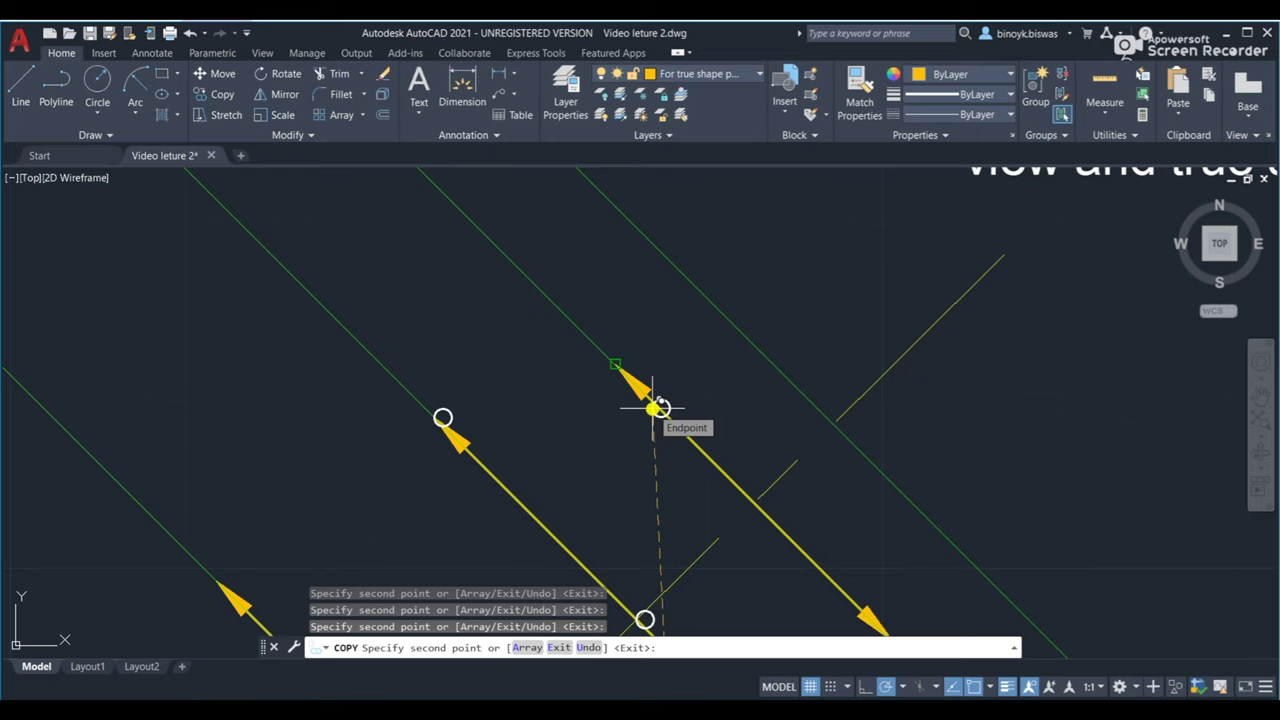
left_click(829, 423)
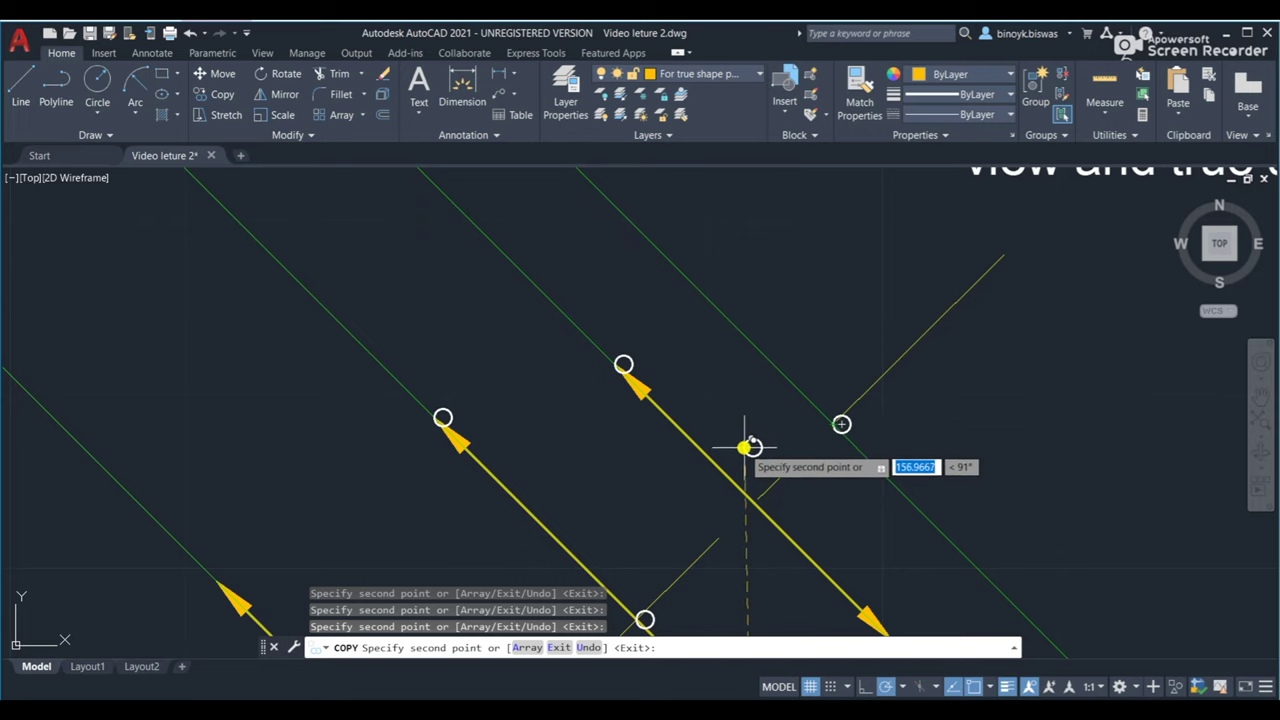
scroll(751, 443, "down", 2)
scroll(747, 443, "down", 2)
mouse_move(788, 477)
middle_mouse_down()
mouse_move(773, 431)
mouse_move(774, 223)
middle_mouse_up()
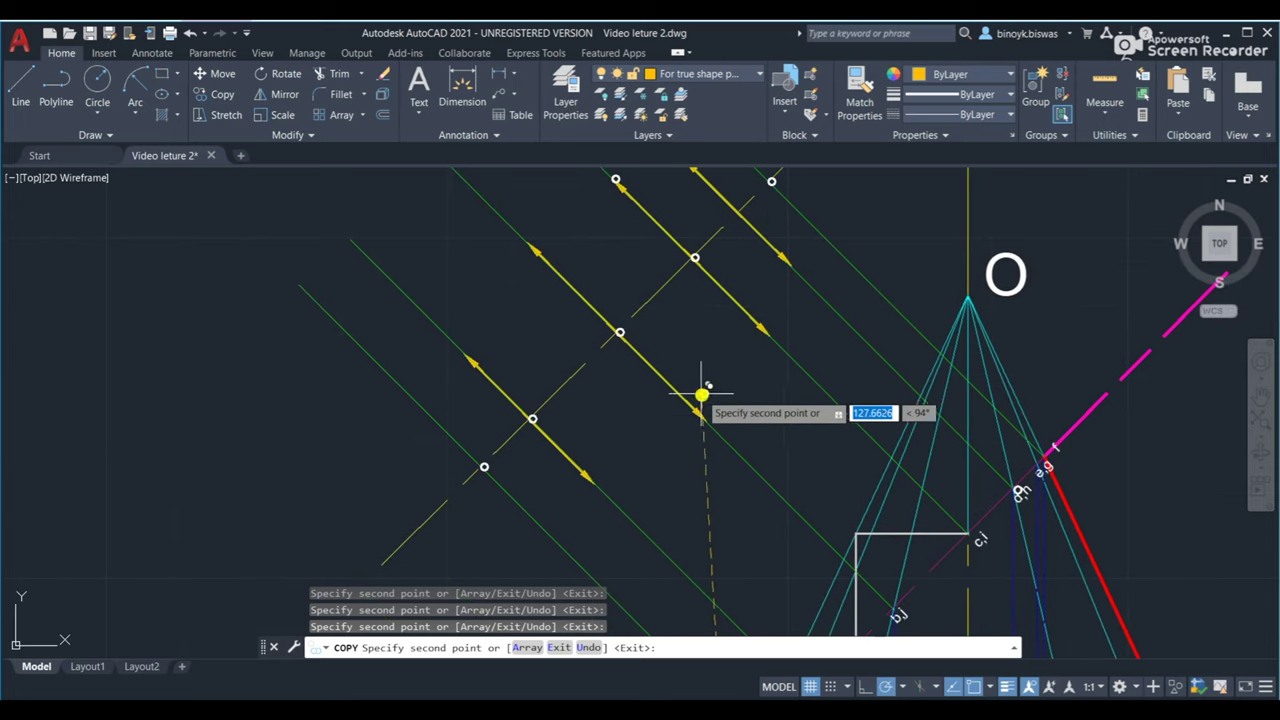
scroll(707, 419, "up", 3)
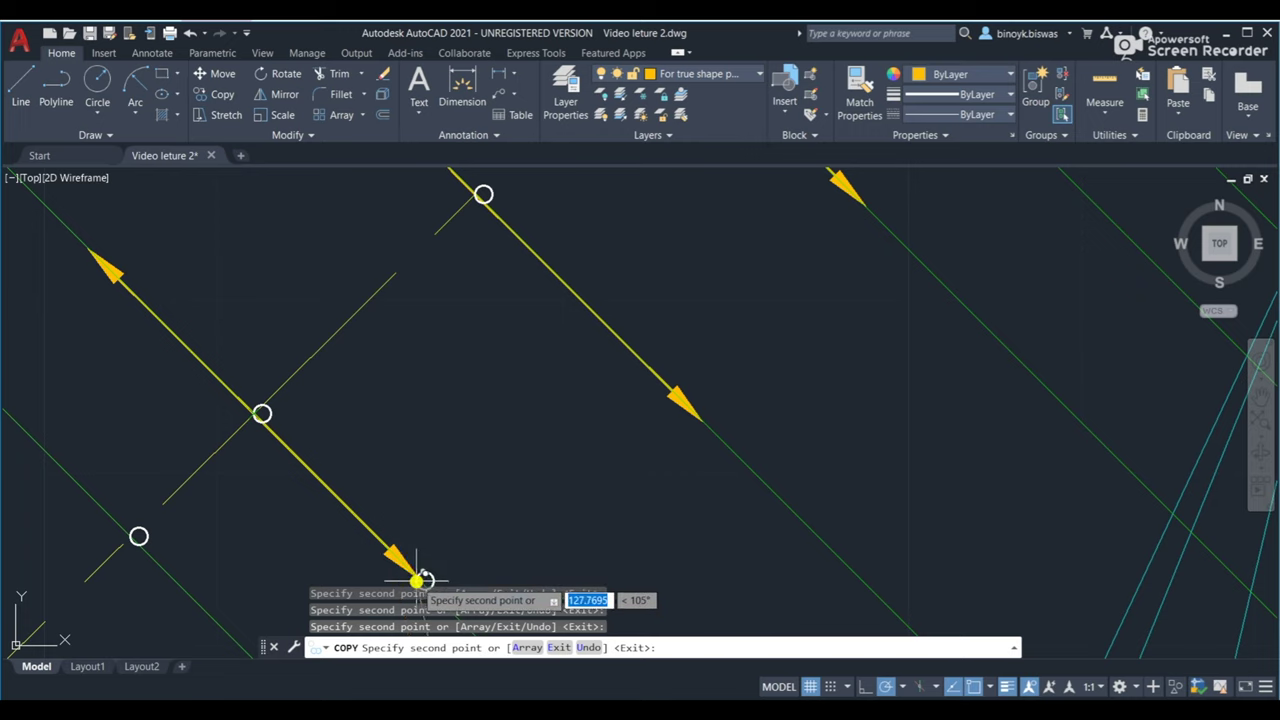
middle_click_drag(429, 560, 481, 357)
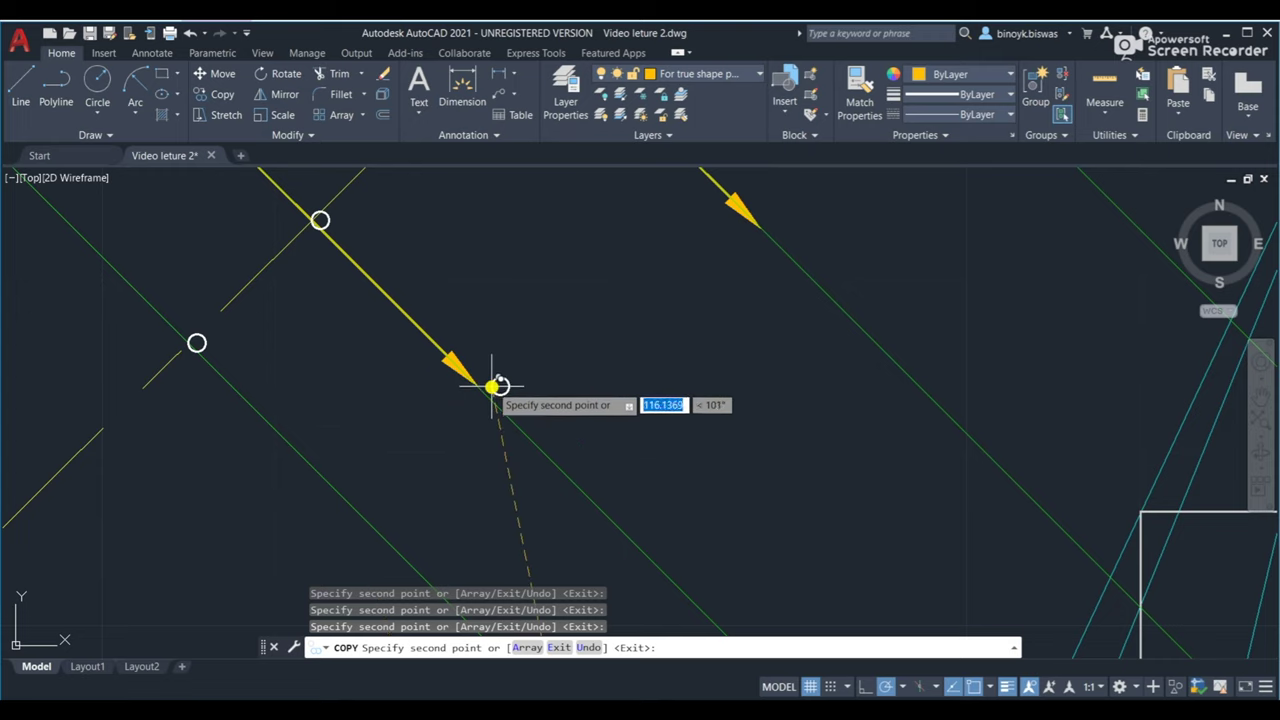
middle_click_drag(443, 331, 490, 558)
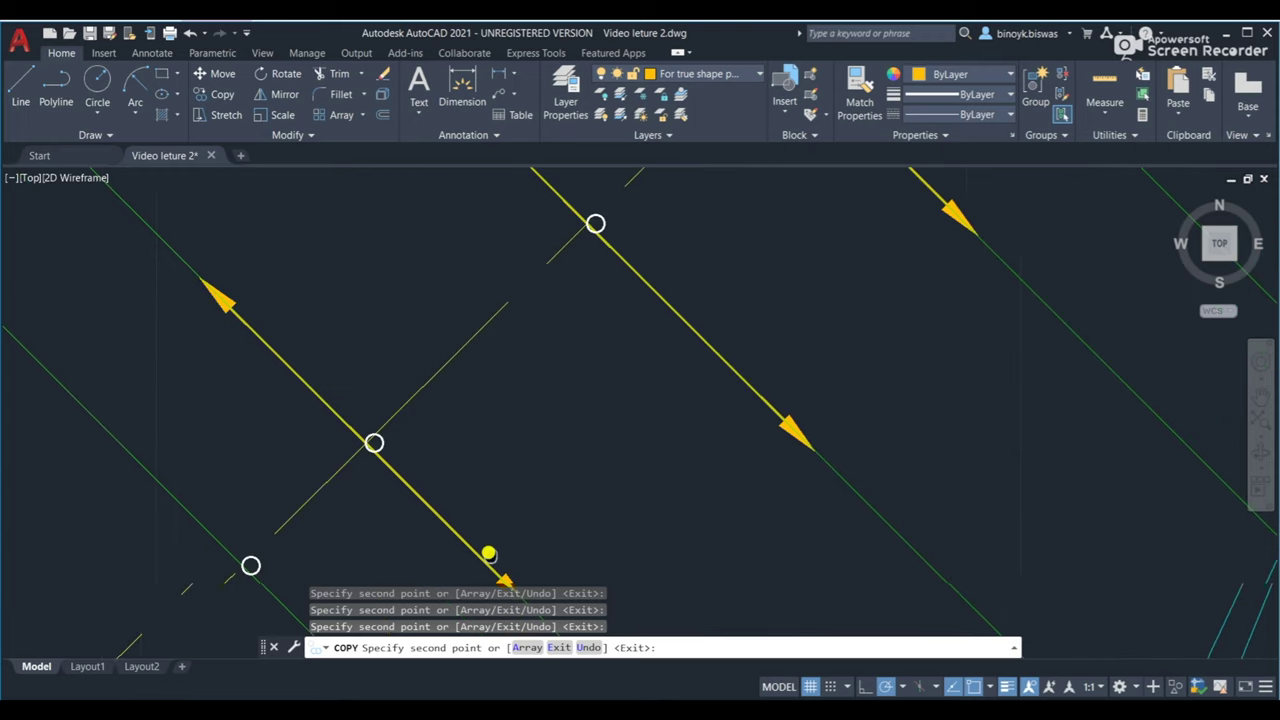
Copy markers onto the upper-left and top-left arrows, then end the COPY command.
left_click(207, 287)
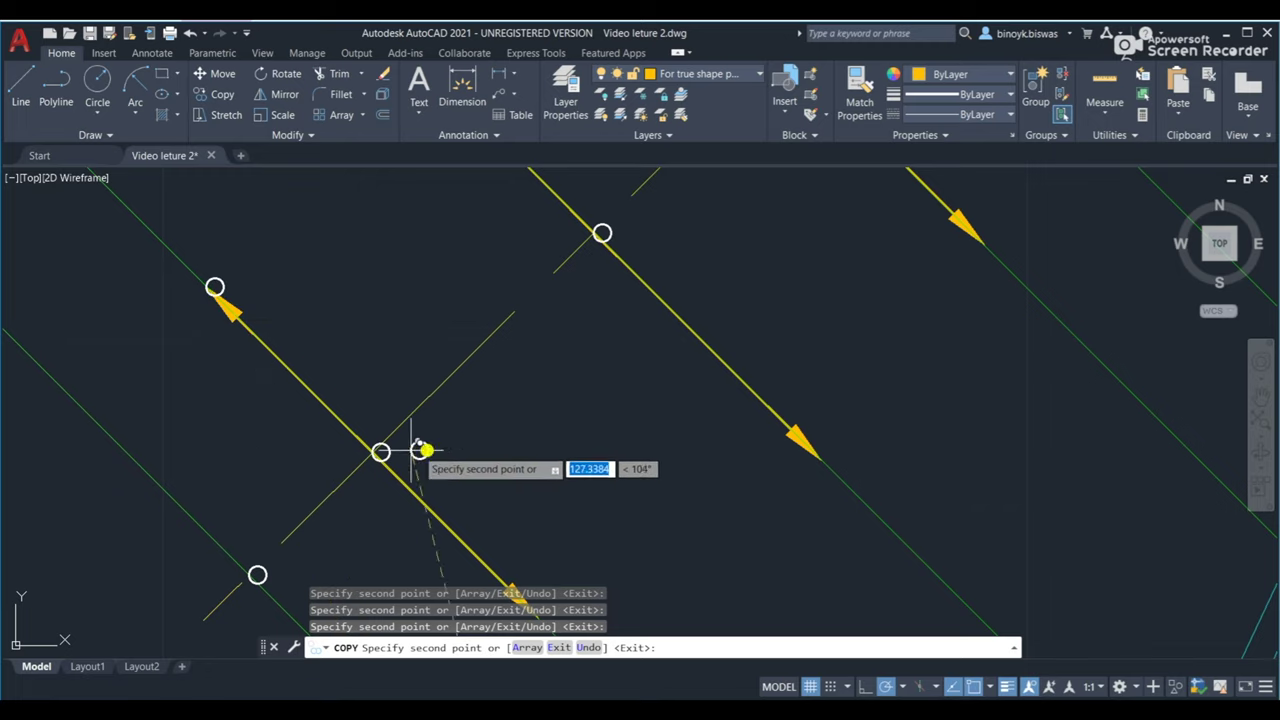
middle_click_drag(697, 393, 669, 597)
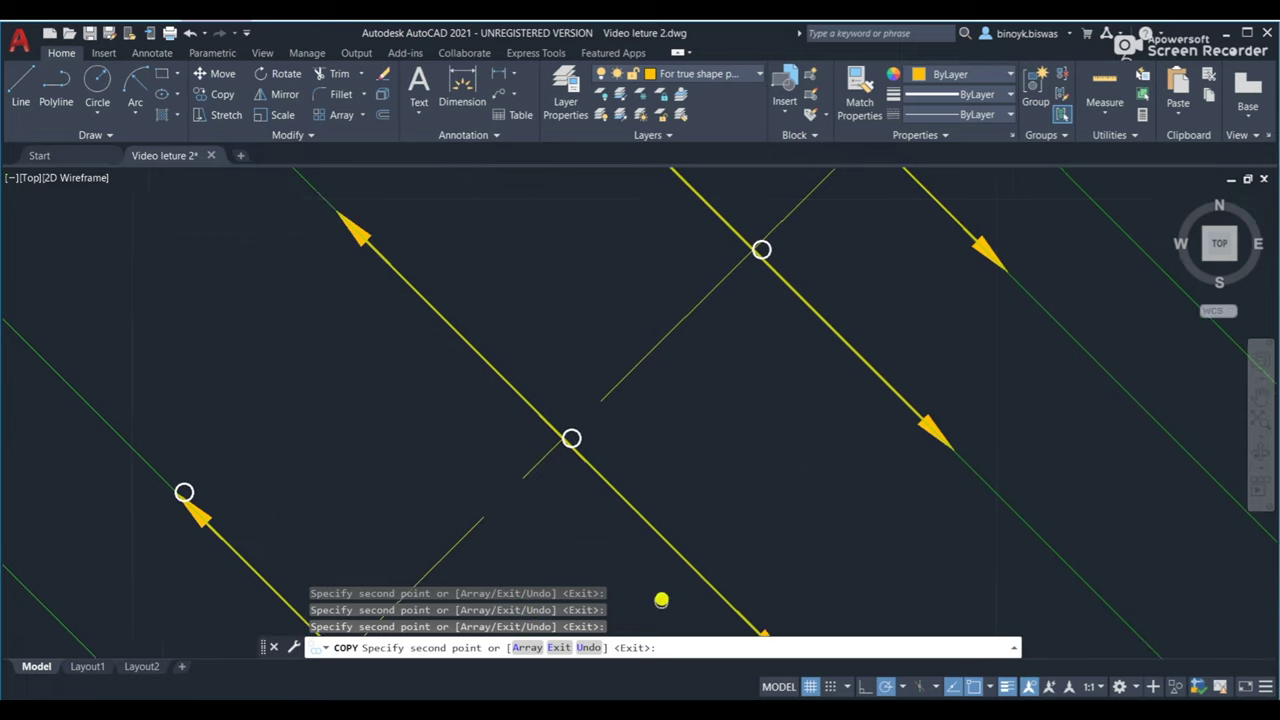
left_click(343, 206)
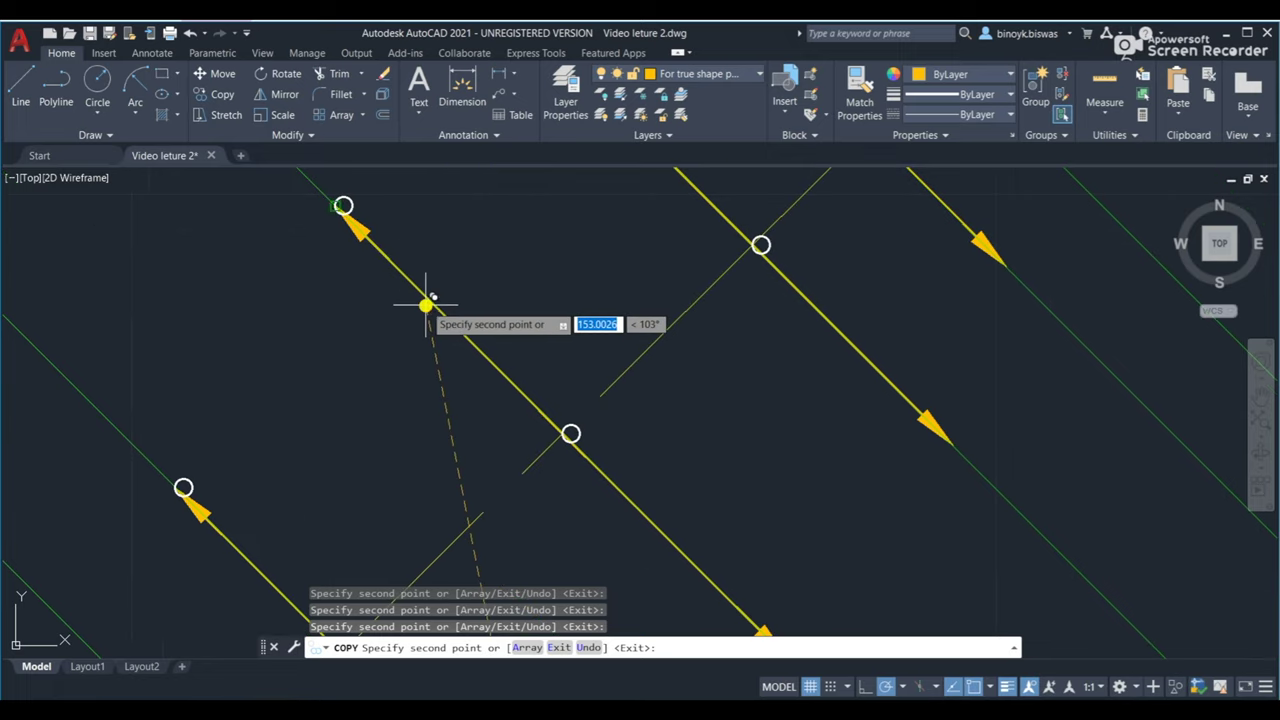
left_click(567, 424)
scroll(794, 386, "down", 2)
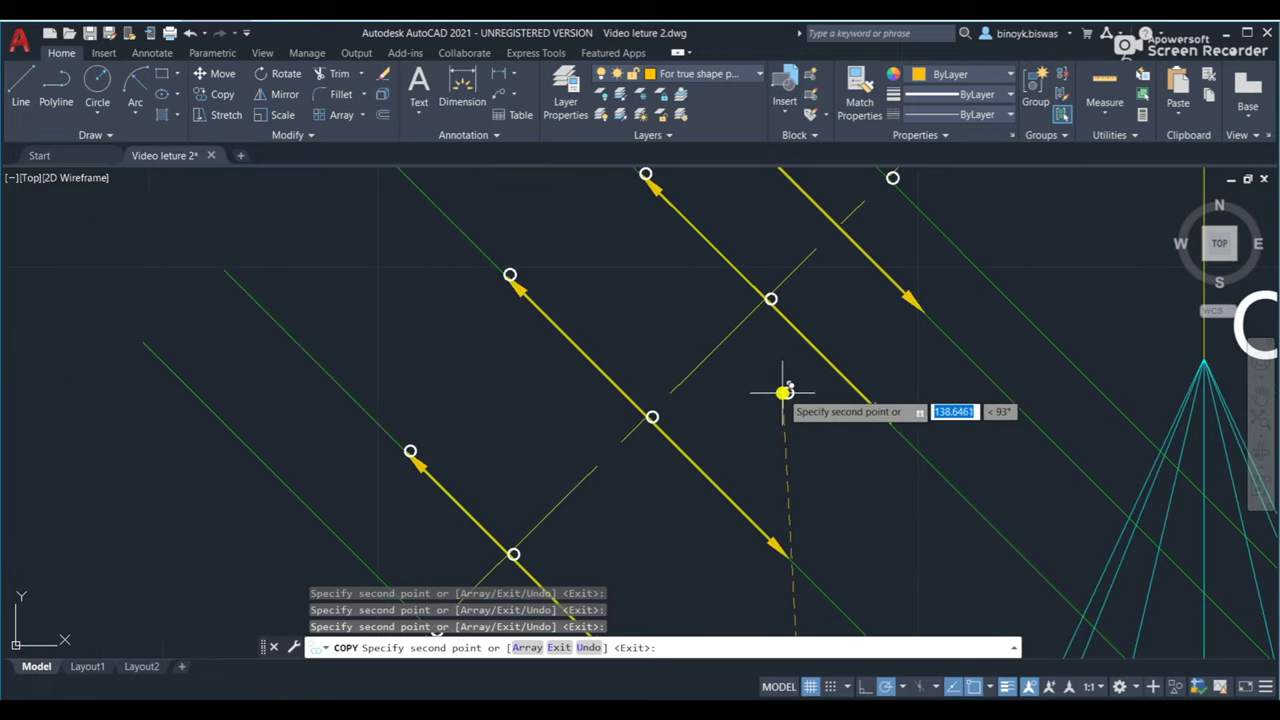
mouse_move(814, 380)
middle_mouse_down()
mouse_move(789, 506)
mouse_move(771, 531)
mouse_move(755, 480)
middle_mouse_up()
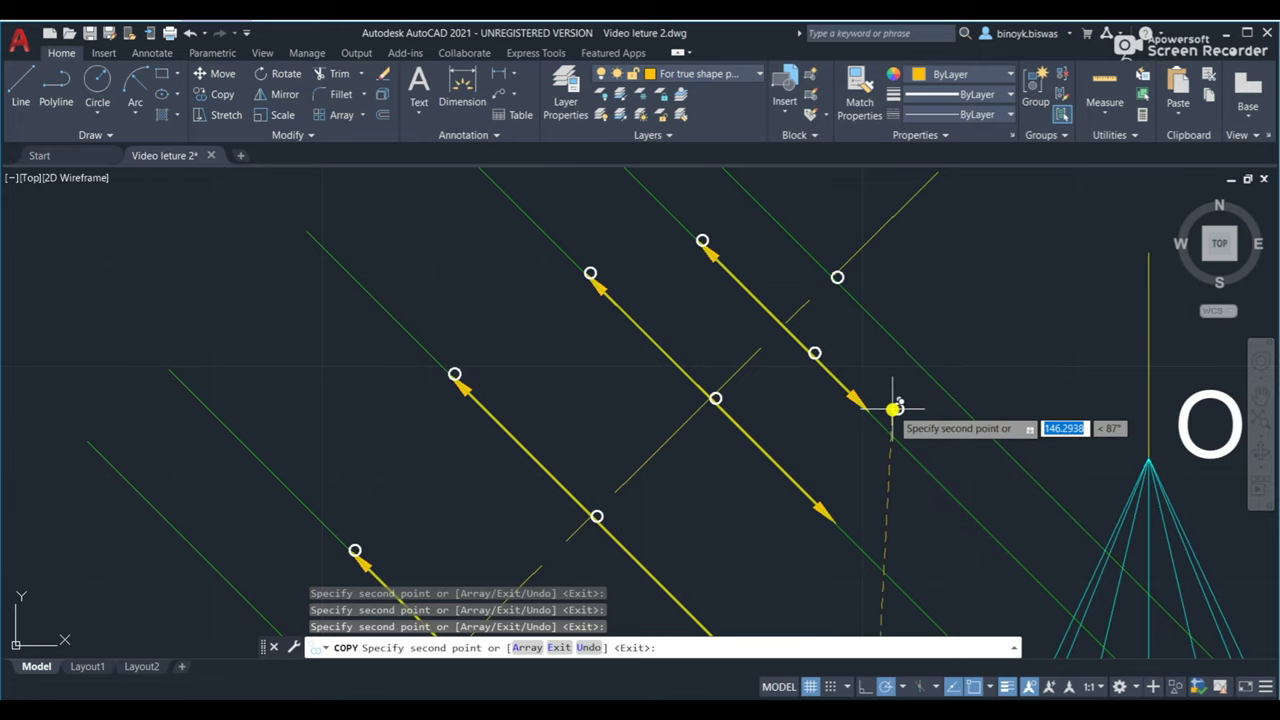
key("Return")
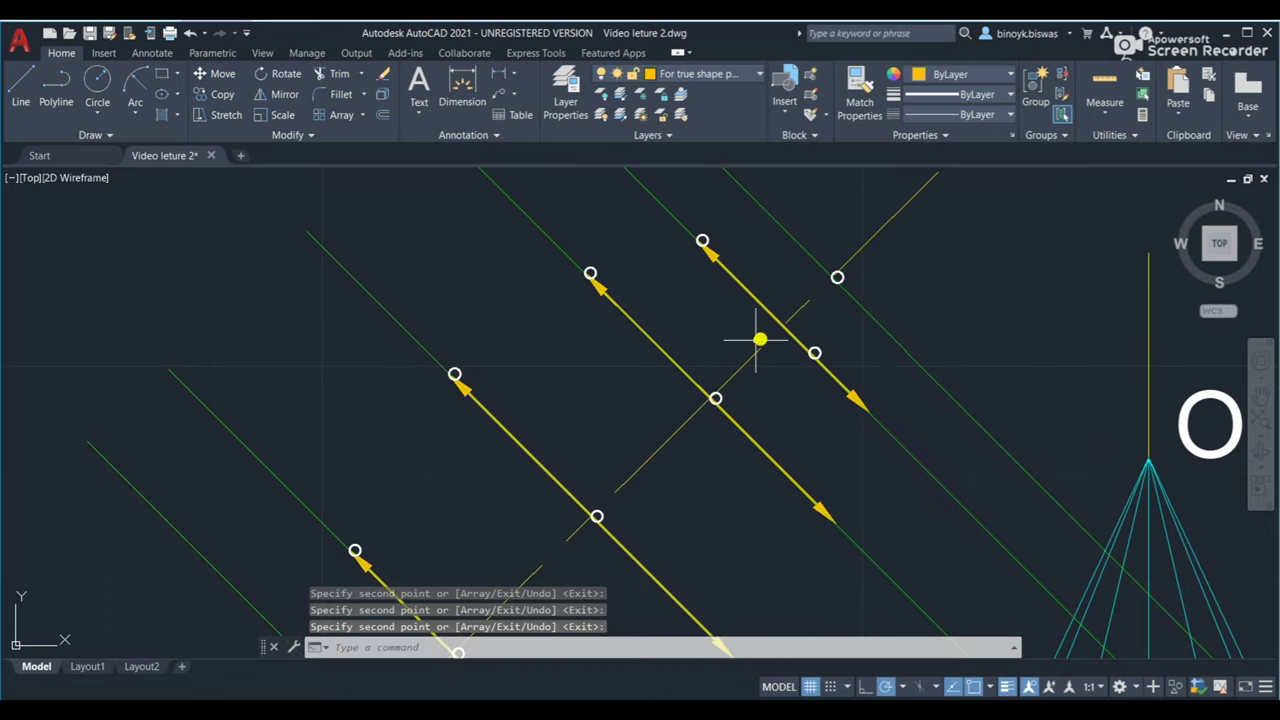
scroll(680, 385, "down", 2)
middle_click_drag(686, 420, 621, 316)
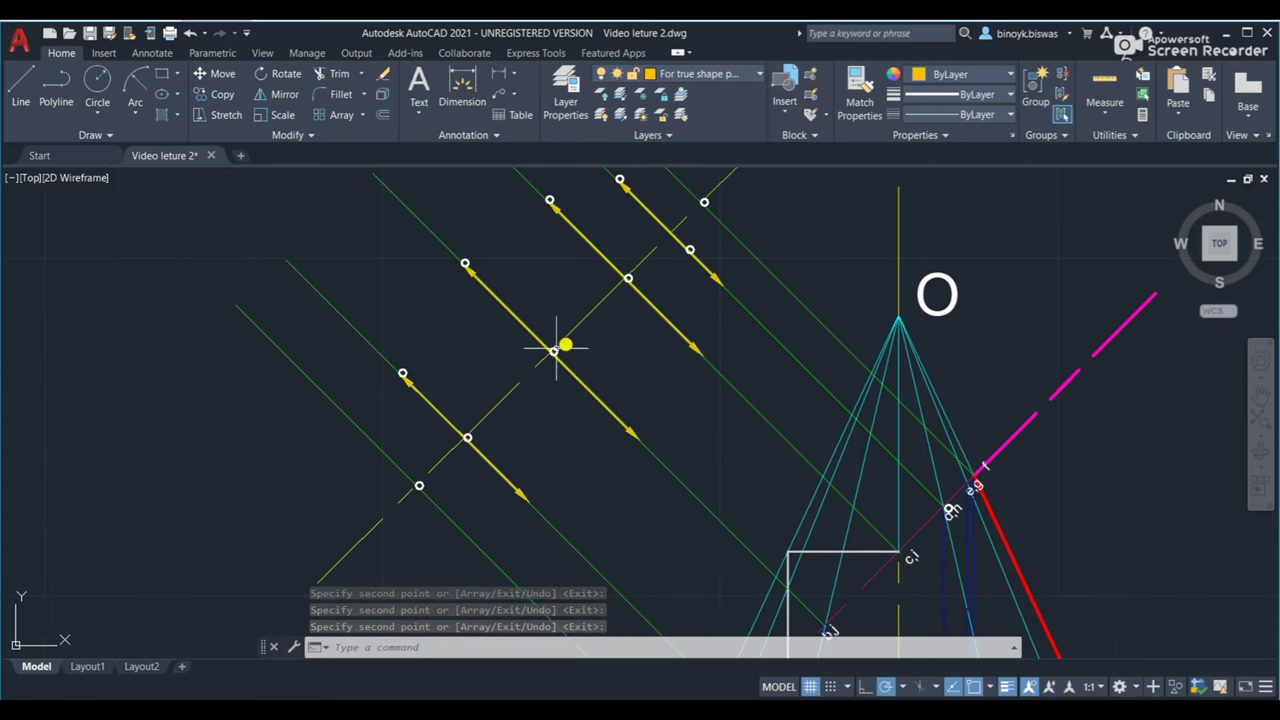
Move two stray locus points from their grips down onto the slanted projector lines.
left_click(467, 440)
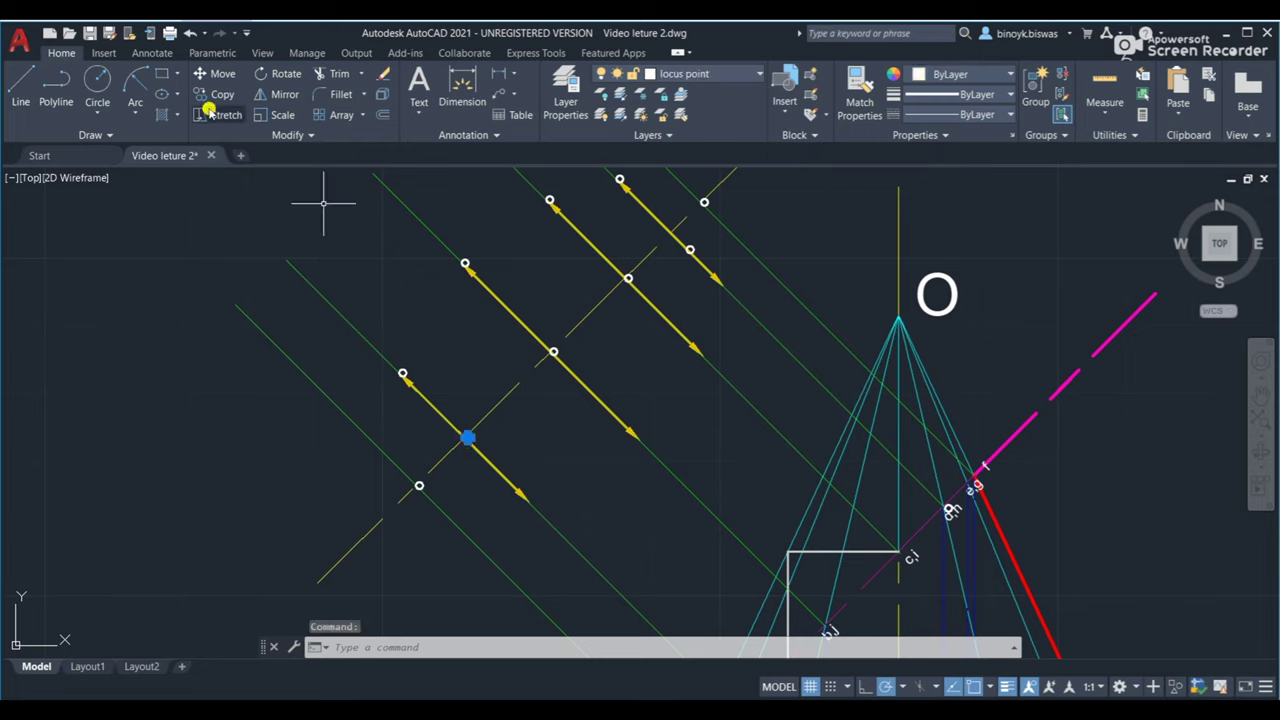
left_click(222, 74)
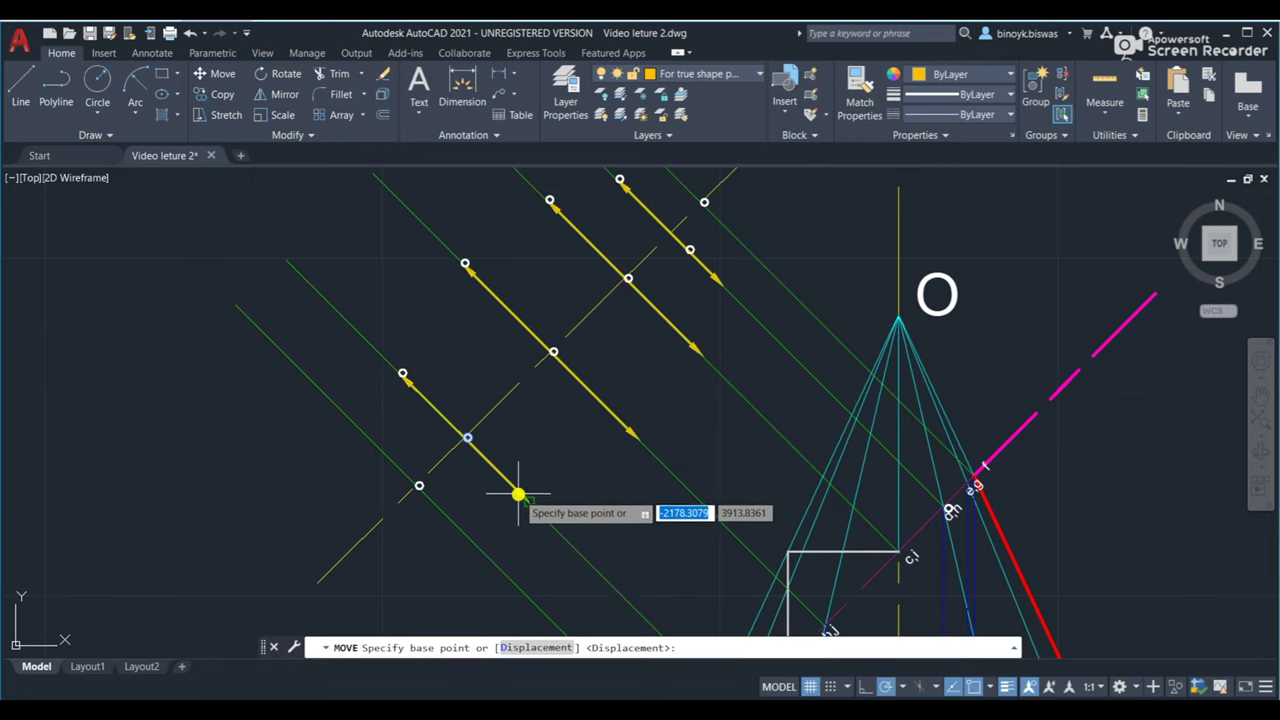
left_click(518, 494)
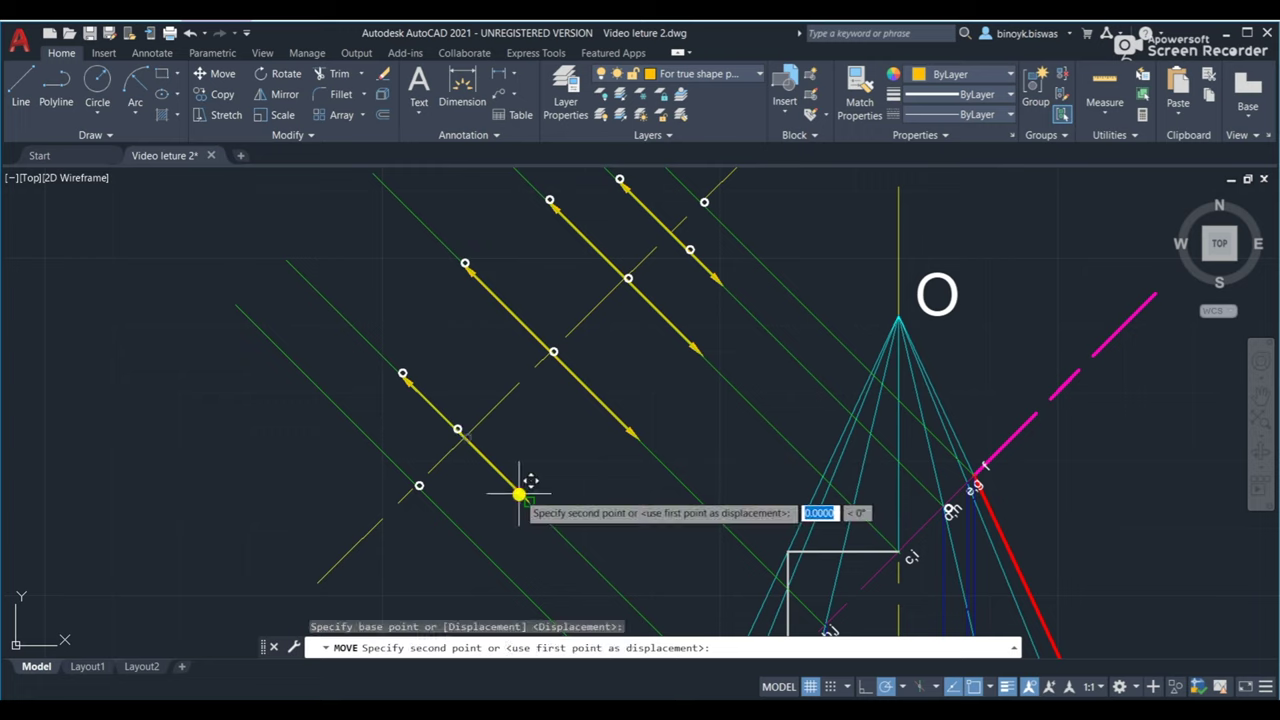
left_click(589, 565)
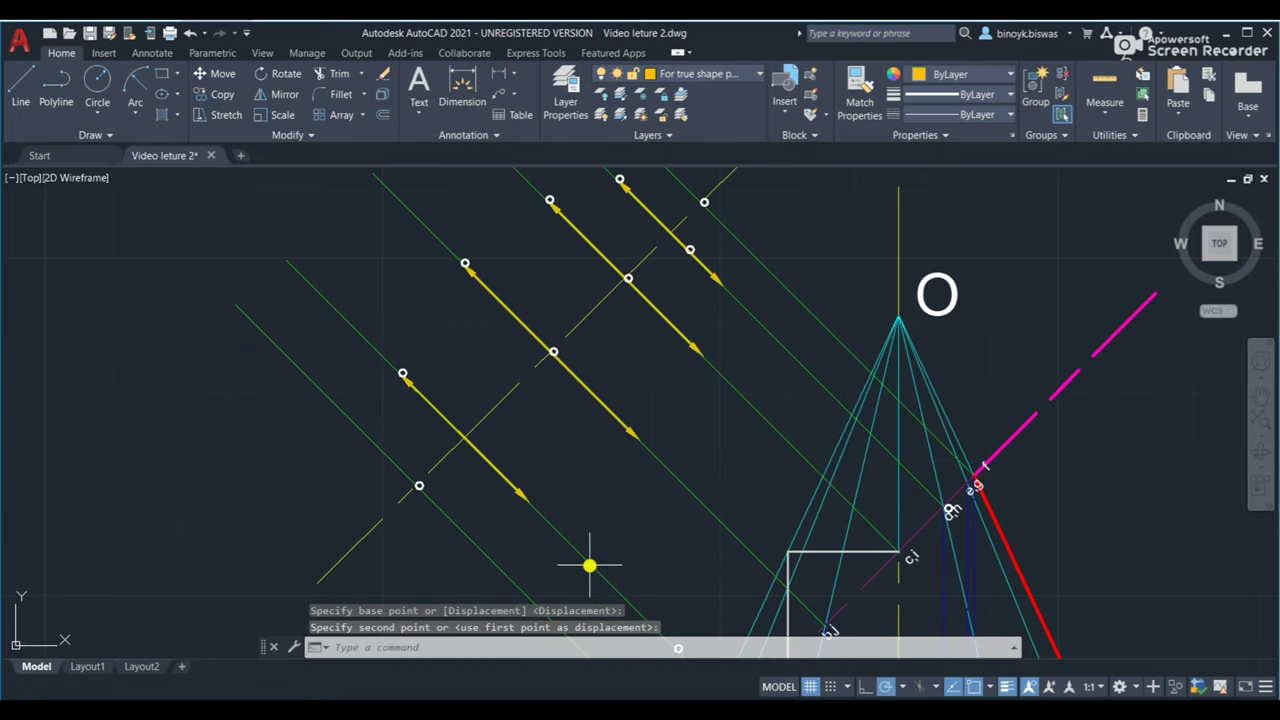
scroll(631, 457, "down", 2)
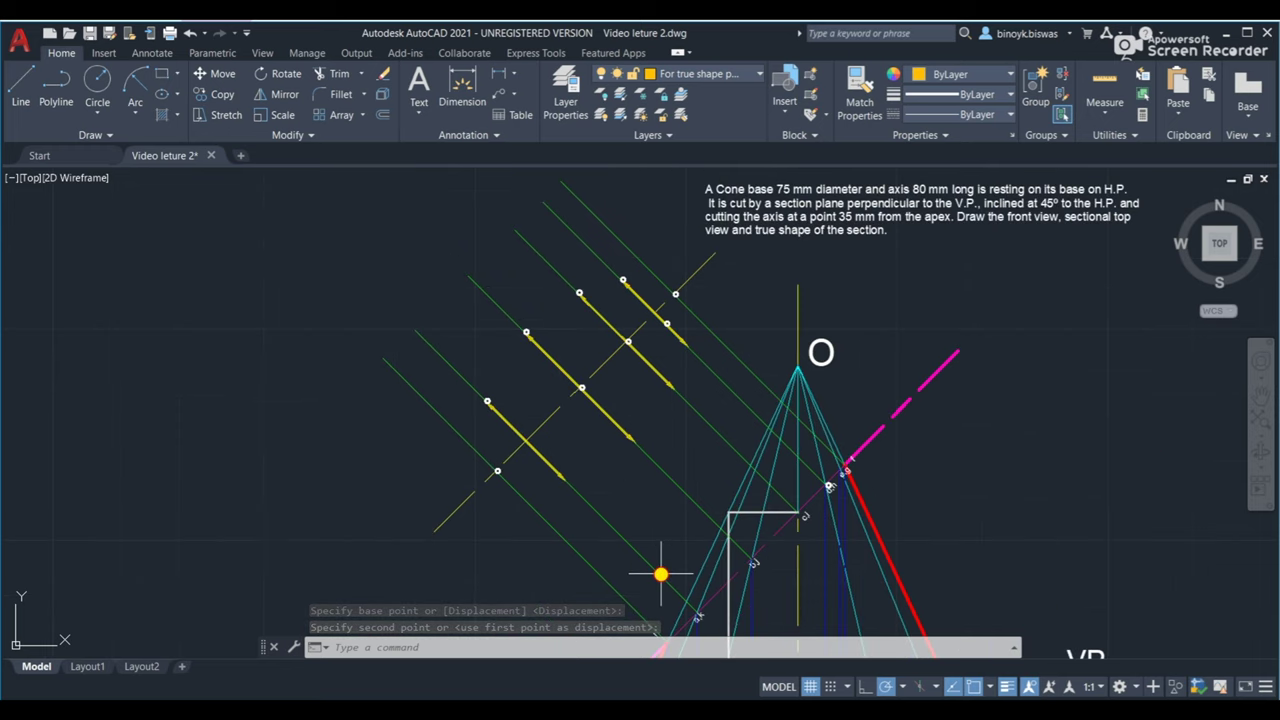
left_click(228, 78)
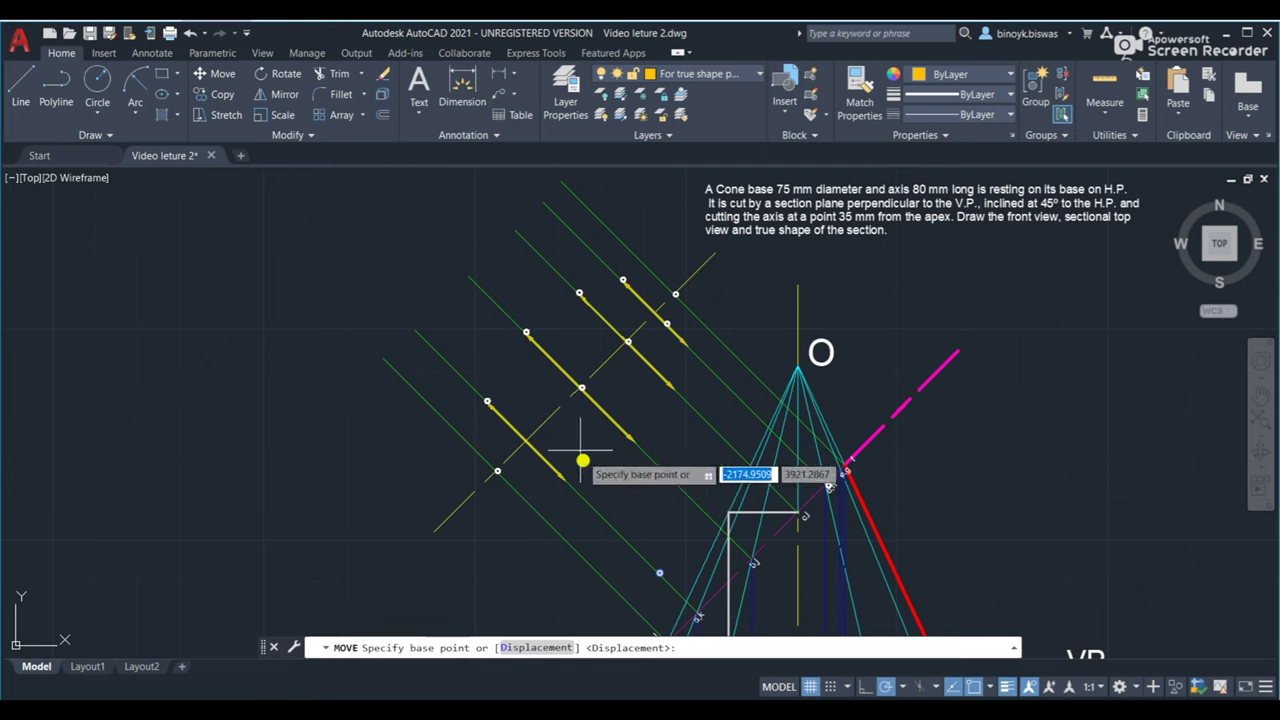
left_click(659, 573)
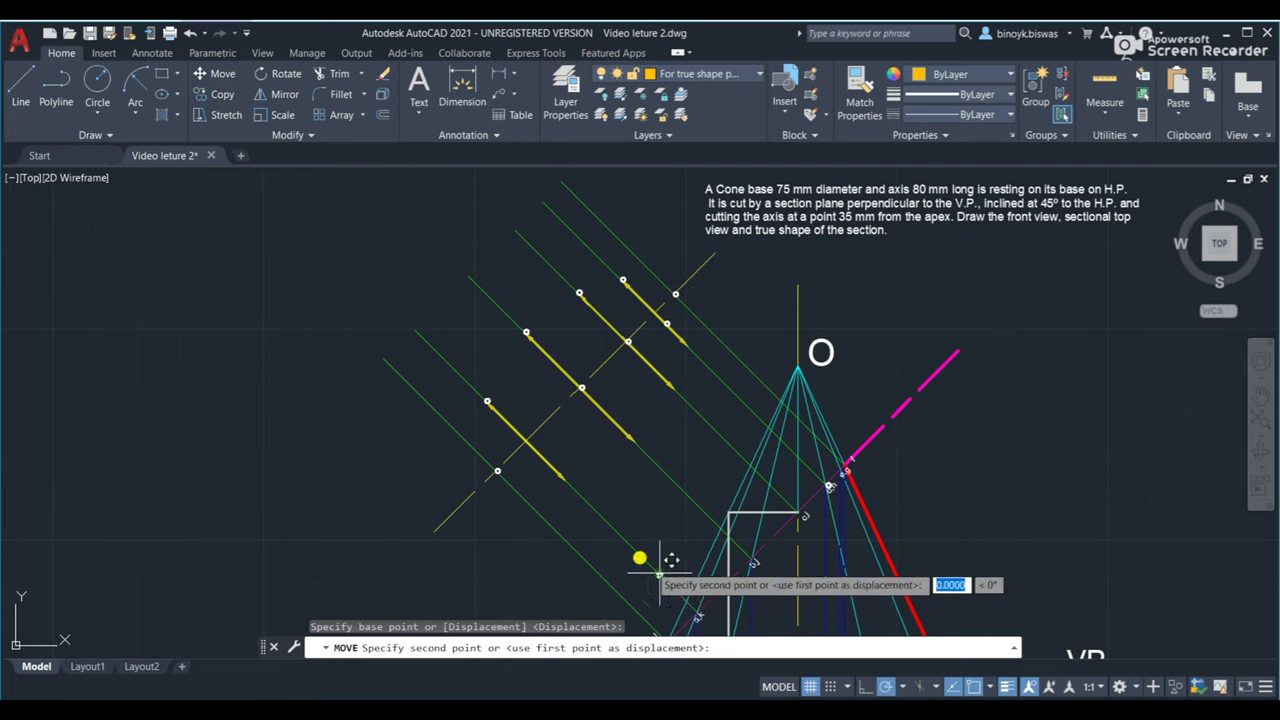
left_click(563, 483)
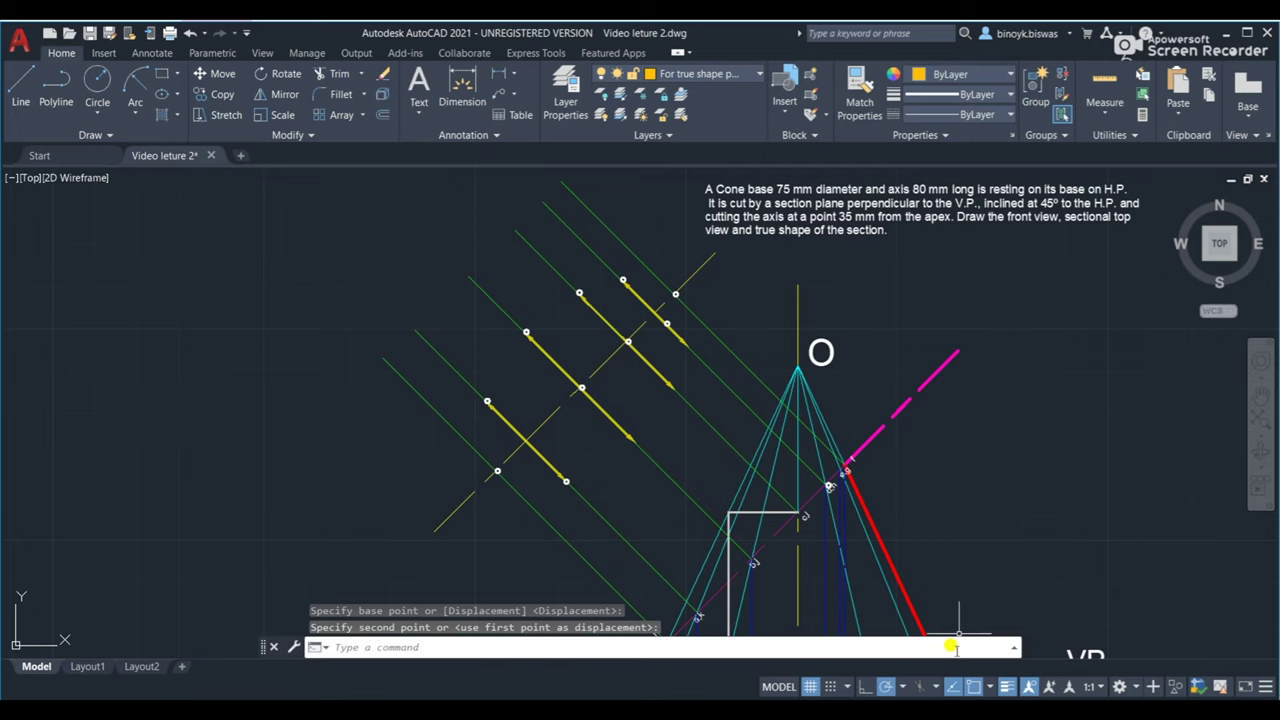
scroll(676, 449, "up", 2)
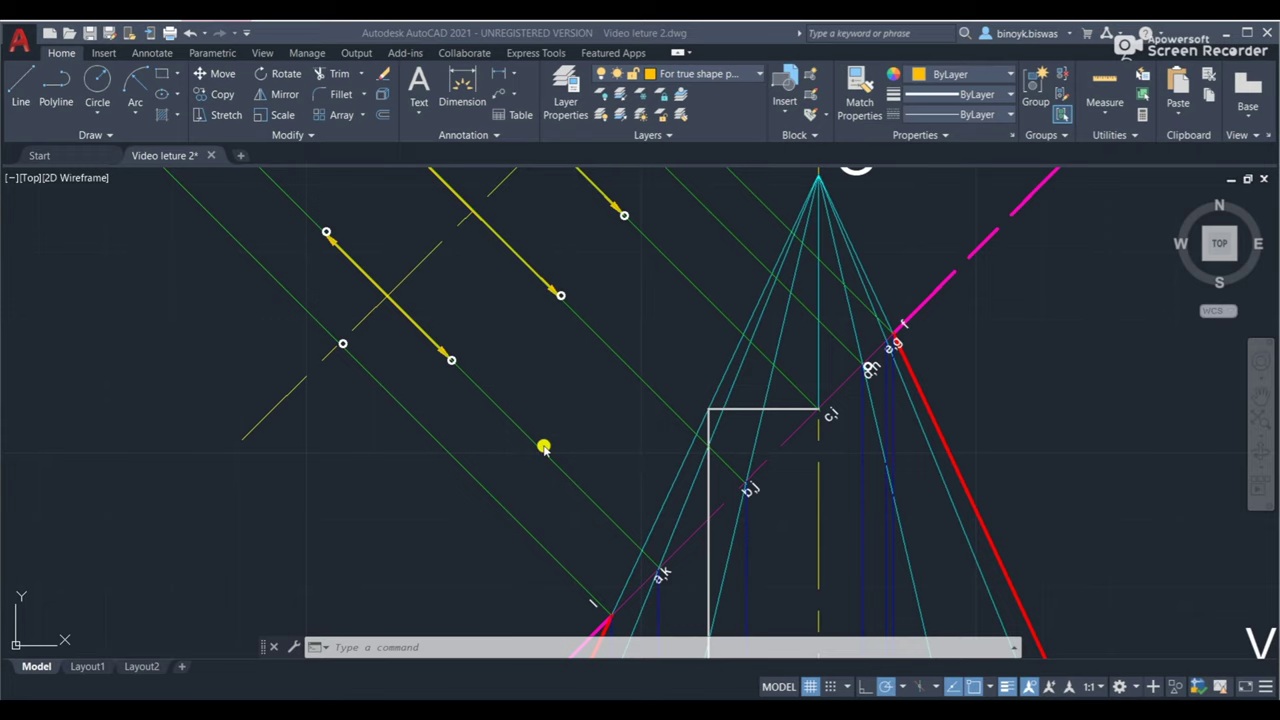
Zoom to the top view and erase the leader arrows at points k, j and d.
mouse_move(591, 508)
middle_mouse_down()
mouse_move(563, 363)
mouse_move(479, 164)
middle_mouse_up()
middle_click_drag(573, 490, 546, 246)
scroll(556, 350, "down", 2)
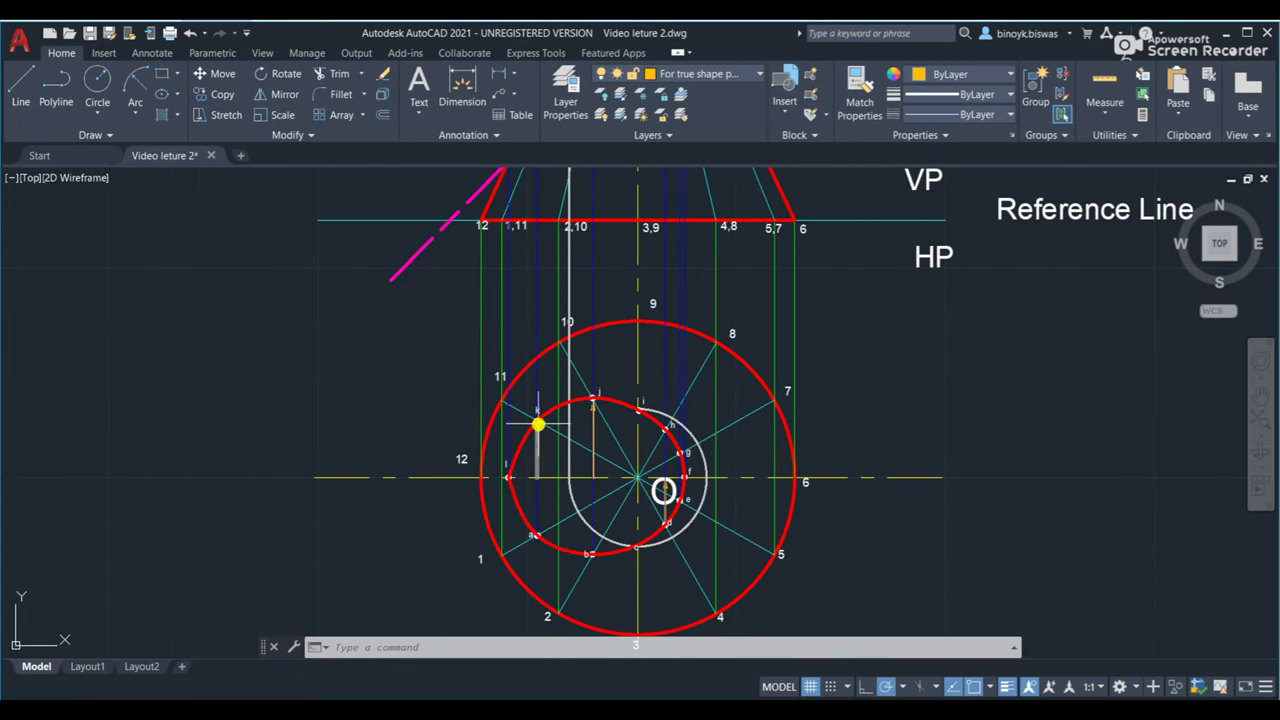
middle_click_drag(465, 323, 667, 661)
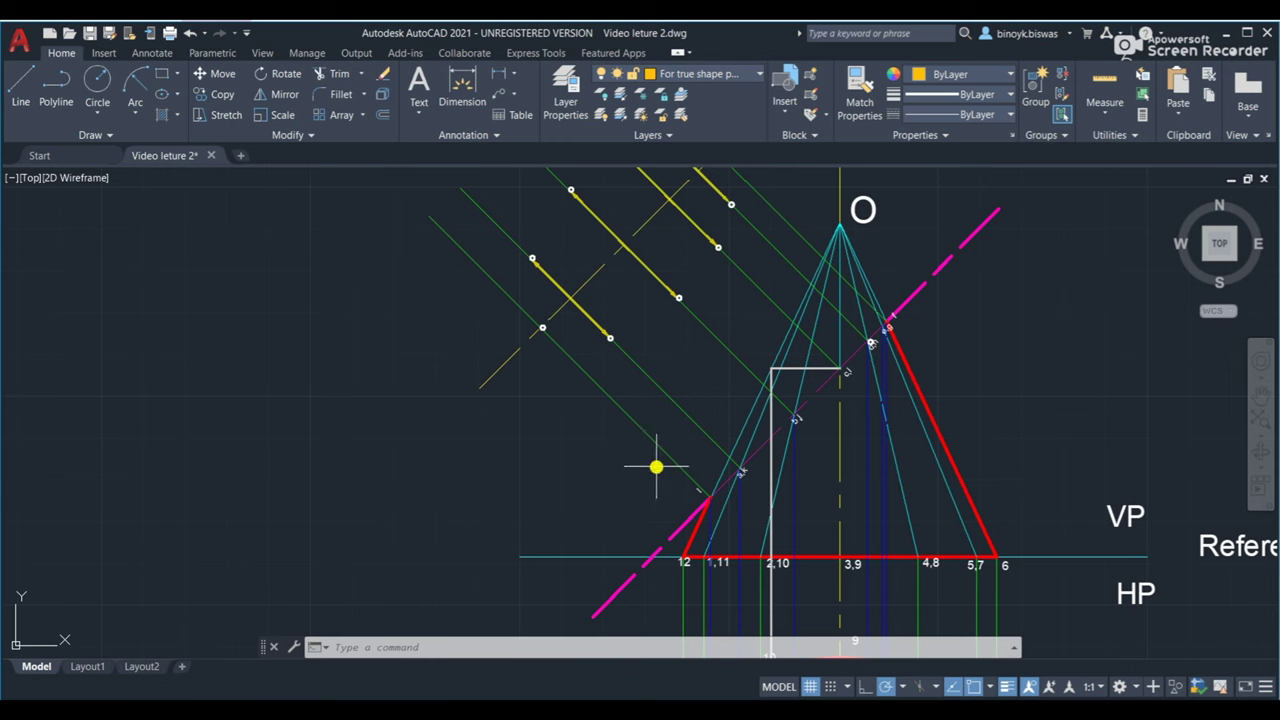
mouse_move(656, 467)
middle_mouse_down()
mouse_move(617, 451)
mouse_move(451, 290)
middle_mouse_up()
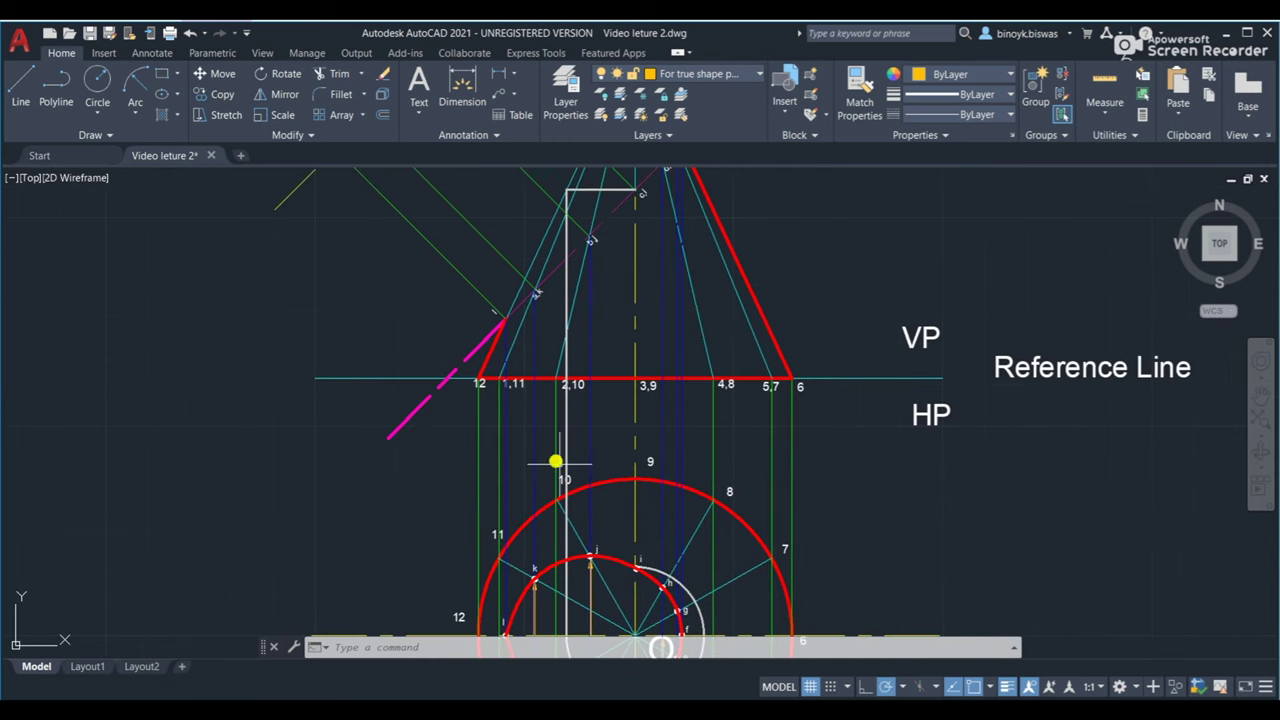
scroll(555, 462, "up", 4)
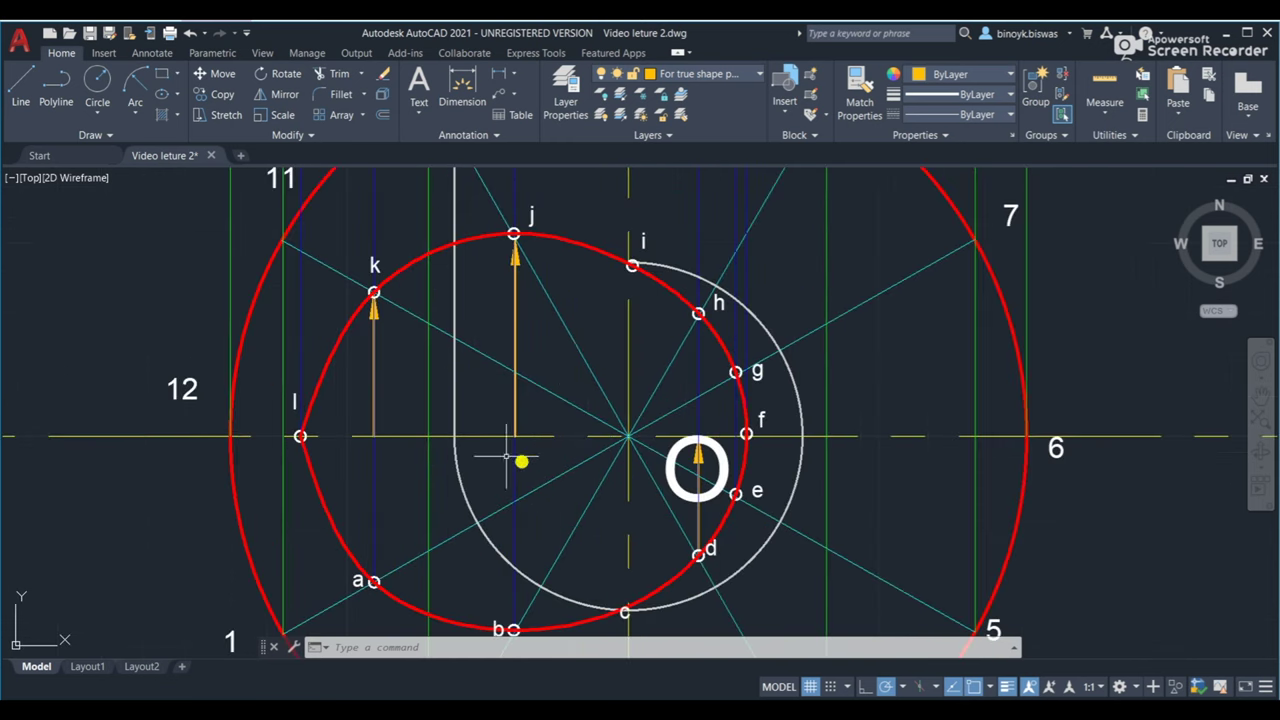
left_click(373, 351)
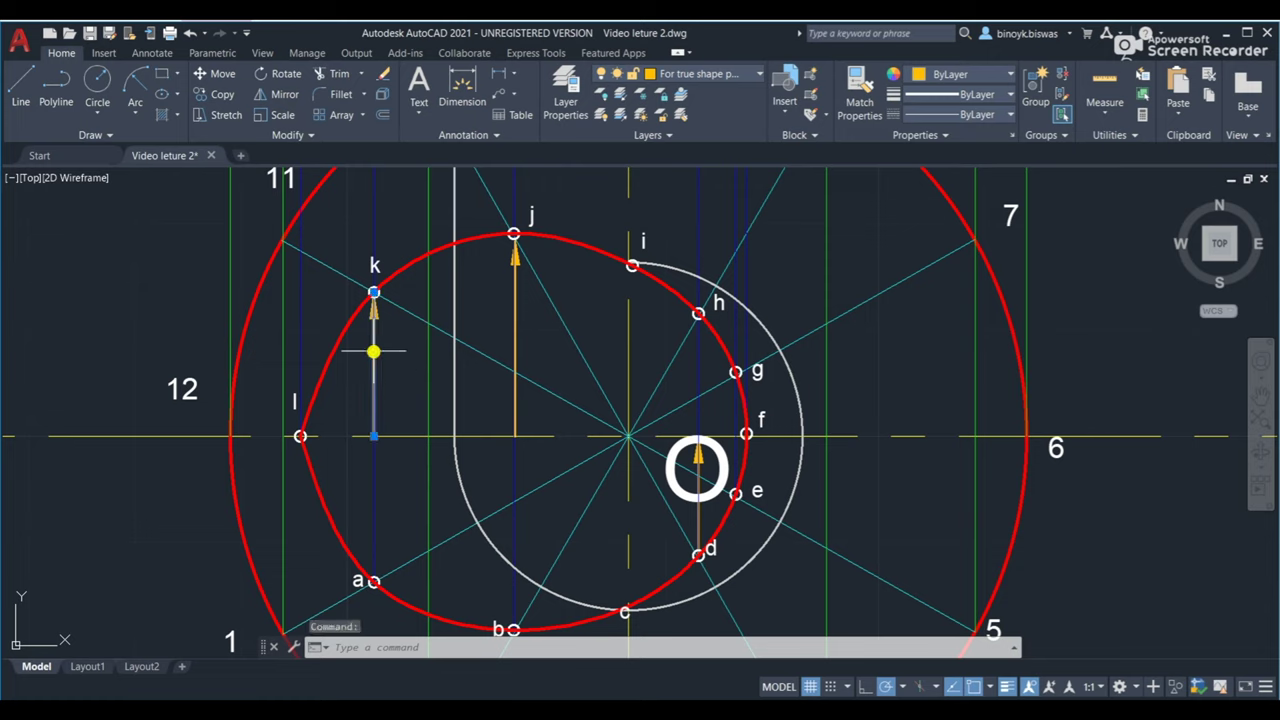
key("Delete")
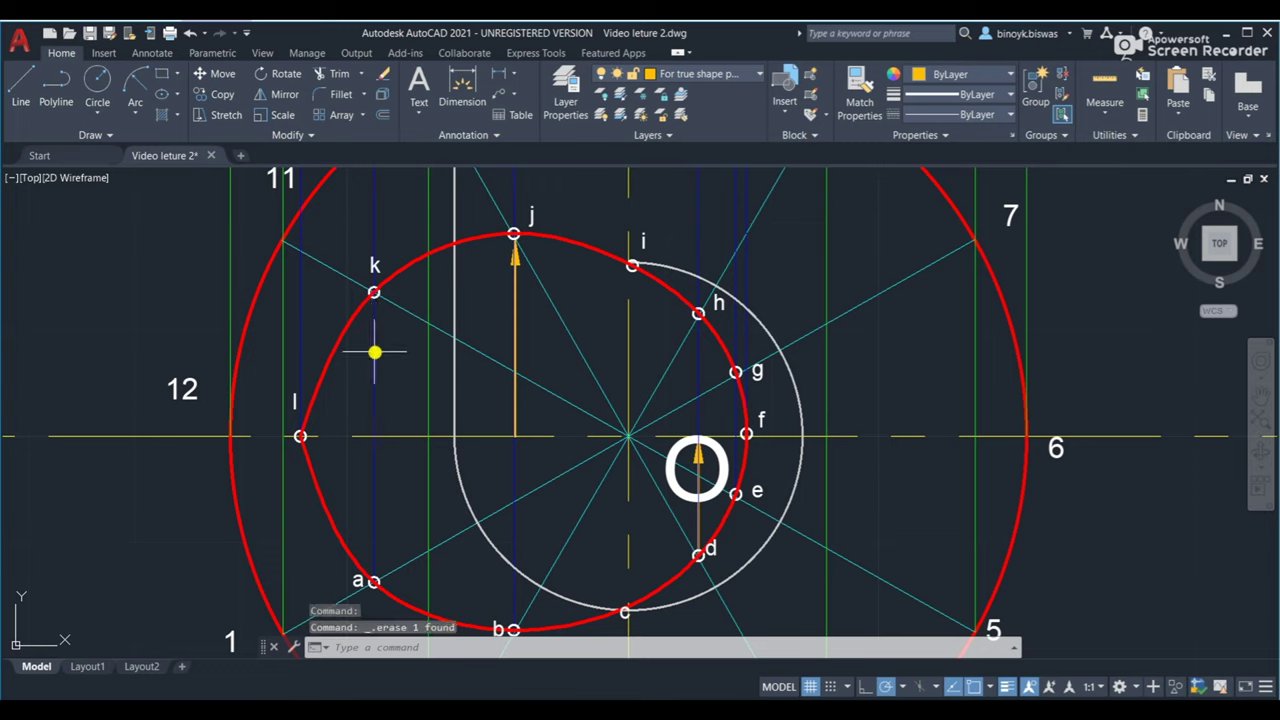
left_click(513, 292)
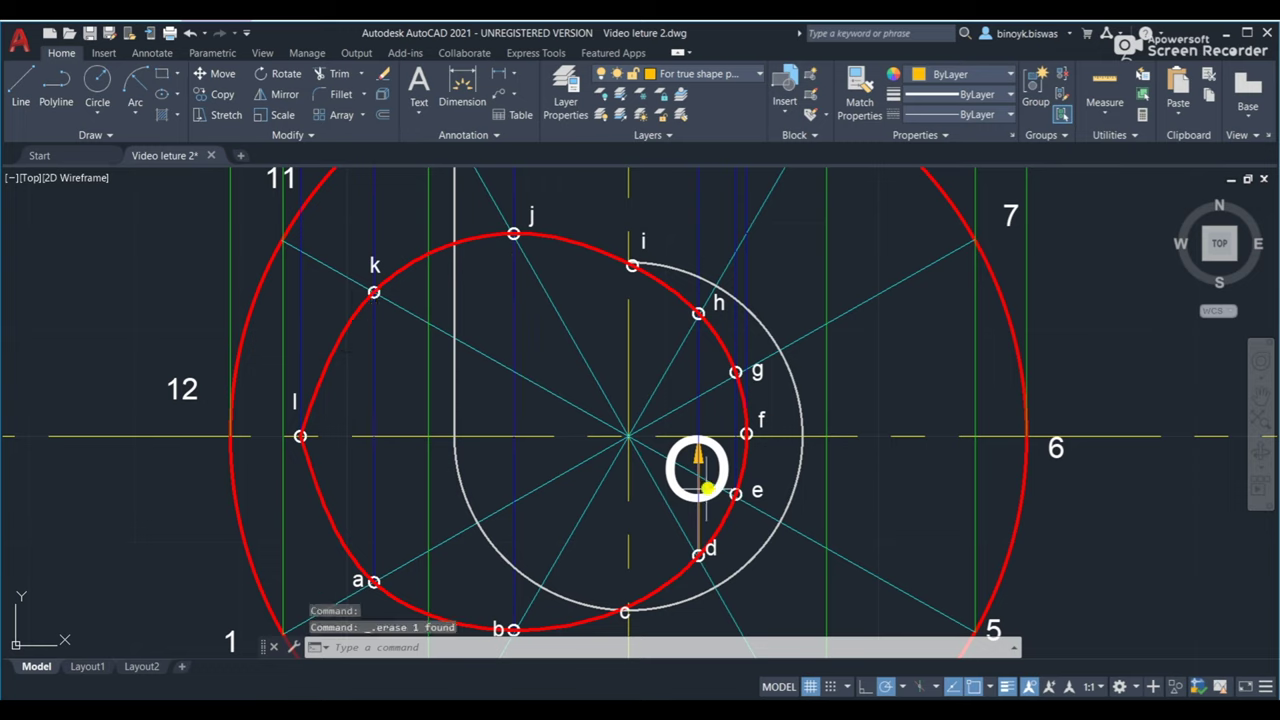
key("Delete")
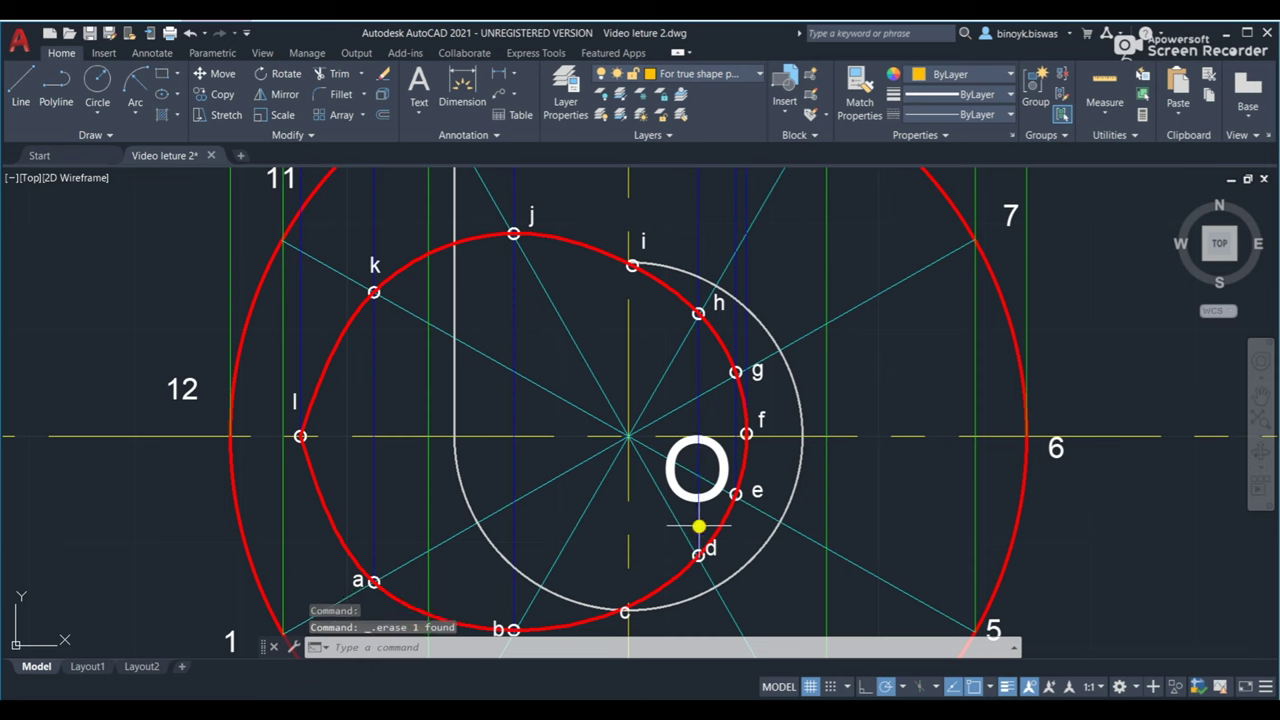
Delete a leftover short line segment and the first yellow arrow on the projectors.
mouse_move(380, 362)
middle_mouse_down()
mouse_move(457, 449)
mouse_move(583, 266)
mouse_move(583, 326)
mouse_move(507, 400)
mouse_move(429, 334)
mouse_move(457, 374)
mouse_move(613, 449)
middle_mouse_up()
middle_click_drag(666, 266, 657, 323)
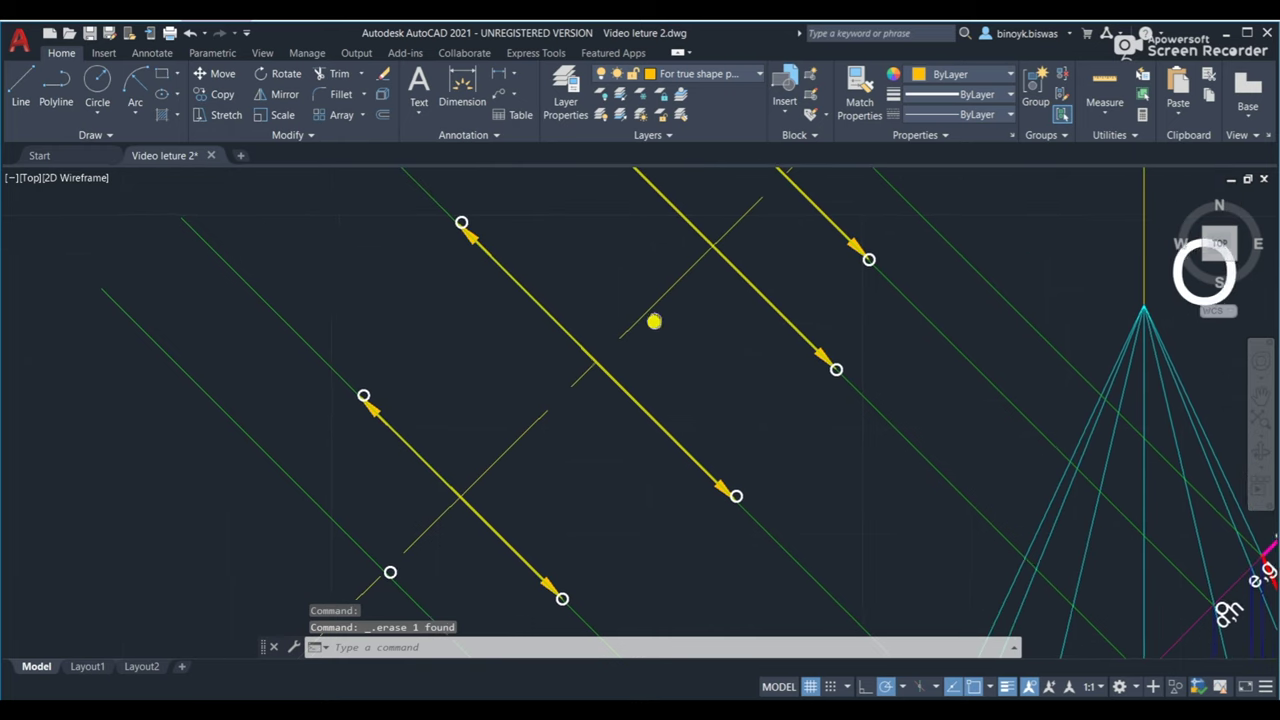
left_click(514, 562)
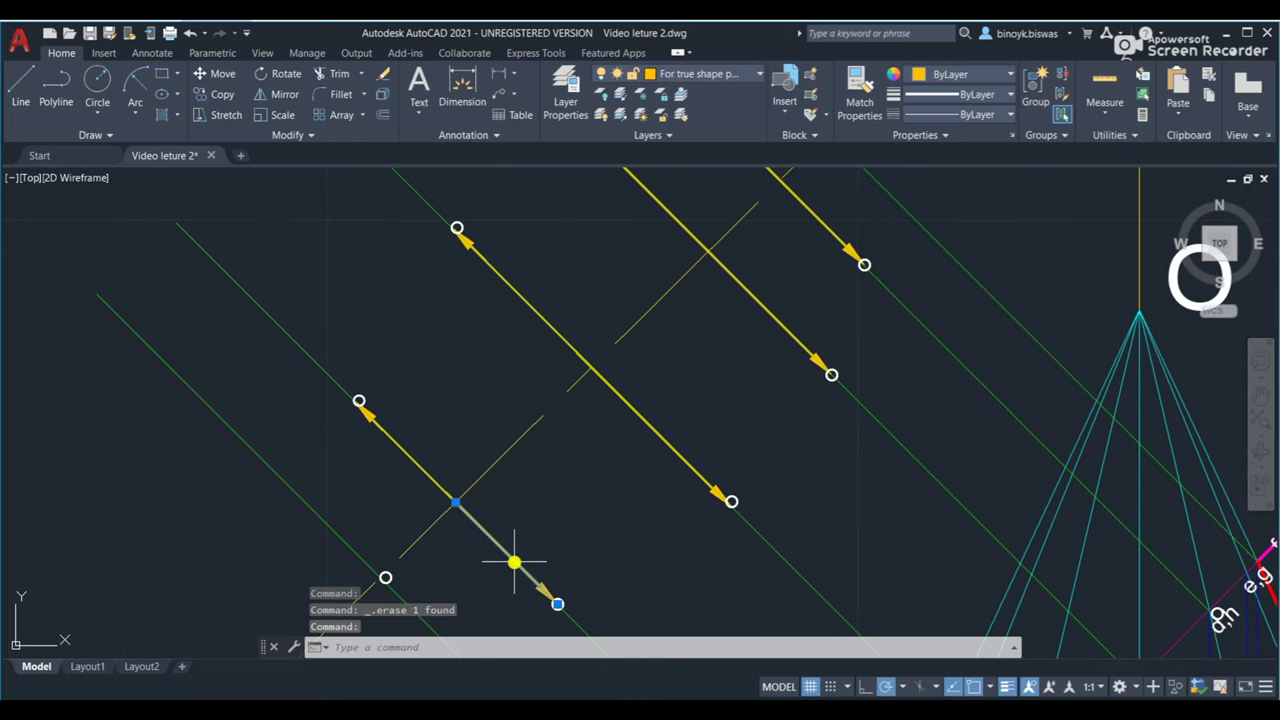
key("Delete")
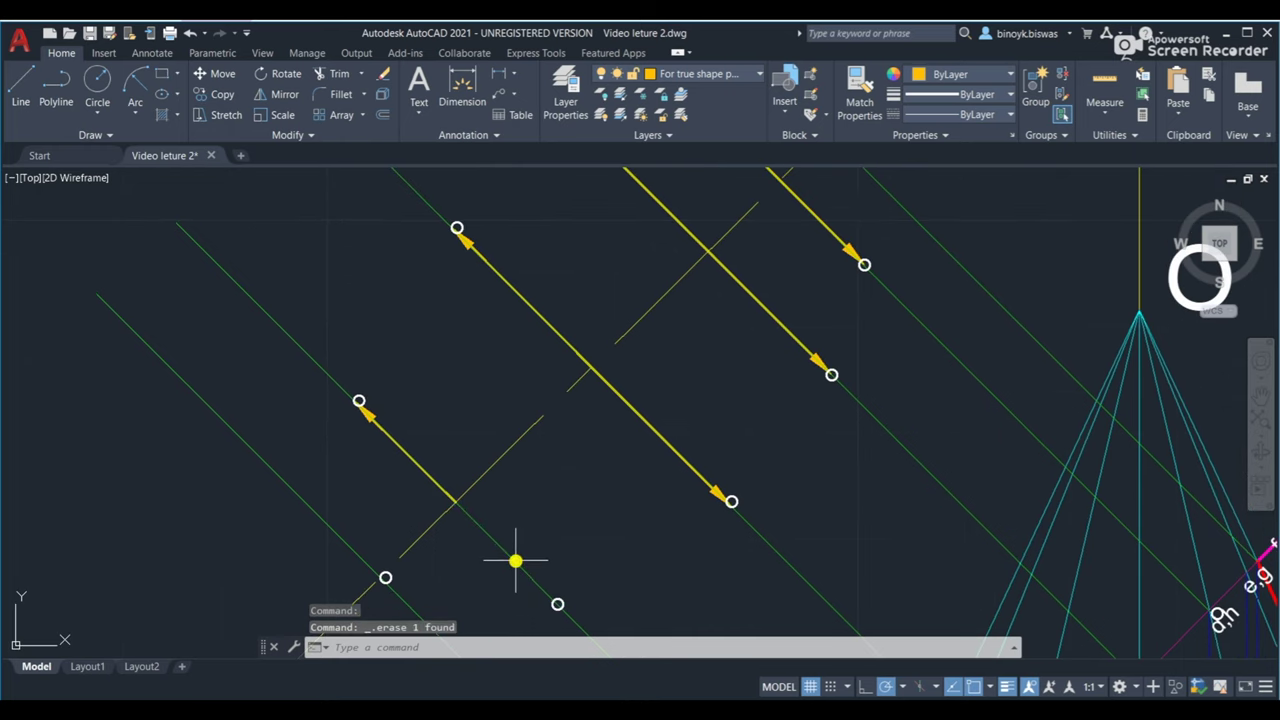
left_click(395, 443)
key("Delete")
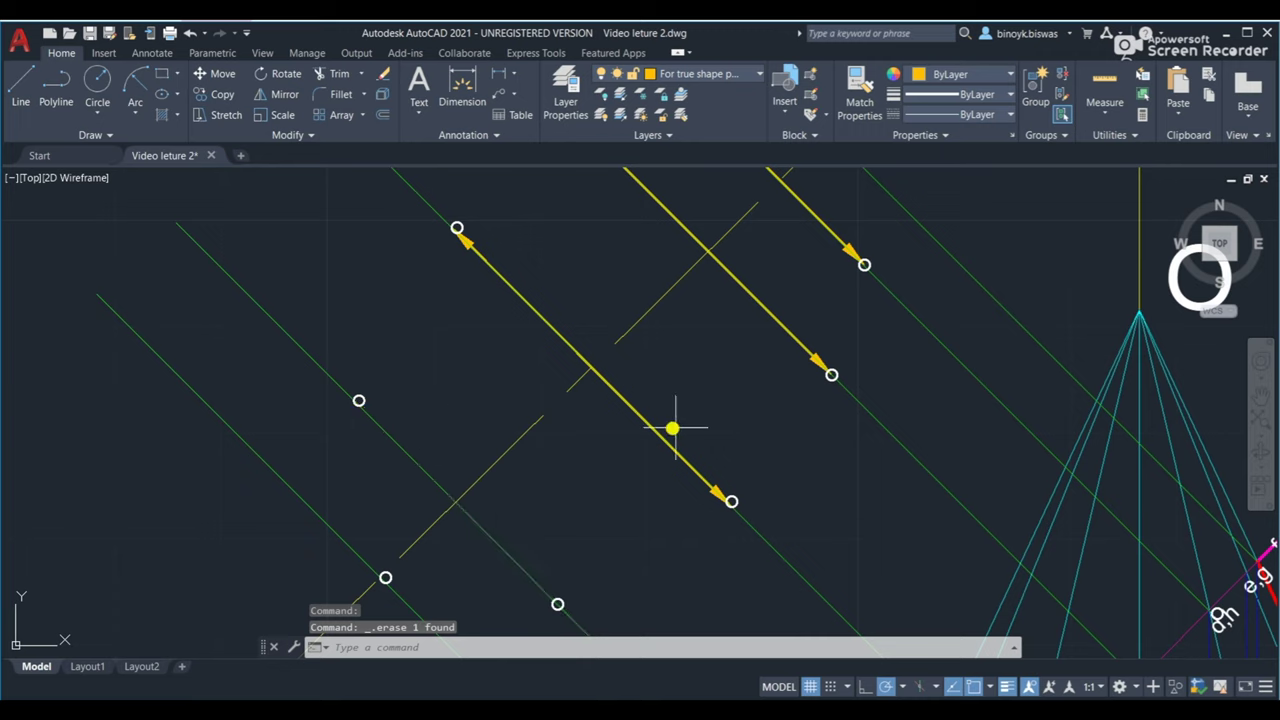
Delete the remaining yellow arrows so only the locus points stay on the projectors.
left_click(680, 451)
key("Delete")
left_click(520, 297)
key("Delete")
key("Delete")
left_click(819, 219)
key("Delete")
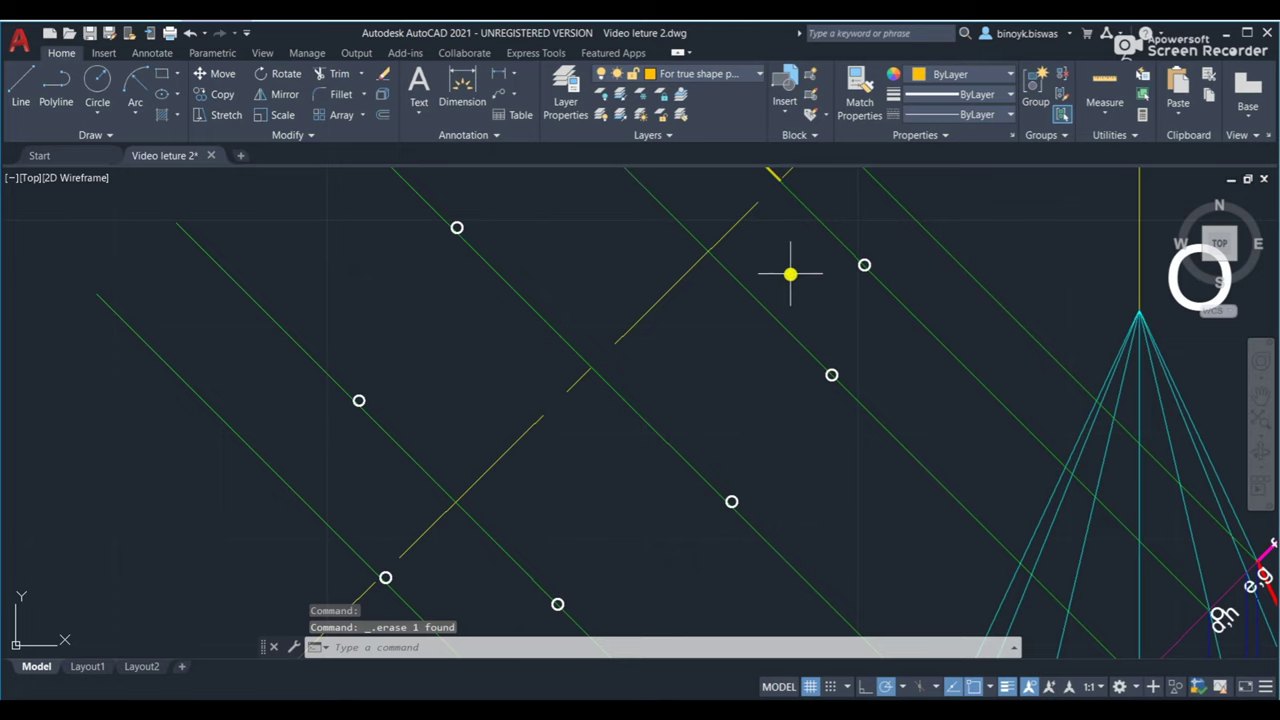
scroll(790, 273, "down", 2)
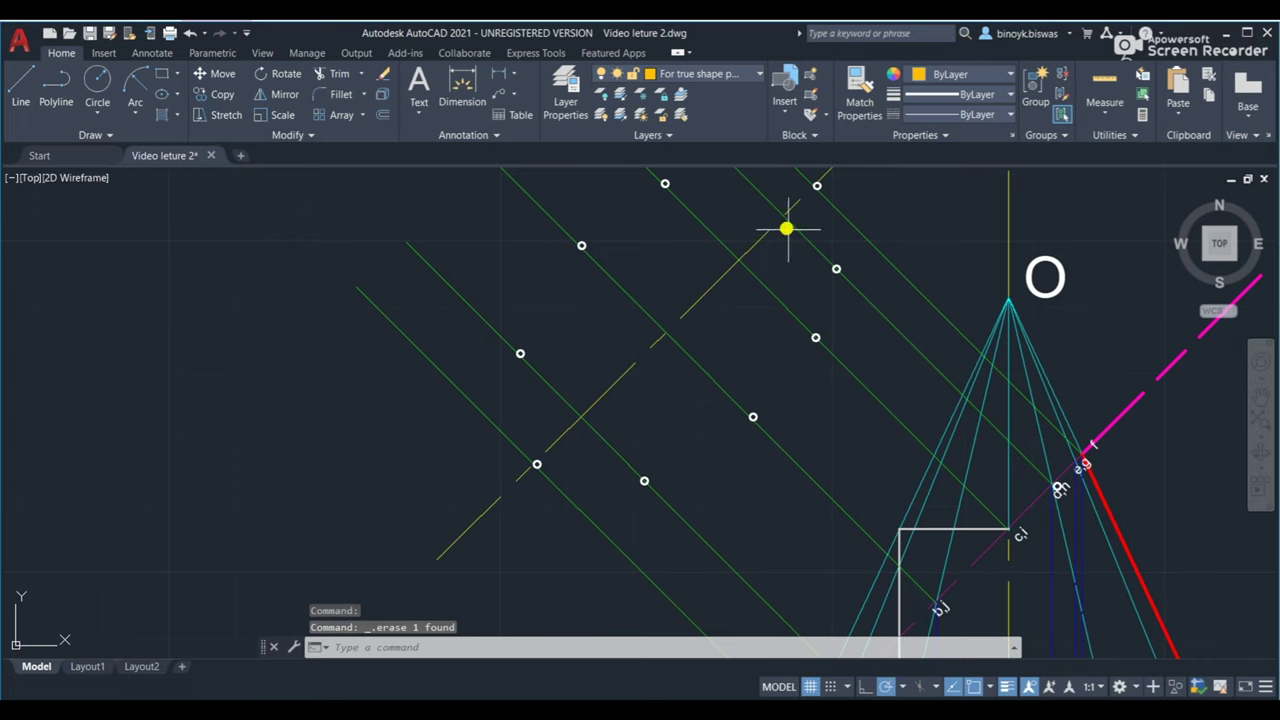
mouse_move(750, 373)
middle_mouse_down()
mouse_move(714, 478)
mouse_move(680, 478)
mouse_move(670, 448)
middle_mouse_up()
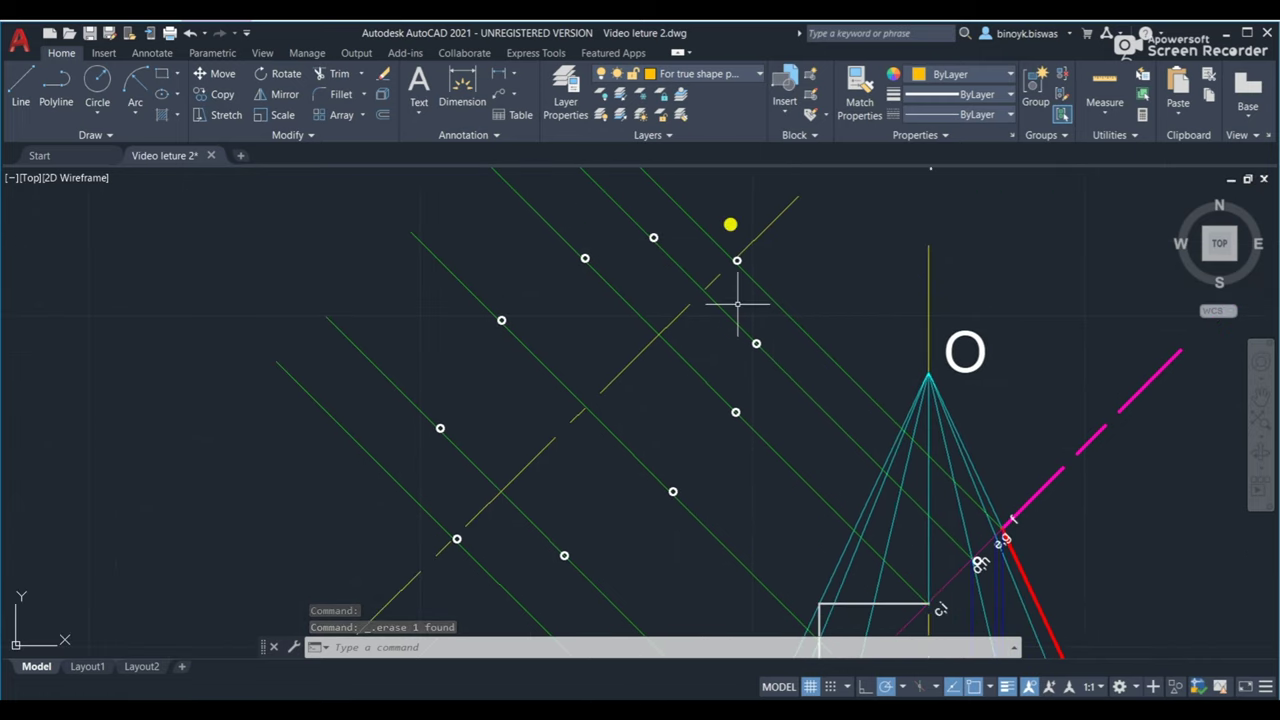
middle_click_drag(671, 479, 676, 225)
middle_click_drag(736, 437, 711, 374)
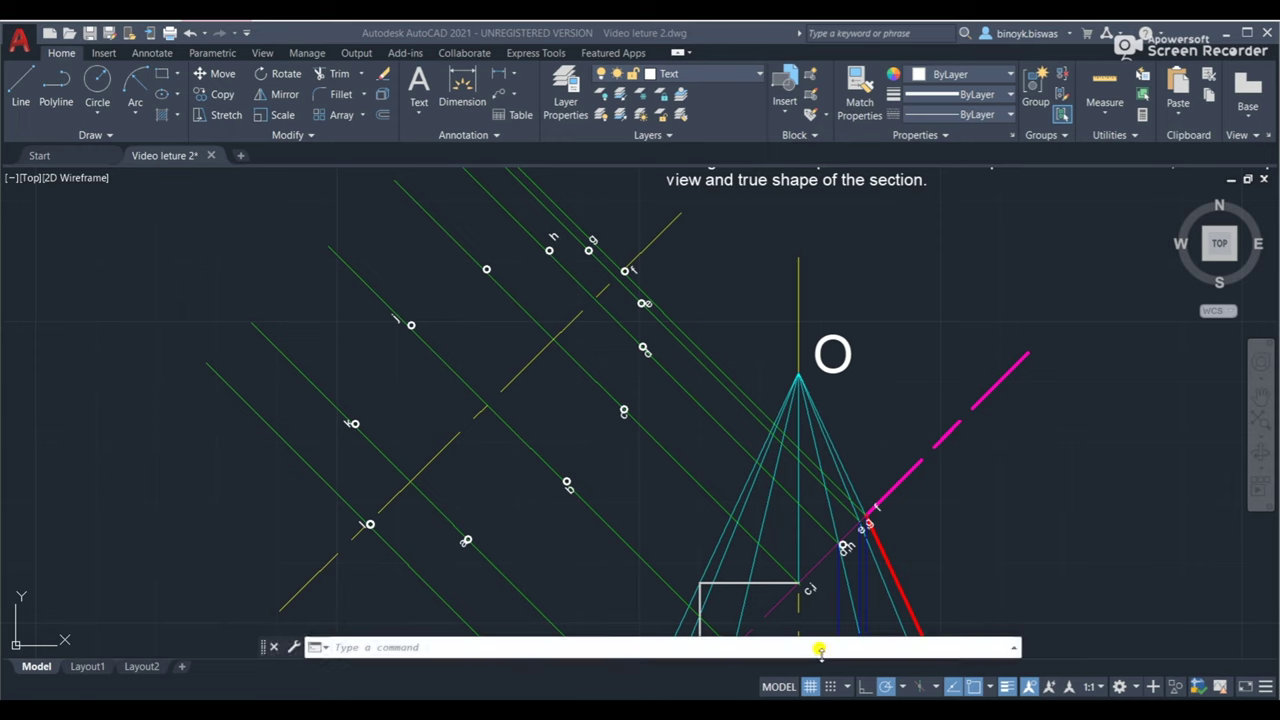
Click into the command line in preparation for the next drawing command.
left_click(545, 646)
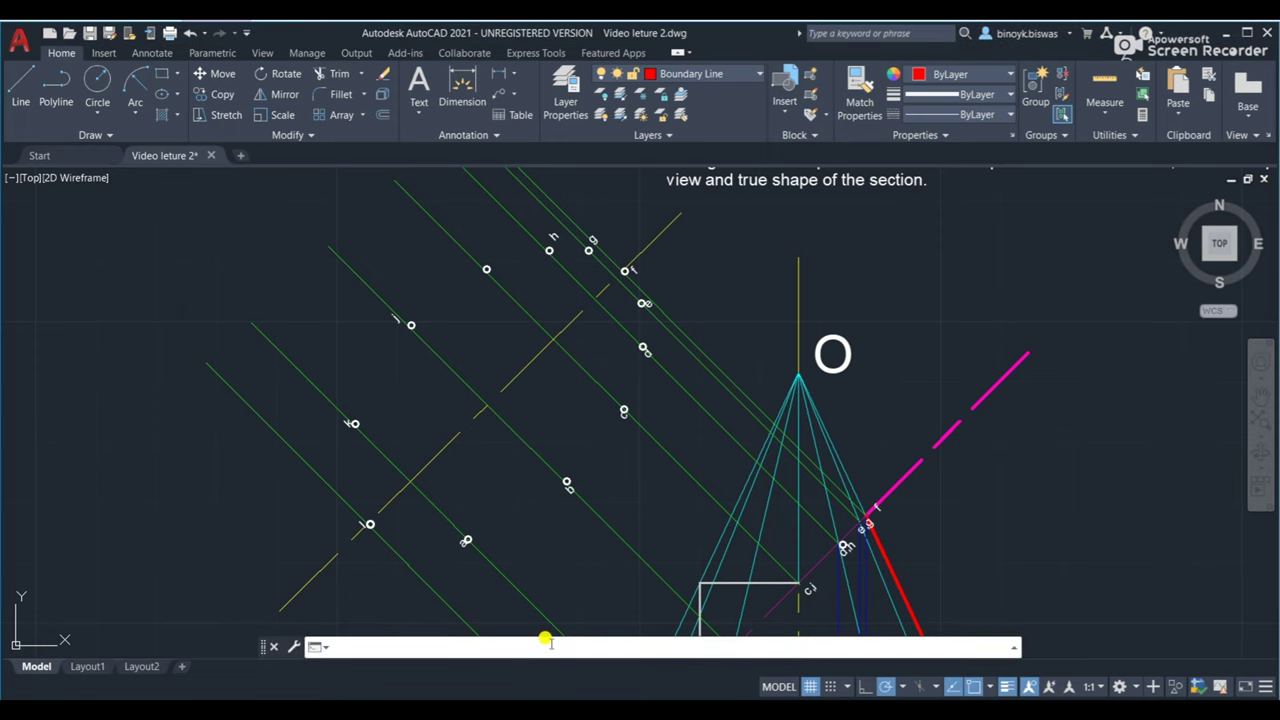
Start a SPLINE at point 1 and run it through h and on to point e.
type("spline")
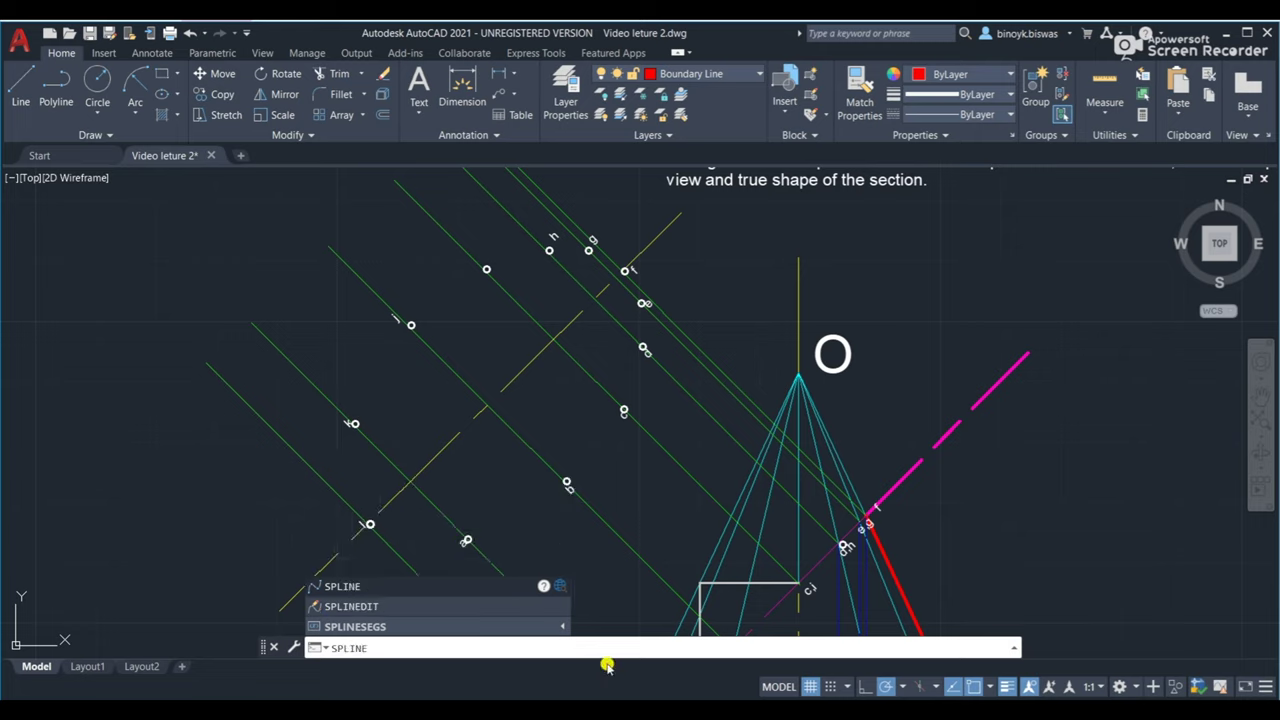
left_click(341, 586)
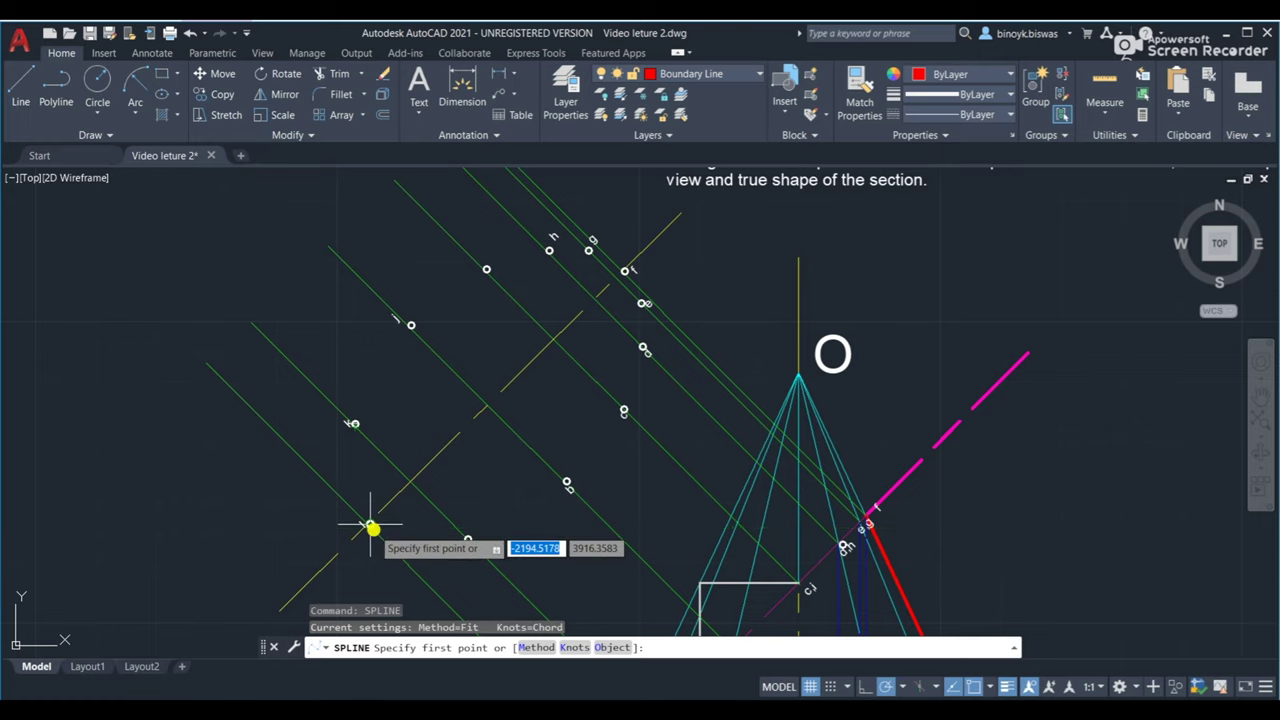
left_click(412, 326)
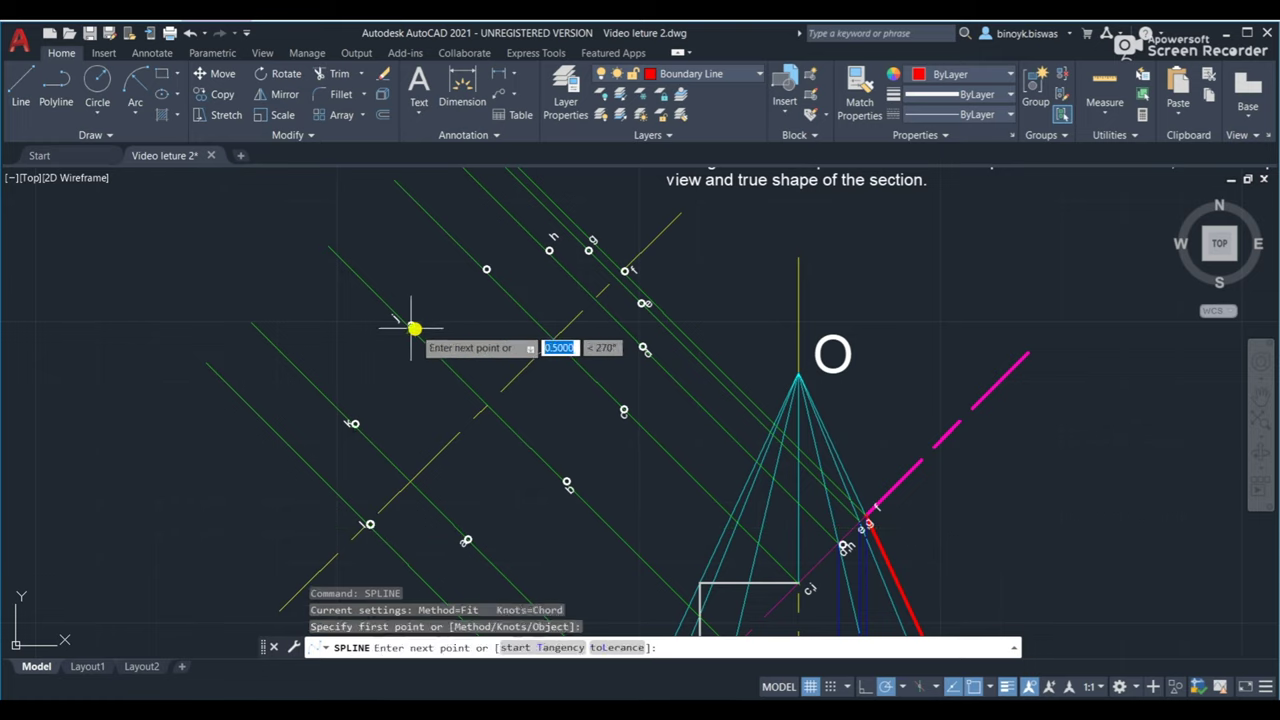
left_click(487, 270)
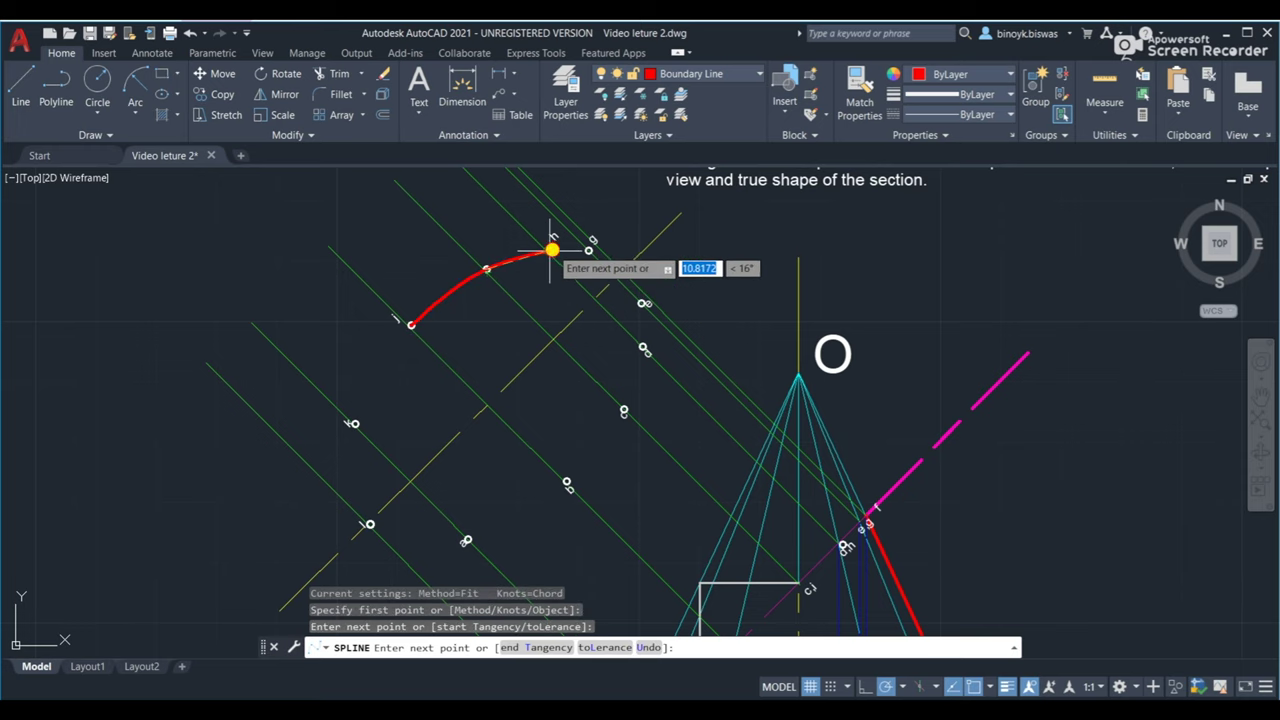
left_click(551, 250)
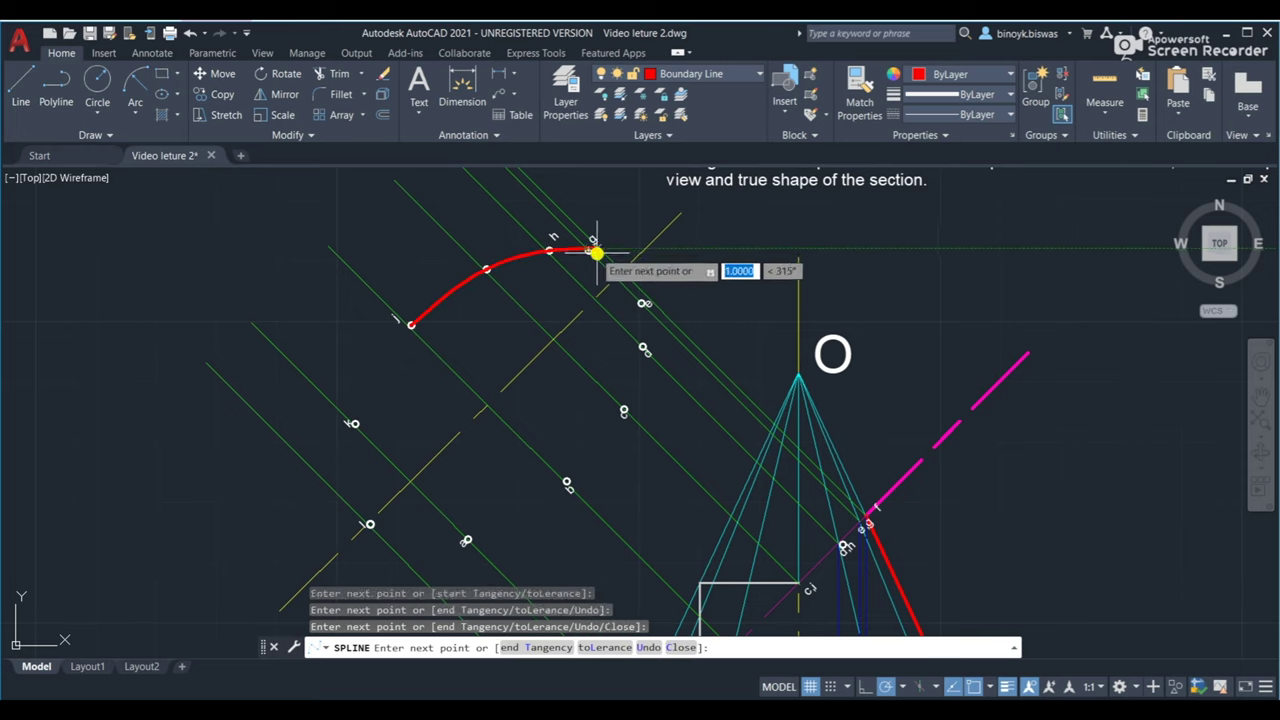
left_click(625, 271)
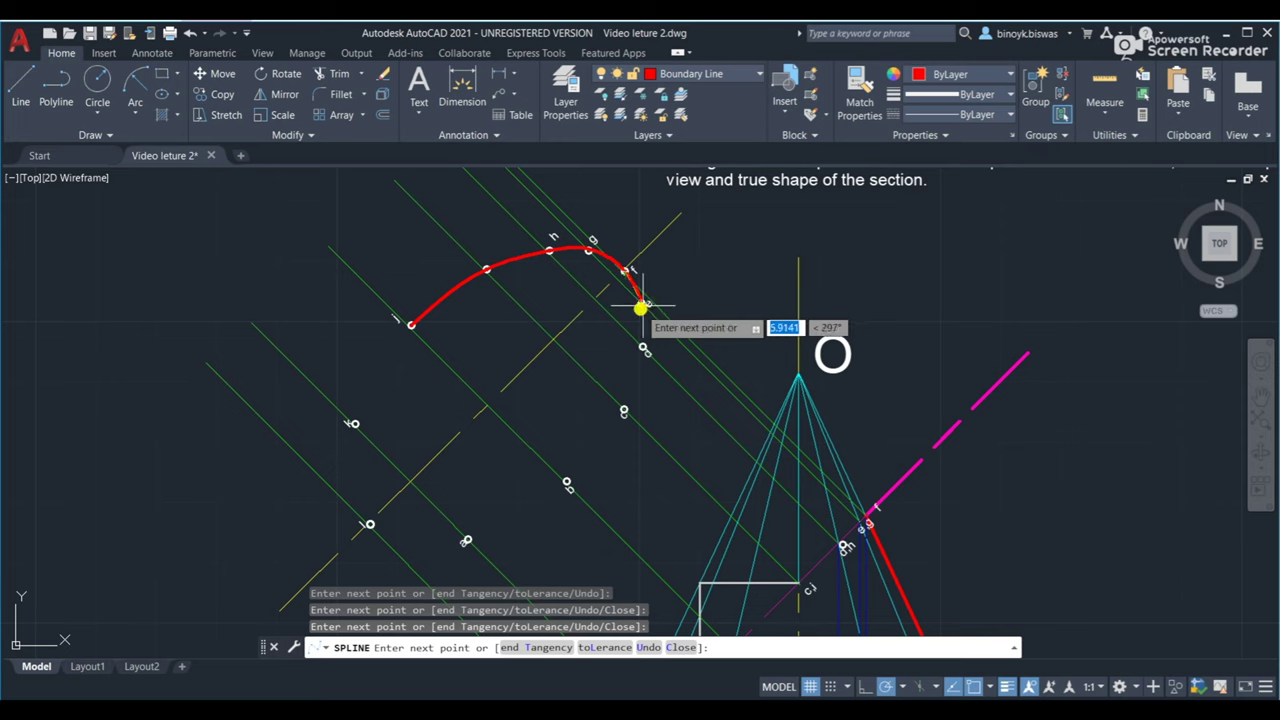
left_click(644, 303)
Continue the spline through d, c, b, a and k, closing it back at point 1.
left_click(643, 347)
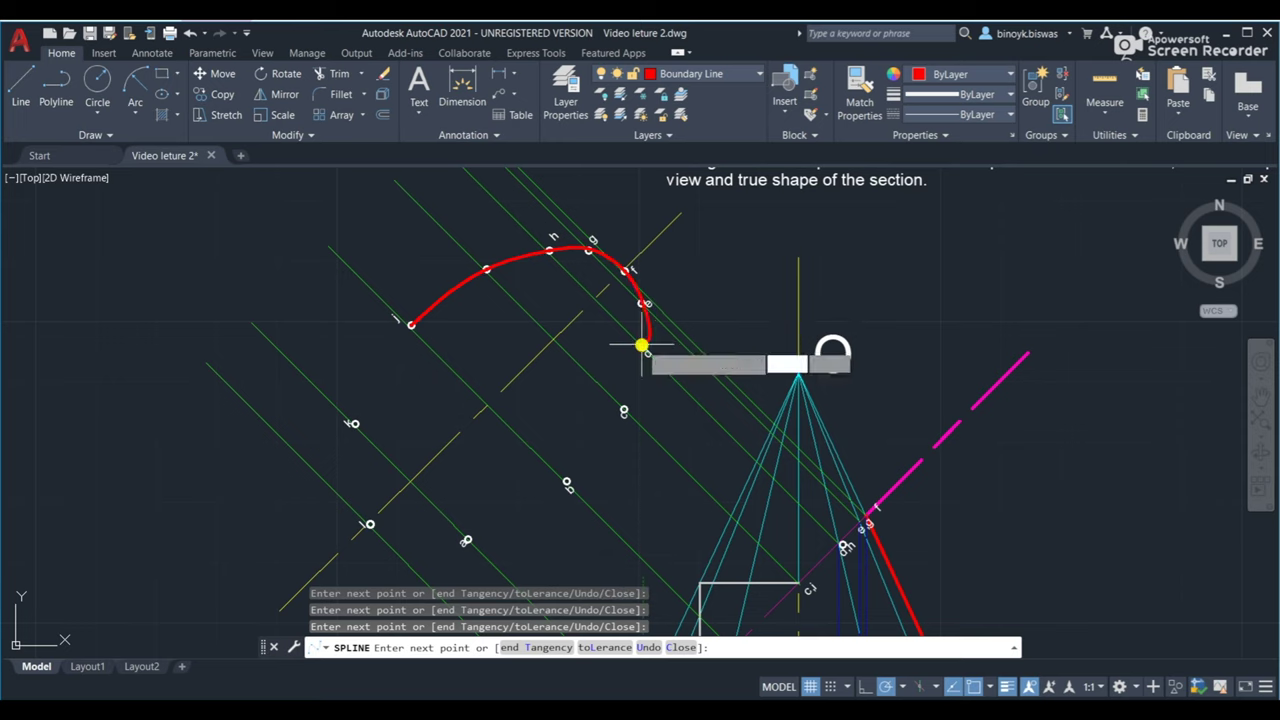
left_click(625, 413)
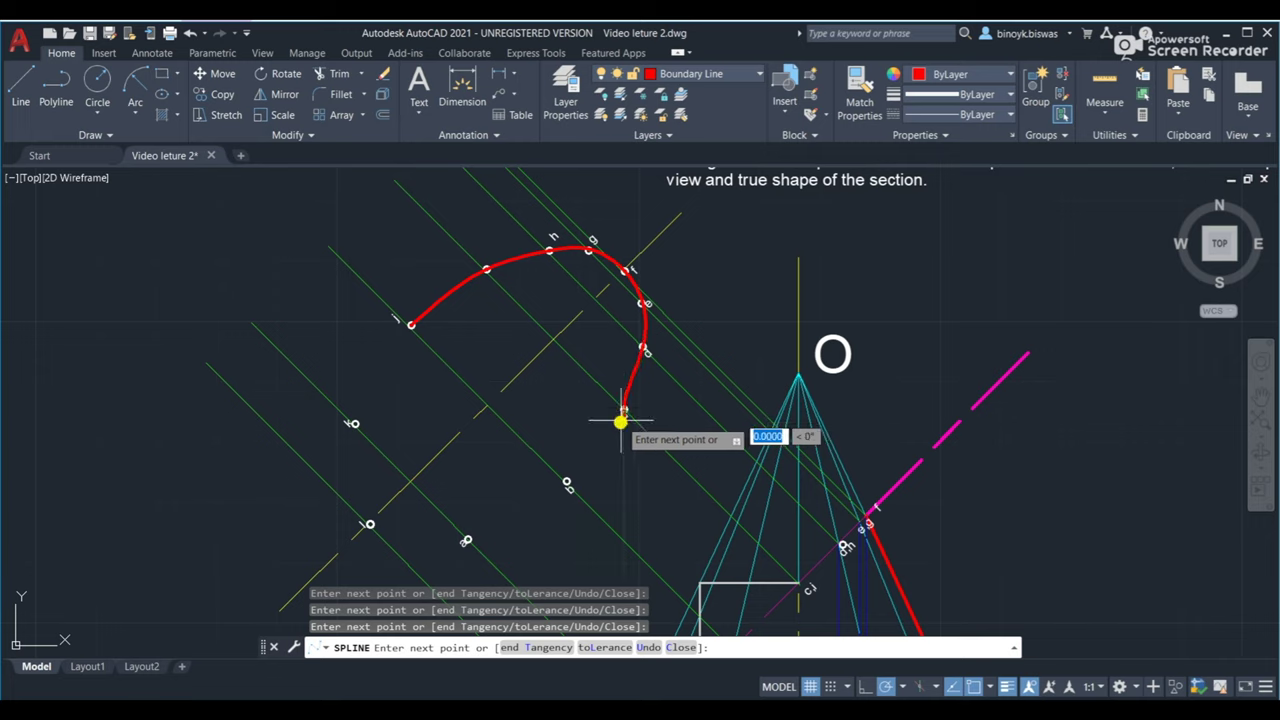
left_click(567, 484)
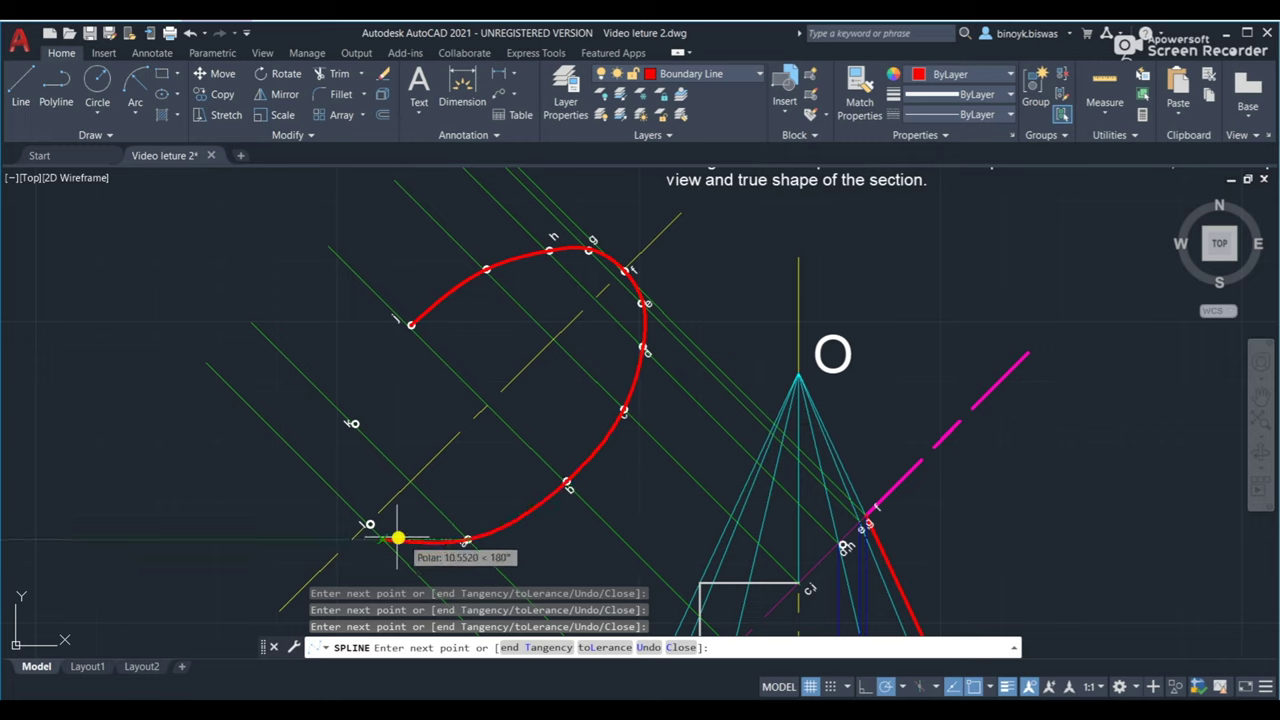
left_click(367, 526)
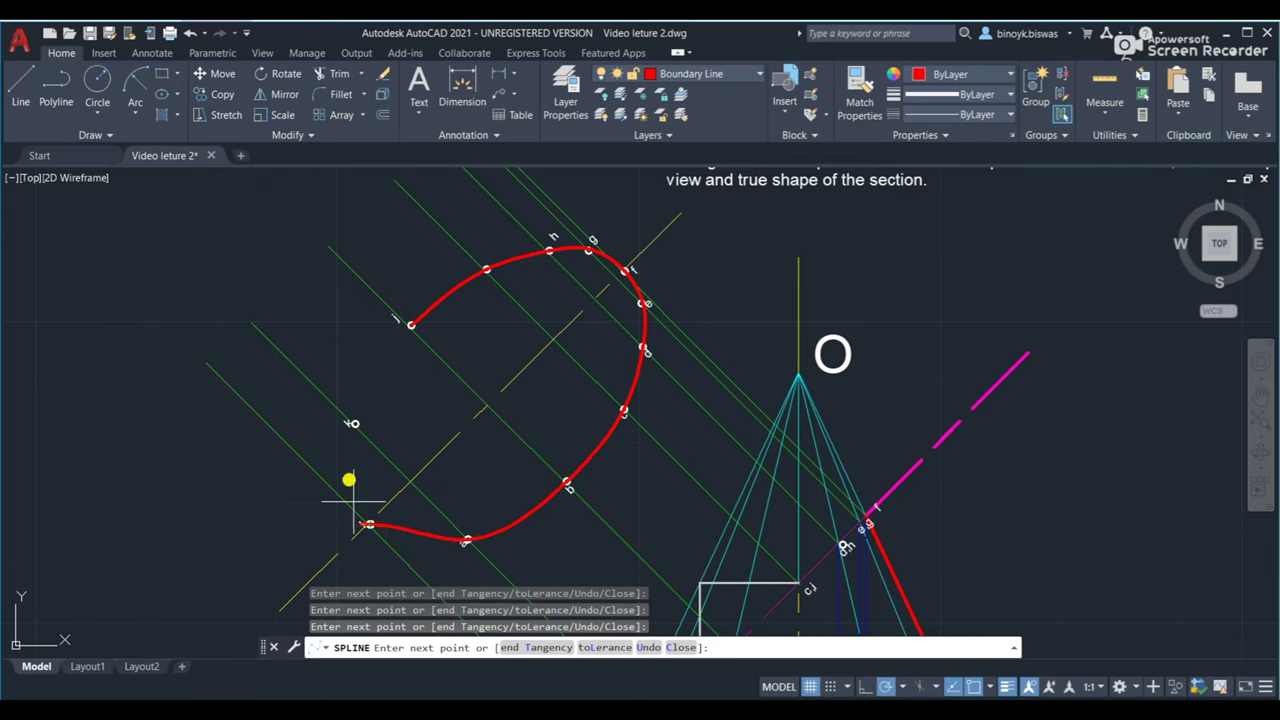
left_click(354, 423)
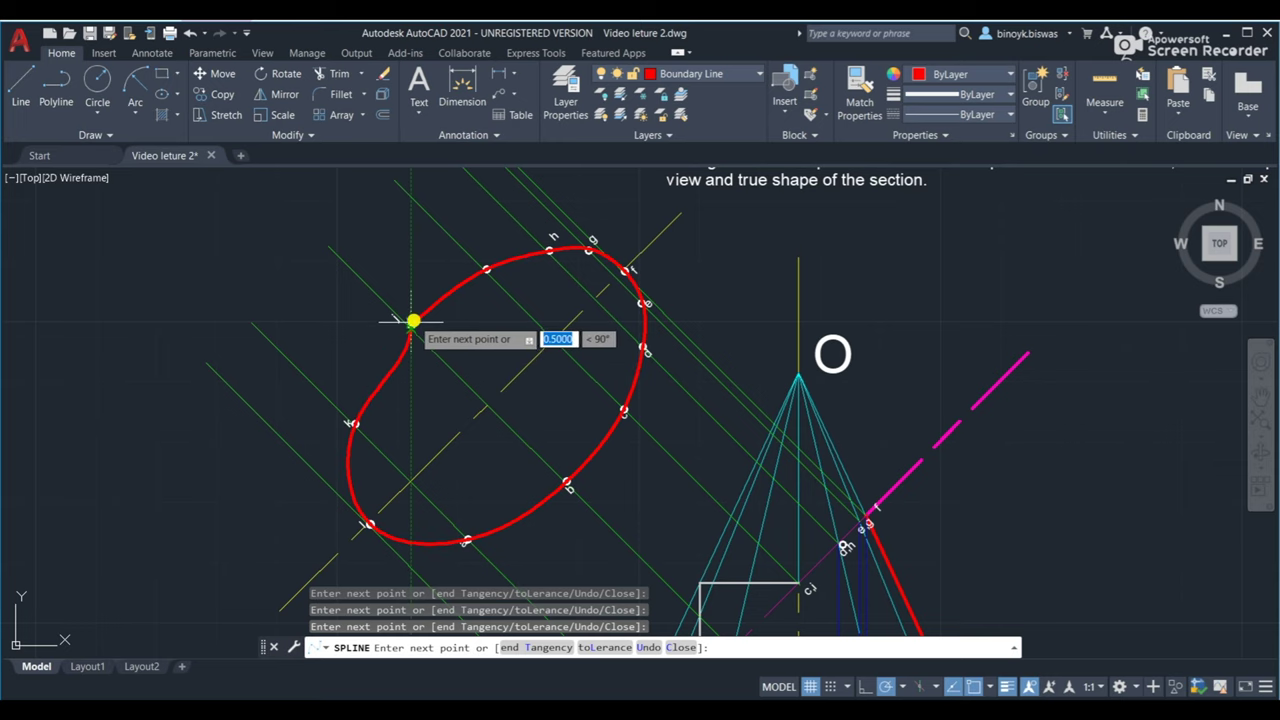
left_click(413, 320)
key("Return")
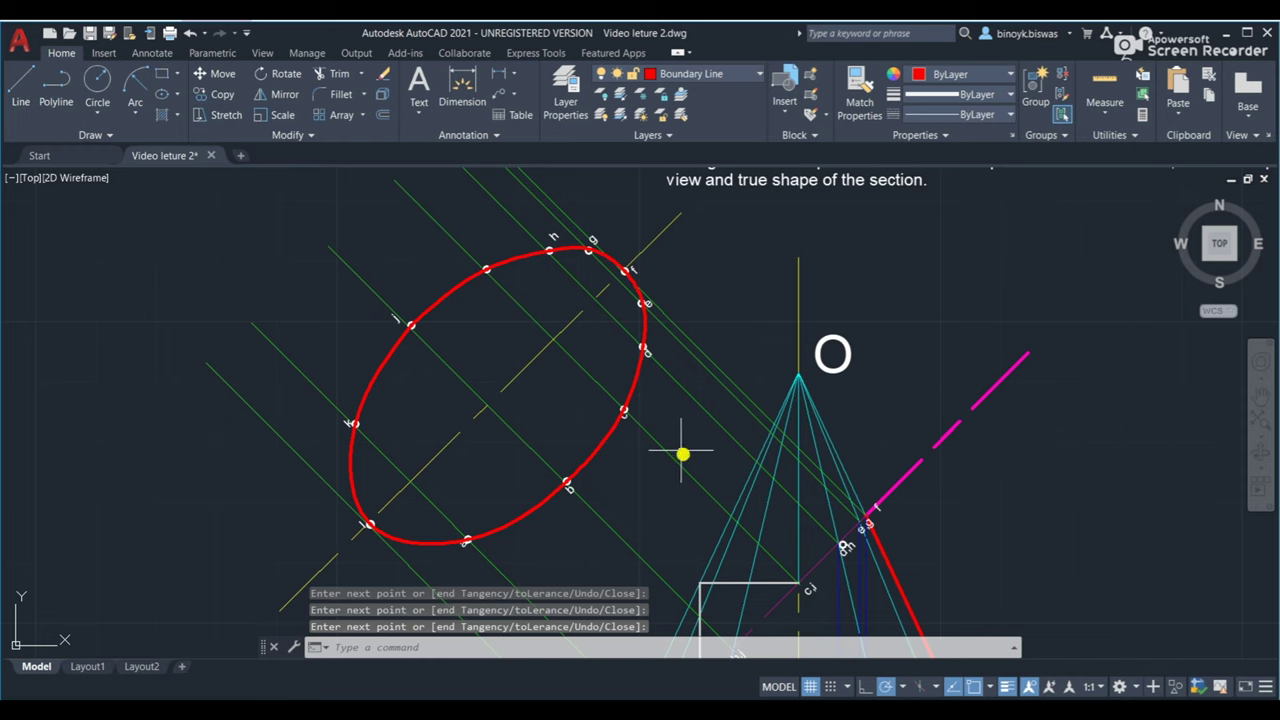
Zoom out and pan until the problem text, ellipse, front and top views all fit.
scroll(666, 458, "down", 2)
scroll(680, 460, "down", 3)
middle_click_drag(734, 509, 680, 375)
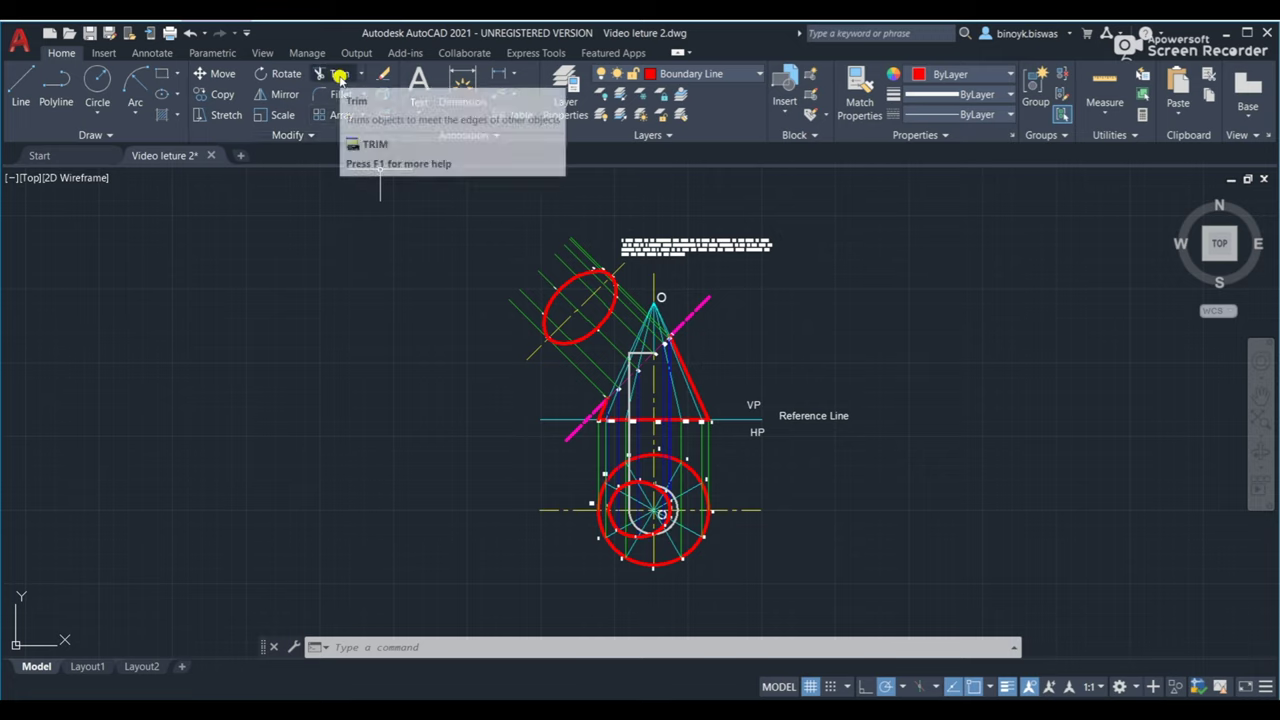
Trim the projection line end protruding beyond the true-shape ellipse.
left_click(339, 76)
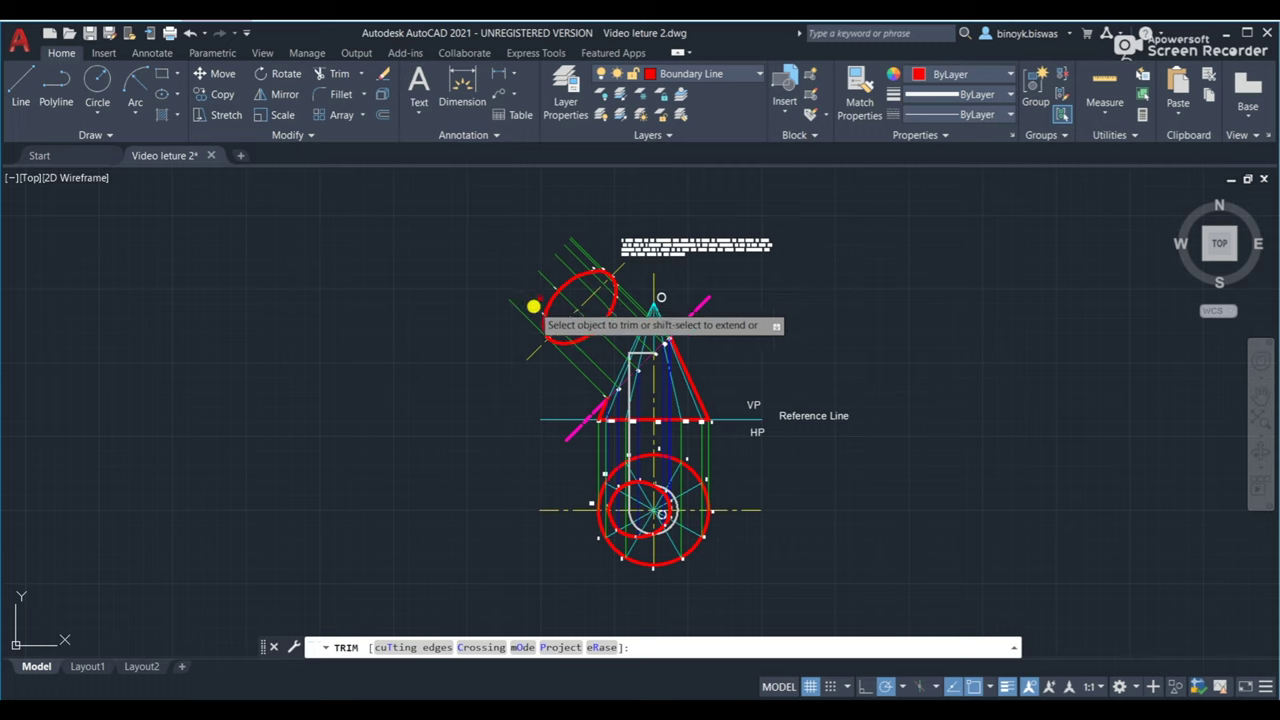
left_click(533, 306)
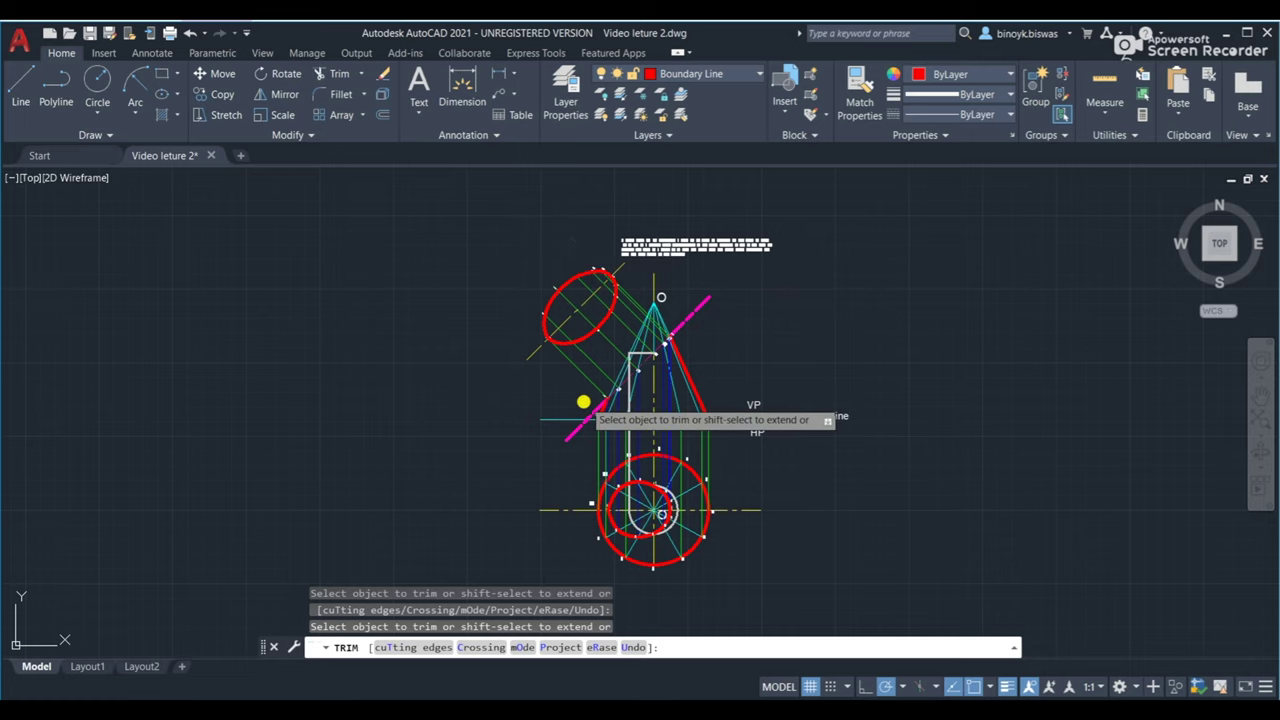
scroll(545, 362, "up", 4)
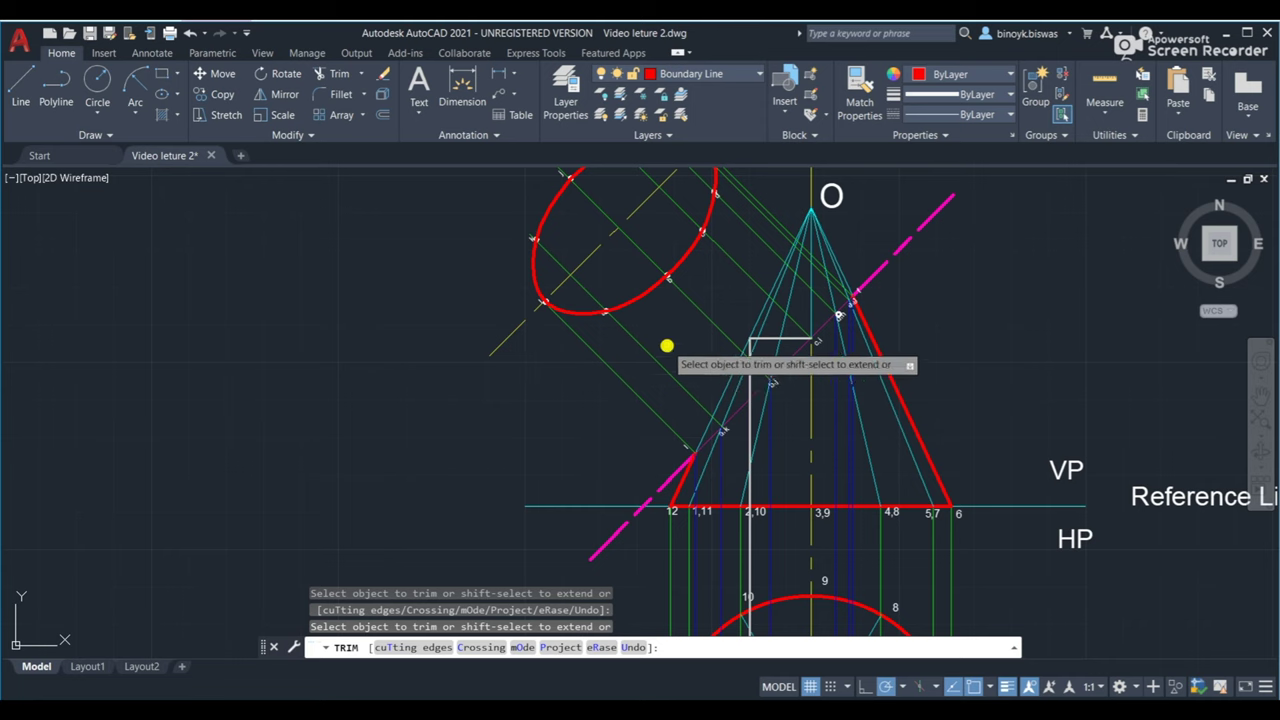
scroll(670, 350, "down", 2)
mouse_move(913, 341)
middle_mouse_down()
mouse_move(806, 397)
mouse_move(768, 393)
middle_mouse_up()
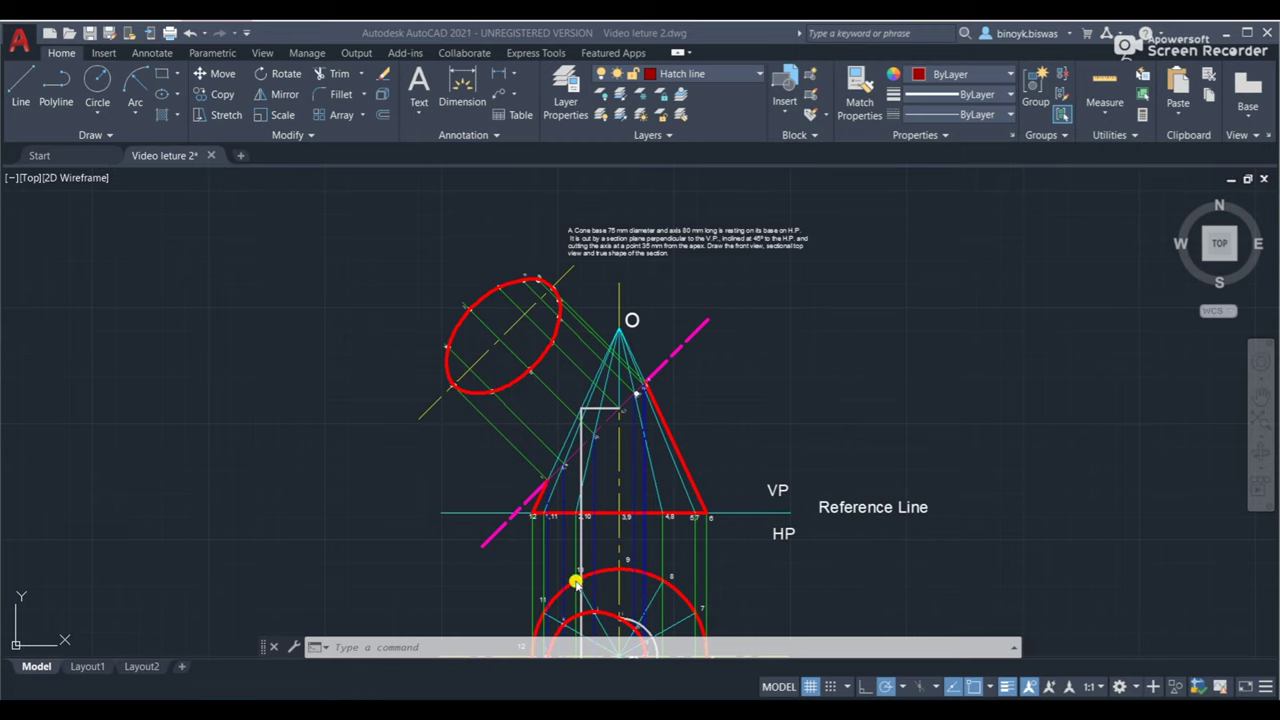
middle_click_drag(474, 521, 491, 440)
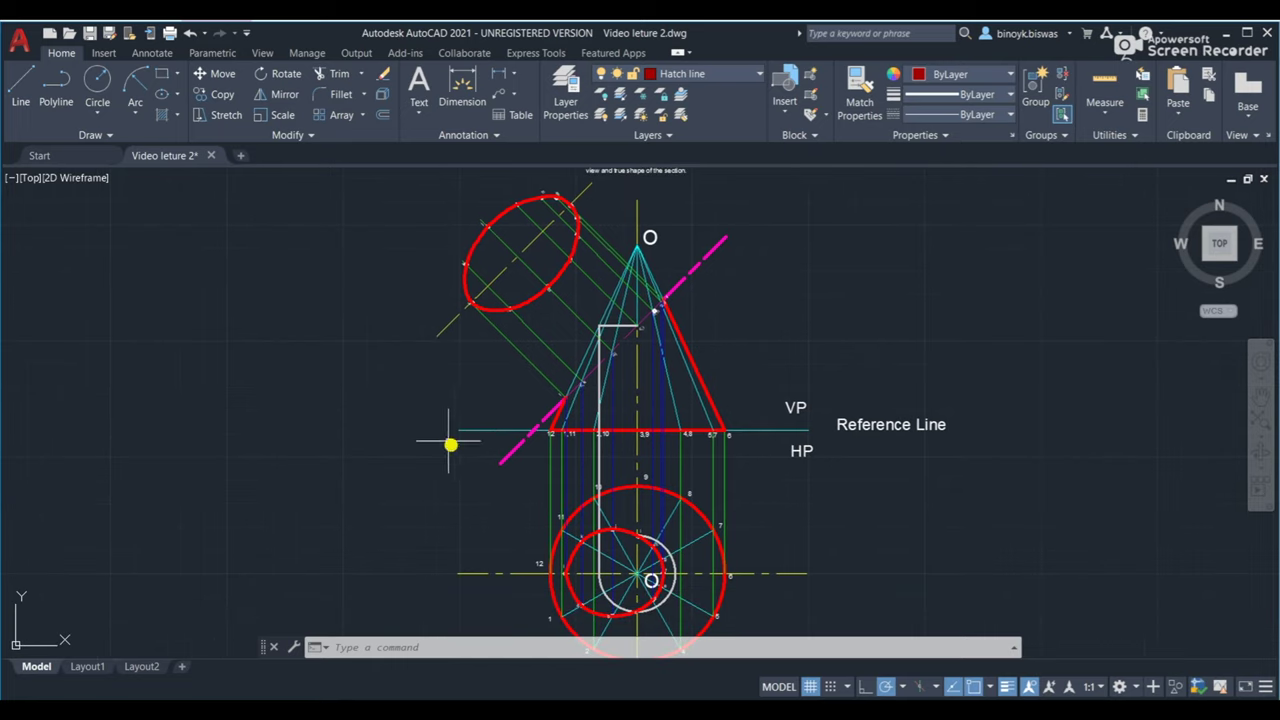
Draw a 135-long diagonal line from the section edge down-left across the top view.
left_click(18, 80)
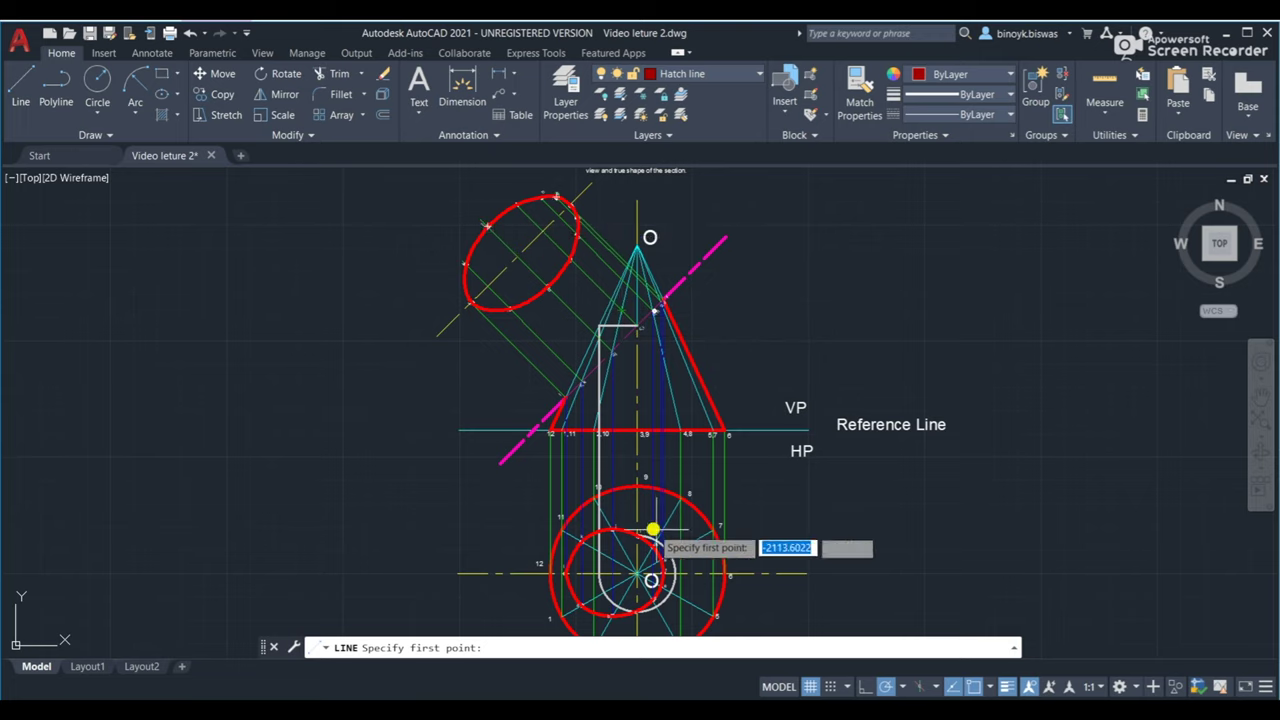
middle_click_drag(737, 491, 706, 300)
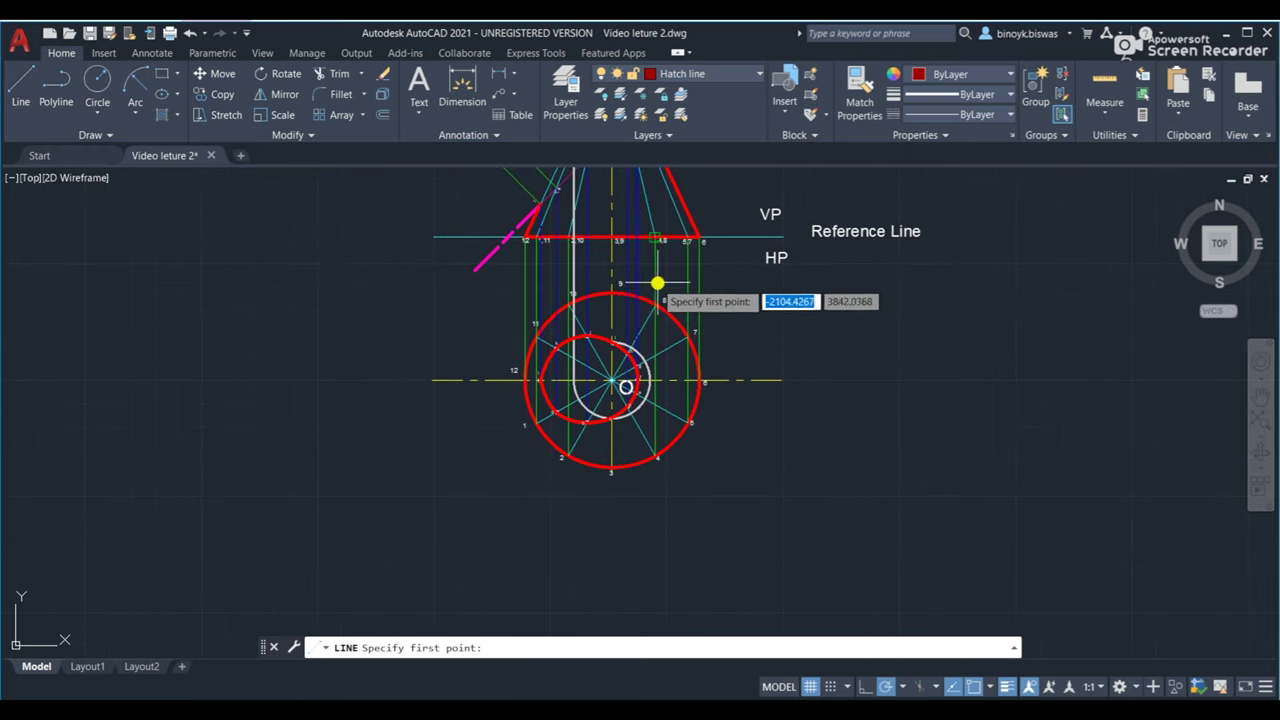
left_click(592, 332)
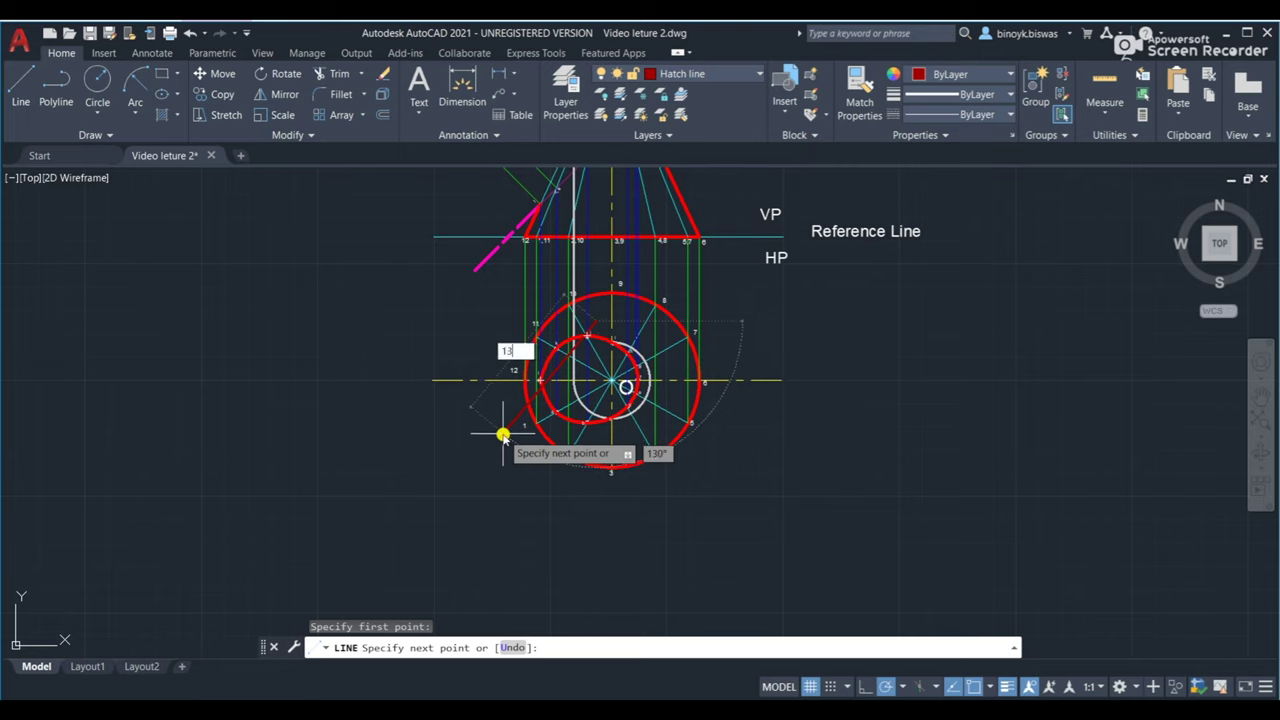
key("Return")
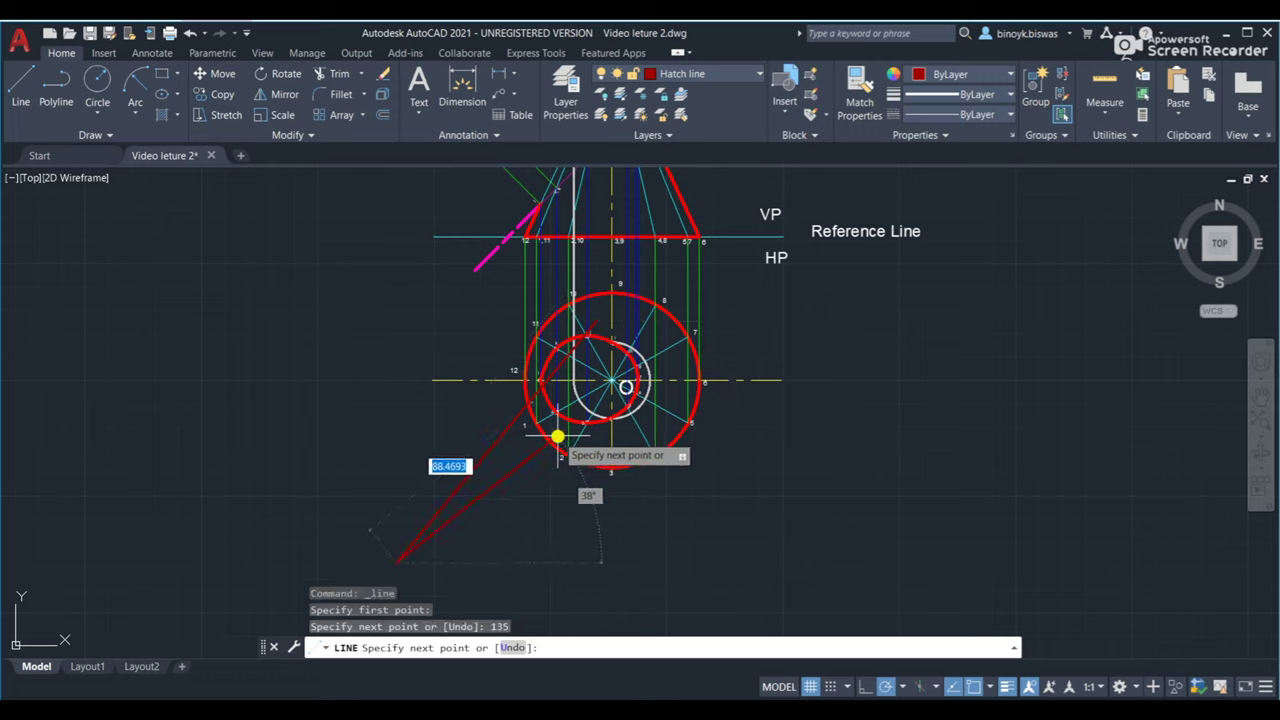
key("Return")
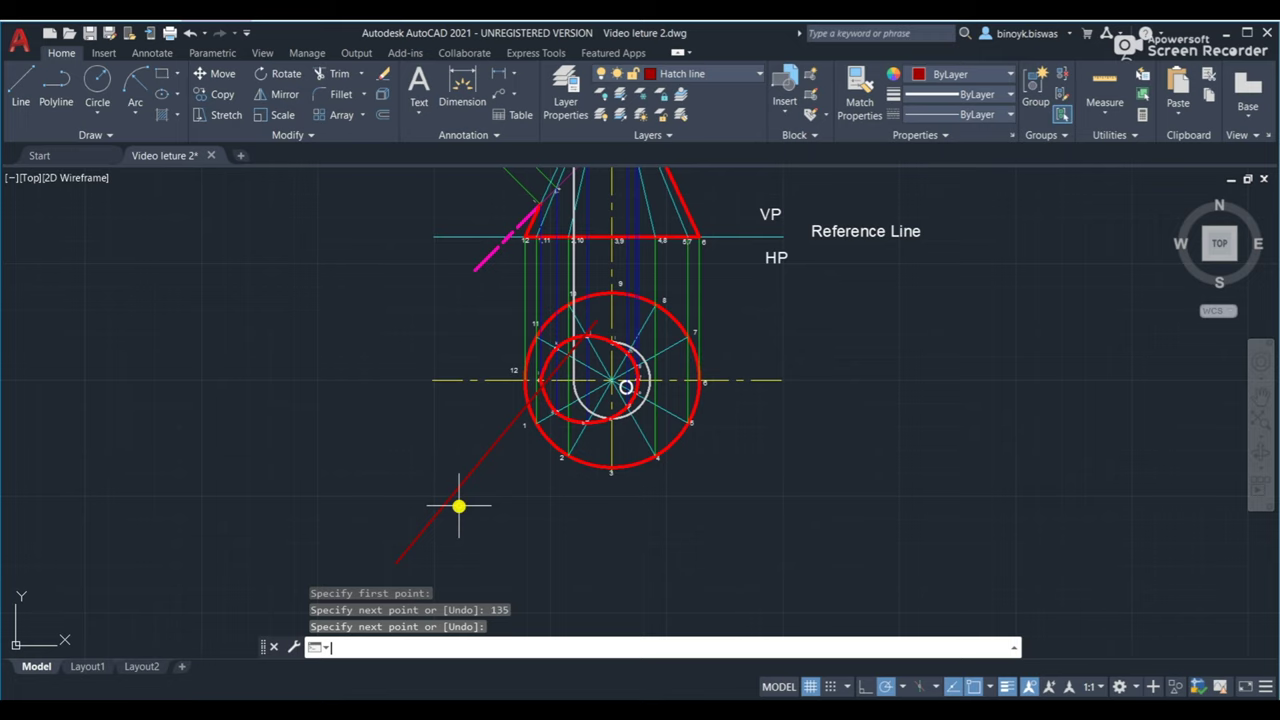
left_click(457, 489)
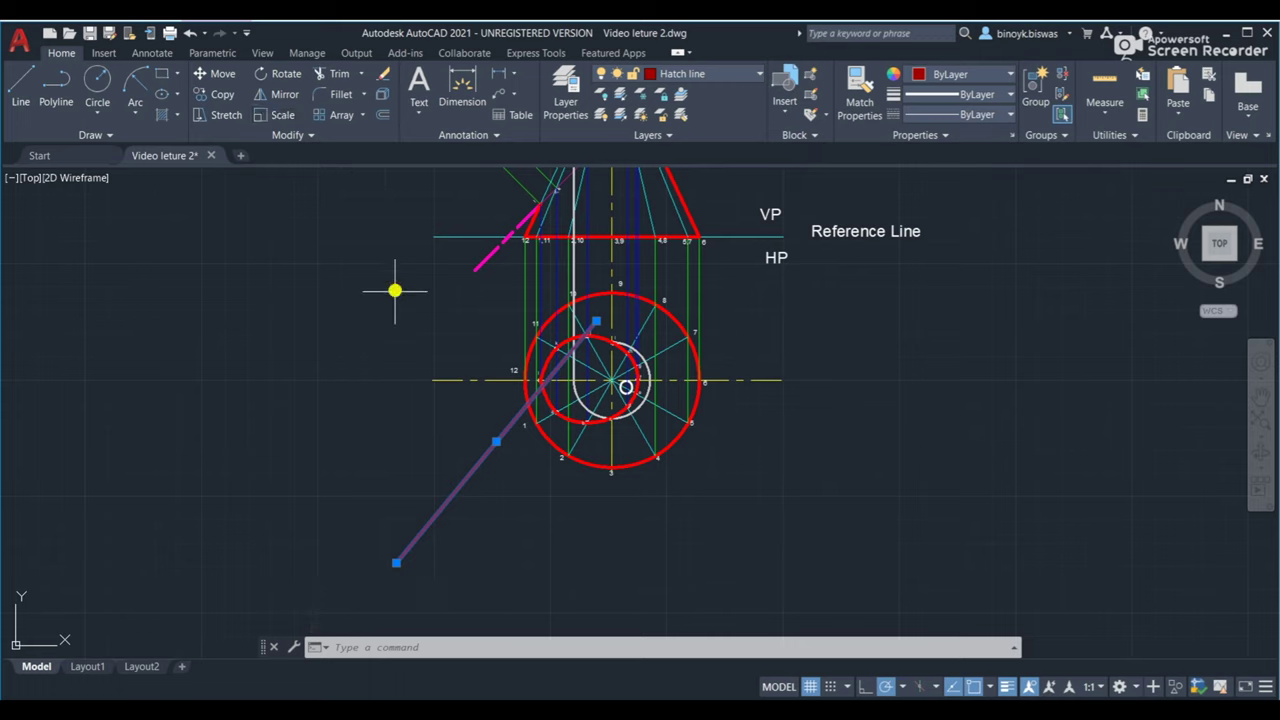
Copy the 135° line into five evenly spaced parallel hatch lines across the section.
left_click(224, 95)
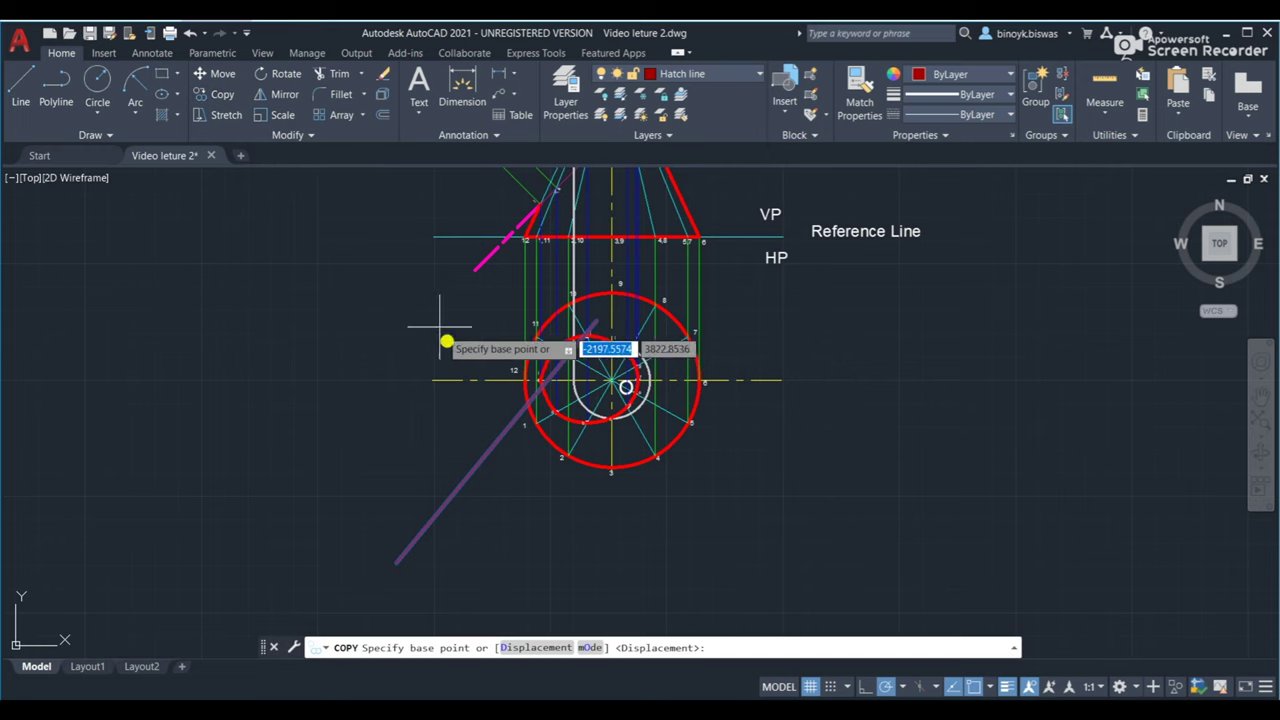
left_click(484, 453)
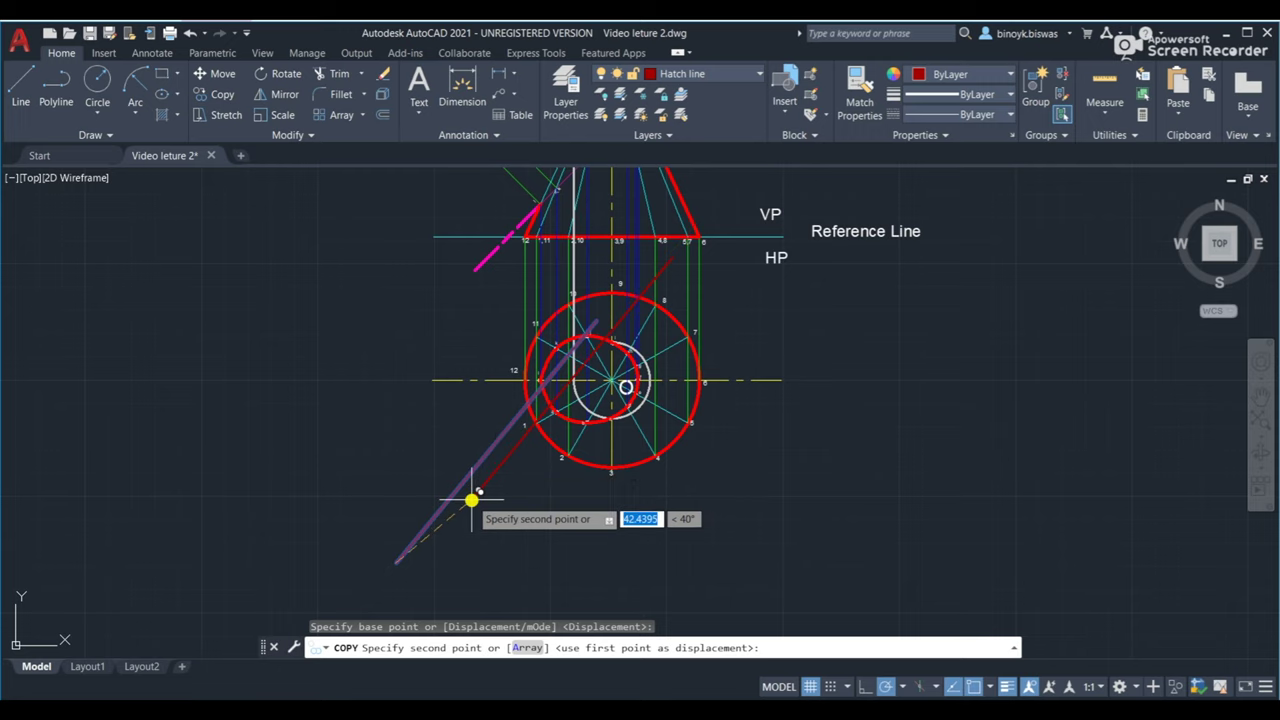
left_click(467, 499)
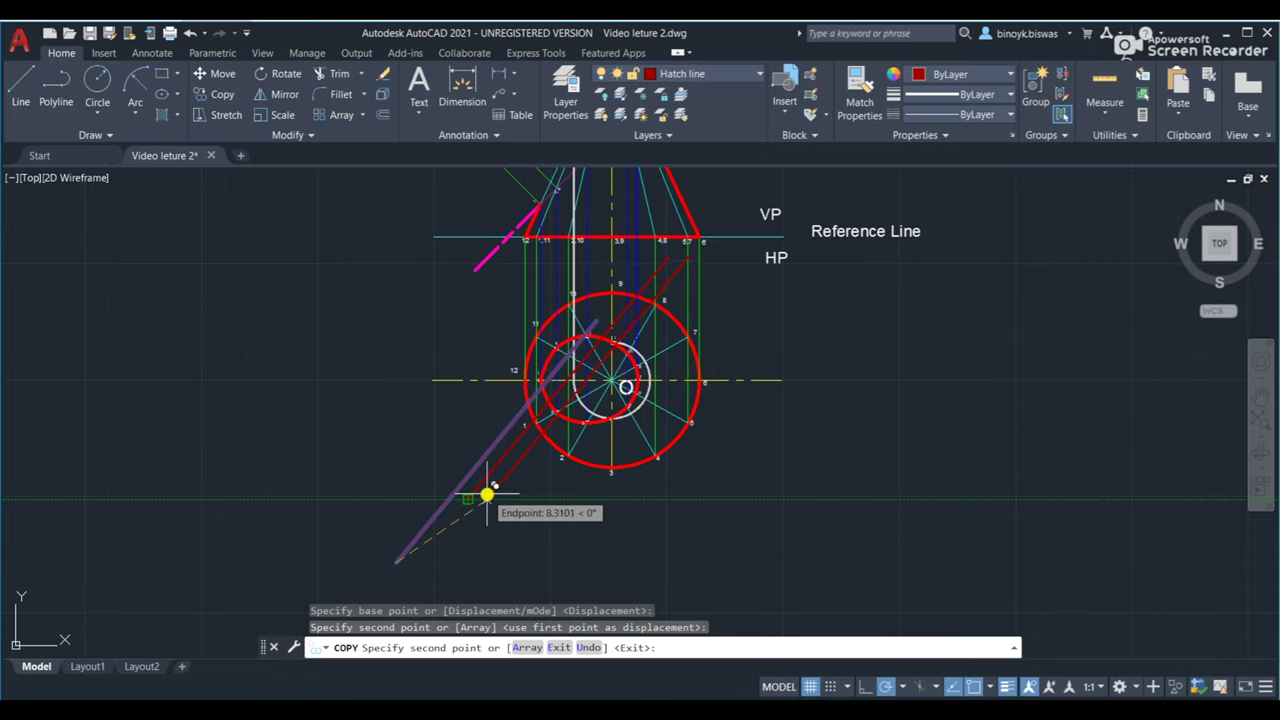
left_click(487, 495)
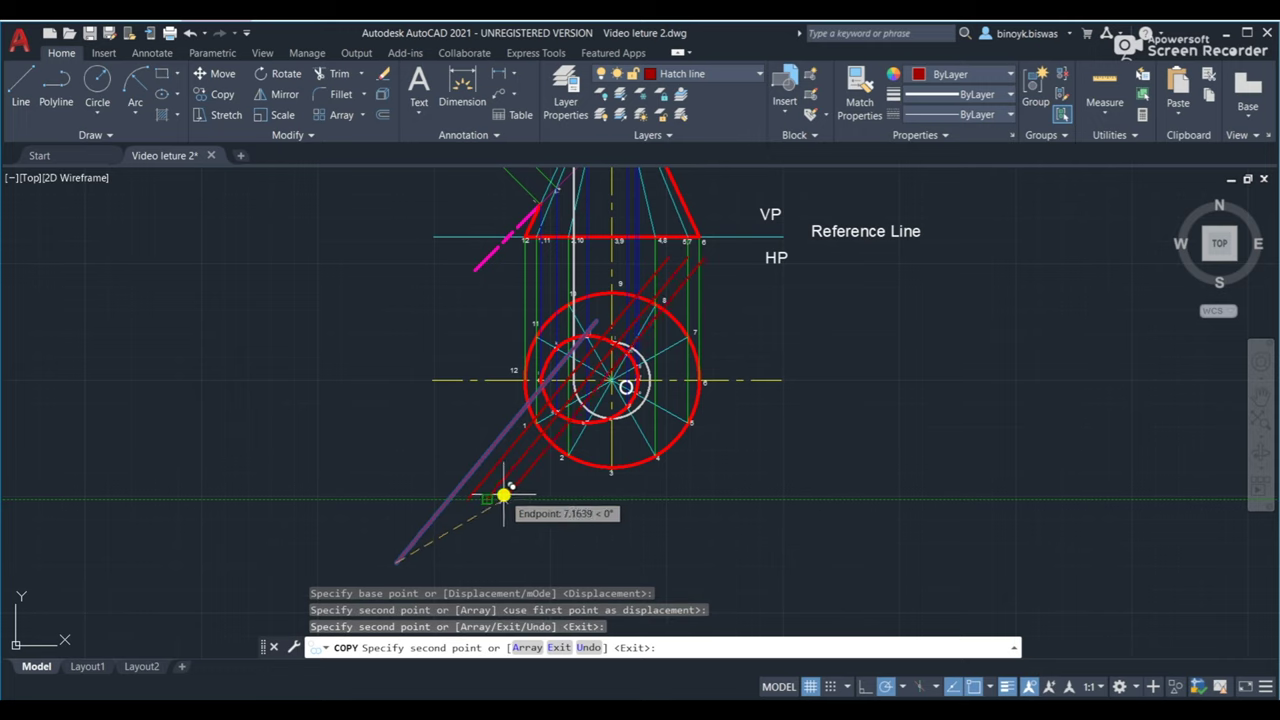
left_click(509, 495)
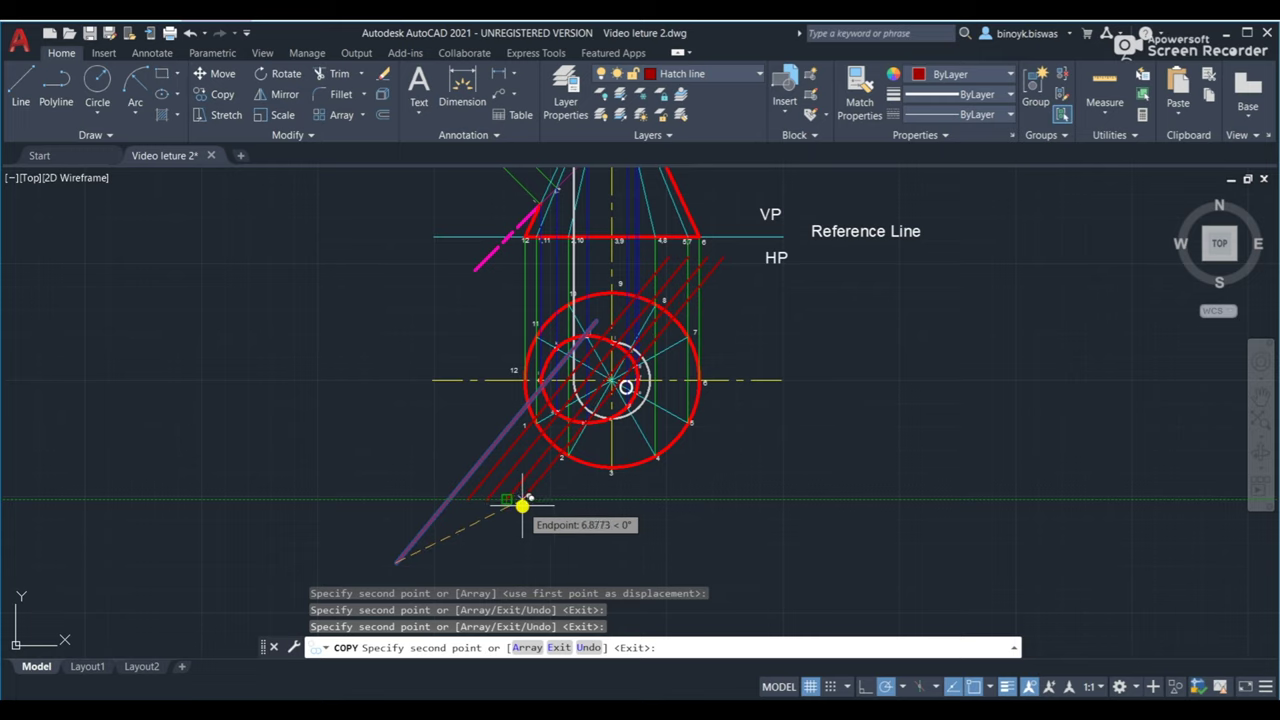
left_click(522, 505)
left_click(535, 505)
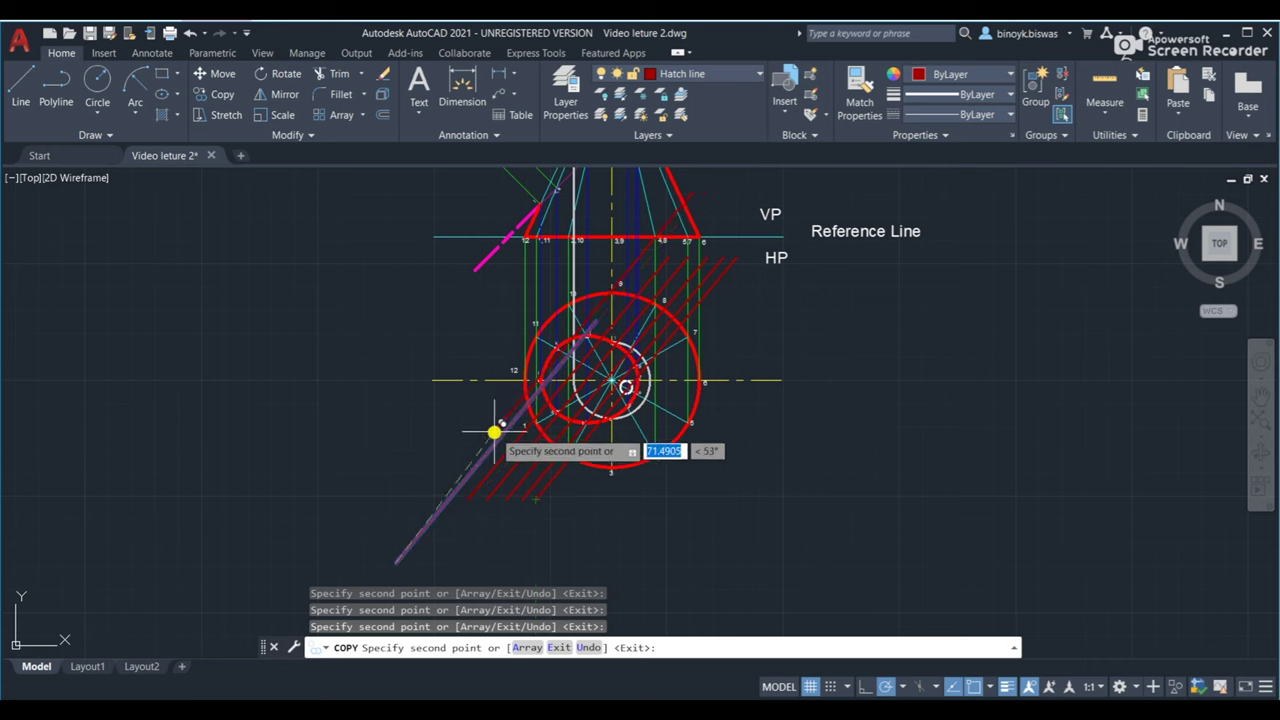
middle_click_drag(374, 318, 470, 607)
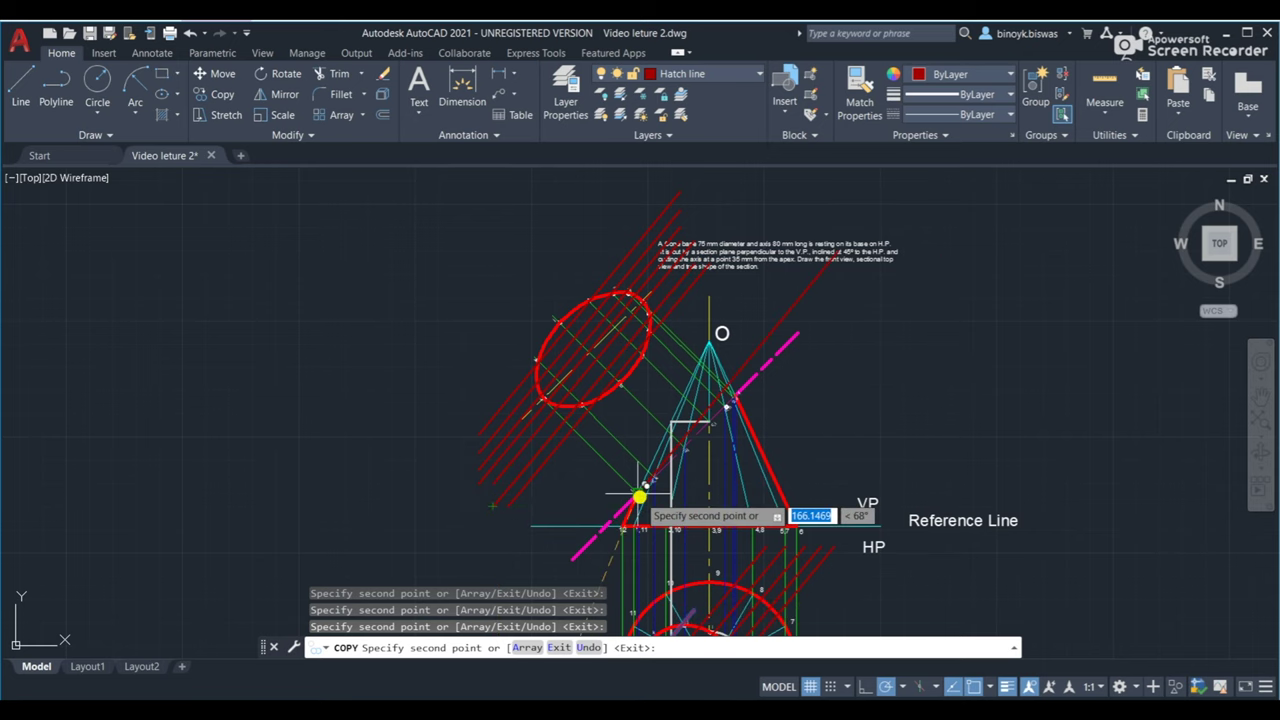
key("Return")
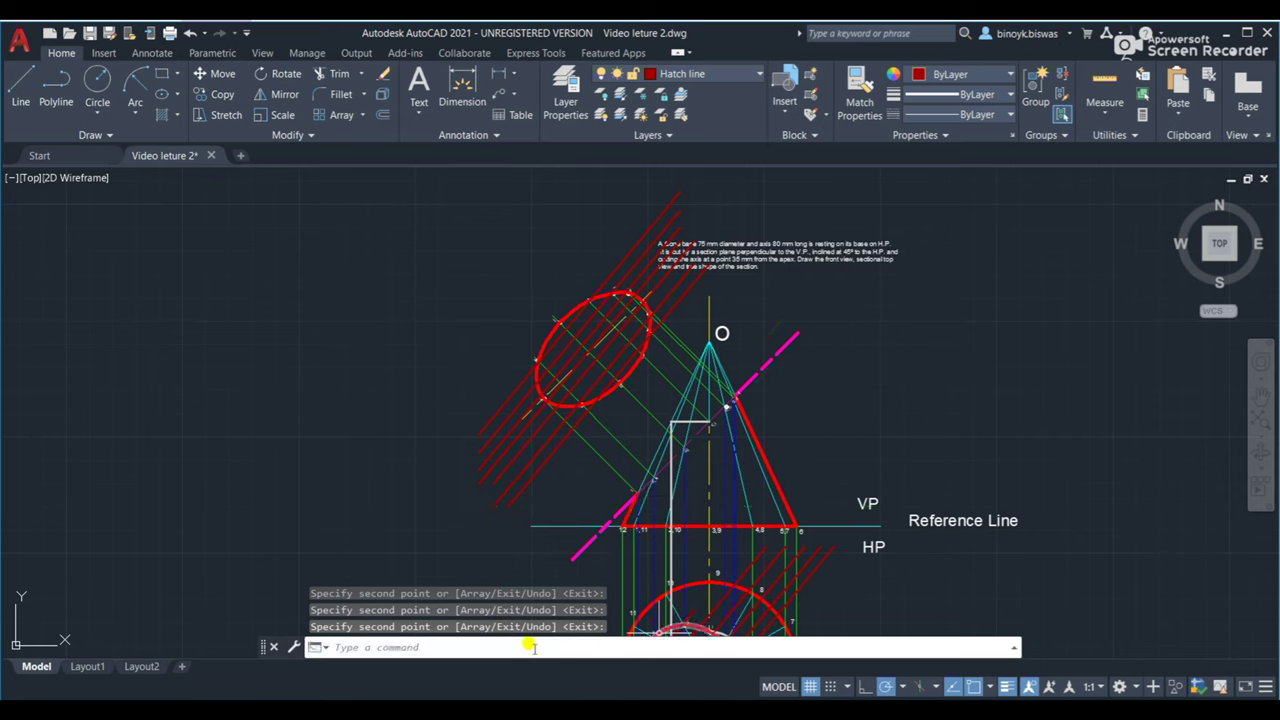
Fence-trim the red hatch lines over the ellipse, then undo that trim.
left_click(330, 74)
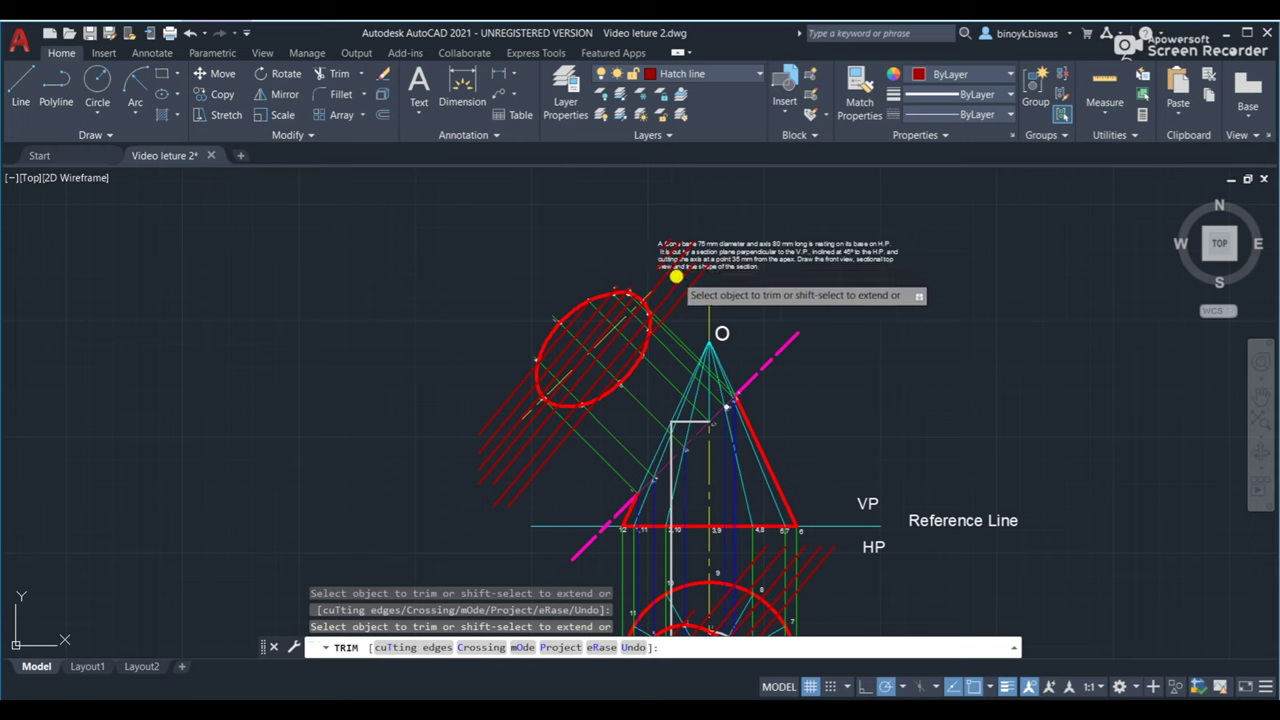
left_click(626, 285)
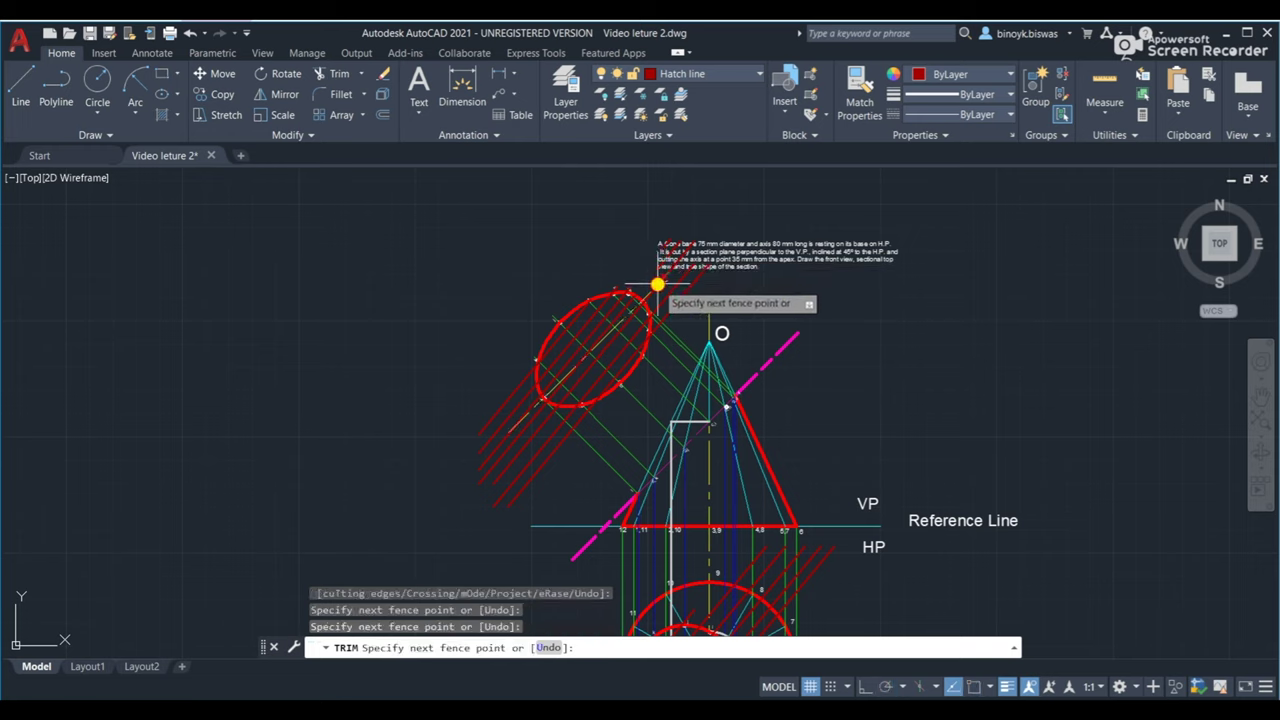
key("Return")
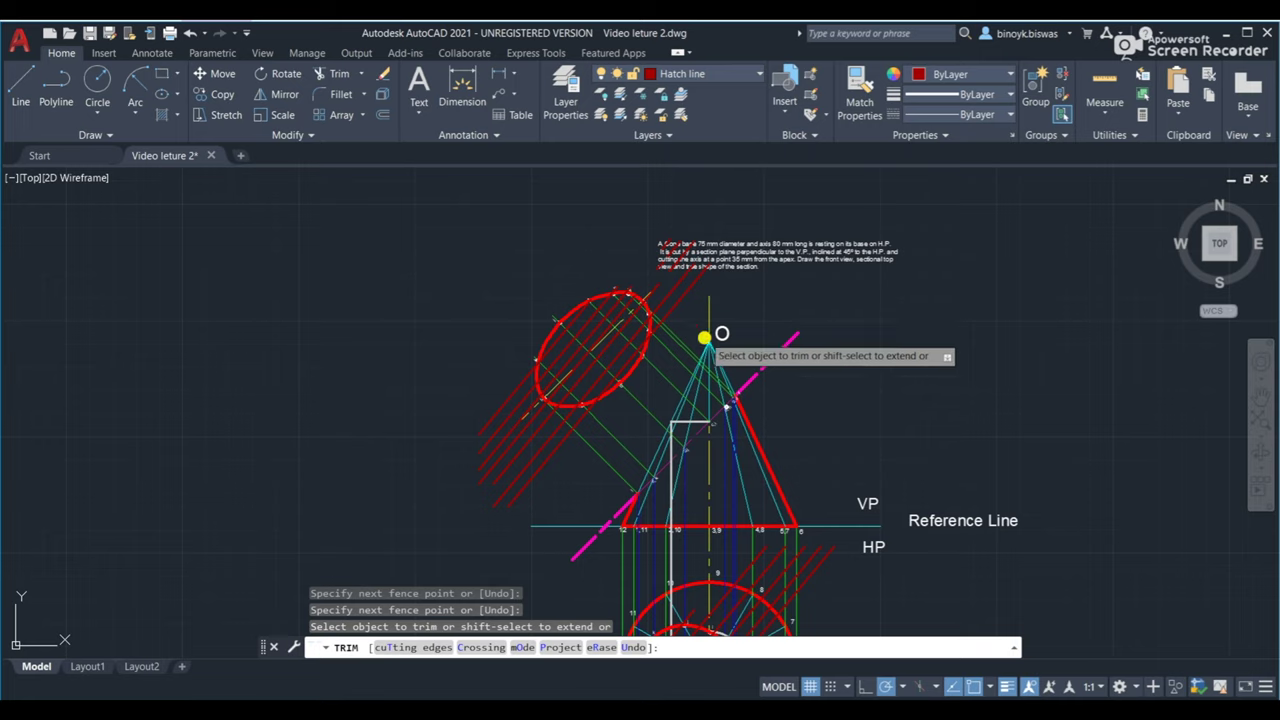
left_click(190, 35)
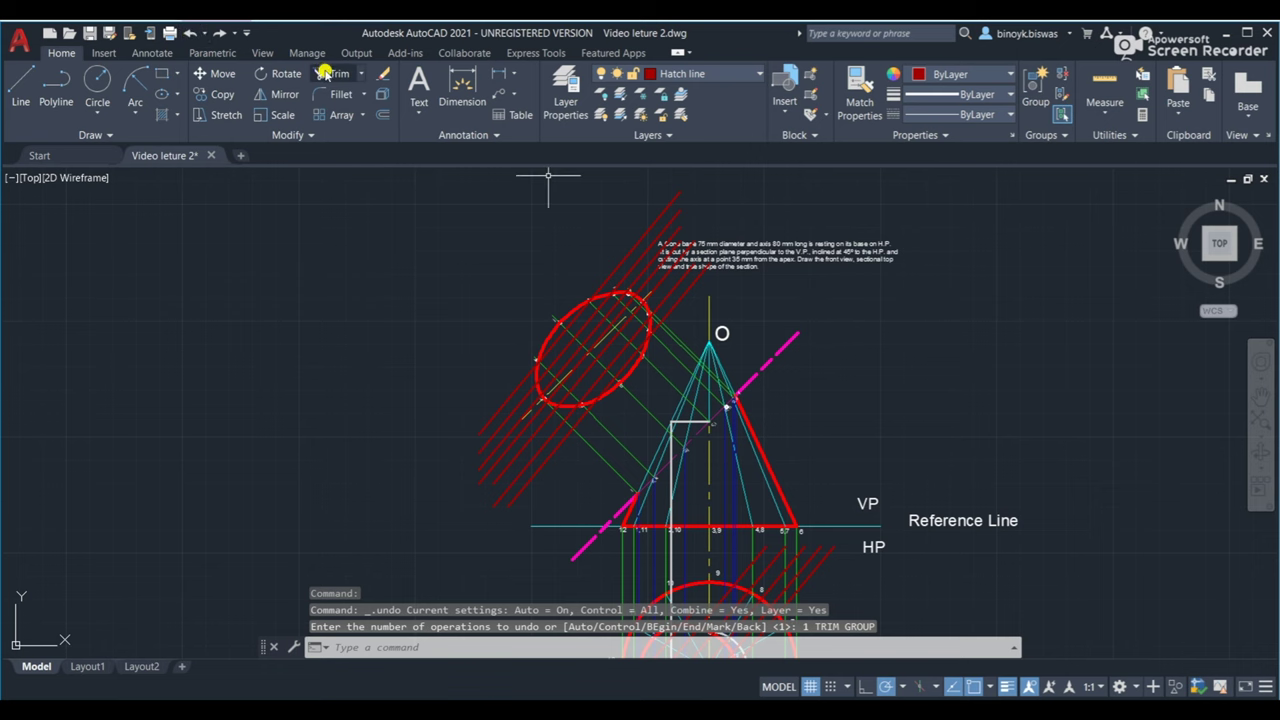
scroll(676, 224, "up", 6)
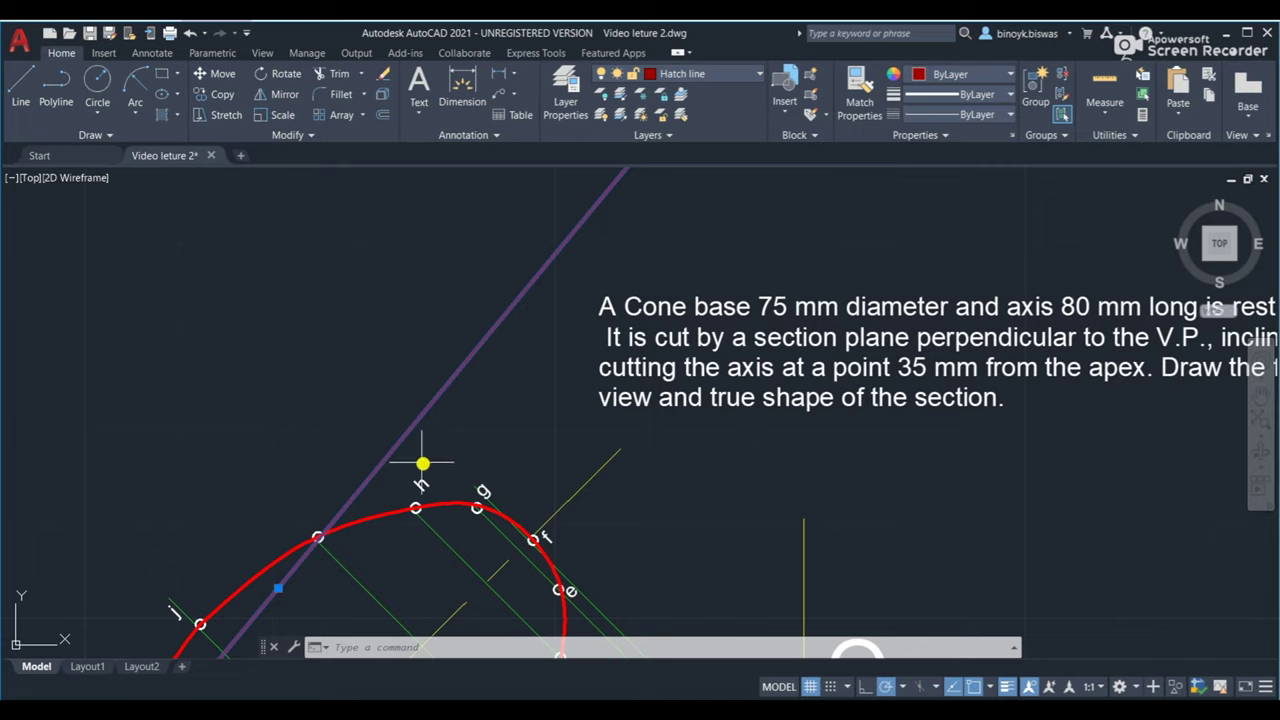
Copy the sloping red line as parallel hatch lines through points h, g and f across the ellipse.
key("Escape")
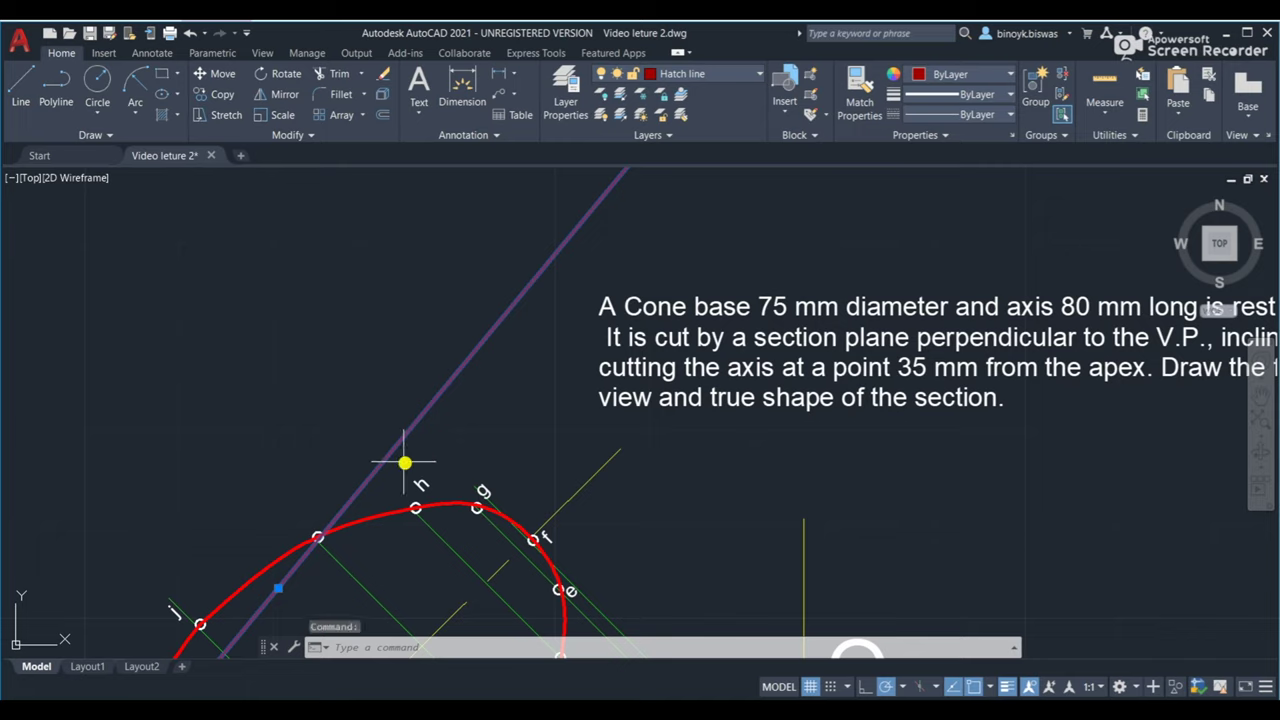
key("Escape")
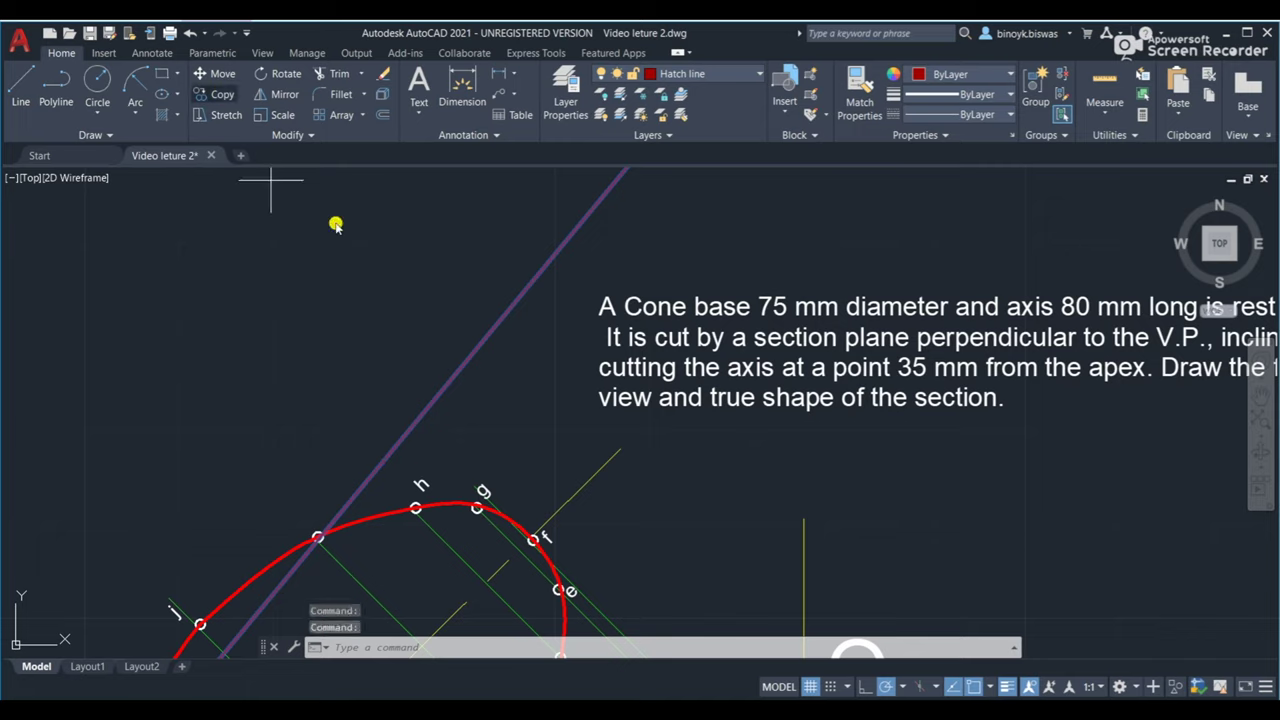
left_click(402, 438)
key("Return")
left_click(394, 447)
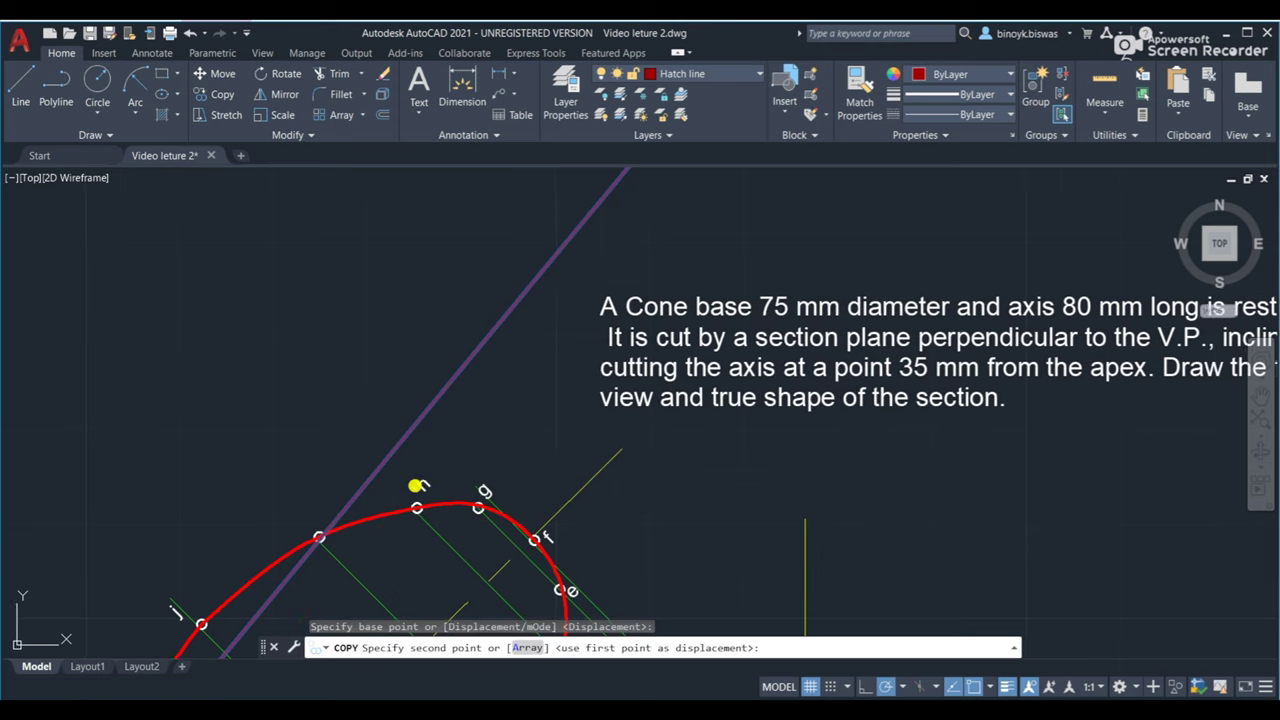
mouse_move(416, 486)
middle_mouse_down()
mouse_move(503, 331)
mouse_move(665, 149)
mouse_move(651, 209)
middle_mouse_up()
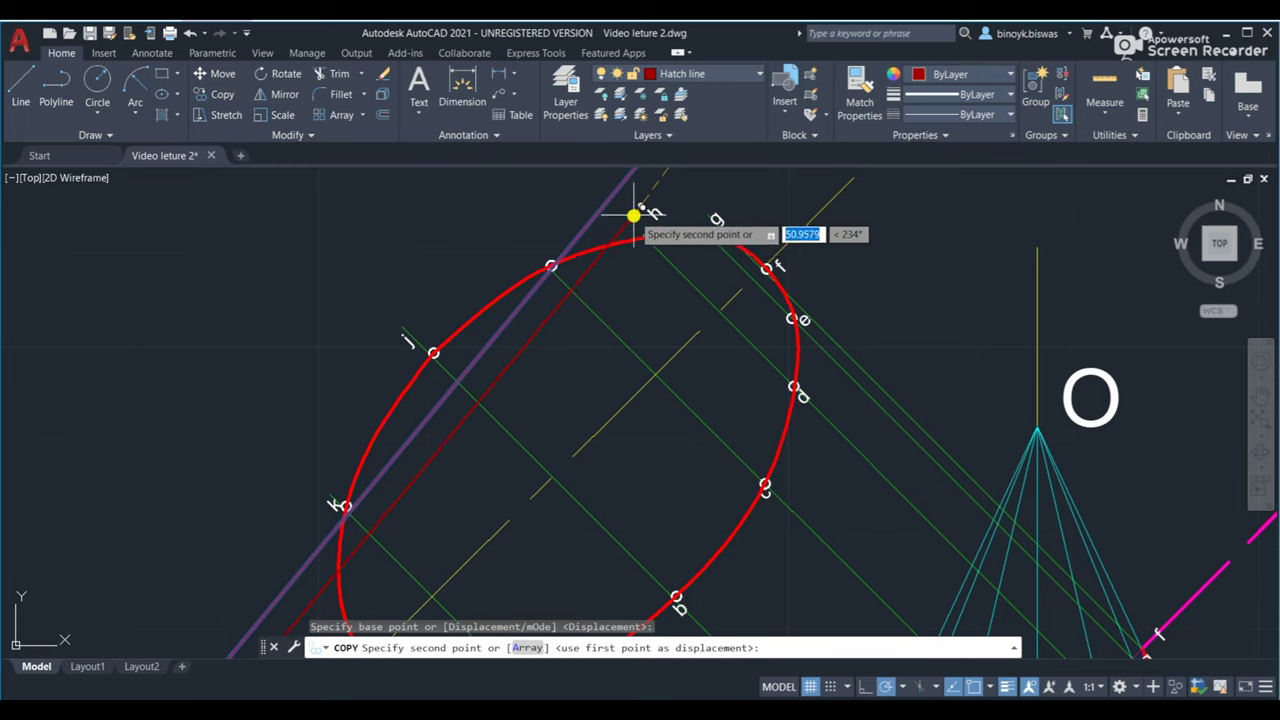
left_click(634, 215)
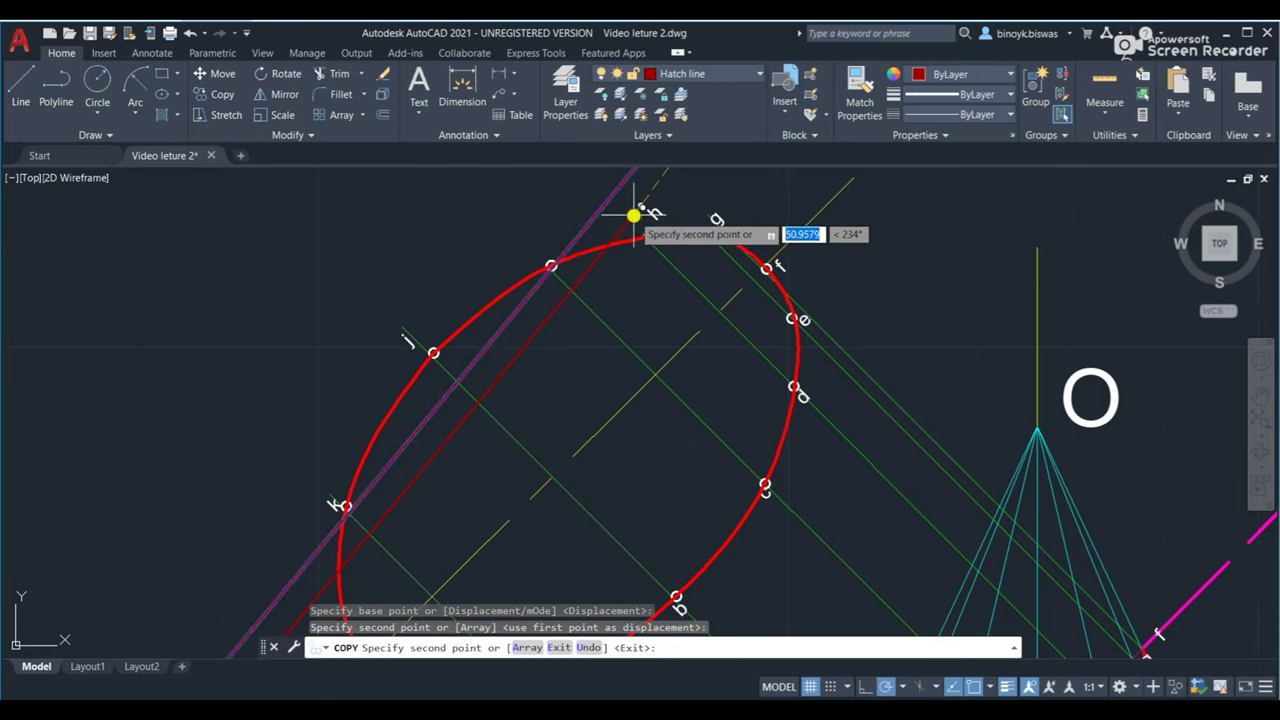
left_click(686, 208)
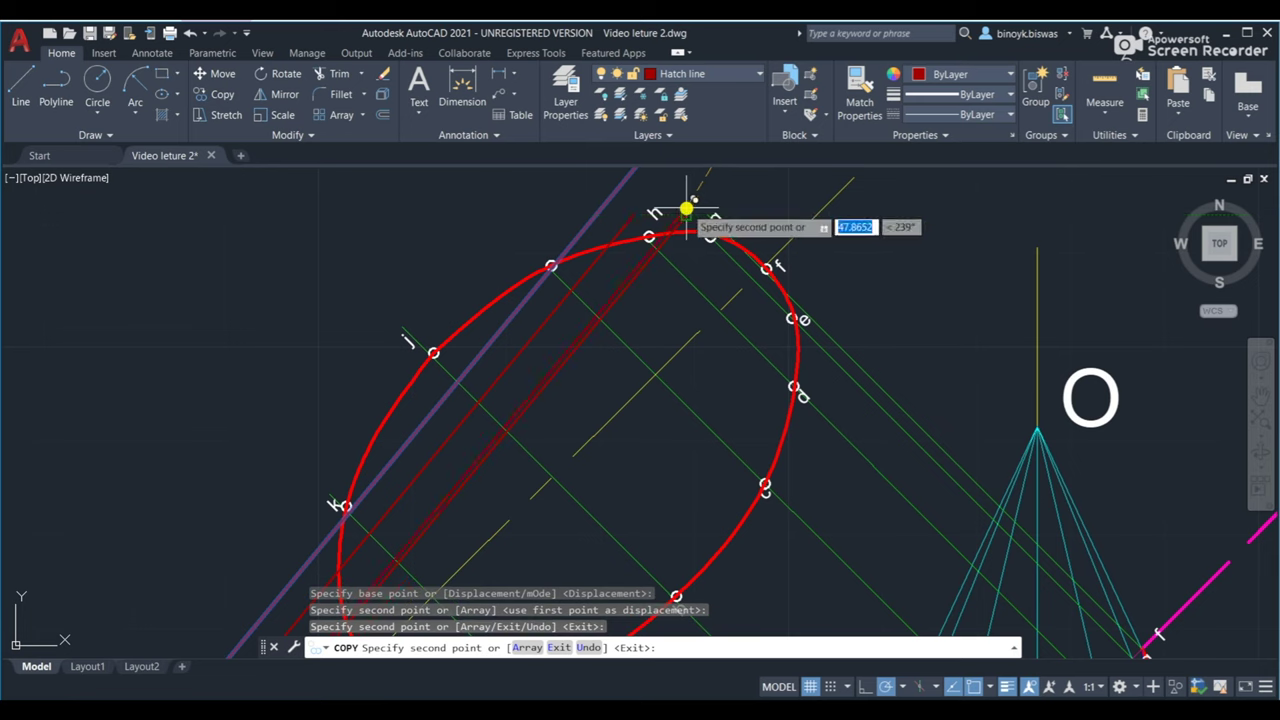
left_click(740, 226)
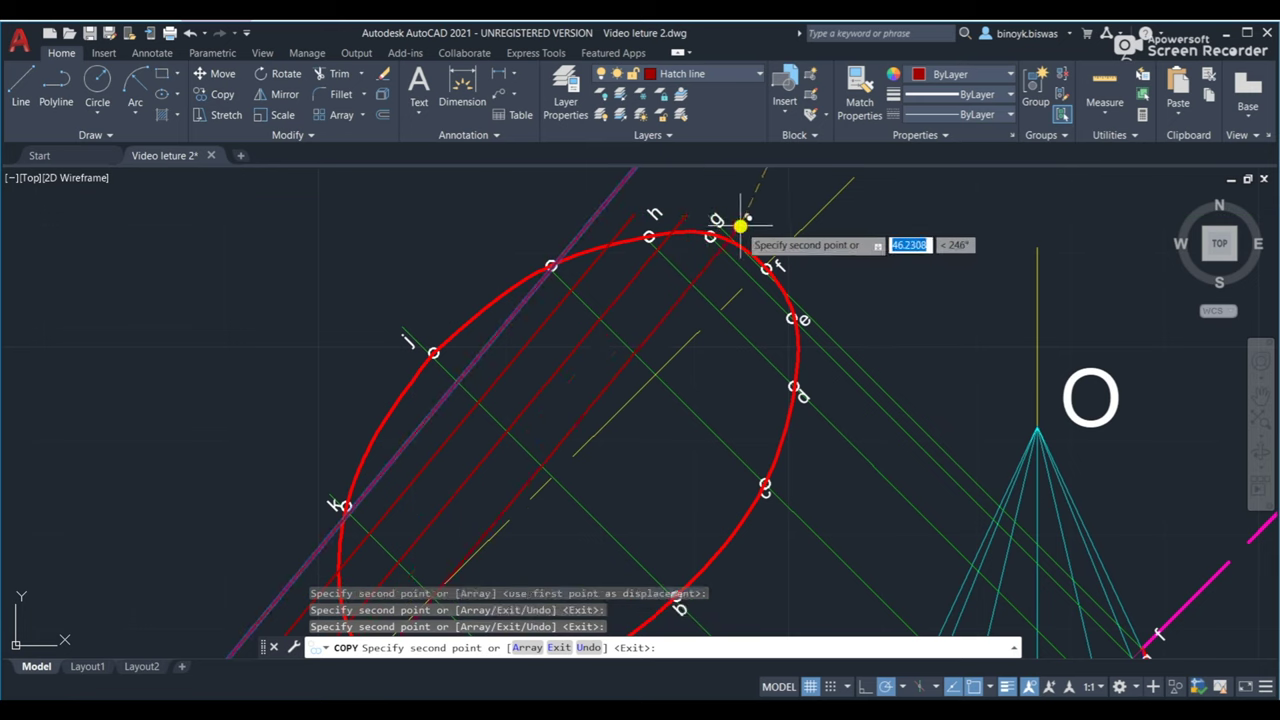
left_click(776, 238)
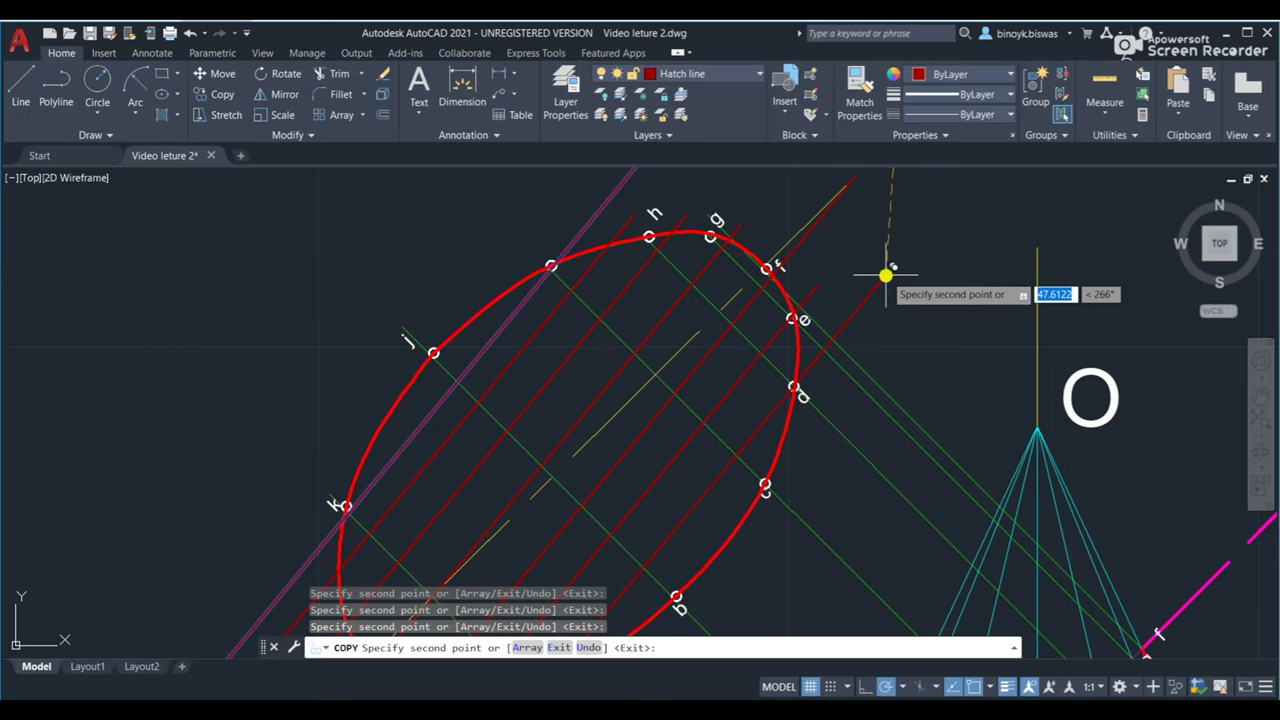
key("Return")
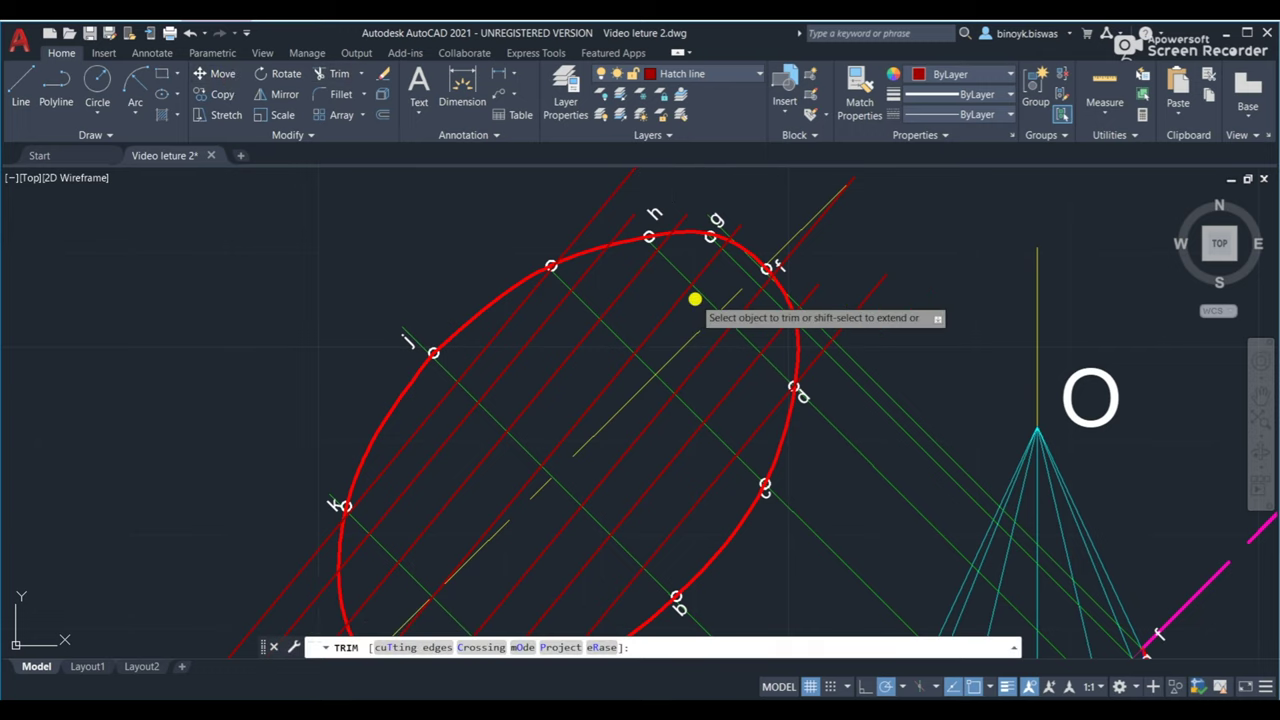
Trim the hatch line ends overhanging the true-shape ellipse.
left_click(694, 280)
scroll(800, 517, "up", 3)
middle_click_drag(846, 503, 783, 189)
left_click(709, 340)
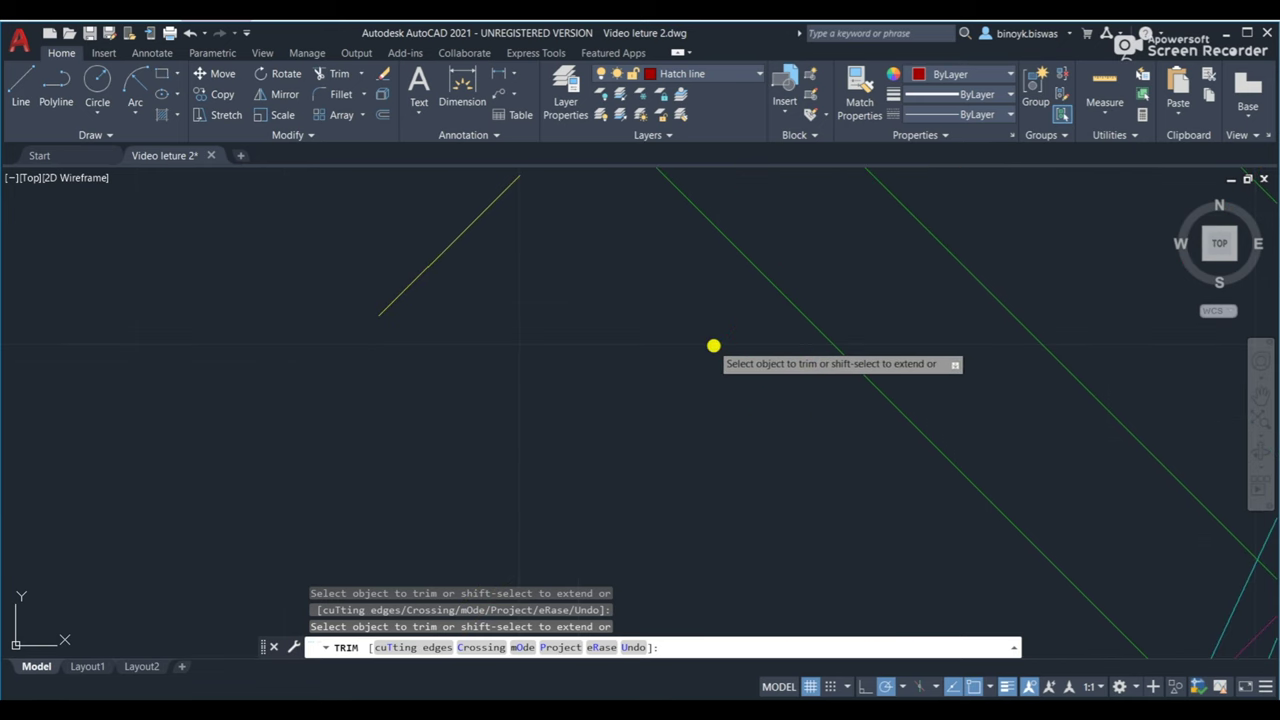
Trim the hatch line ends overshooting the top-view section boundary near label 8.
scroll(713, 345, "down", 5)
middle_click_drag(1017, 346, 909, 194)
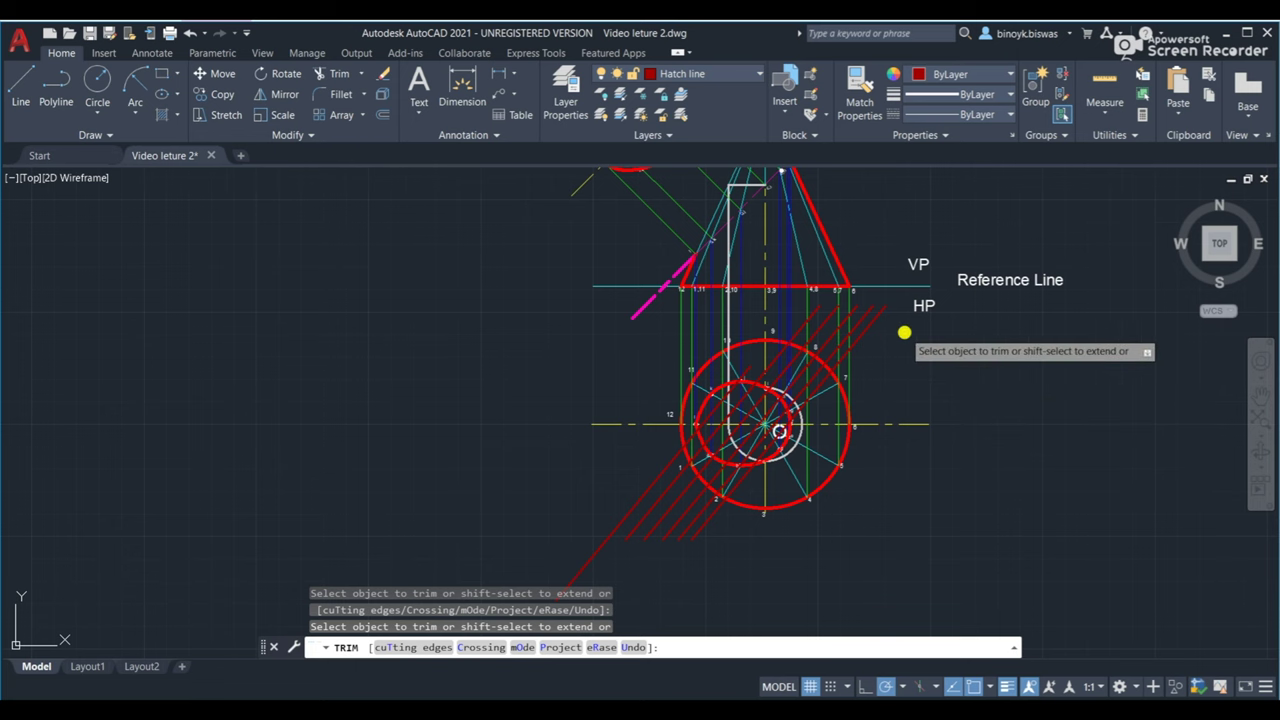
scroll(904, 332, "up", 8)
scroll(717, 380, "down", 2)
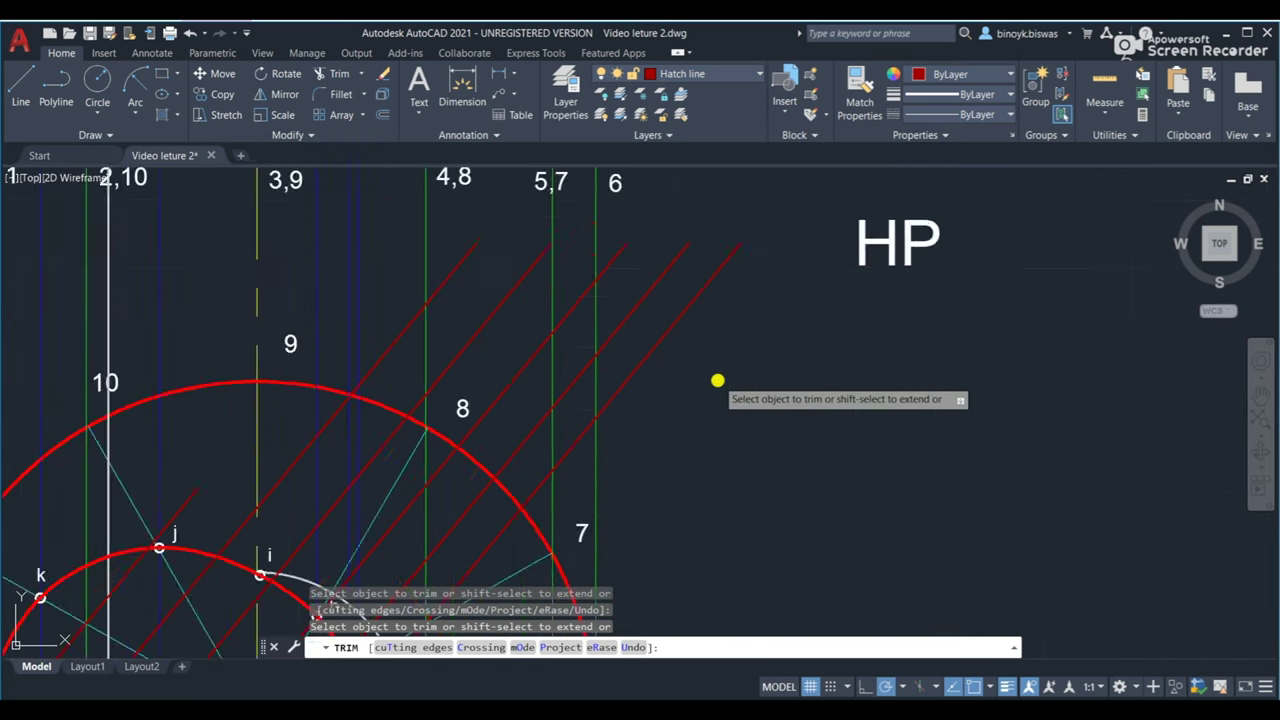
scroll(717, 380, "down", 2)
middle_click_drag(723, 380, 843, 320)
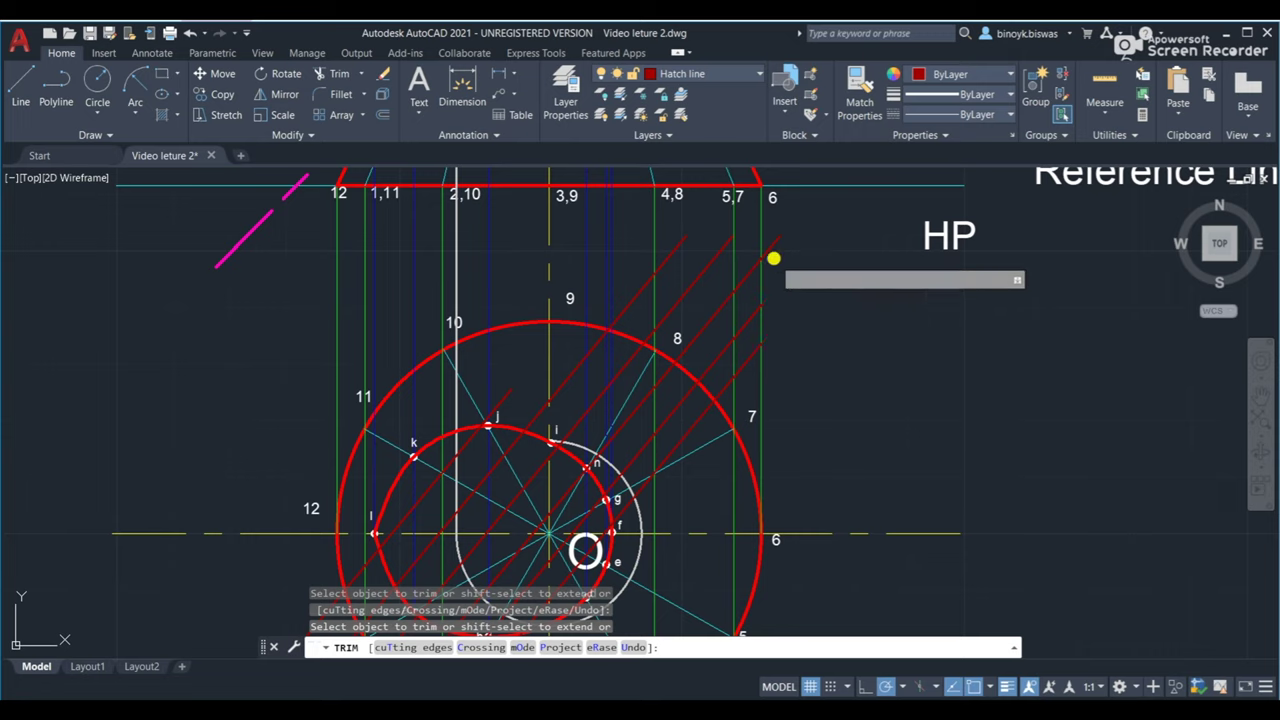
left_click(719, 255)
left_click(675, 252)
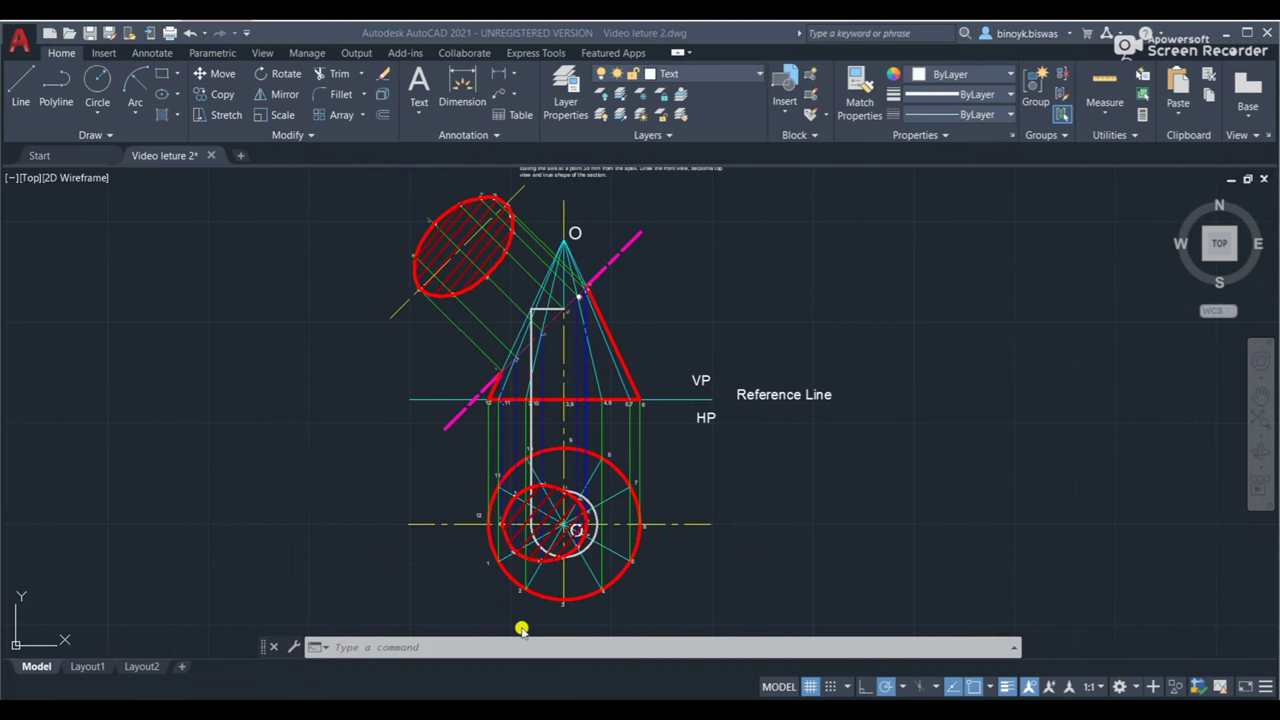
left_click(469, 645)
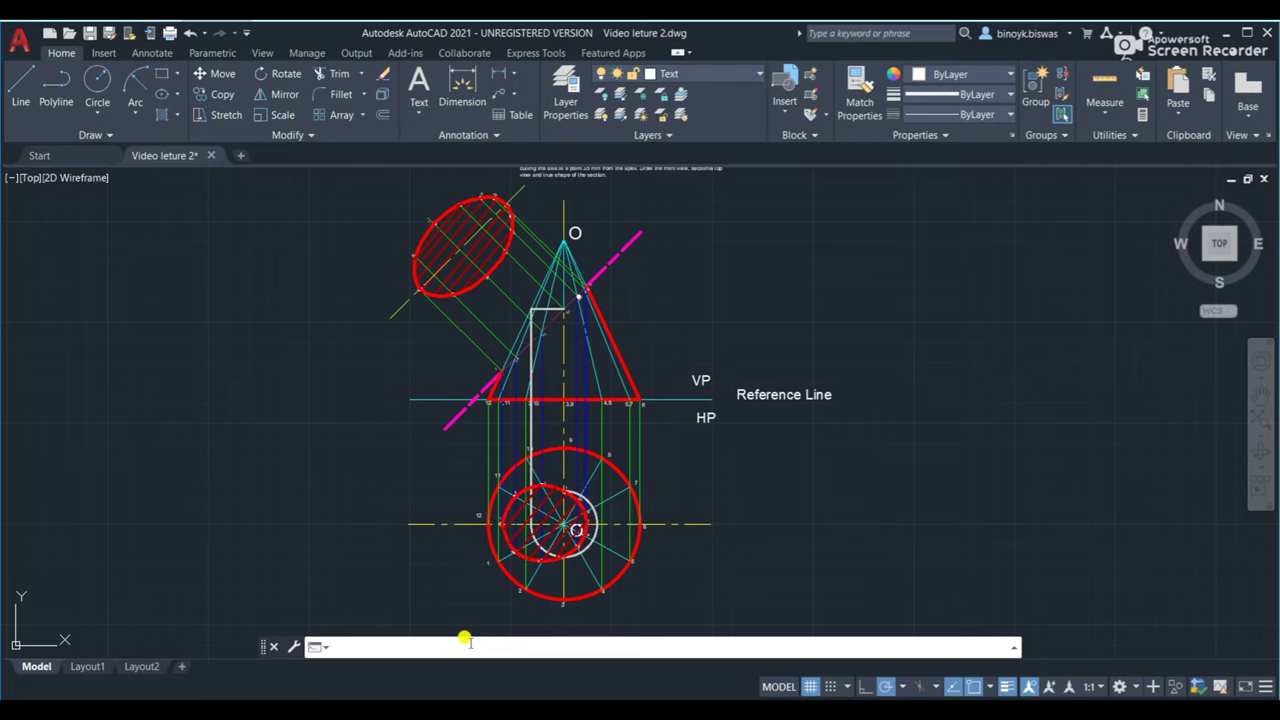
Start single-line text left of the ellipse at height 5 and 45° rotation.
type("text")
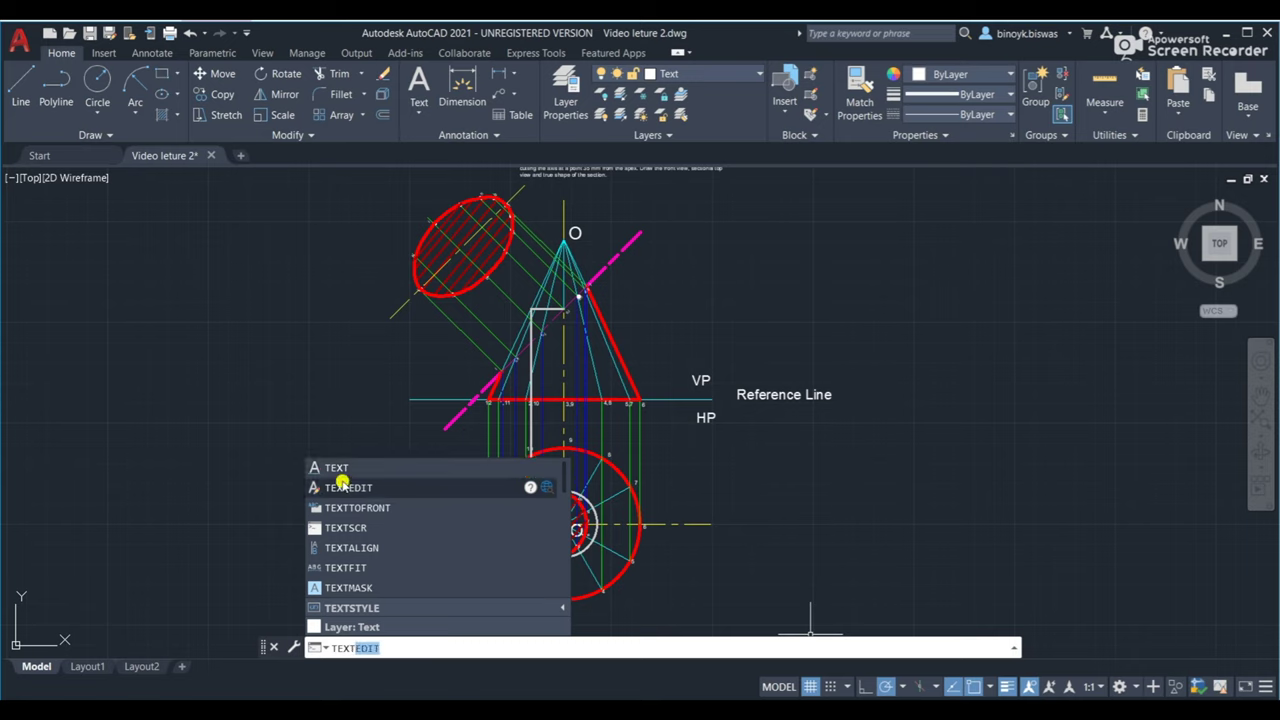
left_click(337, 468)
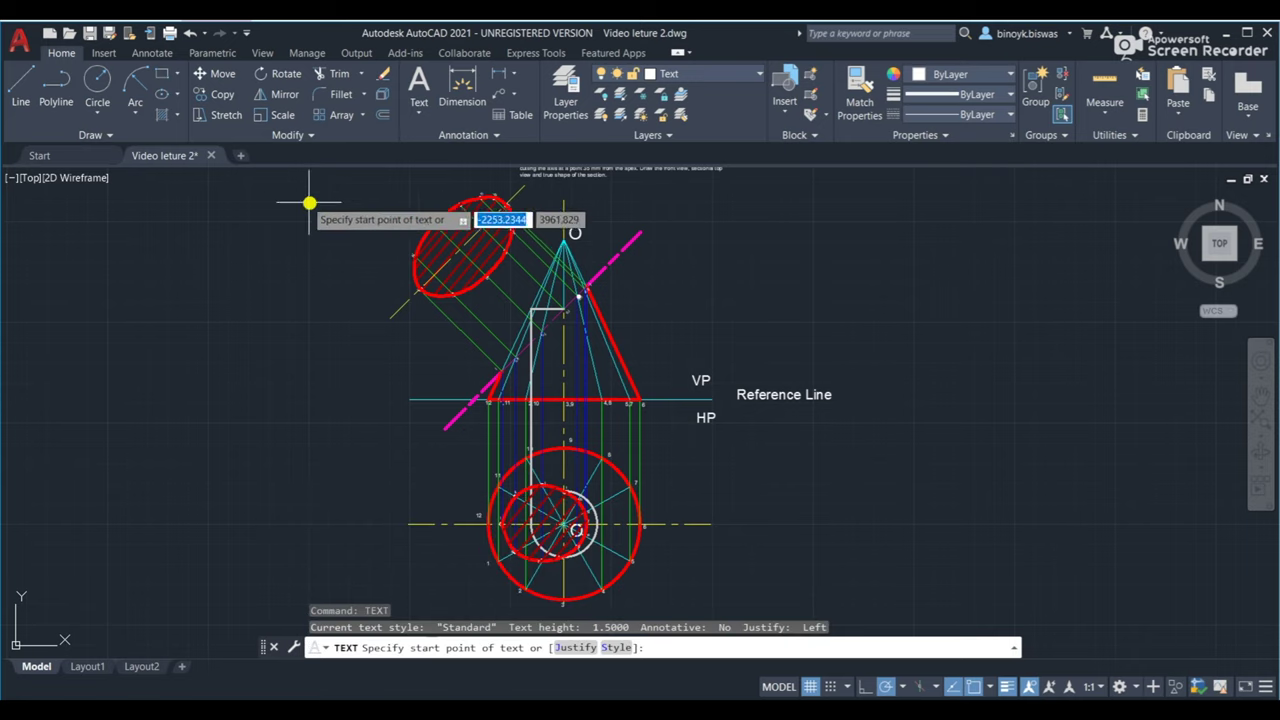
left_click(340, 238)
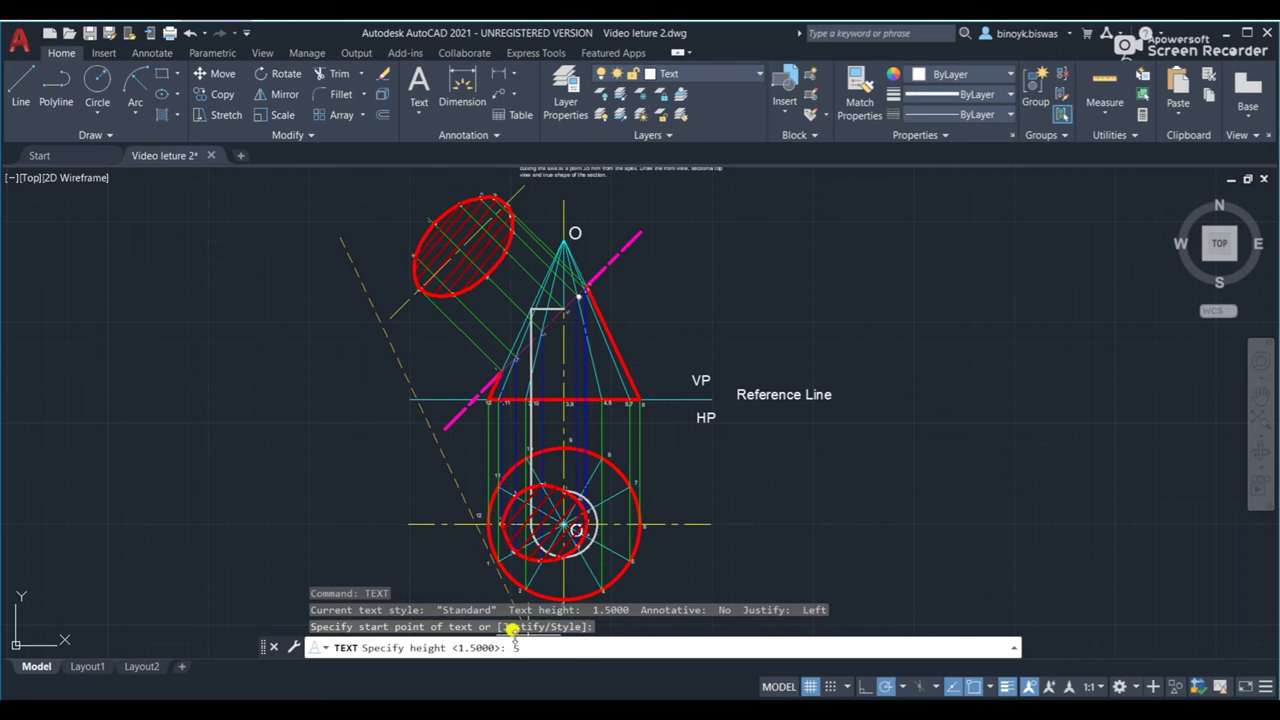
type("5")
key("Return")
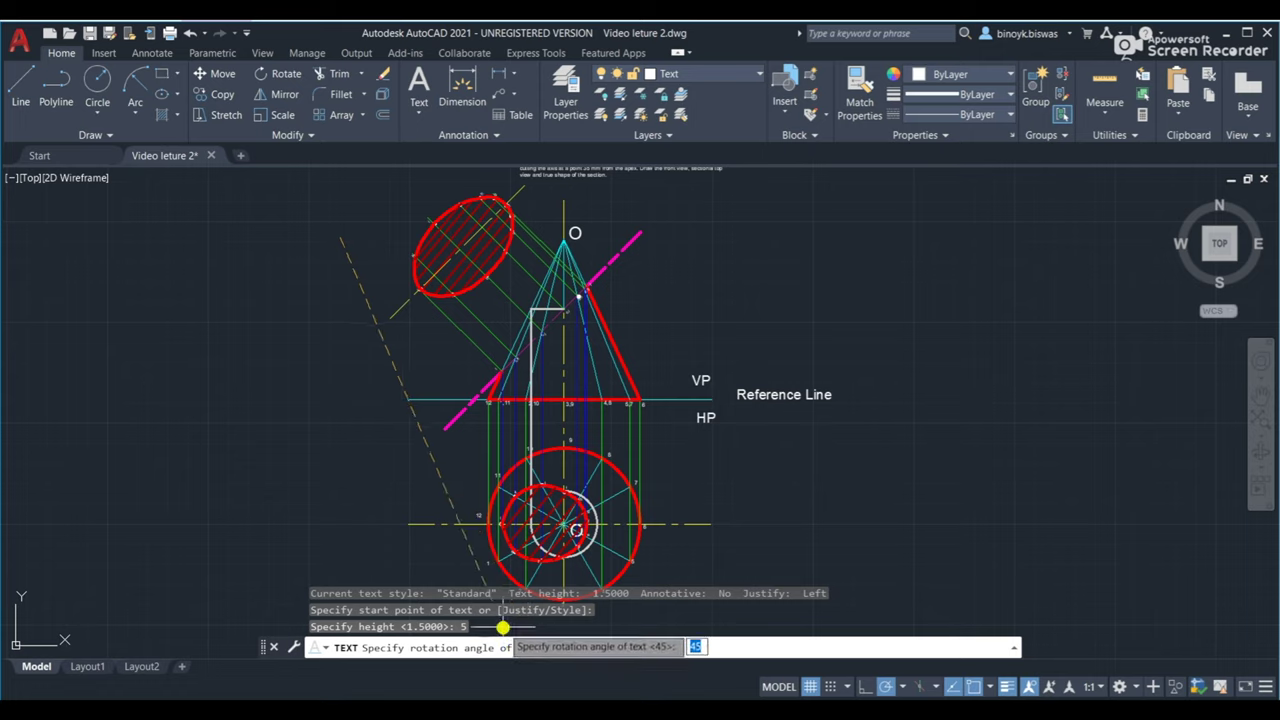
key("Return")
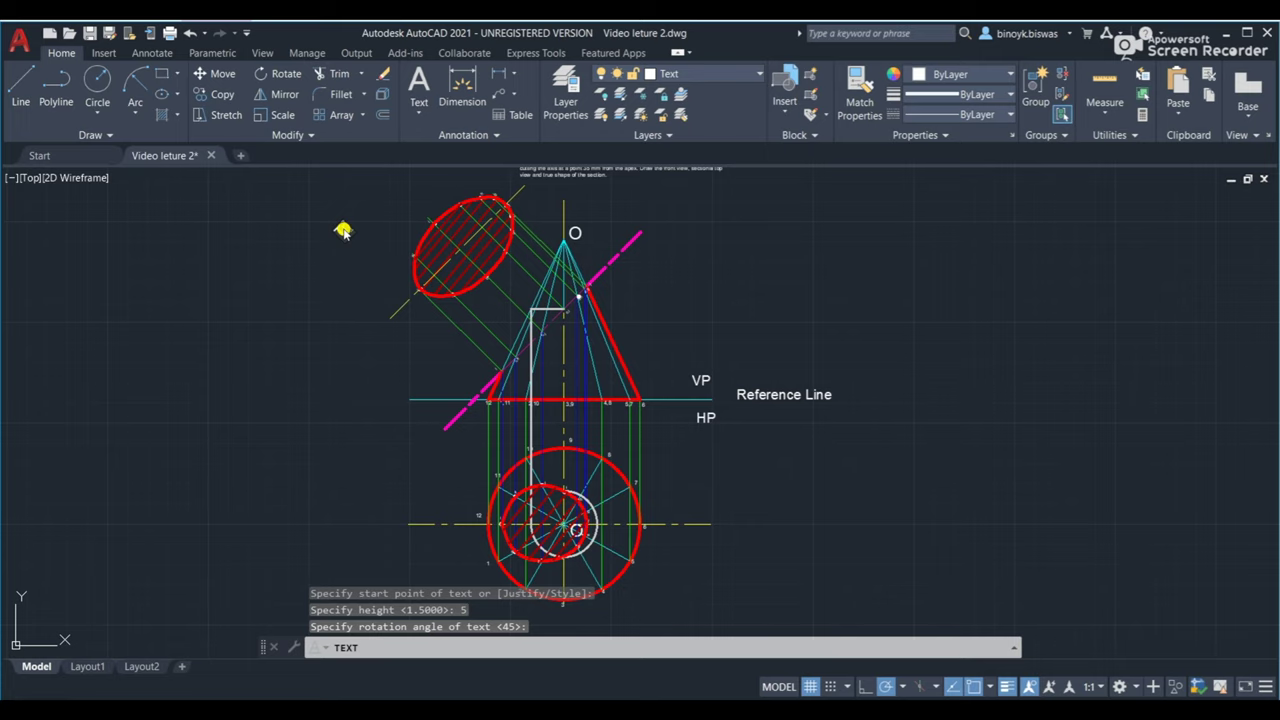
Enter the 'True shape of the Section' label and pan down to the plan view.
type("le")
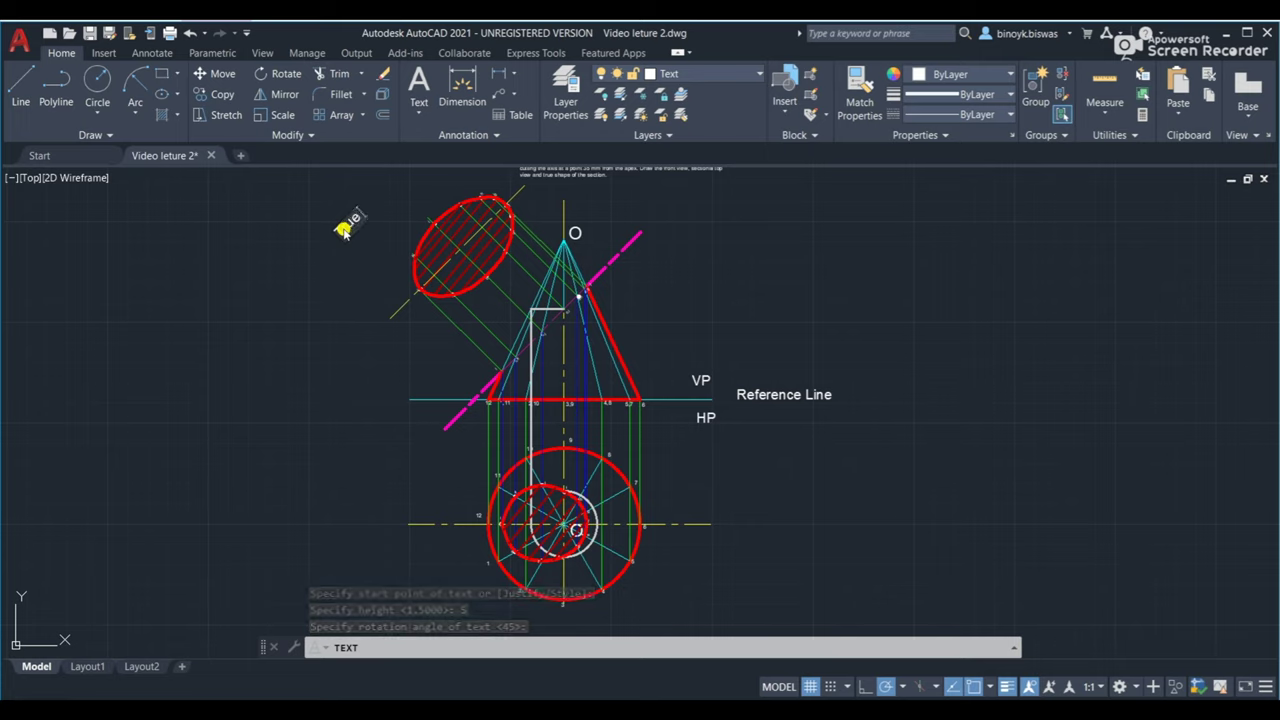
type("e")
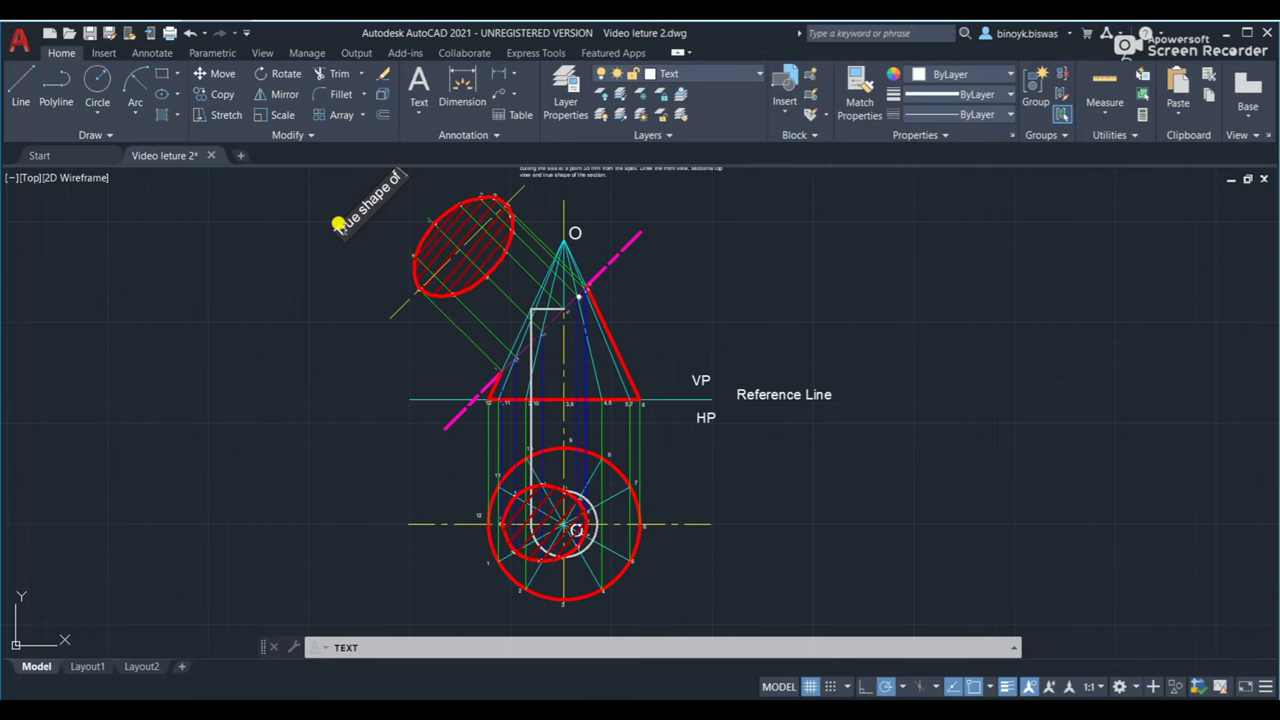
type(" the")
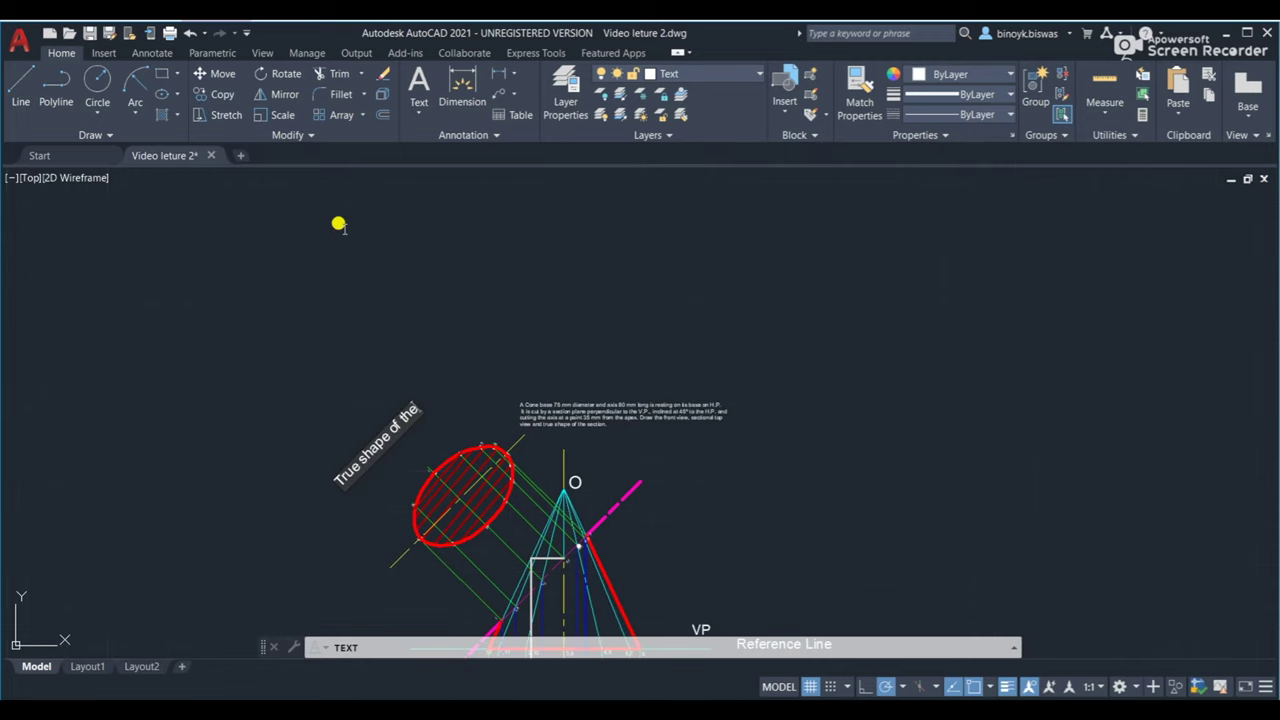
key("Return")
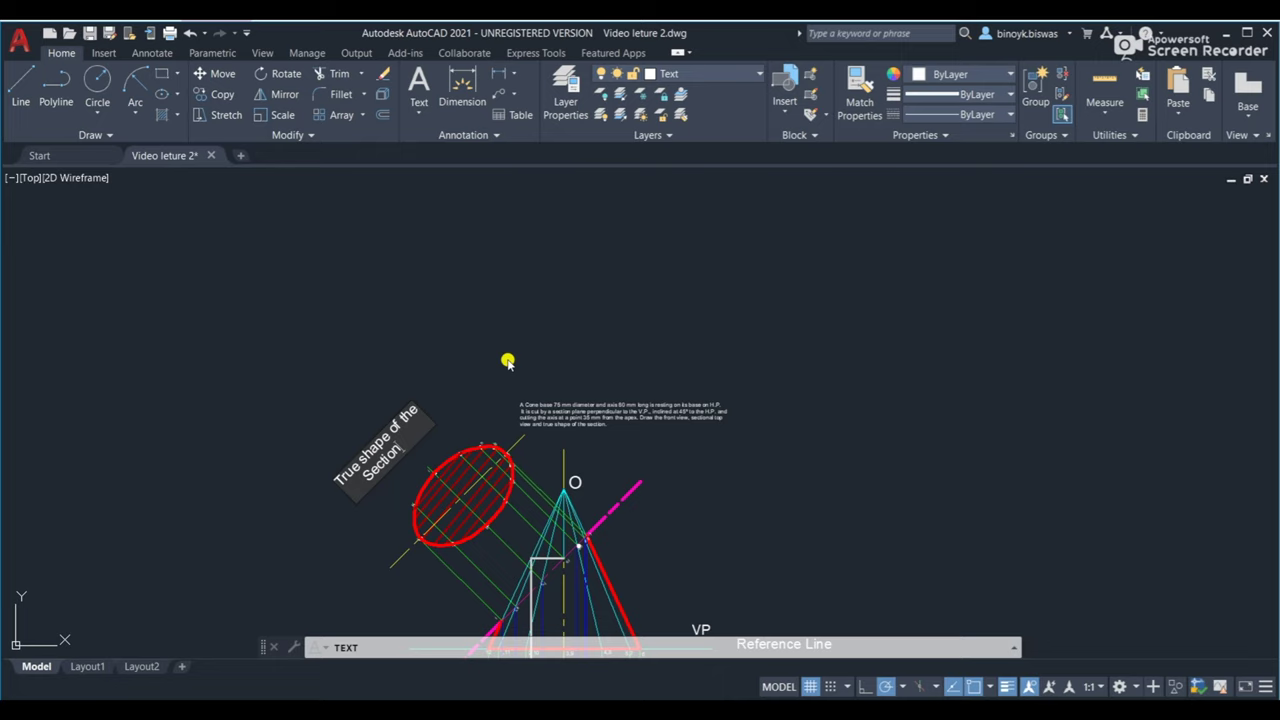
key("Return")
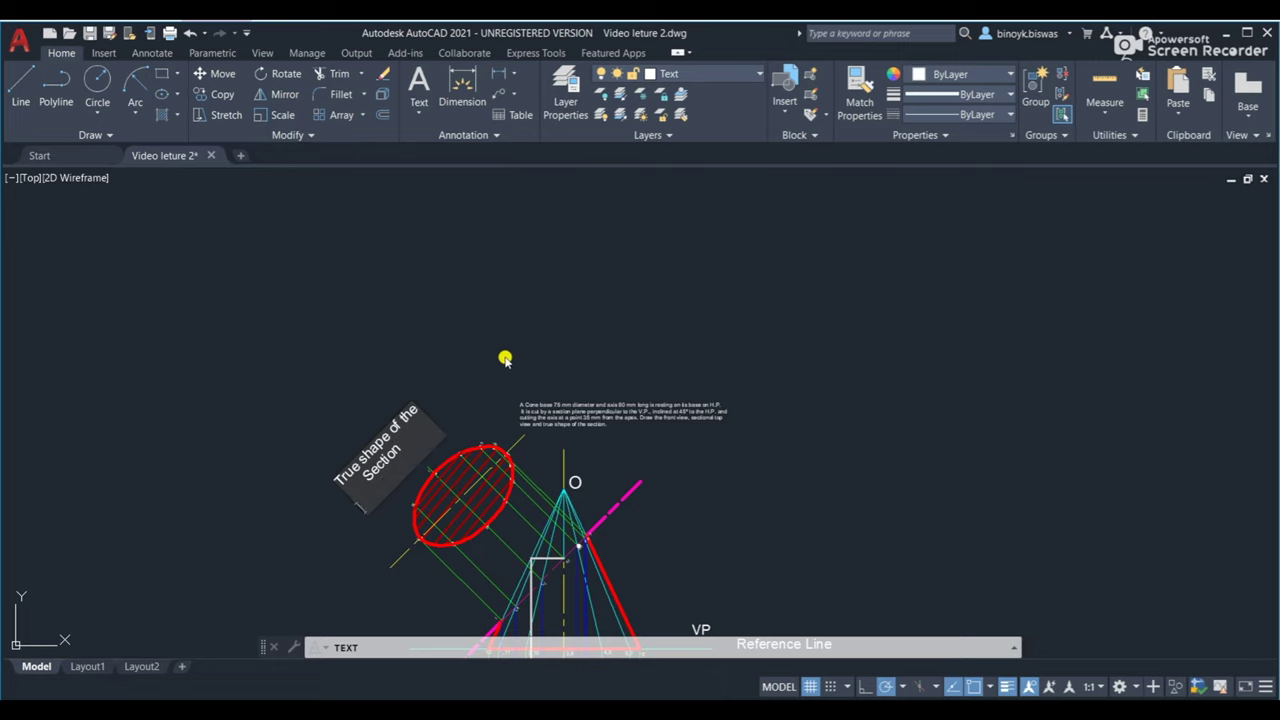
key("Return")
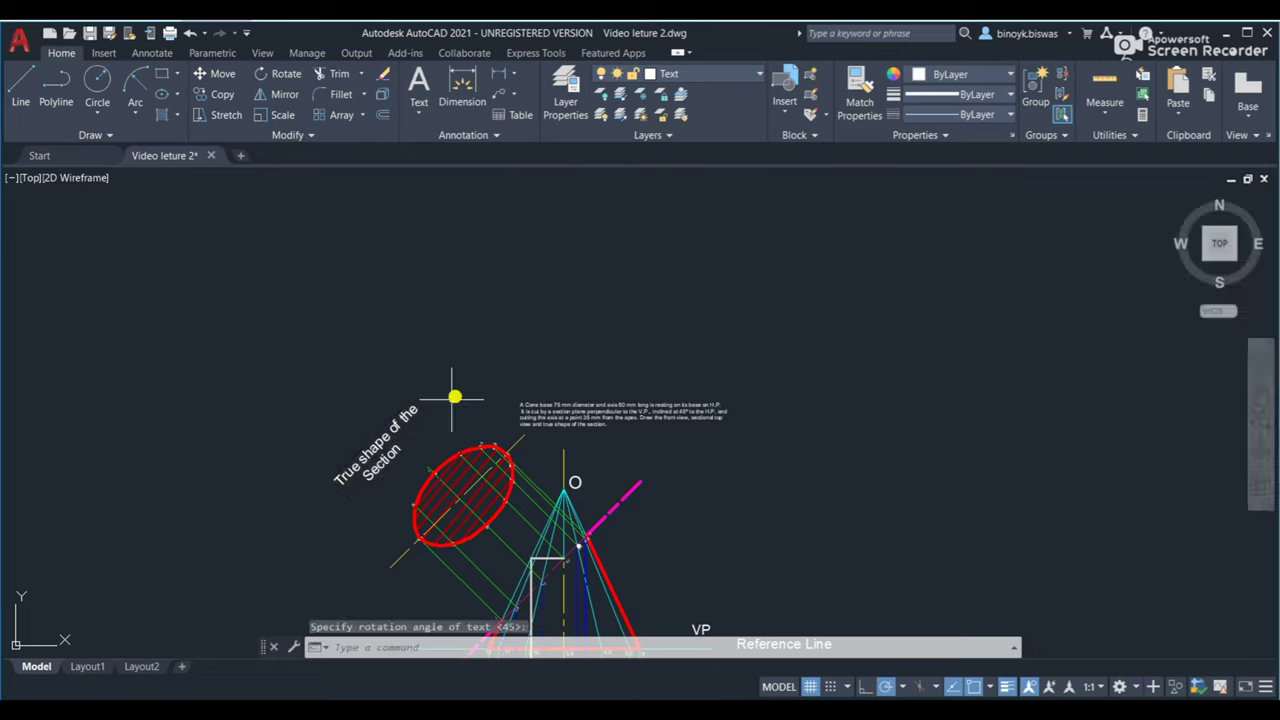
mouse_move(766, 494)
middle_mouse_down()
mouse_move(686, 237)
mouse_move(680, 258)
middle_mouse_up()
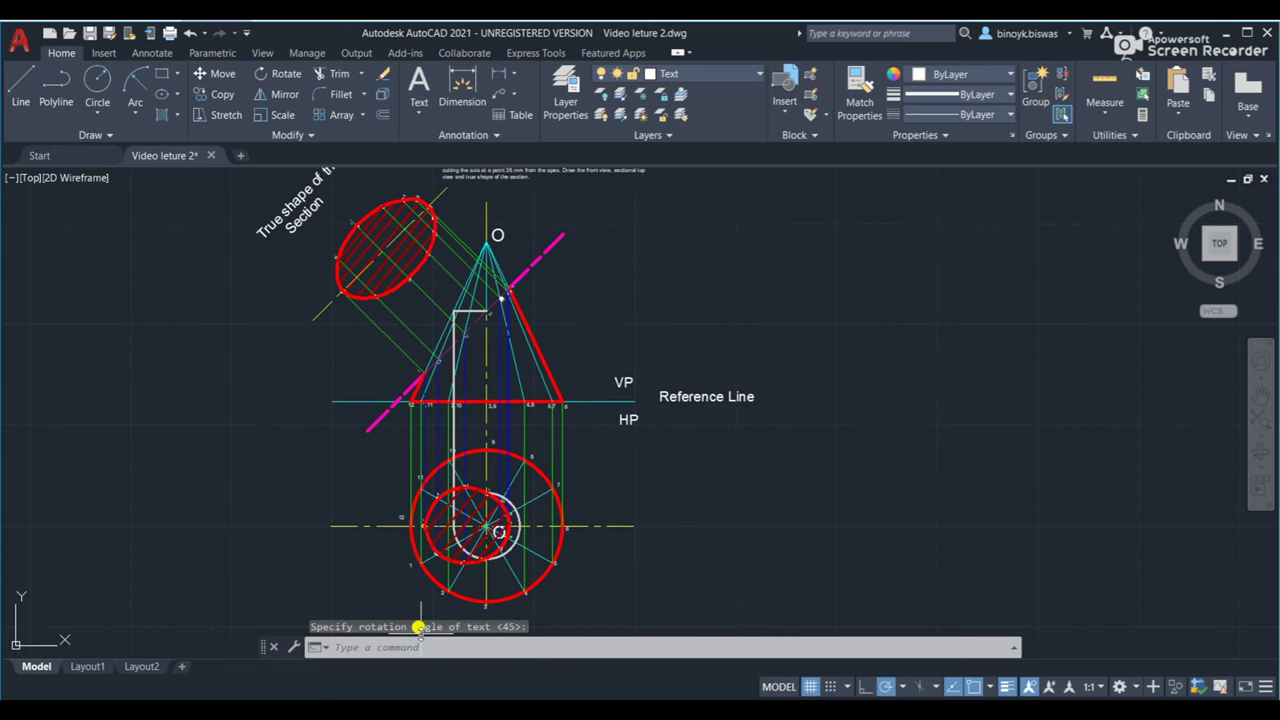
type("TEXT")
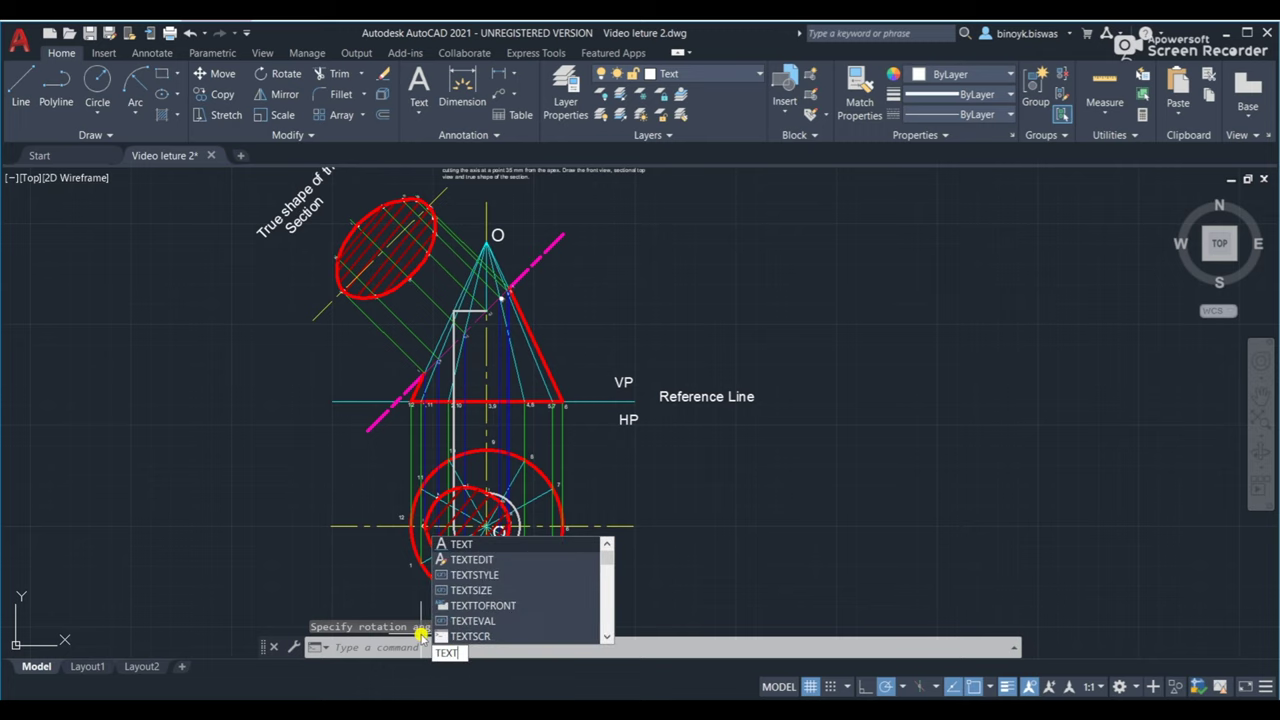
Start horizontal text right of the cone's front view with height 5 and angle 0.
key("Return")
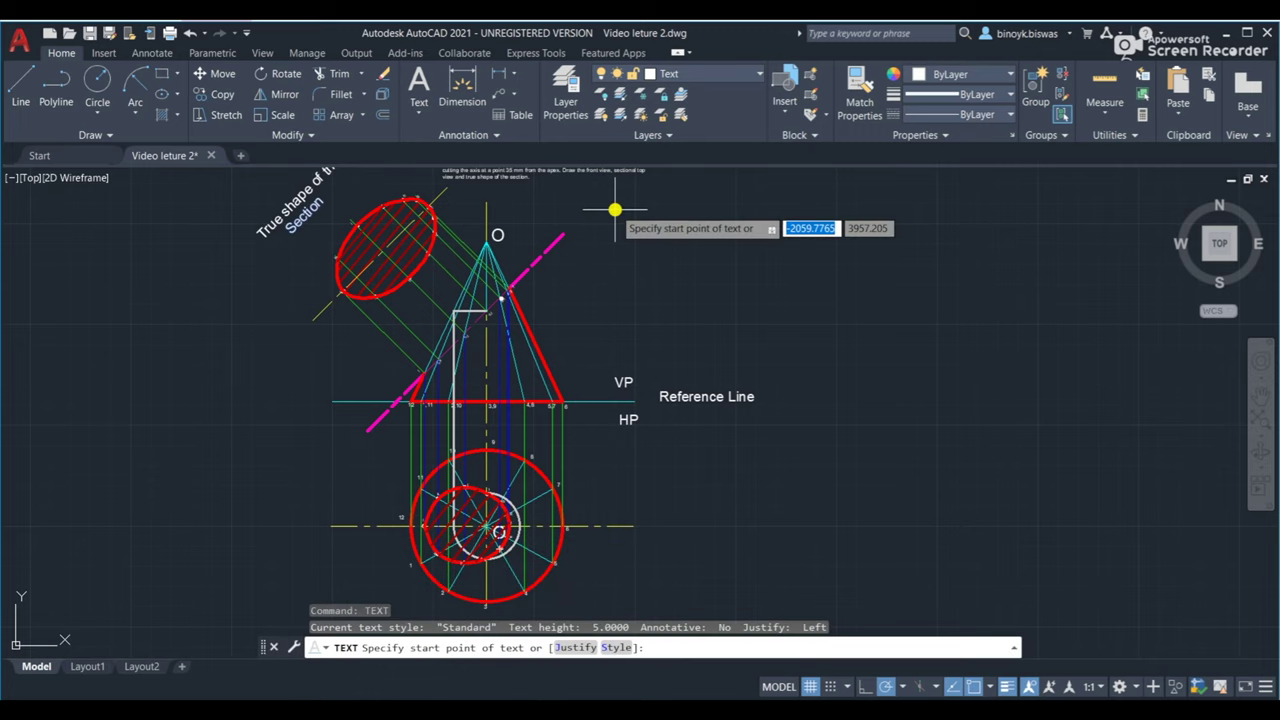
left_click(598, 291)
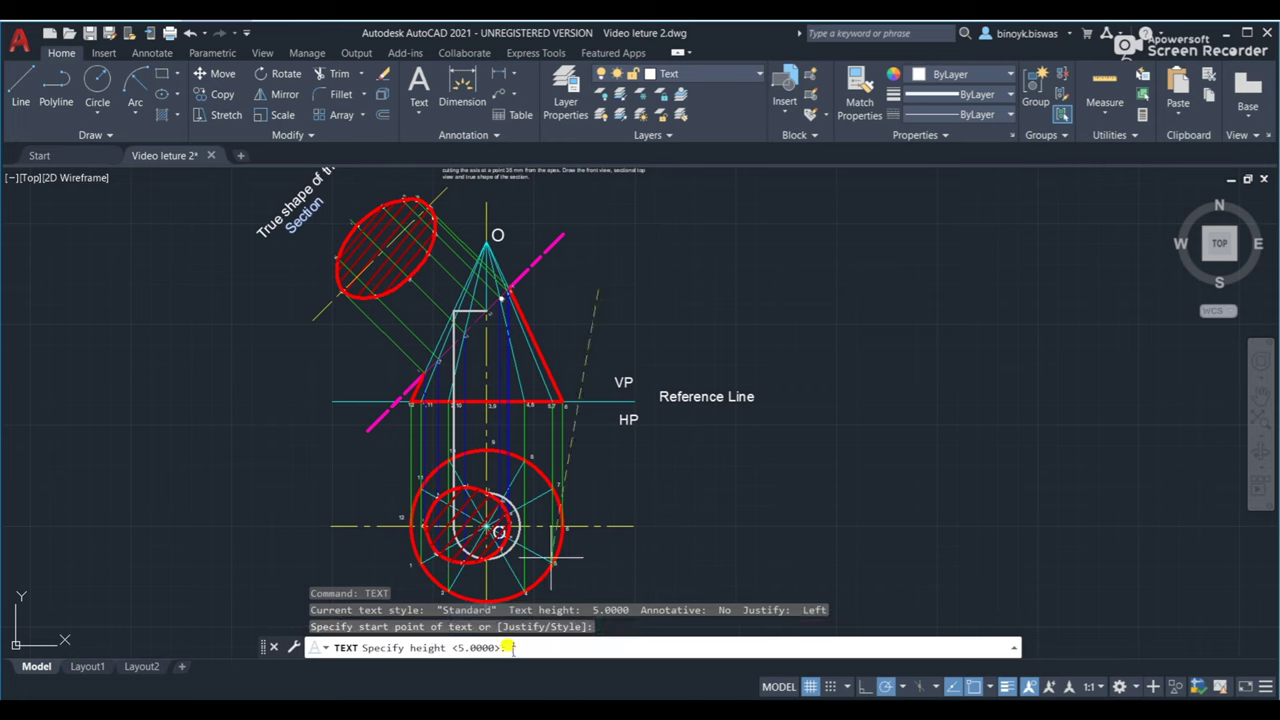
key("Return")
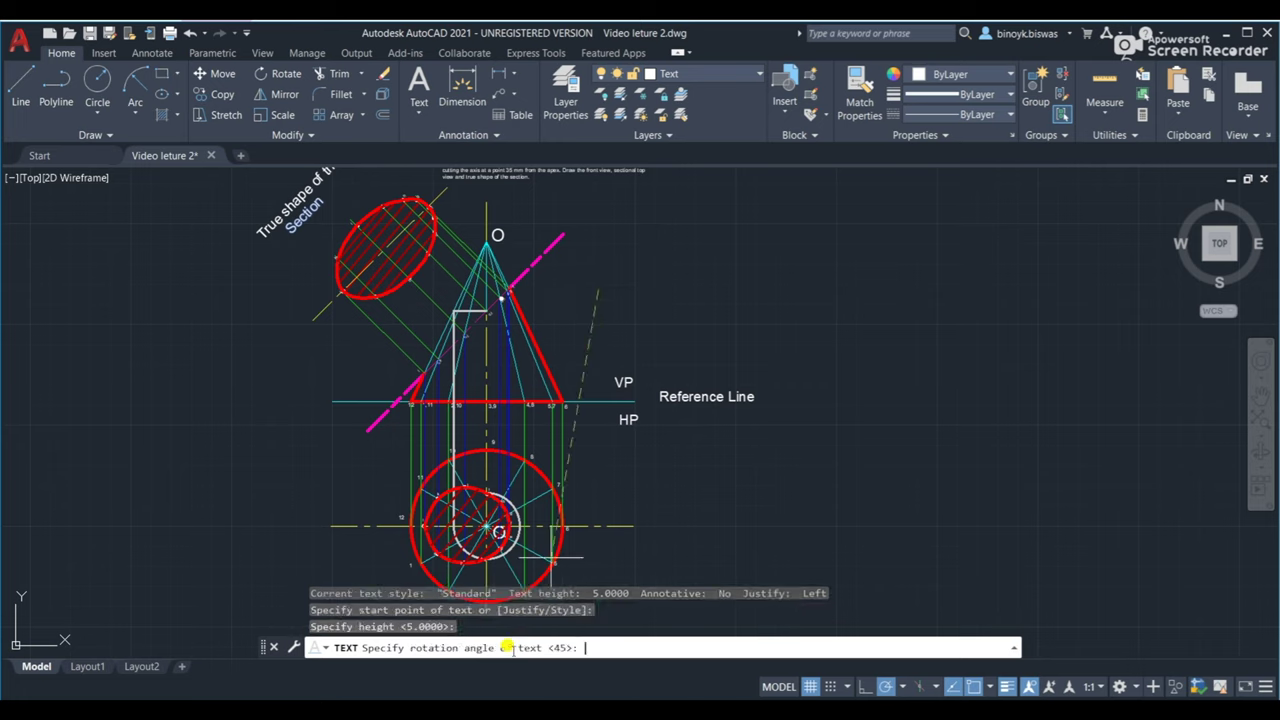
type("0")
key("Return")
left_click(581, 302)
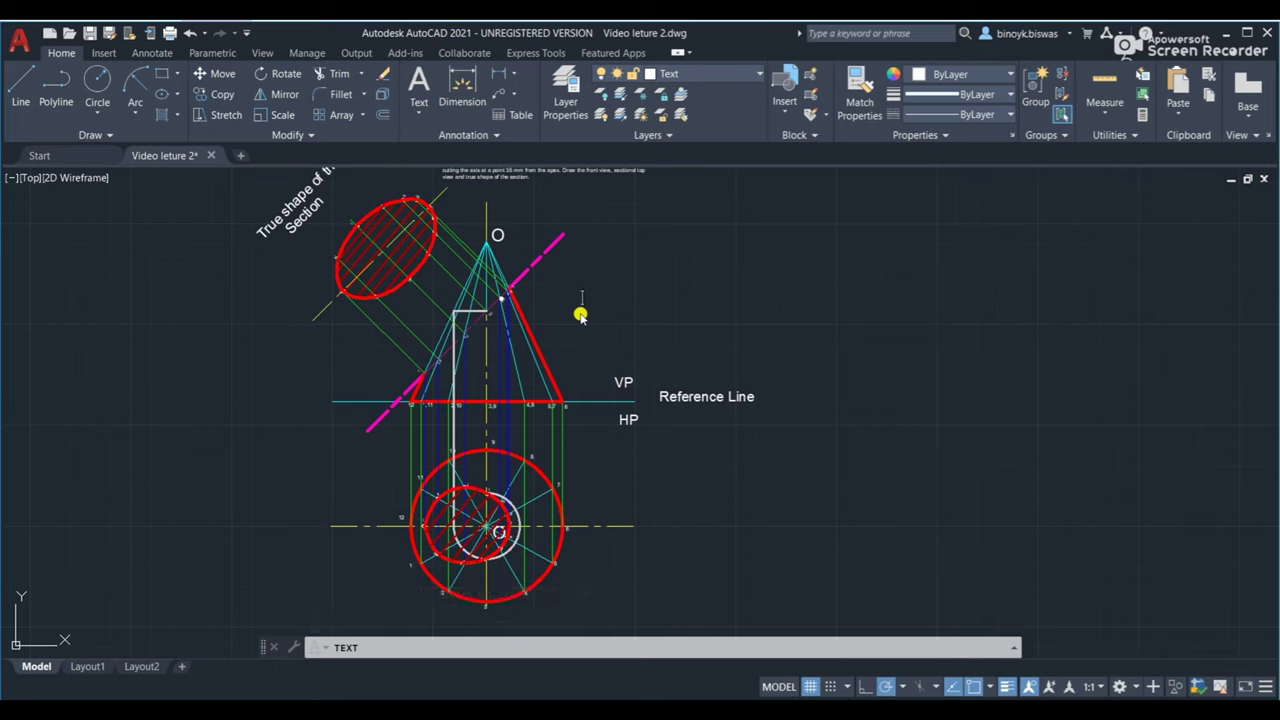
Type the two-line label 'Sectional Front' / 'View' and finish it.
type("Sectional ")
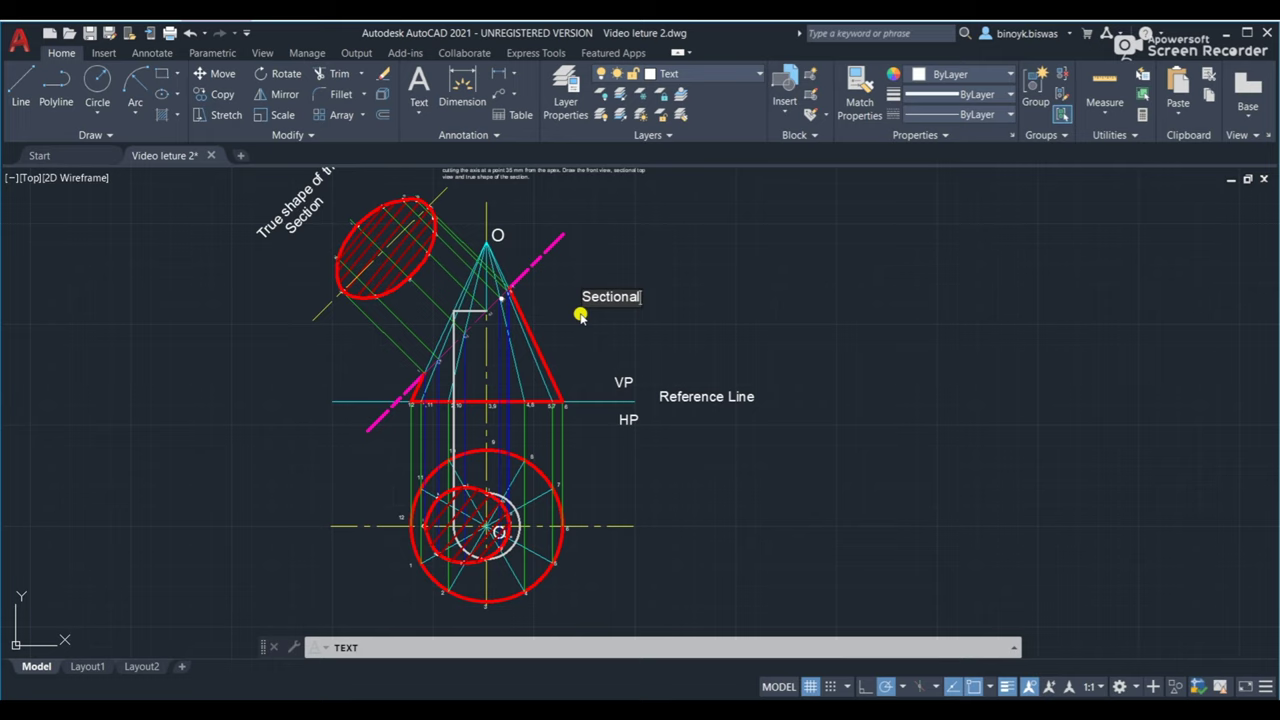
type("Front")
key("Return")
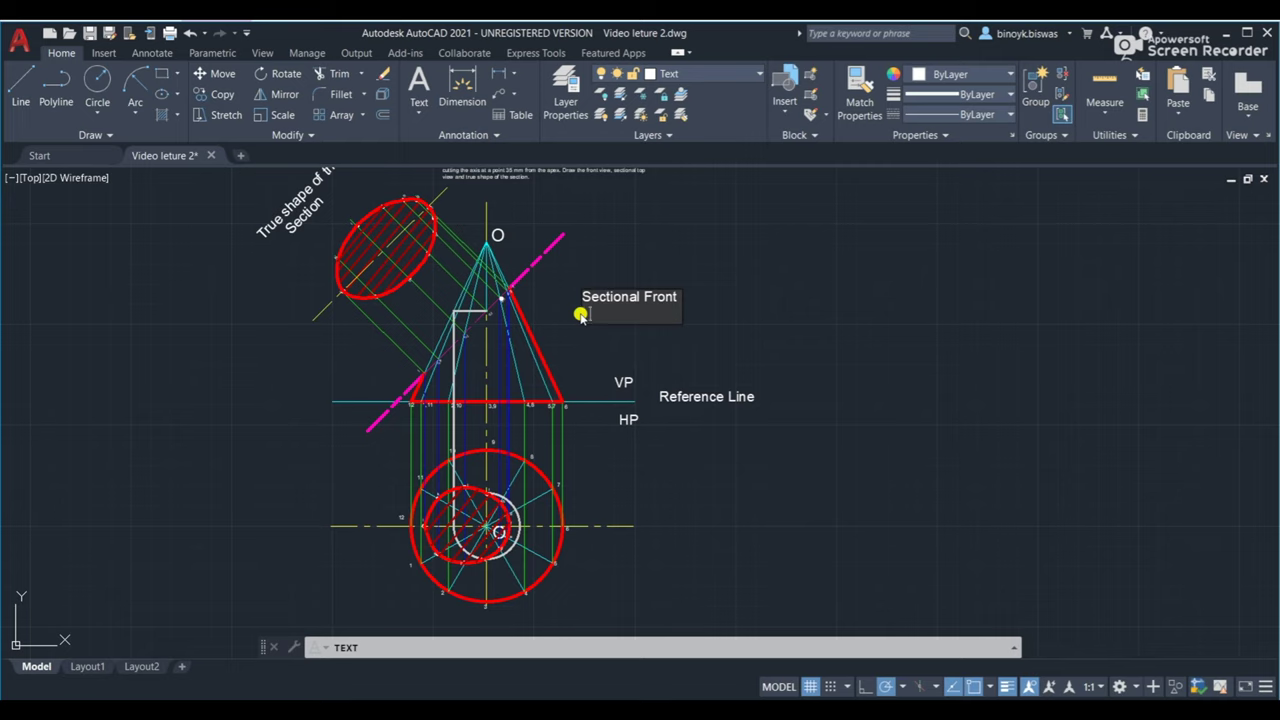
type("View")
key("Return")
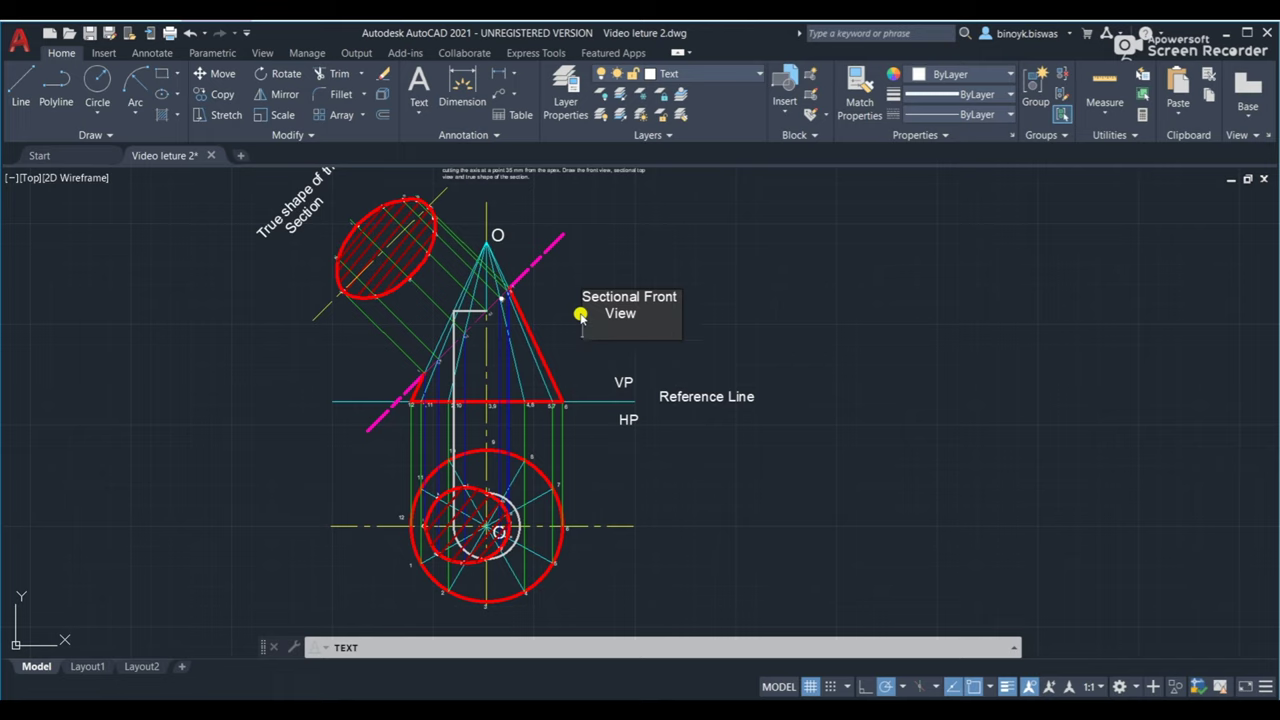
key("Return")
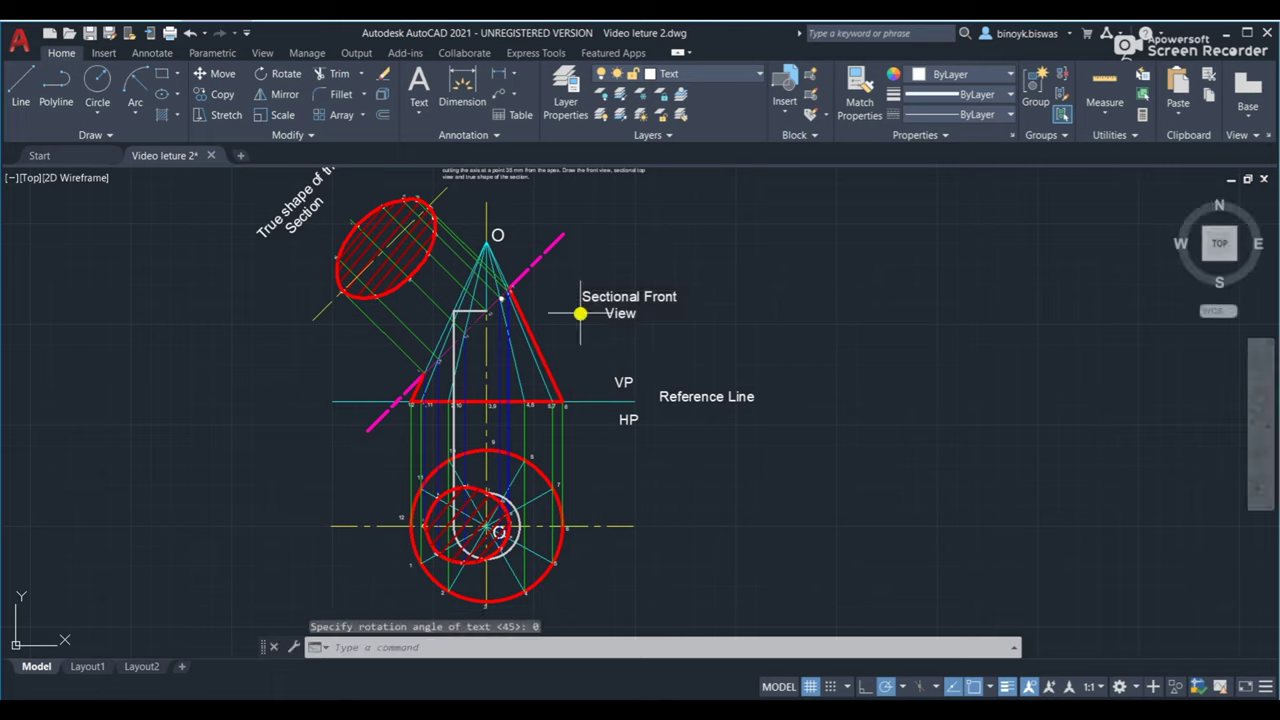
left_click(630, 500)
left_click(663, 518)
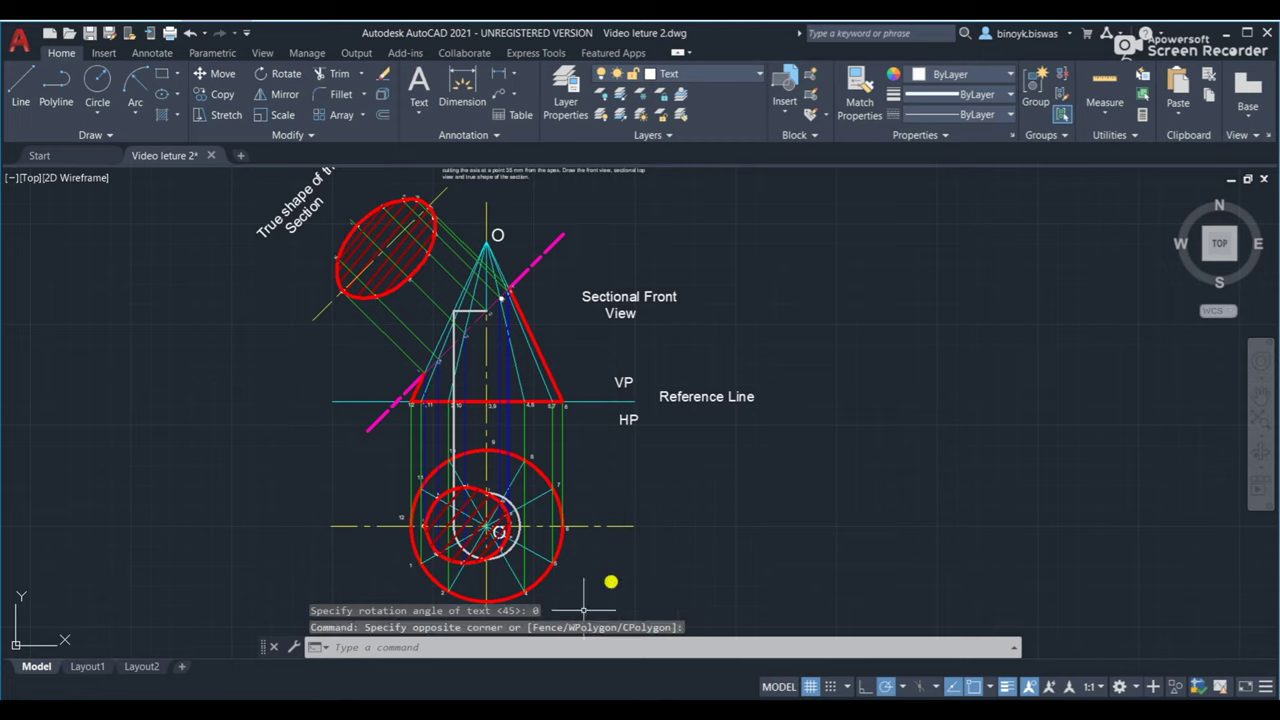
left_click(423, 647)
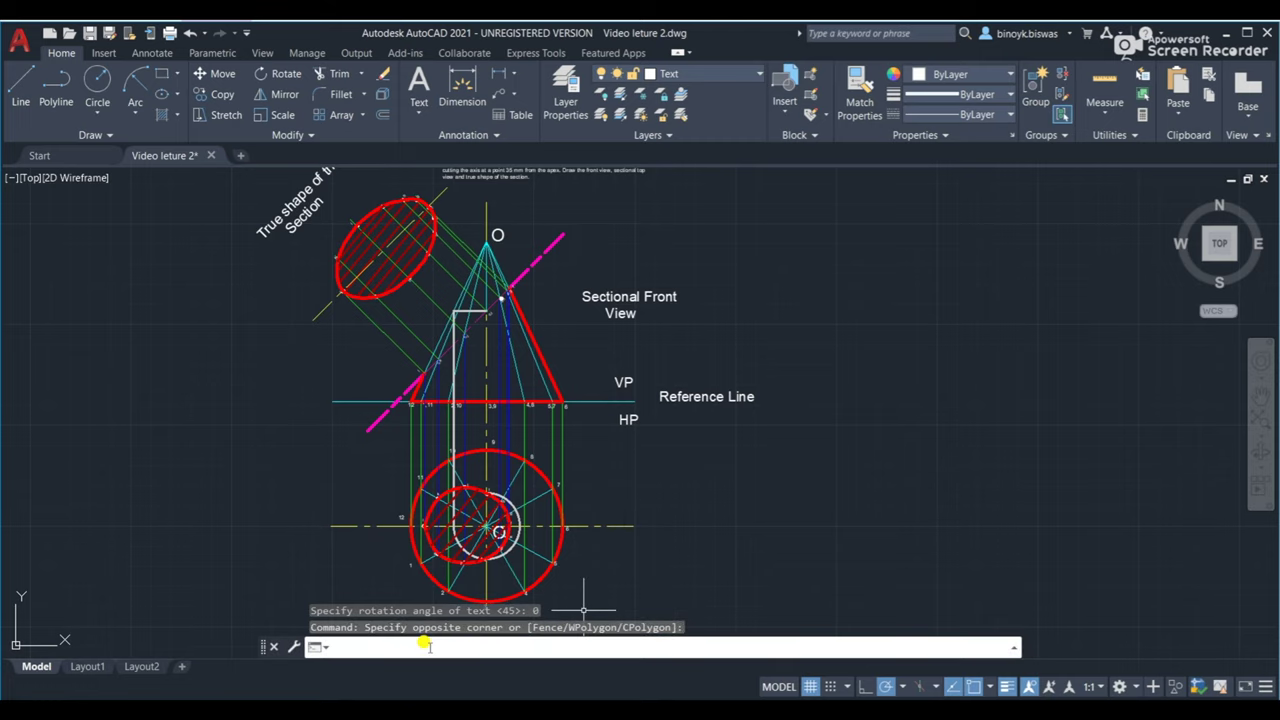
type("TES")
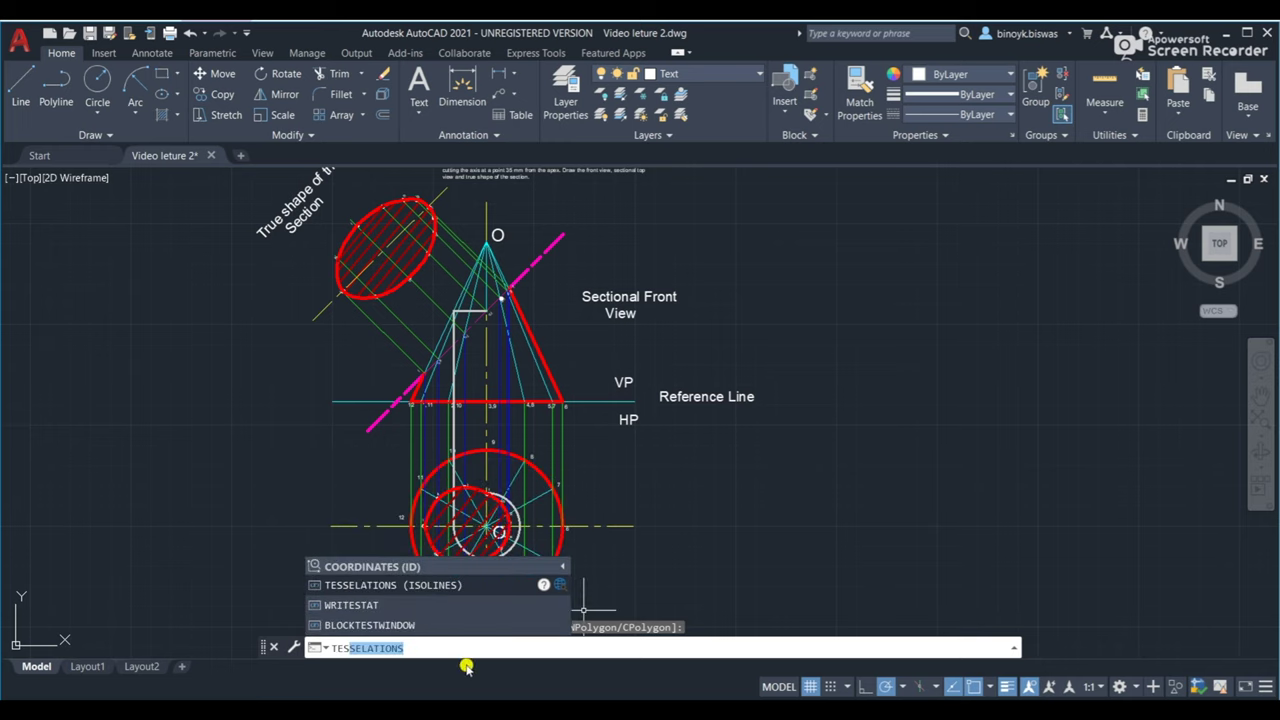
Start height-5 horizontal text right of the sectioned plan view.
key("BackSpace")
key("BackSpace")
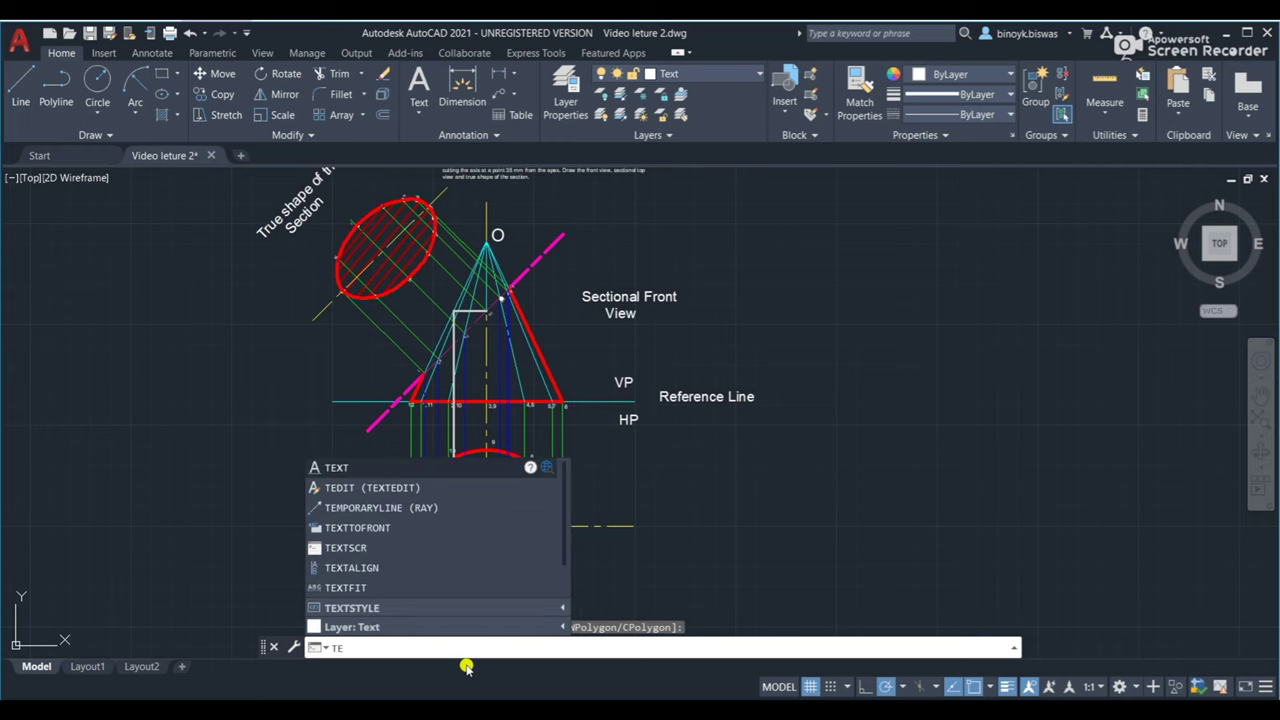
type("XT")
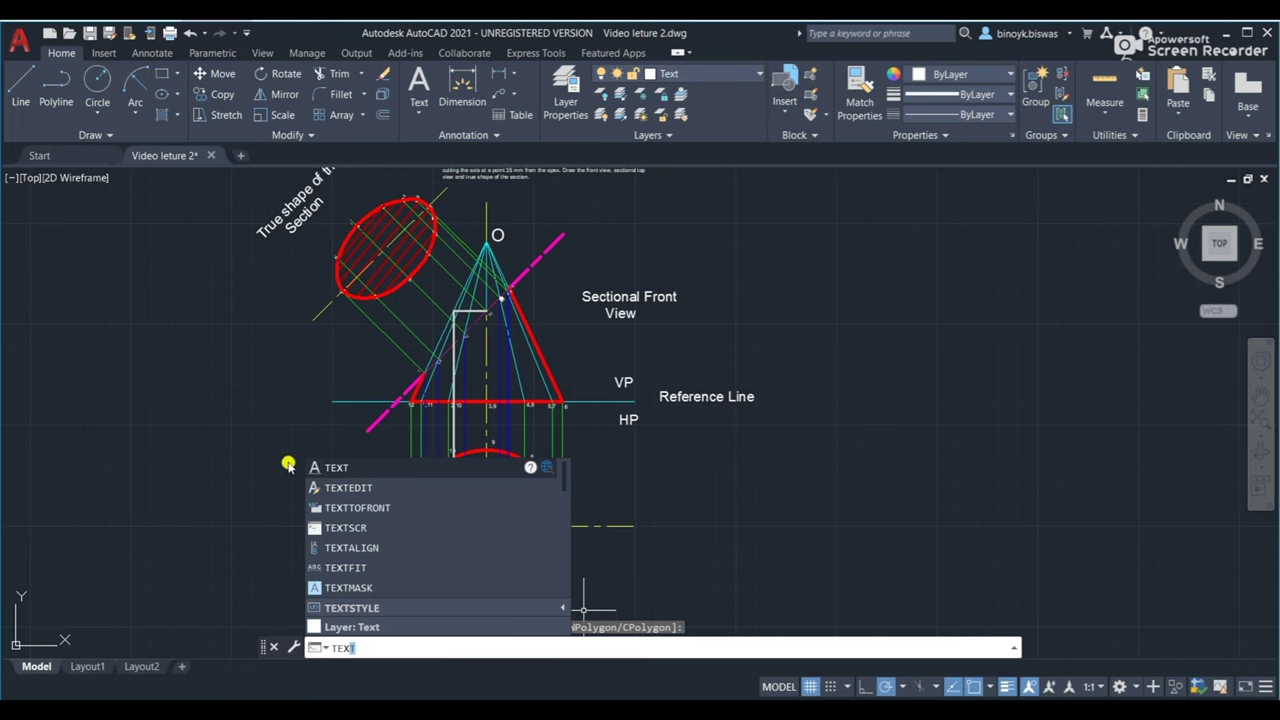
left_click(356, 467)
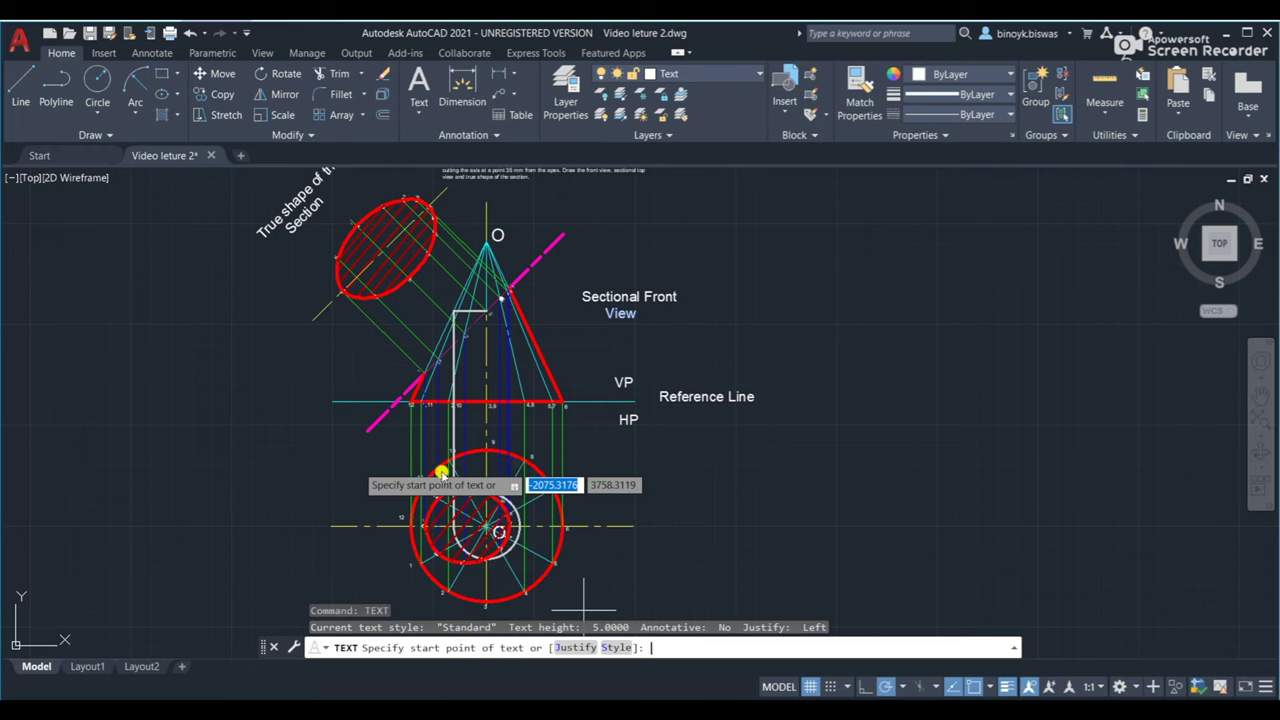
left_click(626, 507)
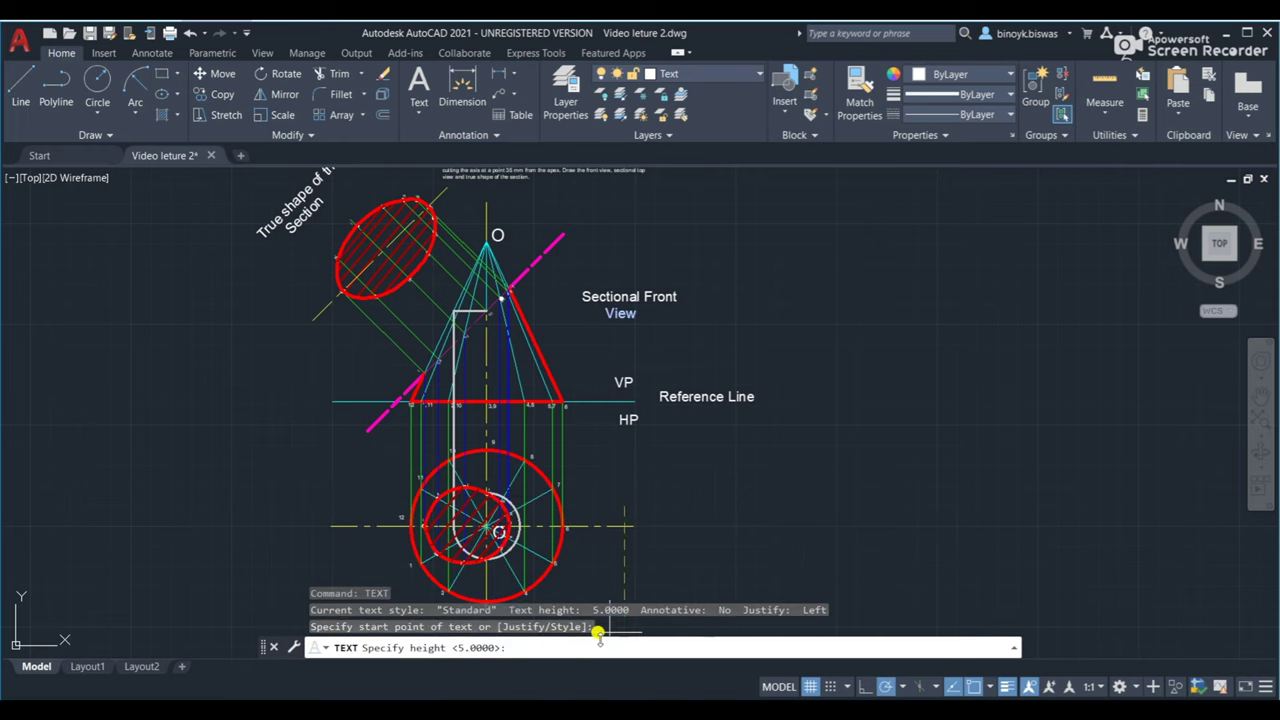
key("Return")
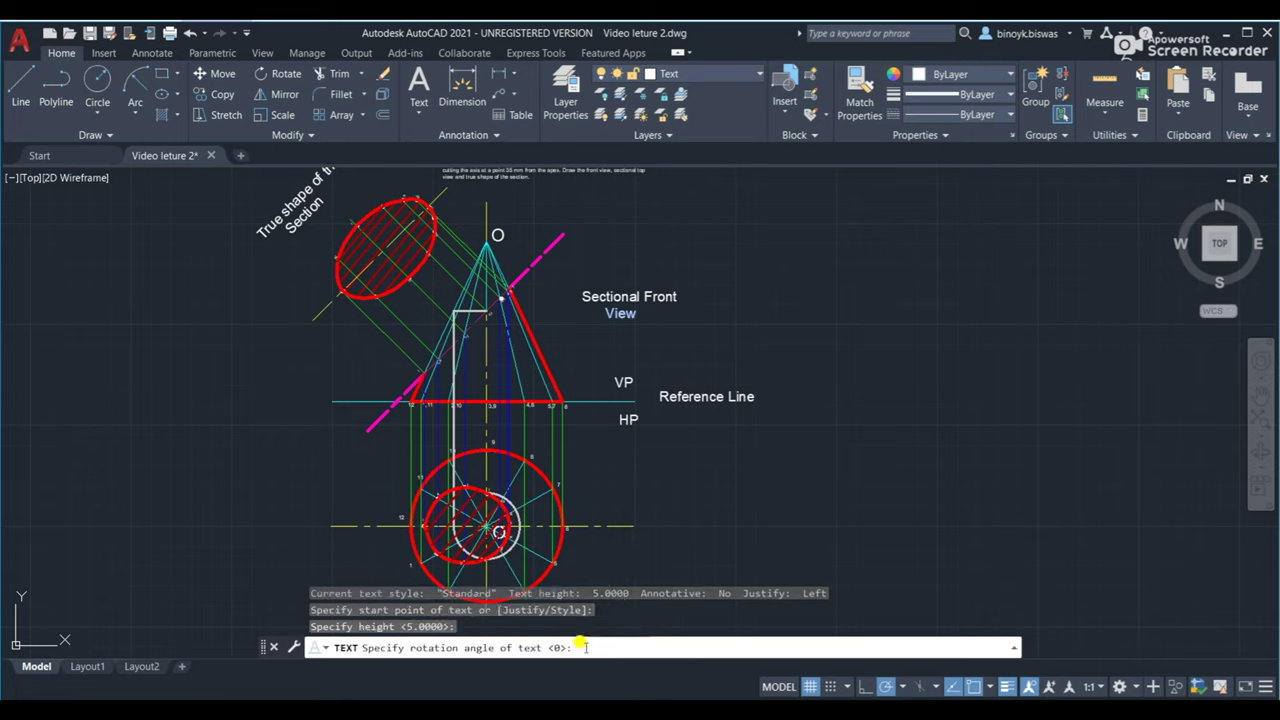
key("Return")
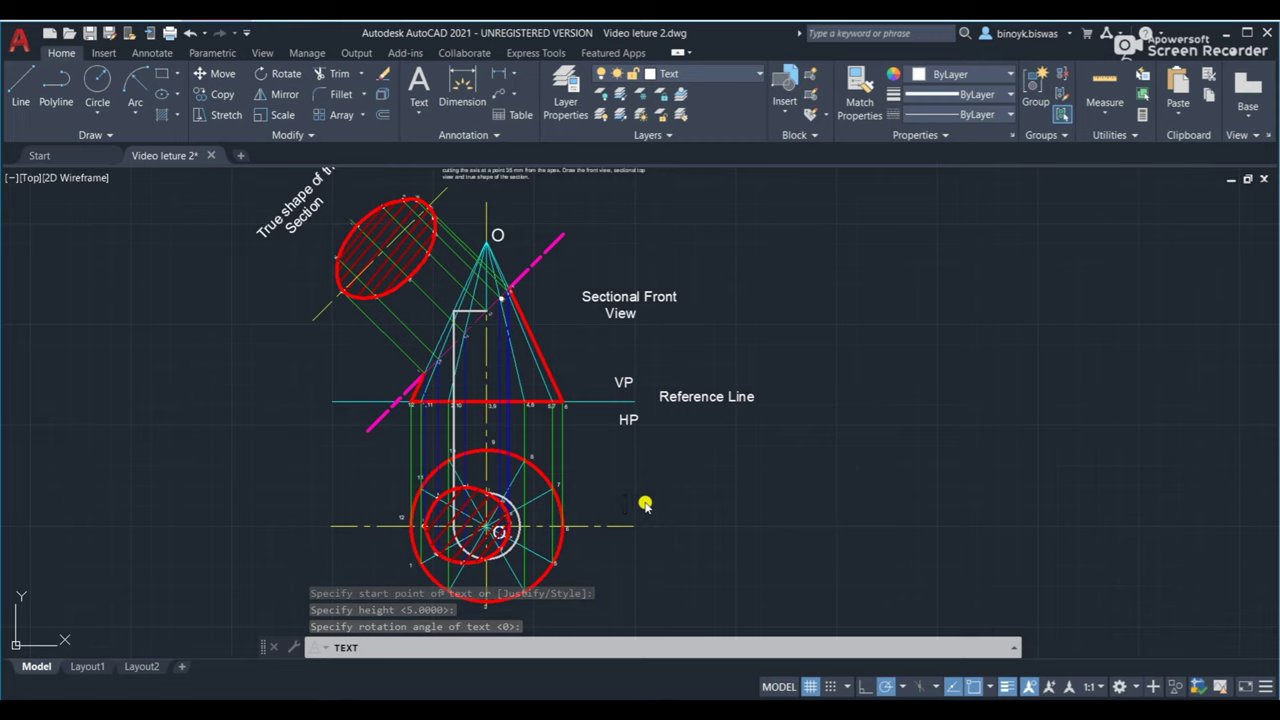
middle_click_drag(644, 497, 651, 357)
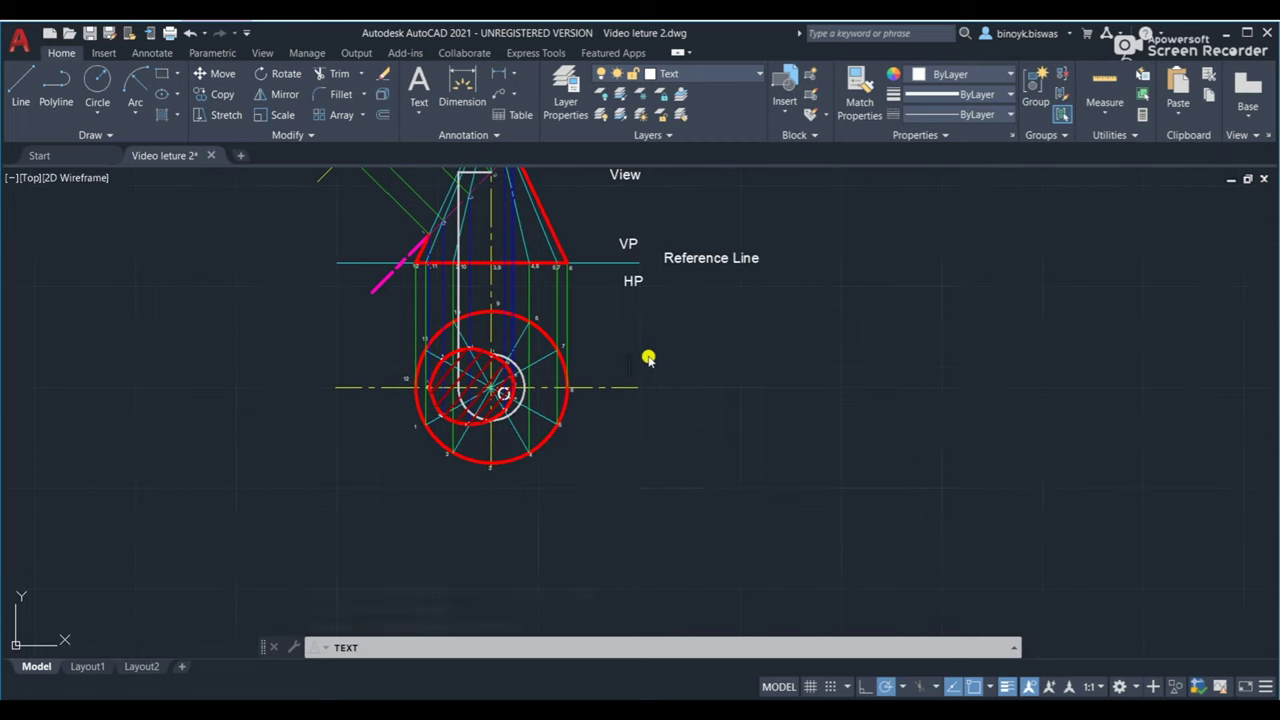
Type the two-line label 'Sectional Top' / 'View', correcting its capitalisation.
type("Se")
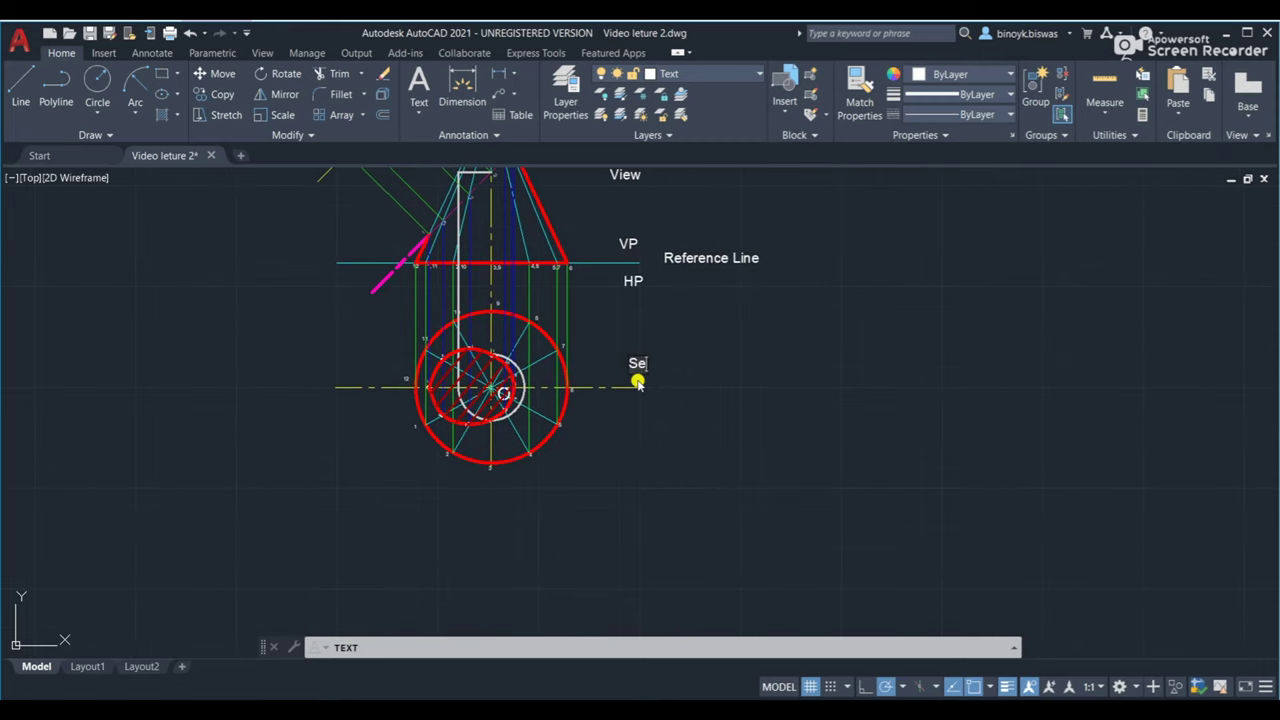
type("ctional t")
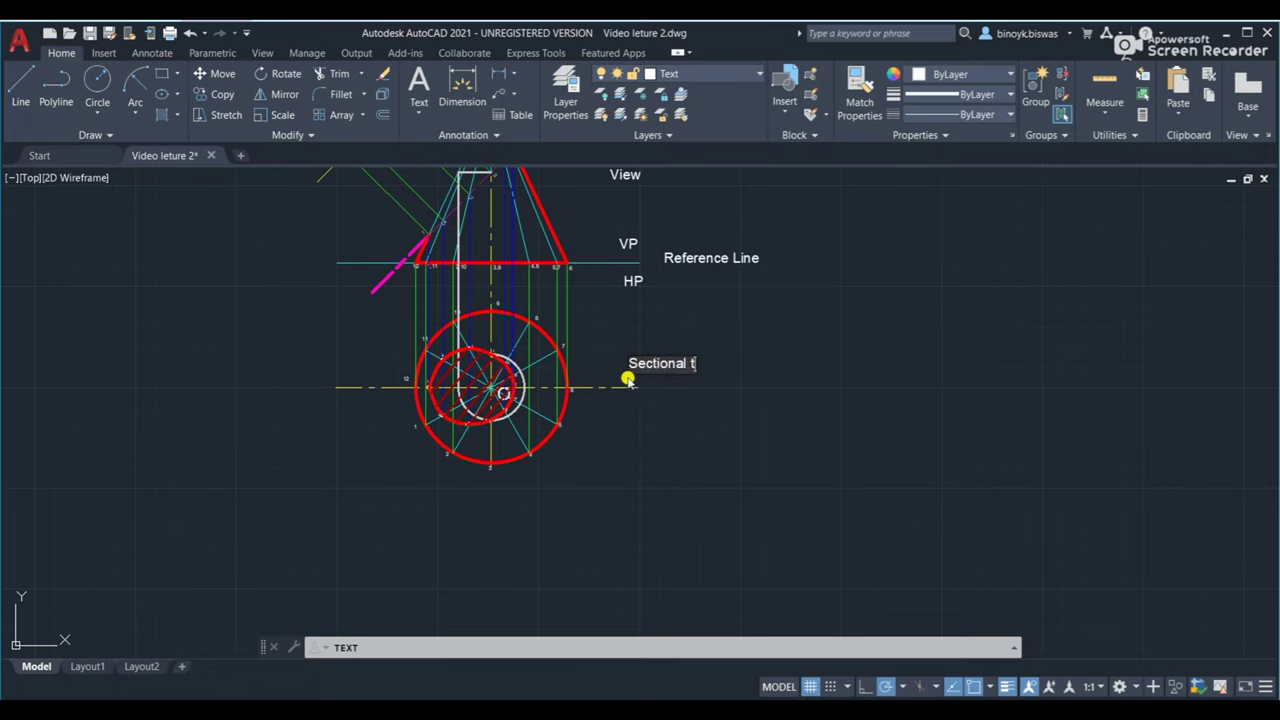
type("op")
key("BackSpace")
key("BackSpace")
key("BackSpace")
type("Top V")
key("BackSpace")
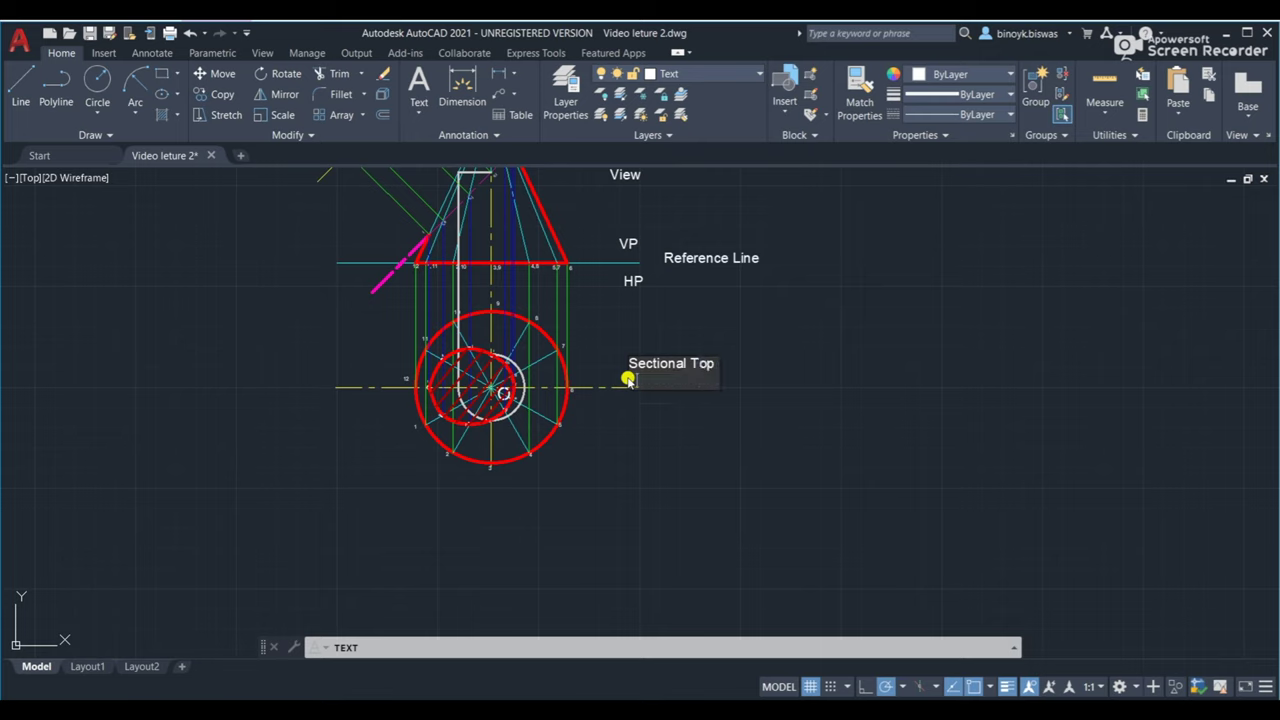
type("View")
key("Return")
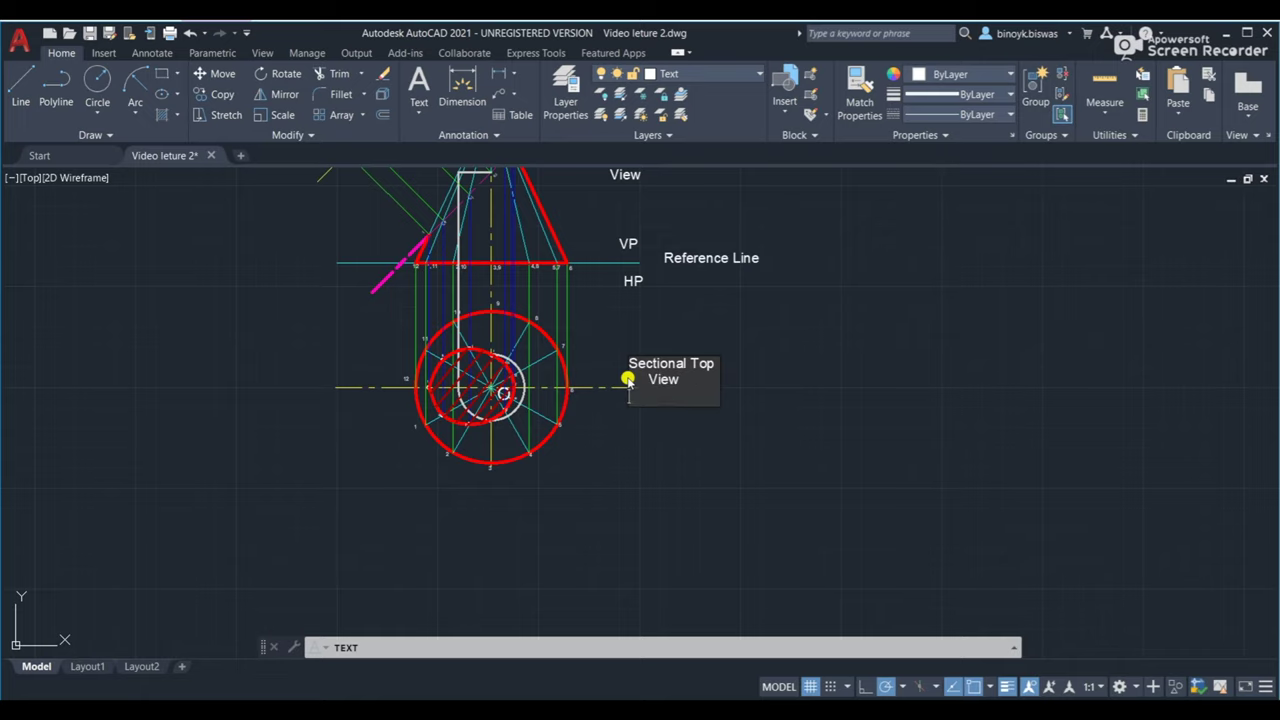
mouse_move(640, 340)
middle_mouse_down()
mouse_move(604, 538)
mouse_move(613, 512)
middle_mouse_up()
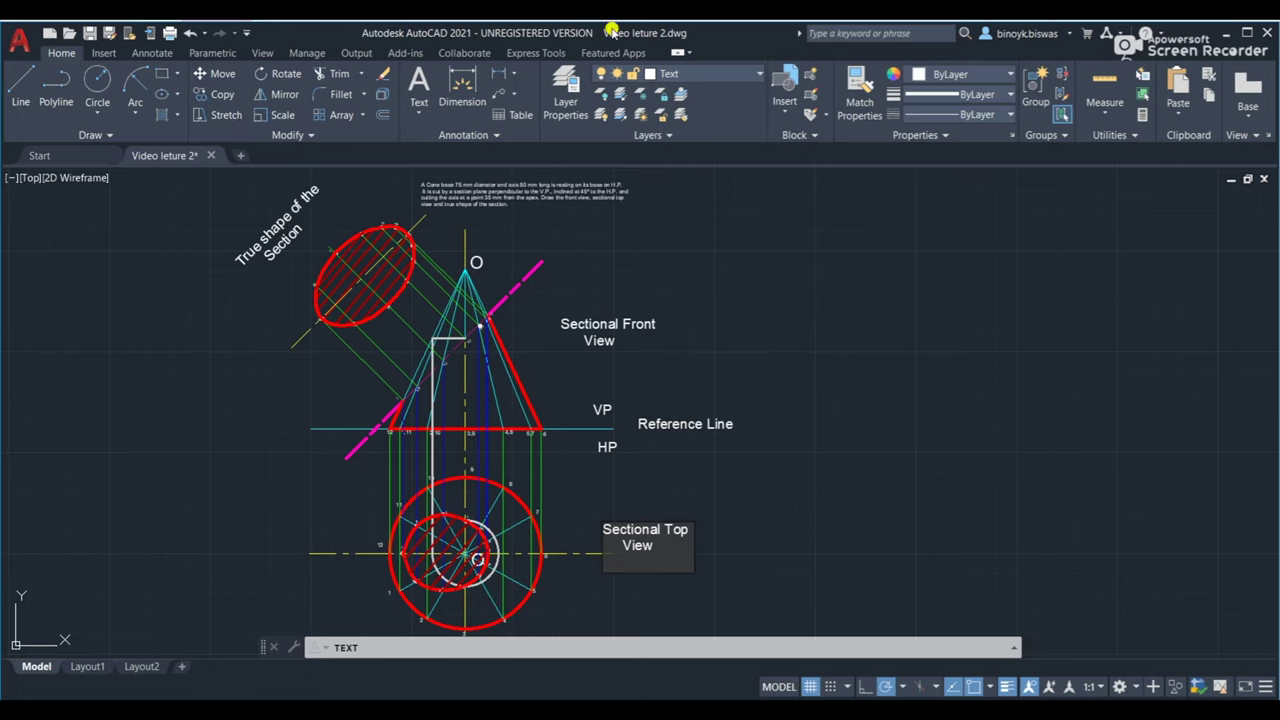
Close the Sectional Top View label and browse the LE command suggestions before dismissing them.
key("Escape")
left_click(427, 647)
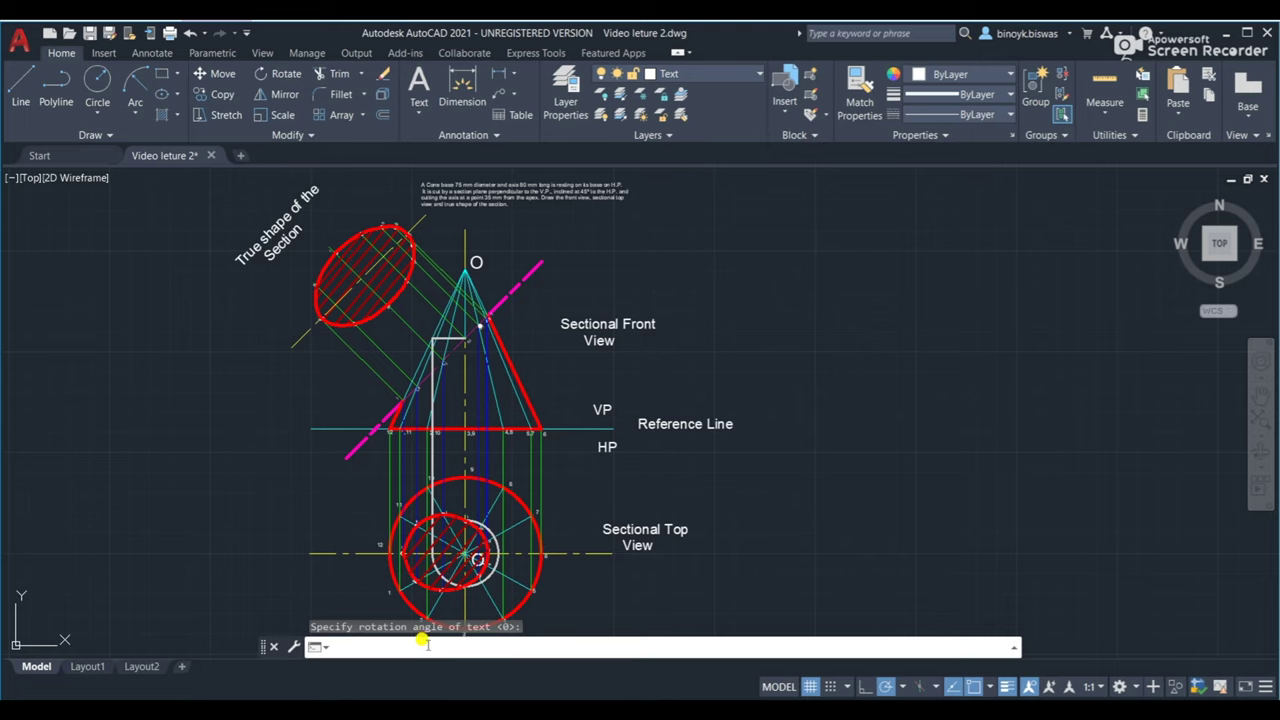
type("LE")
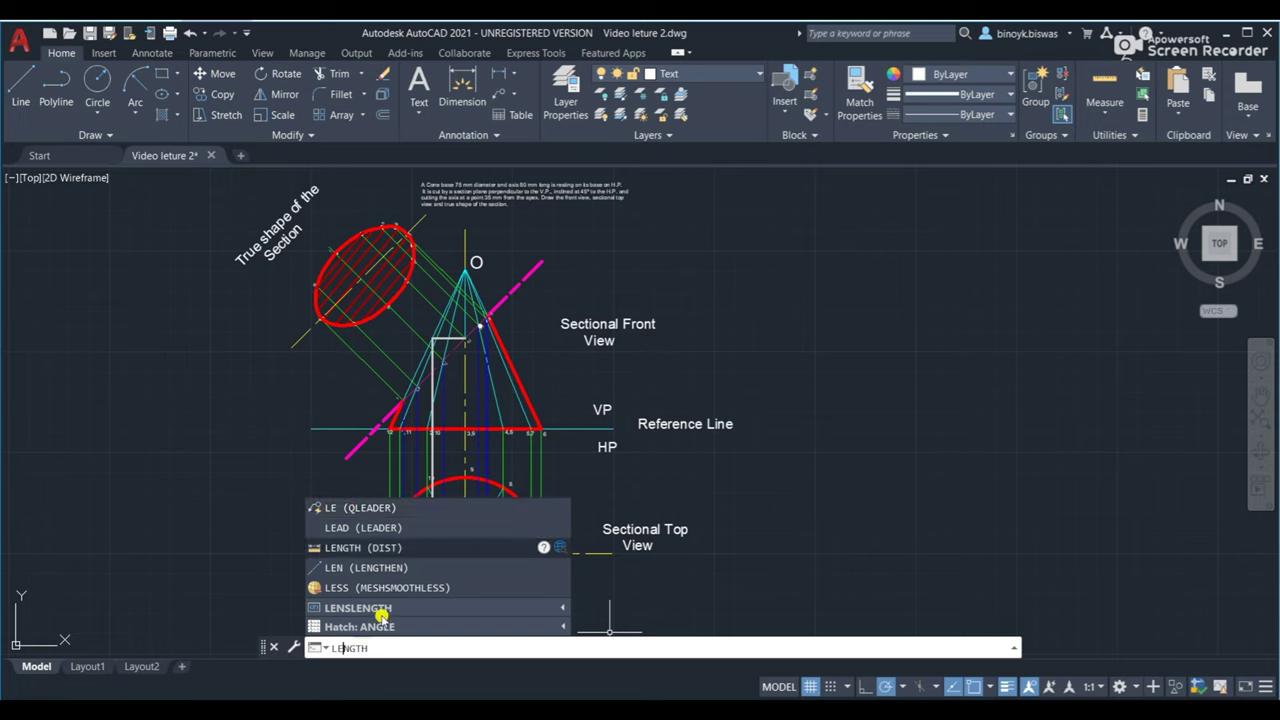
key("Up")
key("Up")
key("Down")
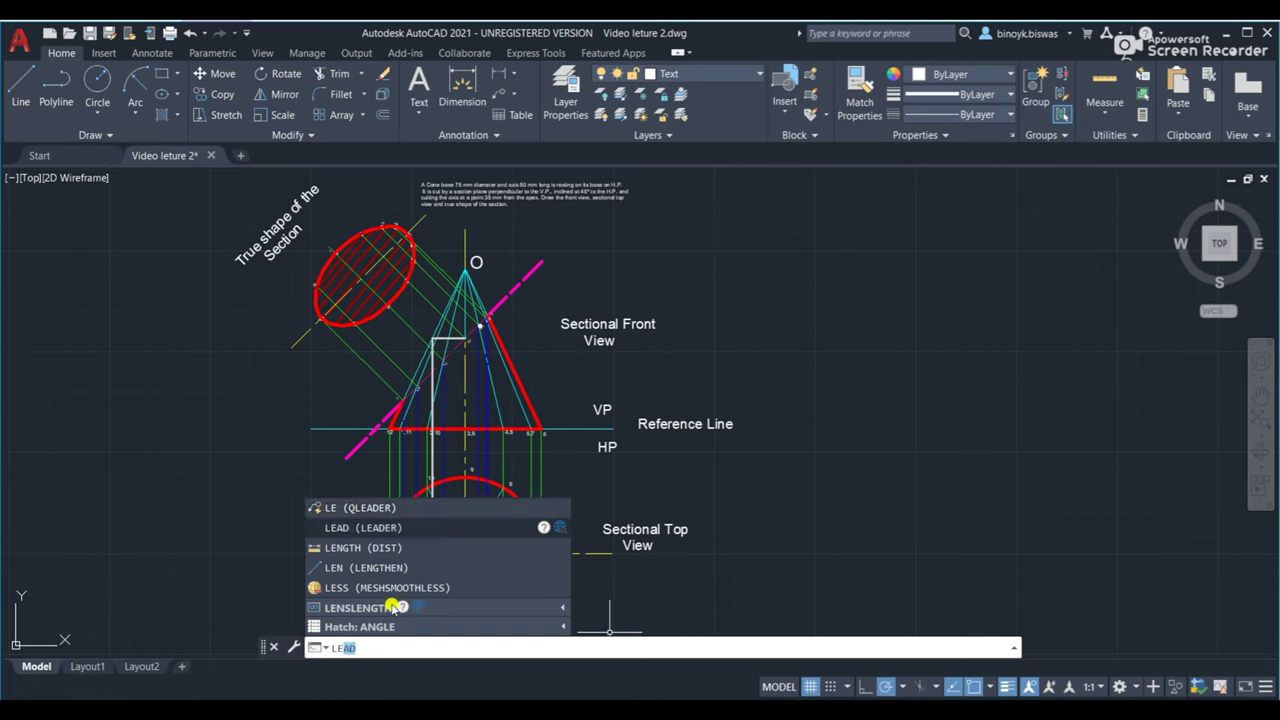
left_click(755, 608)
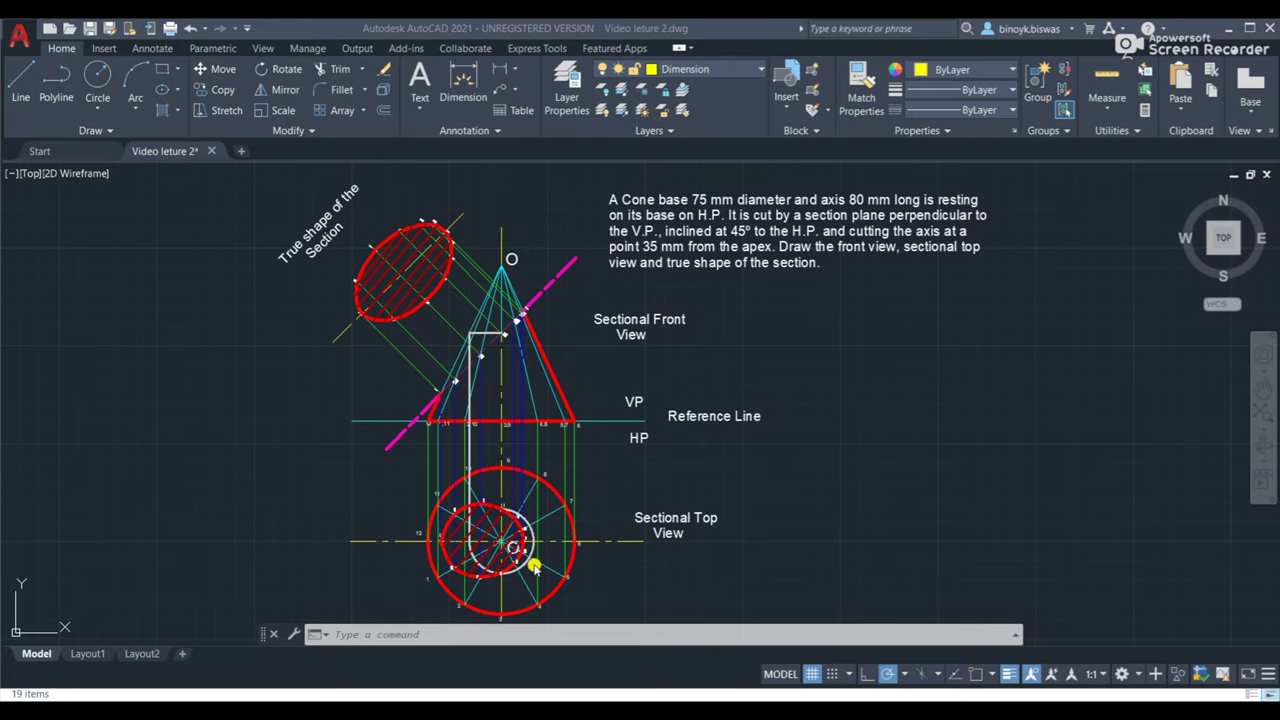
left_click(420, 632)
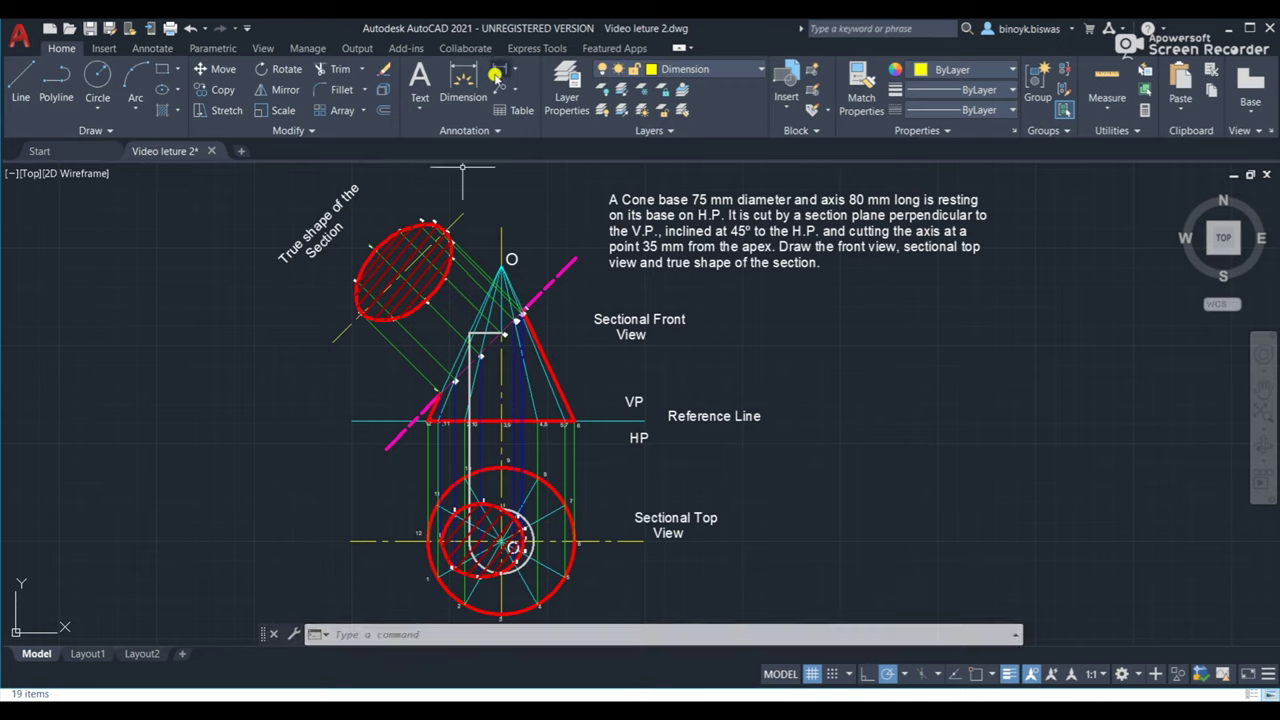
left_click(400, 633)
type("D")
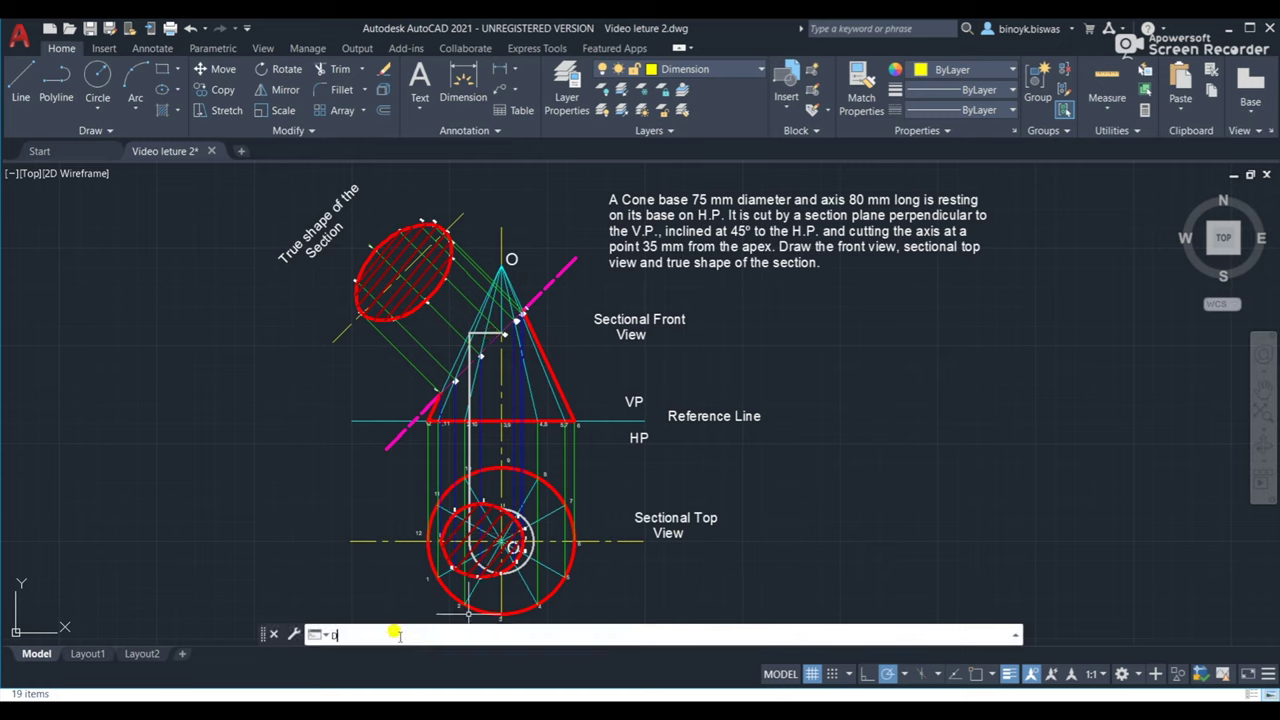
type("IM")
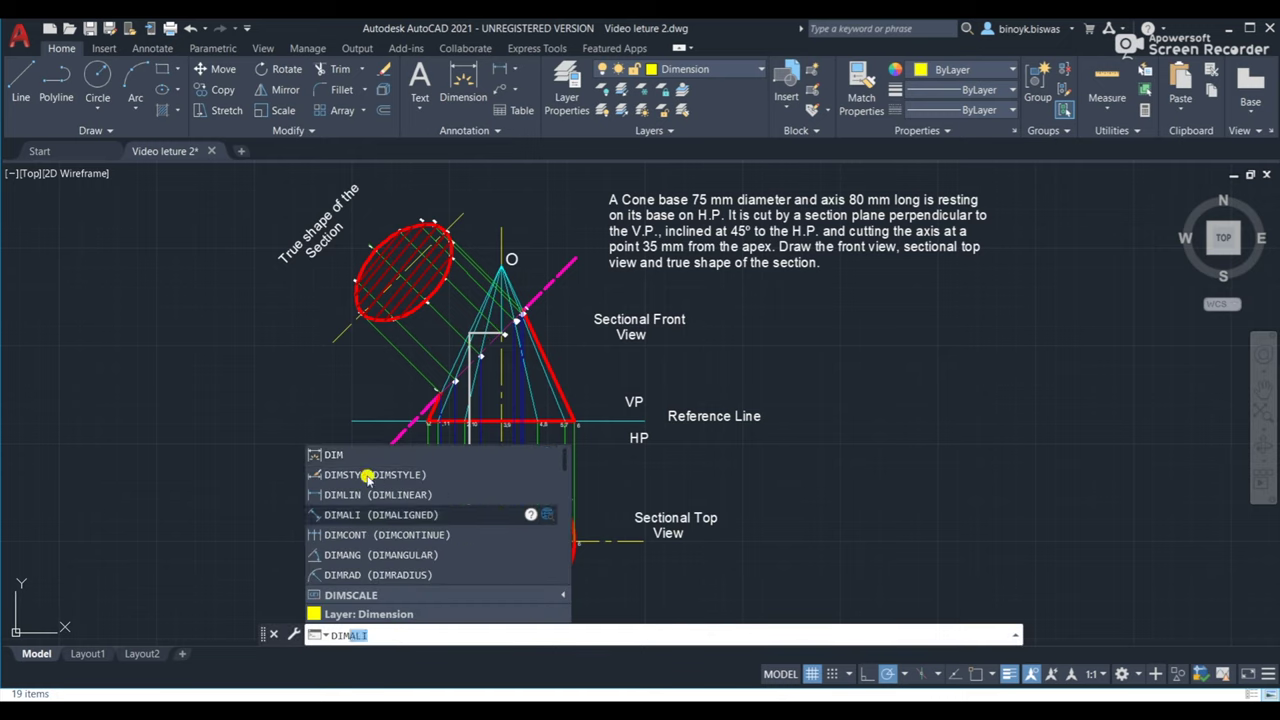
key("Return")
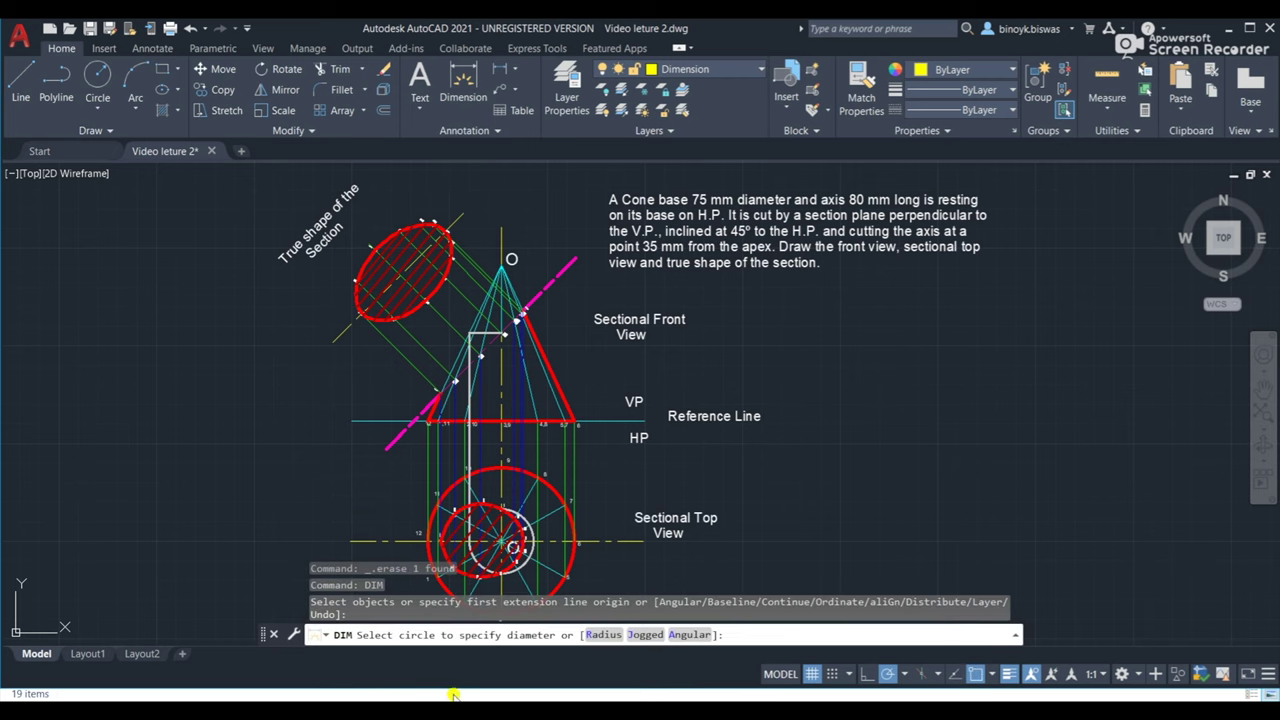
left_click(516, 70)
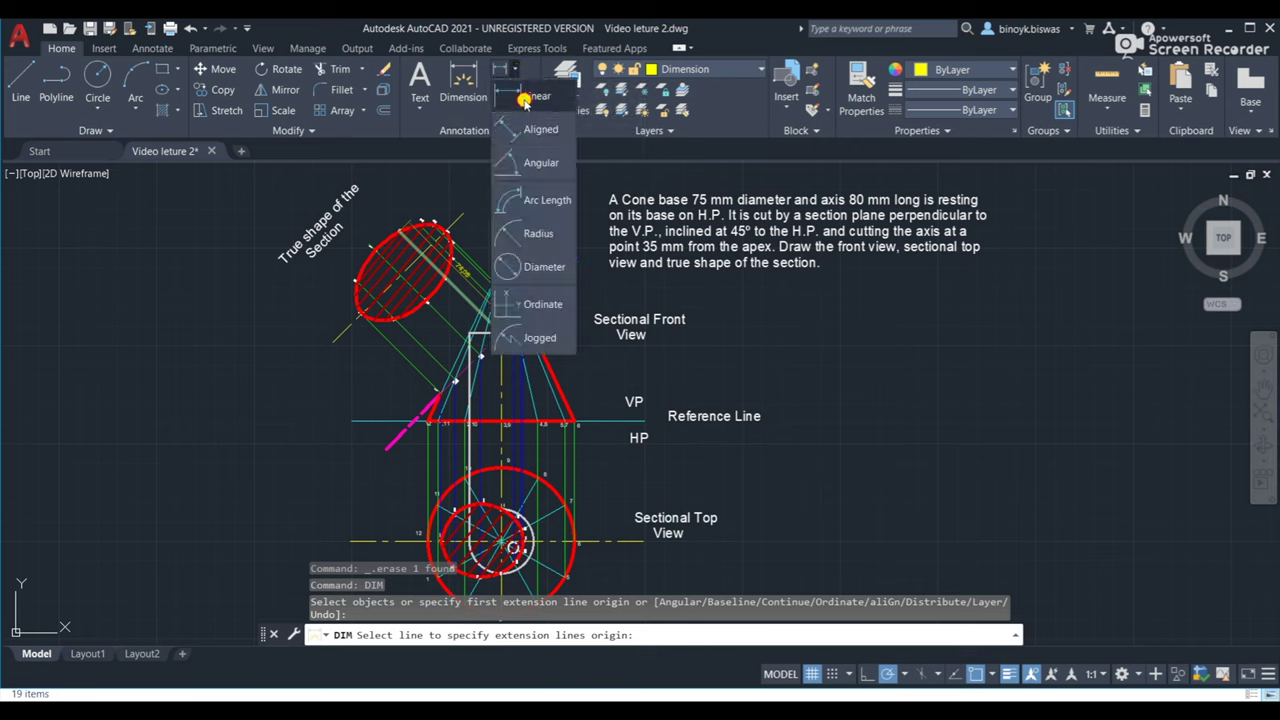
left_click(530, 96)
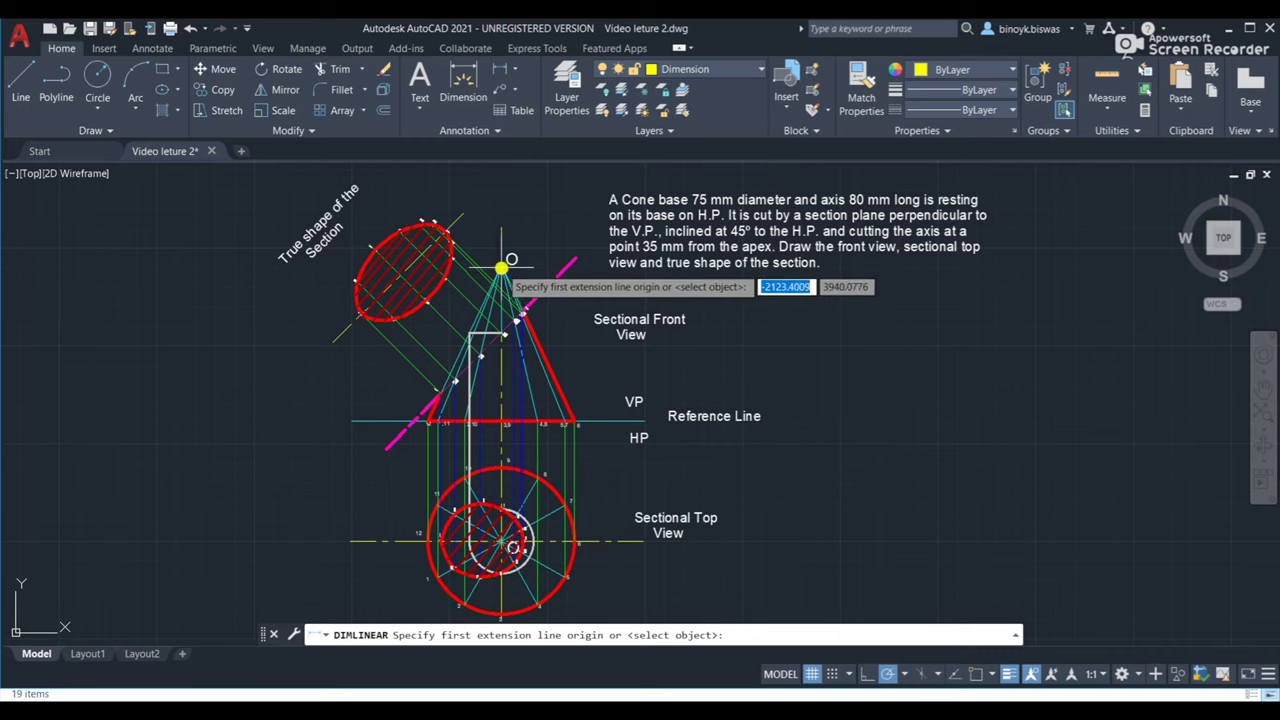
left_click(501, 268)
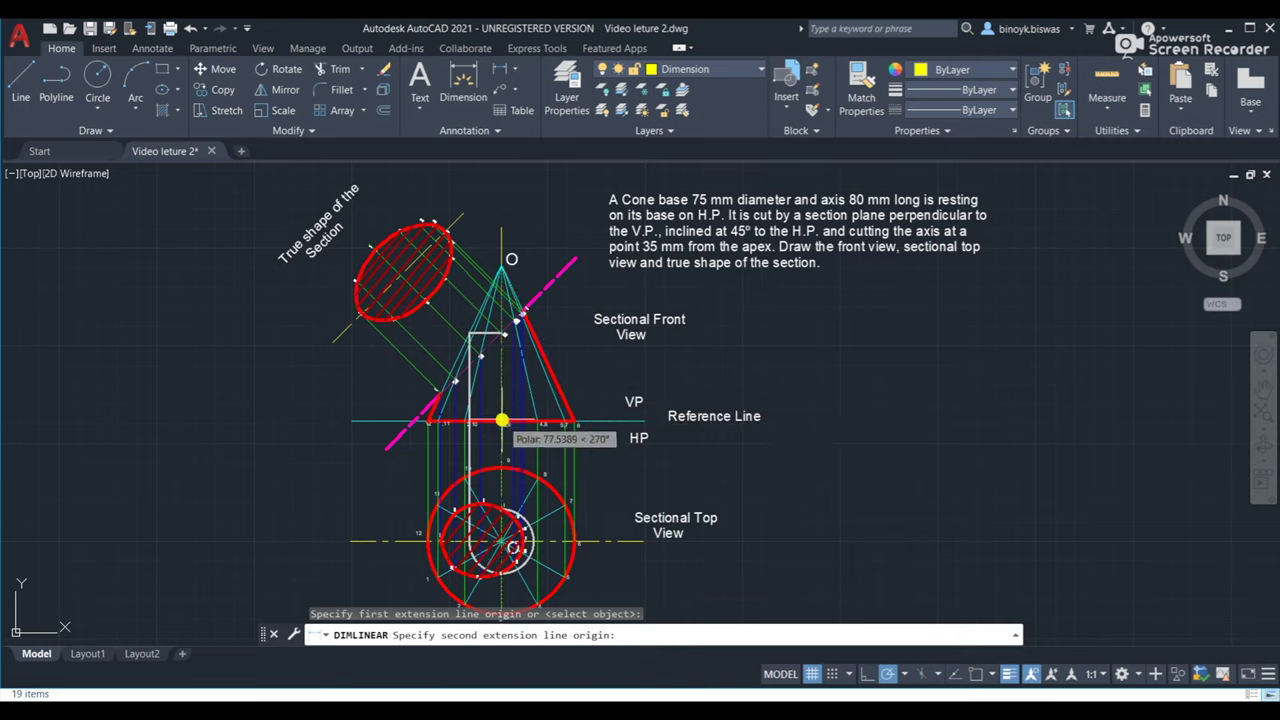
left_click(501, 424)
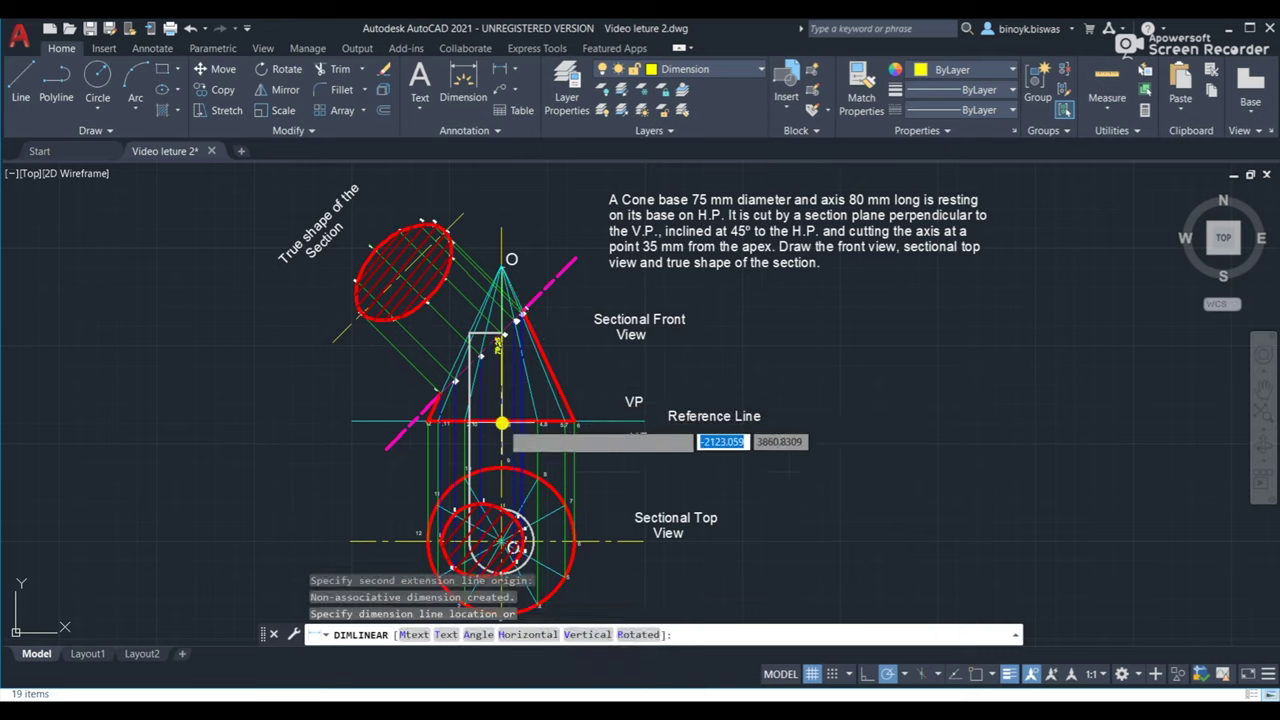
left_click(590, 394)
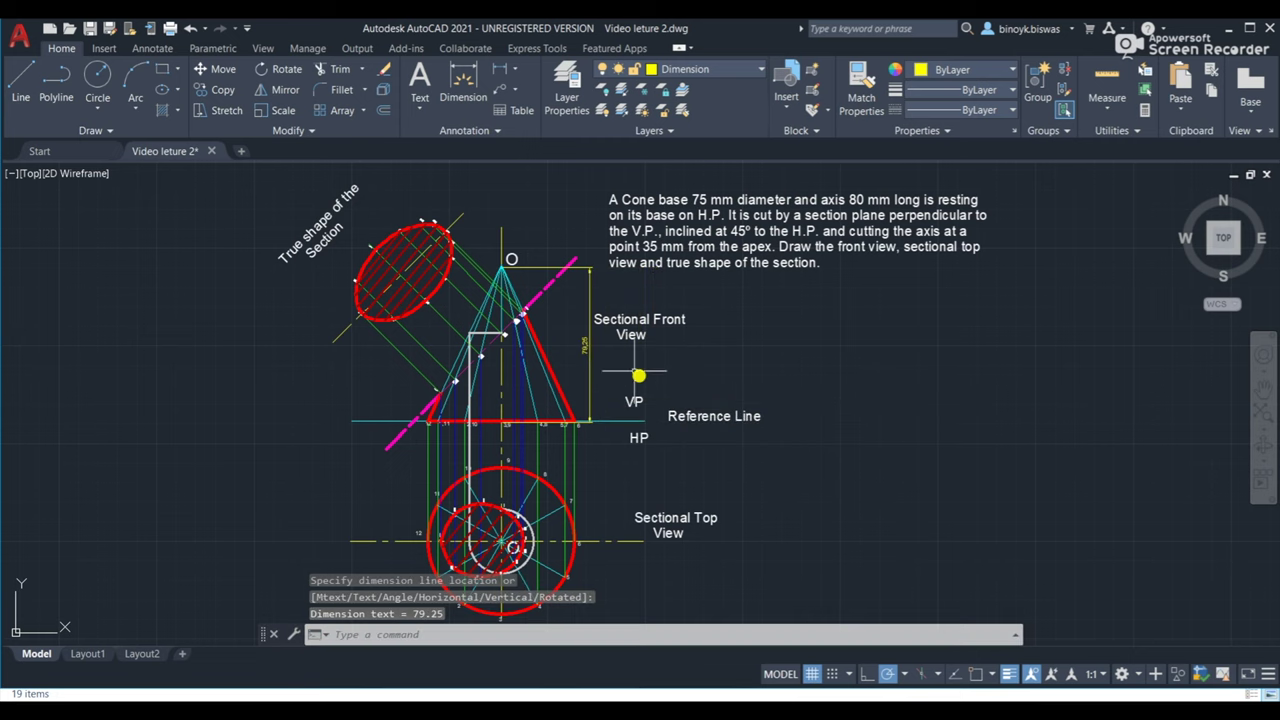
scroll(598, 350, "up", 3)
scroll(548, 330, "up", 2)
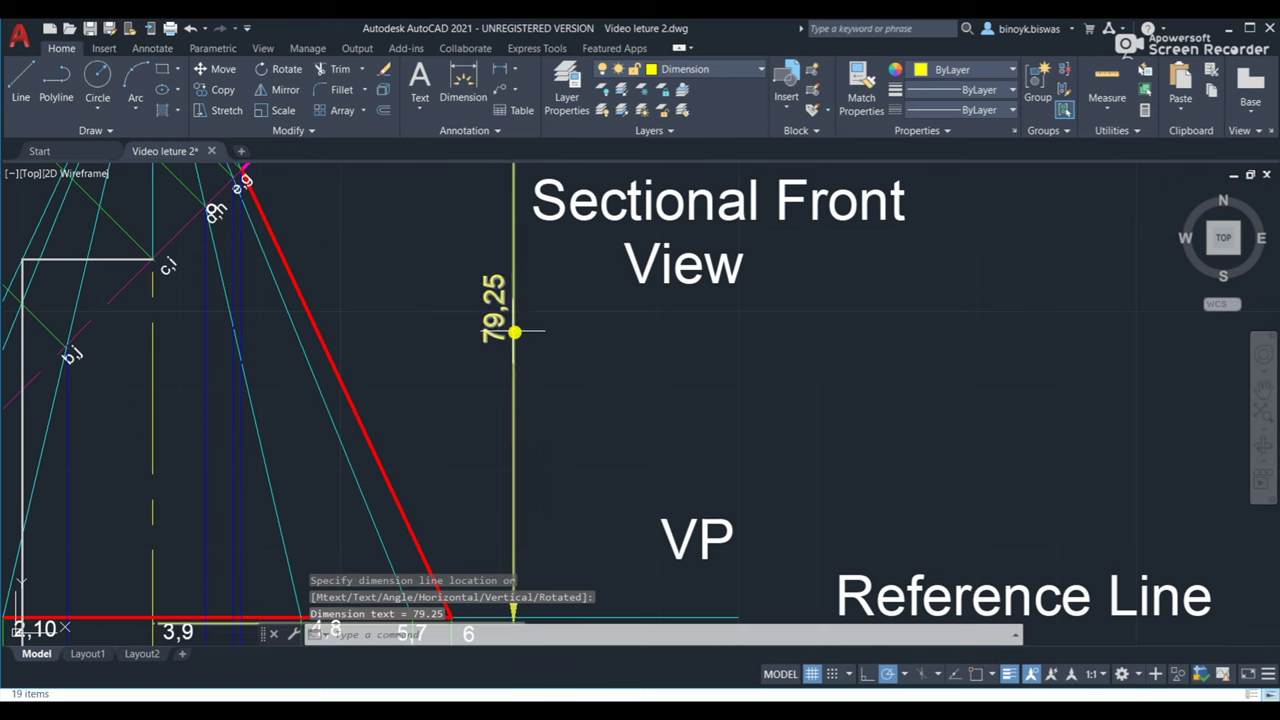
scroll(540, 305, "down", 2)
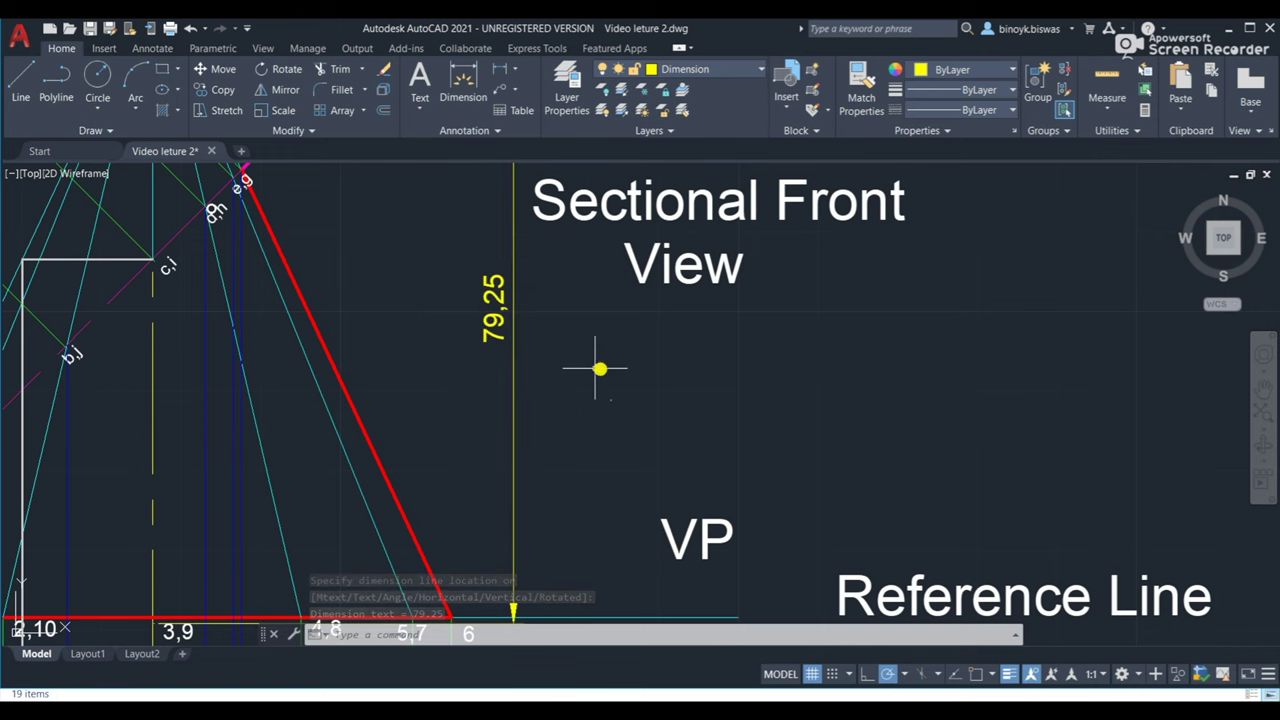
scroll(548, 361, "down", 2)
scroll(548, 361, "down", 4)
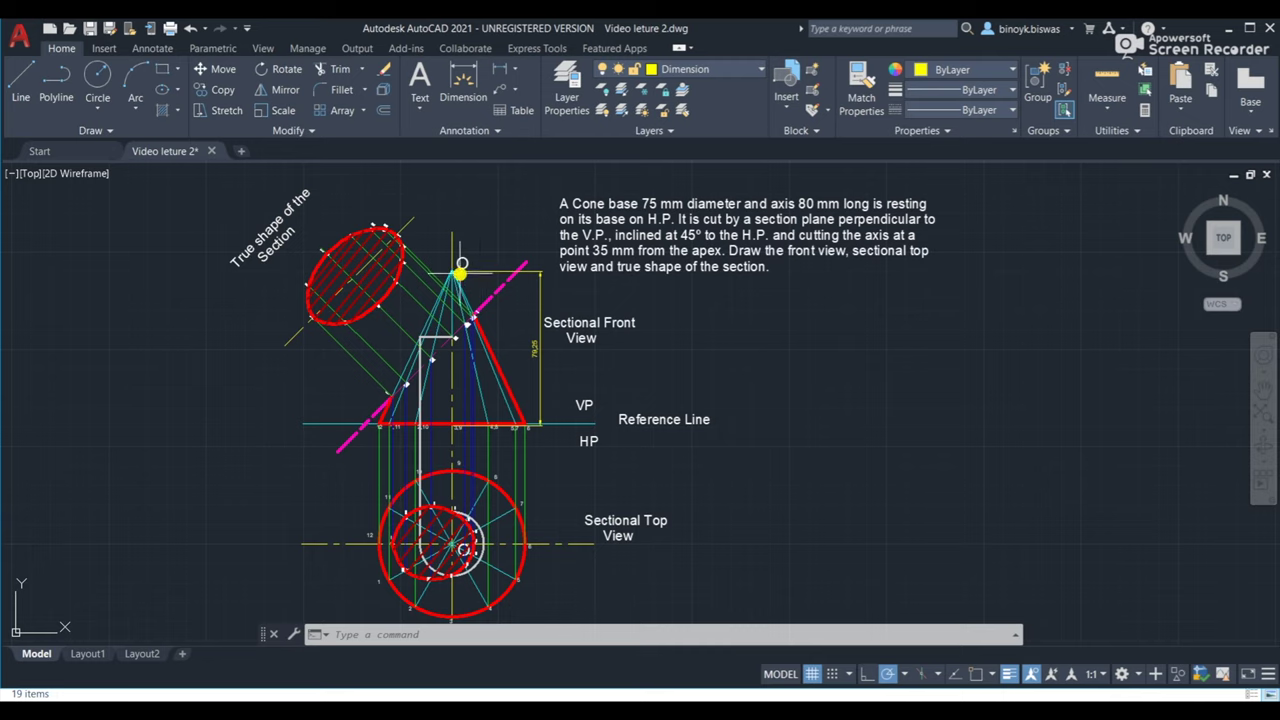
left_click(539, 352)
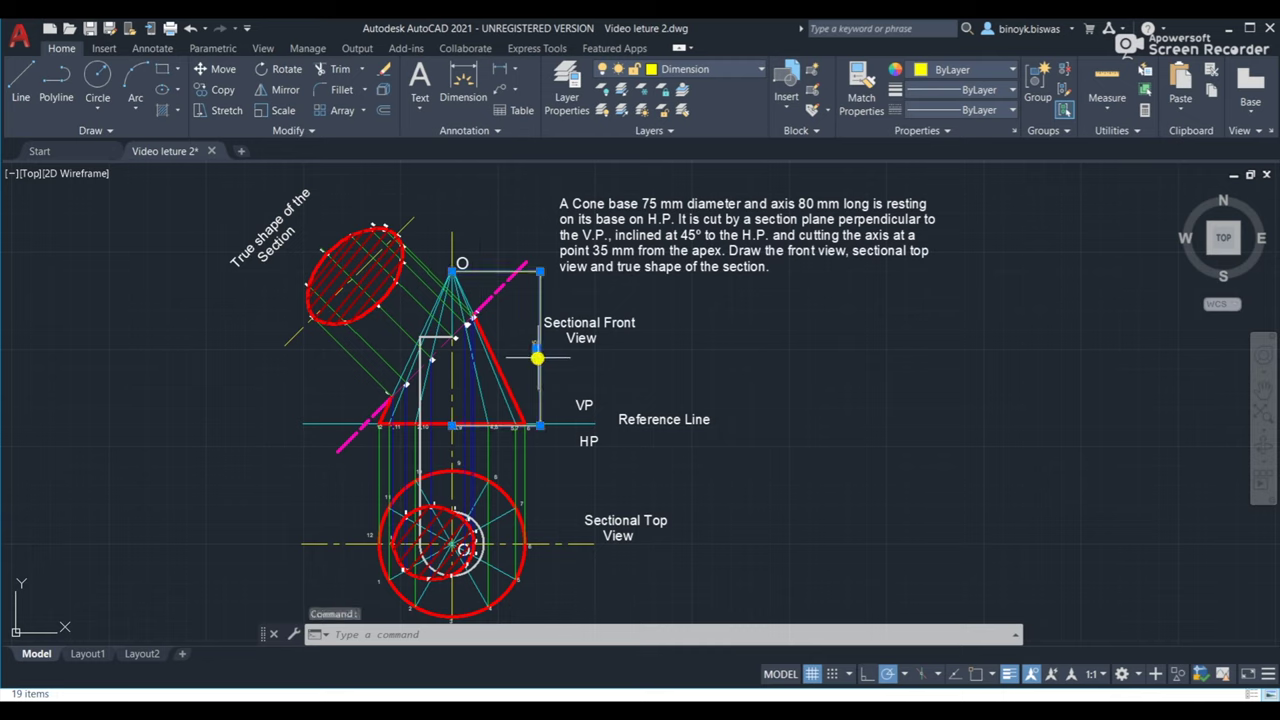
key("Delete")
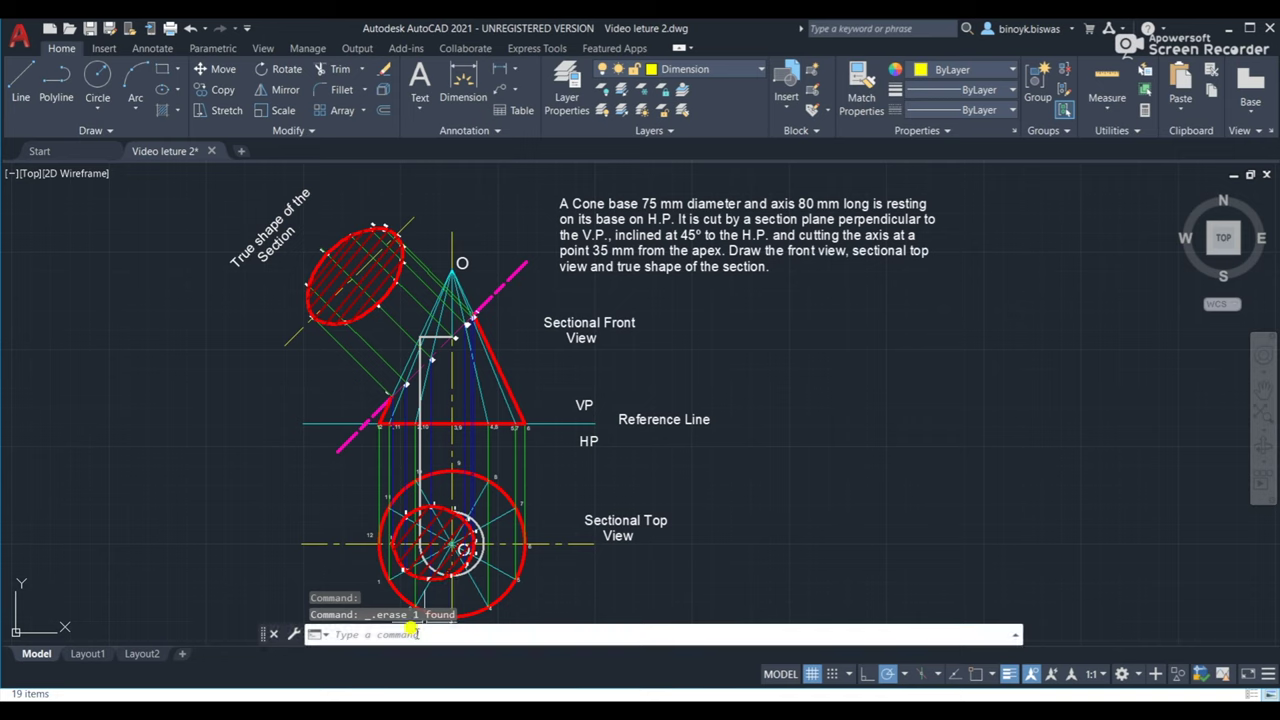
type("o")
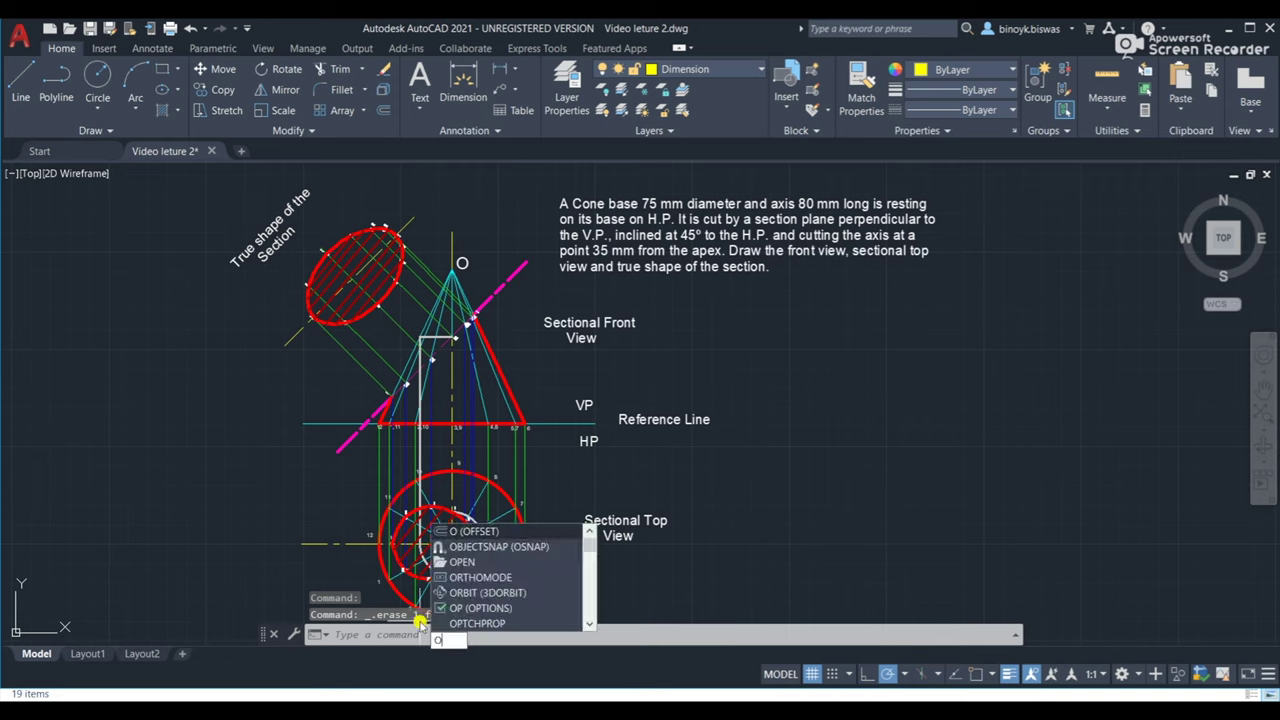
type("snap")
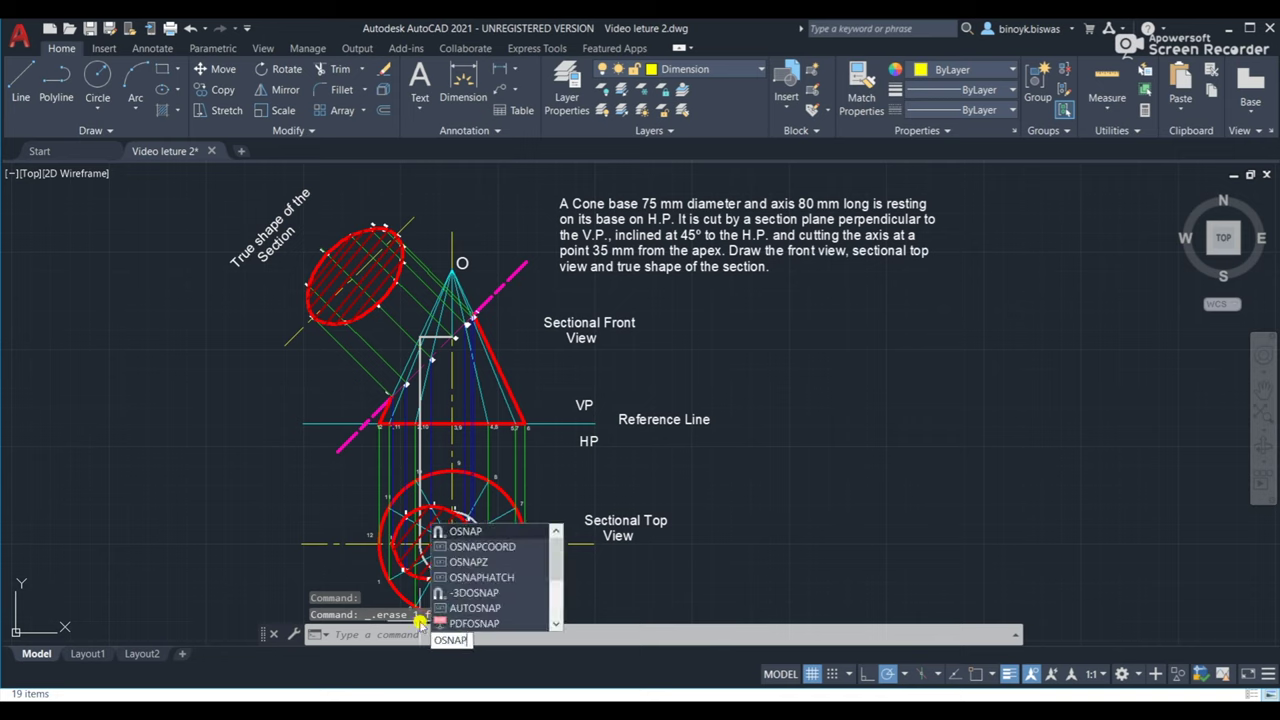
Enable Endpoint and Center object snaps in Drafting Settings and confirm with OK.
key("Return")
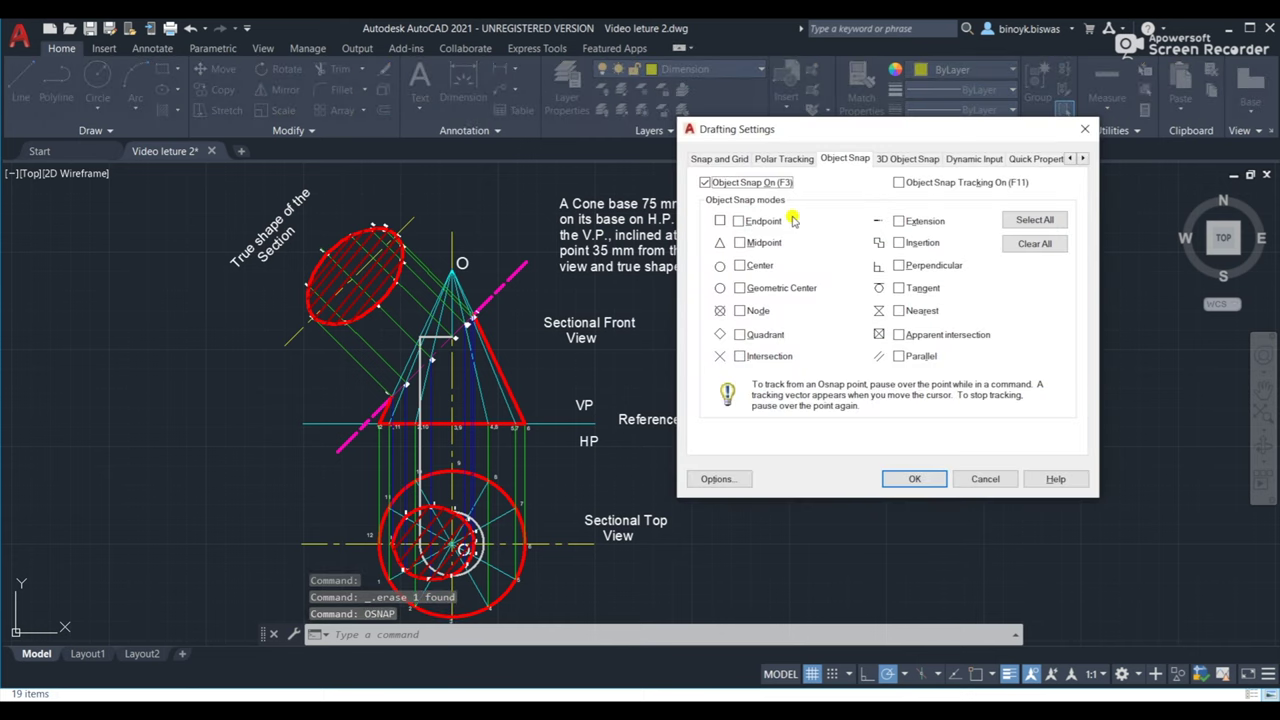
left_click(741, 221)
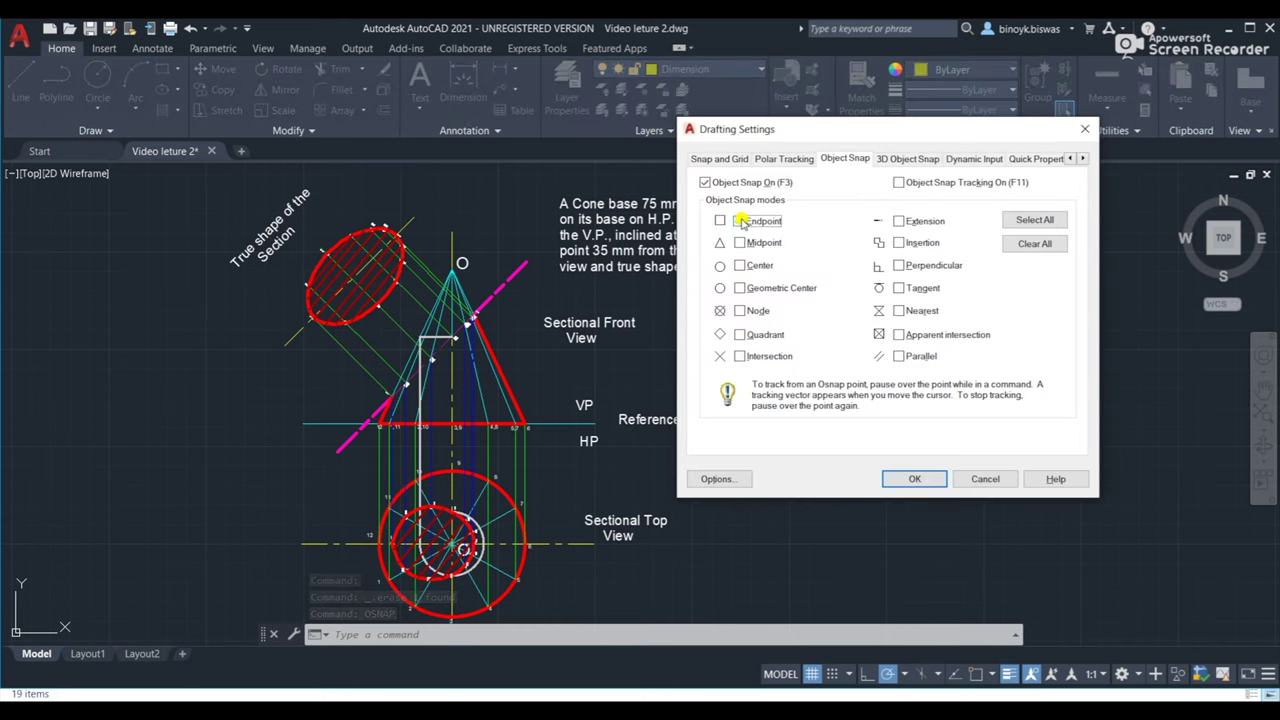
left_click(740, 221)
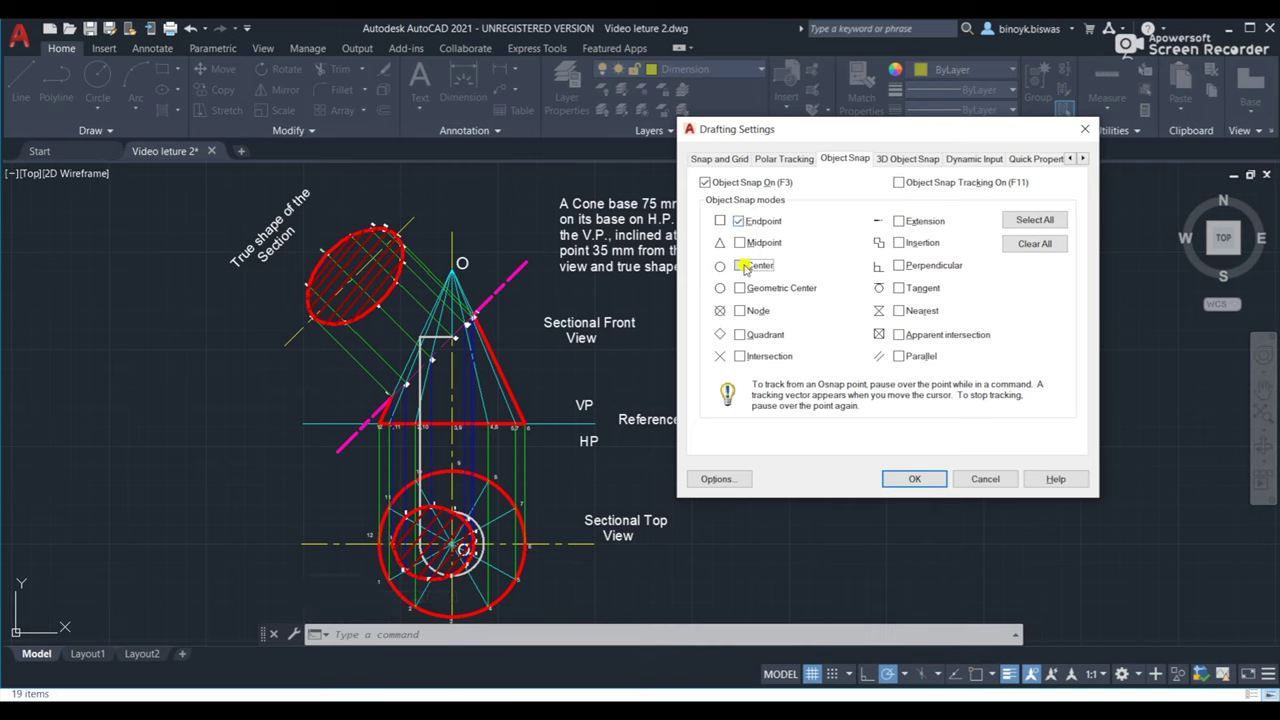
left_click(741, 266)
left_click(914, 479)
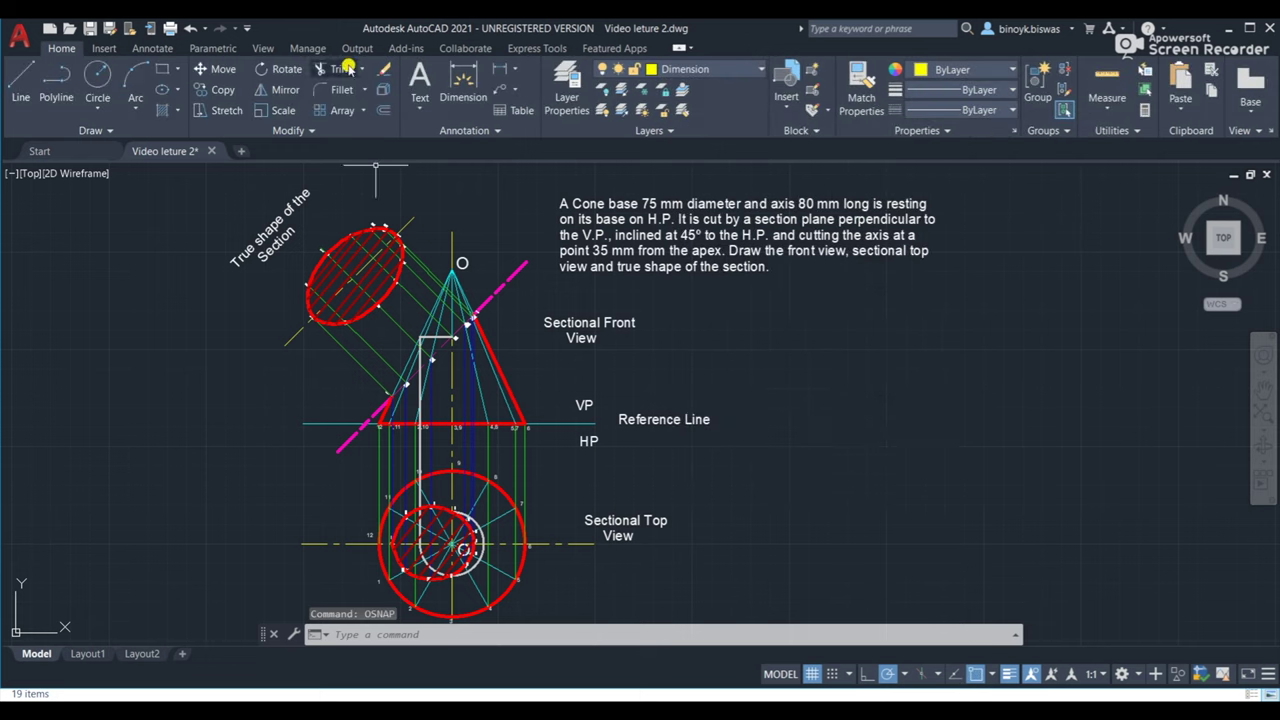
Draw a linear height dimension from the cone apex to the axis foot, reading 79.48.
left_click(517, 75)
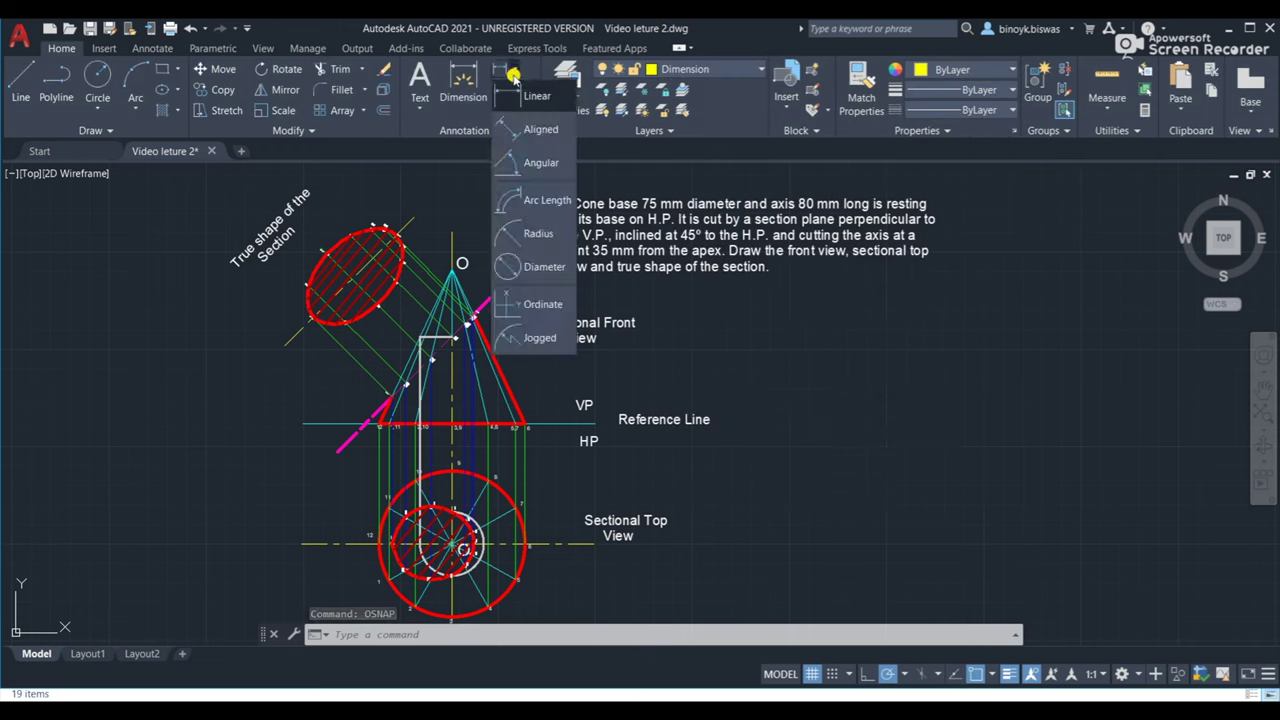
left_click(512, 92)
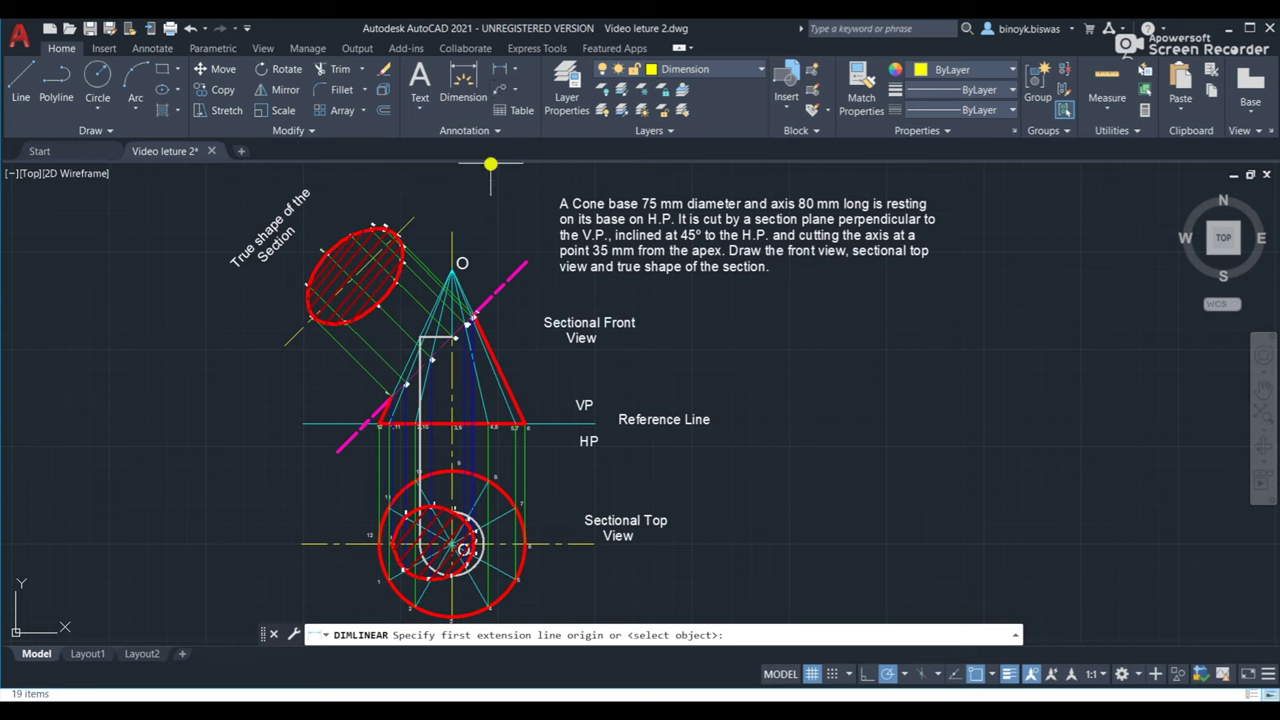
left_click(452, 270)
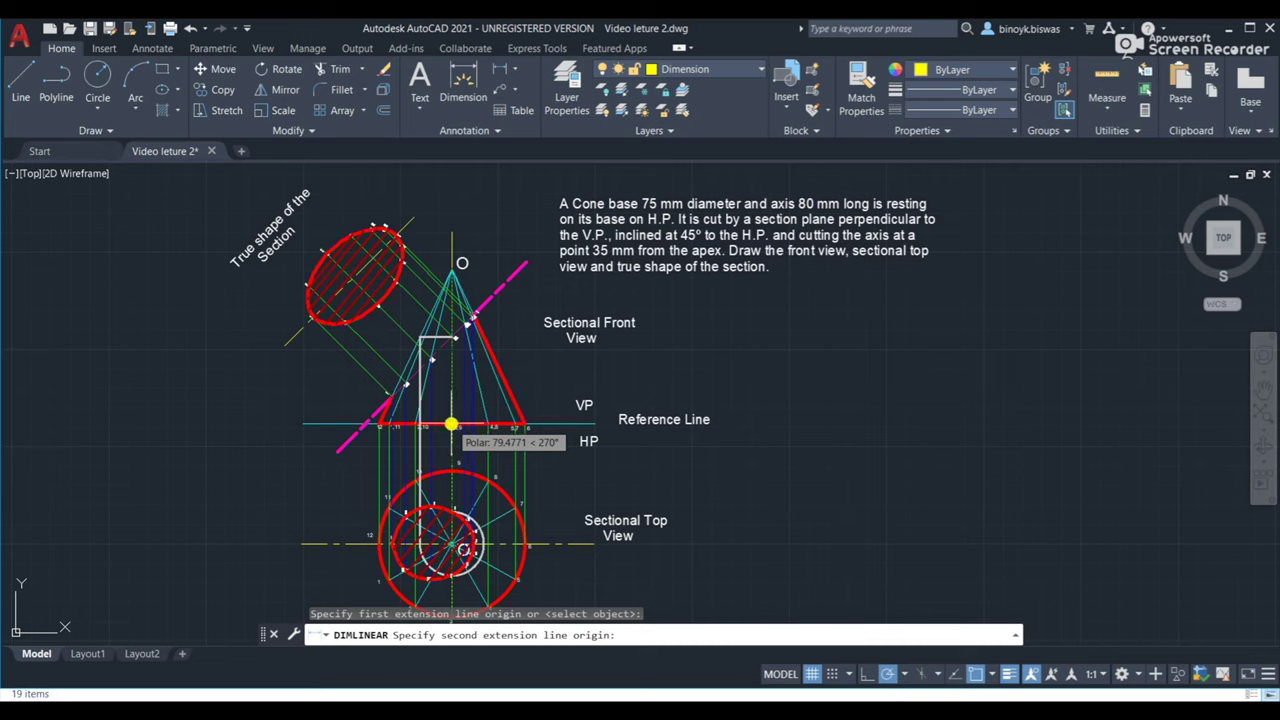
left_click(451, 425)
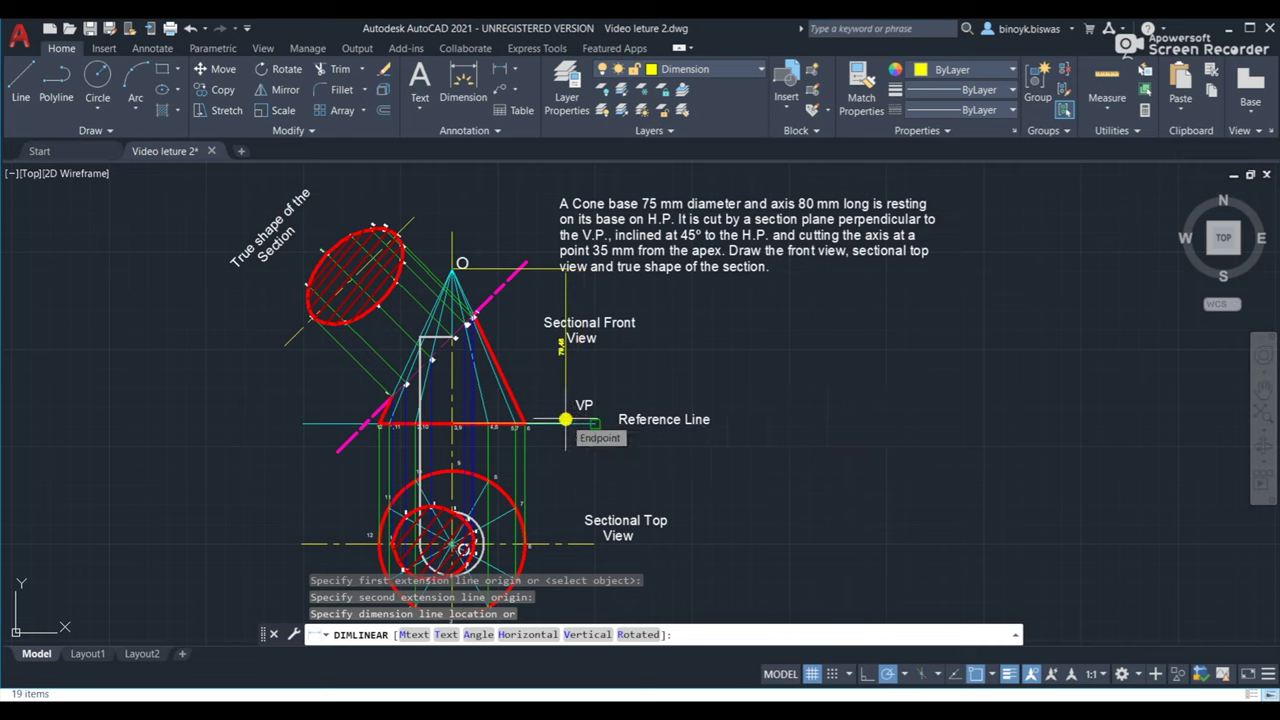
left_click(595, 420)
Select the 79.48 height dimension and delete it.
left_click(594, 379)
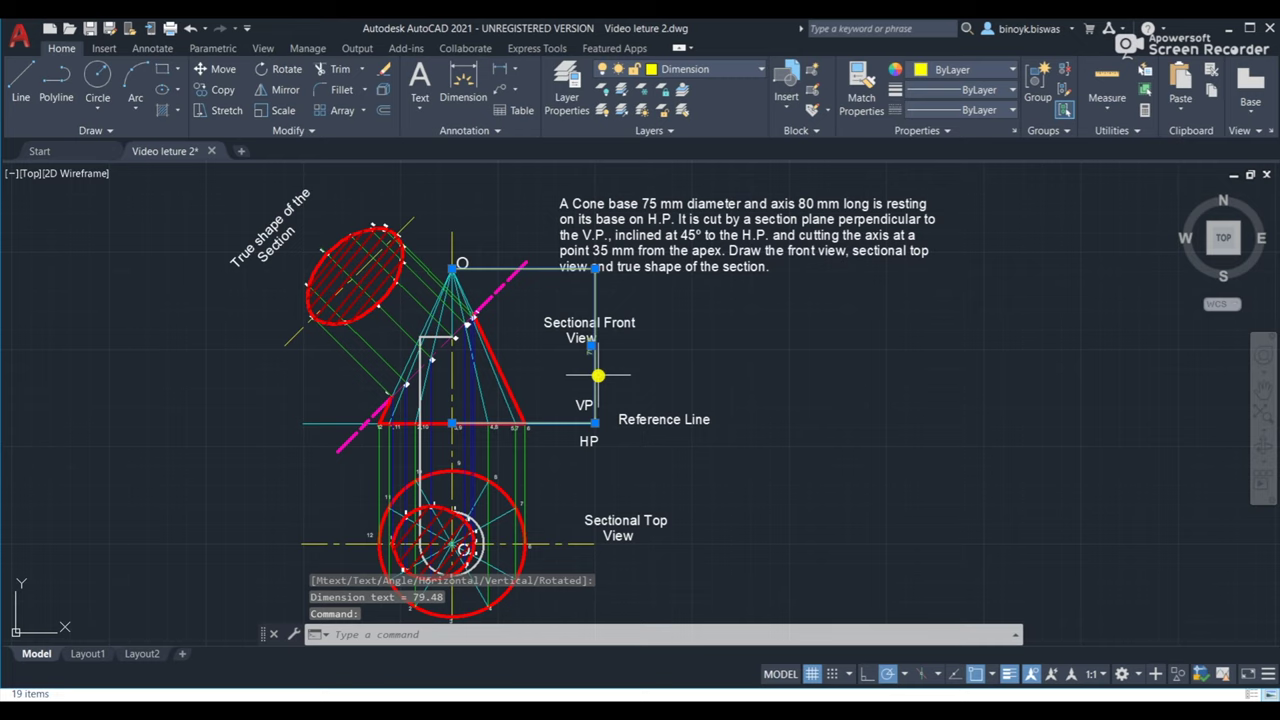
left_click(639, 361)
key("Escape")
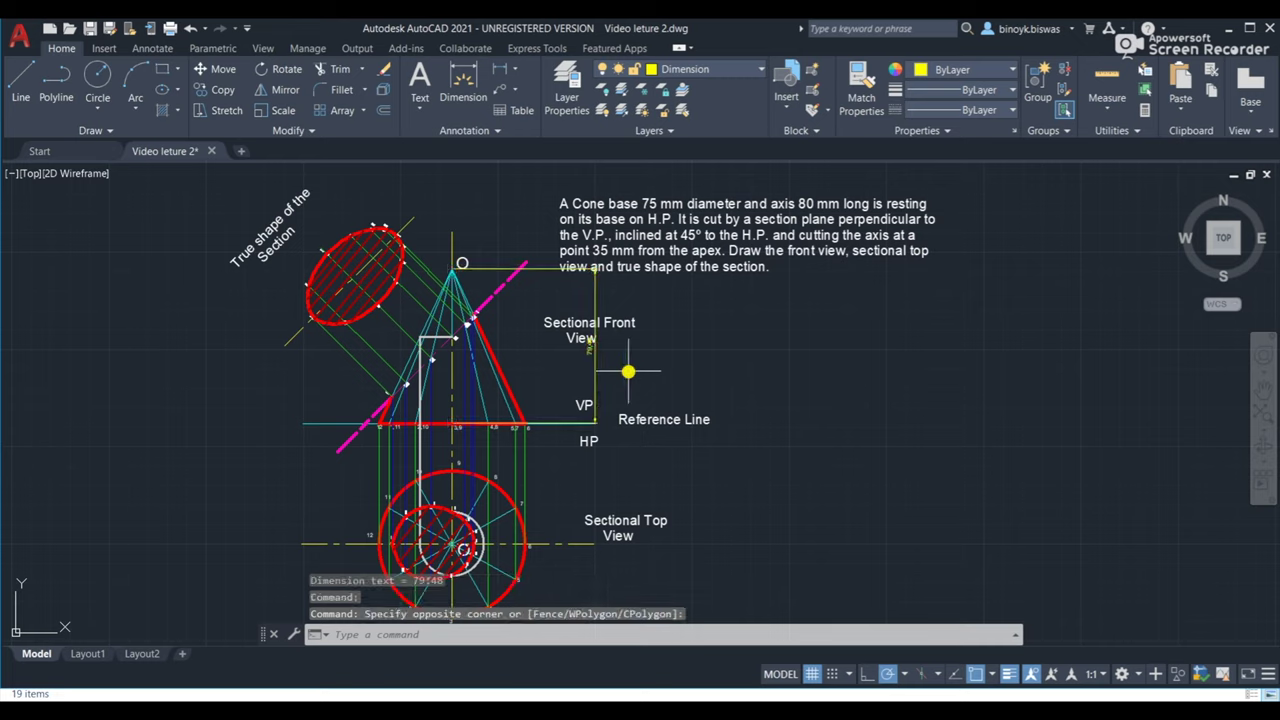
left_click(595, 386)
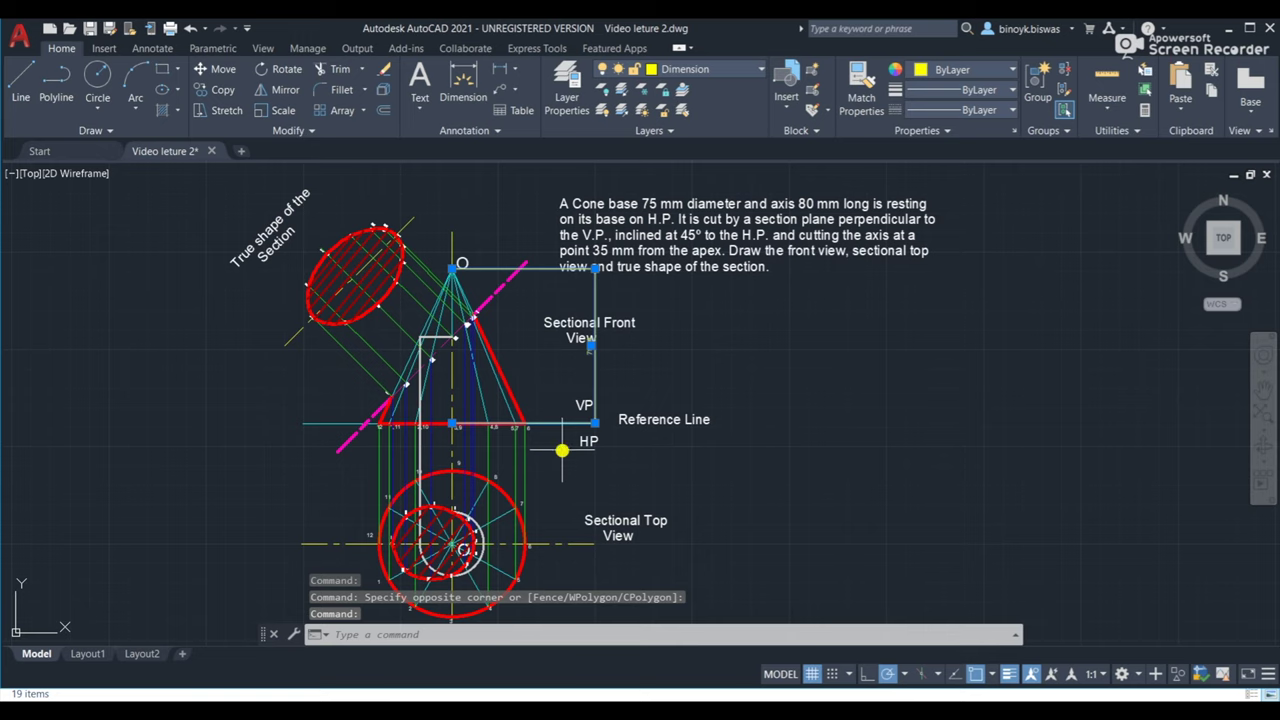
key("Escape")
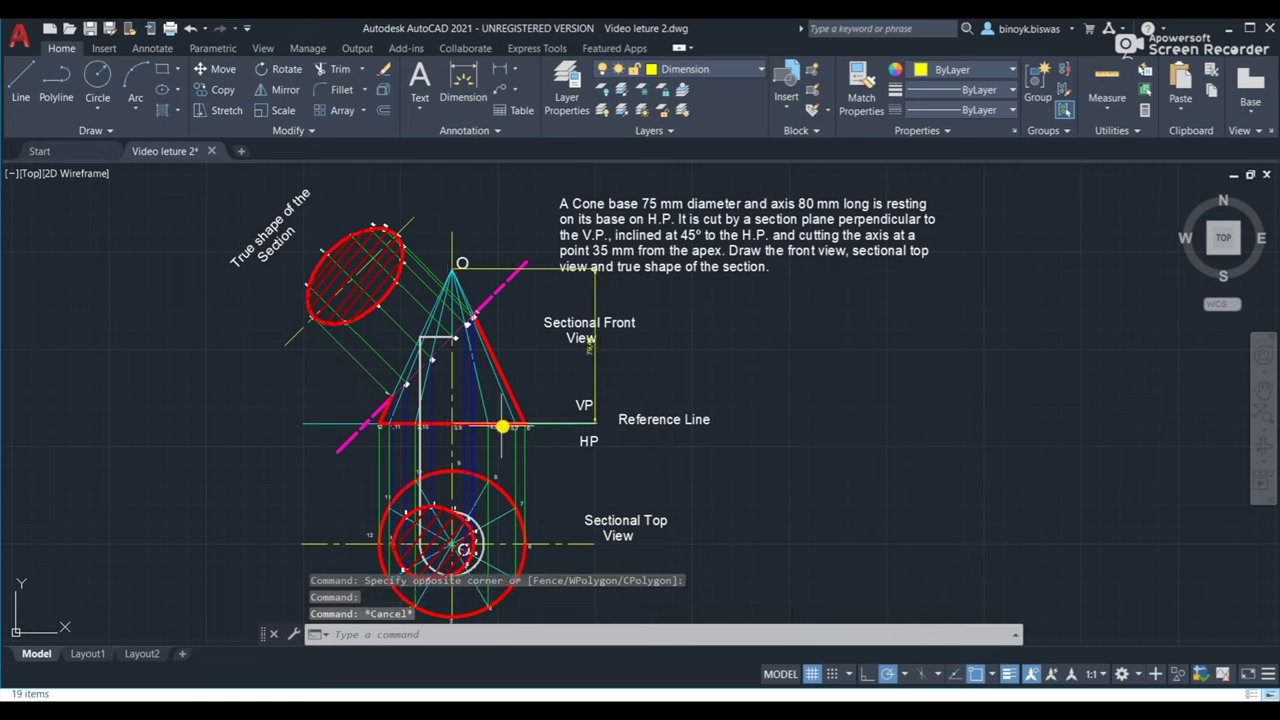
left_click(596, 383)
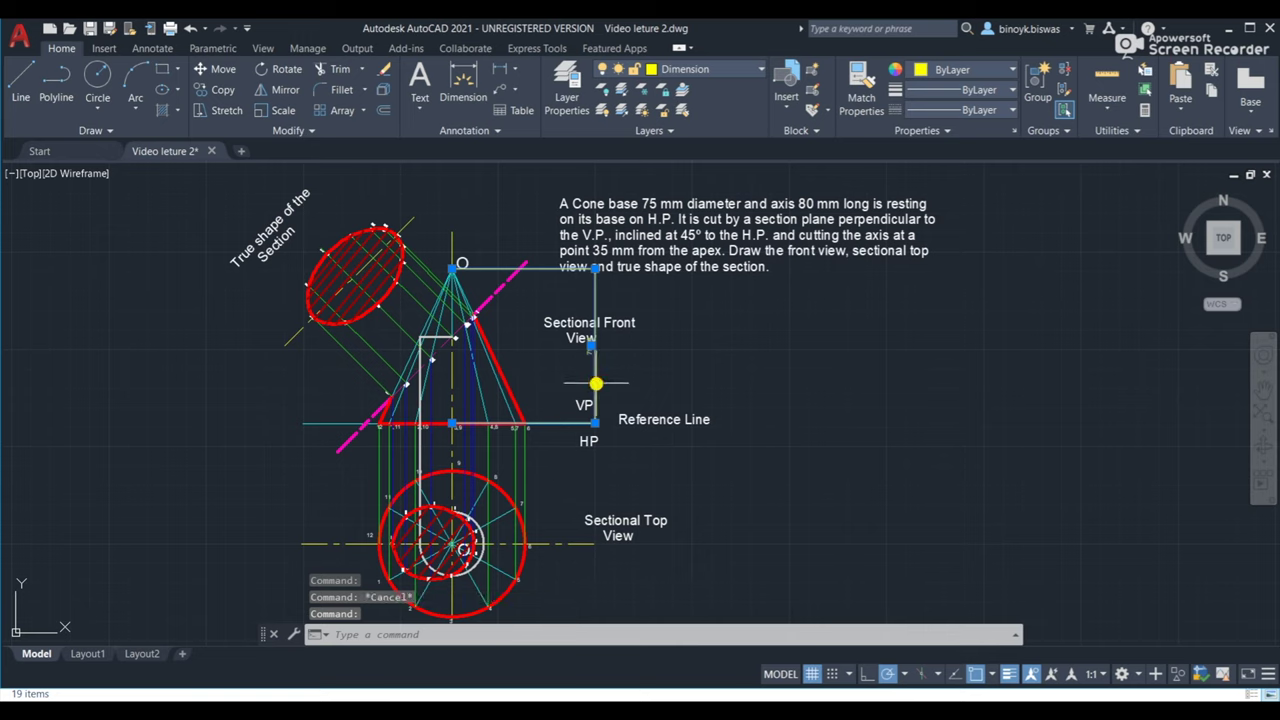
key("Delete")
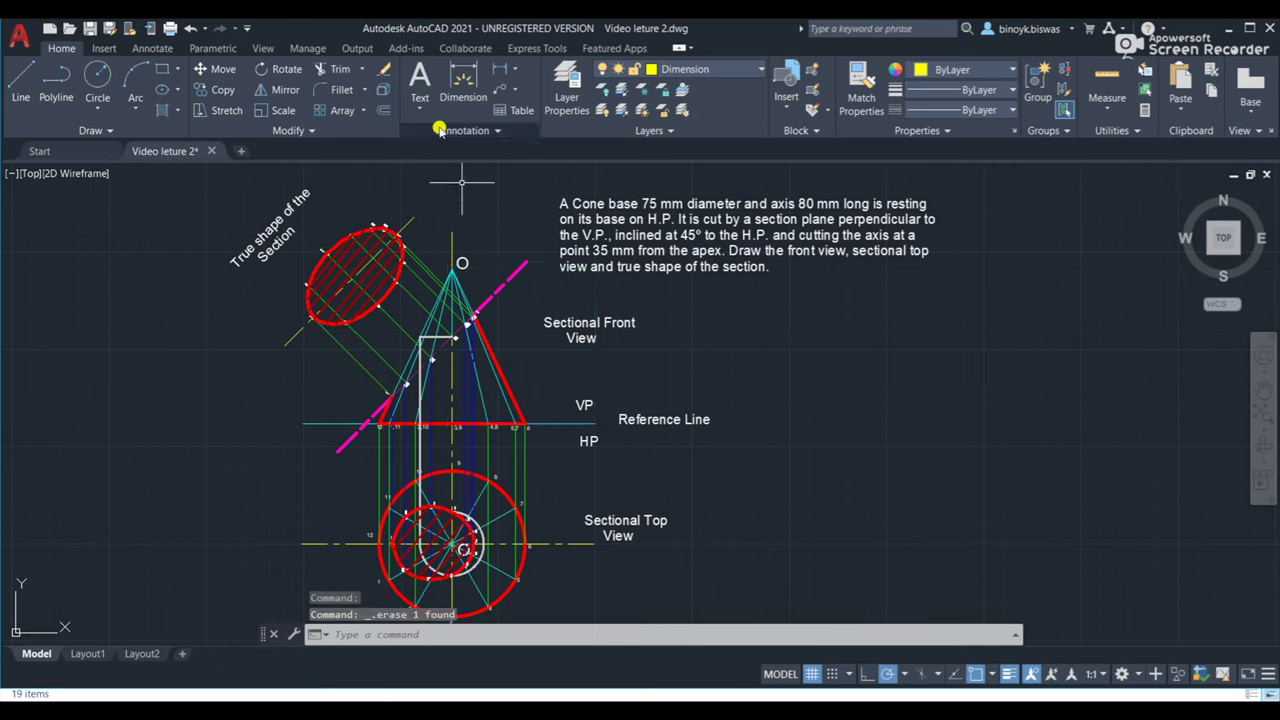
Add a linear 80 height dimension from apex to base right corner, placed right of the cone.
left_click(512, 72)
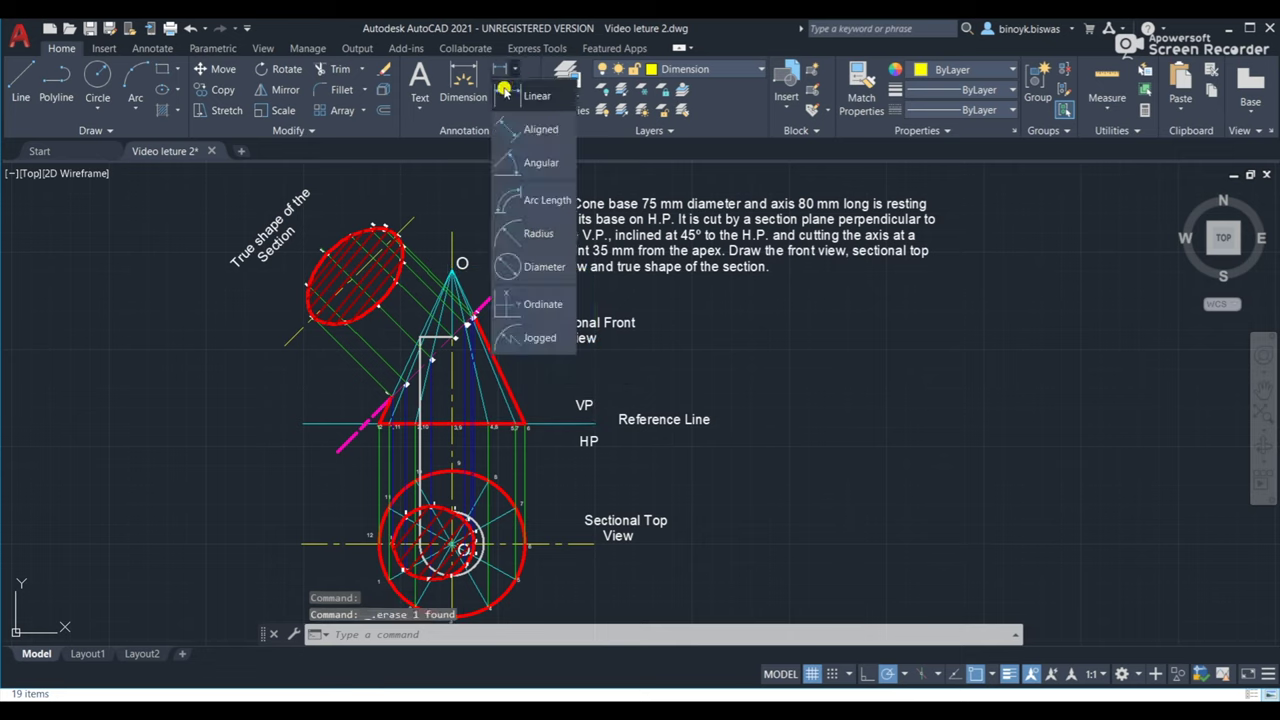
left_click(536, 95)
left_click(452, 267)
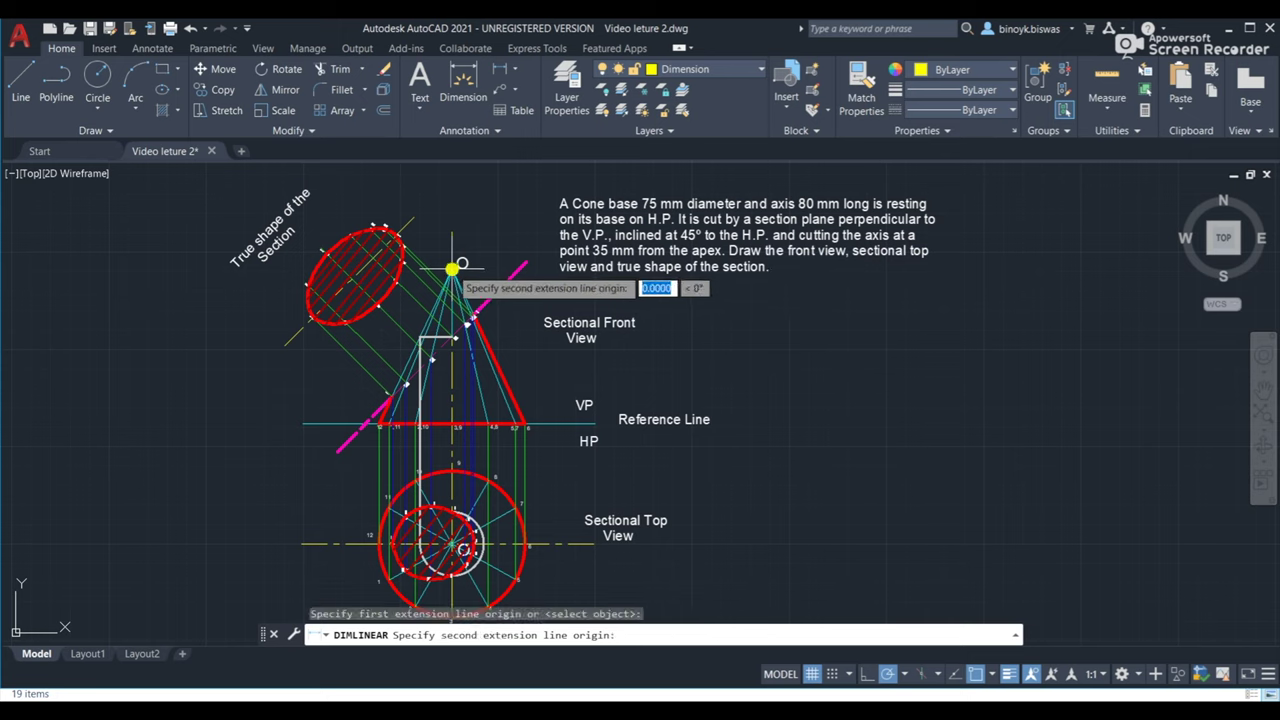
left_click(521, 424)
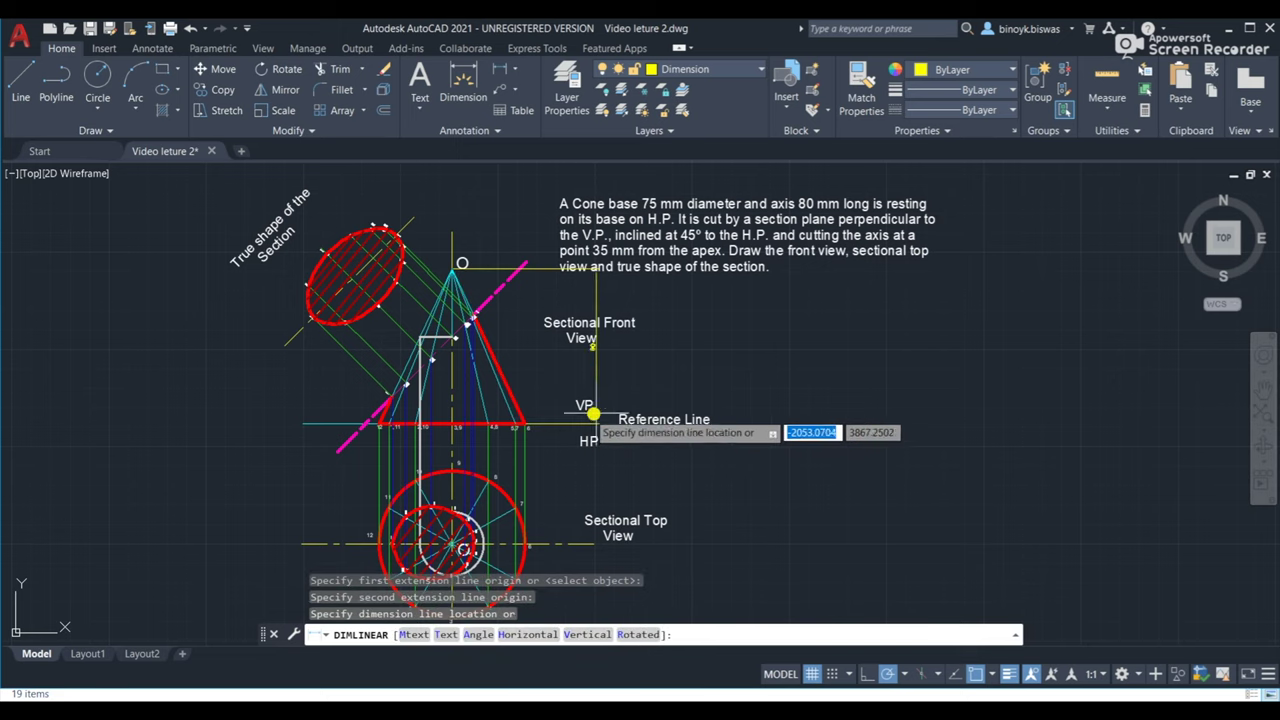
left_click(536, 410)
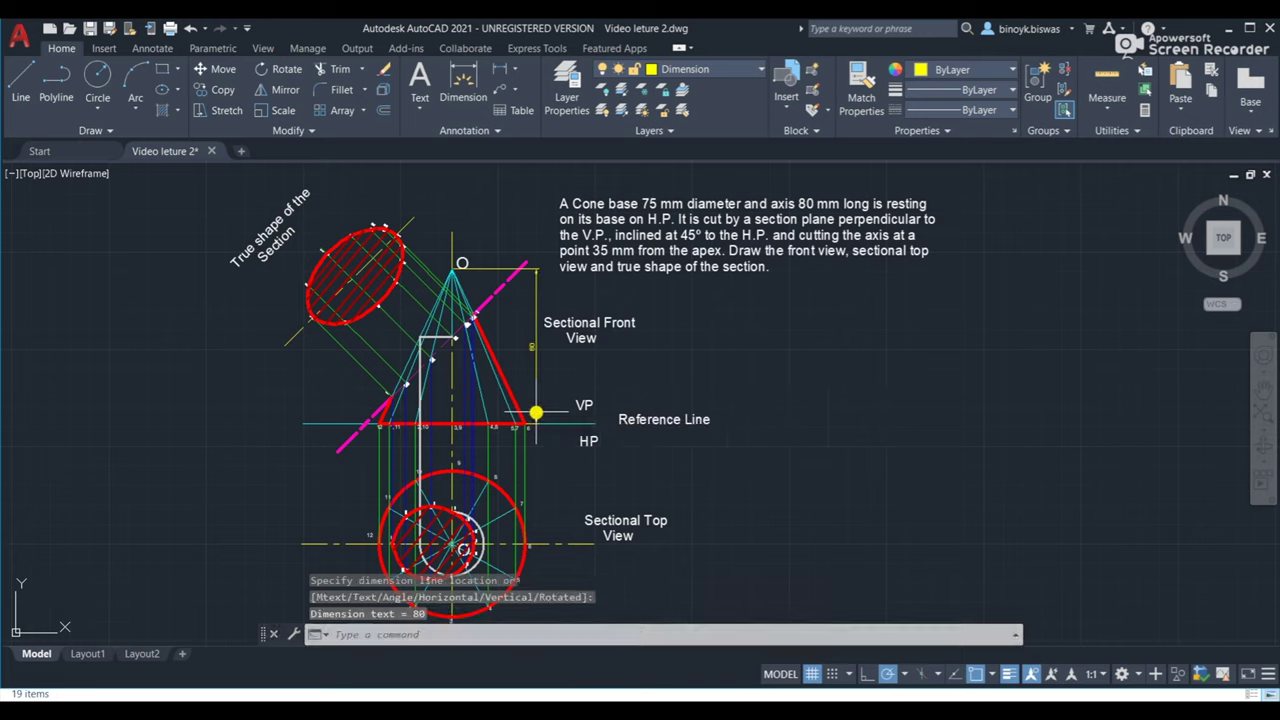
scroll(517, 318, "up", 6)
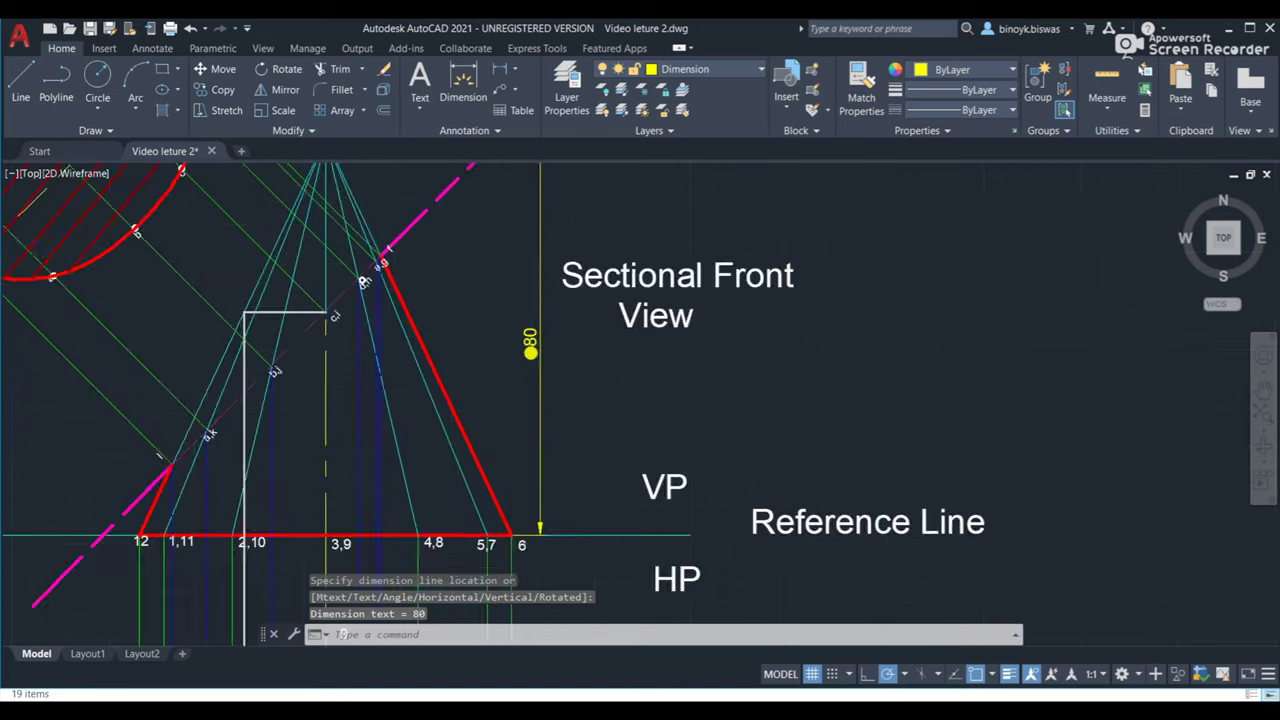
scroll(512, 306, "down", 2)
scroll(512, 306, "down", 4)
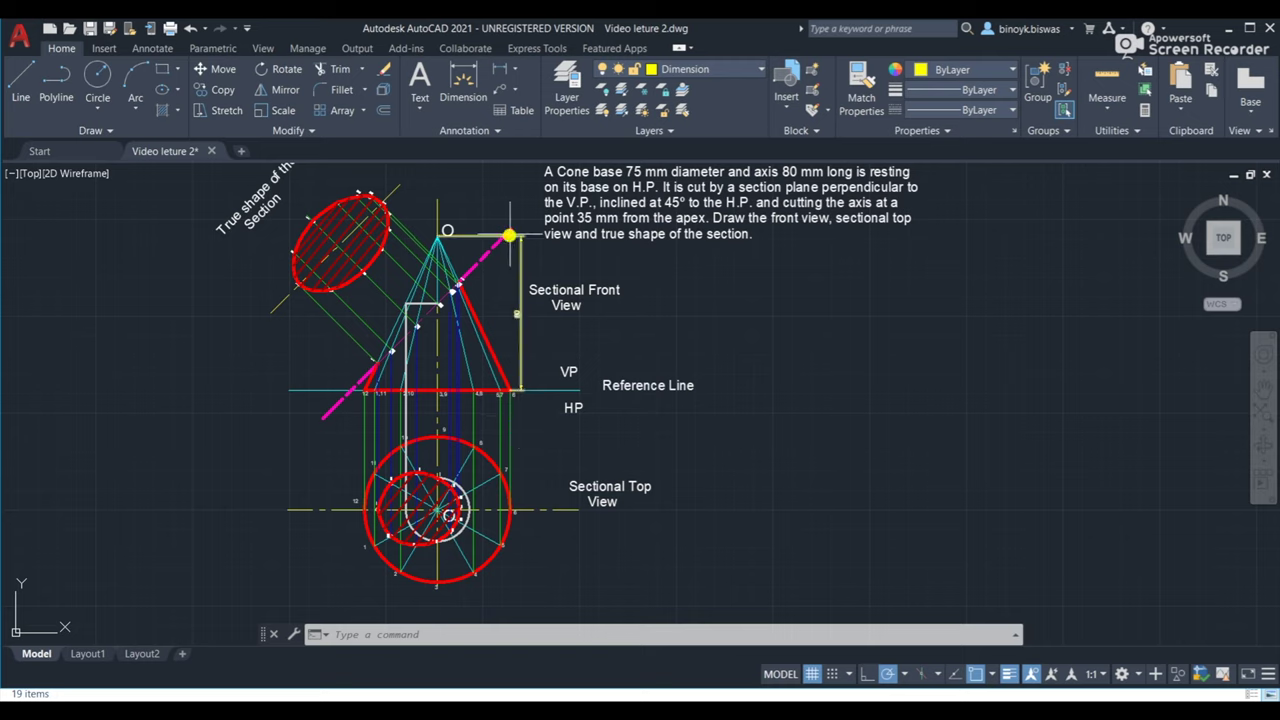
left_click(512, 270)
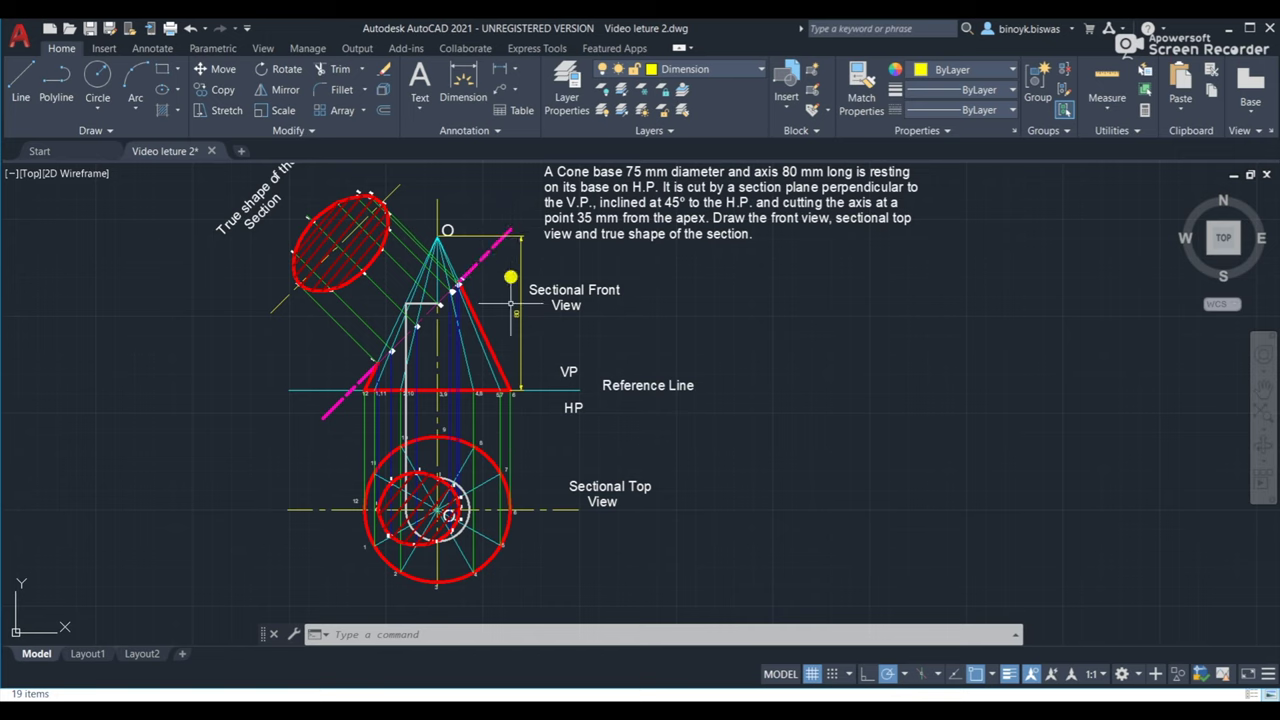
left_click(514, 72)
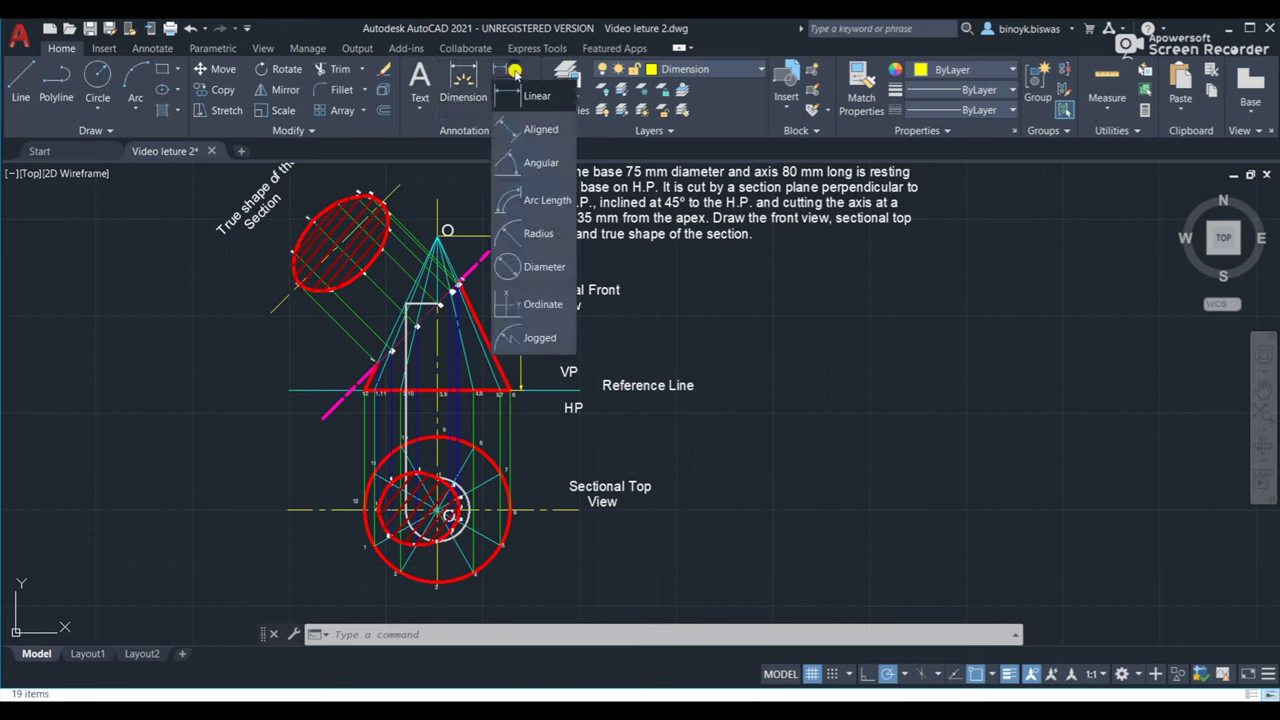
Dimension the top view's outer circle with a Ø75 diameter placed above-left of it.
left_click(504, 266)
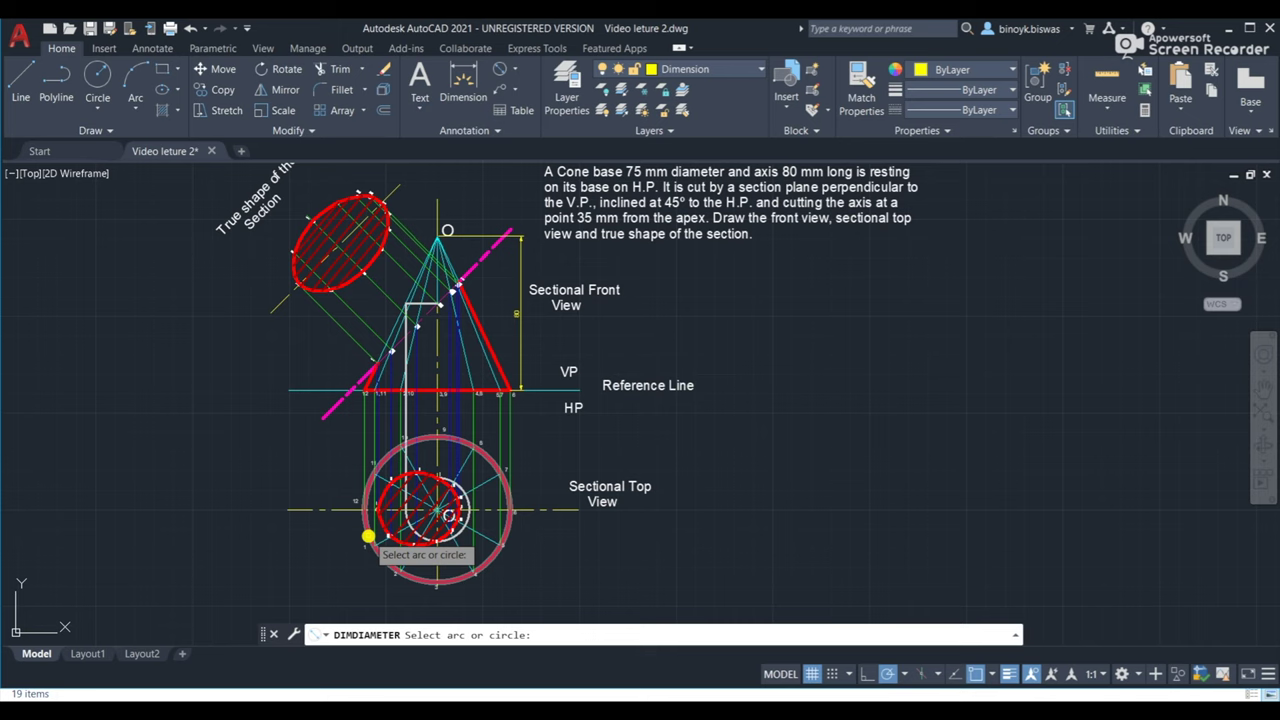
left_click(368, 536)
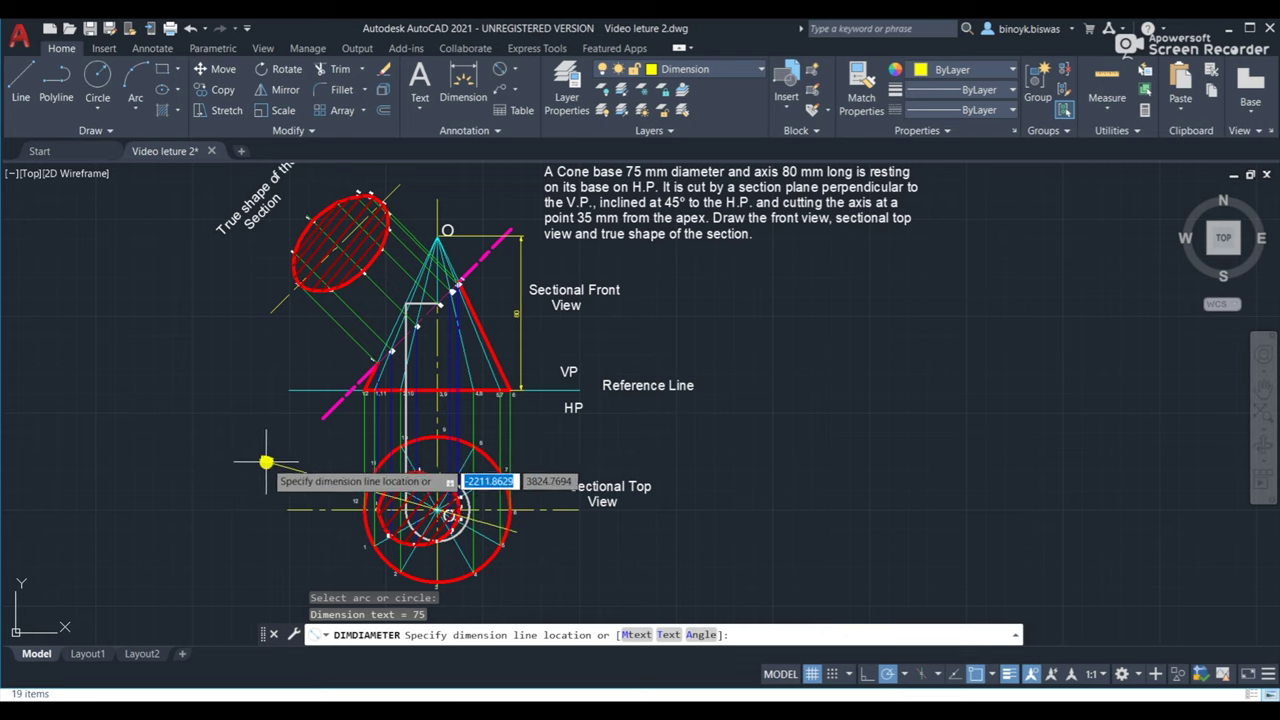
left_click(266, 462)
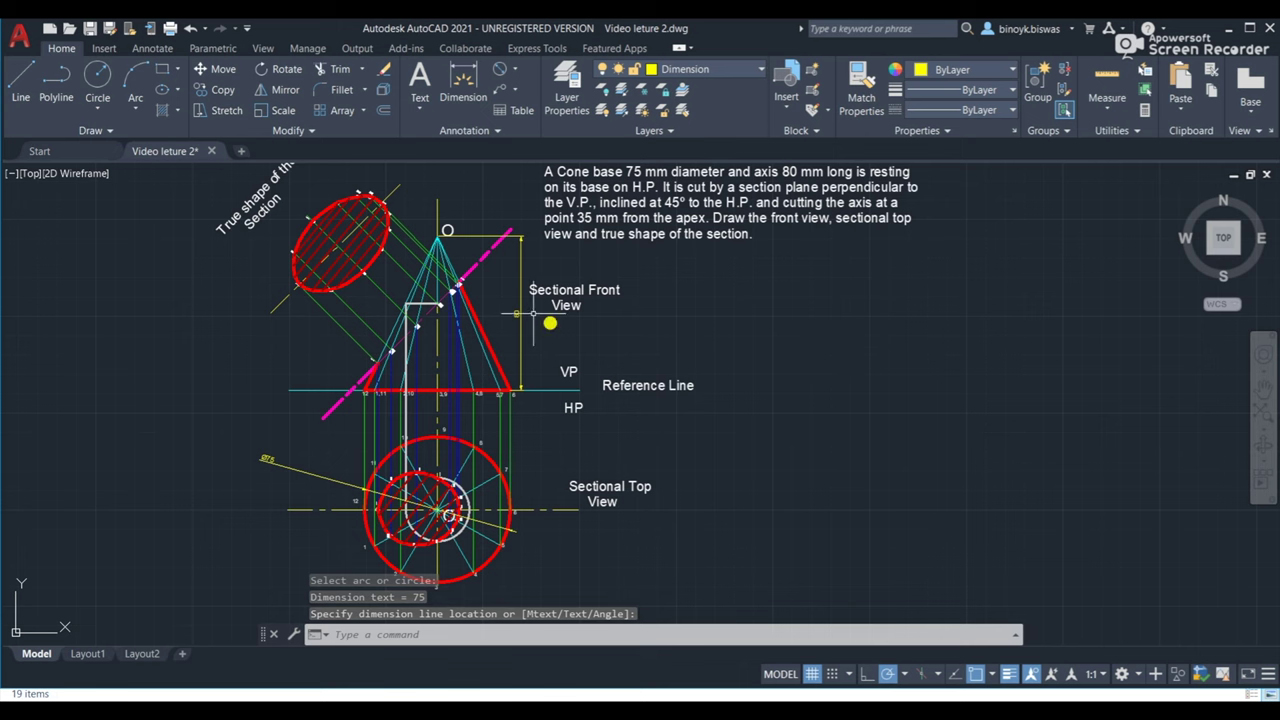
scroll(523, 315, "up", 4)
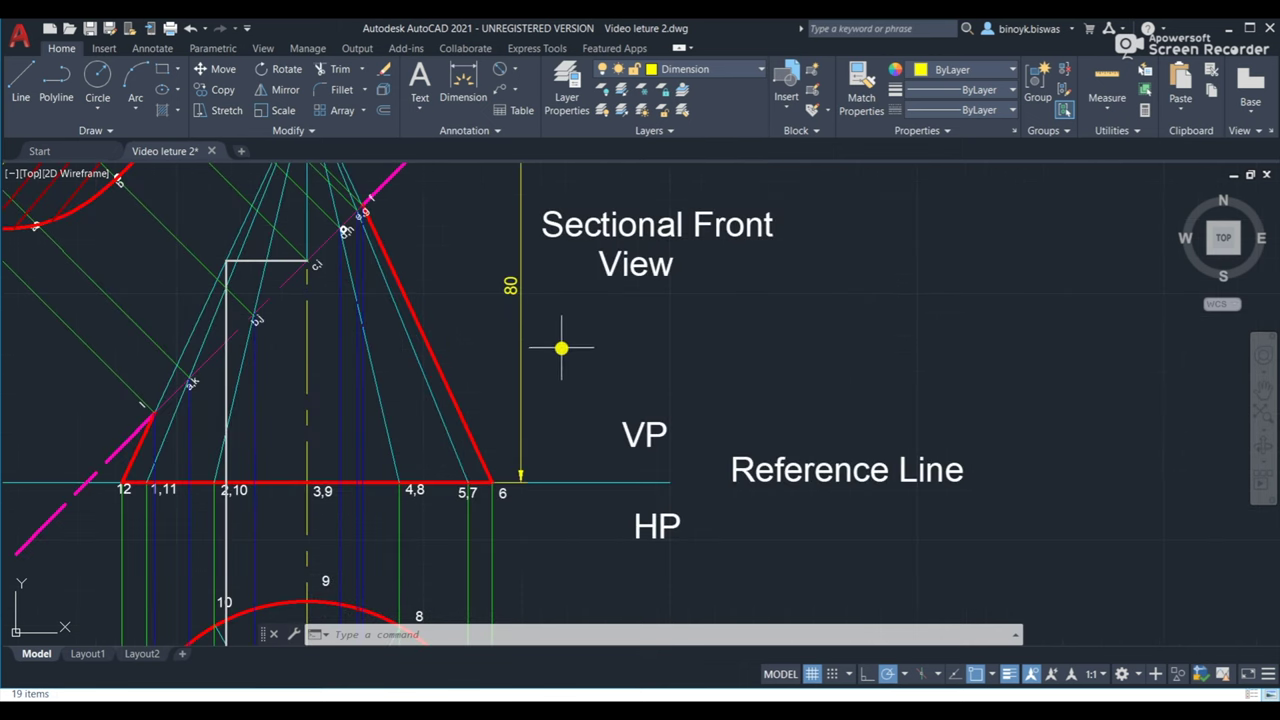
scroll(563, 347, "down", 2)
scroll(563, 351, "down", 2)
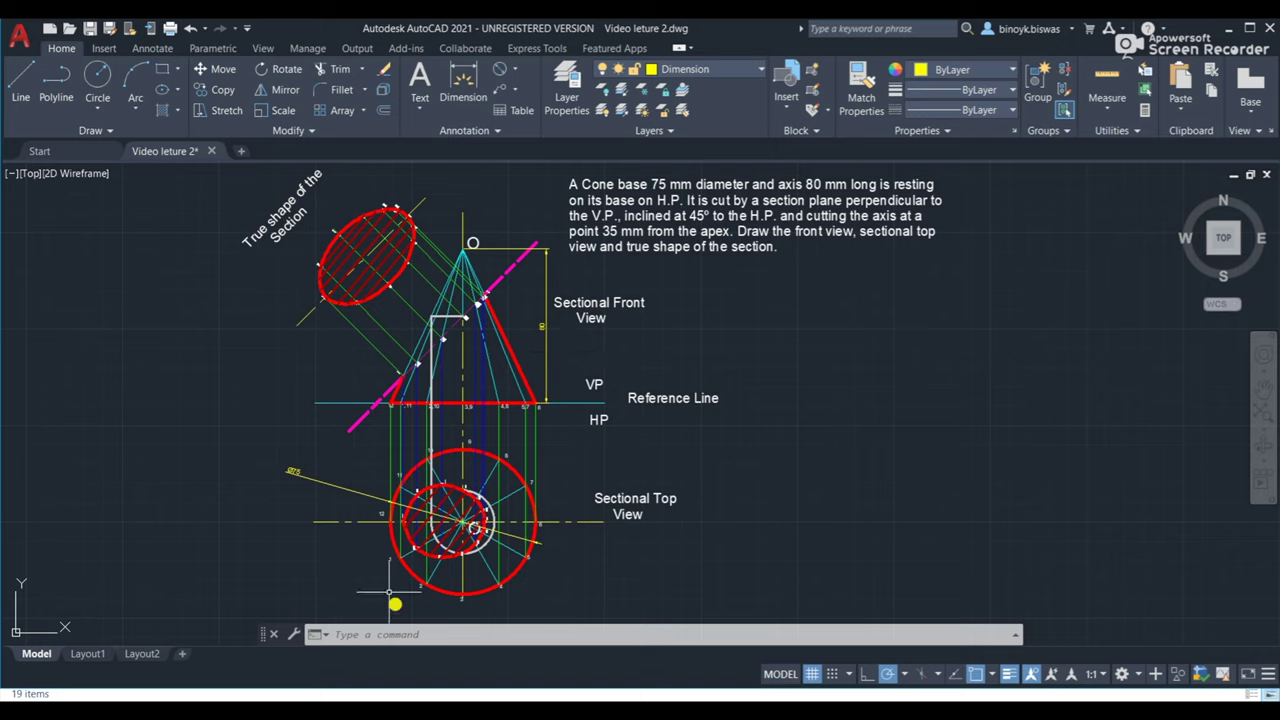
left_click(369, 632)
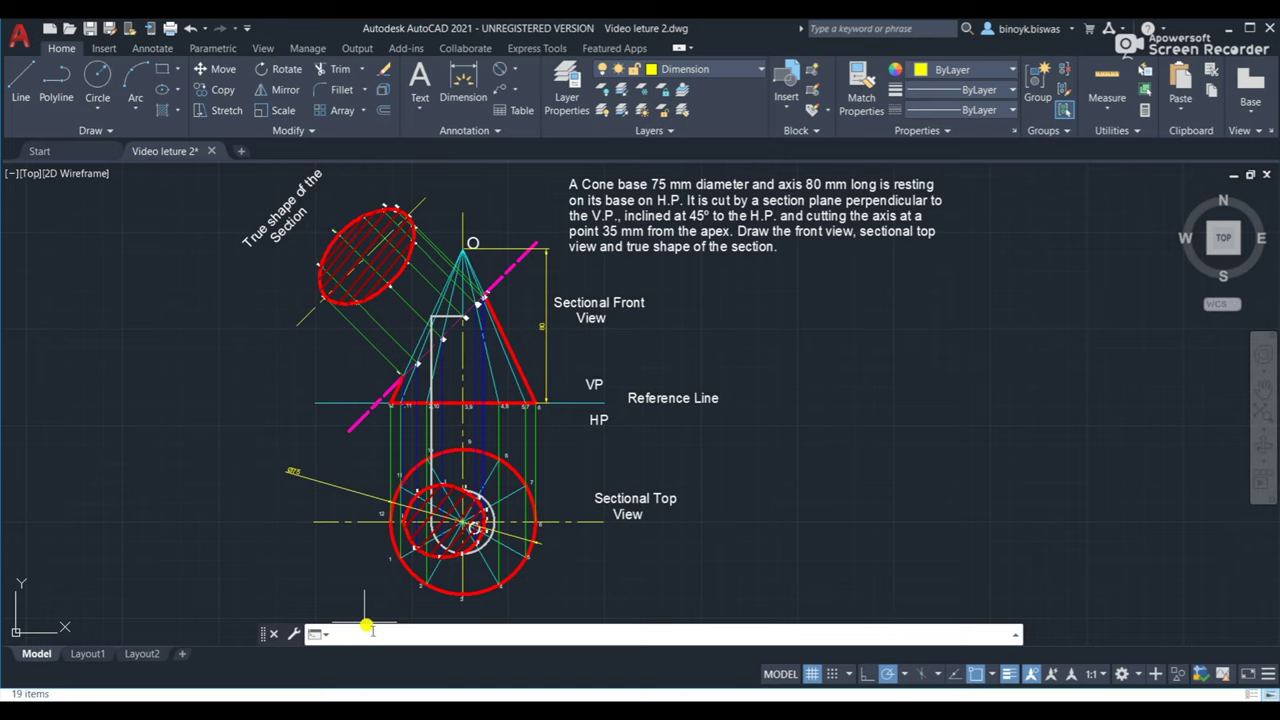
Modify the ISO-25 dimension style to use text height 6 and arrow size 6.
type("dim")
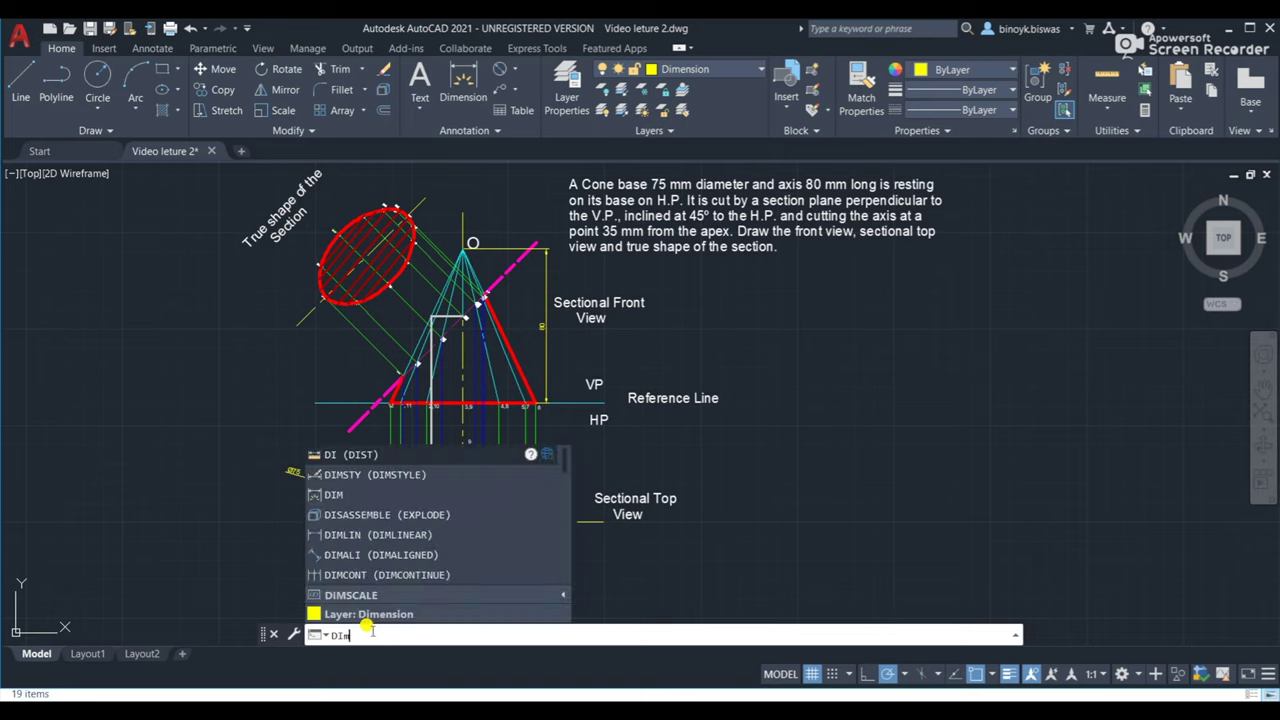
left_click(365, 475)
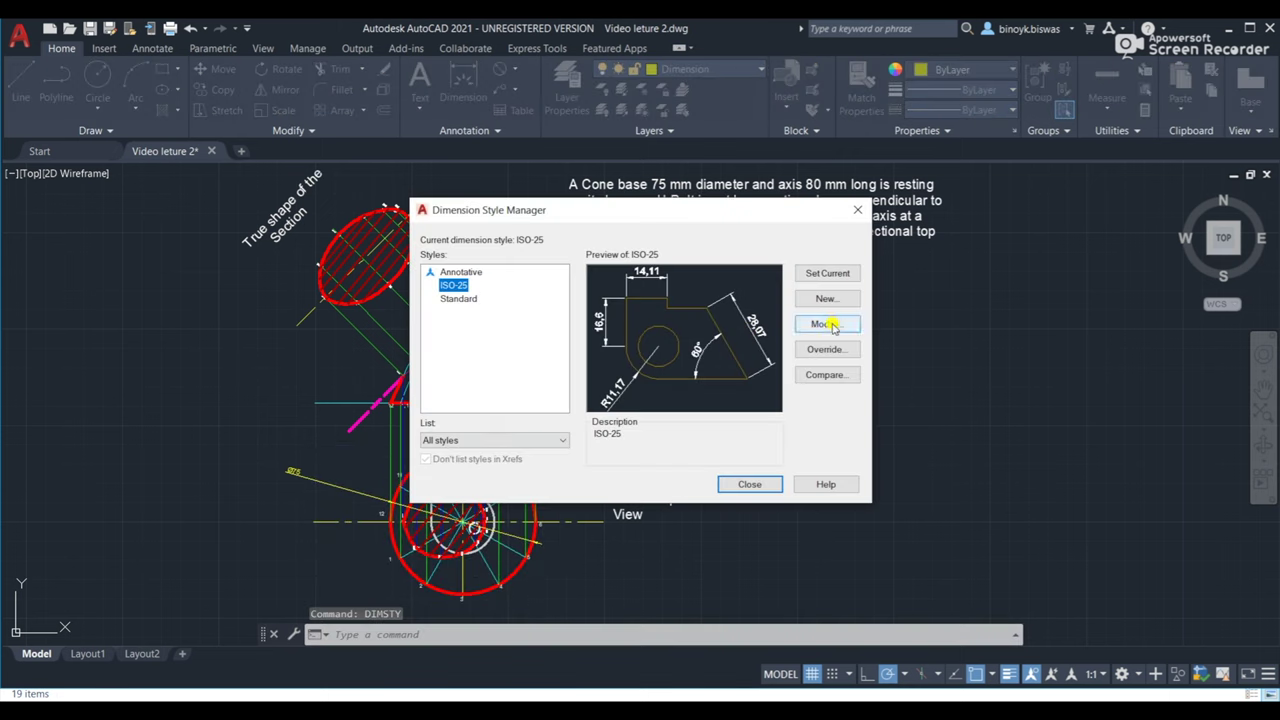
left_click(831, 324)
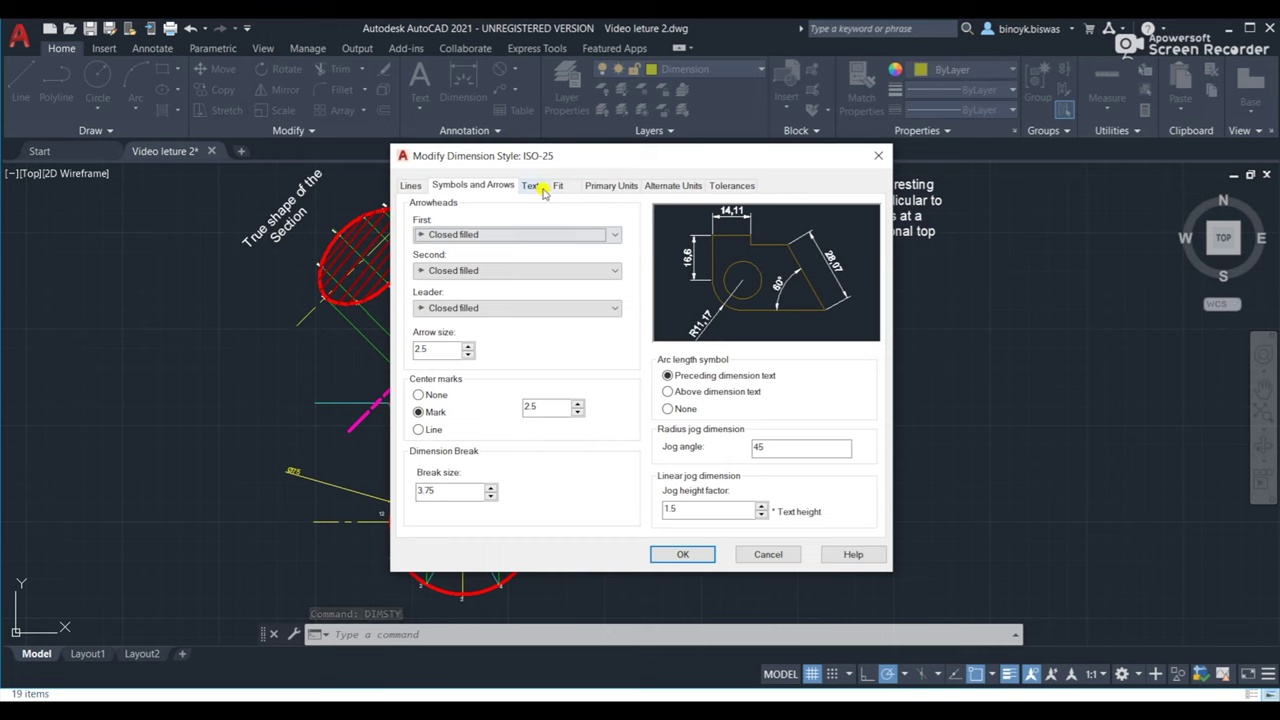
left_click(532, 186)
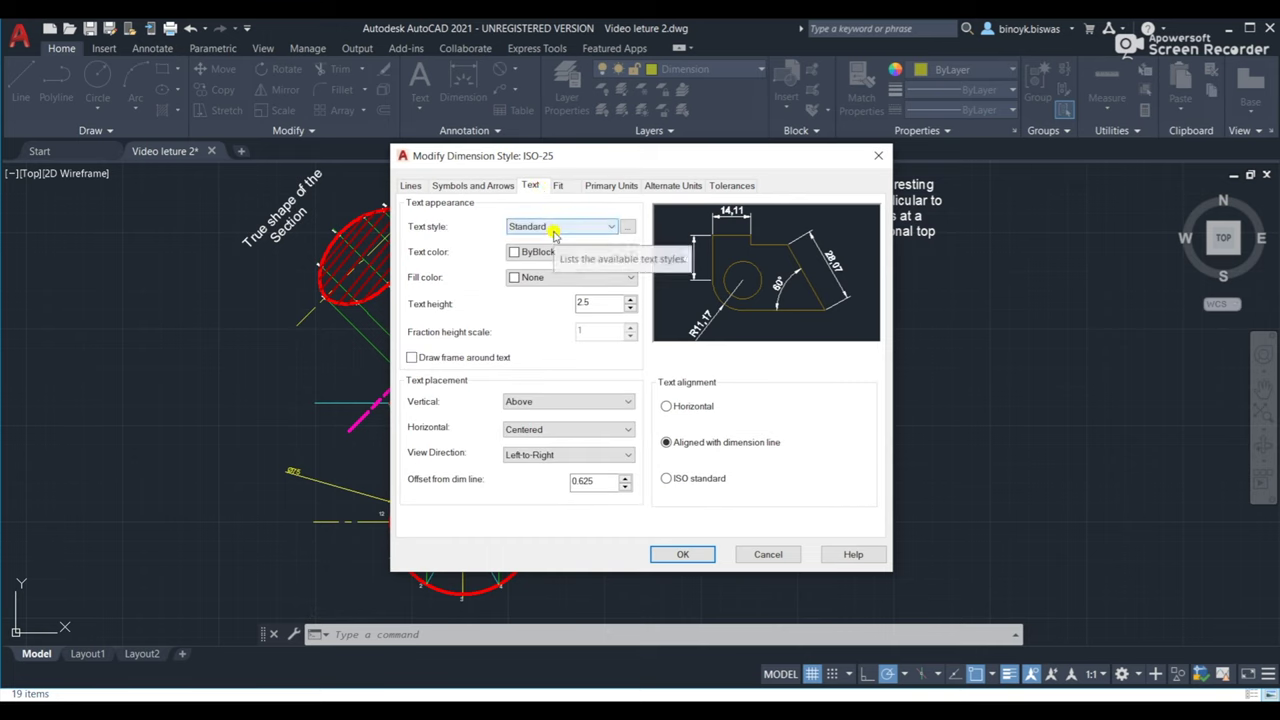
left_click_drag(592, 301, 570, 302)
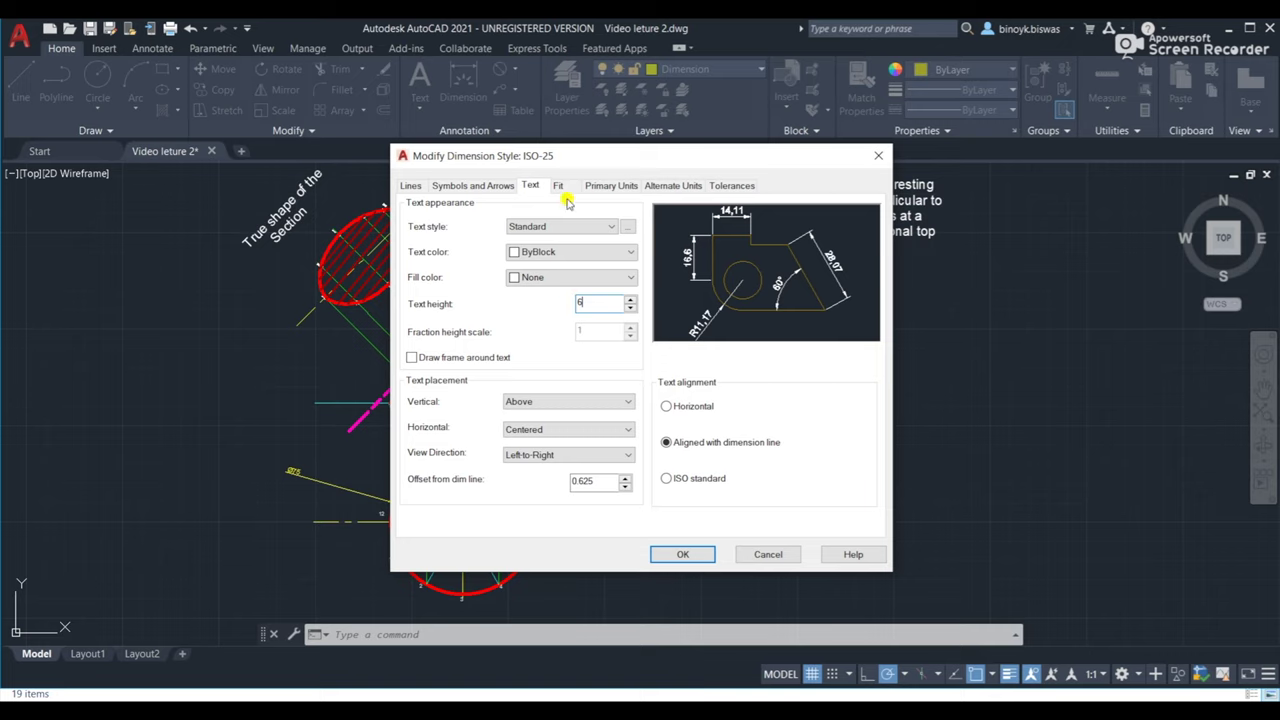
left_click(461, 186)
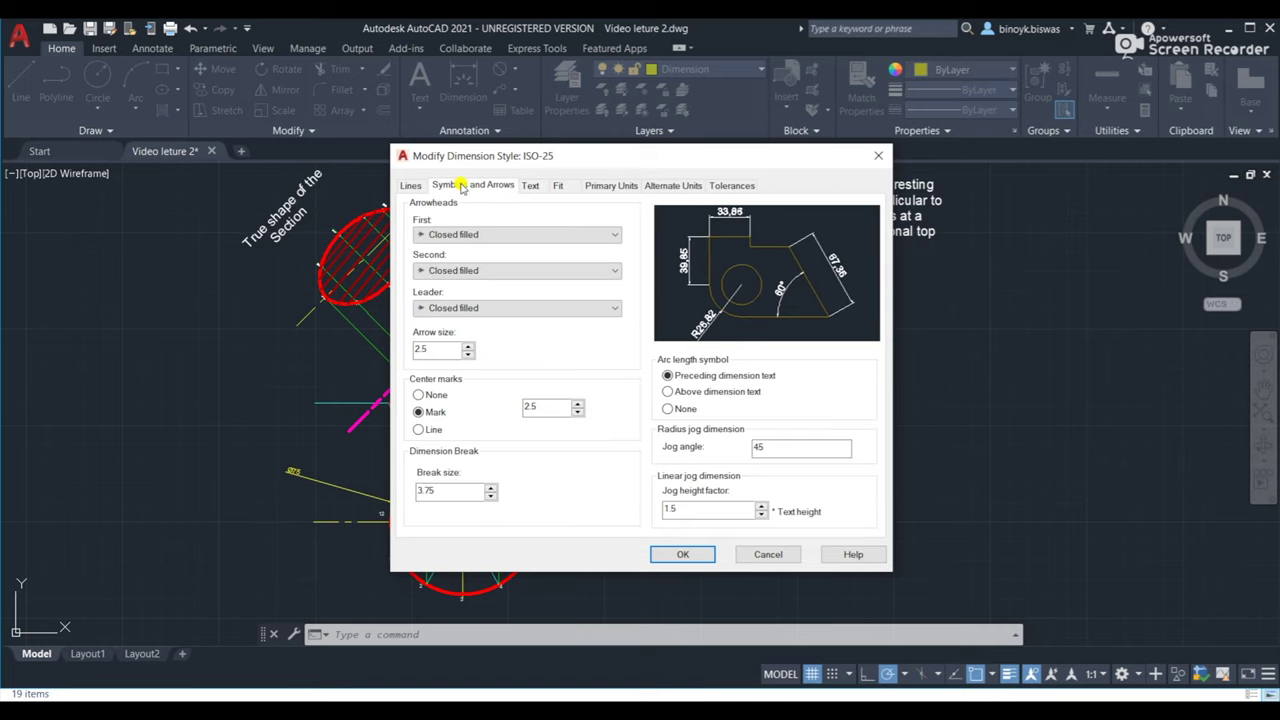
left_click_drag(437, 348, 407, 342)
left_click(684, 555)
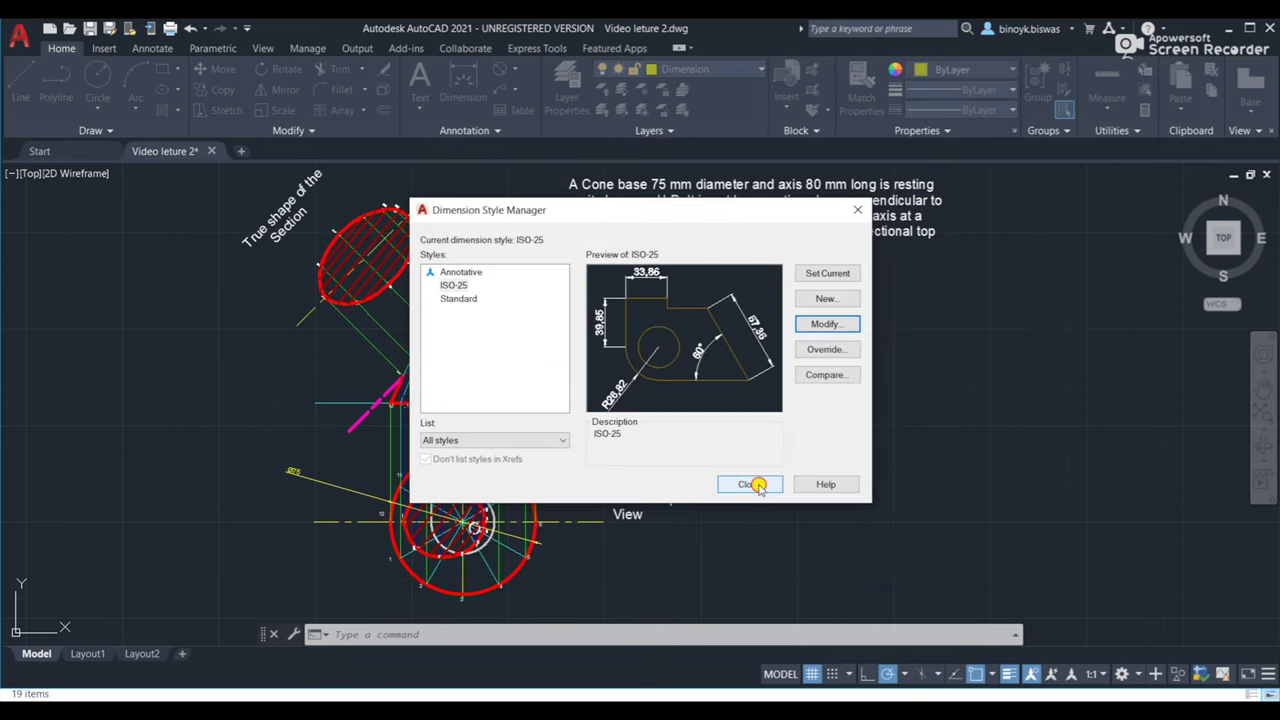
left_click(748, 484)
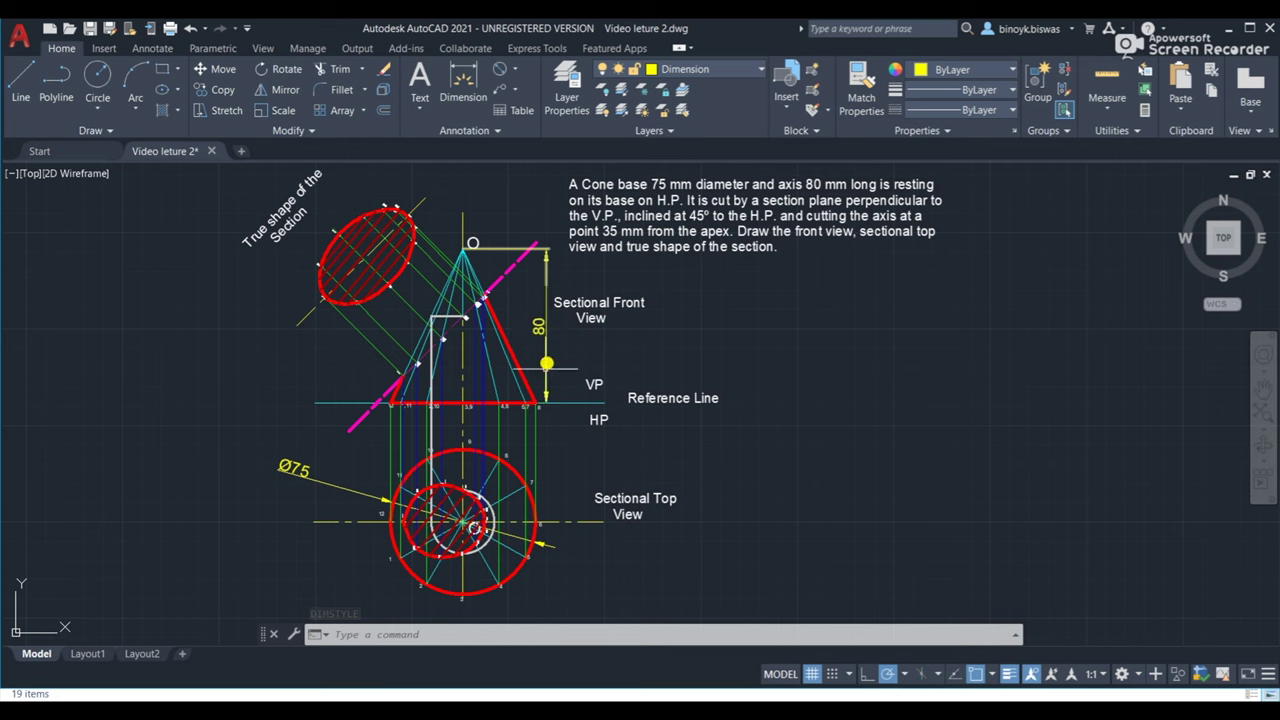
Zoom in and out to review the enlarged 80 and Ø75 dimensions.
scroll(547, 403, "up", 2)
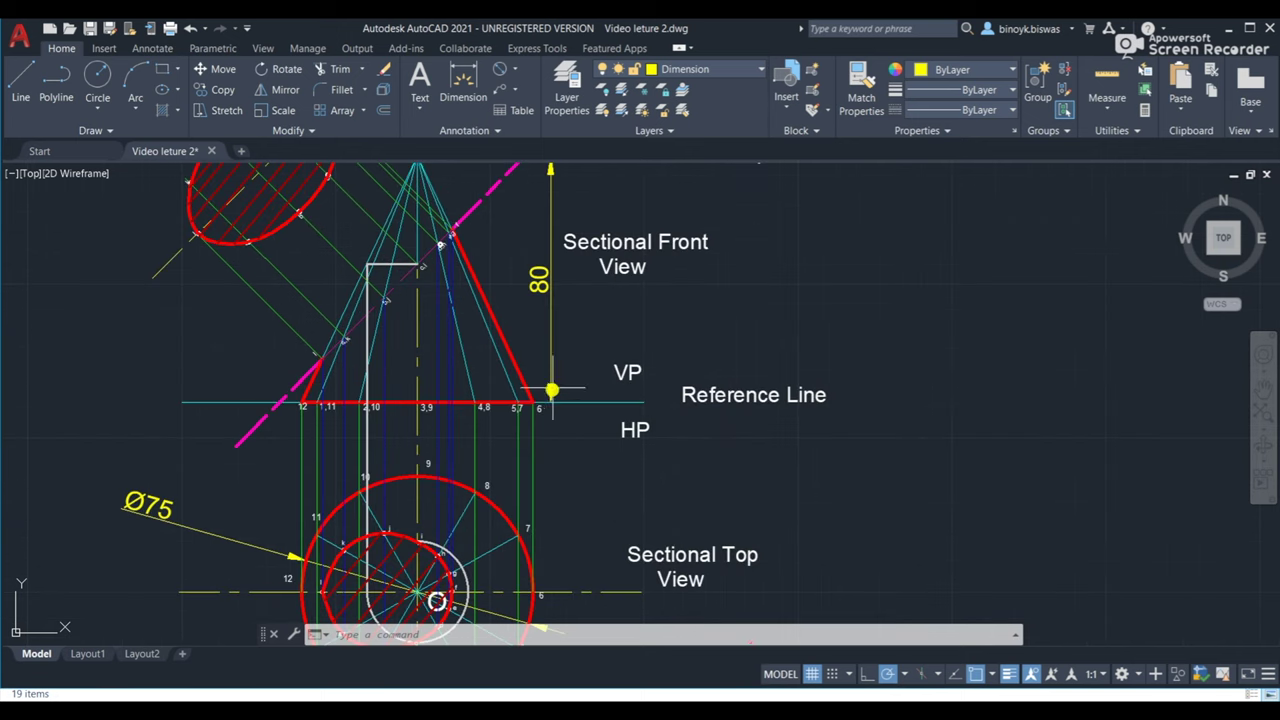
scroll(547, 403, "down", 3)
scroll(555, 280, "up", 3)
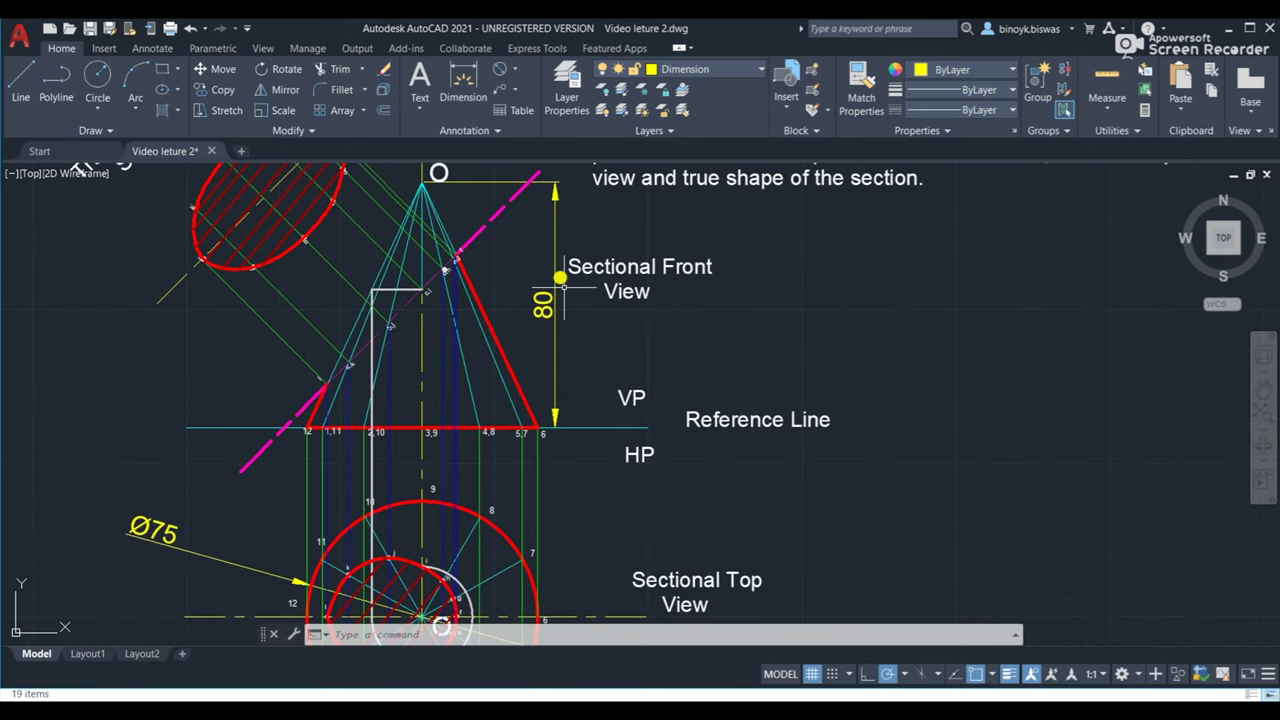
scroll(562, 283, "down", 3)
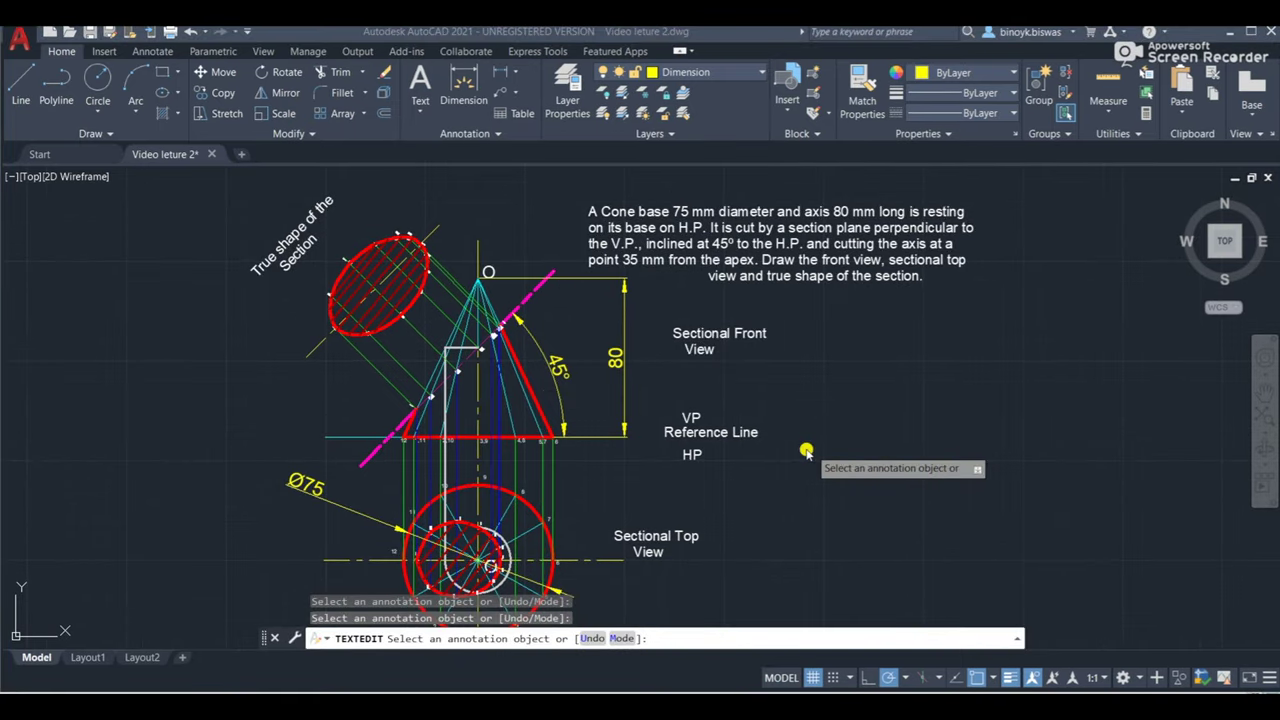
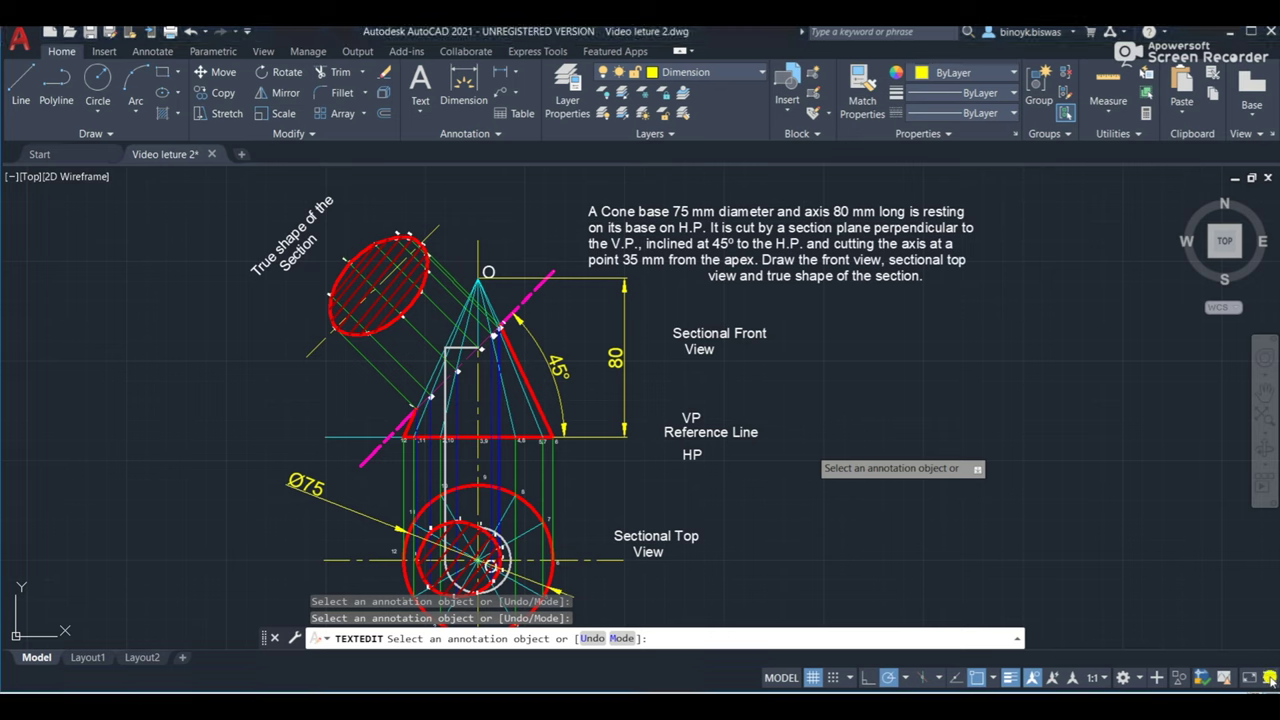
Hide, then restore, the lineweight toggle in the status bar customization list.
left_click(1270, 679)
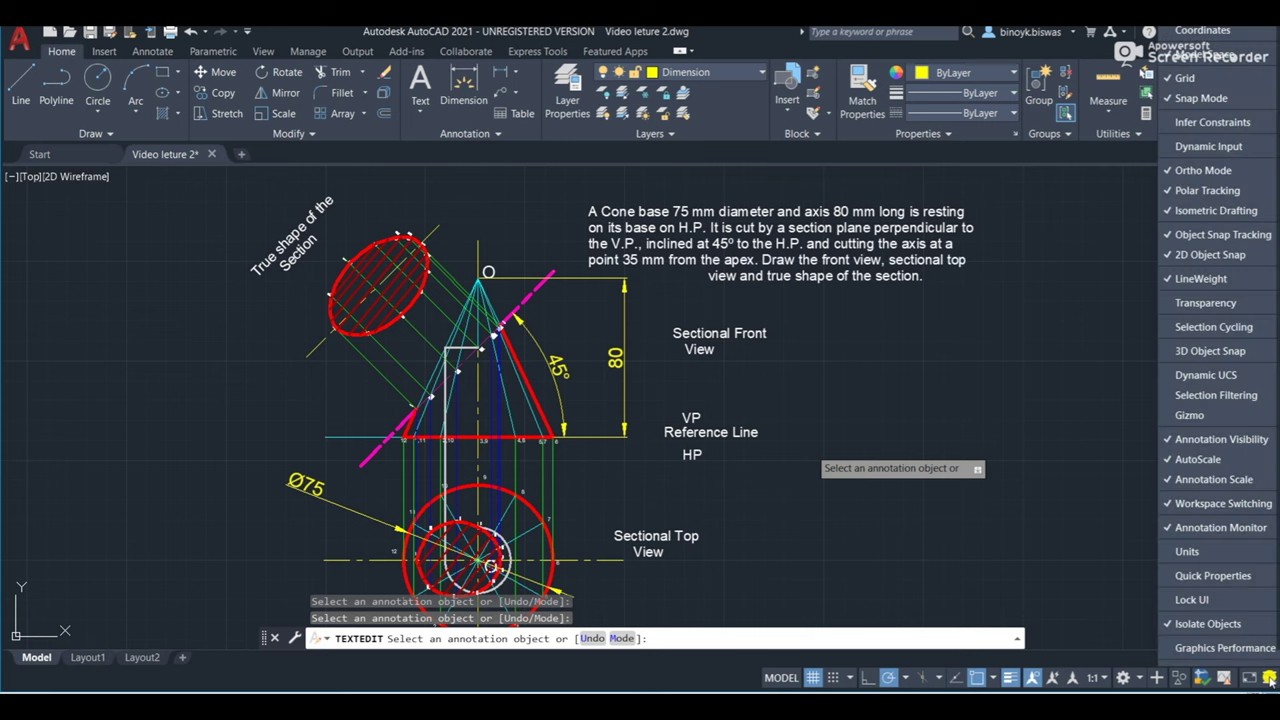
left_click(1197, 280)
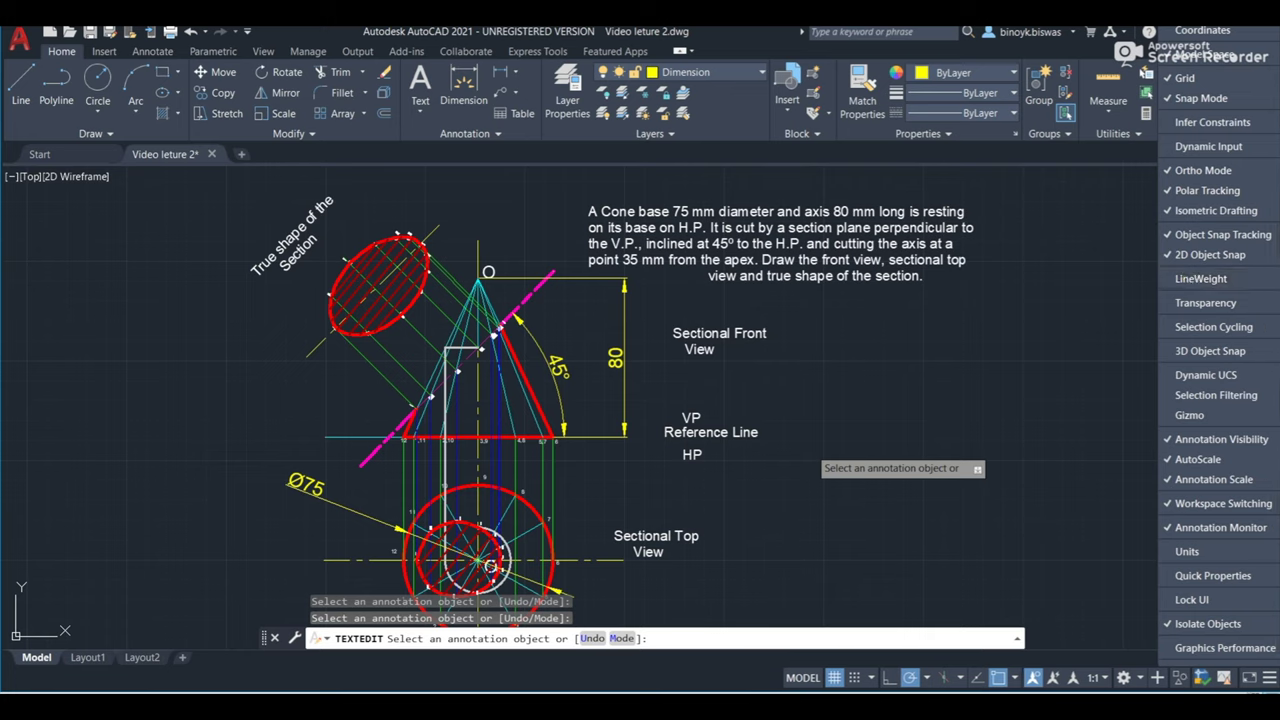
left_click(1122, 651)
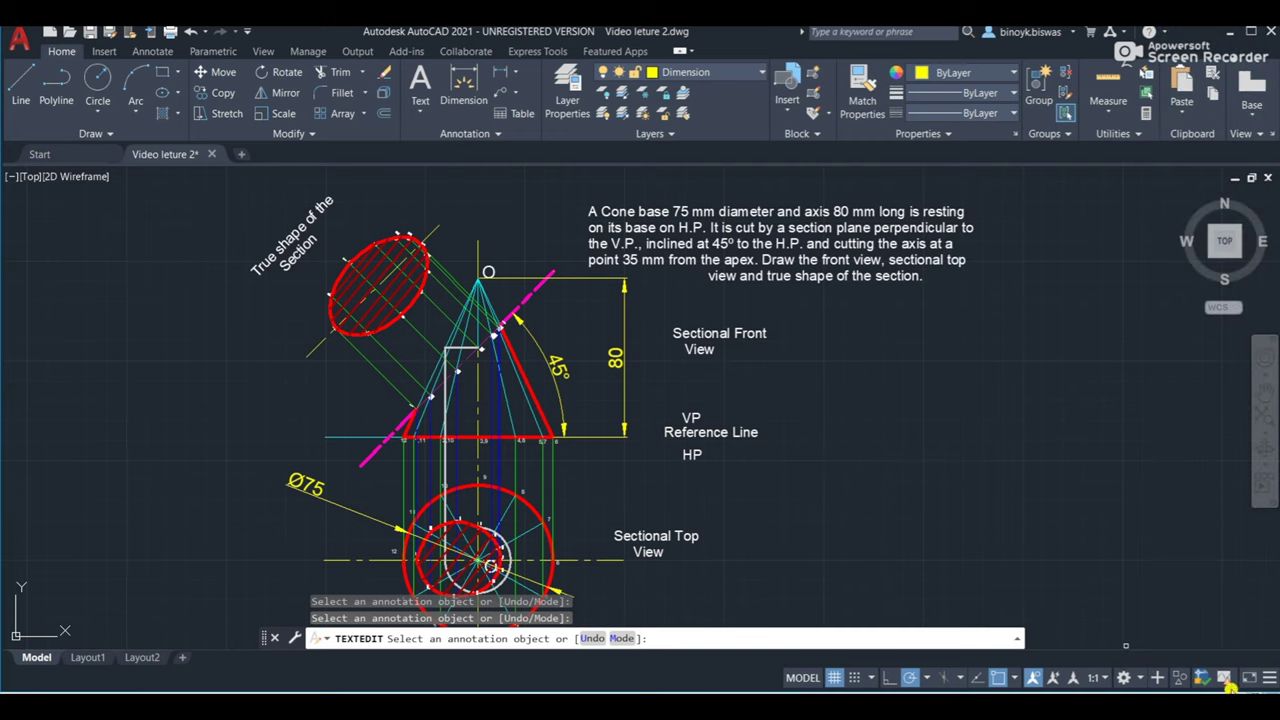
left_click(1268, 678)
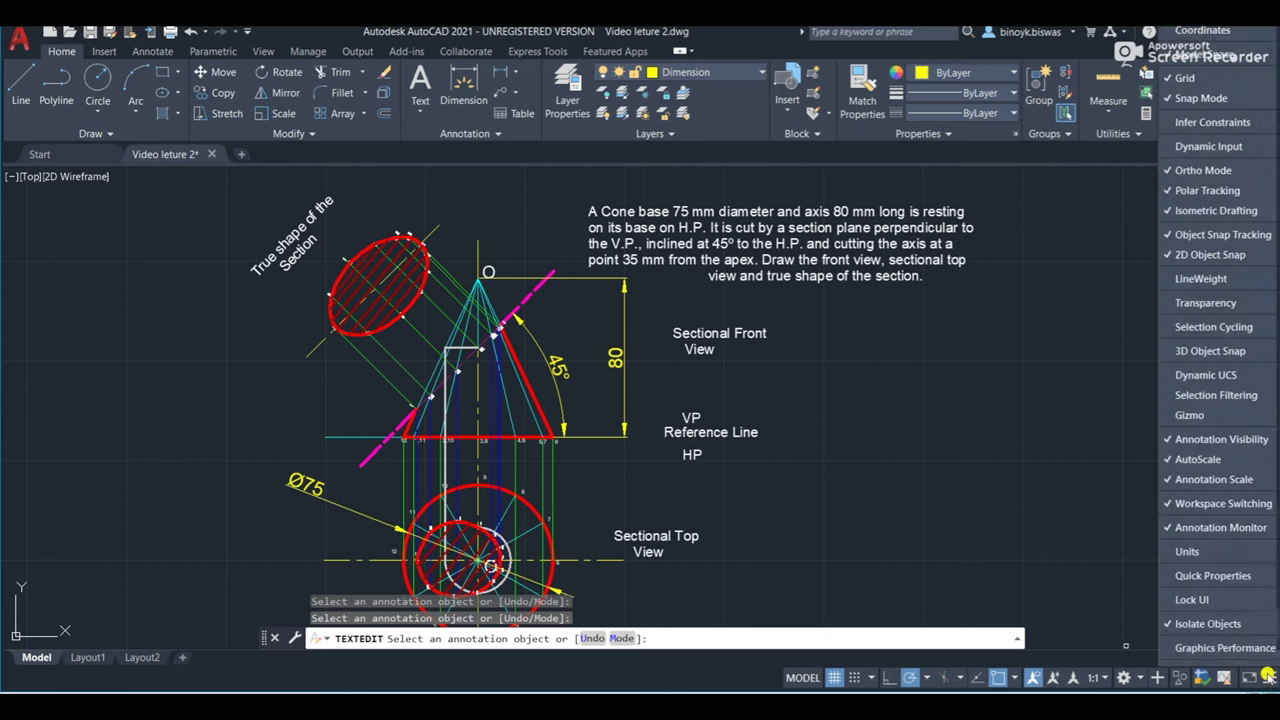
left_click(1200, 280)
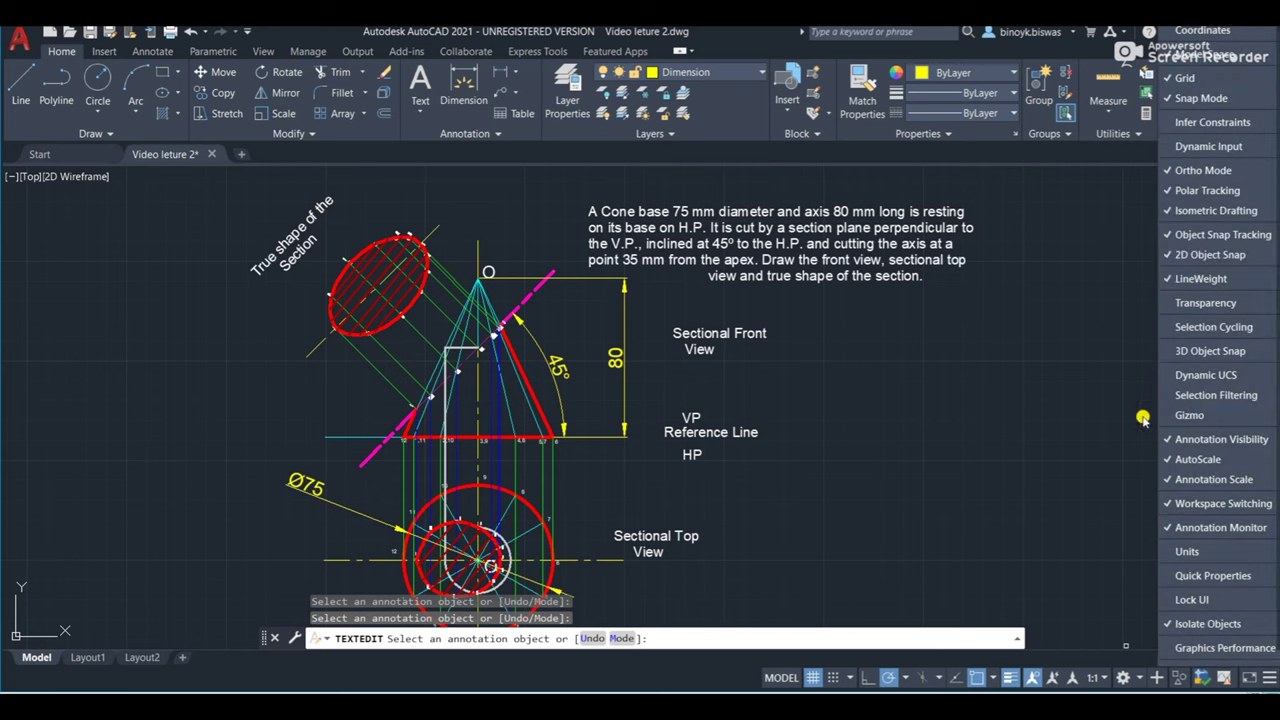
Switch lineweight display off and on to compare thin and thick red lines, leaving it on.
left_click(1008, 679)
left_click(1008, 679)
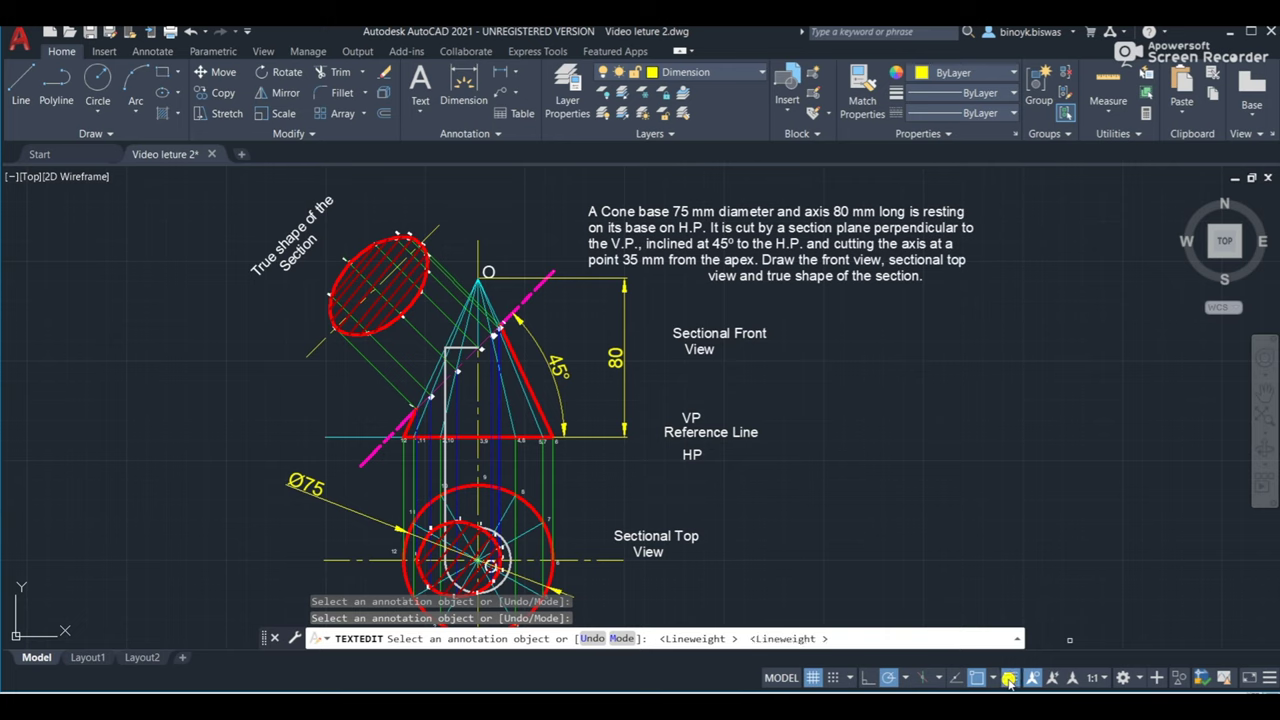
left_click(1009, 679)
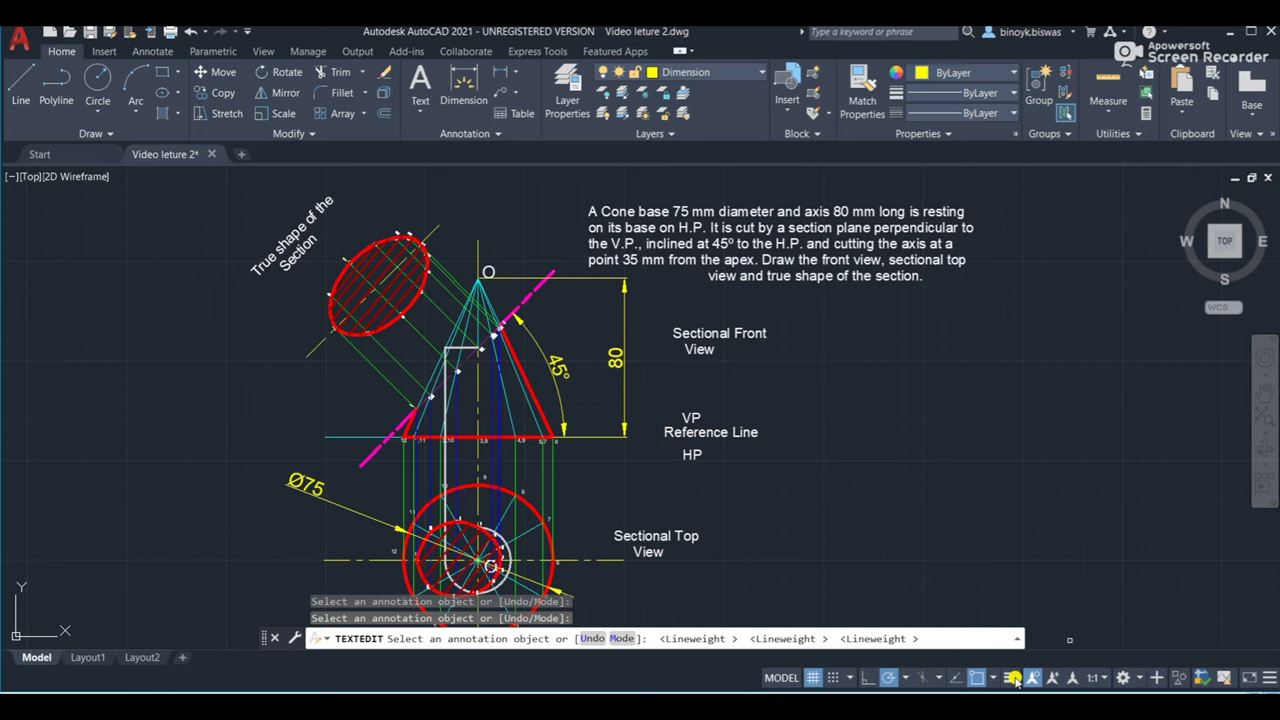
left_click(1011, 679)
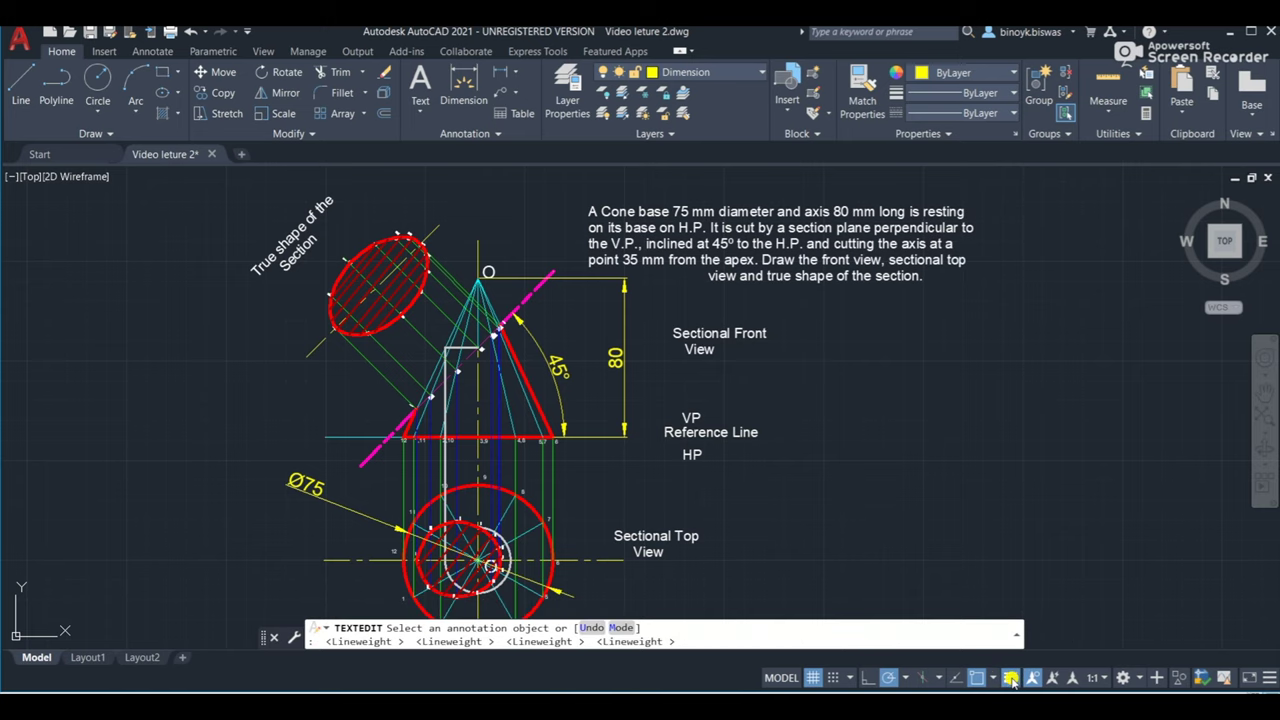
key("Escape")
left_click(1011, 679)
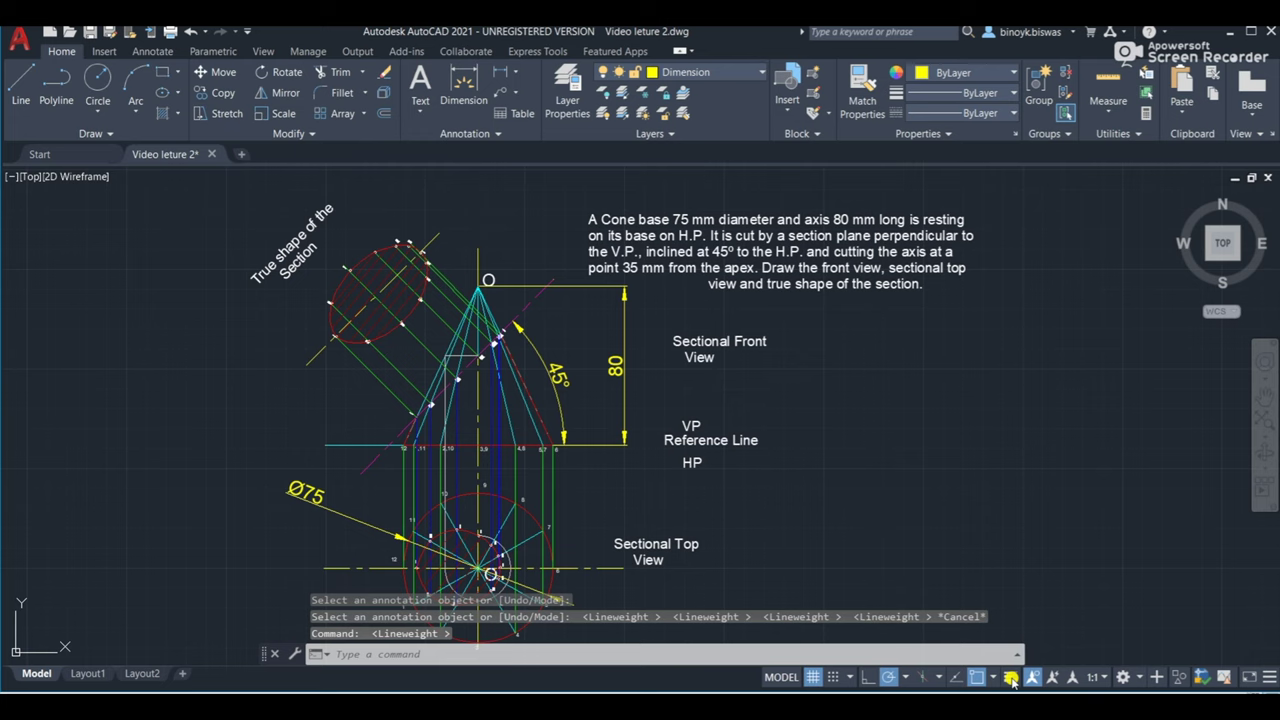
left_click(1011, 679)
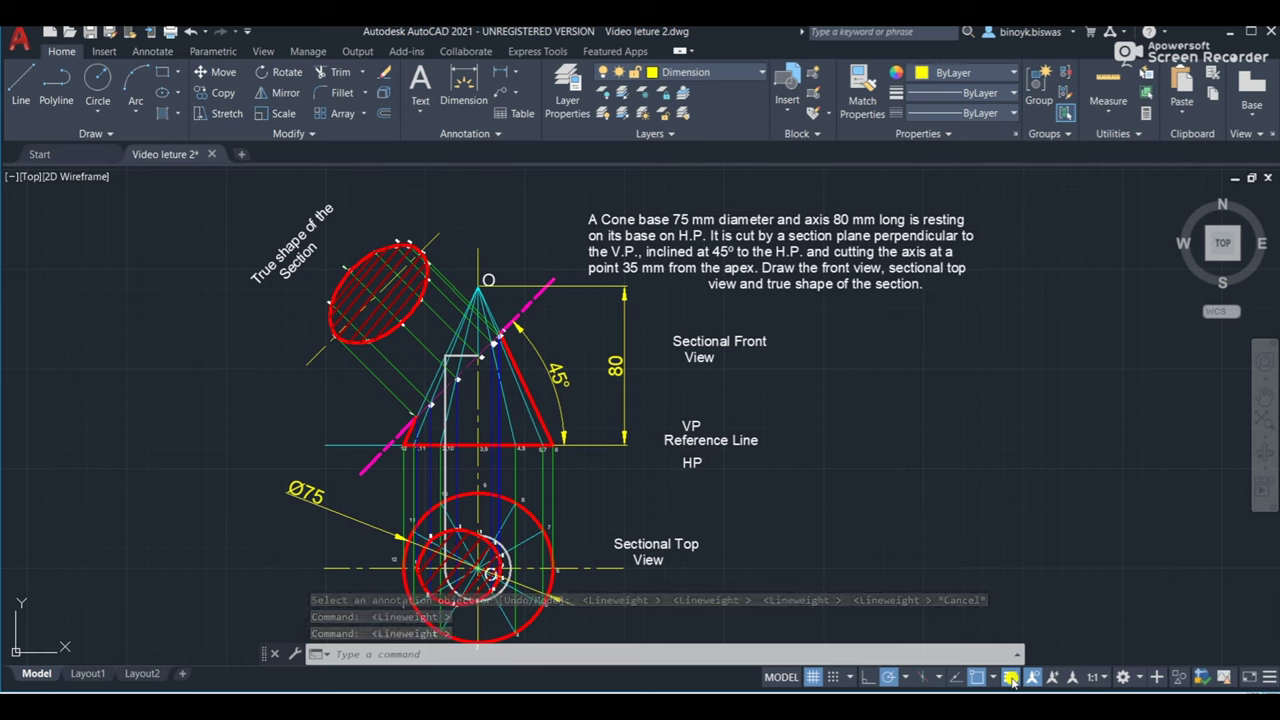
left_click(1011, 679)
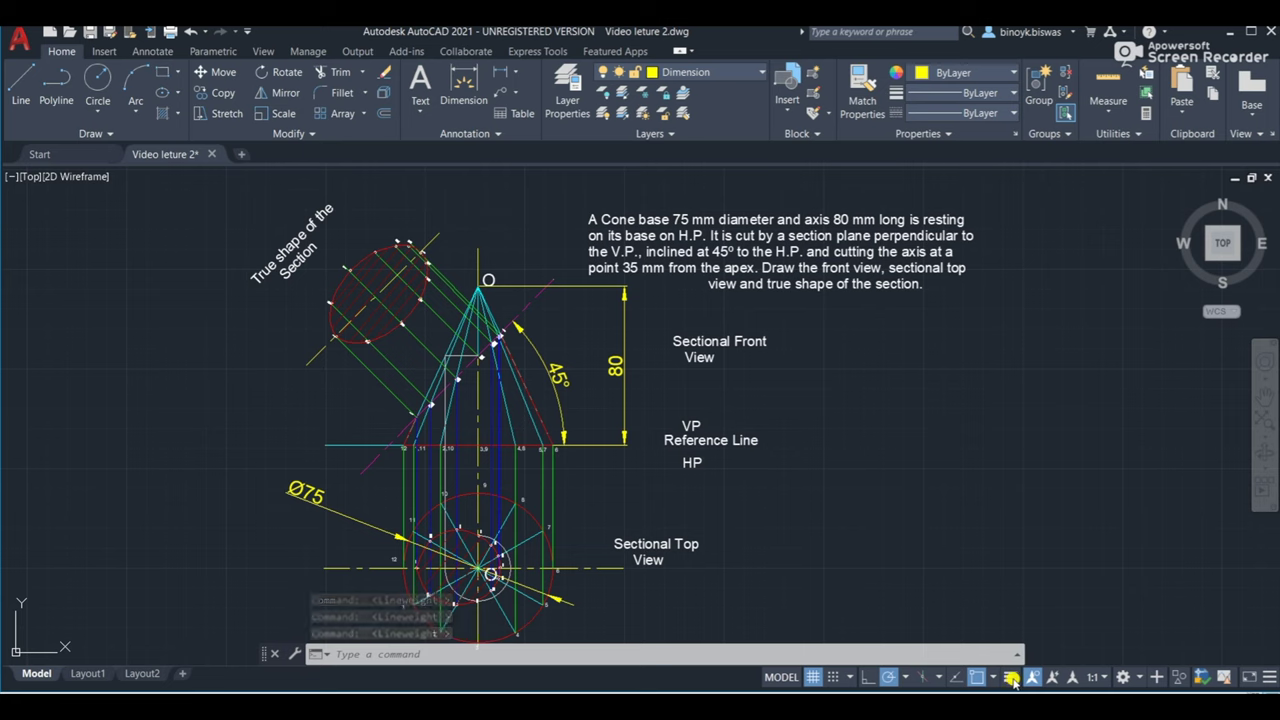
left_click(1011, 679)
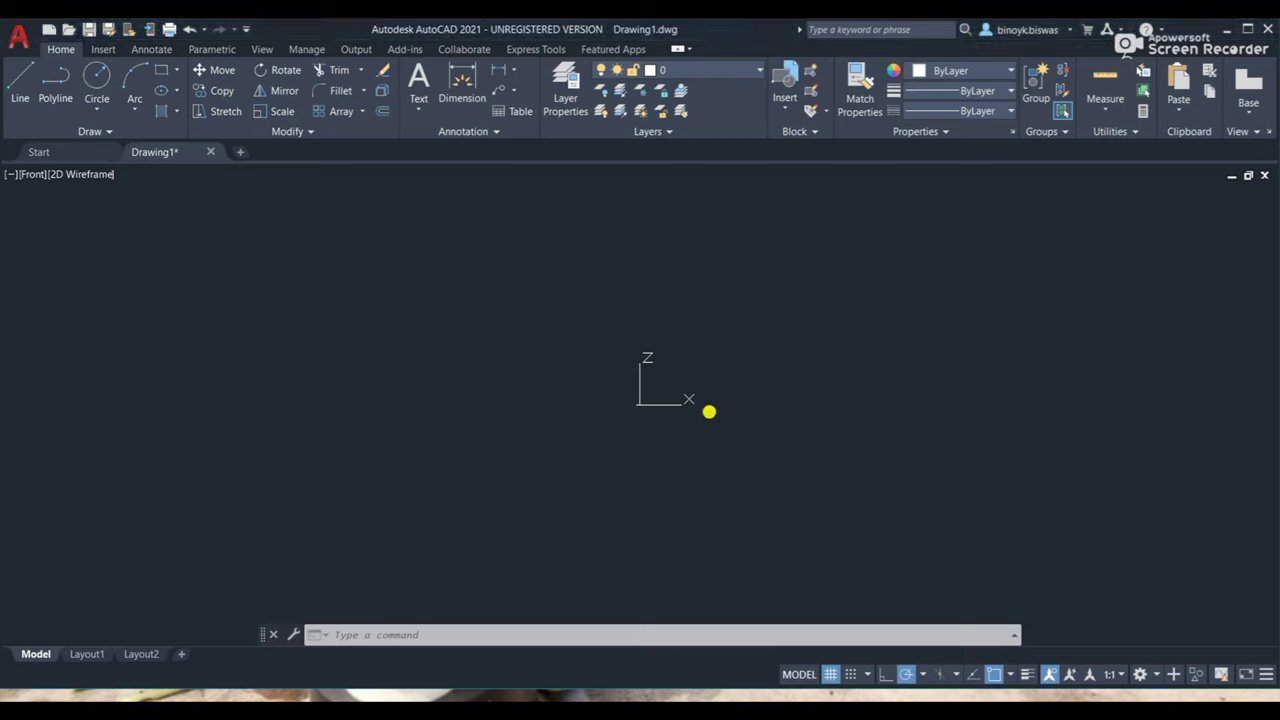
Turn on the ViewCube and set the view to SW Isometric using its Home icon.
mouse_move(781, 366)
middle_mouse_down()
mouse_move(701, 416)
mouse_move(657, 413)
mouse_move(458, 468)
middle_mouse_up()
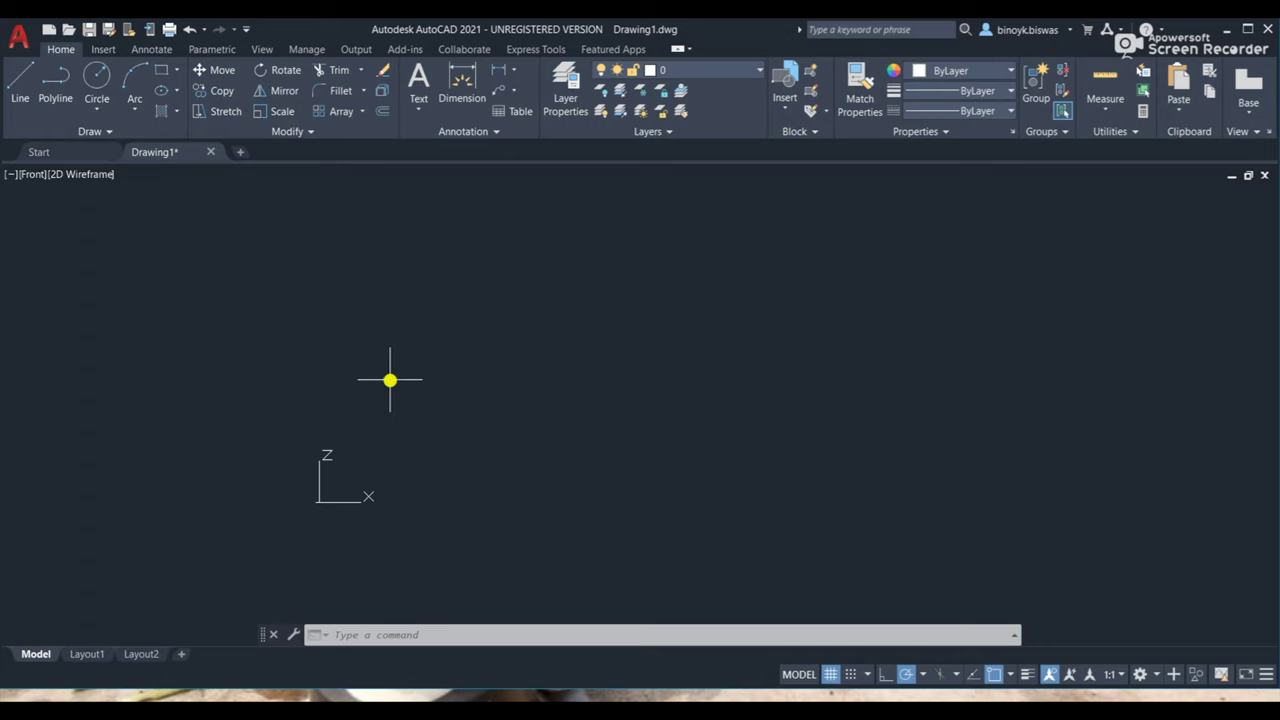
left_click(259, 50)
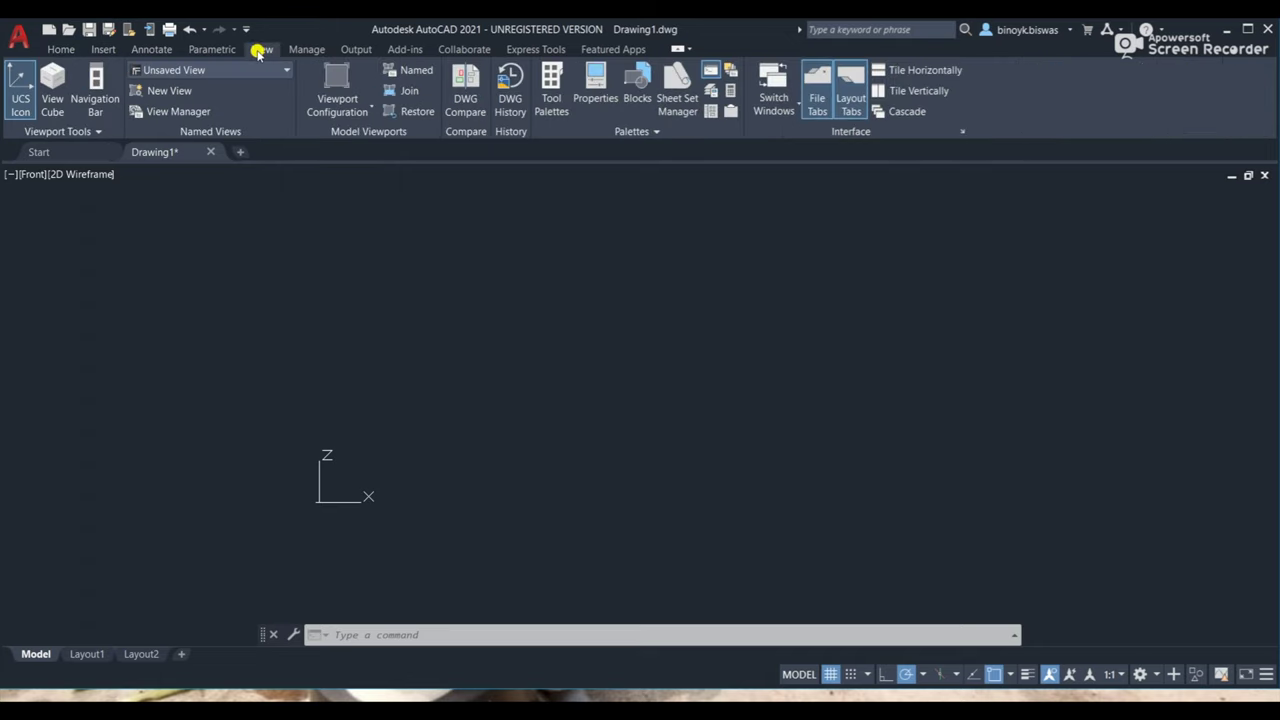
left_click(61, 86)
left_click(57, 84)
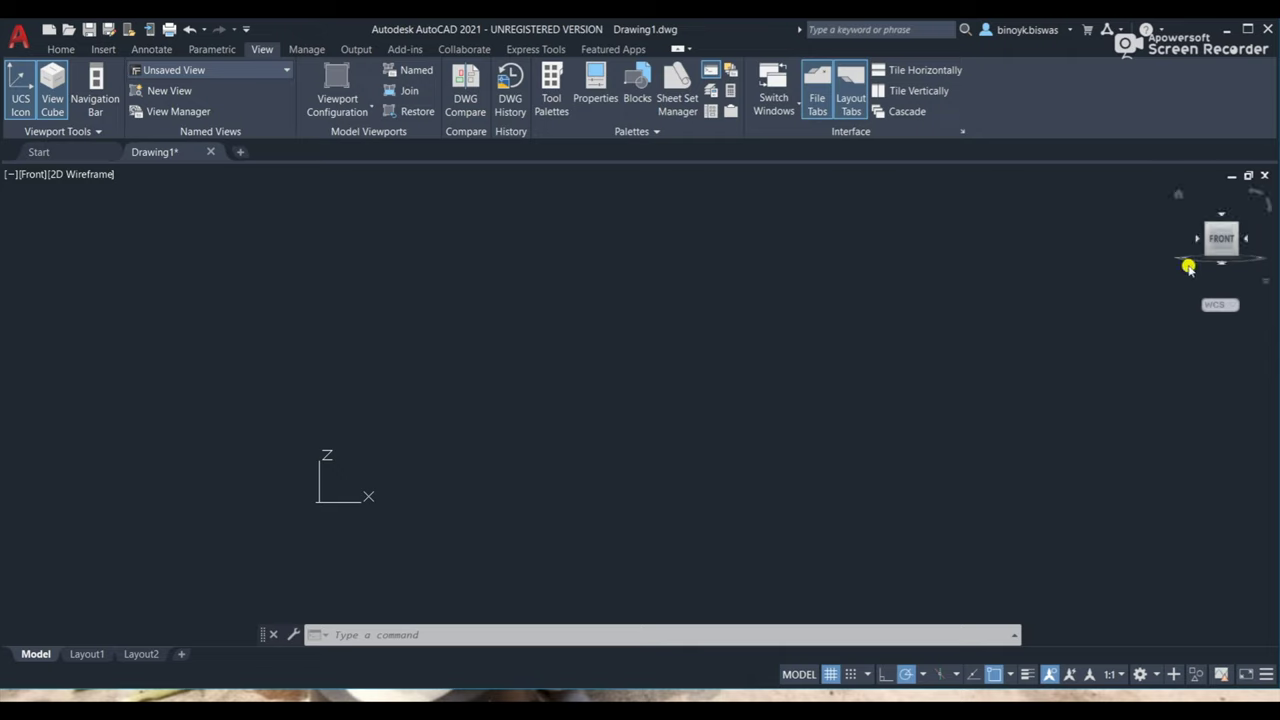
left_click(1180, 197)
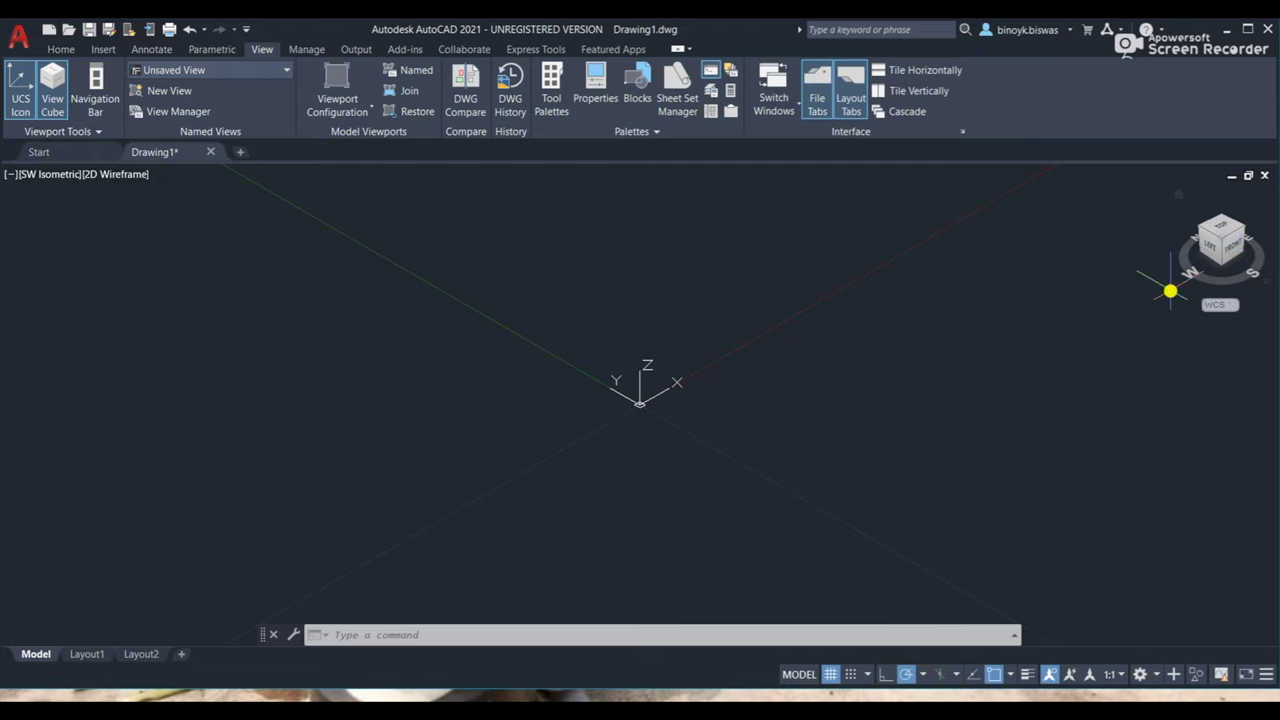
left_click(62, 49)
mouse_move(731, 363)
middle_mouse_down()
mouse_move(509, 417)
mouse_move(337, 480)
middle_mouse_up()
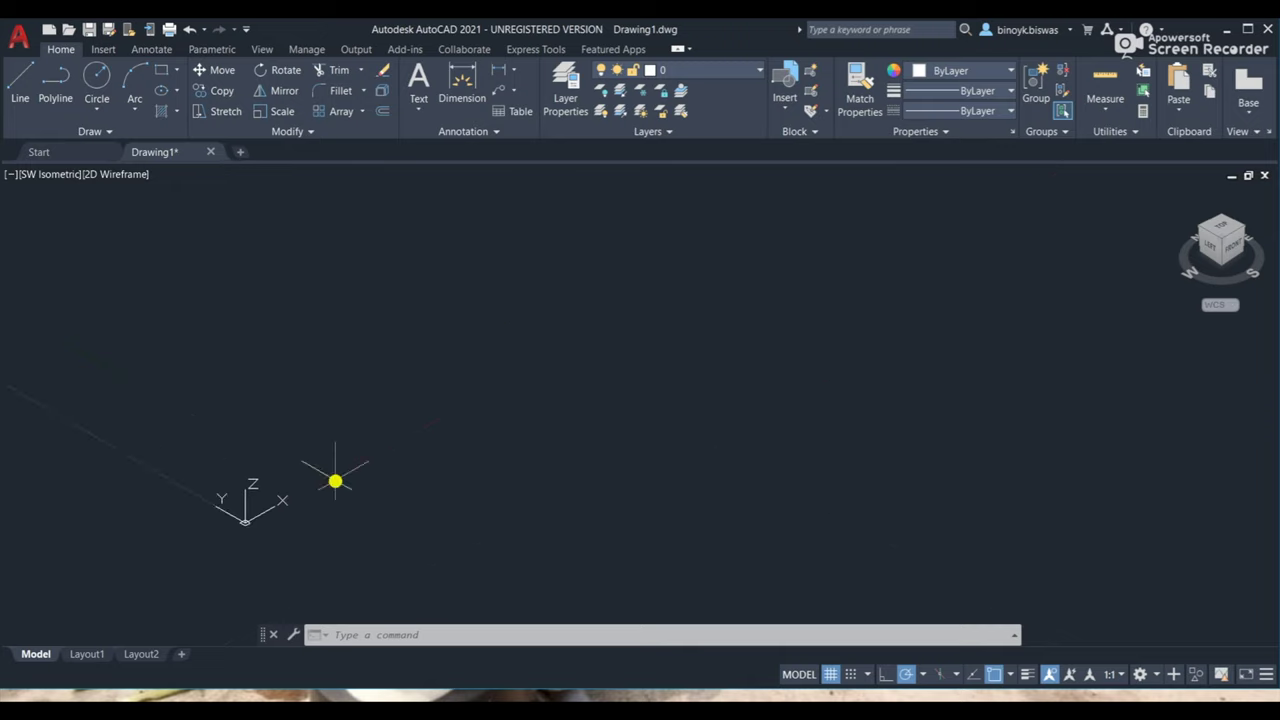
Start a line at the first box corner and draw edges of 10 and 15 units.
left_click(22, 88)
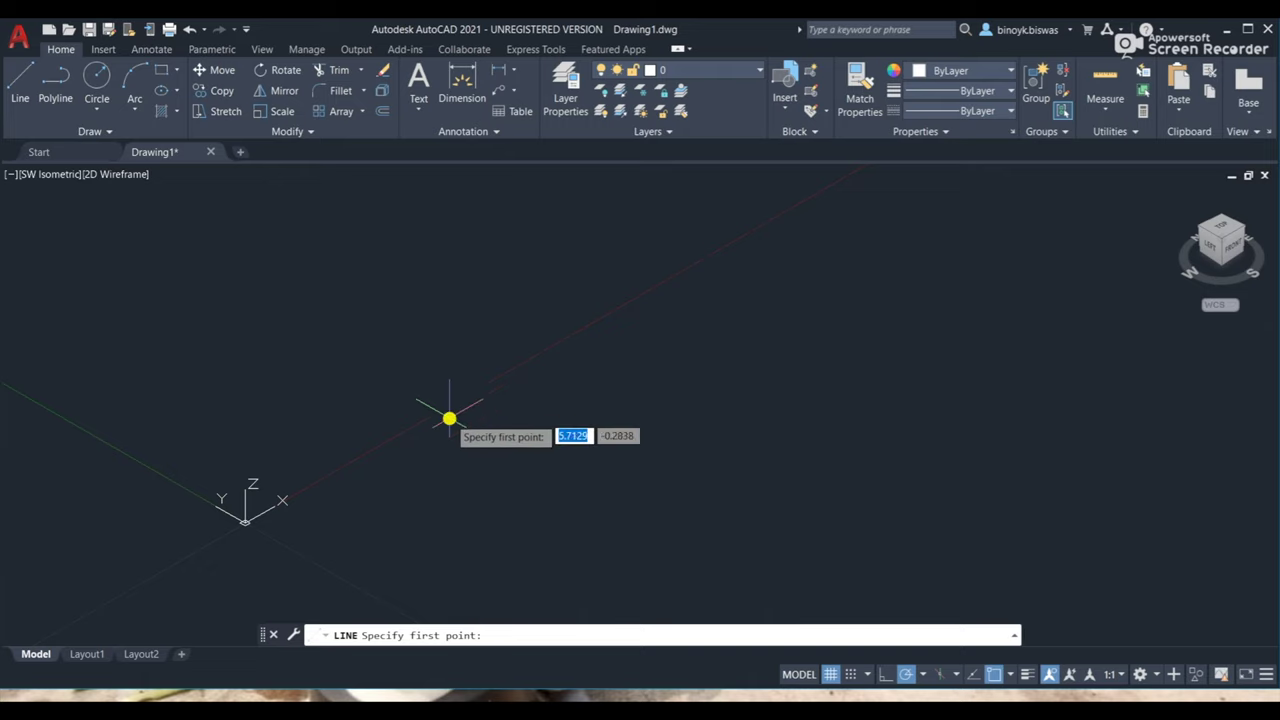
left_click(548, 469)
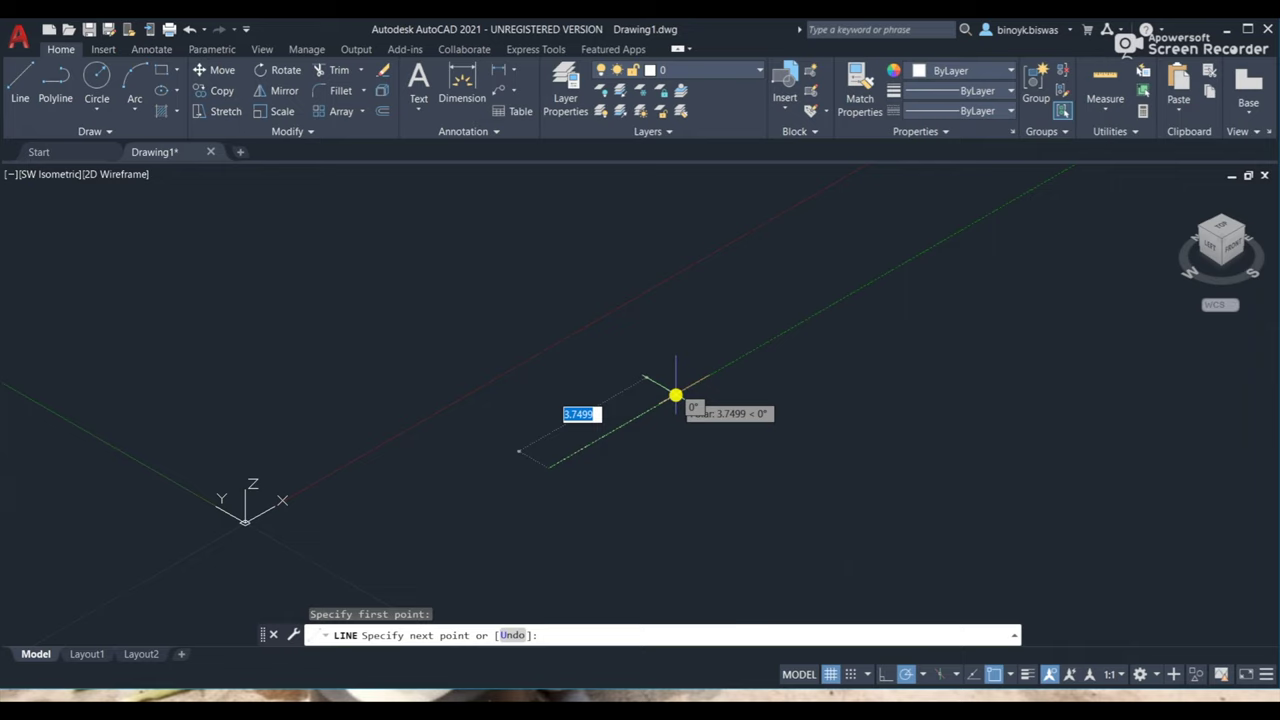
type("10")
key("Return")
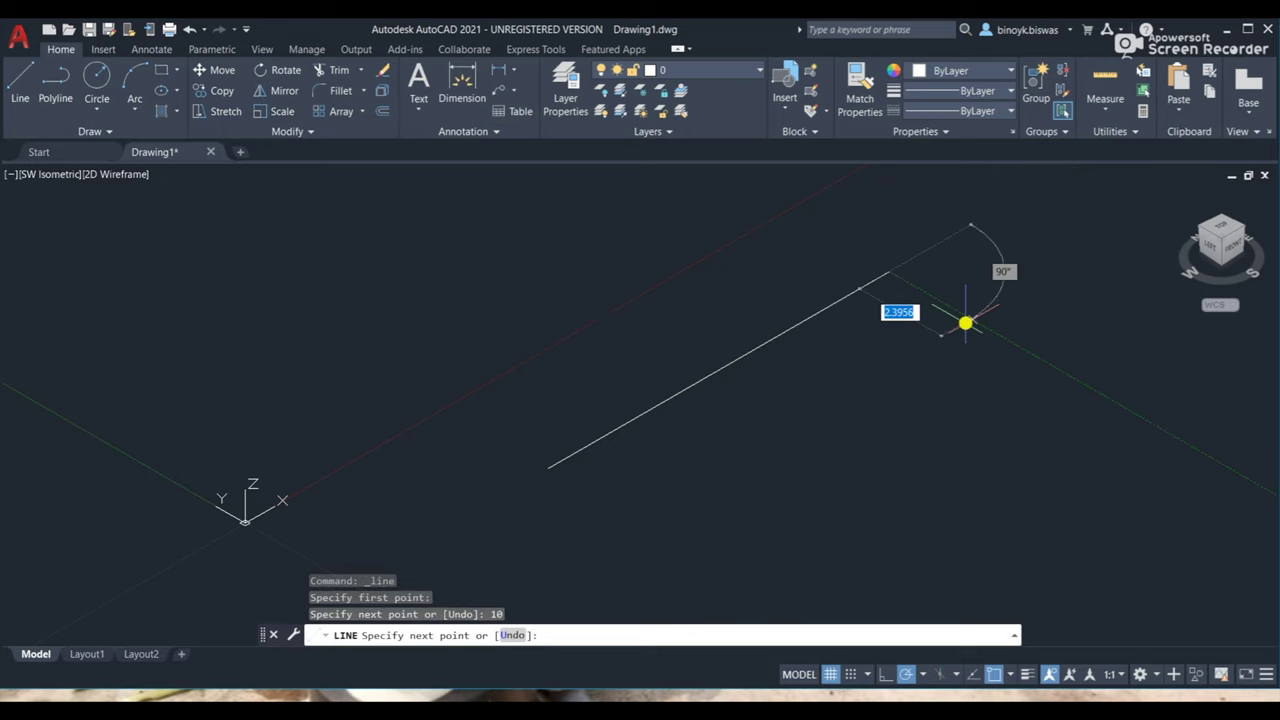
scroll(977, 296, "down", 1)
scroll(977, 296, "down", 1)
mouse_move(978, 293)
middle_mouse_down()
mouse_move(529, 426)
mouse_move(589, 403)
middle_mouse_up()
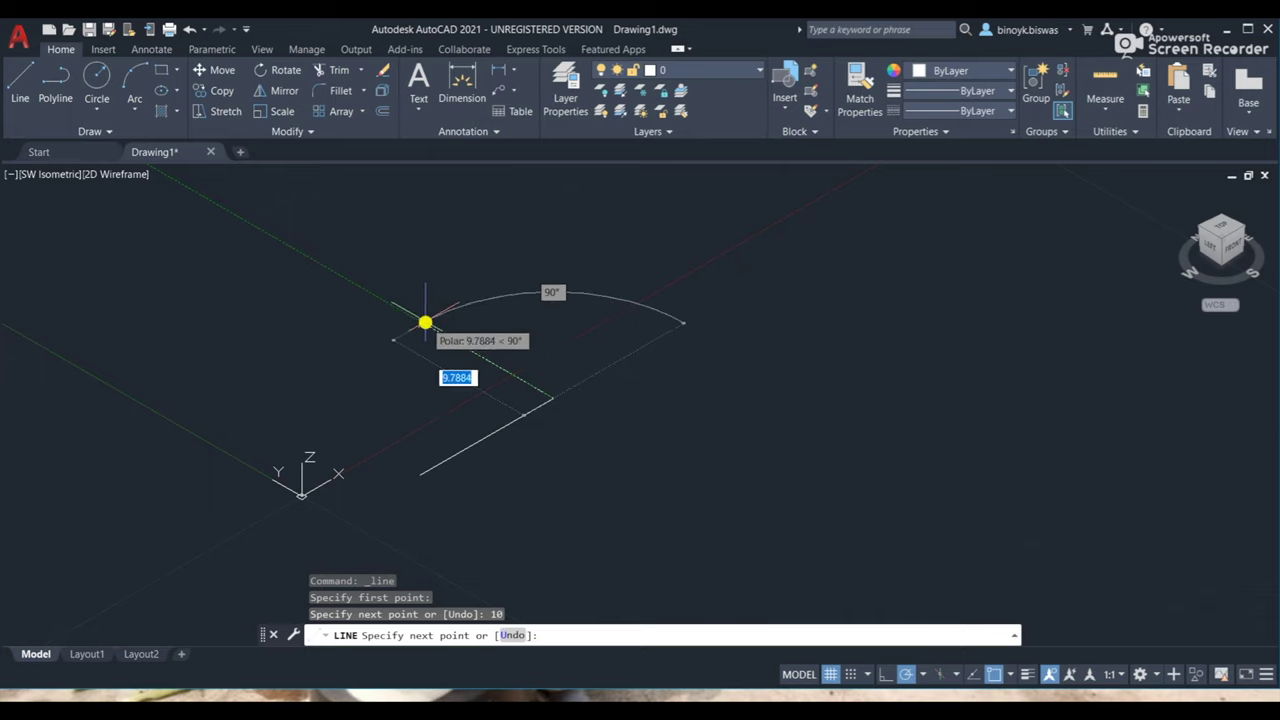
type("15")
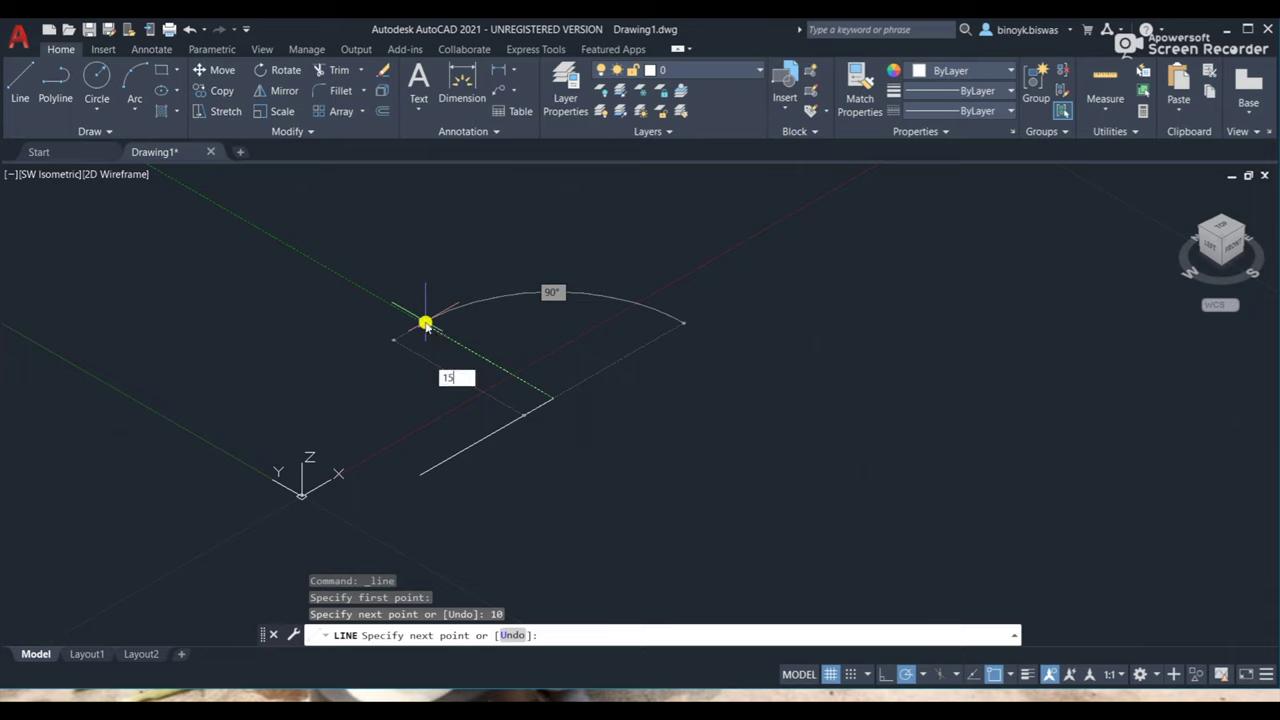
key("Return")
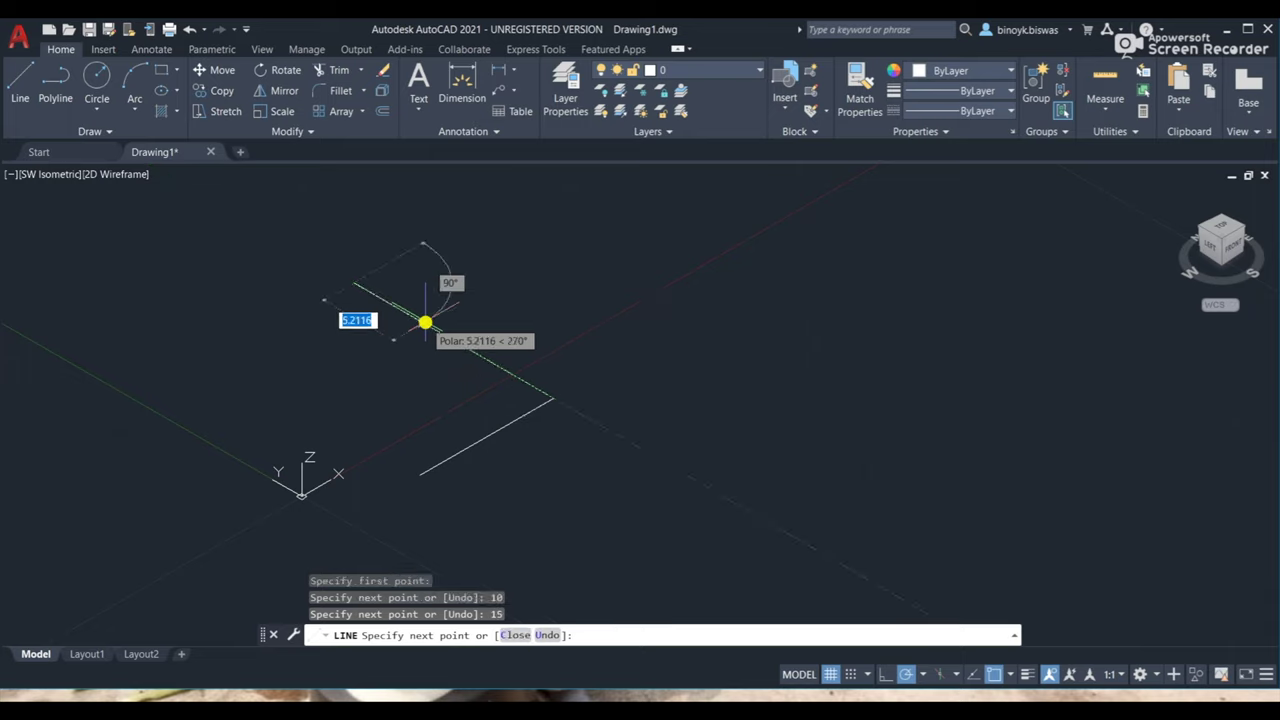
Draw the third 10-unit edge and close the rectangle at its starting corner.
left_click(353, 285)
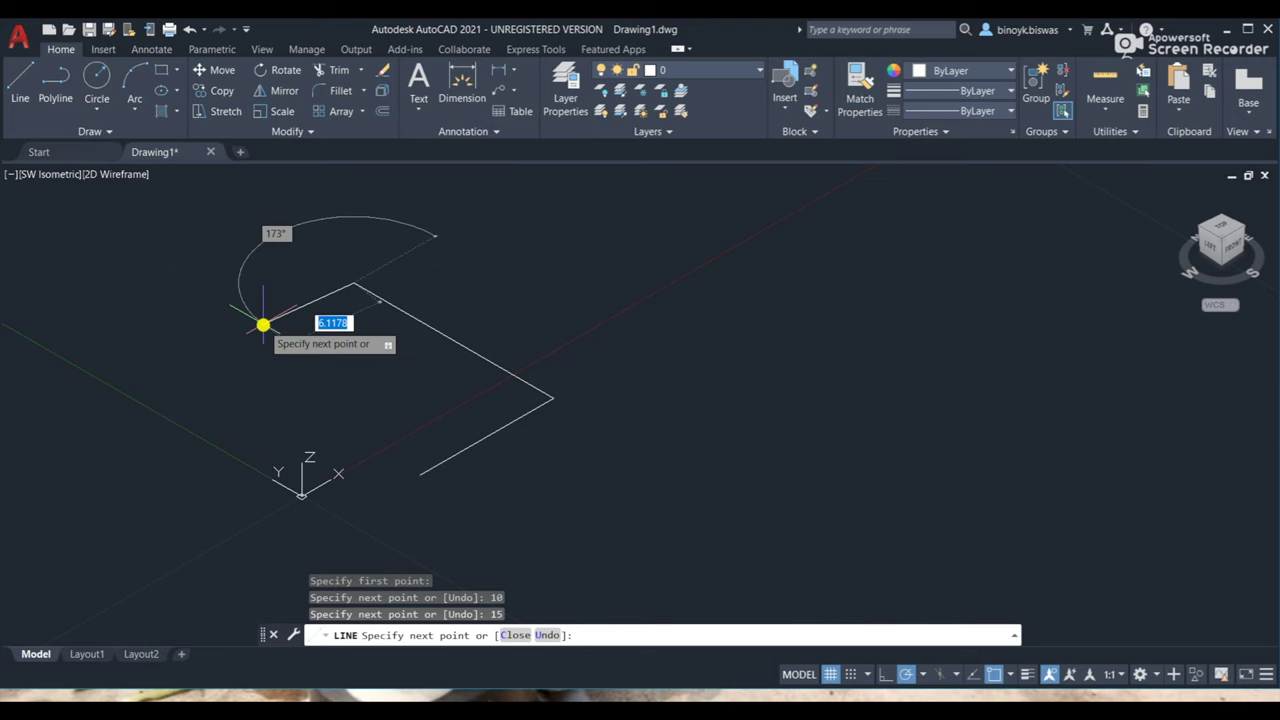
type("10")
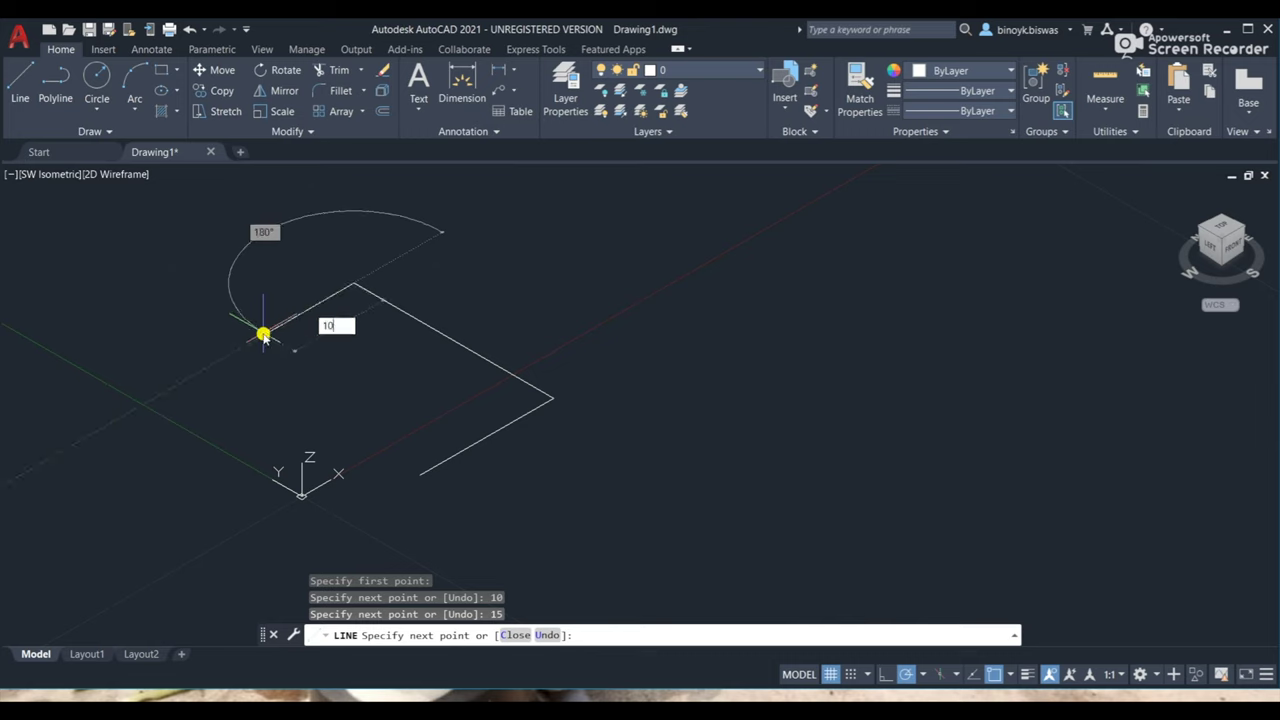
key("Return")
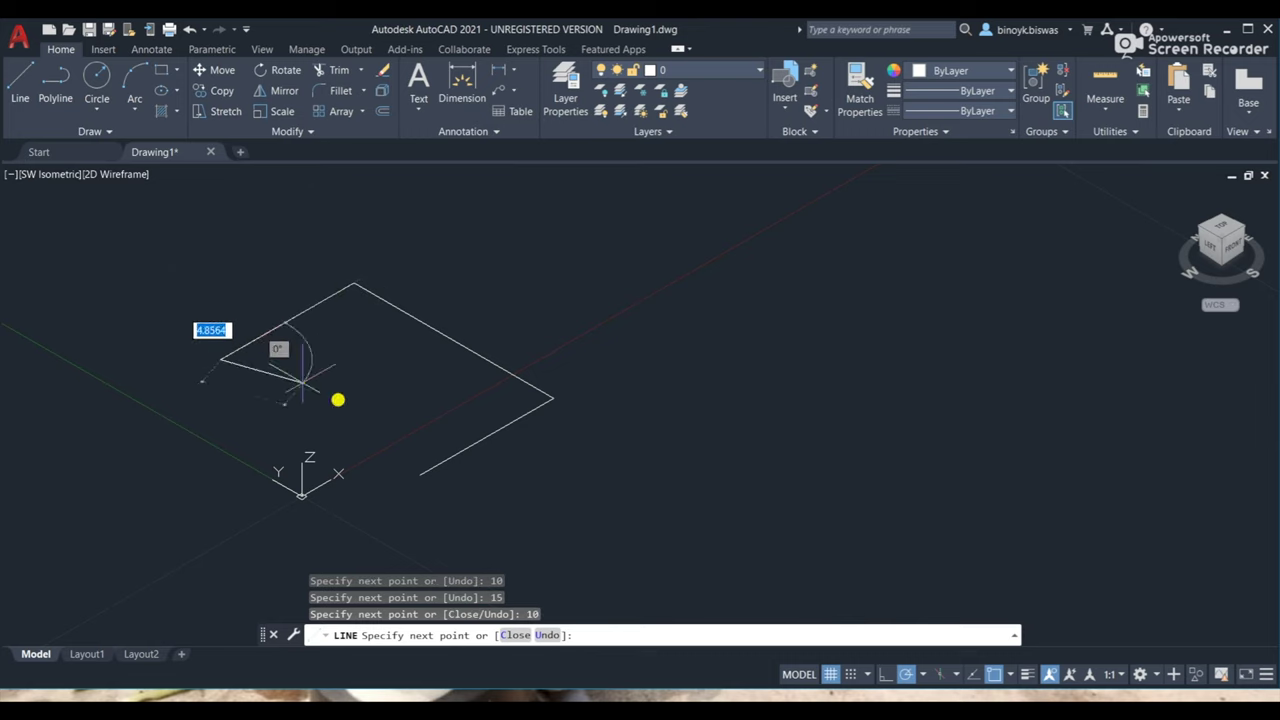
left_click(418, 478)
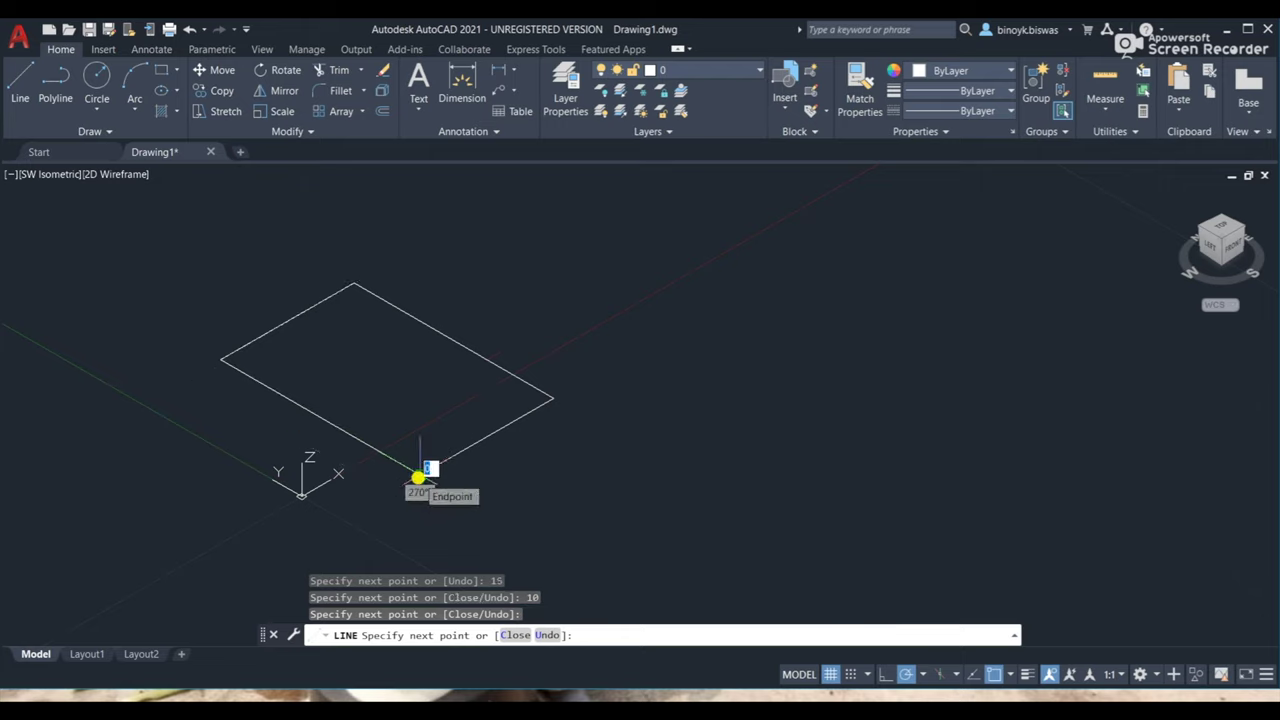
key("Return")
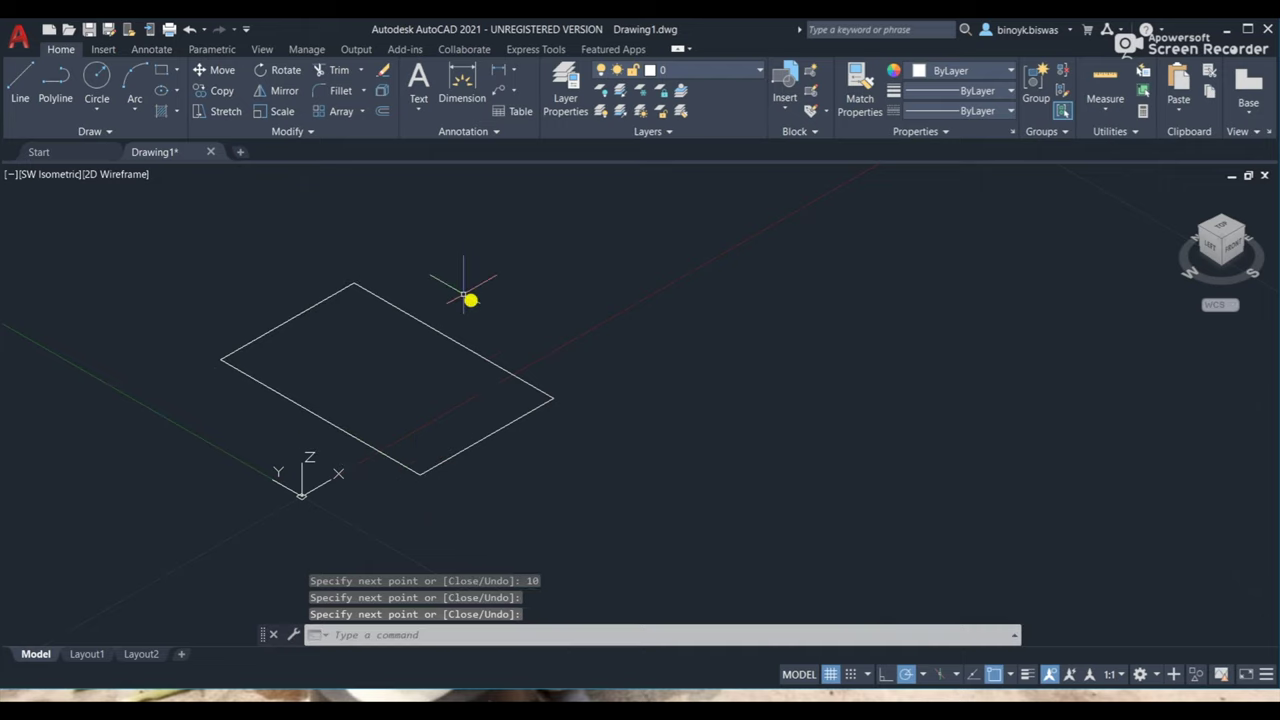
scroll(306, 332, "down", 2)
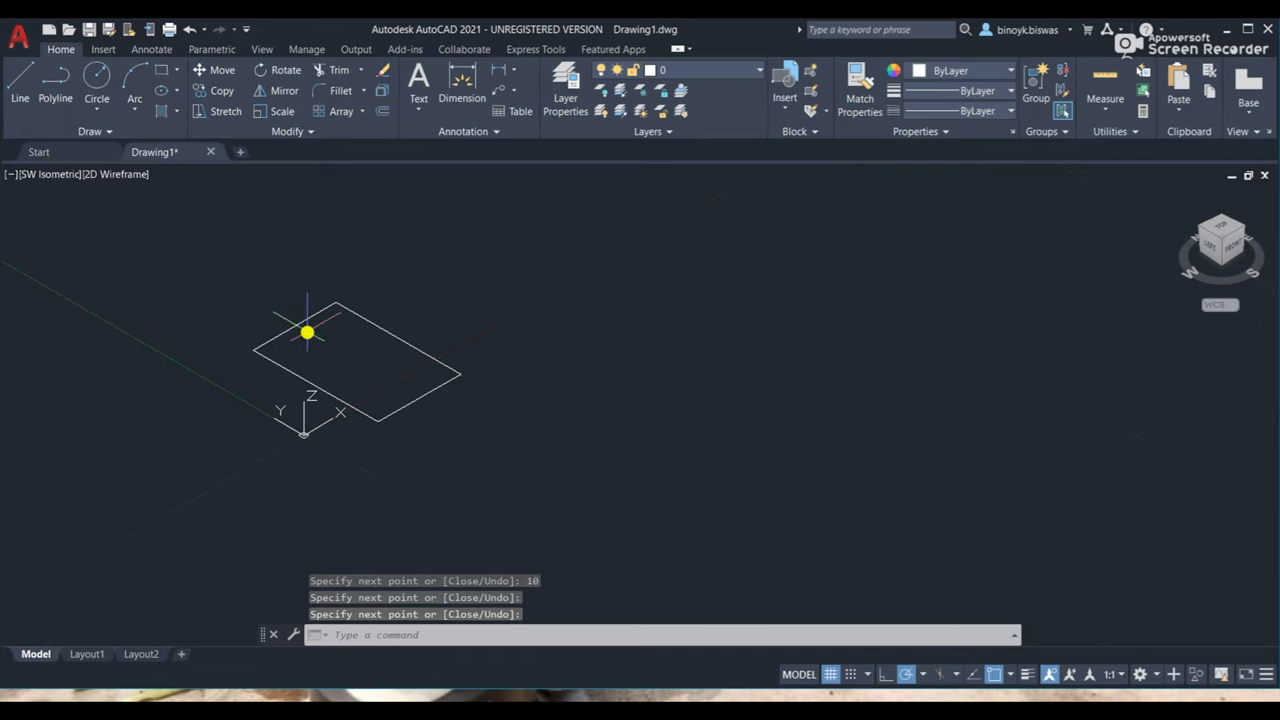
From the base's left corner, draw a 20-unit vertical edge, a 10-unit top edge, and a vertical edge back down.
middle_click_drag(259, 240, 280, 320)
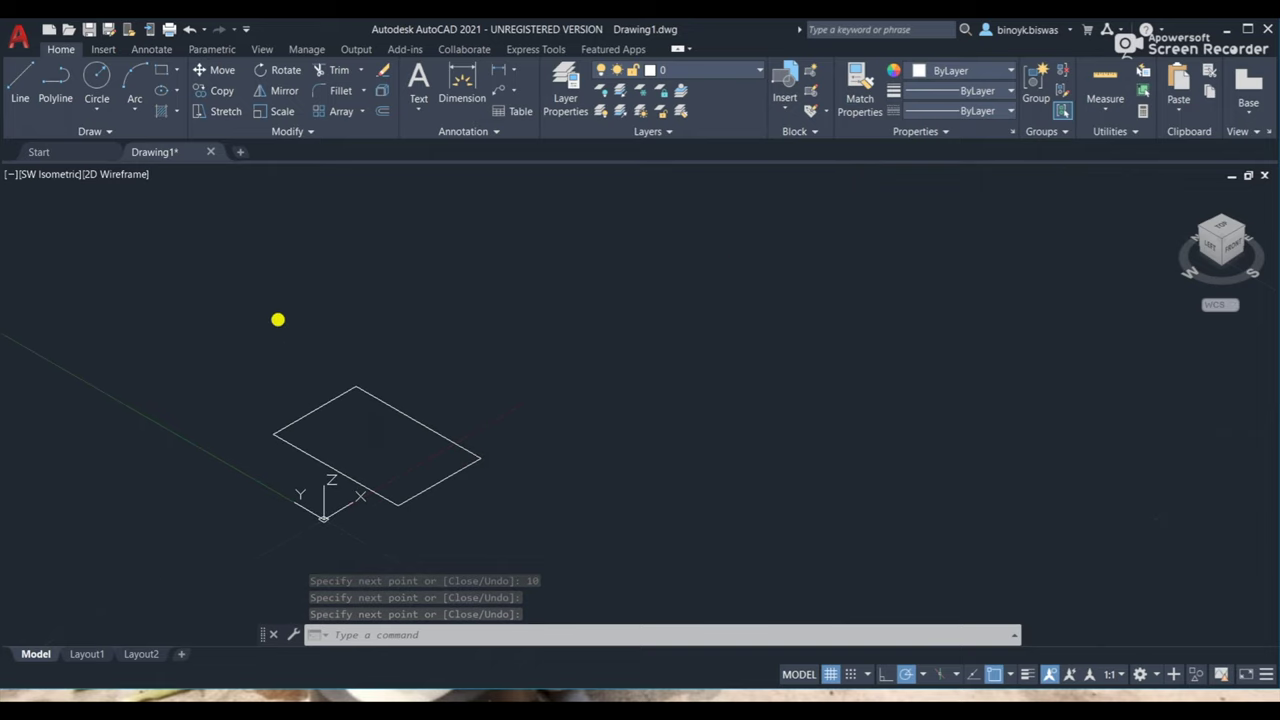
left_click(21, 76)
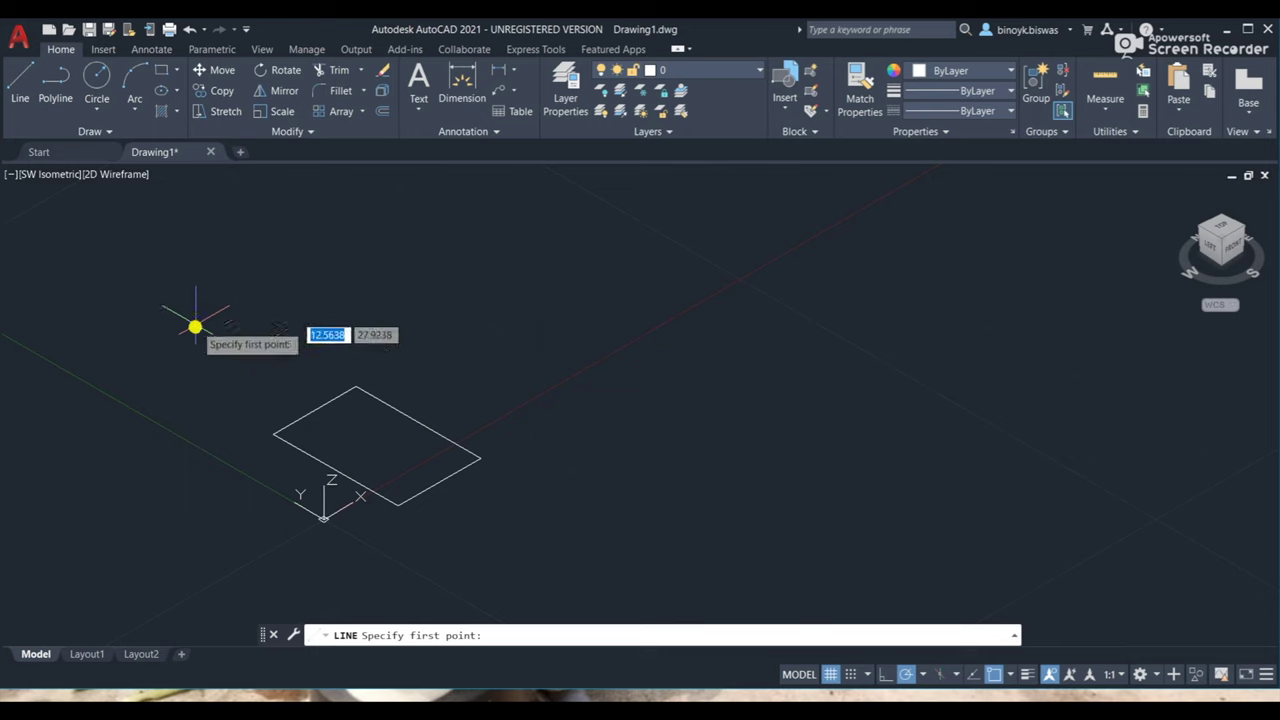
left_click(275, 432)
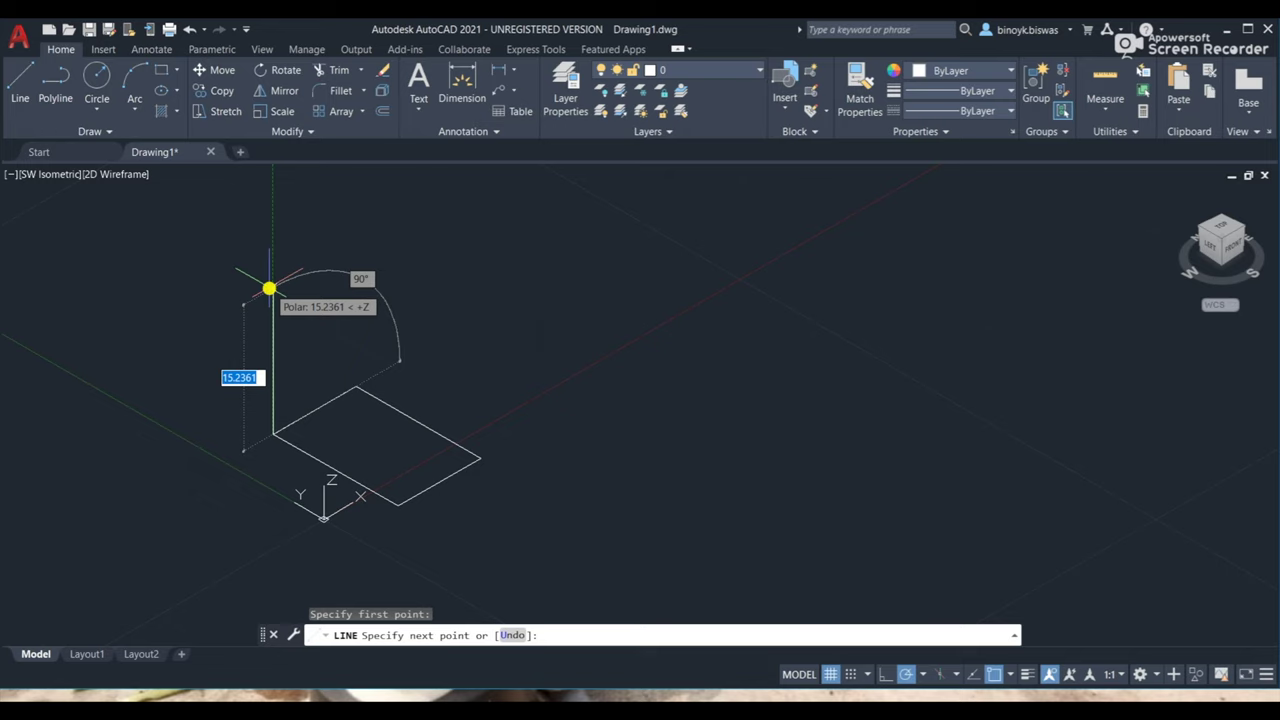
type("20")
key("Return")
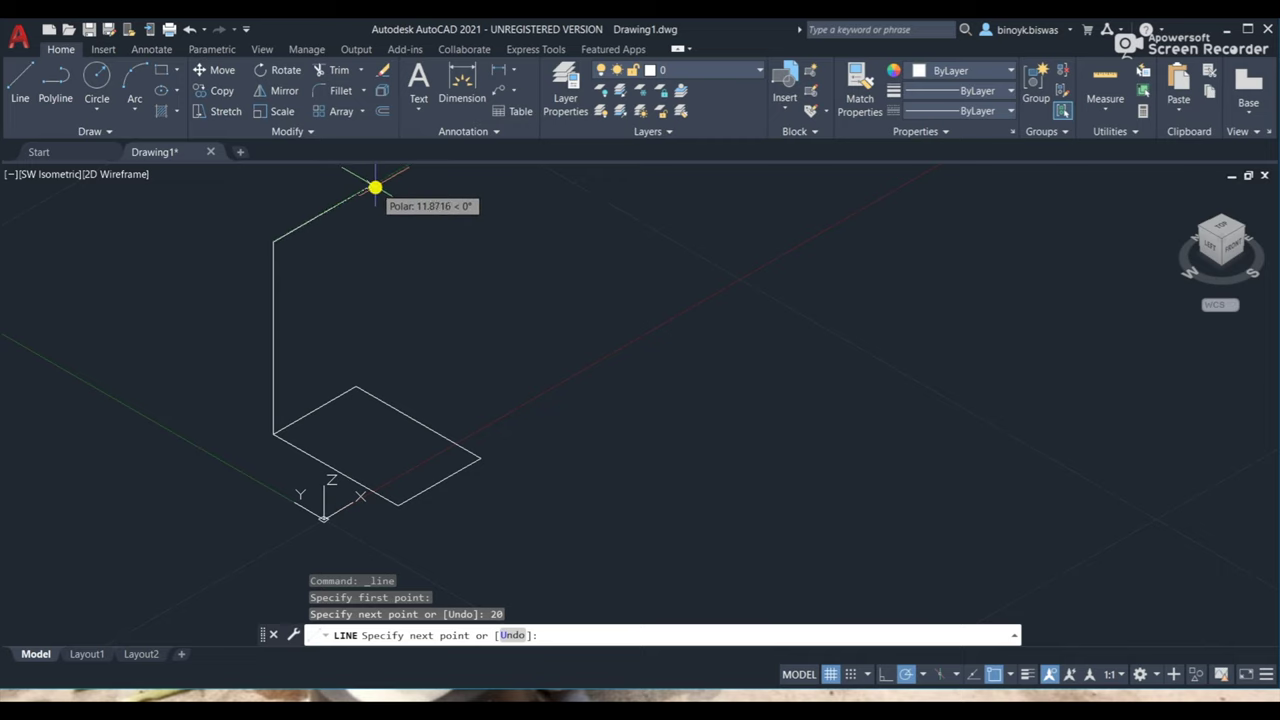
type("10")
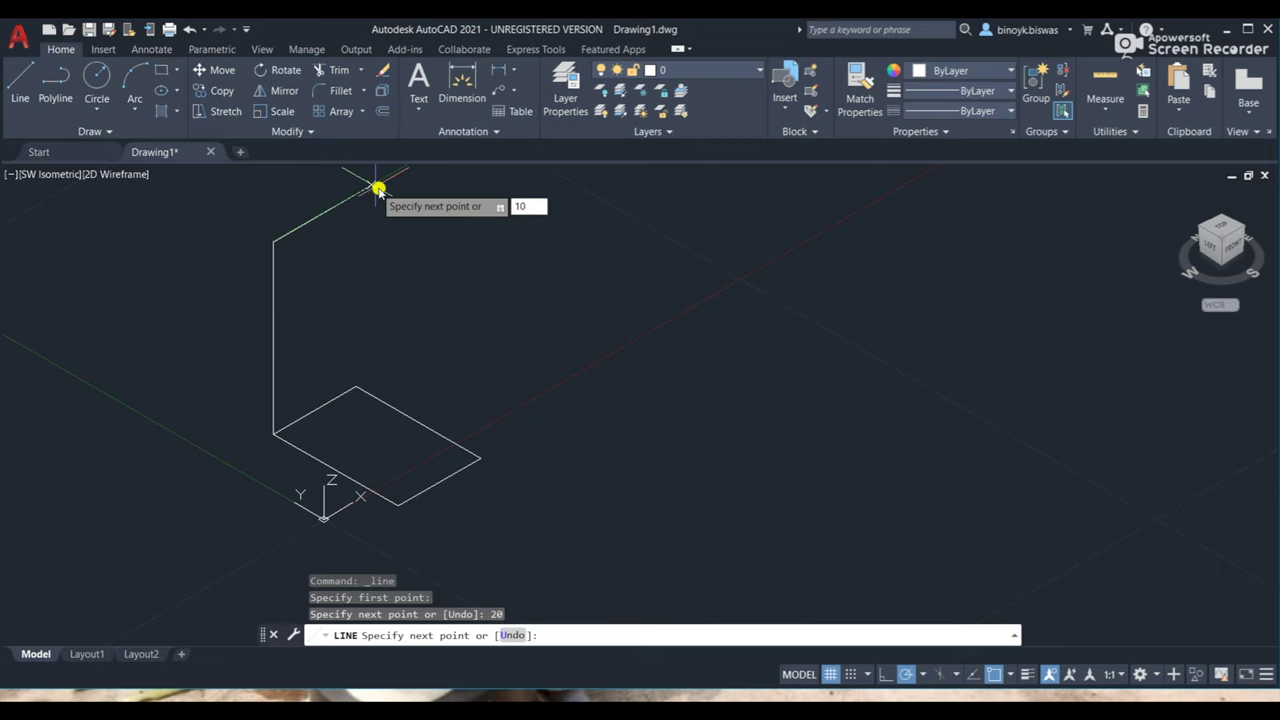
key("Return")
left_click(356, 194)
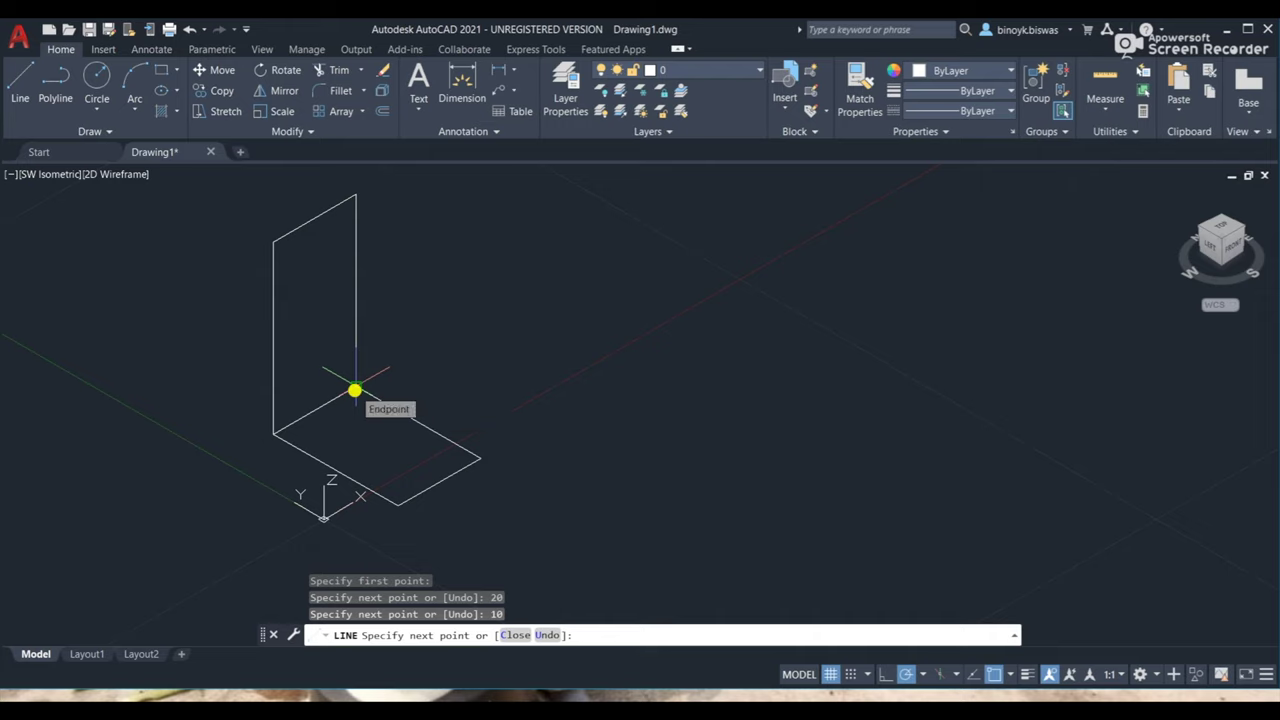
left_click(355, 390)
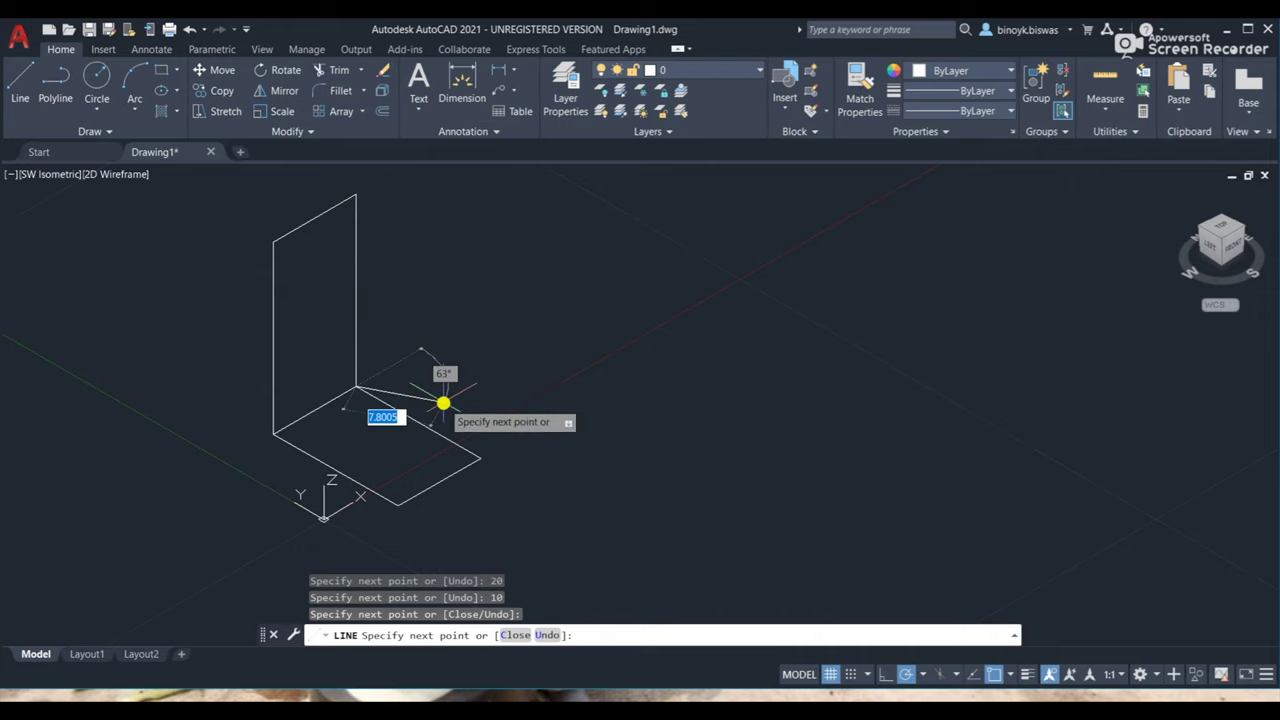
key("Return")
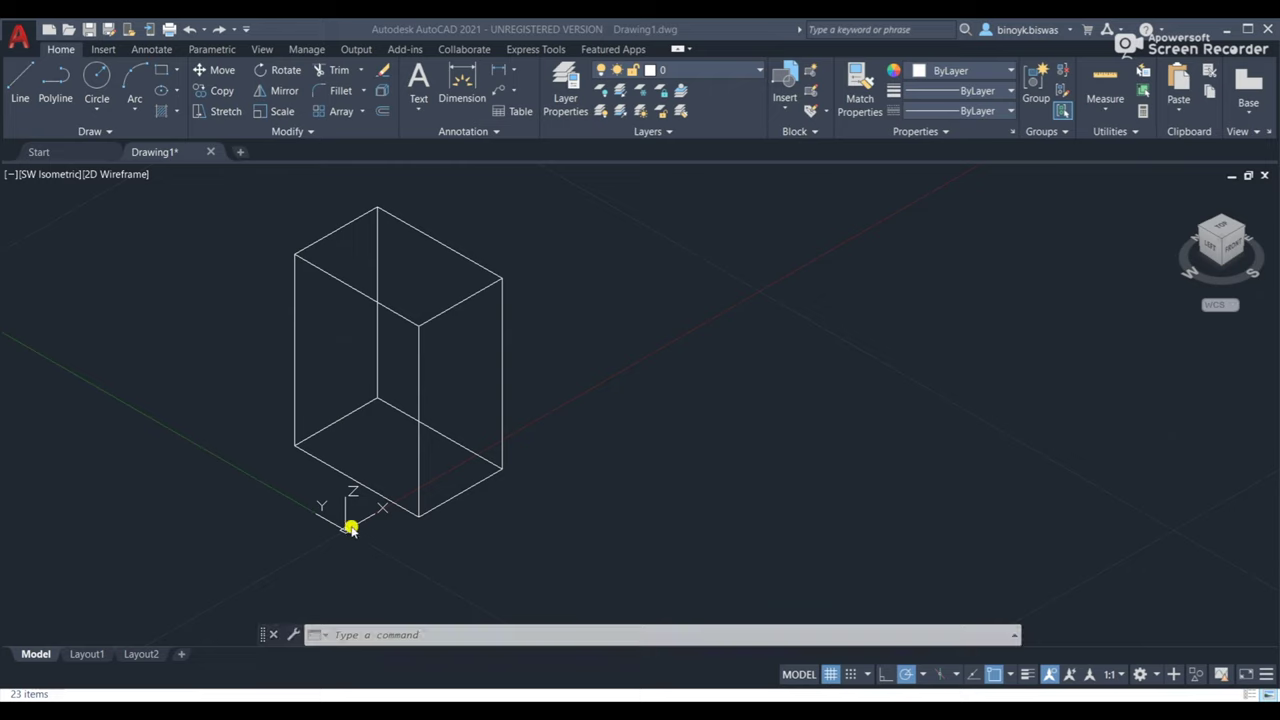
left_click(377, 632)
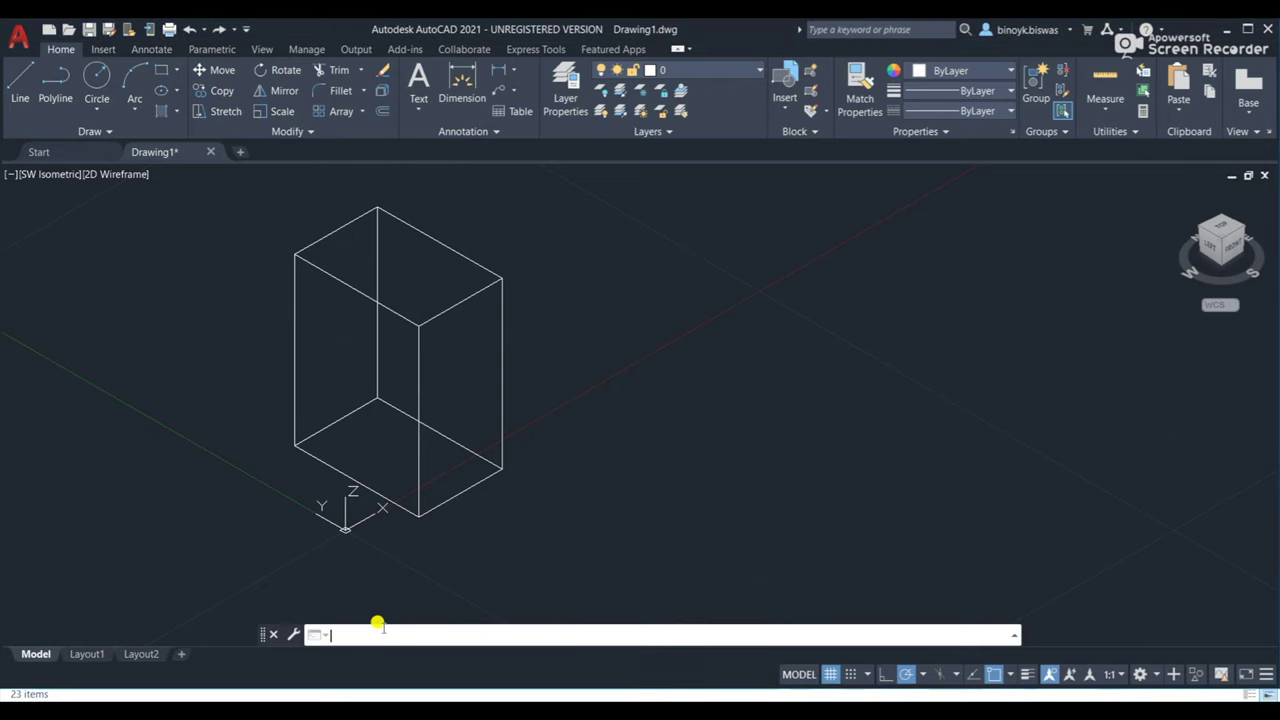
Move the UCS origin to a point left of the box with a new X-axis direction.
type("ucs")
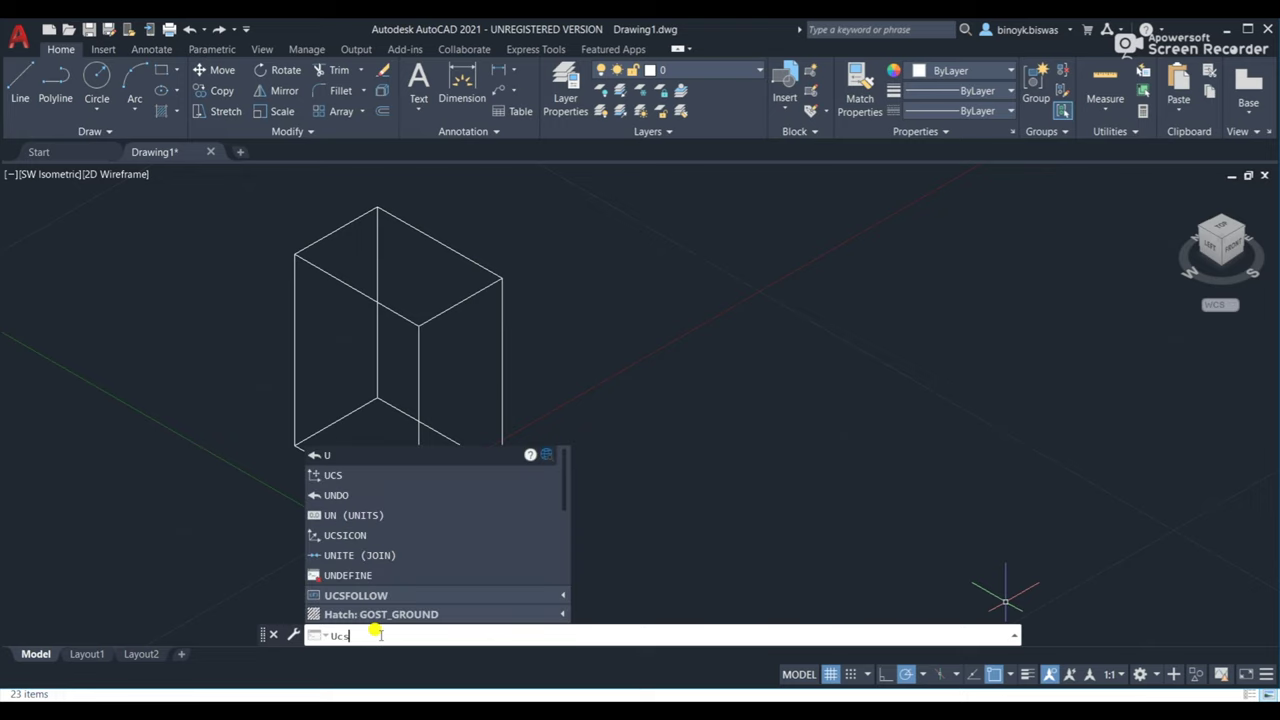
key("Return")
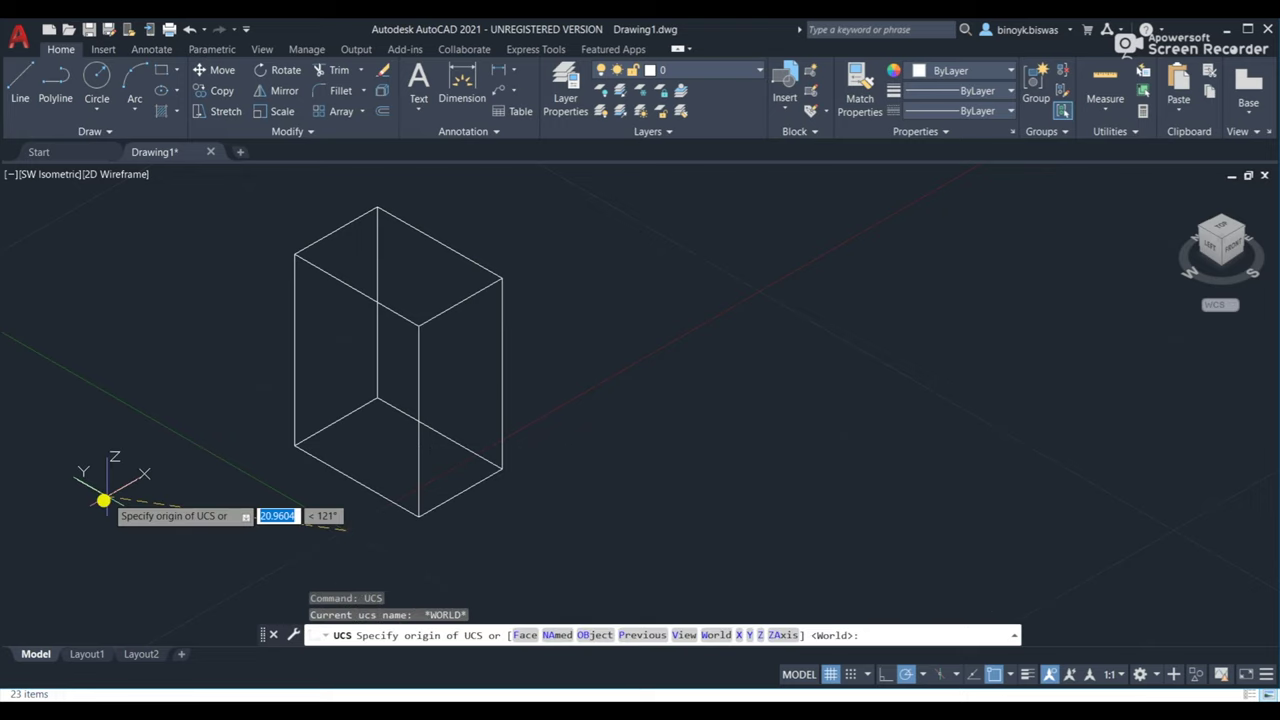
left_click(83, 525)
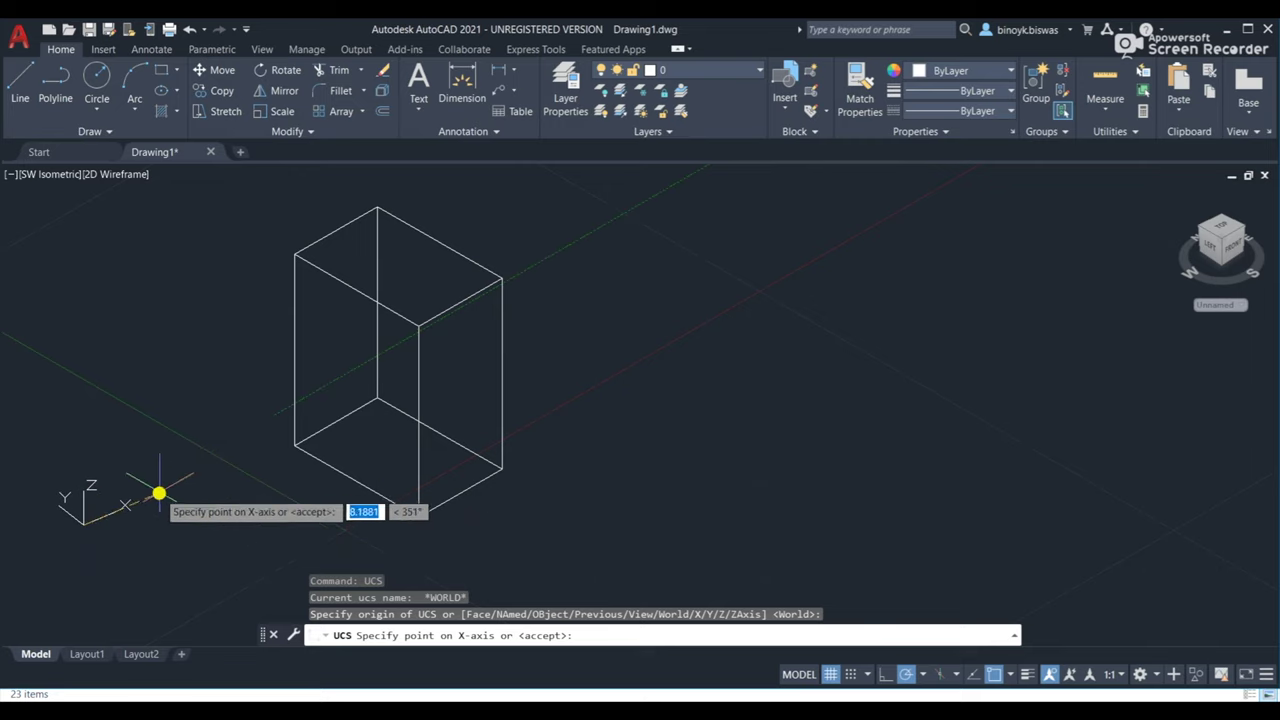
left_click(137, 494)
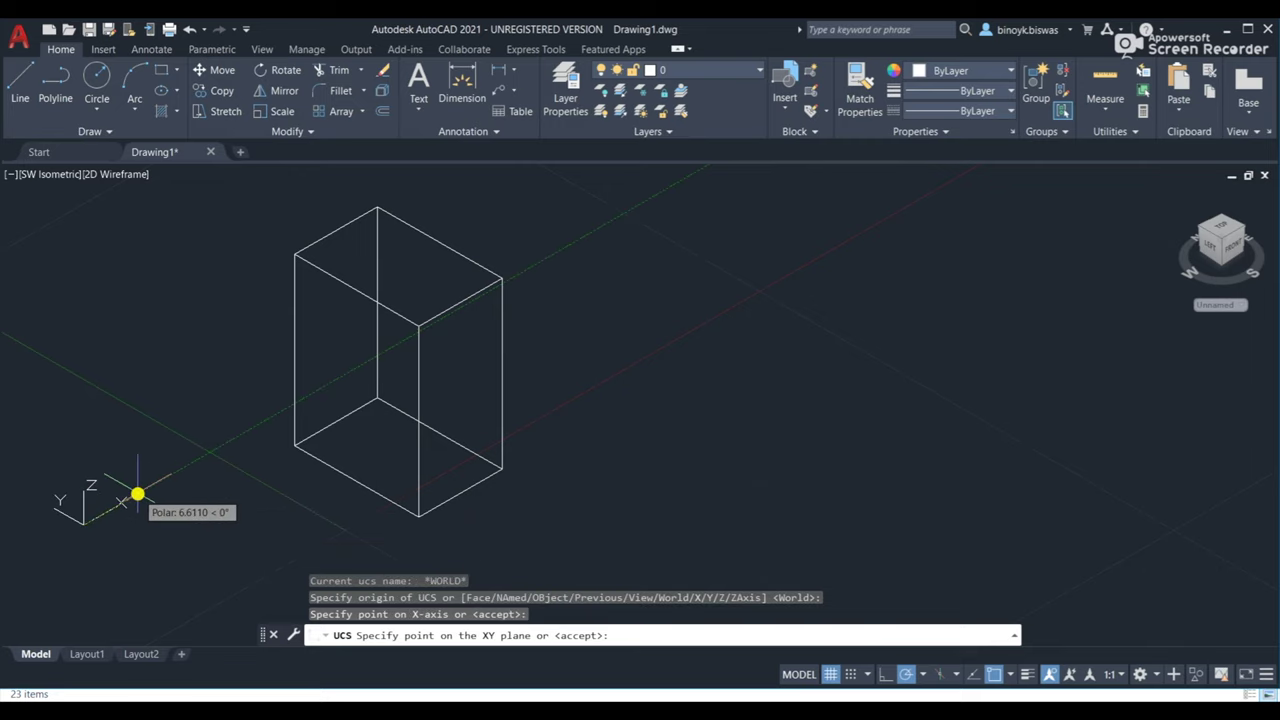
key("Return")
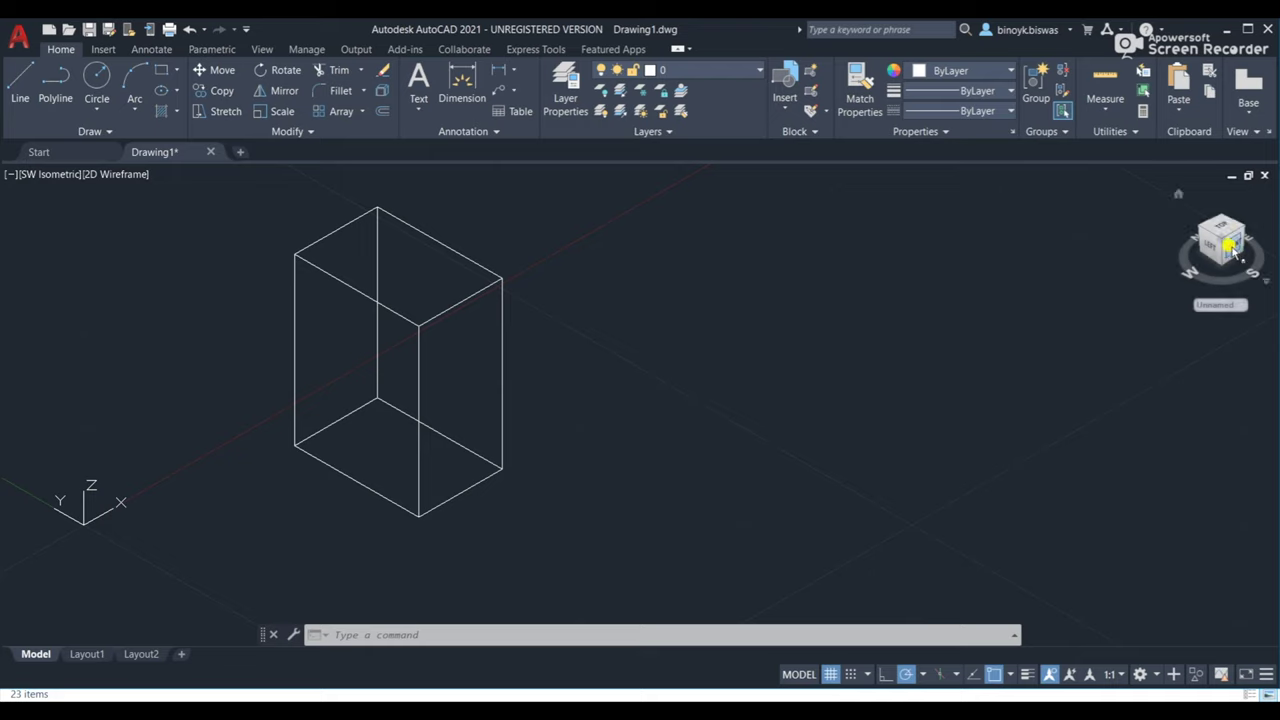
View the box from the Front, then Home, and finally from the Top.
left_click(1226, 250)
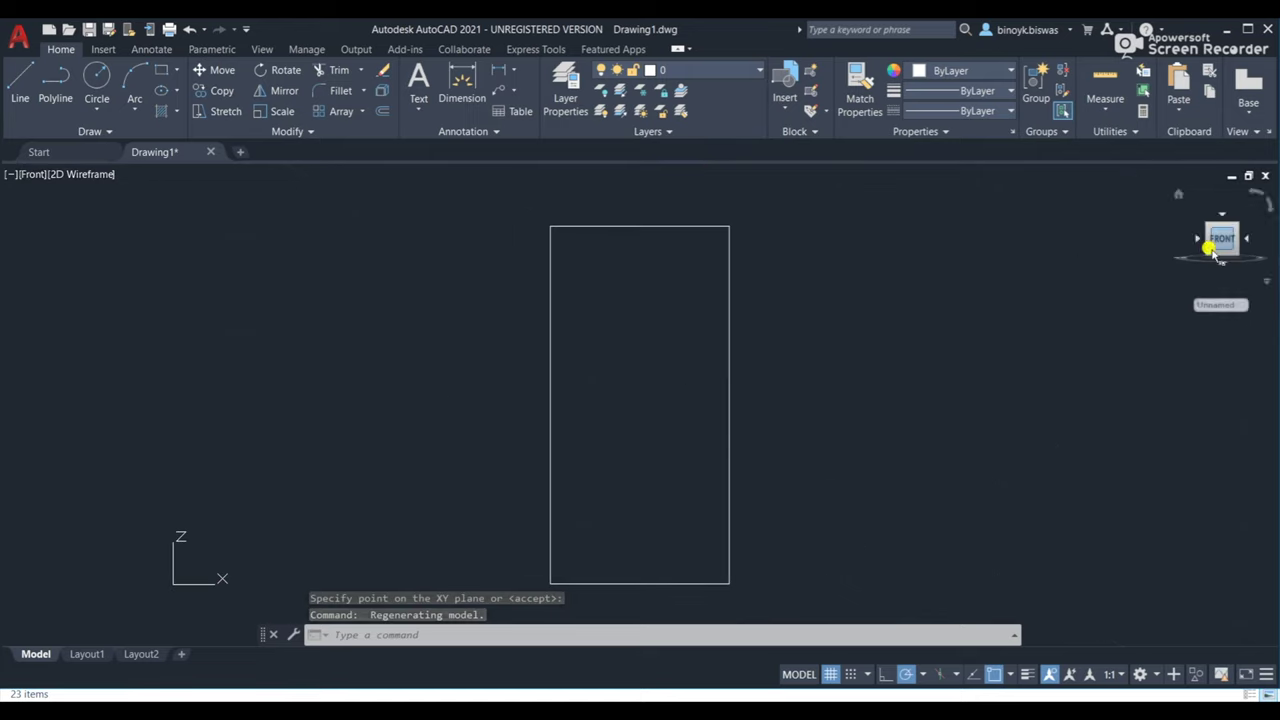
left_click(1181, 198)
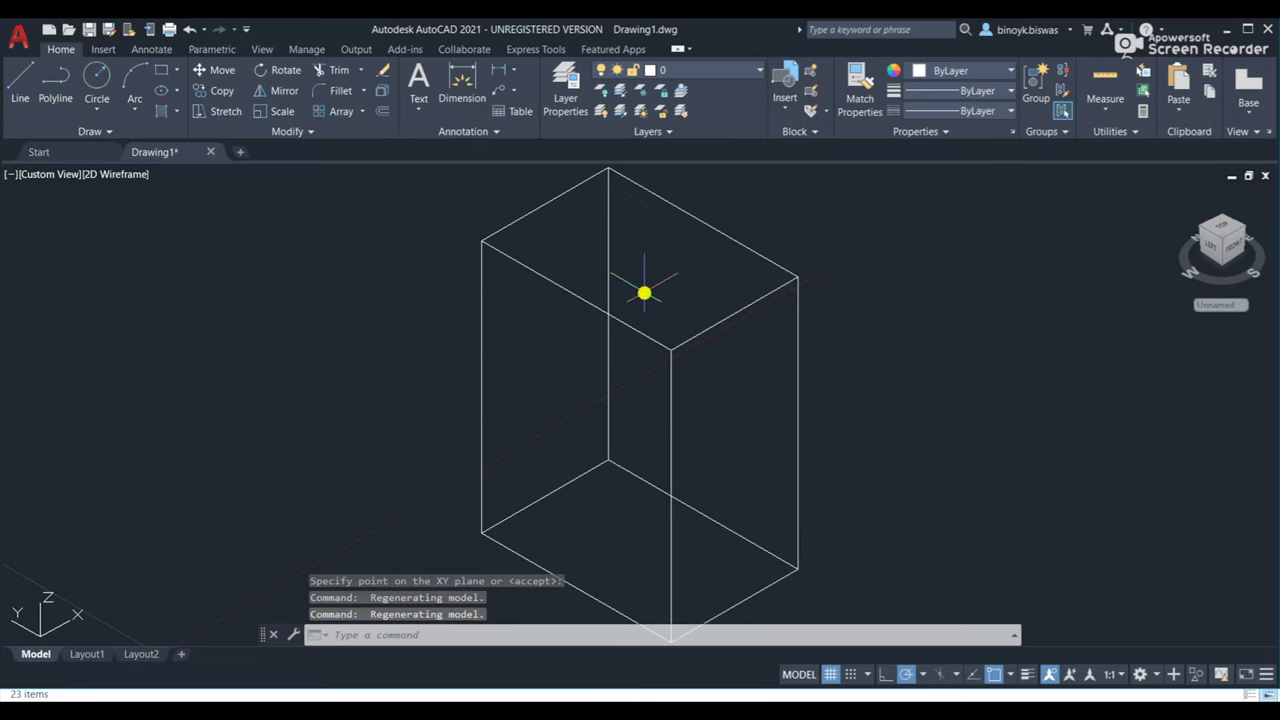
left_click(1222, 227)
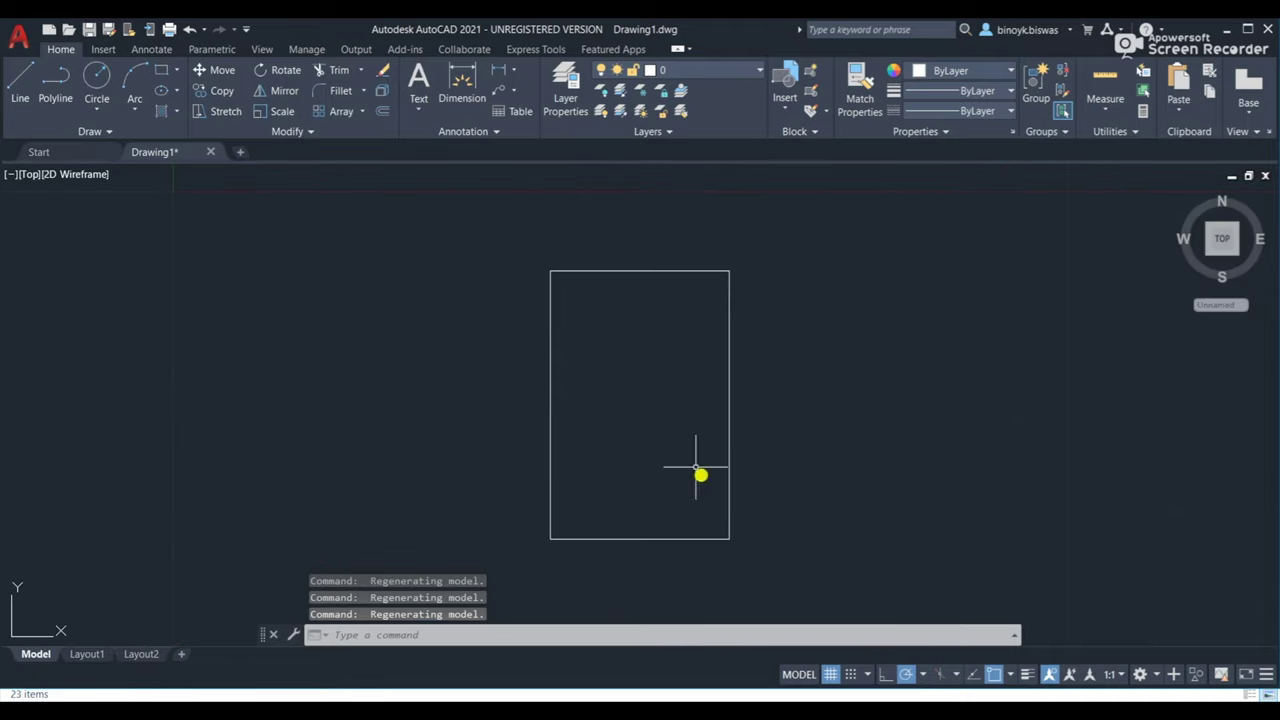